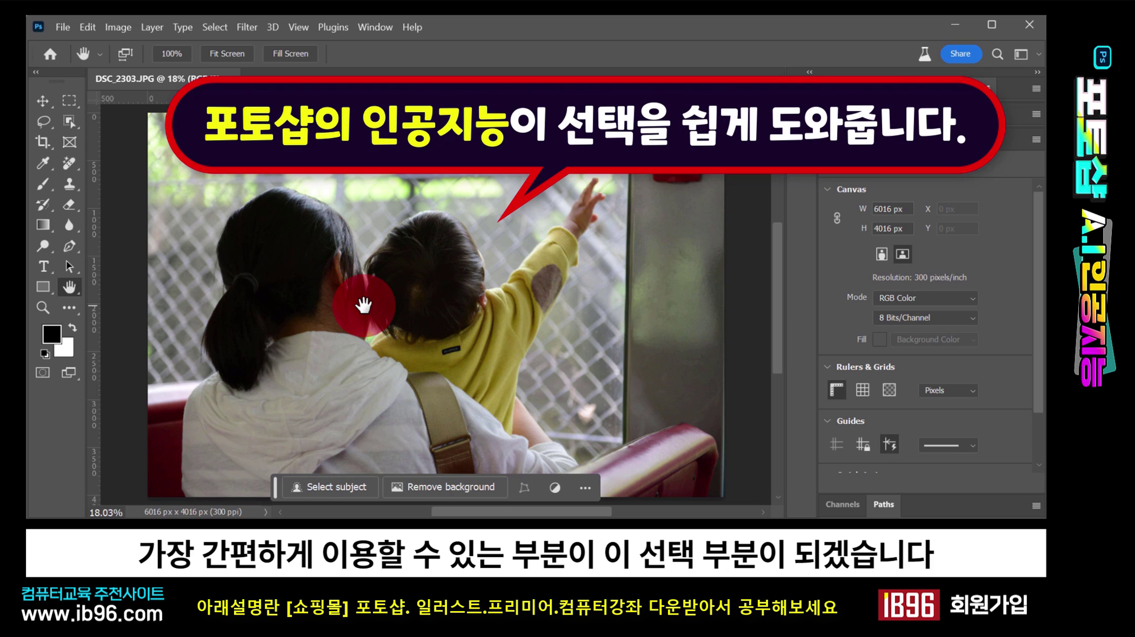
- Try selecting only the child in the yellow top with the Object Selection tool, and clear that selection
left_click(69, 122)
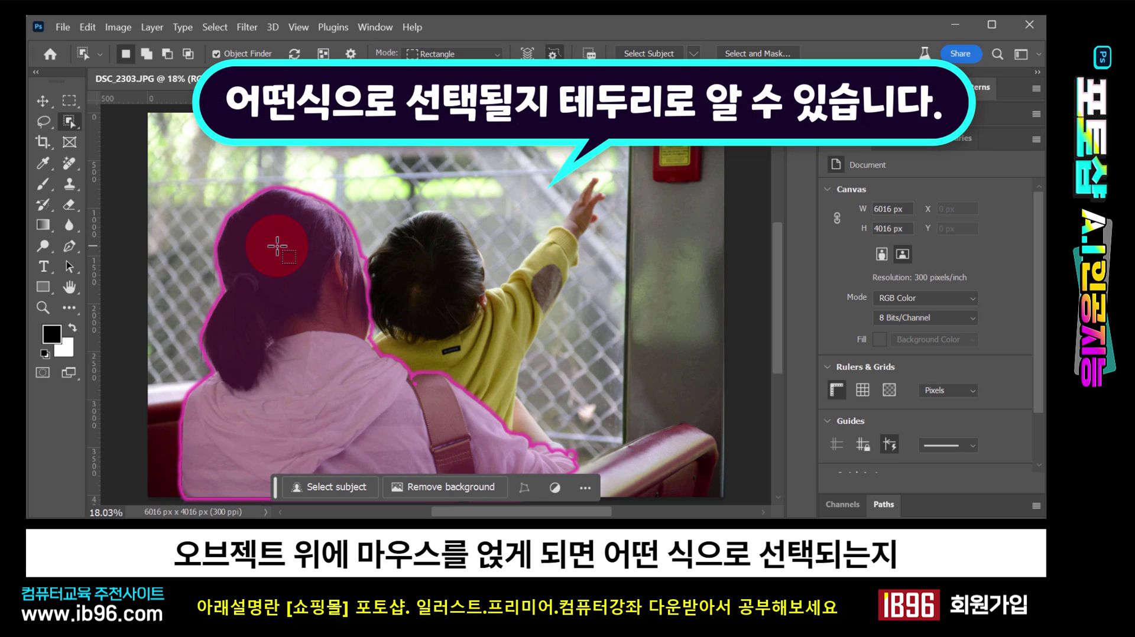
left_click(437, 259)
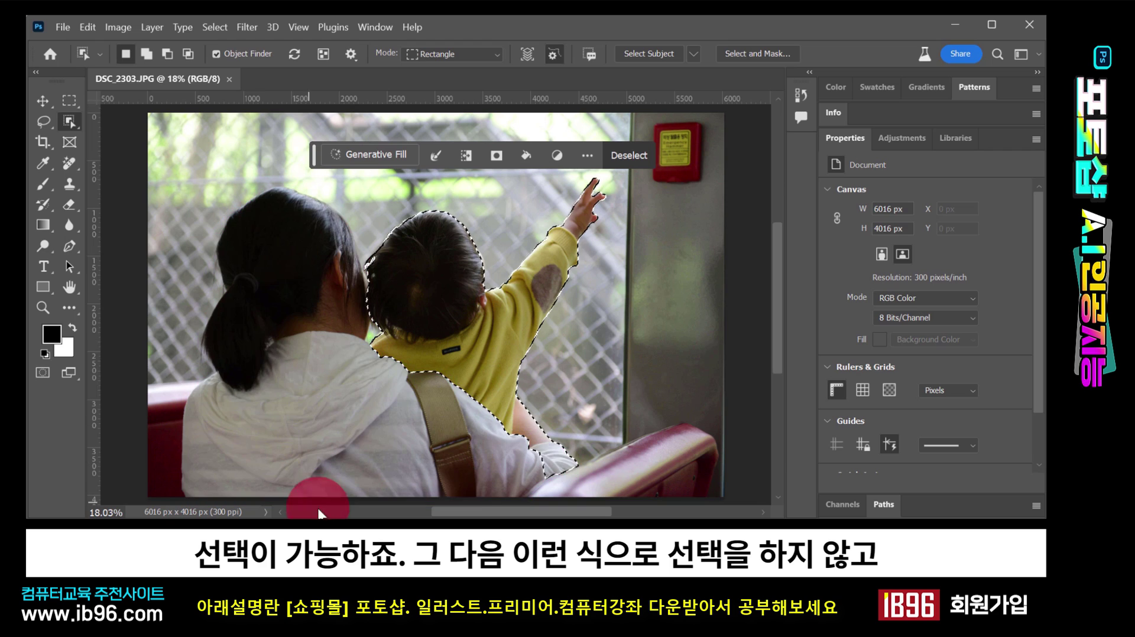
key("ctrl+d")
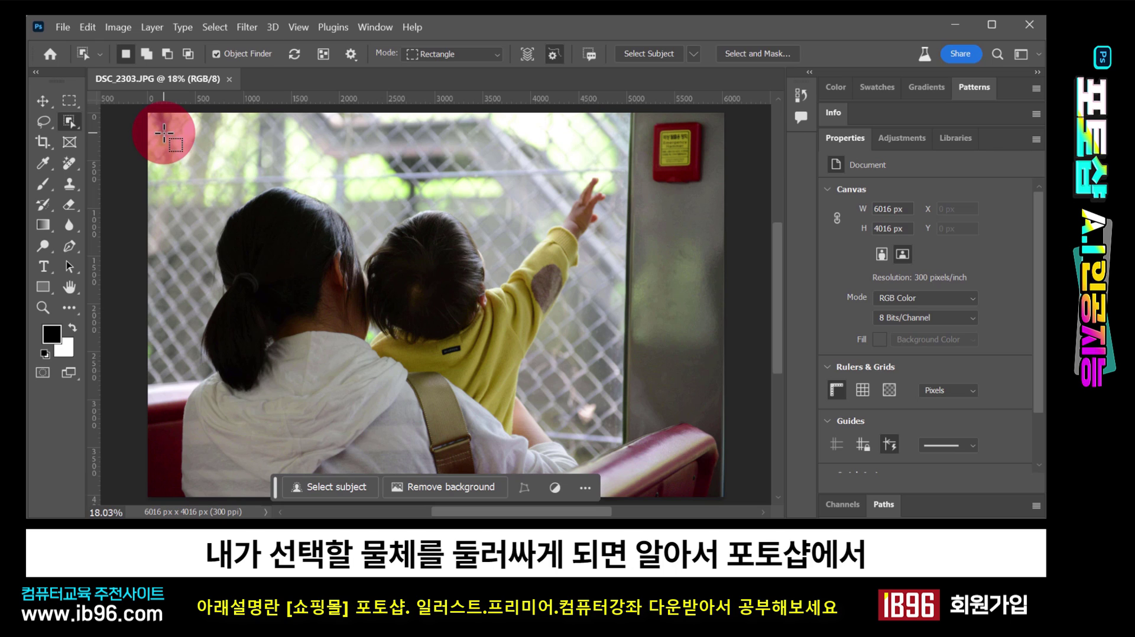
- Select the woman and the child together by framing them with the Object Selection tool, including the missed bag strap area
scroll(188, 157, "up", 1)
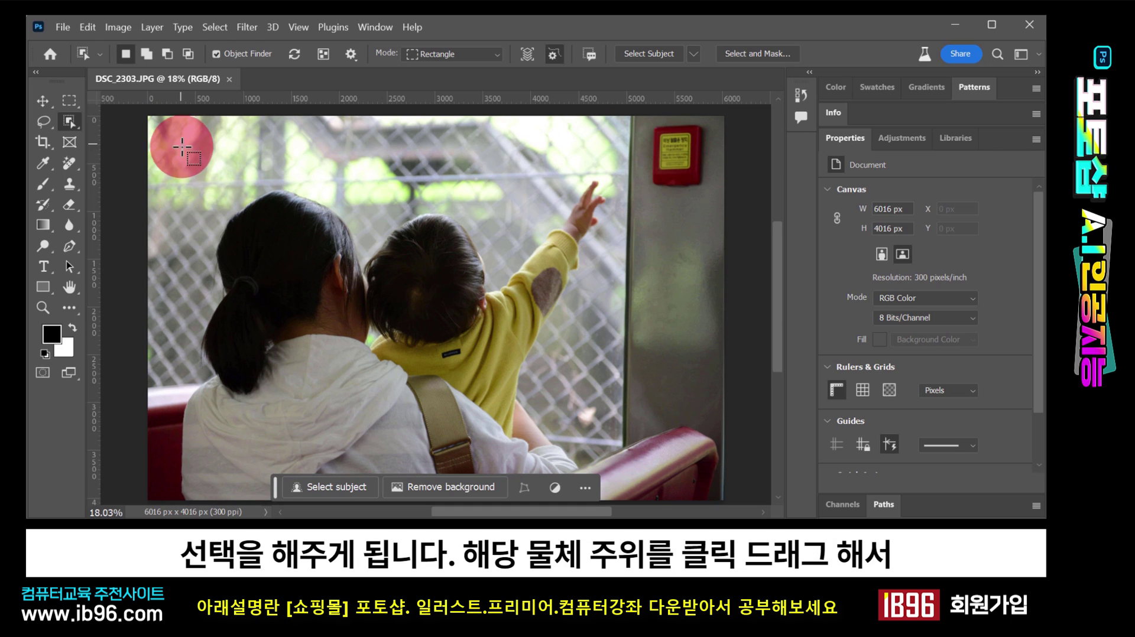
left_click_drag(169, 135, 618, 501)
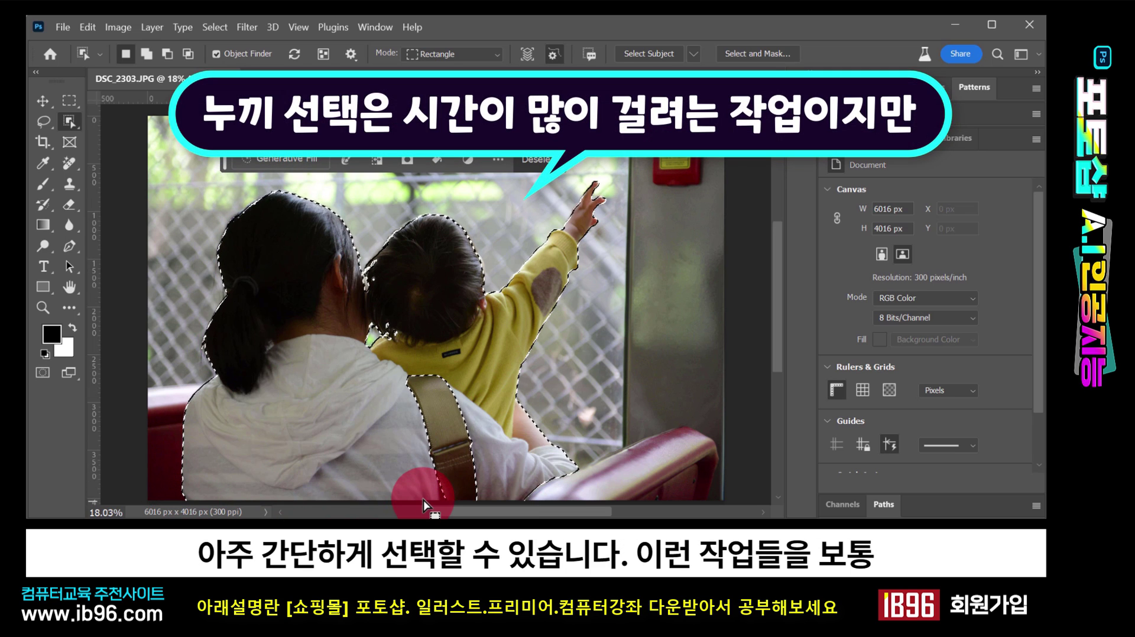
left_click(424, 499, "shift")
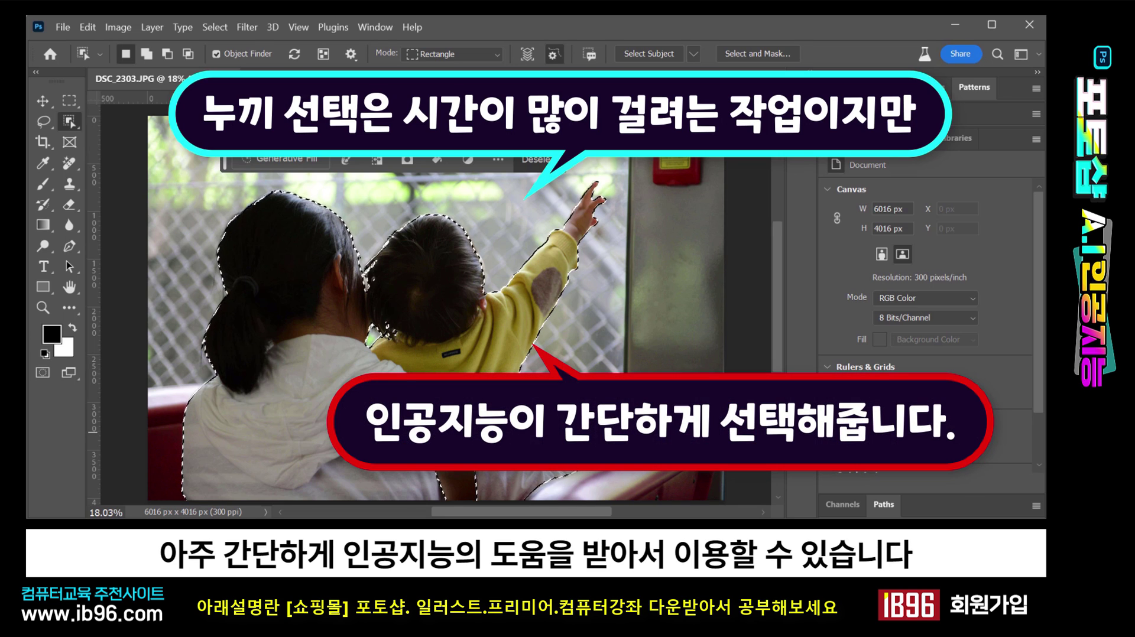
- Copy the selected woman and child into the beach photo 20220603_125100.jpg
key("m")
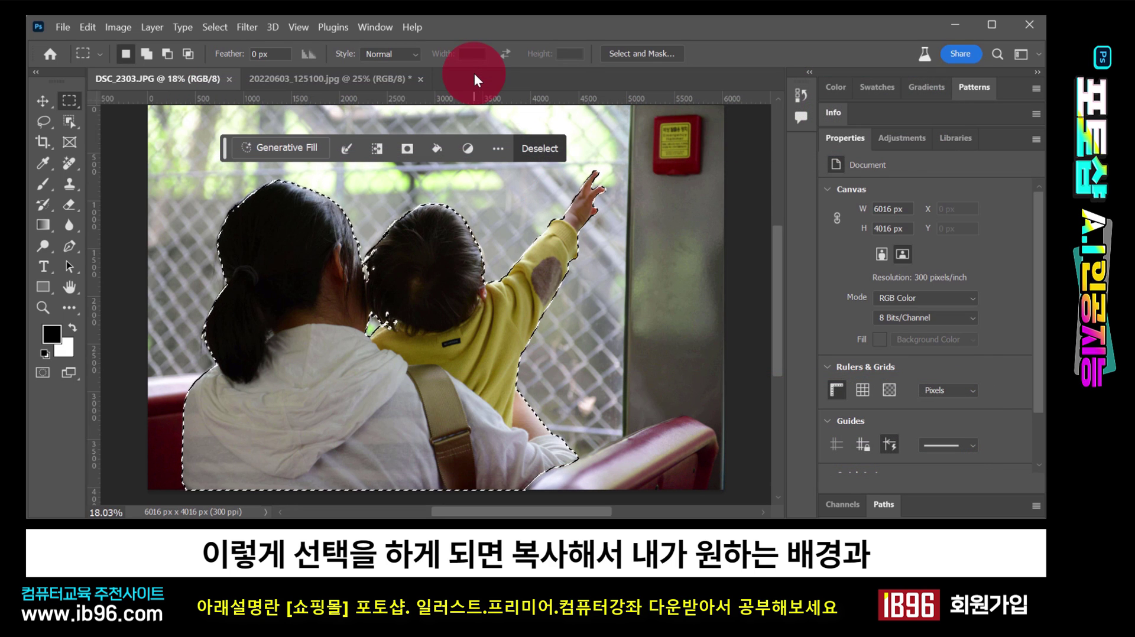
left_click(346, 79)
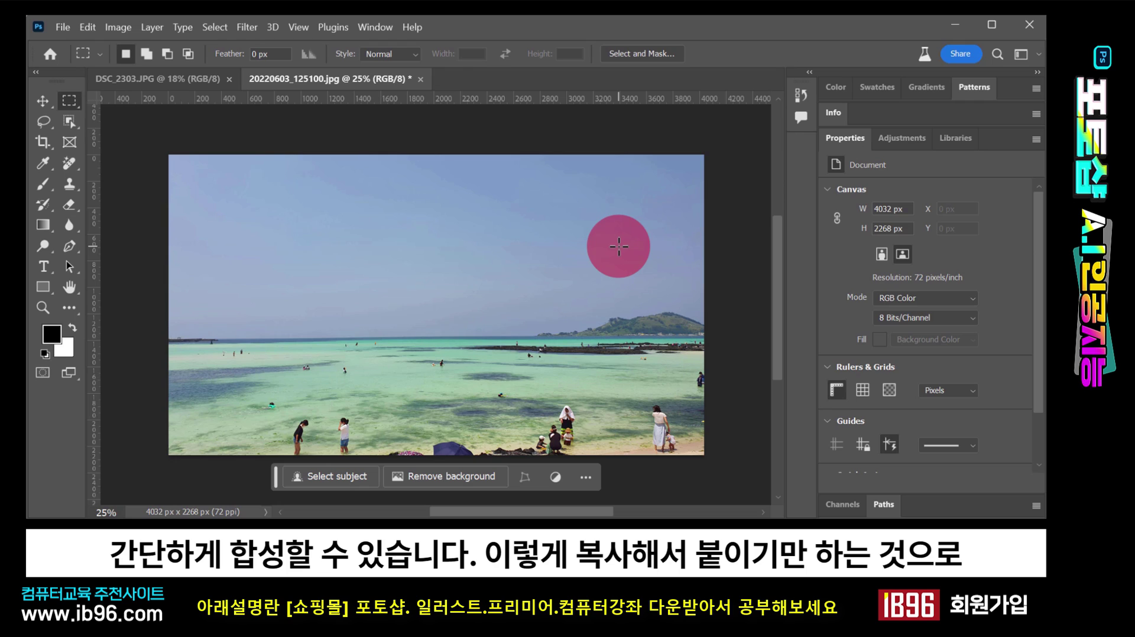
key("ctrl+v")
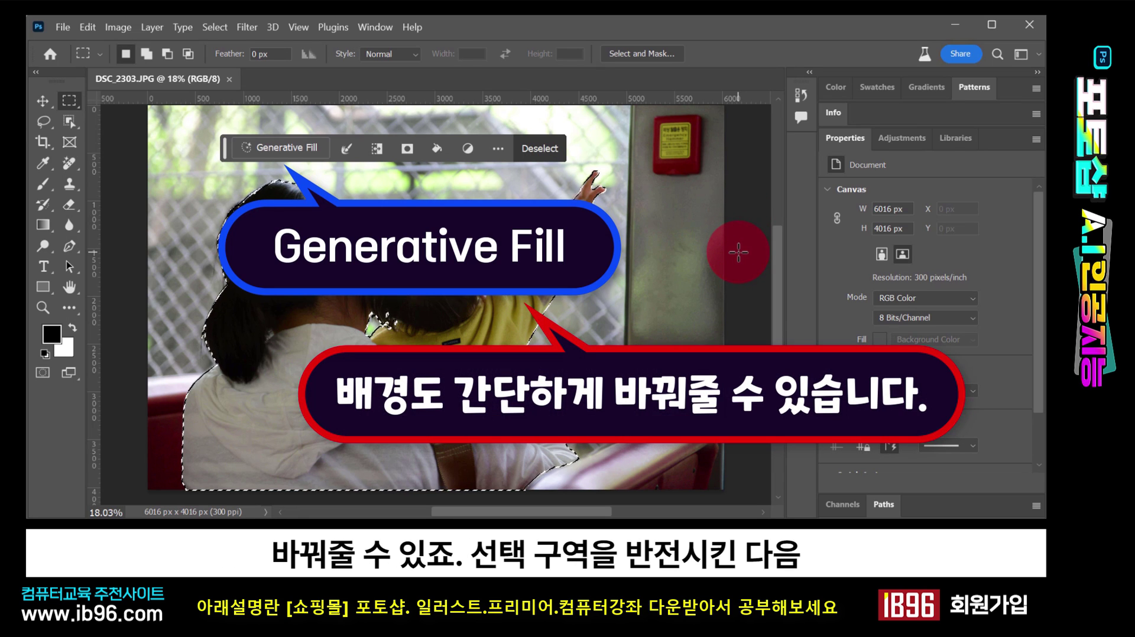
- Invert the selection of the two people in DSC_2303.JPG and generate a new background with Generative Fill, leaving the prompt empty
key("shift+ctrl+i")
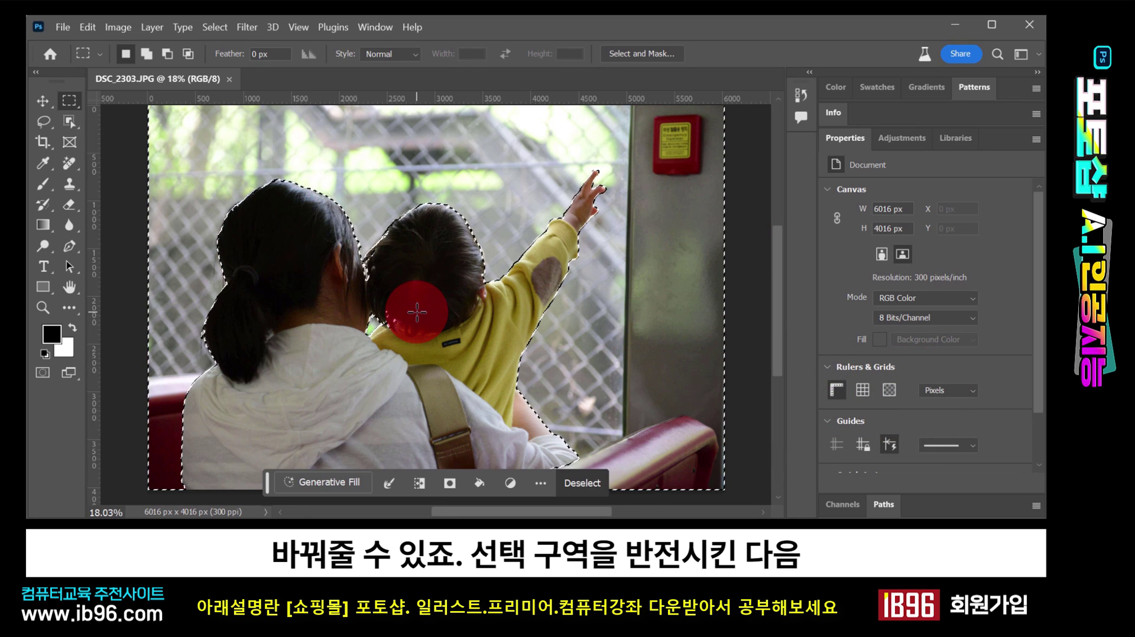
left_click(346, 484)
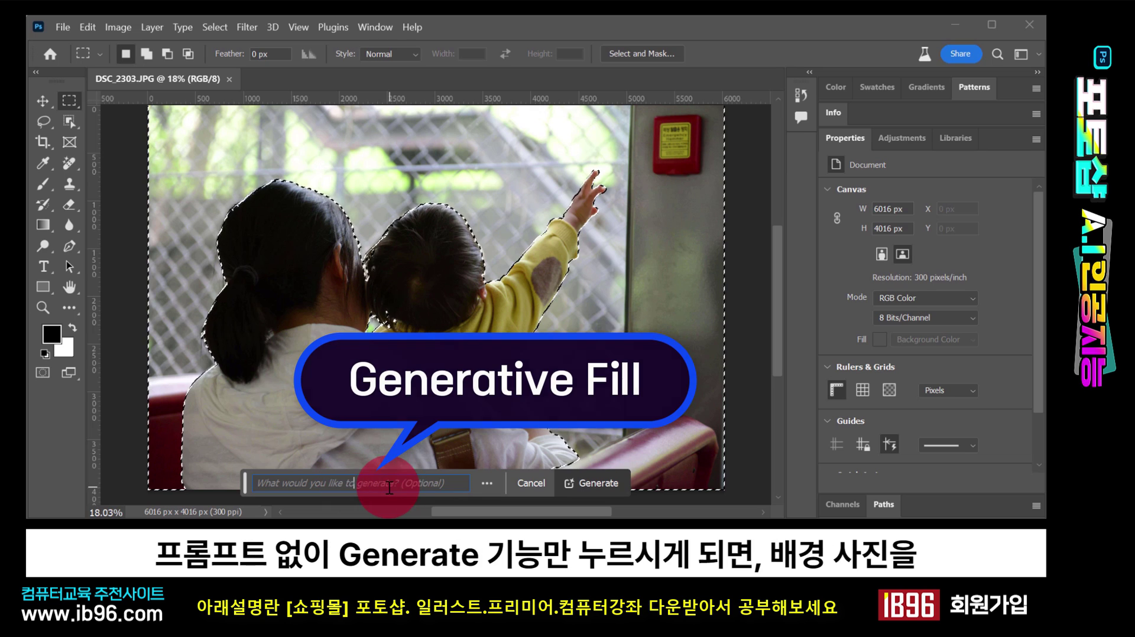
left_click(607, 482)
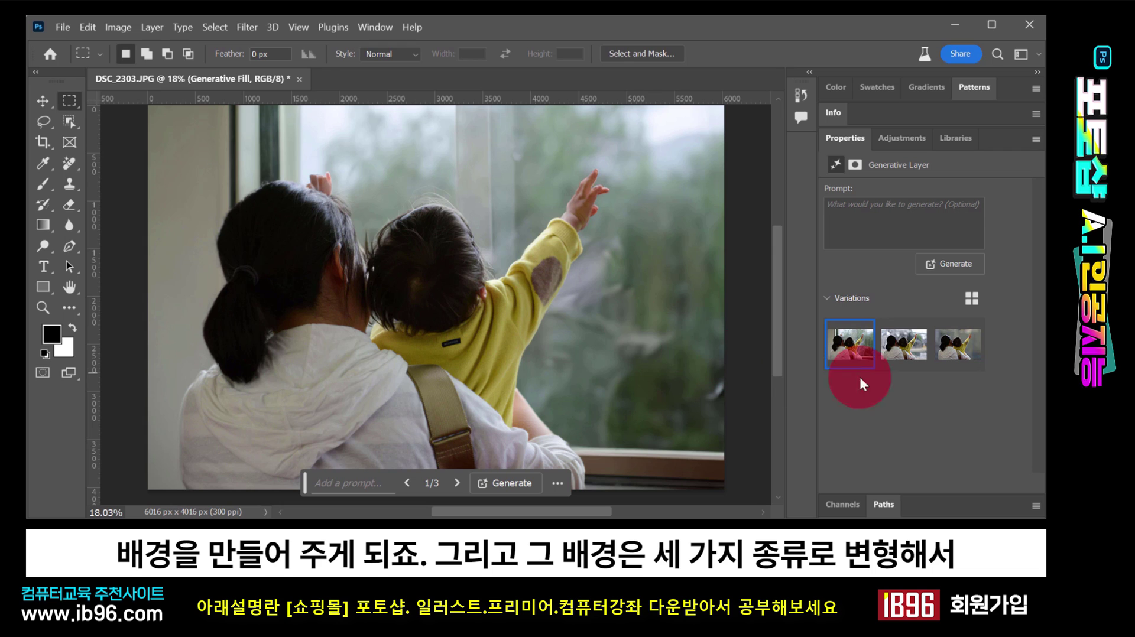
- Preview each of the generated background variations and undo the Generative Fill
left_click(903, 344)
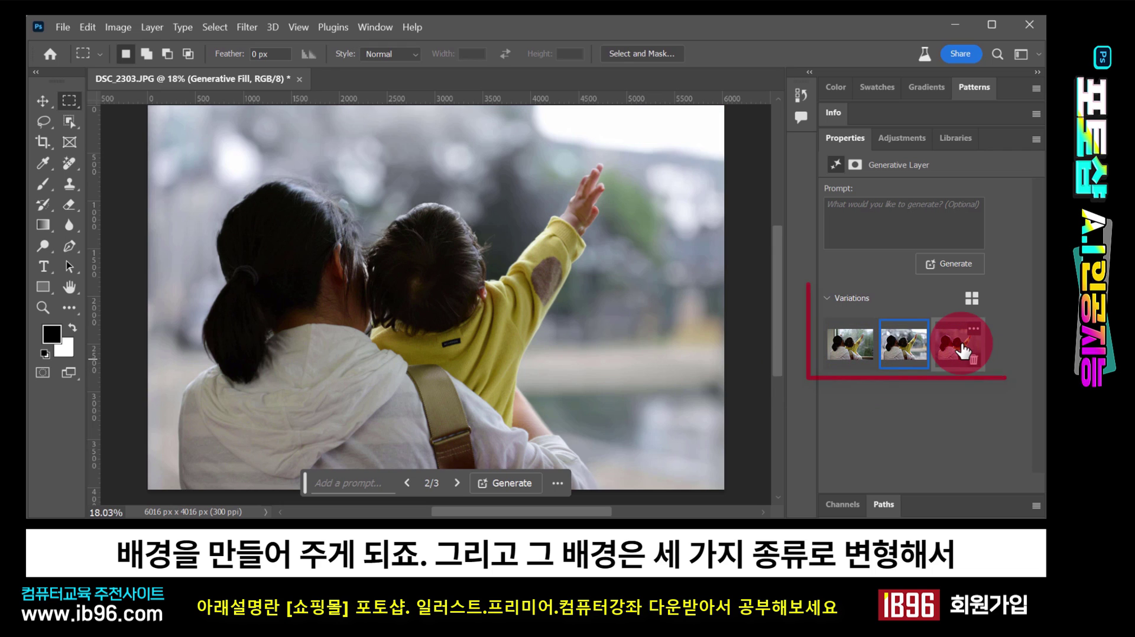
left_click(961, 348)
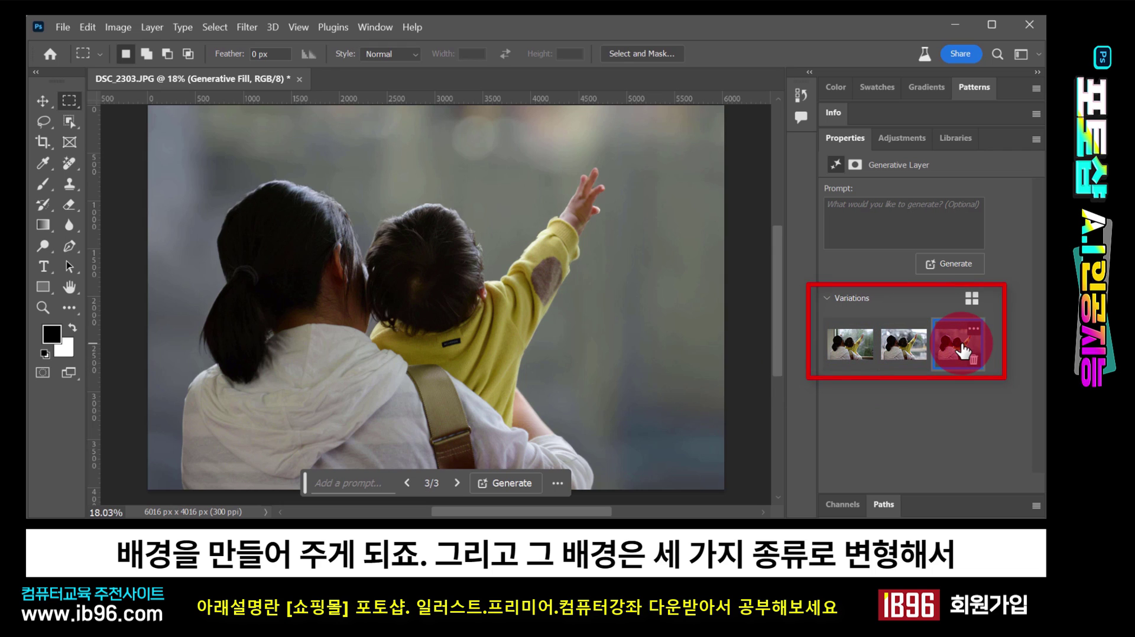
left_click(846, 354)
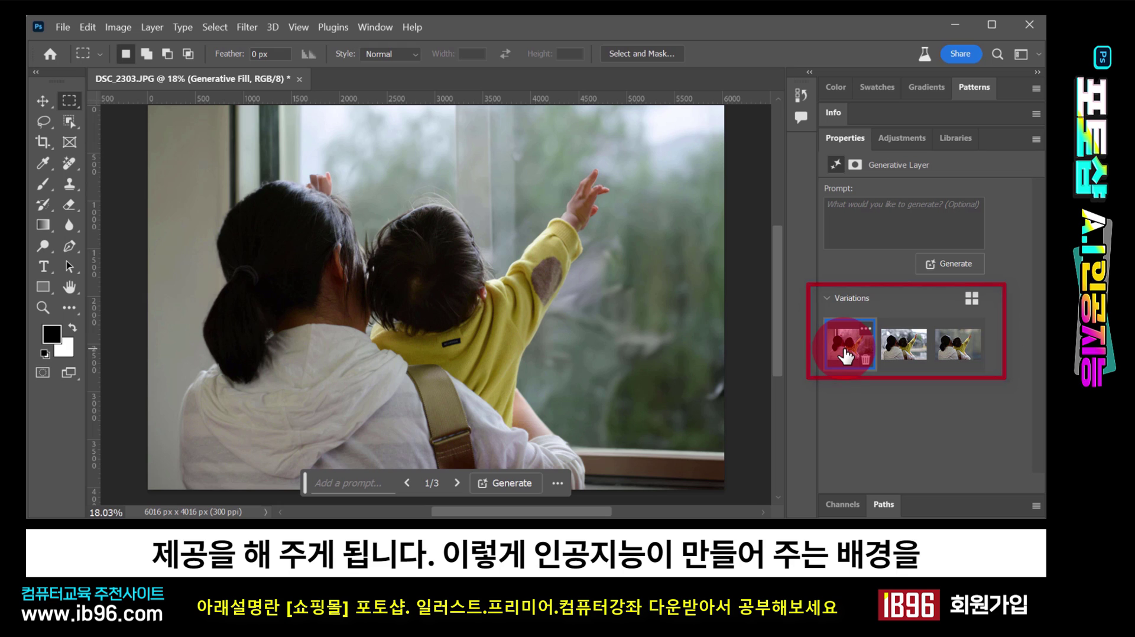
key("ctrl+z")
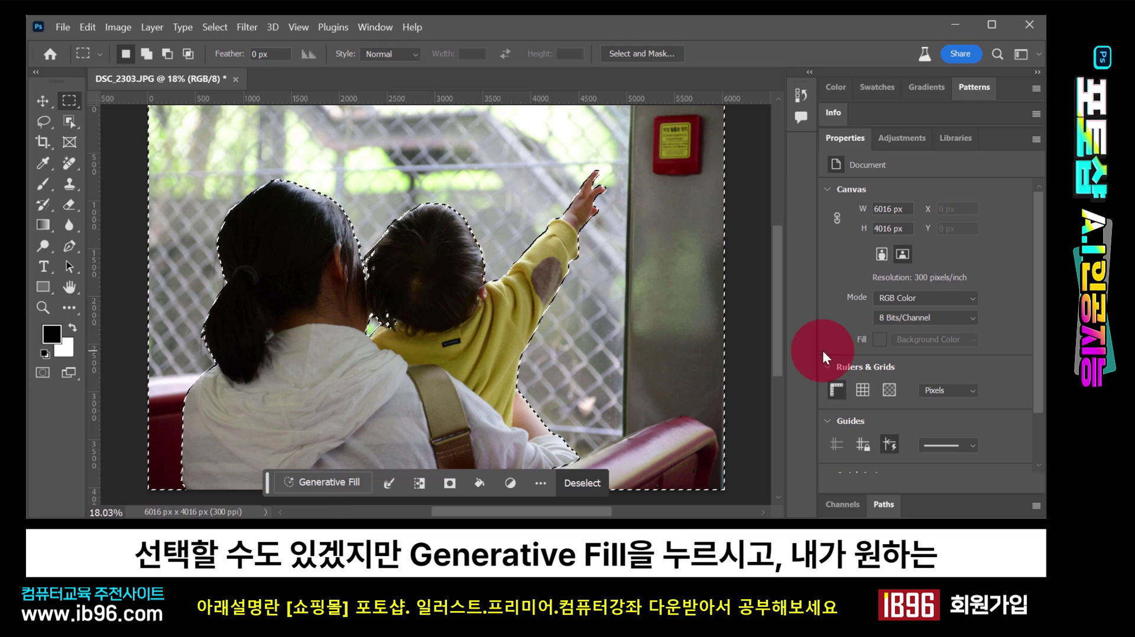
- Replace the selected background using Generative Fill with the prompt "숲속" and preview the generated variations
left_click(327, 483)
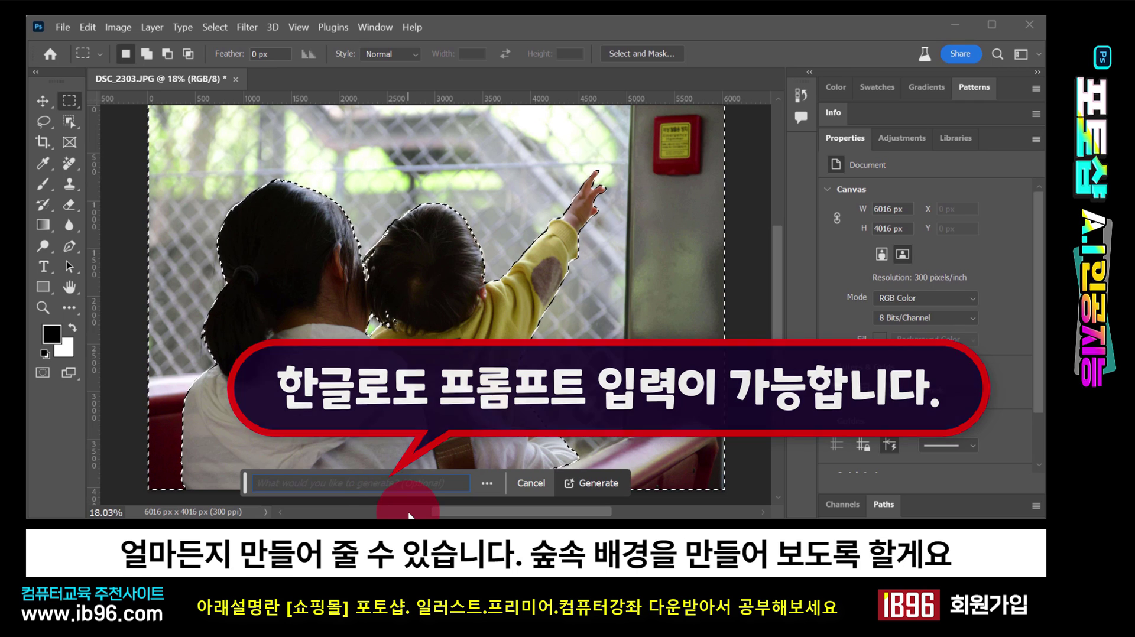
type("ㅅ")
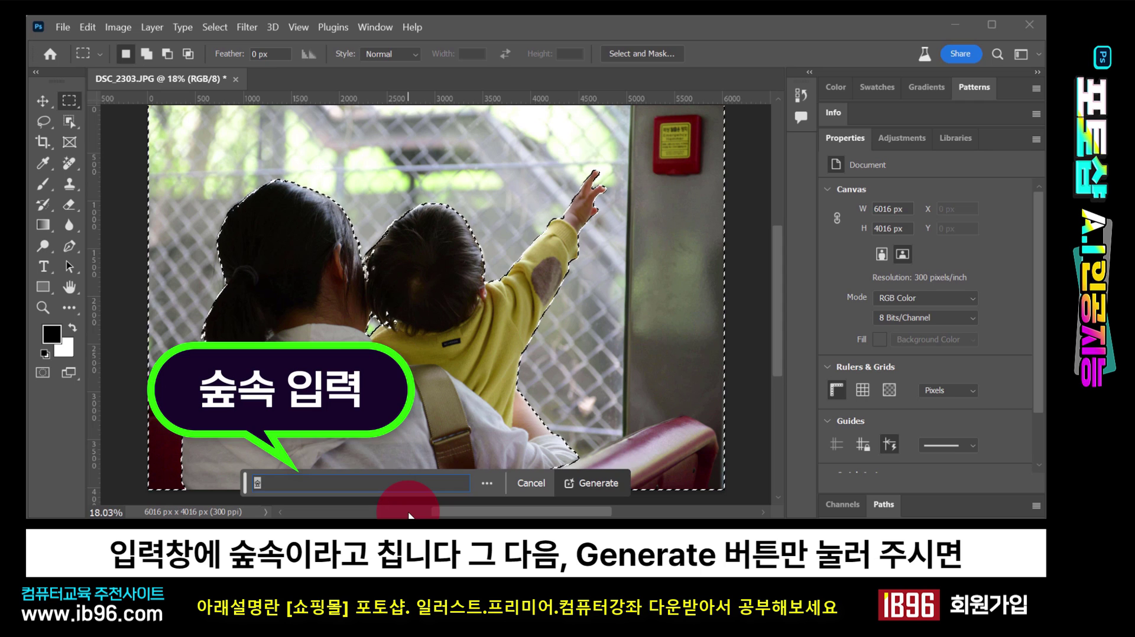
type("속")
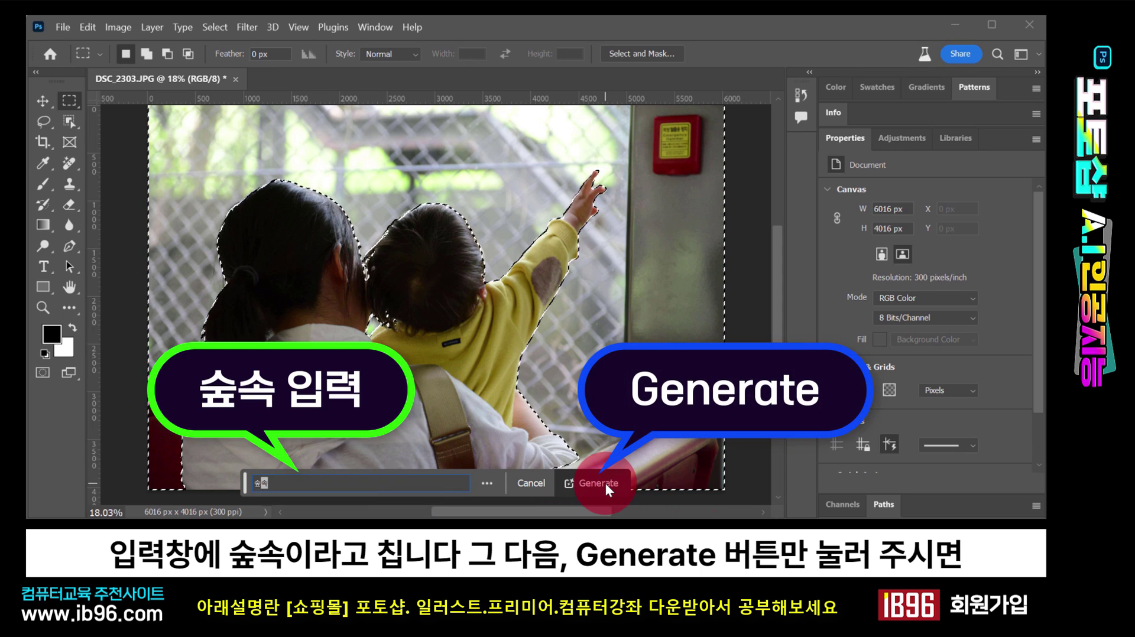
left_click(606, 483)
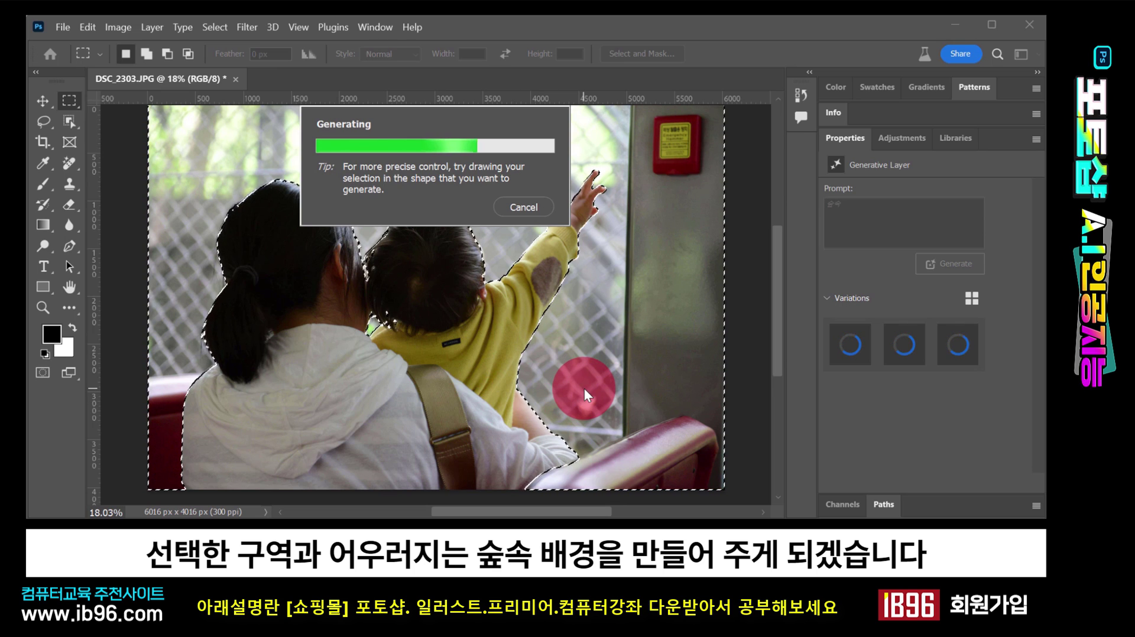
left_click(902, 352)
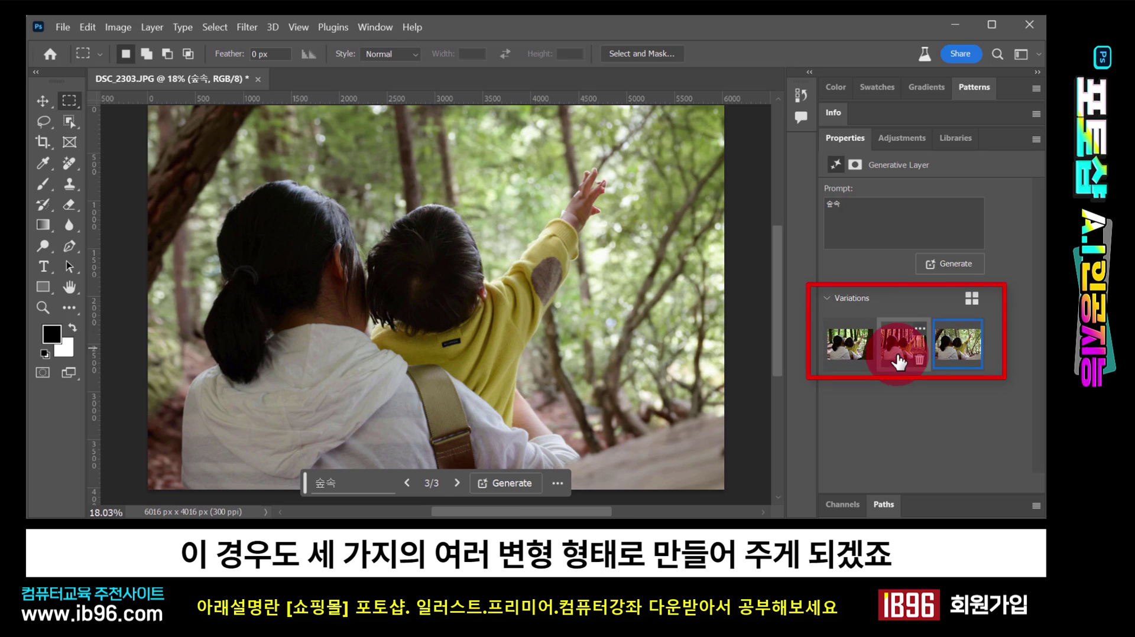
left_click(847, 349)
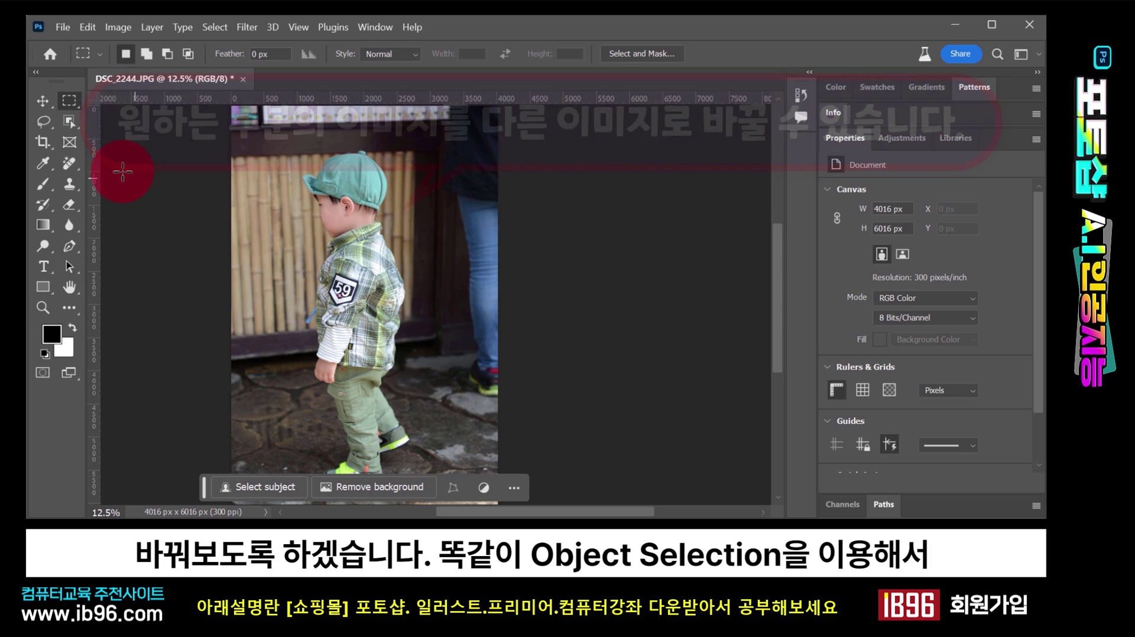
- Select the boy's plaid shirt in DSC_2244.JPG by framing it with the Object Selection tool
left_click(66, 118)
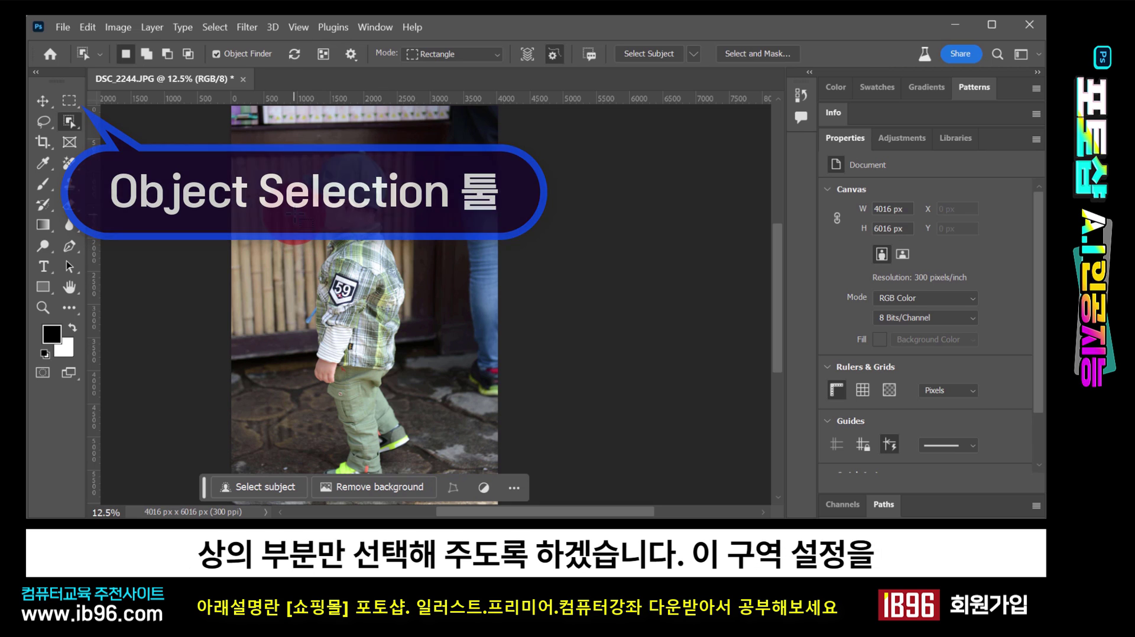
left_click_drag(295, 214, 414, 377)
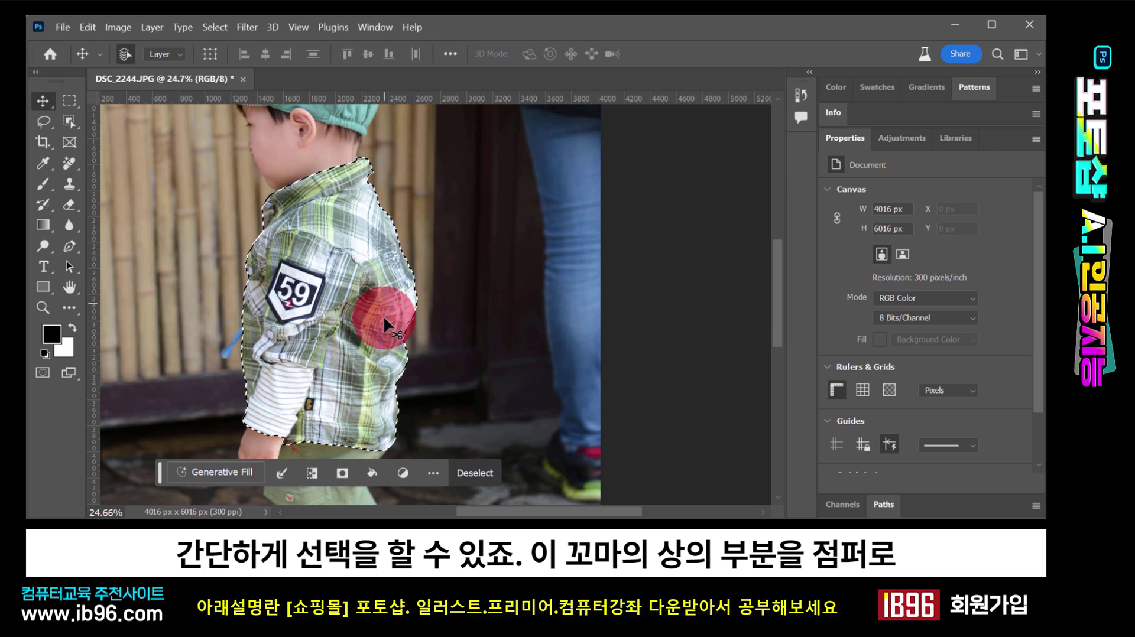
left_click_drag(383, 316, 375, 396)
- Replace the selected shirt using Generative Fill with the prompt "brown jumper"
left_click(216, 473)
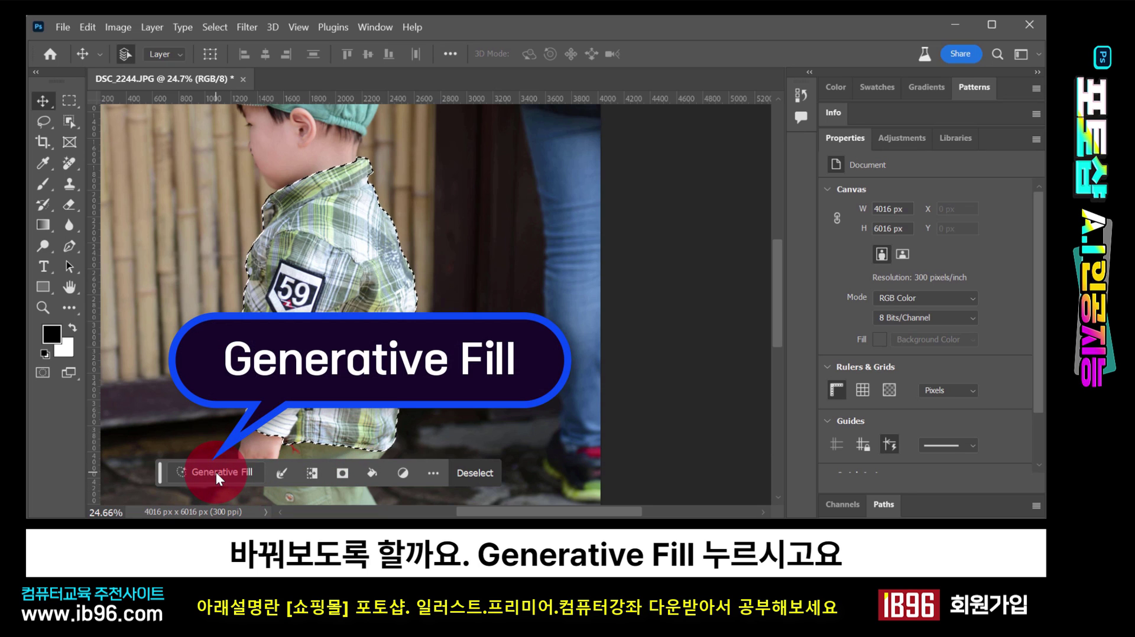
left_click(217, 474)
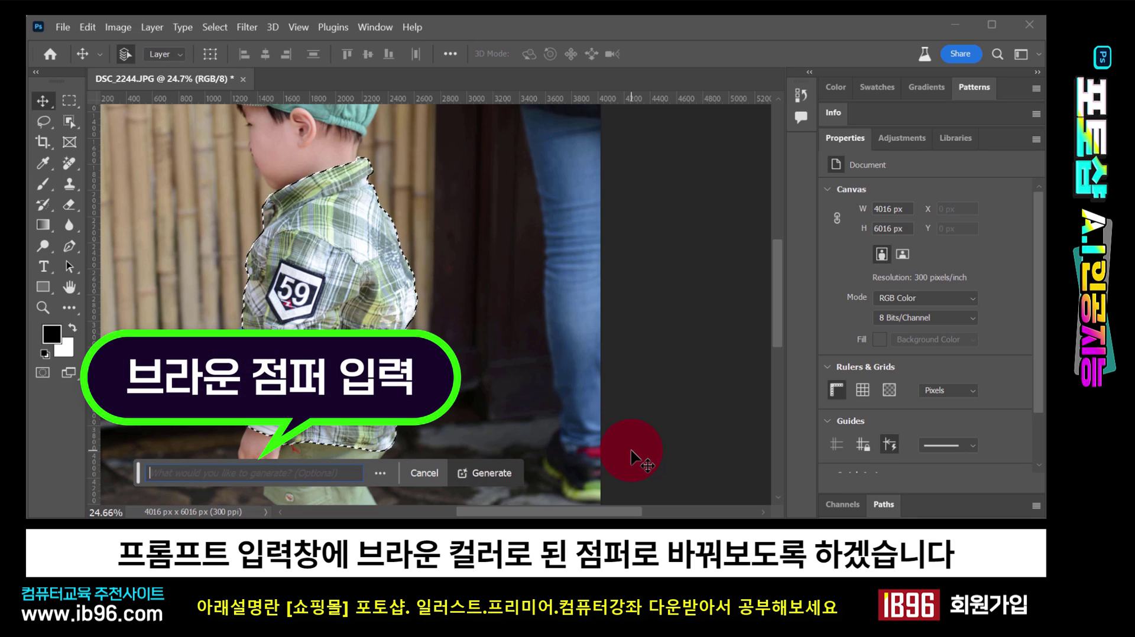
type("brown jumper")
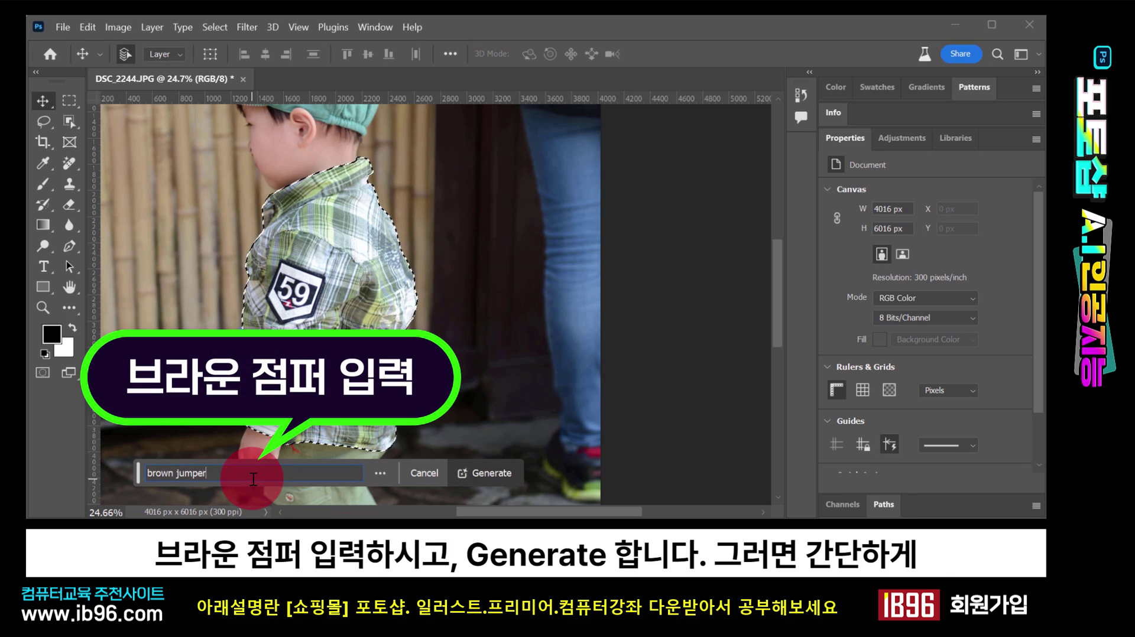
left_click(502, 477)
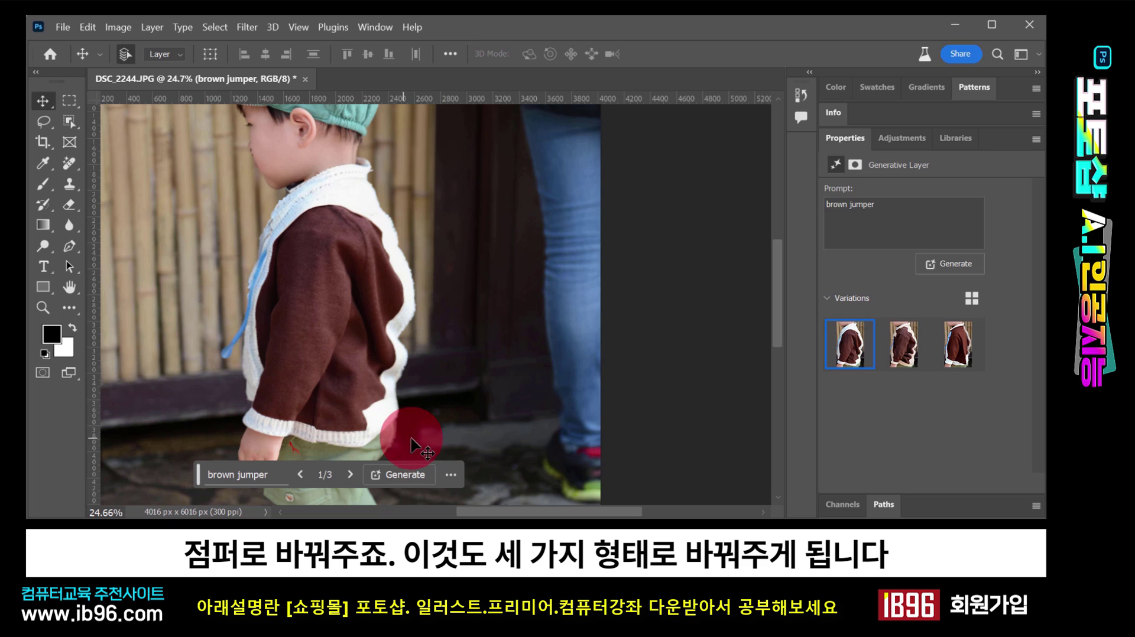
- Compare the brown jumper variations, keep the second one applied and delete the first
left_click(905, 346)
left_click(972, 349)
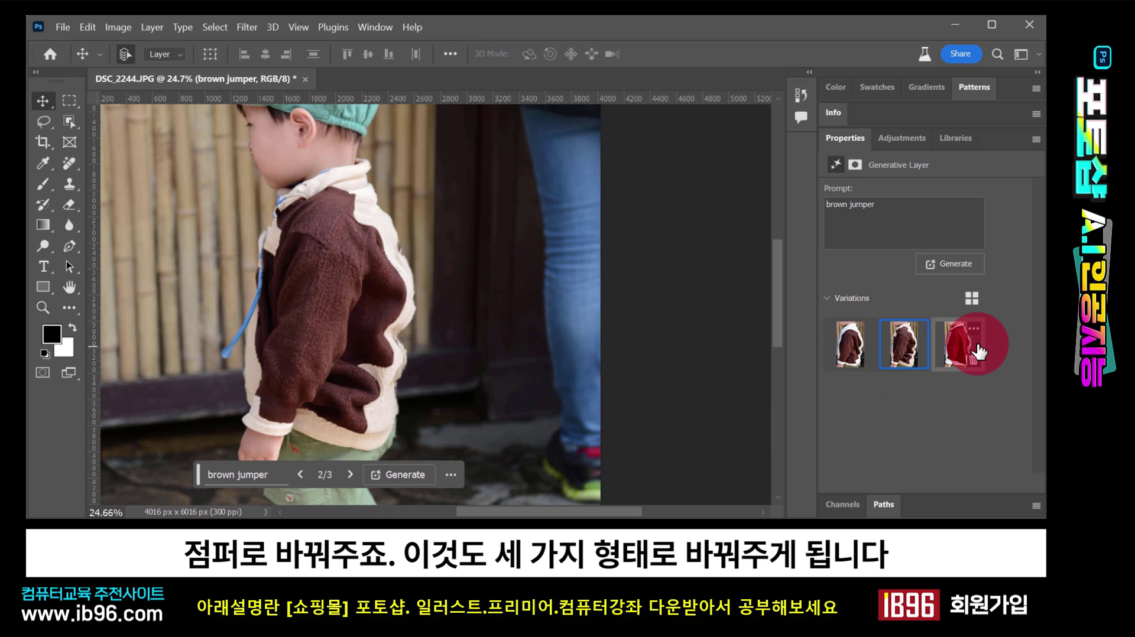
left_click(976, 350)
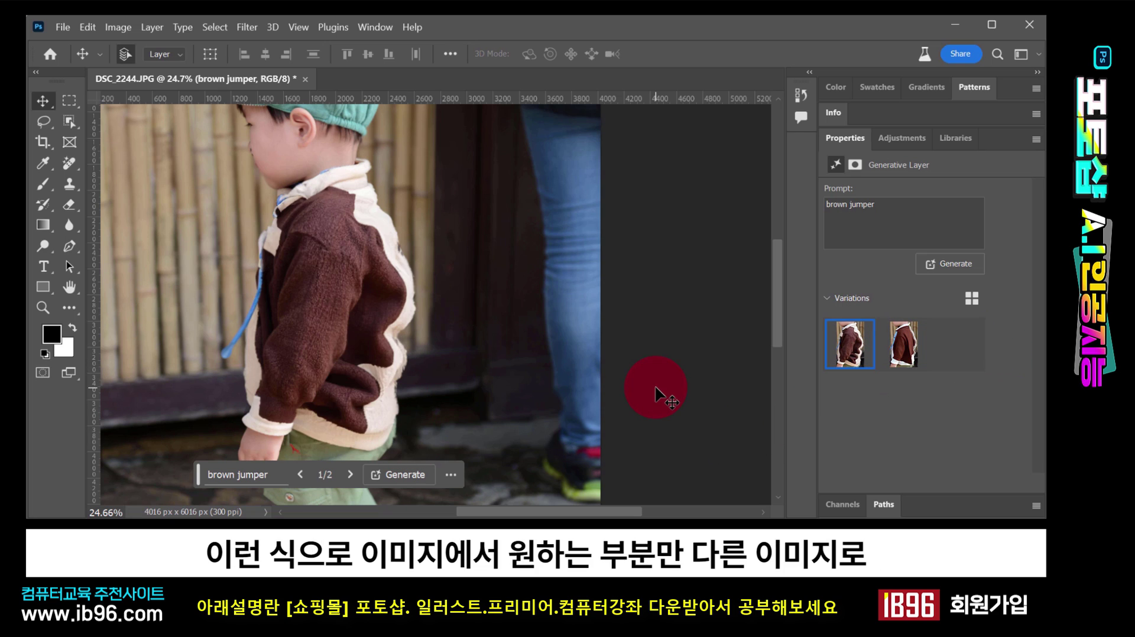
double_click(68, 287)
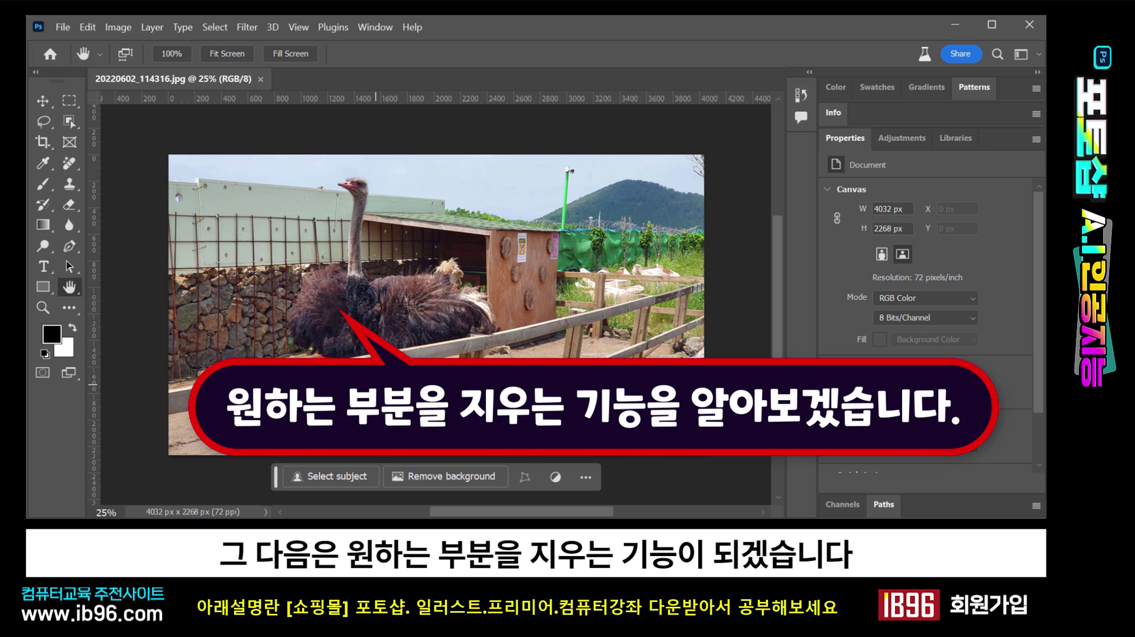
- Paint over the wooden fence in front of the ostrich and its leftover traces on the ground with the Remove Tool
left_click(69, 162)
right_click(62, 159)
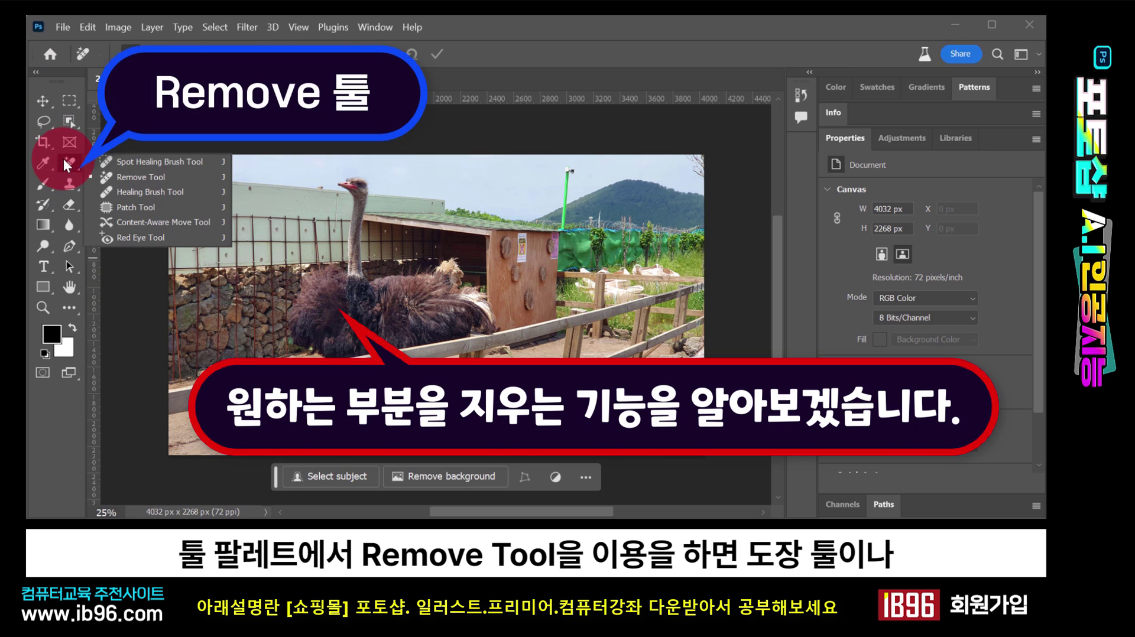
left_click(129, 176)
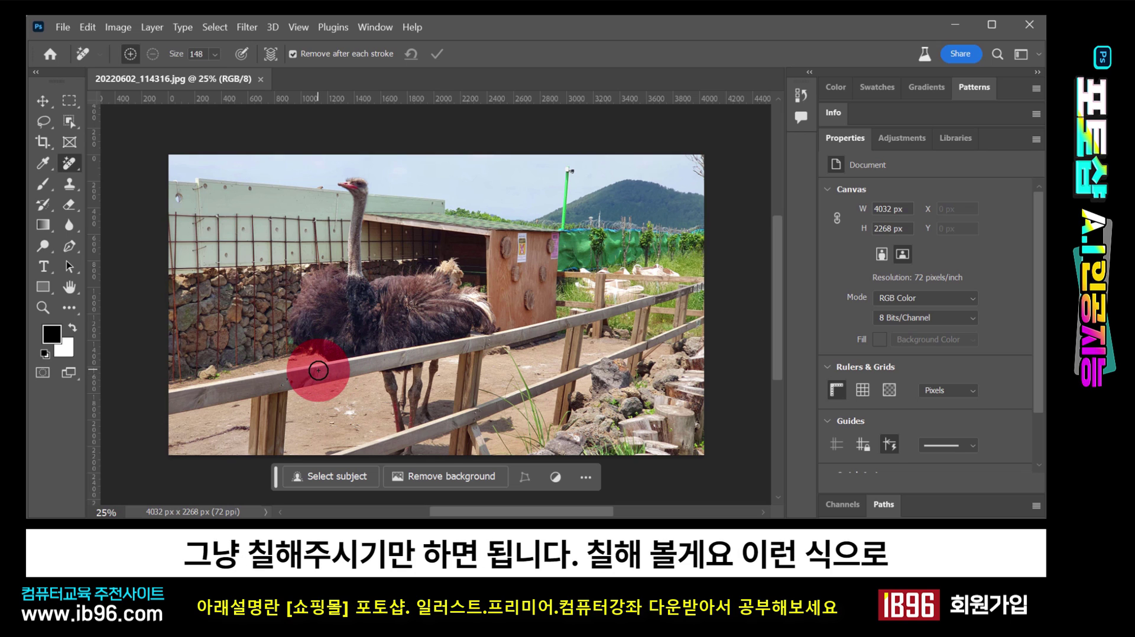
mouse_move(318, 370)
left_mouse_down()
mouse_move(170, 393)
mouse_move(232, 396)
mouse_move(314, 380)
mouse_move(165, 406)
mouse_move(264, 394)
mouse_move(248, 425)
mouse_move(269, 437)
mouse_move(290, 390)
mouse_move(273, 449)
mouse_move(282, 414)
mouse_move(269, 395)
mouse_move(303, 370)
mouse_move(560, 324)
mouse_move(465, 354)
mouse_move(467, 418)
mouse_move(257, 385)
left_mouse_up()
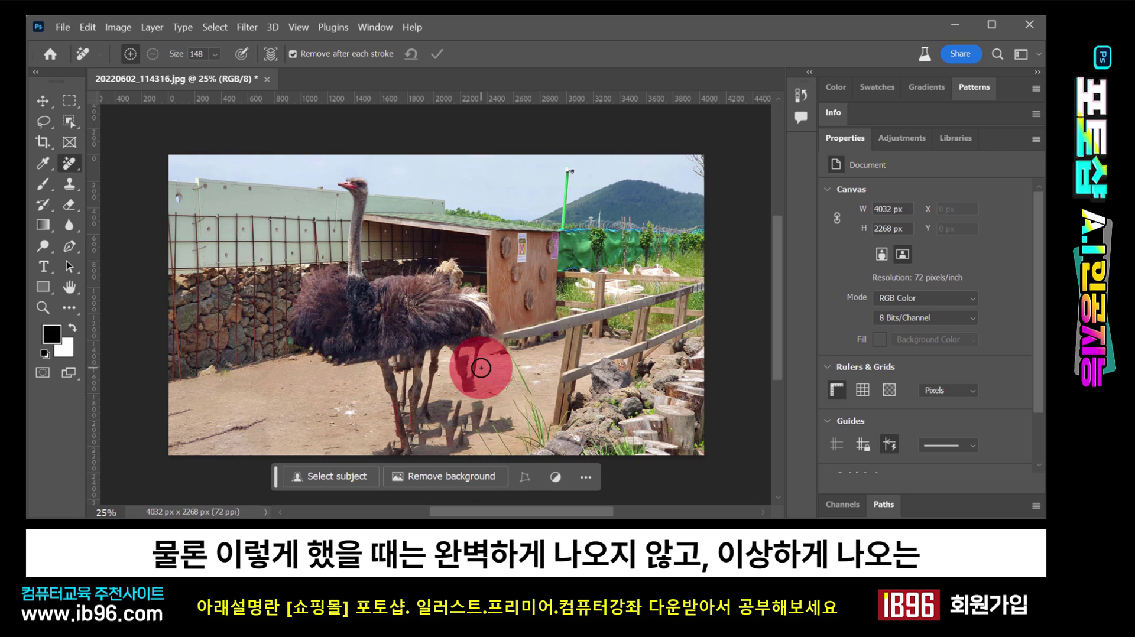
mouse_move(487, 354)
left_mouse_down()
mouse_move(446, 360)
mouse_move(470, 352)
mouse_move(456, 380)
mouse_move(462, 400)
mouse_move(477, 361)
mouse_move(464, 376)
mouse_move(500, 418)
mouse_move(491, 410)
mouse_move(448, 438)
mouse_move(459, 397)
mouse_move(449, 445)
mouse_move(495, 418)
mouse_move(522, 421)
mouse_move(488, 431)
mouse_move(463, 412)
mouse_move(474, 401)
mouse_move(570, 477)
left_mouse_up()
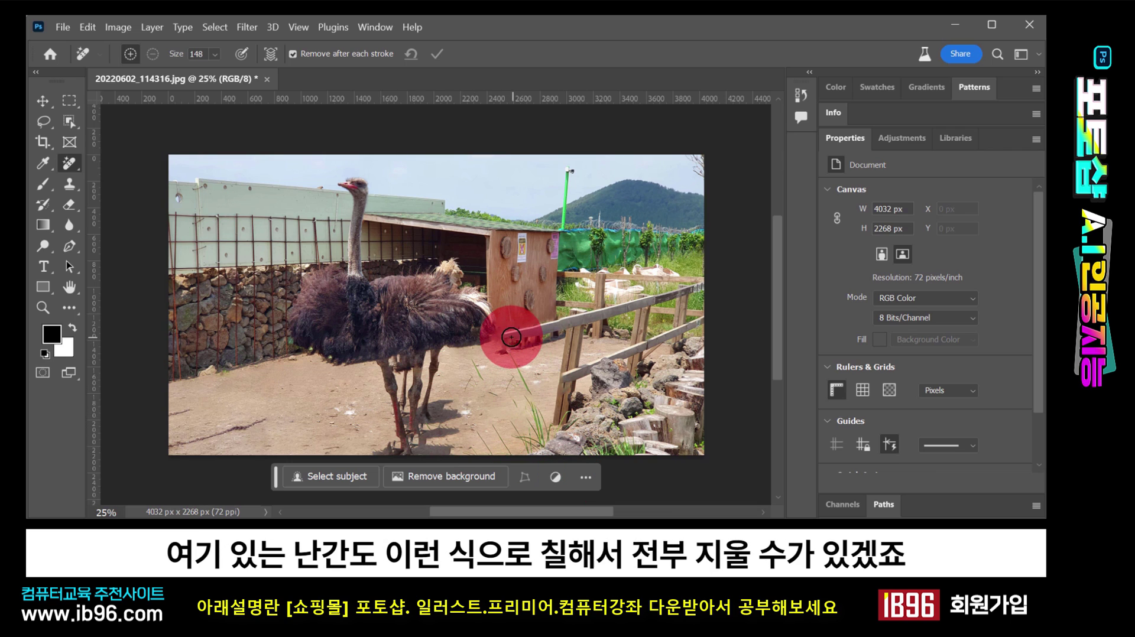
- Brush over the start of the wooden railing beside the ostrich's tail with the Remove Tool
mouse_move(506, 332)
left_mouse_down()
mouse_move(619, 310)
mouse_move(577, 327)
mouse_move(560, 420)
mouse_move(572, 327)
left_mouse_up()
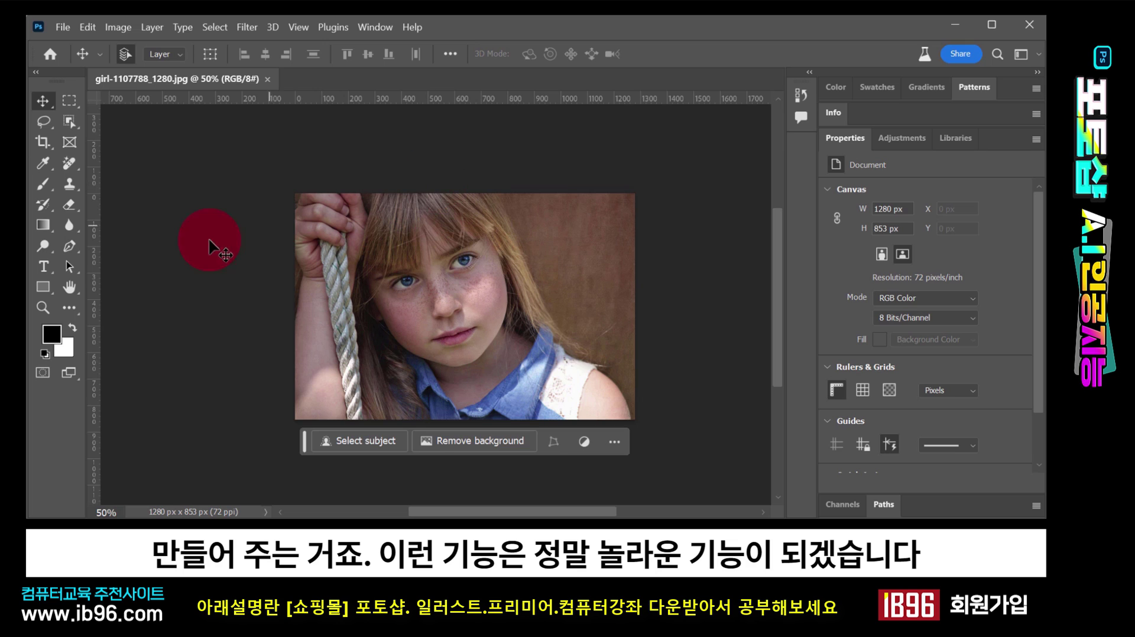
- Extend the girl photo on all sides with the Crop tool to about 1956 x 1361 px and fill it by Generative Expand with the prompt "wall"
left_click(43, 142)
left_click_drag(451, 211, 438, 182)
left_click_drag(294, 313, 249, 323)
left_click_drag(681, 294, 726, 302)
left_click(459, 495)
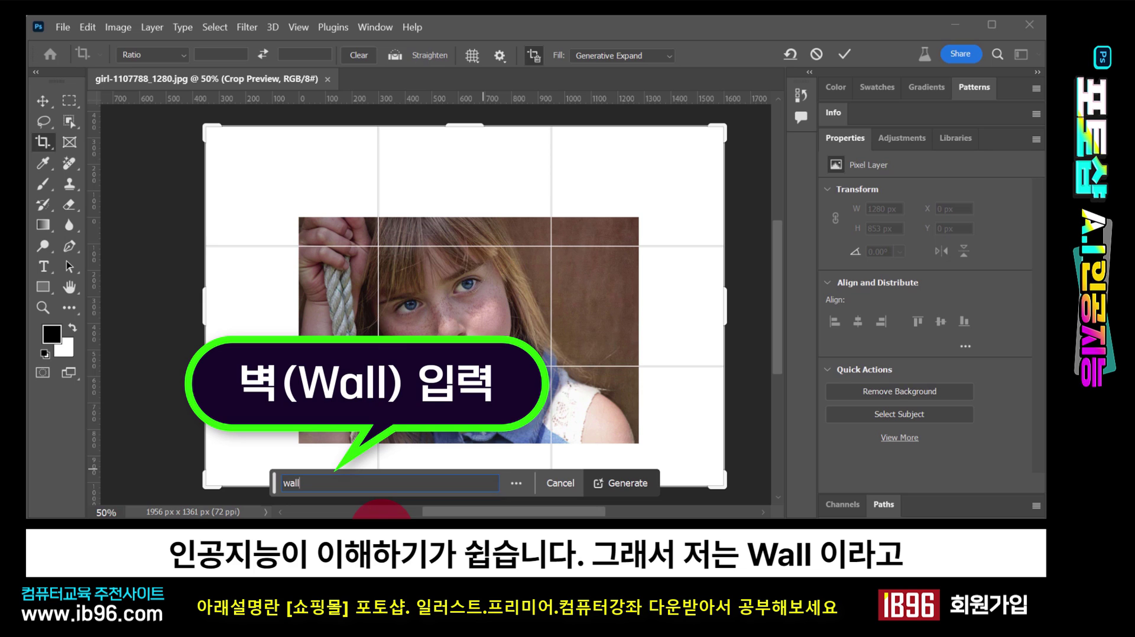
left_click(628, 494)
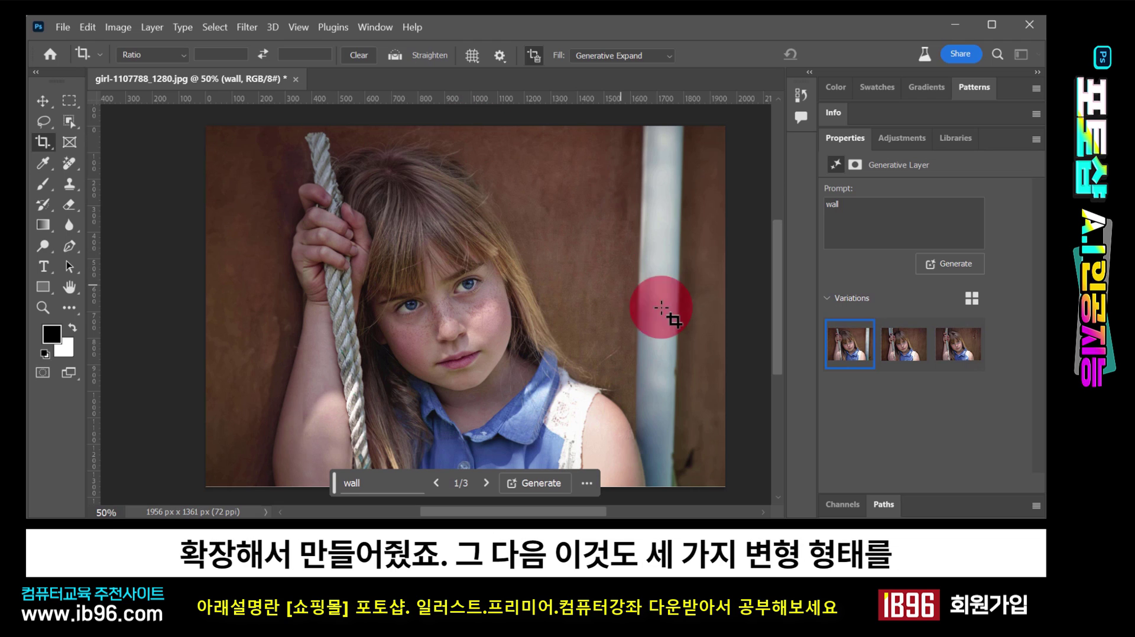
- Compare the generated "wall" variations and keep the third one applied
left_click(907, 352)
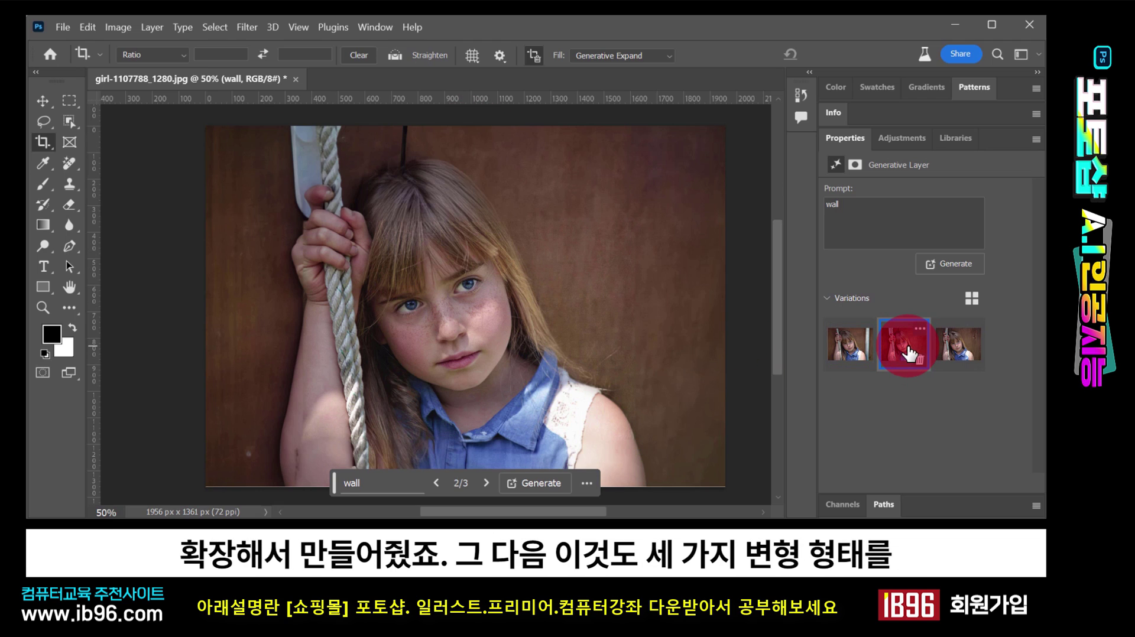
left_click(960, 354)
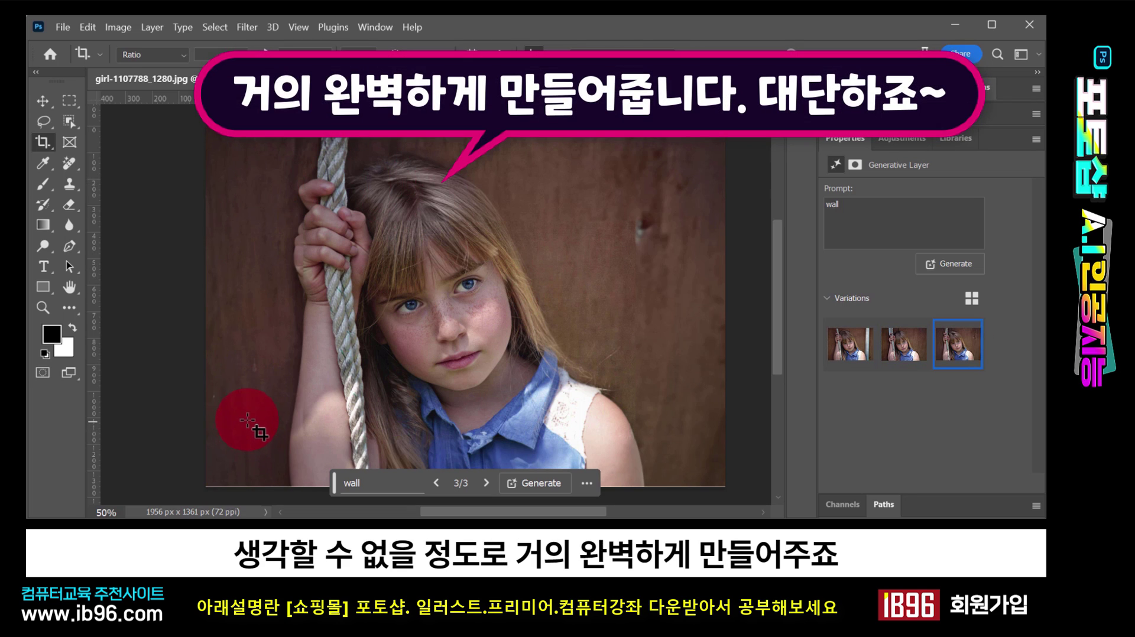
mouse_move(963, 359)
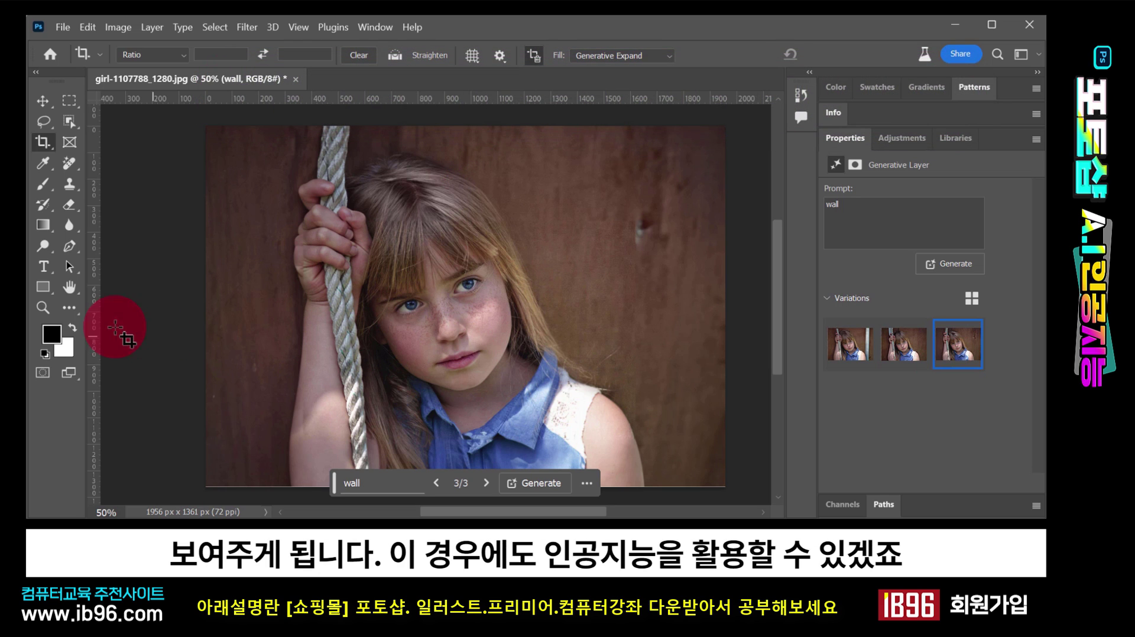
- Outline the freckled cheek below the girl's eye with the Lasso tool and run Generative Fill on it without a prompt
left_click(43, 308)
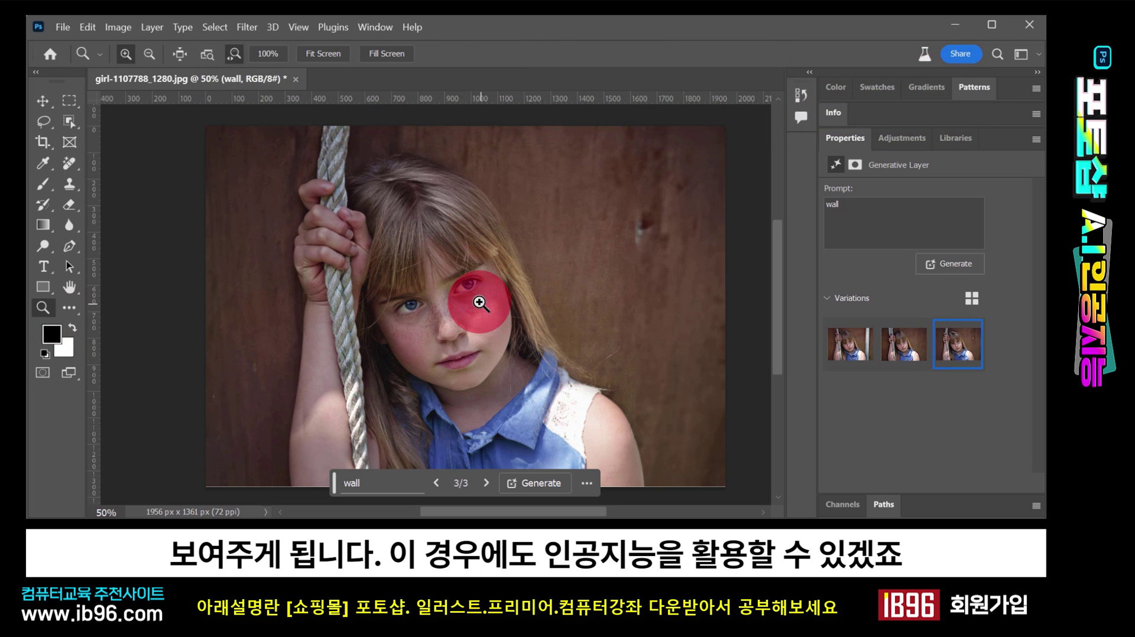
left_click_drag(481, 303, 350, 341)
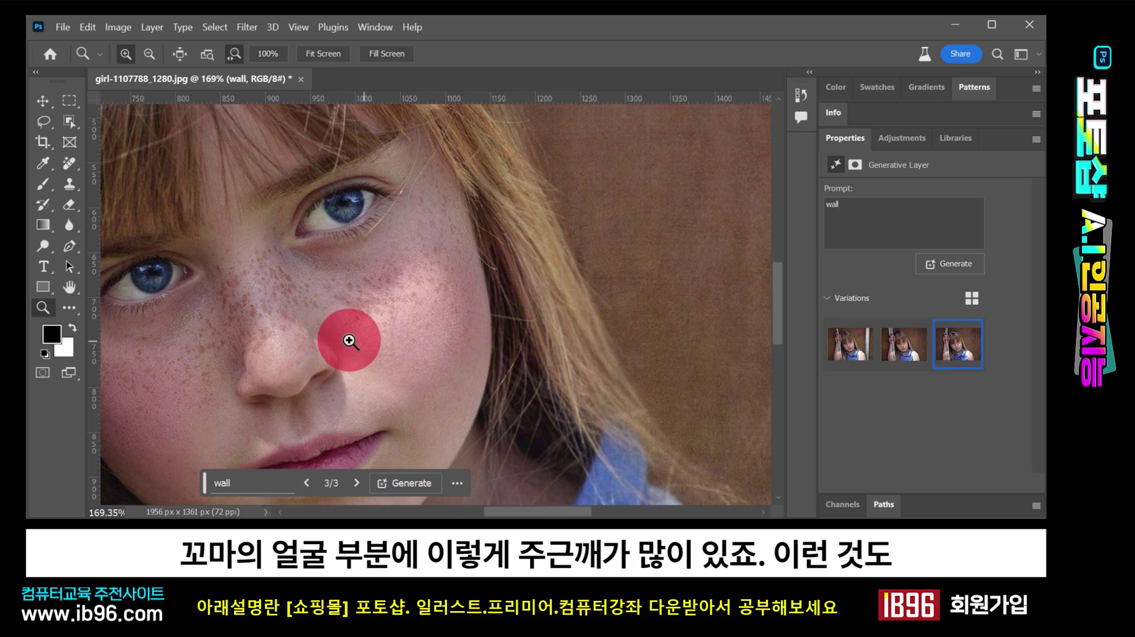
left_click(44, 121)
mouse_move(367, 330)
left_mouse_down()
mouse_move(331, 319)
mouse_move(323, 279)
mouse_move(438, 209)
mouse_move(469, 254)
mouse_move(470, 288)
mouse_move(440, 320)
mouse_move(361, 336)
left_mouse_up()
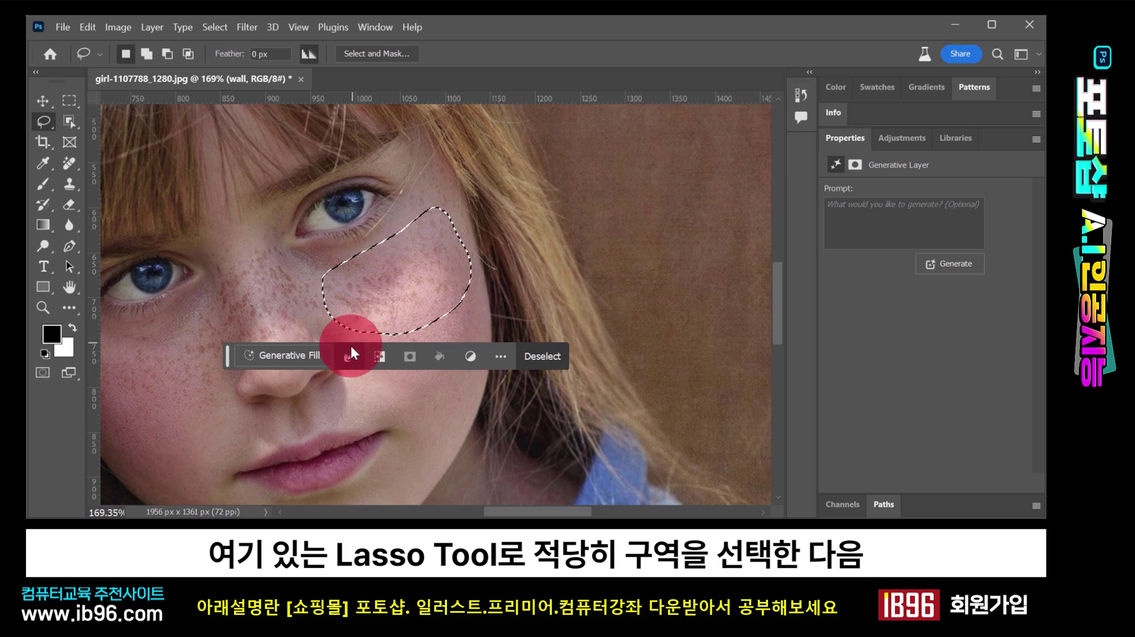
left_click(228, 361)
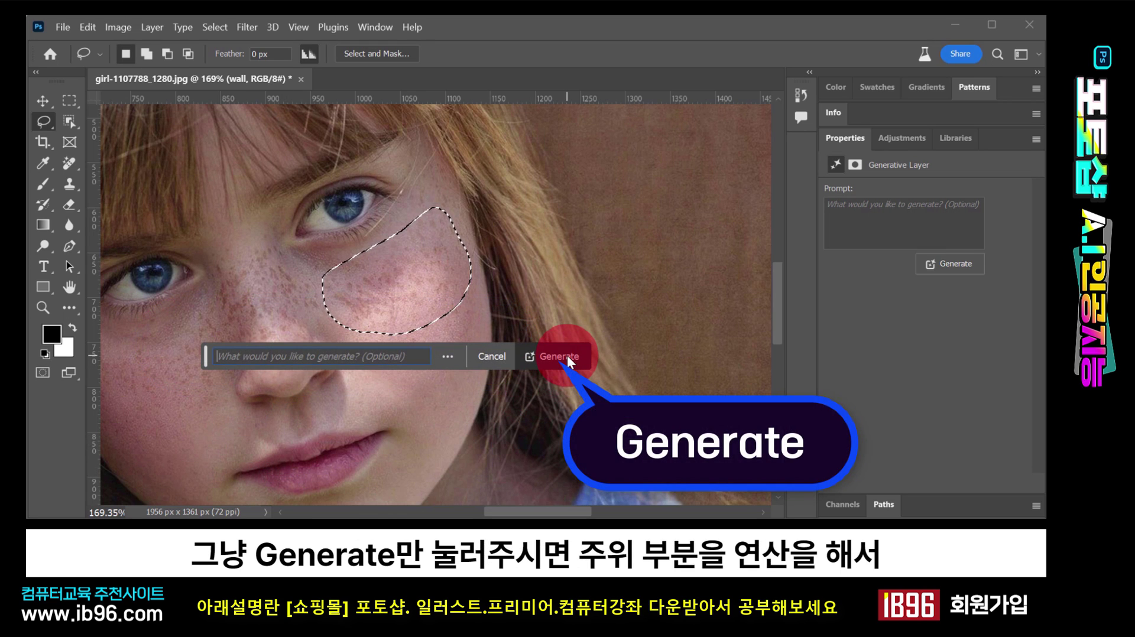
left_click(567, 356)
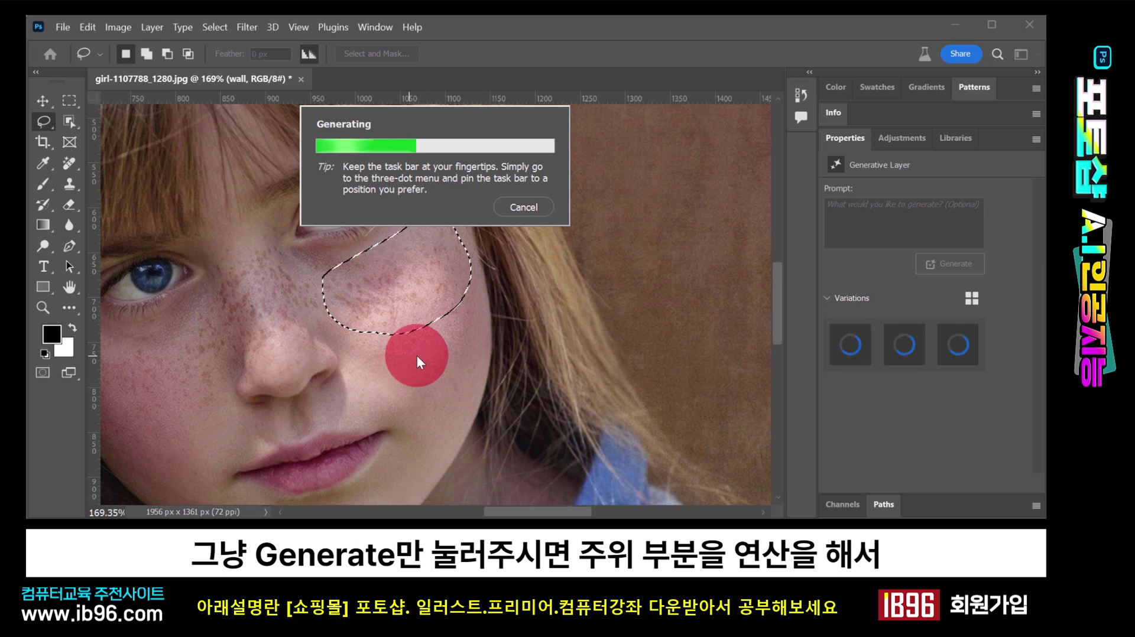
- Compare the generated cheek variations with the whole photo in view and apply the first one
double_click(69, 295)
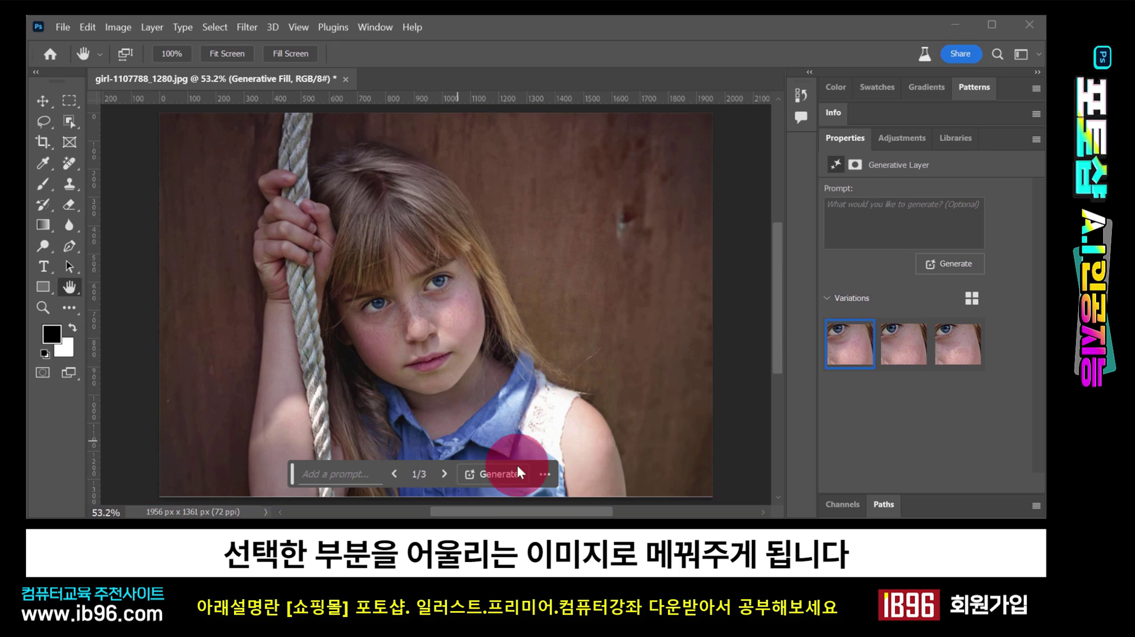
key("ctrl+z")
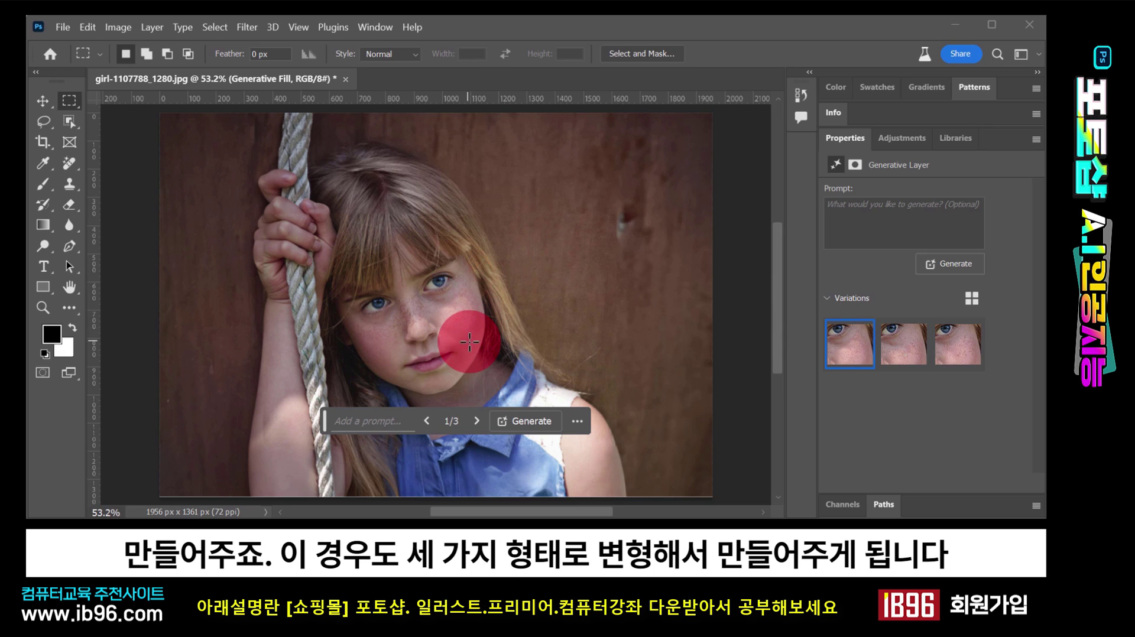
left_click(901, 346)
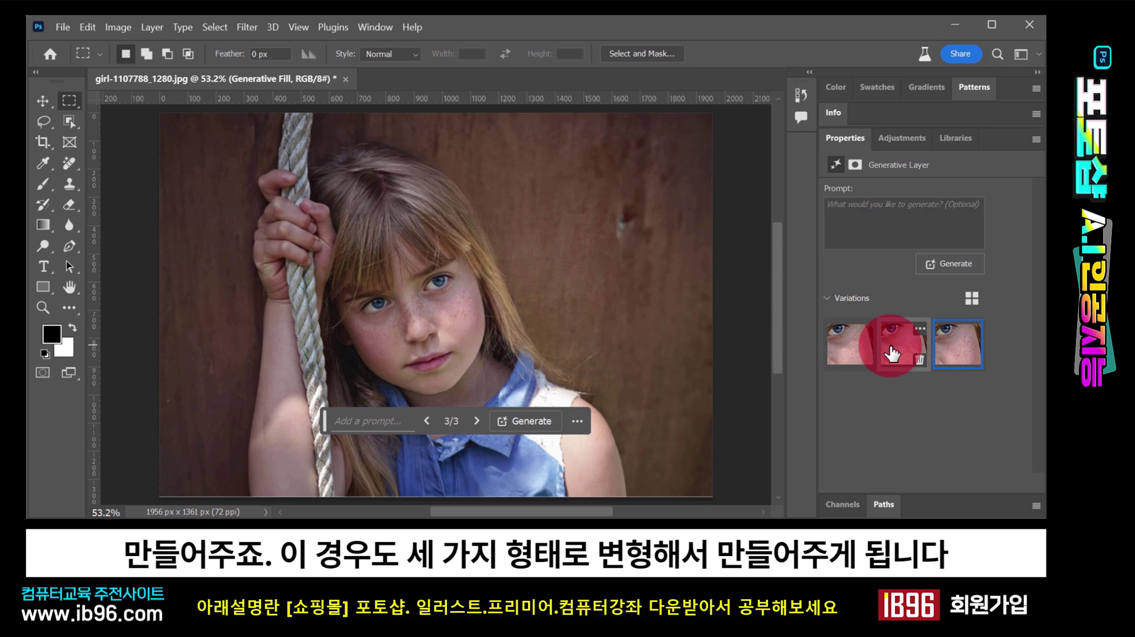
left_click(850, 342)
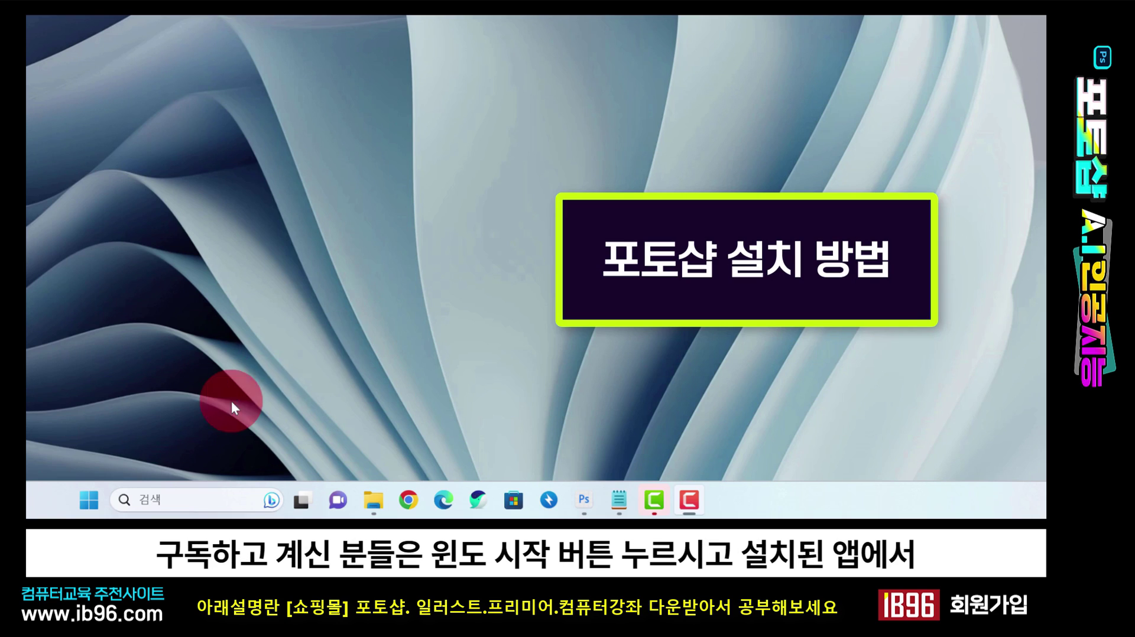
- Check the installed Adobe programs, switch to Creative Cloud Desktop and find Photoshop (Beta) among the Beta apps
left_click(89, 500)
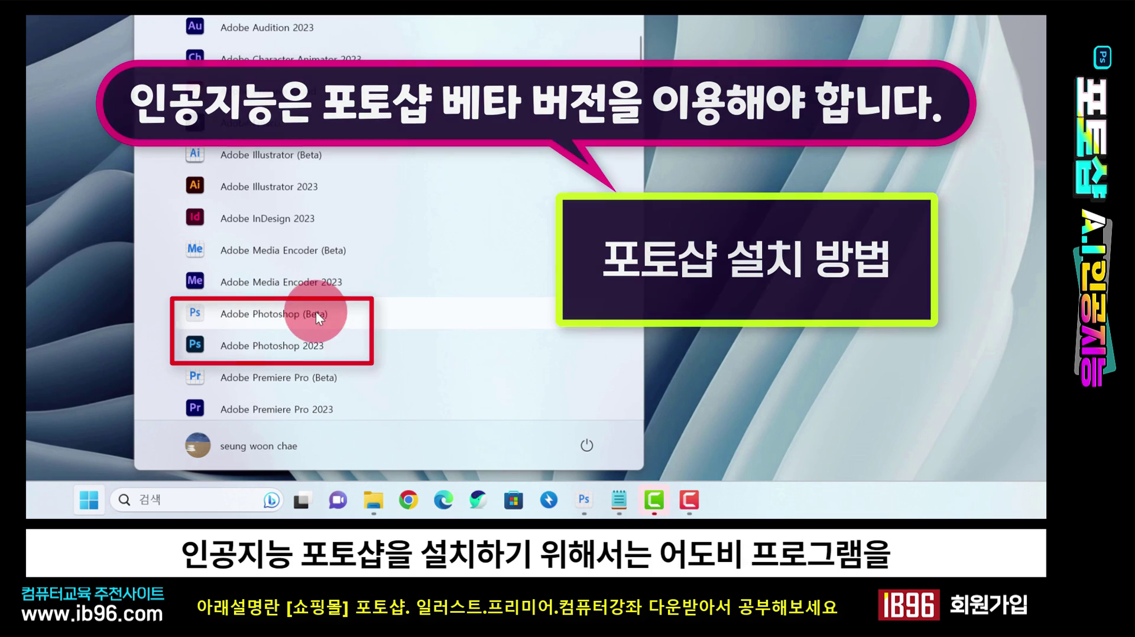
left_click(683, 324)
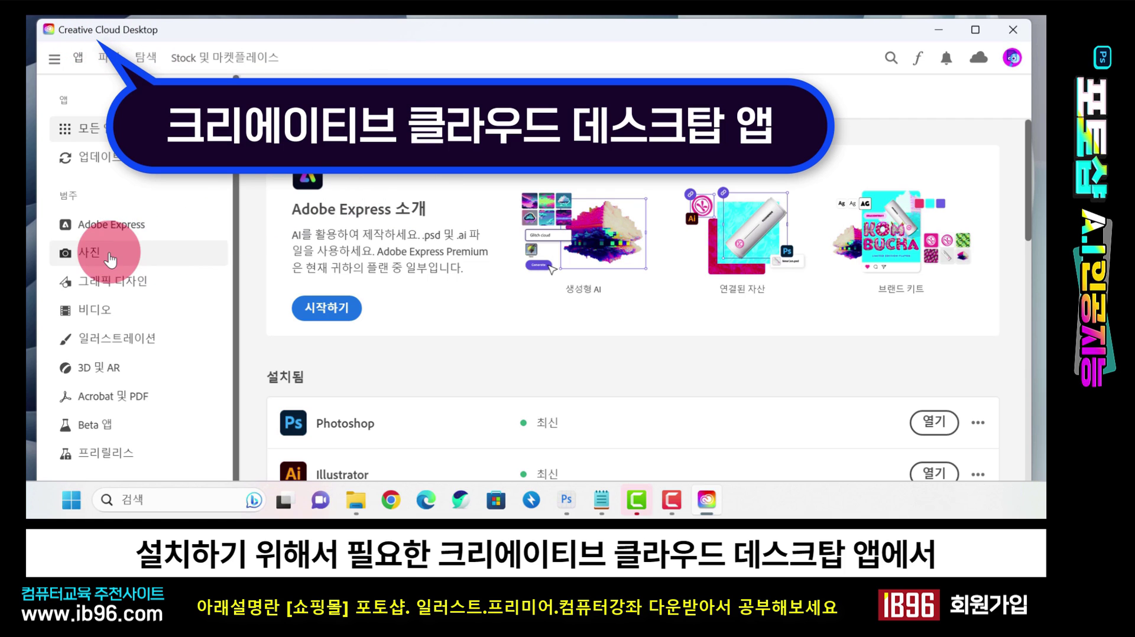
scroll(77, 248, "down", 3)
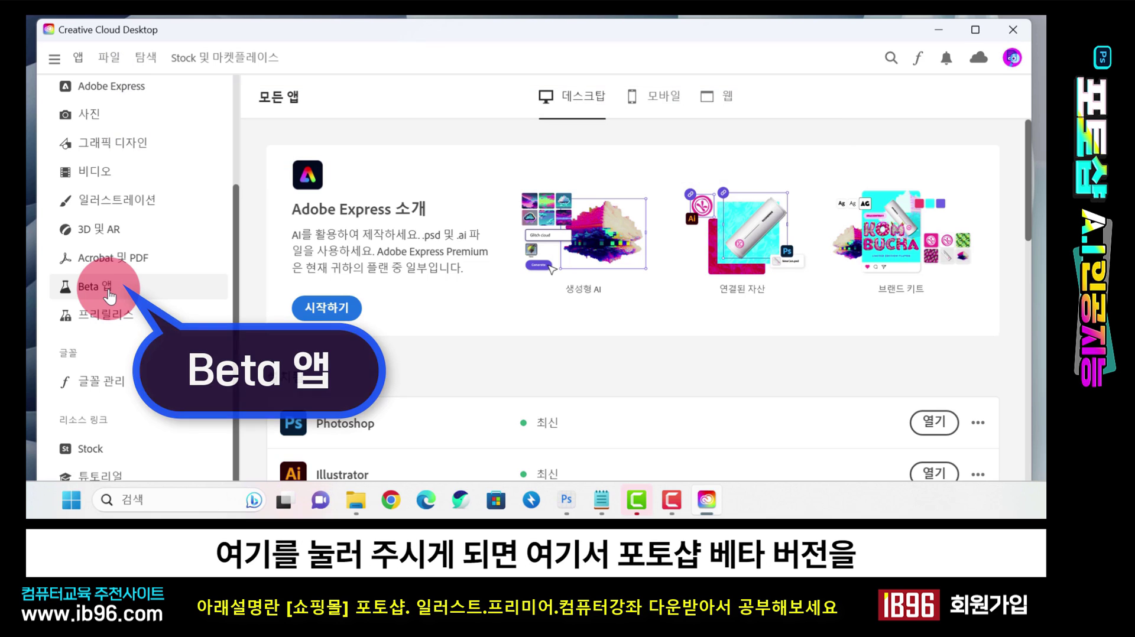
left_click(94, 287)
scroll(468, 325, "down", 4)
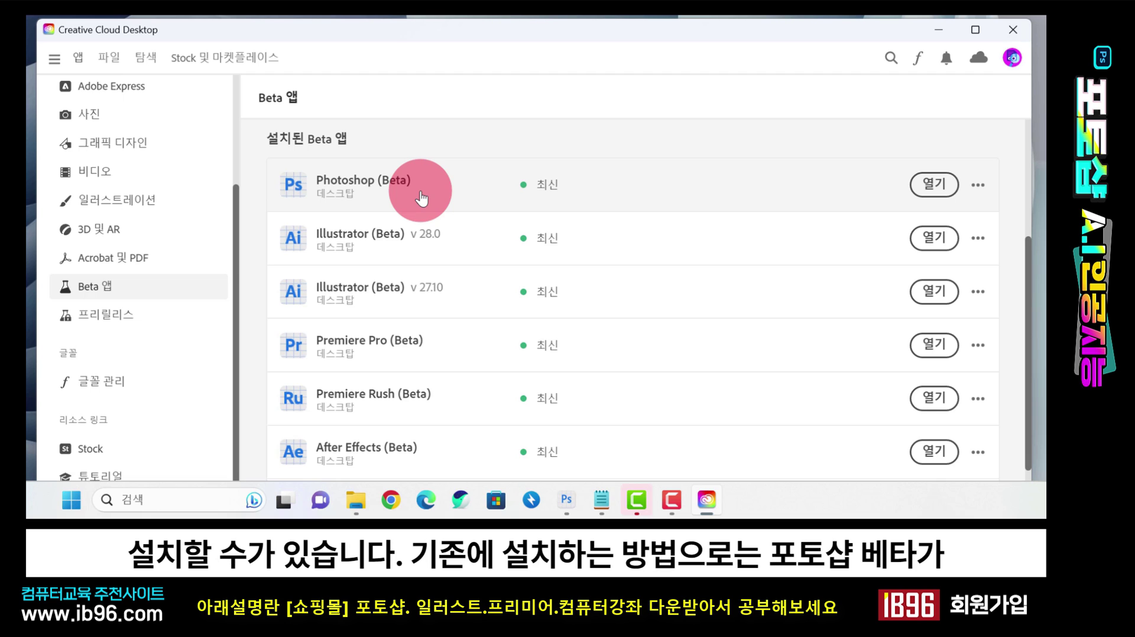
- Look through the list of all desktop apps in Creative Cloud, both installed and available, for Photoshop (Beta)
scroll(418, 190, "up", 3)
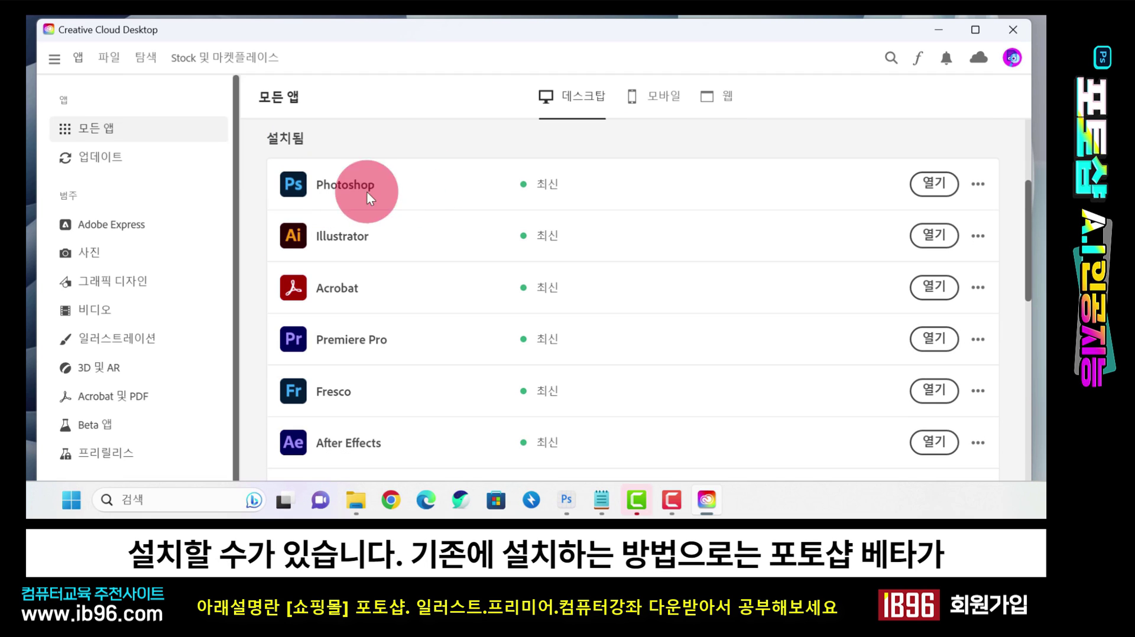
scroll(450, 255, "down", 10)
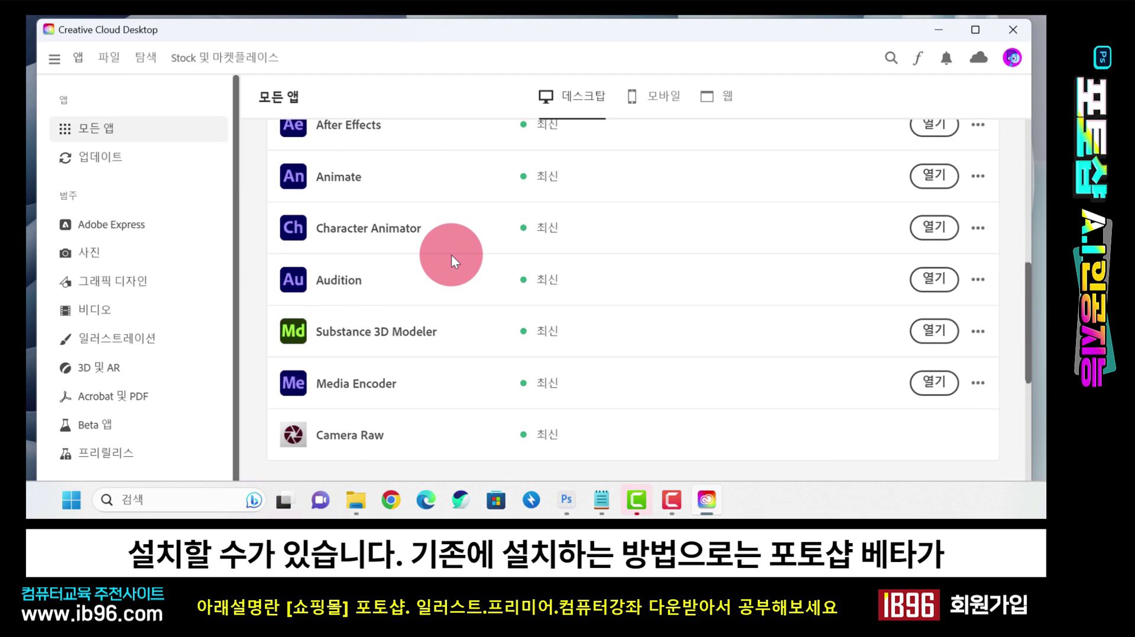
scroll(467, 266, "down", 2)
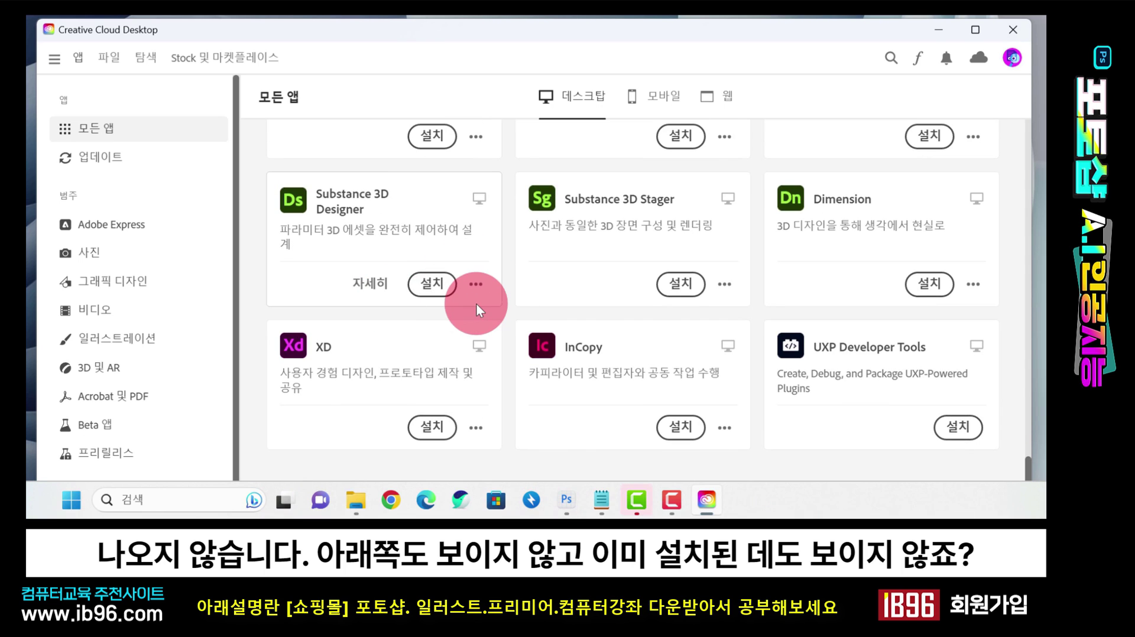
scroll(476, 304, "up", 8)
scroll(475, 308, "up", 4)
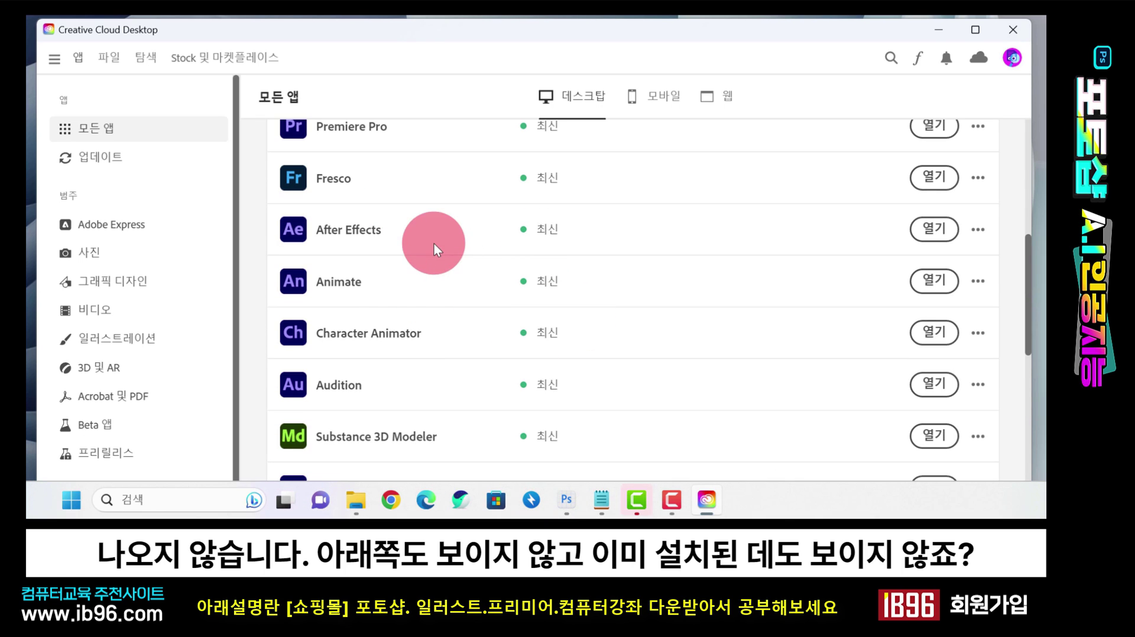
- Return to the Beta apps category, locate Photoshop (Beta), and close Creative Cloud Desktop
scroll(135, 195, "down", 3)
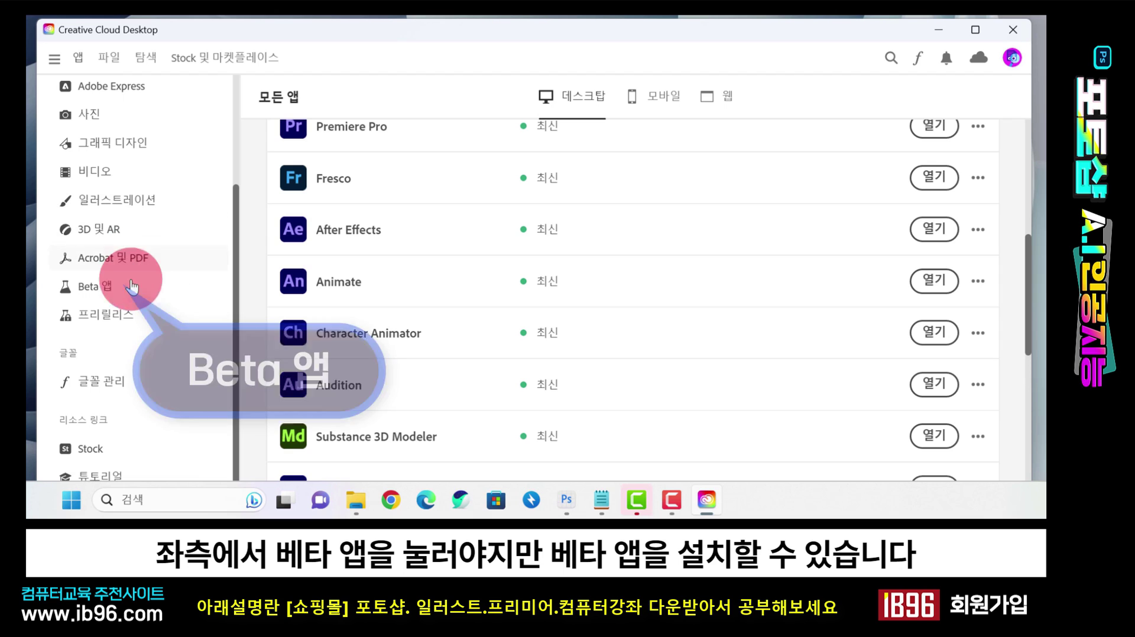
left_click(132, 287)
scroll(461, 343, "down", 4)
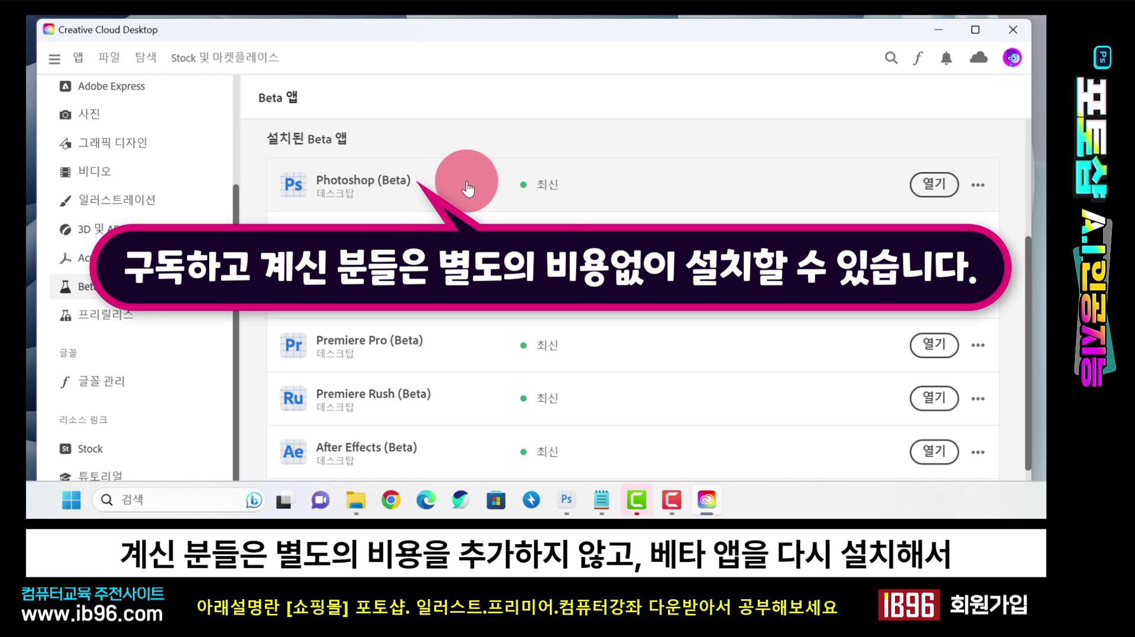
left_click(1013, 29)
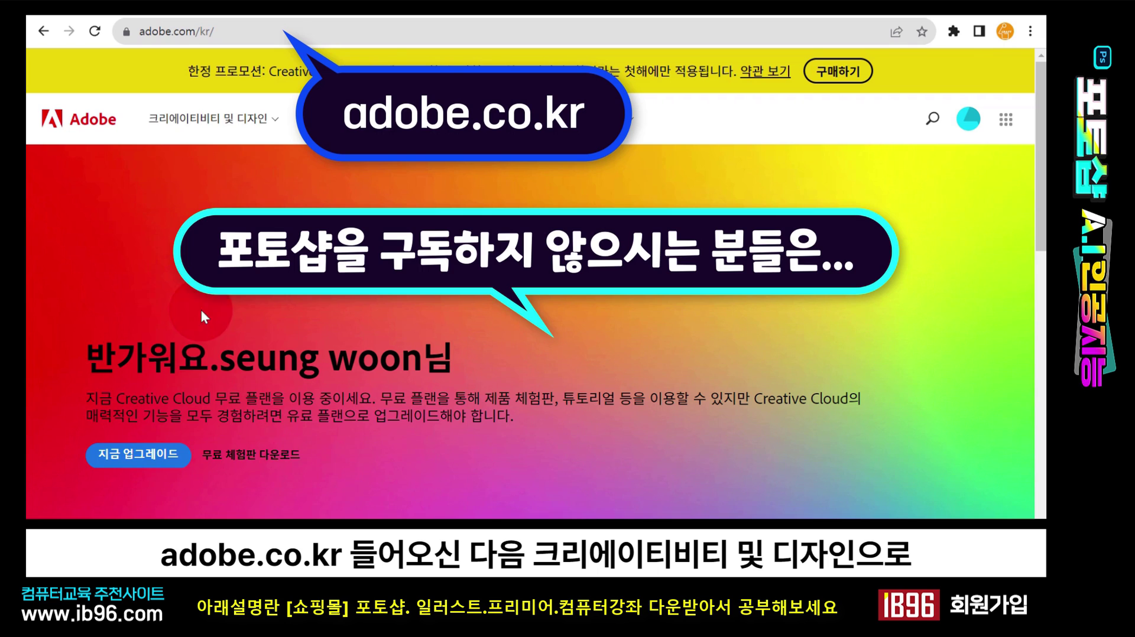
- On the Adobe website in the browser, view the Creative Cloud plans and prices for individuals and for students and teachers
left_click(273, 129)
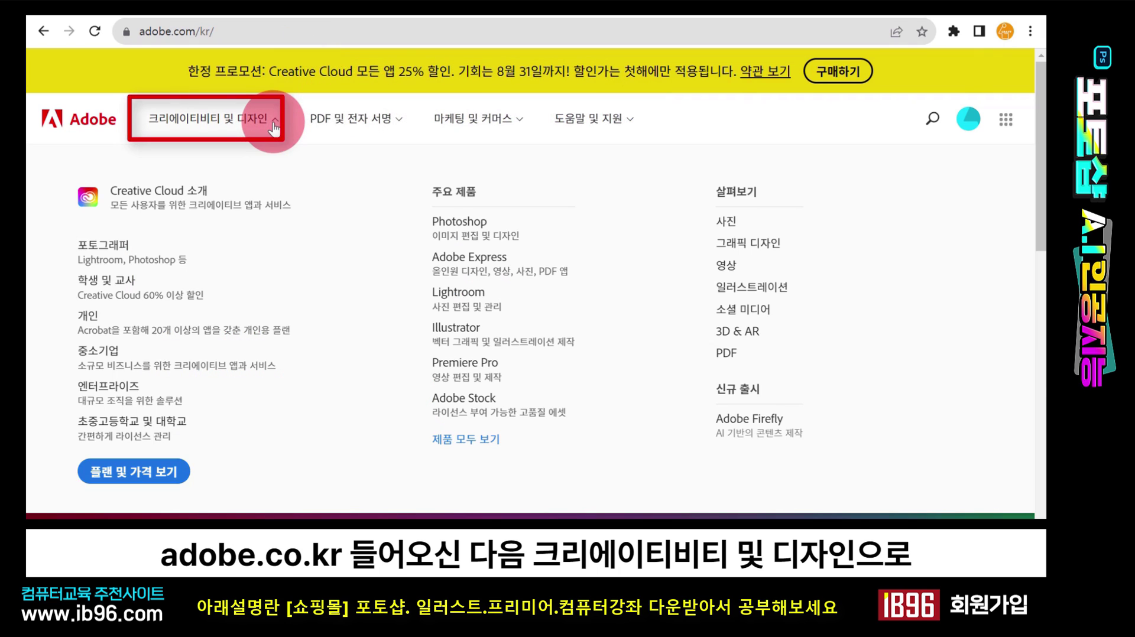
left_click(151, 475)
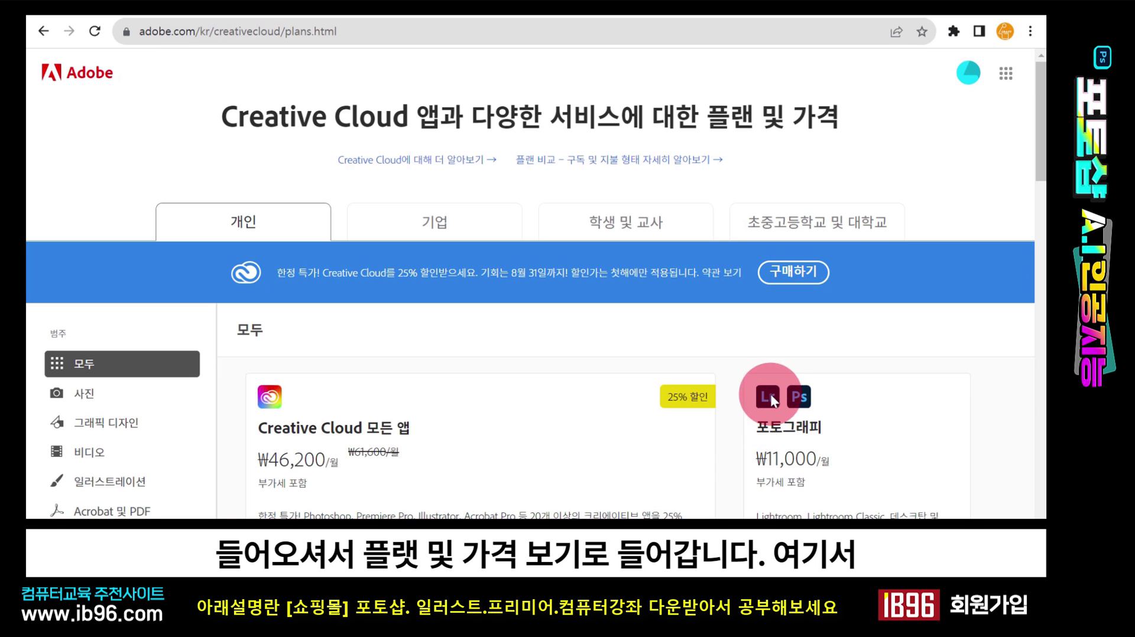
scroll(828, 428, "down", 2)
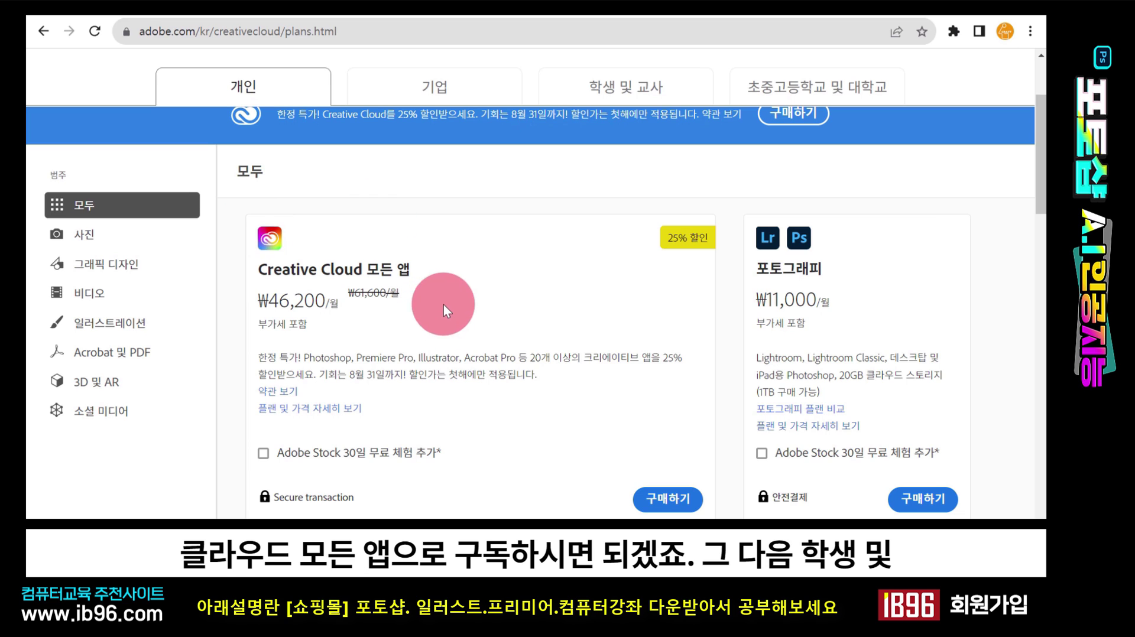
left_click(629, 86)
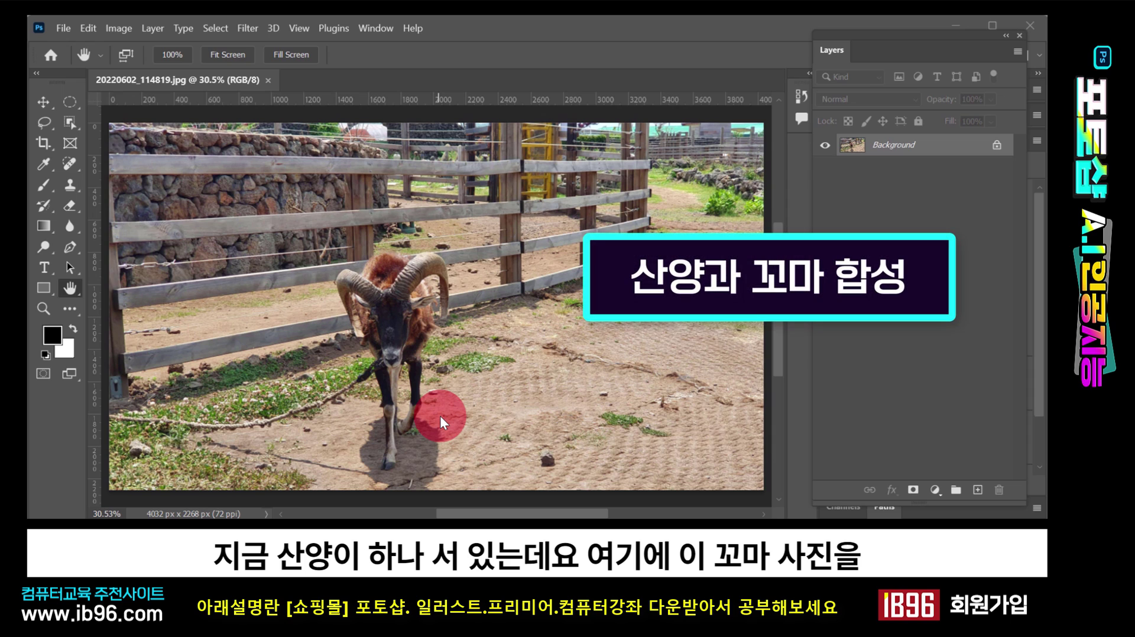
- In Photoshop, select the whole boy in DSC_2244.JPG by framing him with the Object Selection tool
left_click(353, 307)
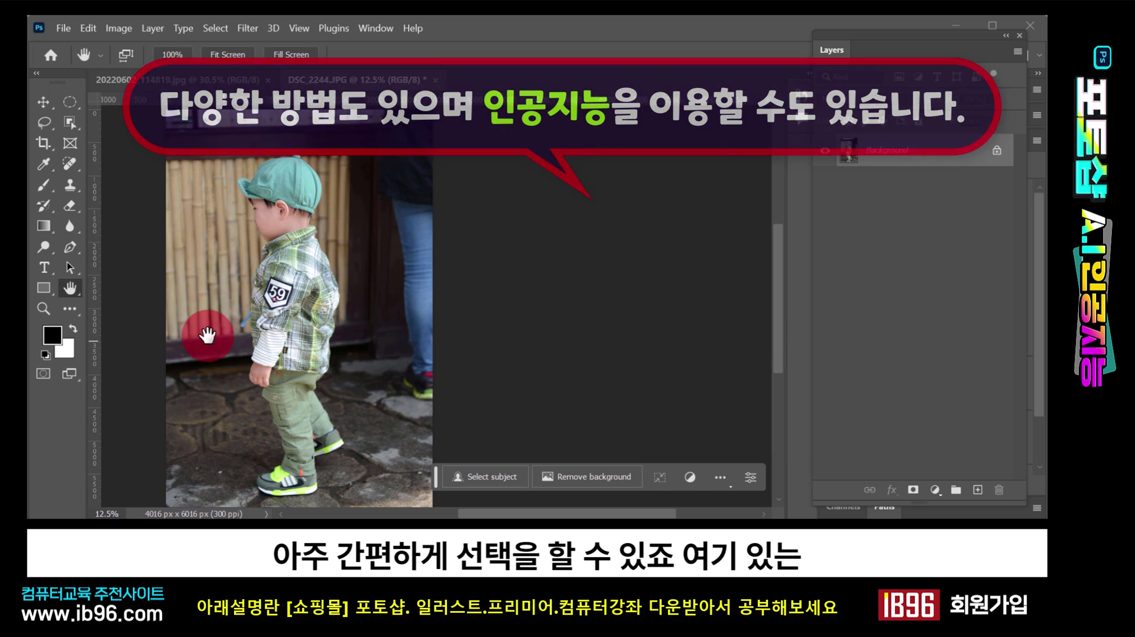
left_click(65, 123)
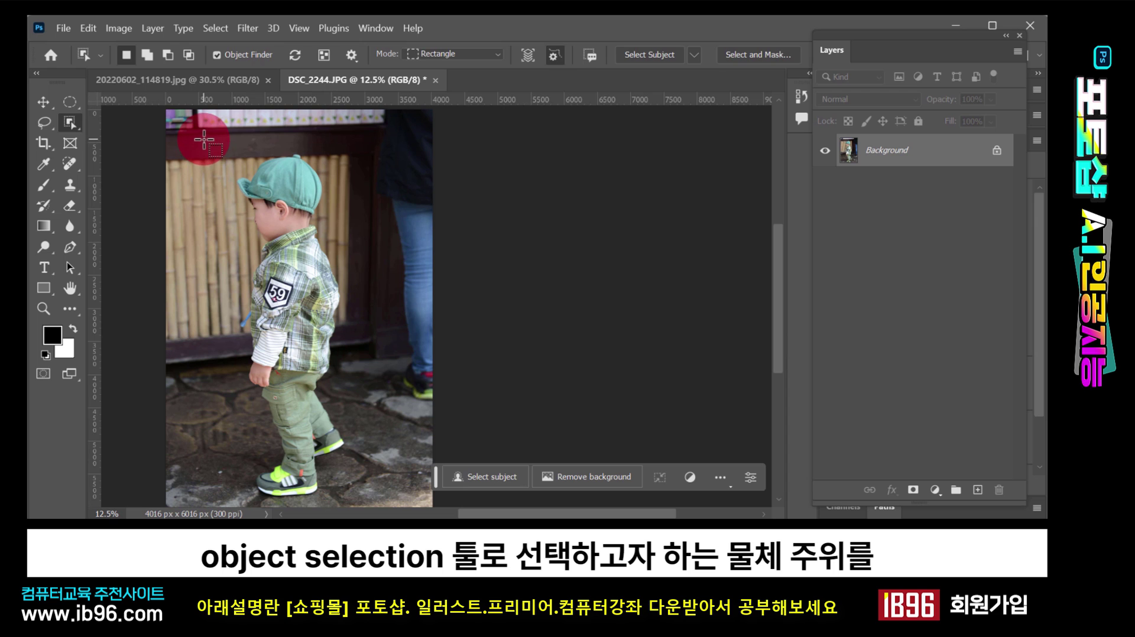
left_click_drag(205, 138, 367, 497)
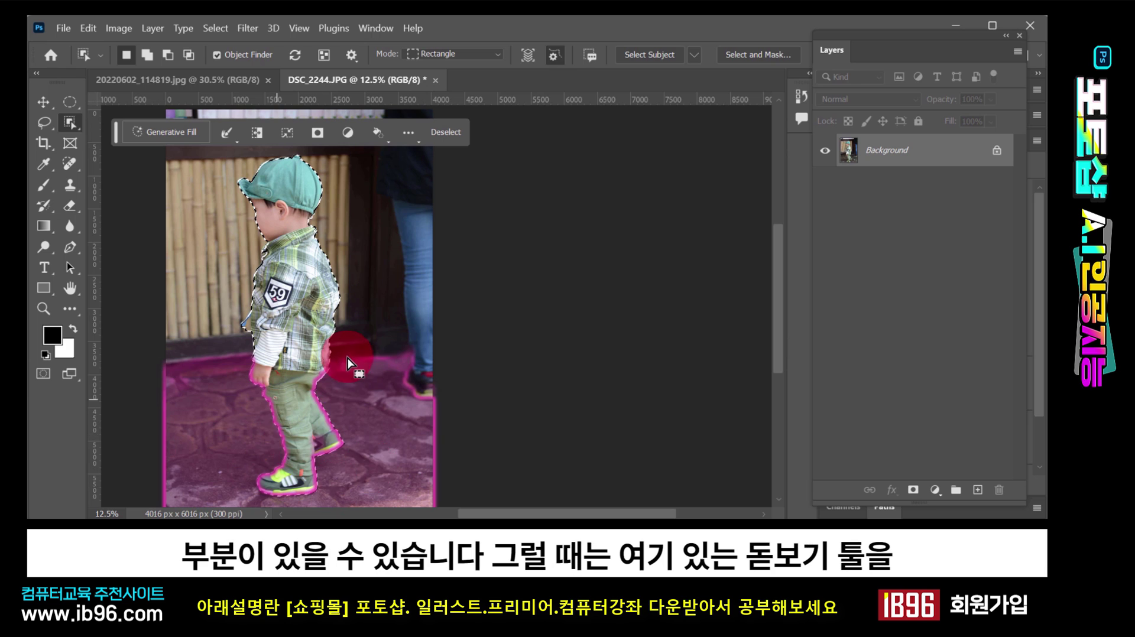
- Subtract the wrongly selected fence area in front of the boy's shirt, below the 59 badge, from the selection with the Lasso tool
left_click(44, 314)
left_click(250, 323)
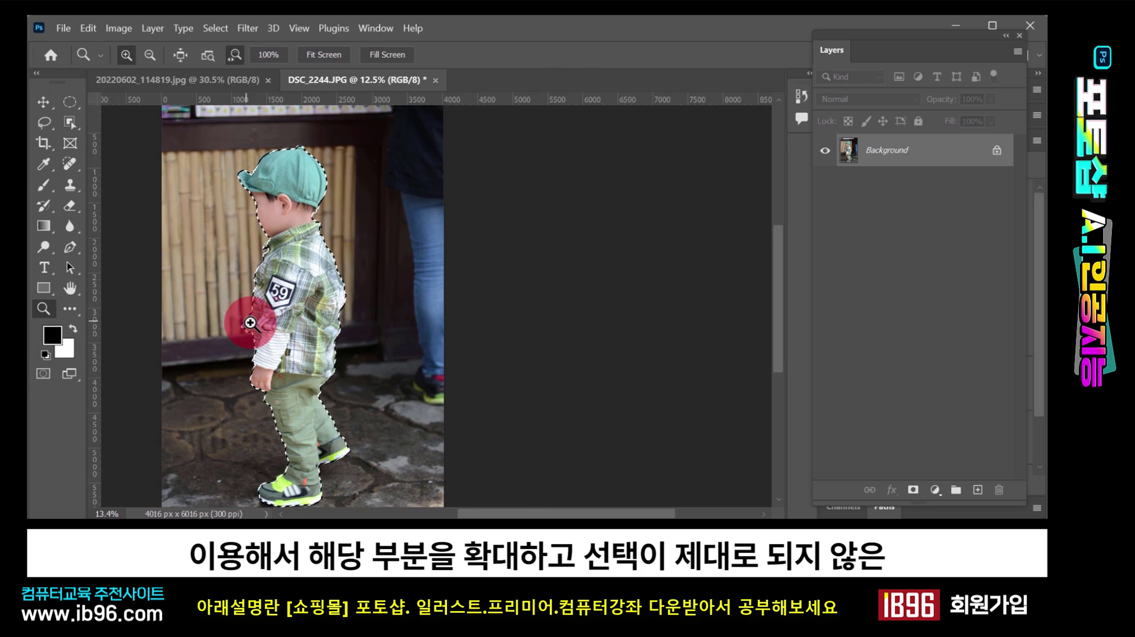
left_click_drag(250, 323, 334, 414)
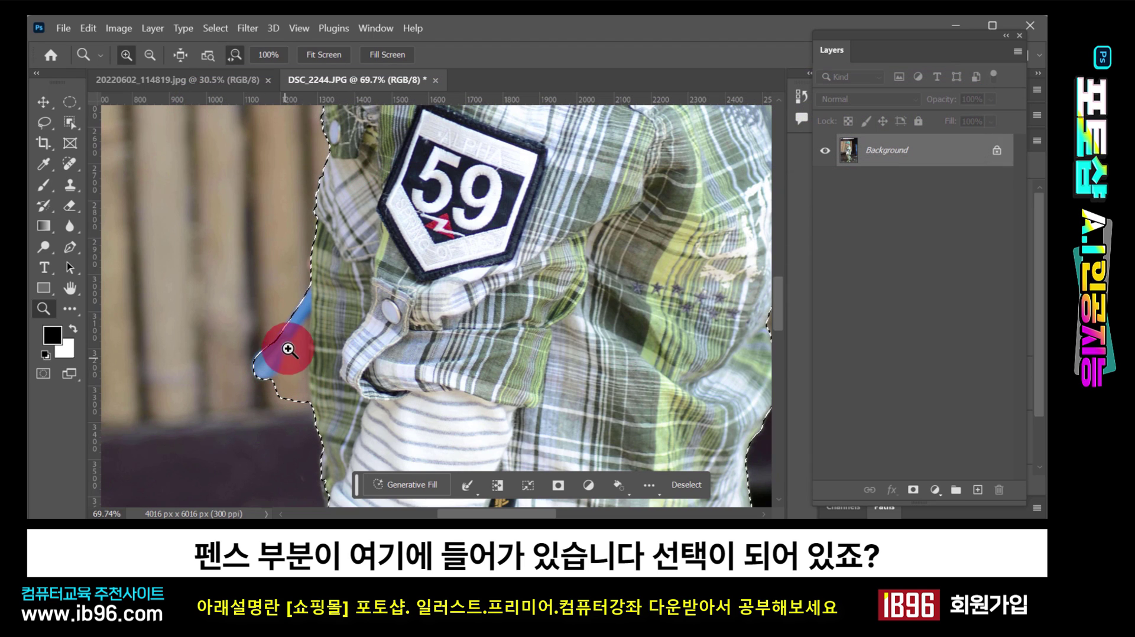
left_click(44, 123)
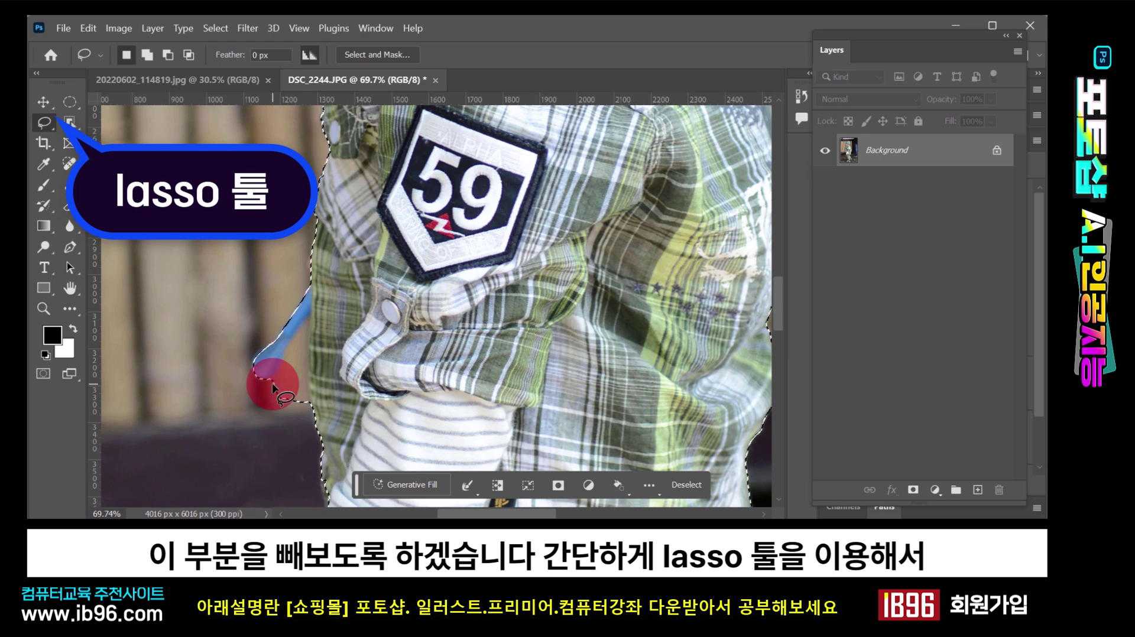
key("alt")
left_click_drag(269, 381, 270, 384)
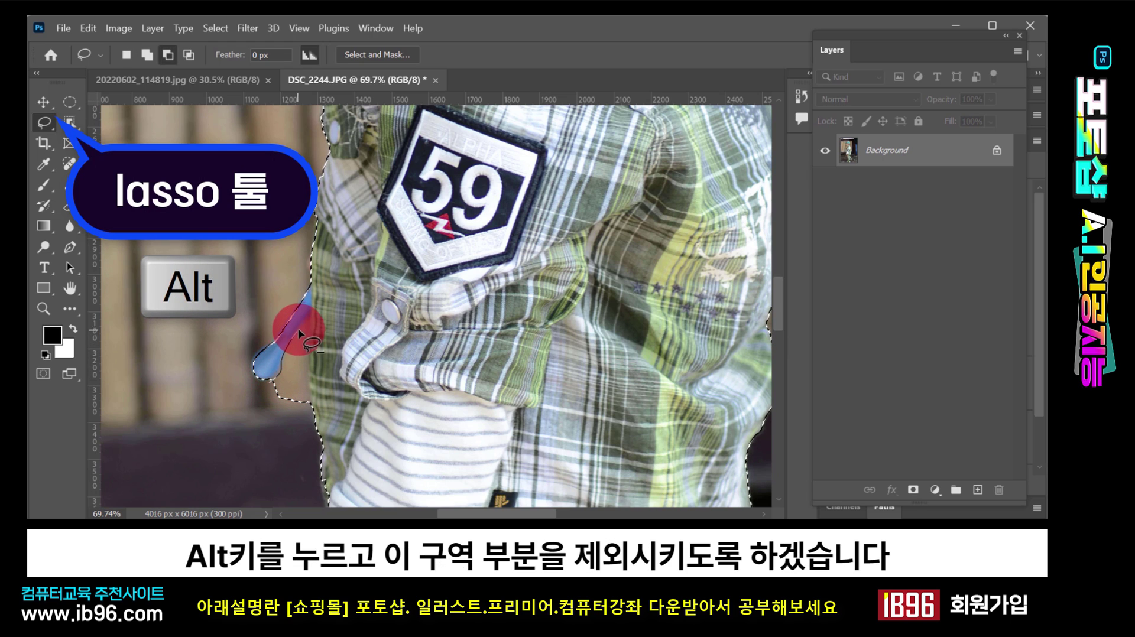
left_click_drag(299, 331, 309, 317)
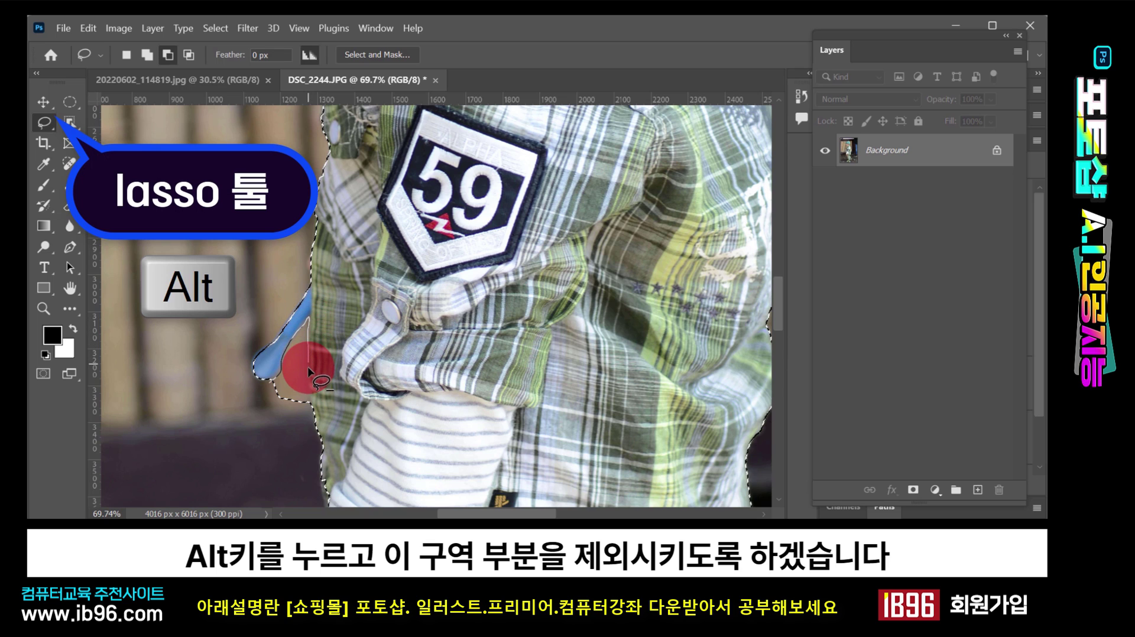
mouse_move(308, 371)
left_mouse_down()
mouse_move(297, 422)
mouse_move(274, 418)
mouse_move(267, 381)
left_mouse_up()
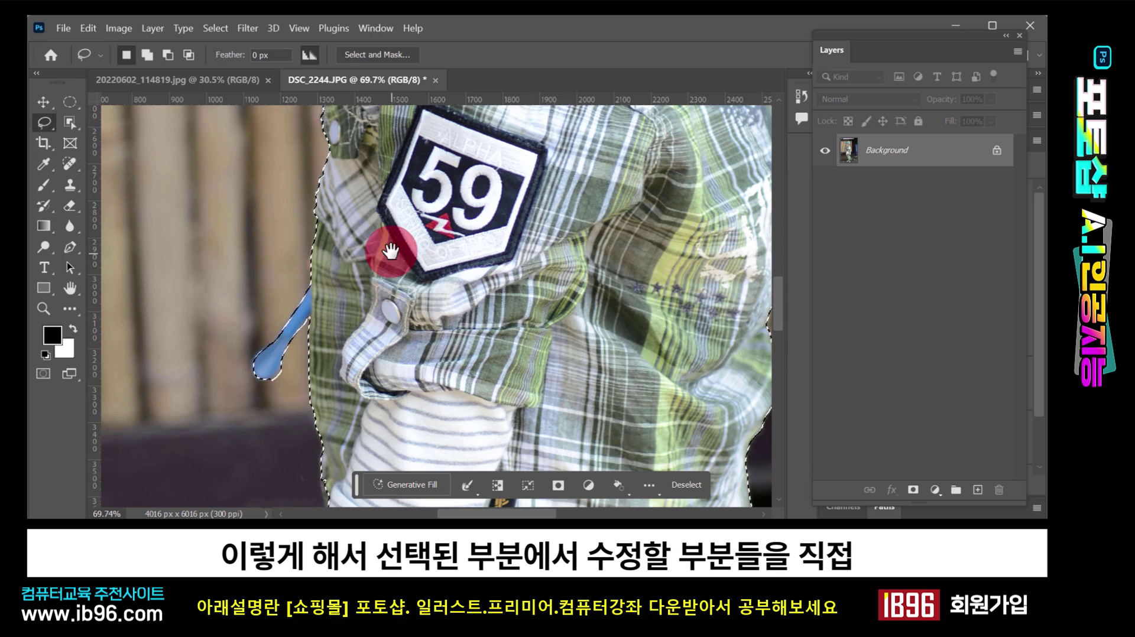
- Add the missed front part of the boy's shirt collar to the selection with the Lasso tool
mouse_move(385, 248)
left_mouse_down()
mouse_move(380, 296)
mouse_move(404, 343)
left_mouse_up()
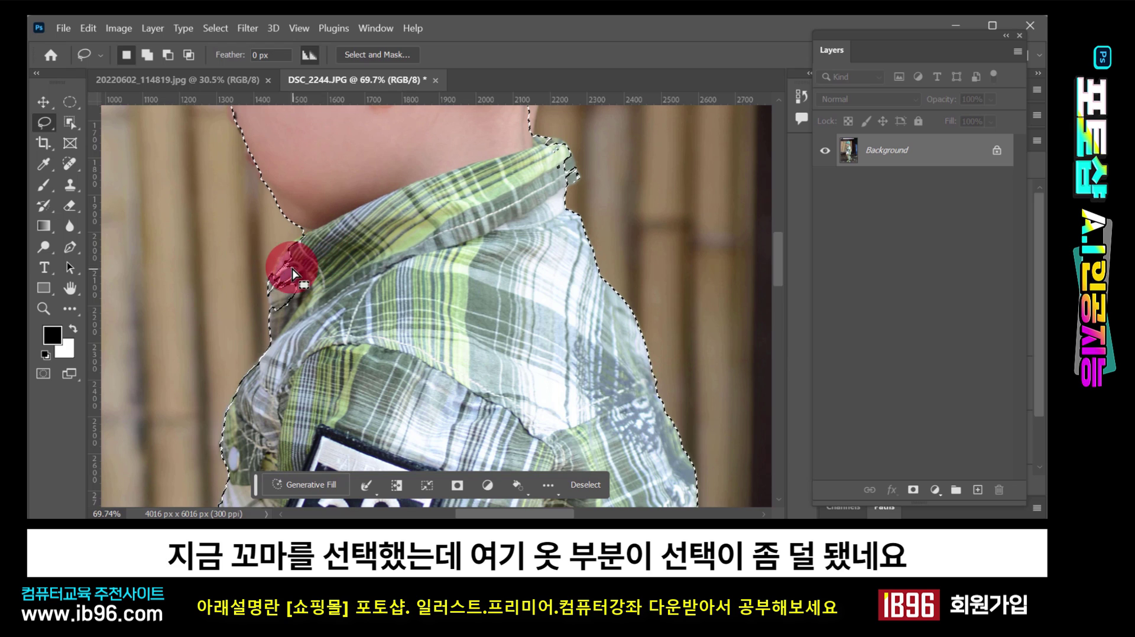
mouse_move(292, 270)
left_mouse_down()
mouse_move(278, 301)
mouse_move(299, 247)
mouse_move(366, 288)
mouse_move(298, 244)
mouse_move(274, 268)
mouse_move(271, 315)
mouse_move(328, 305)
mouse_move(324, 262)
mouse_move(283, 260)
left_mouse_up()
key("shift")
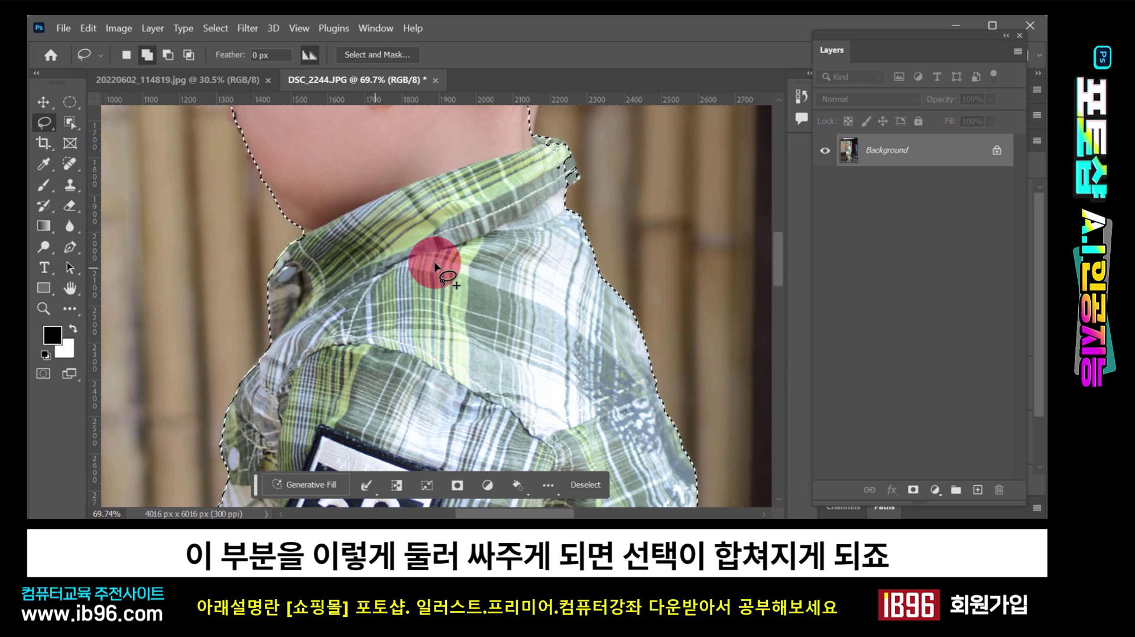
- Refine the selection at the back of the boy's neck with the Lasso tool and check its outline around the cap and shoes
mouse_move(546, 140)
left_mouse_down()
mouse_move(573, 158)
mouse_move(540, 157)
mouse_move(559, 141)
mouse_move(535, 146)
mouse_move(436, 337)
mouse_move(445, 346)
left_mouse_up()
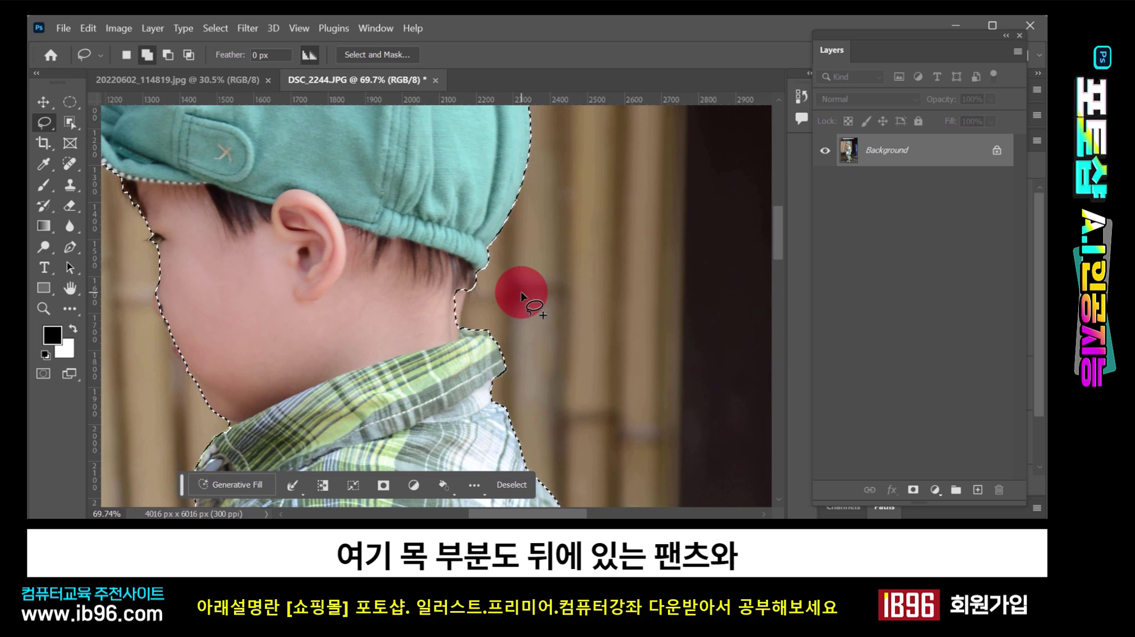
mouse_move(522, 295)
left_mouse_down()
mouse_move(450, 316)
mouse_move(498, 305)
mouse_move(463, 304)
mouse_move(468, 286)
mouse_move(458, 336)
mouse_move(438, 341)
mouse_move(429, 281)
mouse_move(448, 260)
mouse_move(309, 160)
mouse_move(409, 280)
left_mouse_up()
key("space")
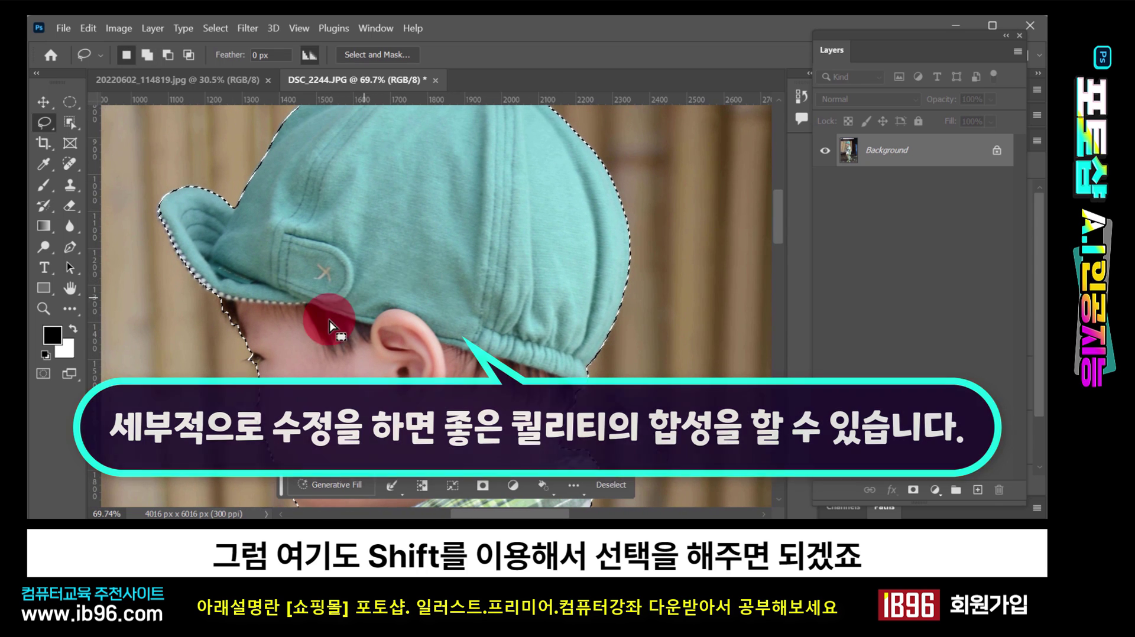
key("space")
left_click_drag(302, 313, 467, 305)
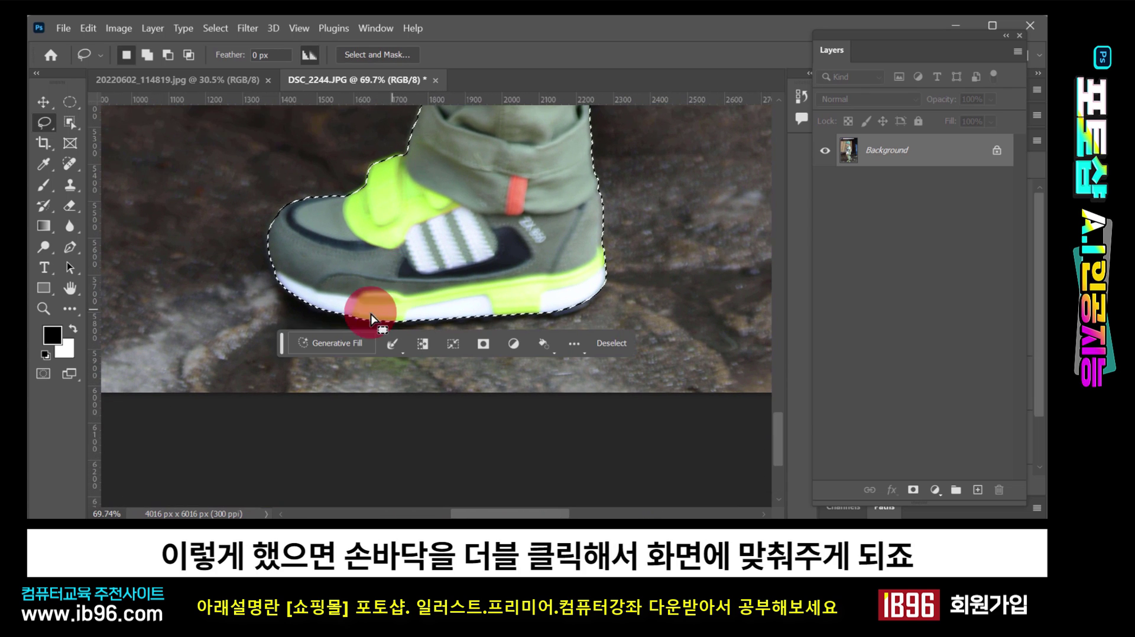
double_click(71, 286)
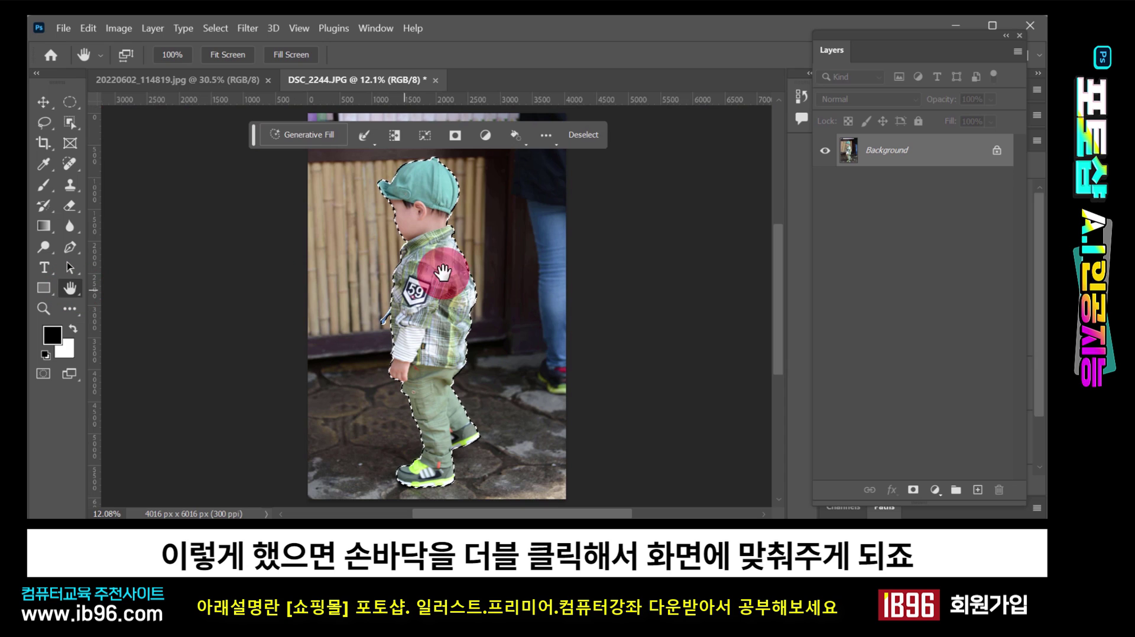
- Copy the selected boy into the goat photo 20220602_114819.jpg and position him beside the goat
left_click(500, 302)
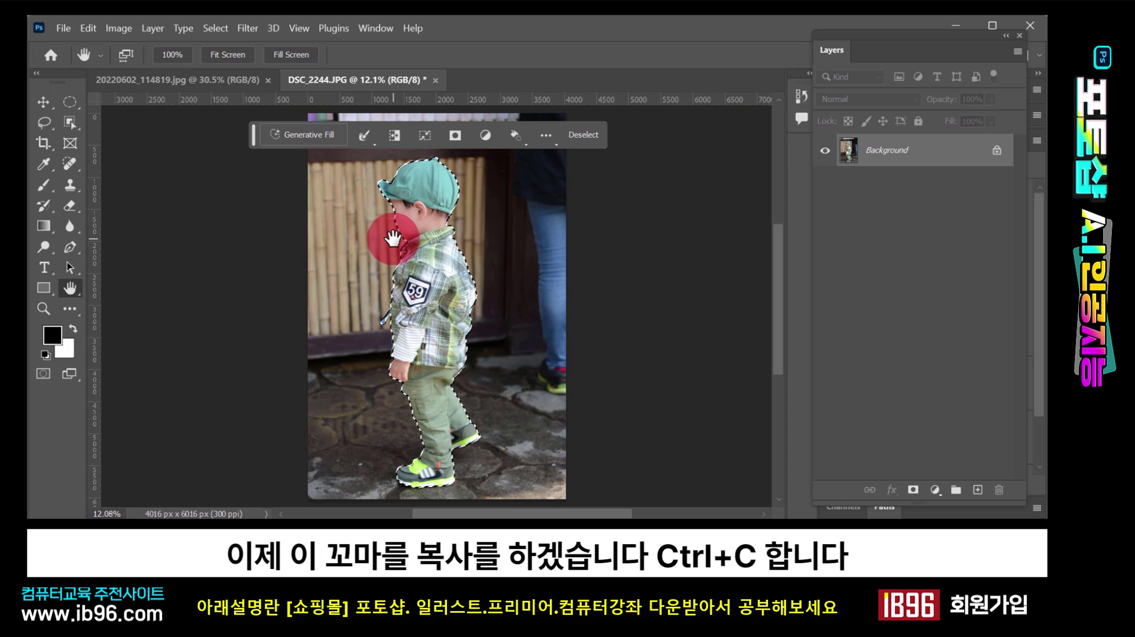
key("ctrl+c")
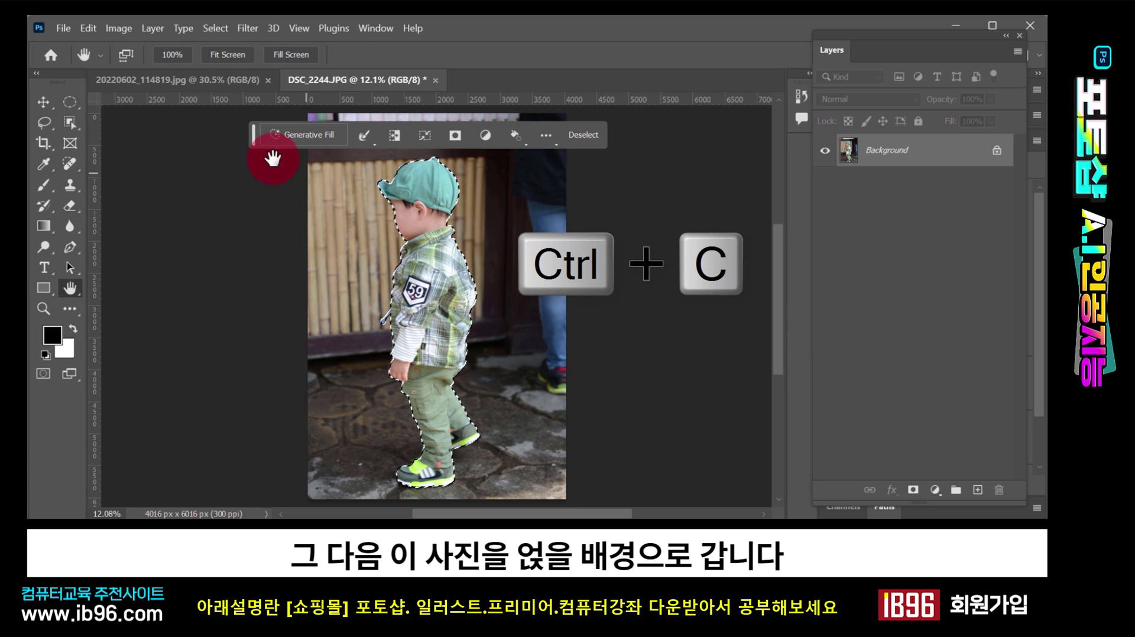
left_click(219, 80)
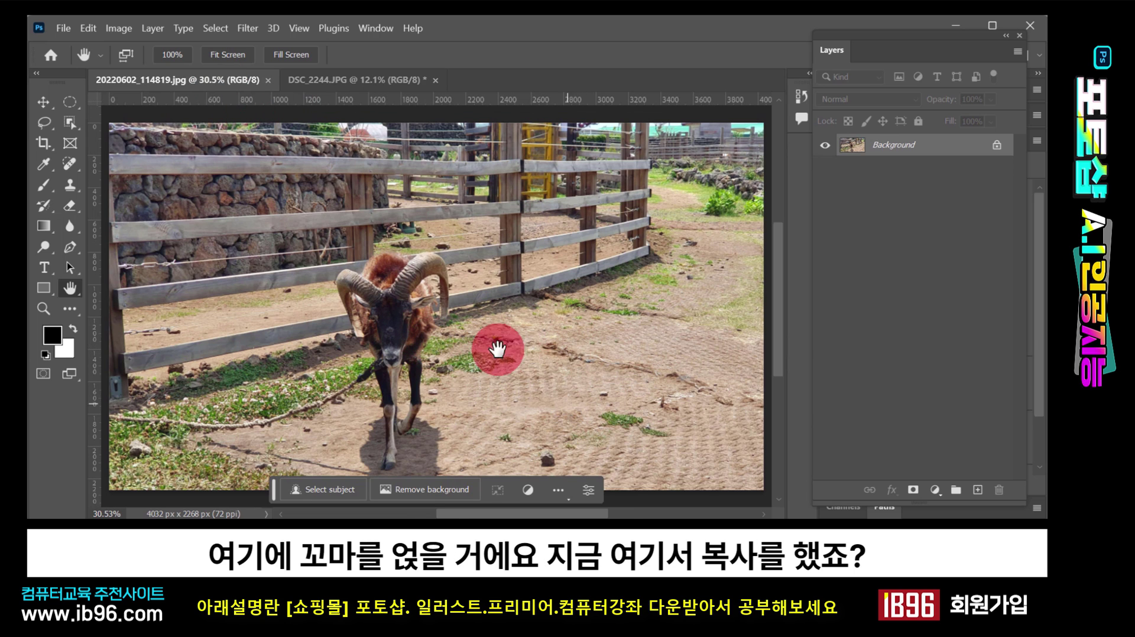
left_click(378, 82)
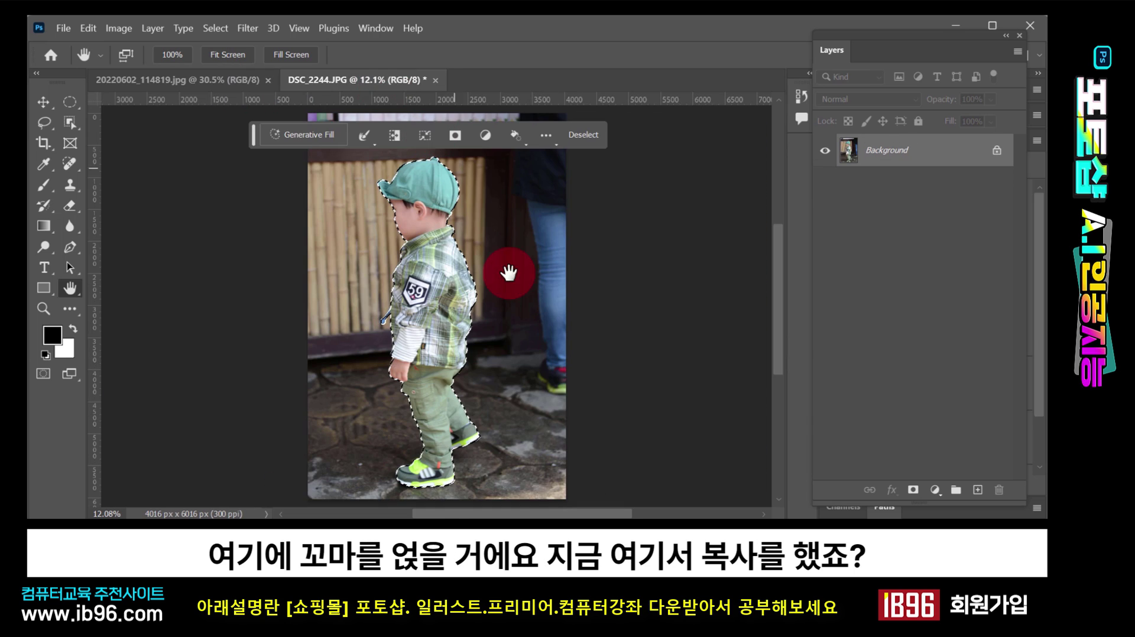
left_click(201, 80)
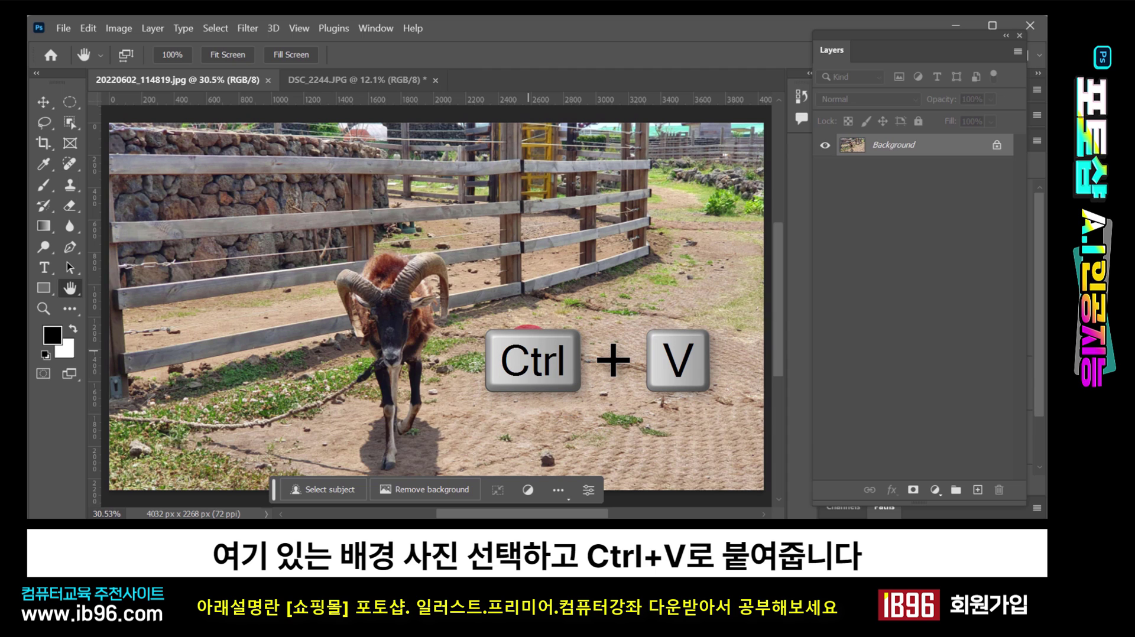
key("ctrl+v")
key("v")
left_click_drag(532, 358, 568, 358)
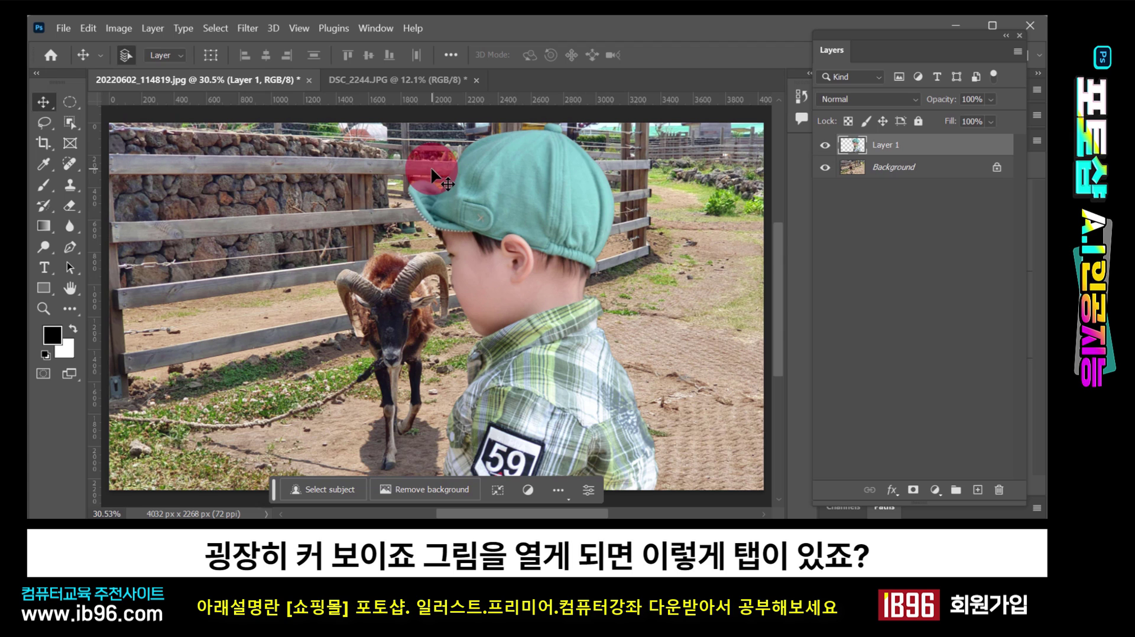
- Compare the zoom percentages of DSC_2244.JPG and the goat composite 20220602_114819.jpg
left_click(420, 87)
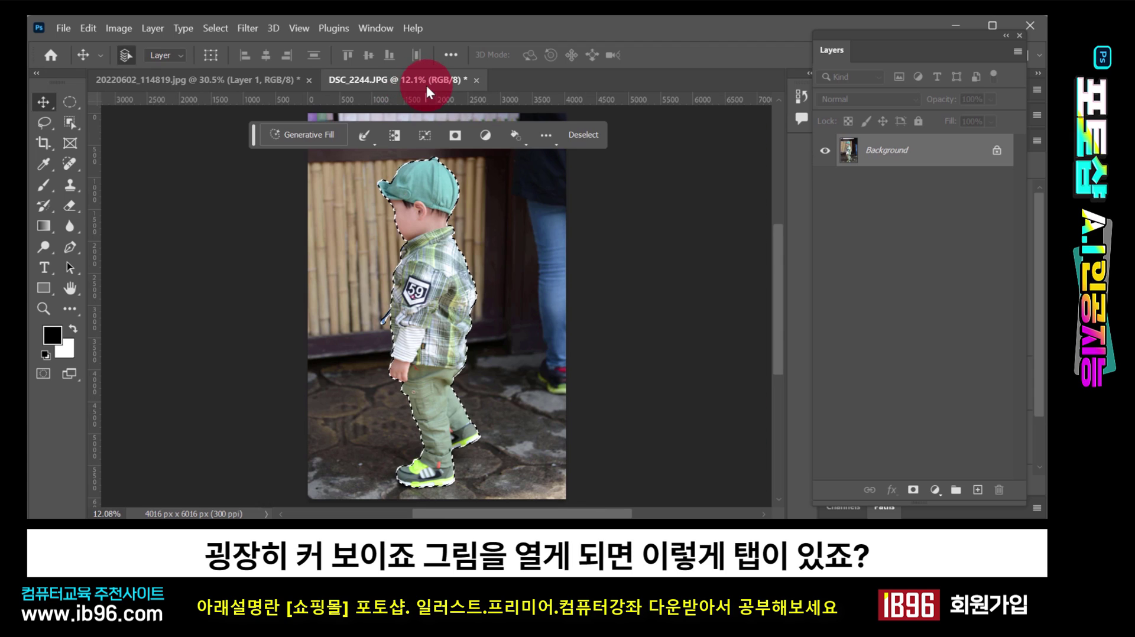
left_click(267, 80)
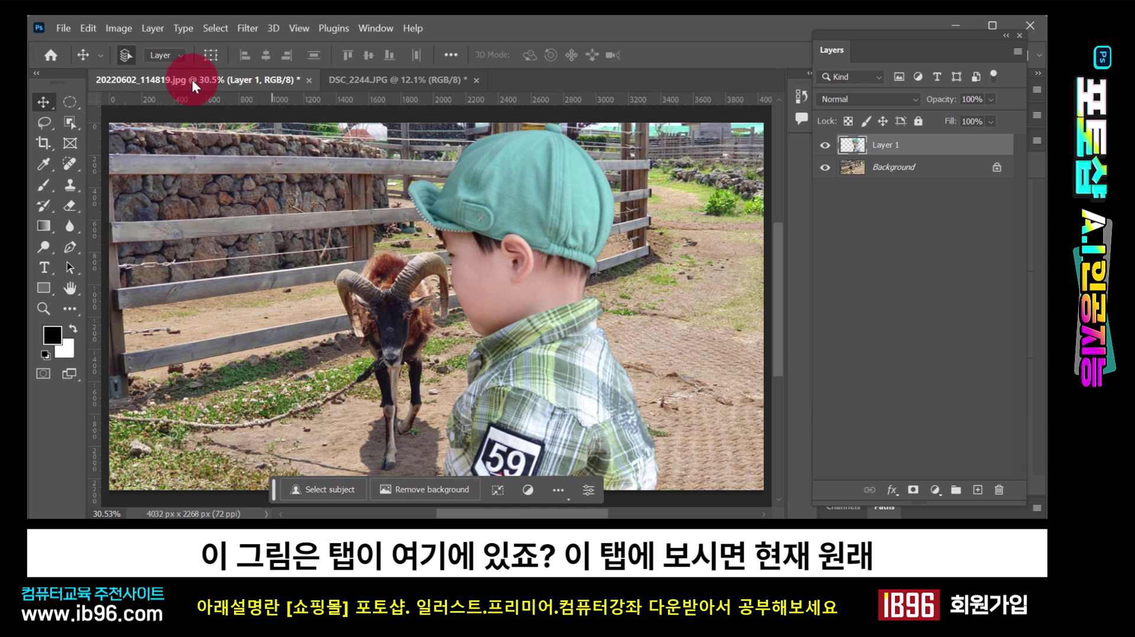
left_click(417, 80)
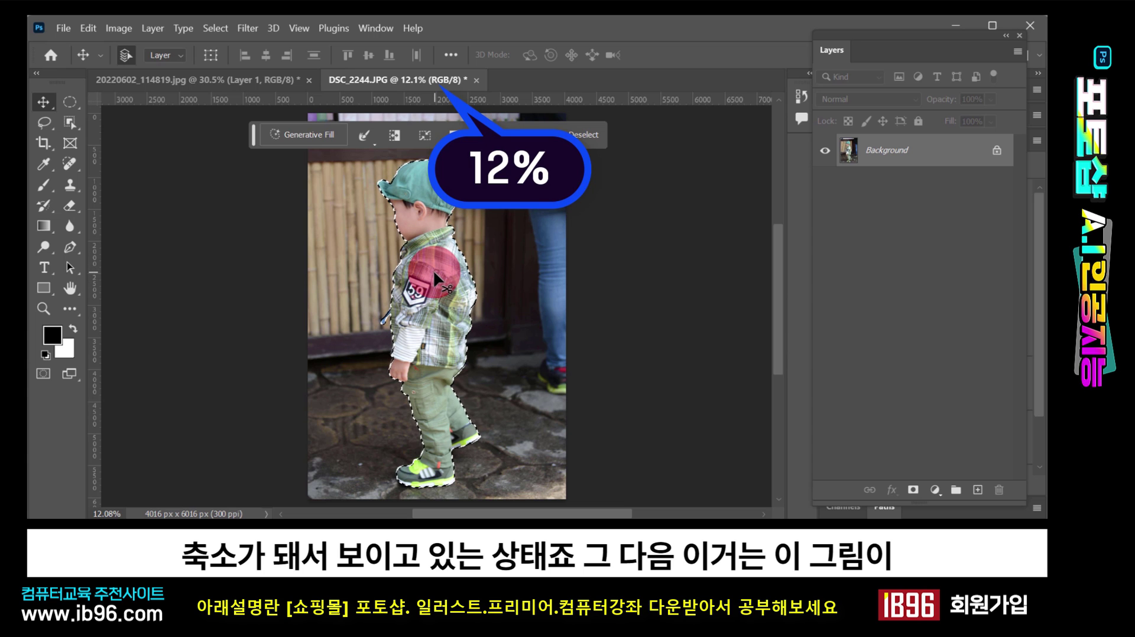
left_click(240, 83)
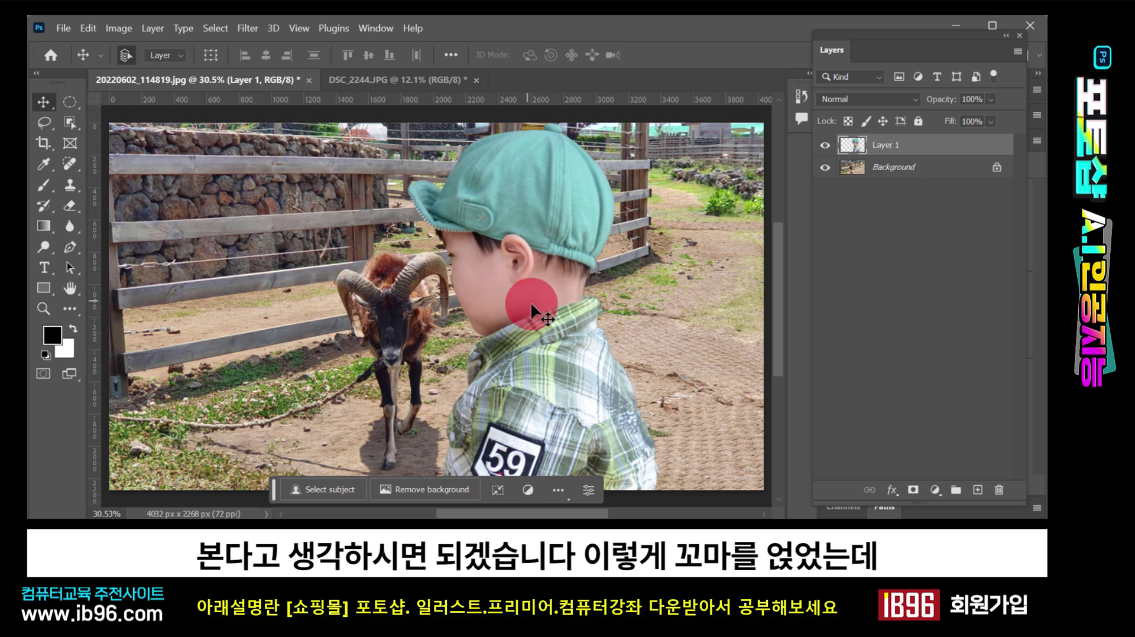
- Scale the boy's layer down proportionally to about 30% and place him standing on the ground beside the goat
left_click_drag(531, 301, 544, 361)
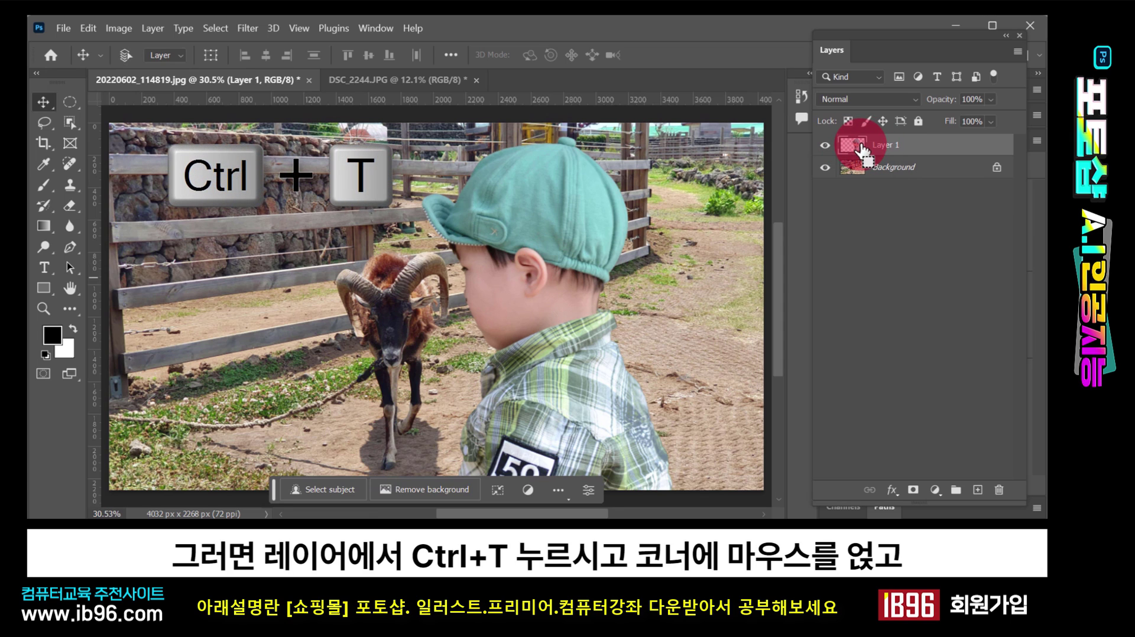
key("ctrl+t")
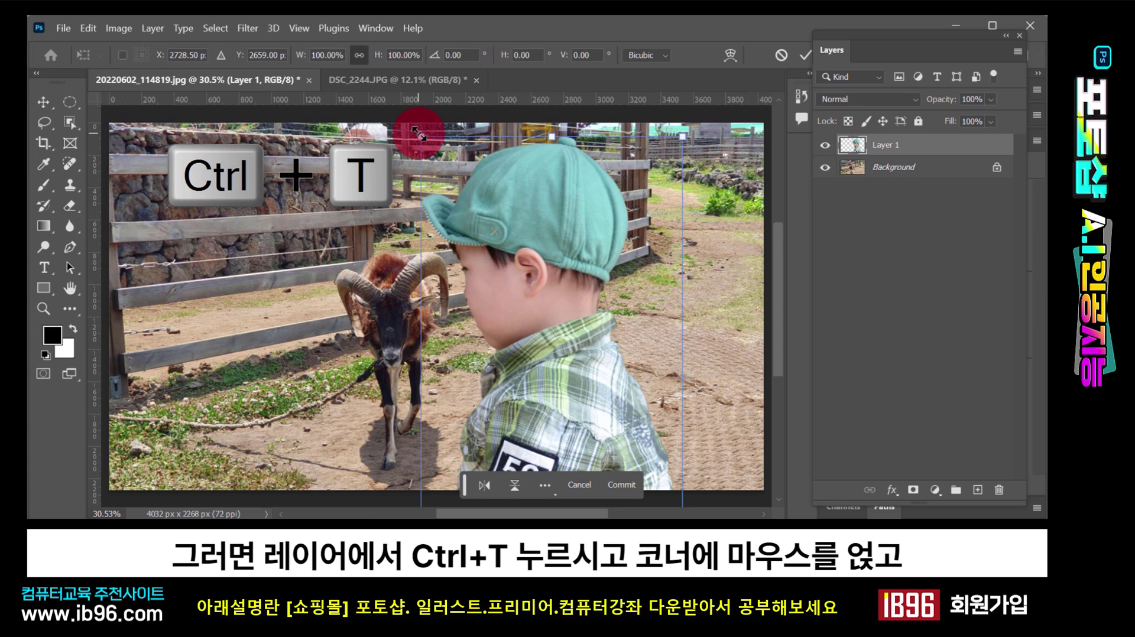
left_click_drag(418, 134, 532, 189)
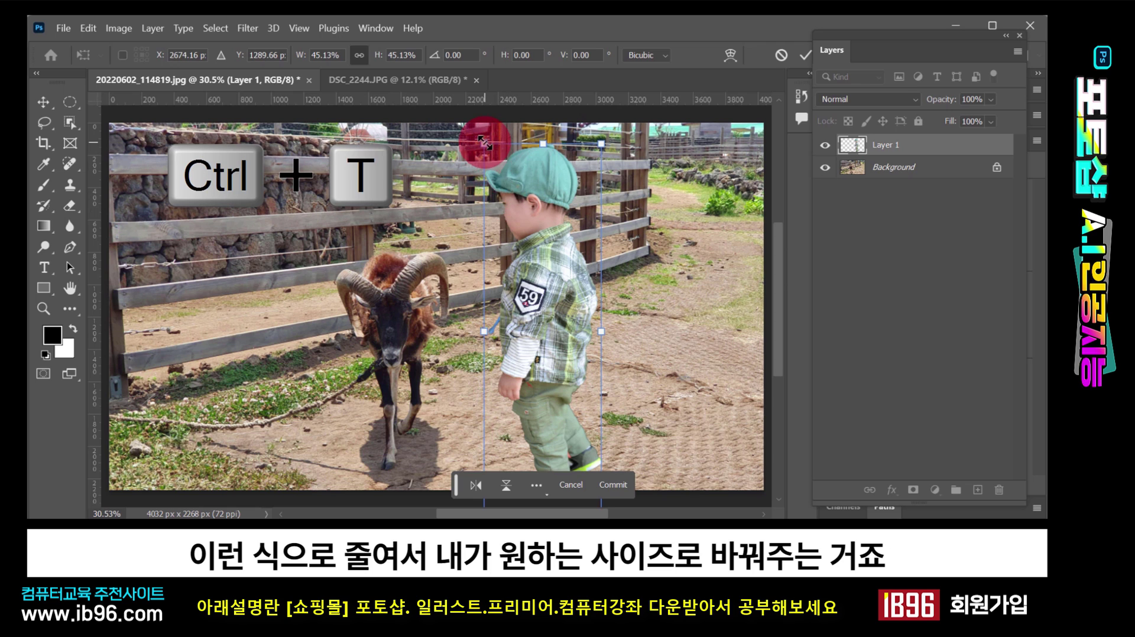
left_click_drag(481, 144, 482, 228)
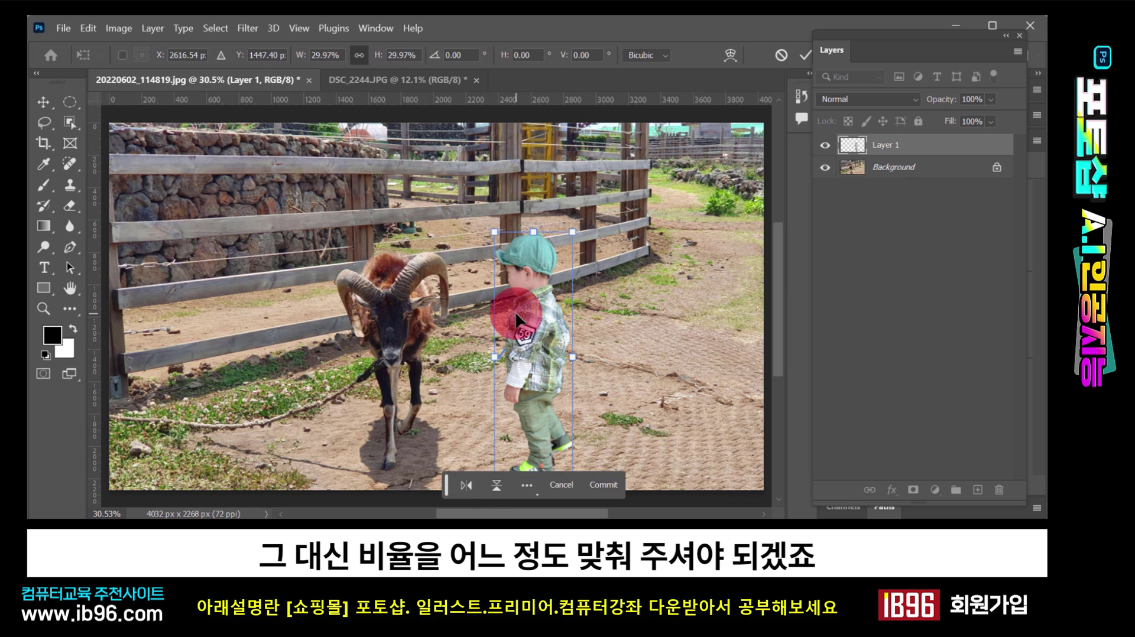
double_click(528, 307)
left_click_drag(528, 307, 518, 353)
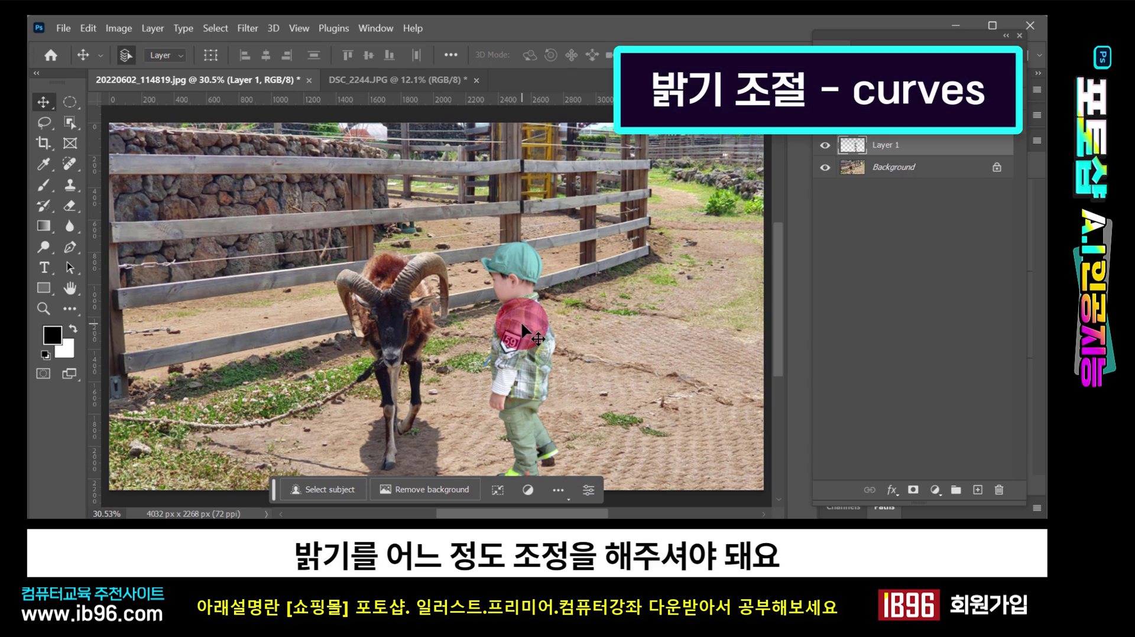
- Darken the boy's layer slightly with a Curves adjustment, moving the RGB midpoint to input 138 and output 118
left_click(127, 27)
mouse_move(147, 66)
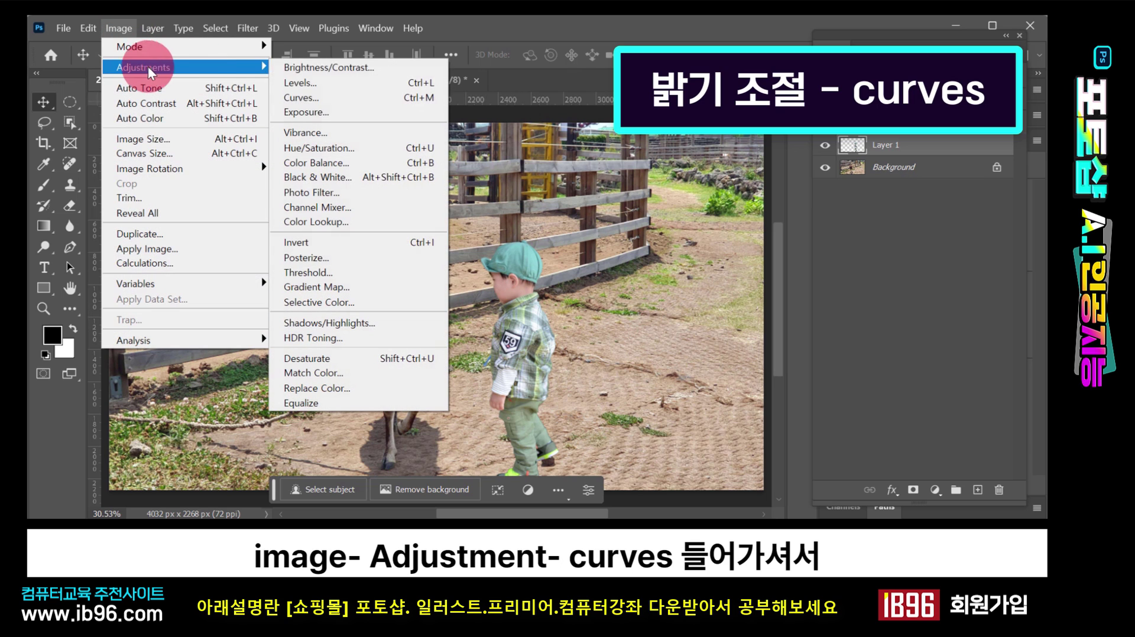
left_click(317, 98)
left_click_drag(775, 122, 784, 122)
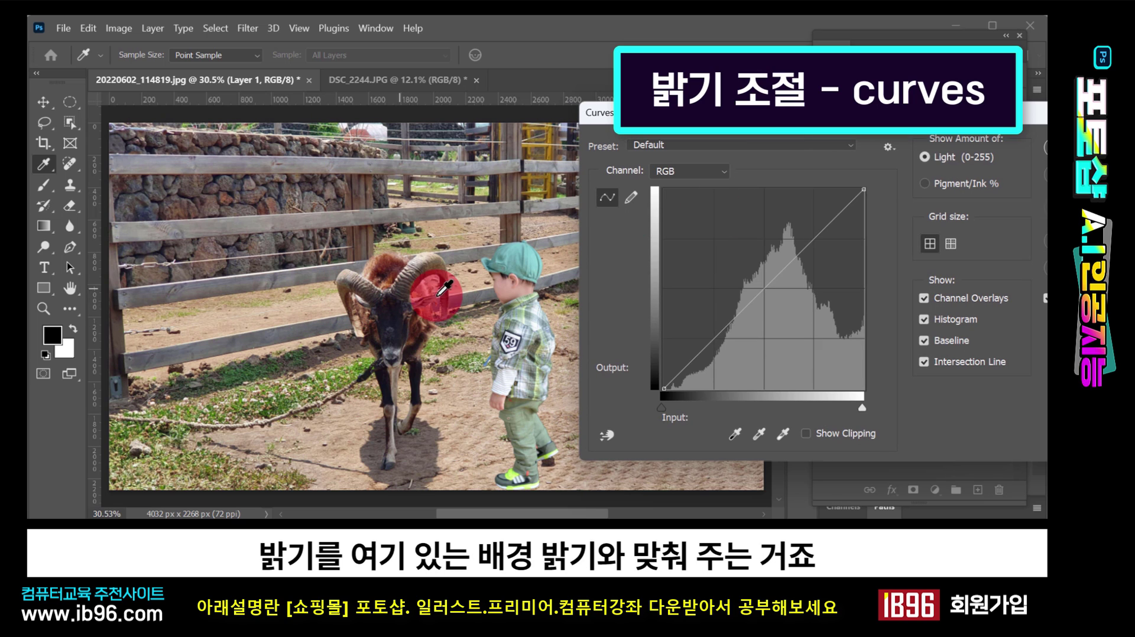
left_click_drag(768, 289, 771, 296)
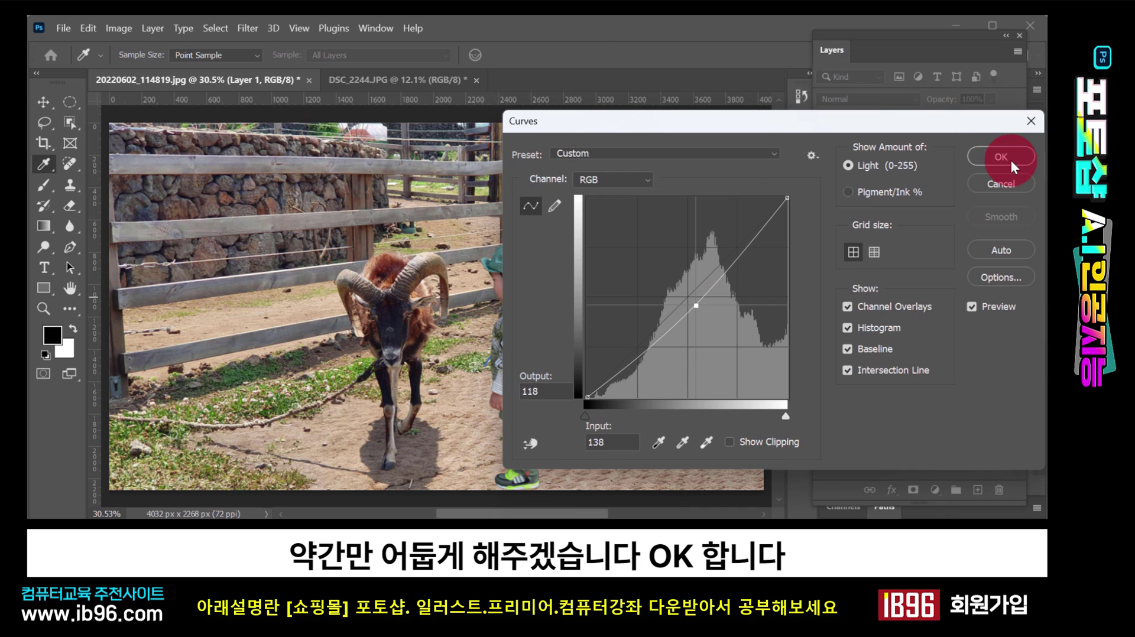
left_click(1010, 161)
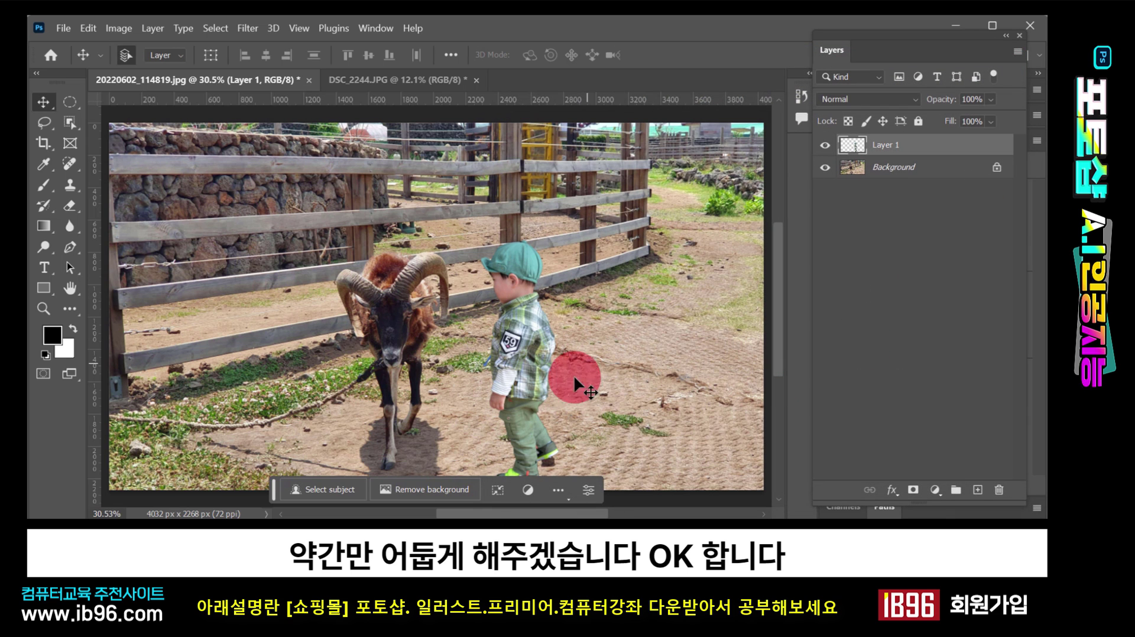
- Compare the boy in the goat composite with the original selection in DSC_2244.JPG
left_click_drag(500, 342, 541, 319)
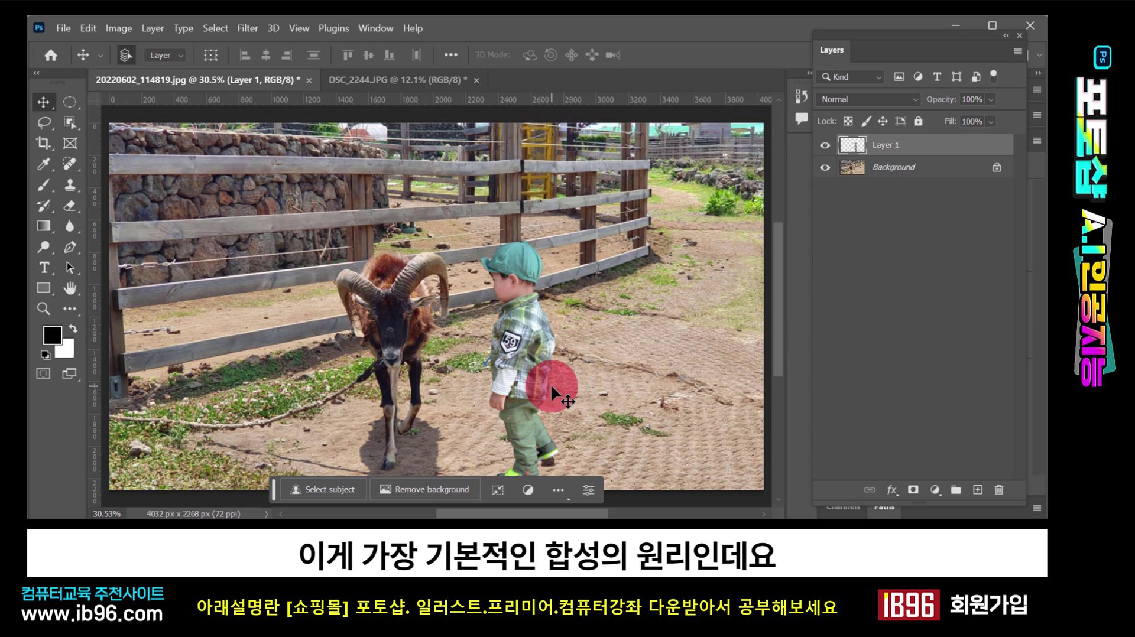
left_click(405, 78)
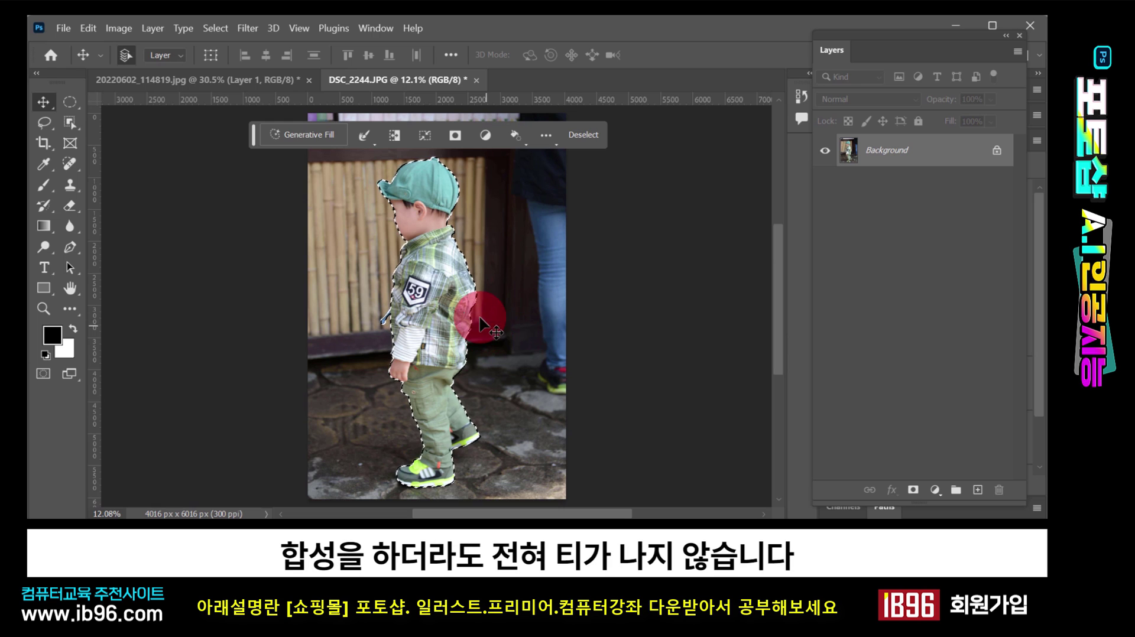
left_click_drag(260, 84, 461, 282)
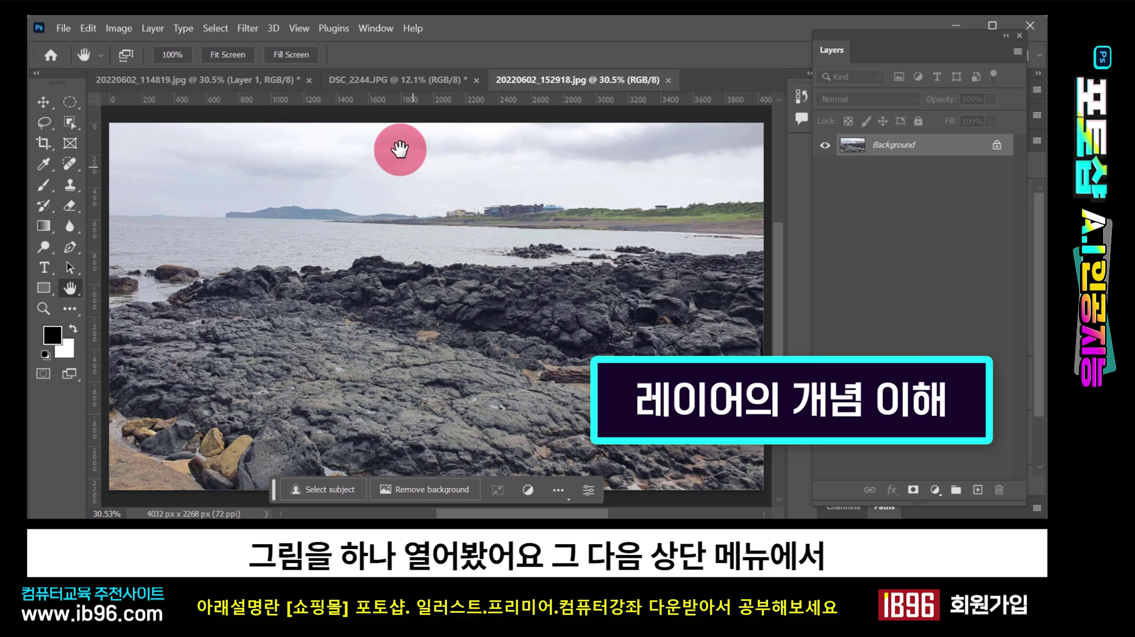
- Check that the Layers panel is enabled and move it inward over the edge of the seaside photo
left_click(378, 33)
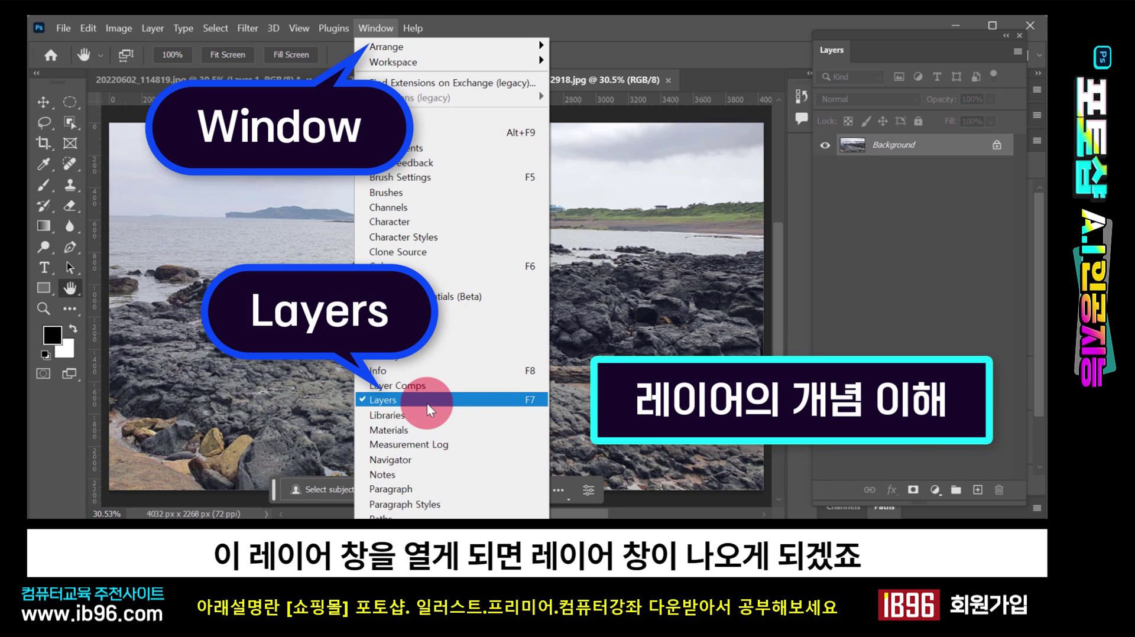
left_click(884, 40)
left_click_drag(884, 36, 708, 28)
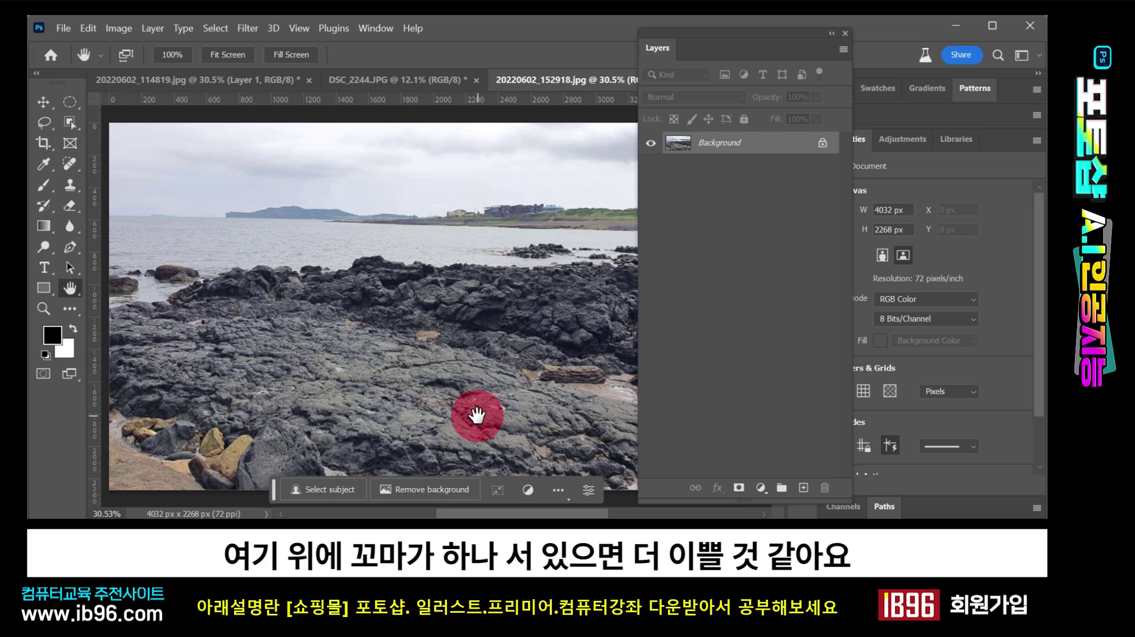
- Select the boy in DSC_2244.JPG with the Object Selection Tool, covering him from cap to shoes
left_click(375, 81)
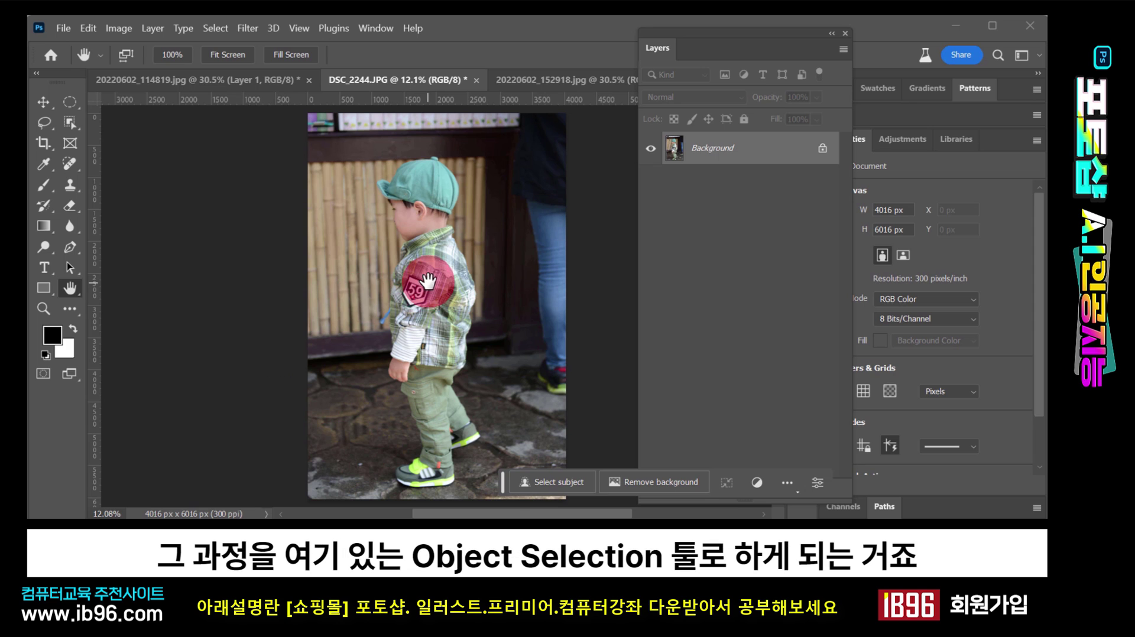
right_click(70, 123)
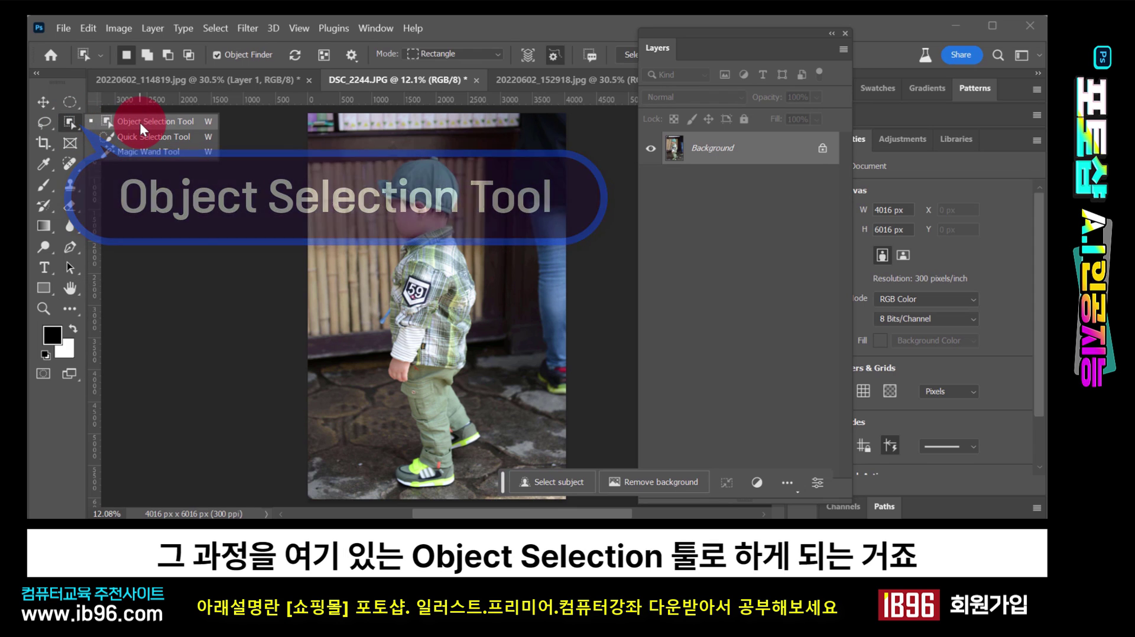
left_click(140, 122)
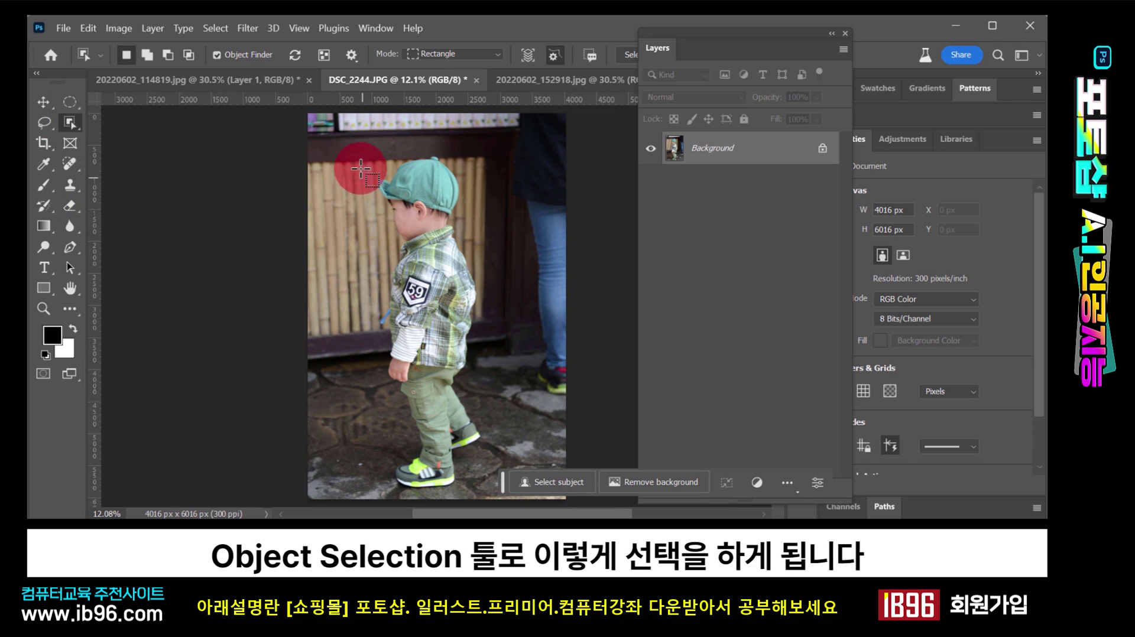
left_click_drag(359, 145, 514, 496)
left_click_drag(514, 495, 514, 495)
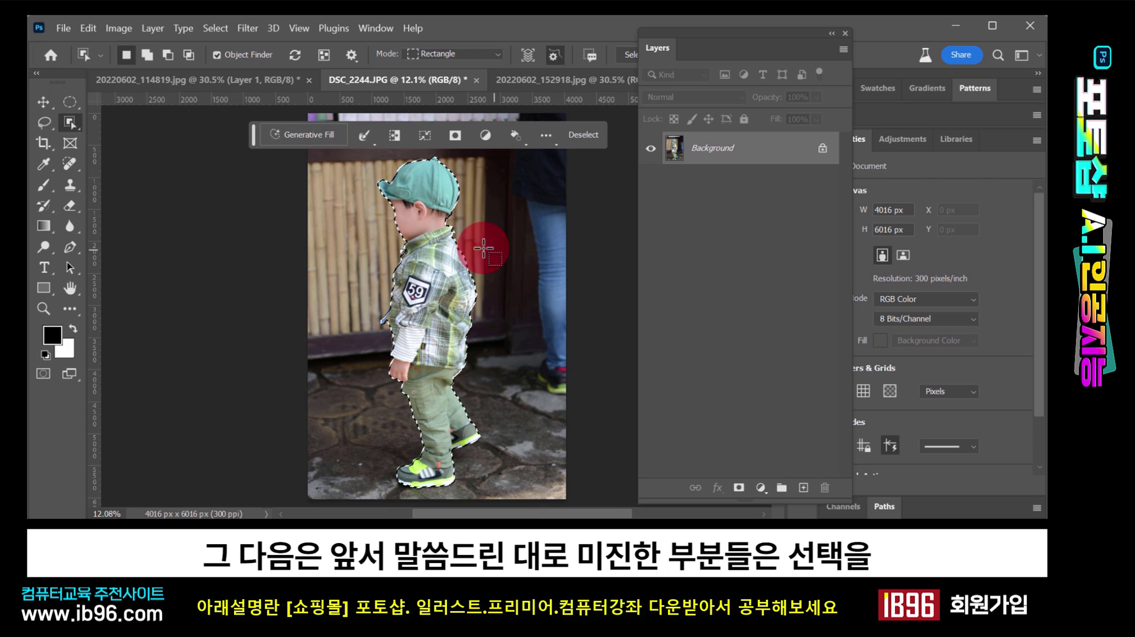
left_click(389, 195, "shift")
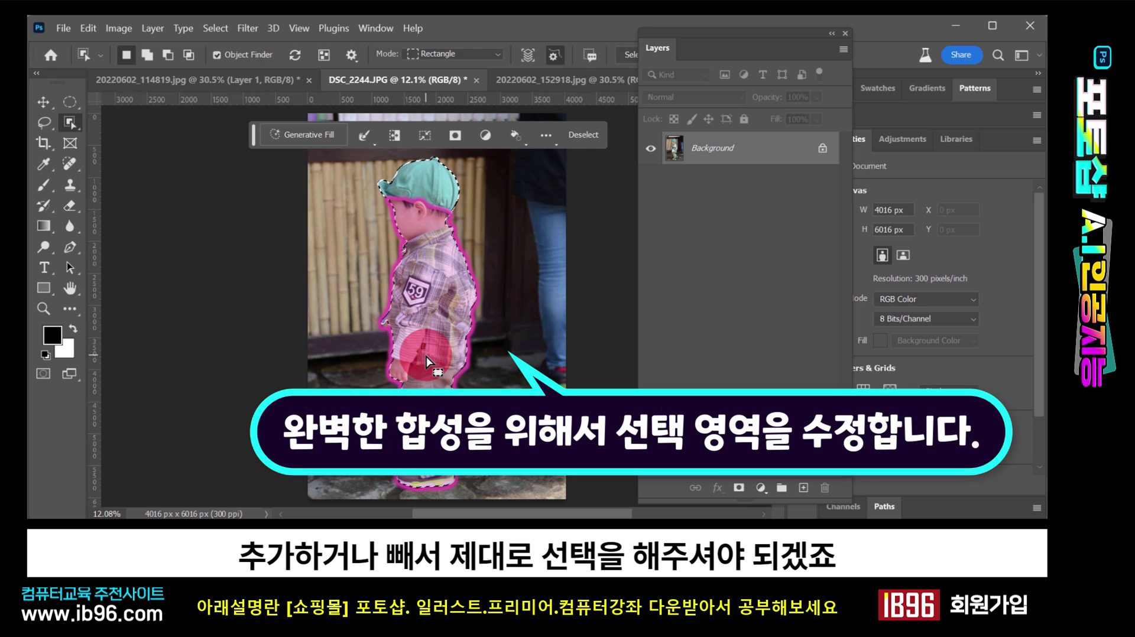
left_click(428, 361, "shift")
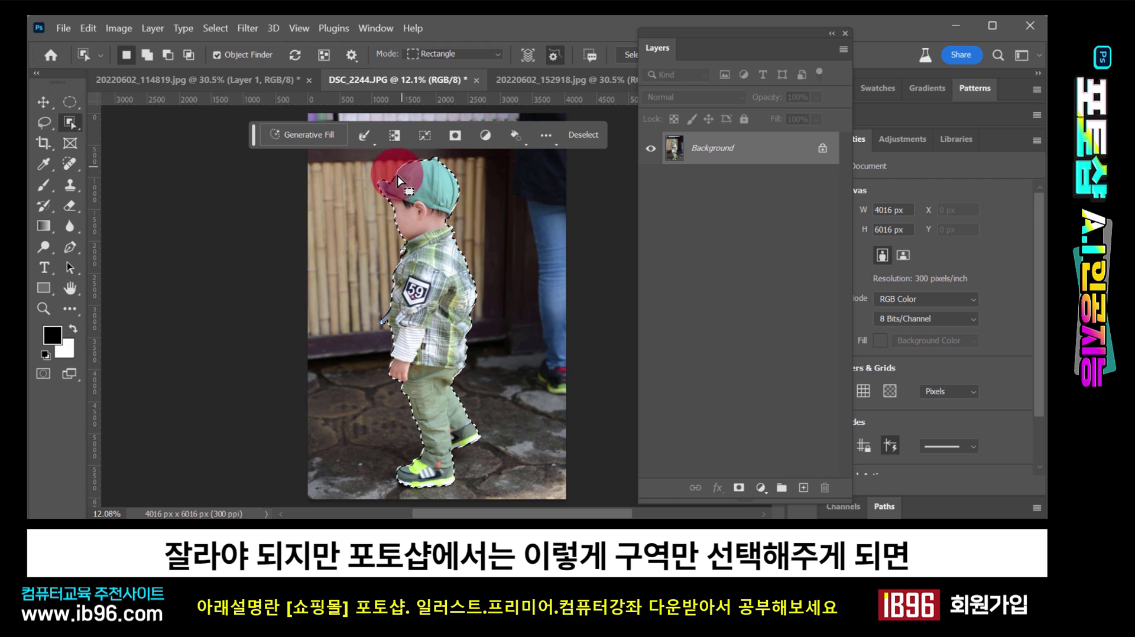
- Copy the selected boy and paste him as a new layer into 20220602_152918.jpg
key("ctrl+c")
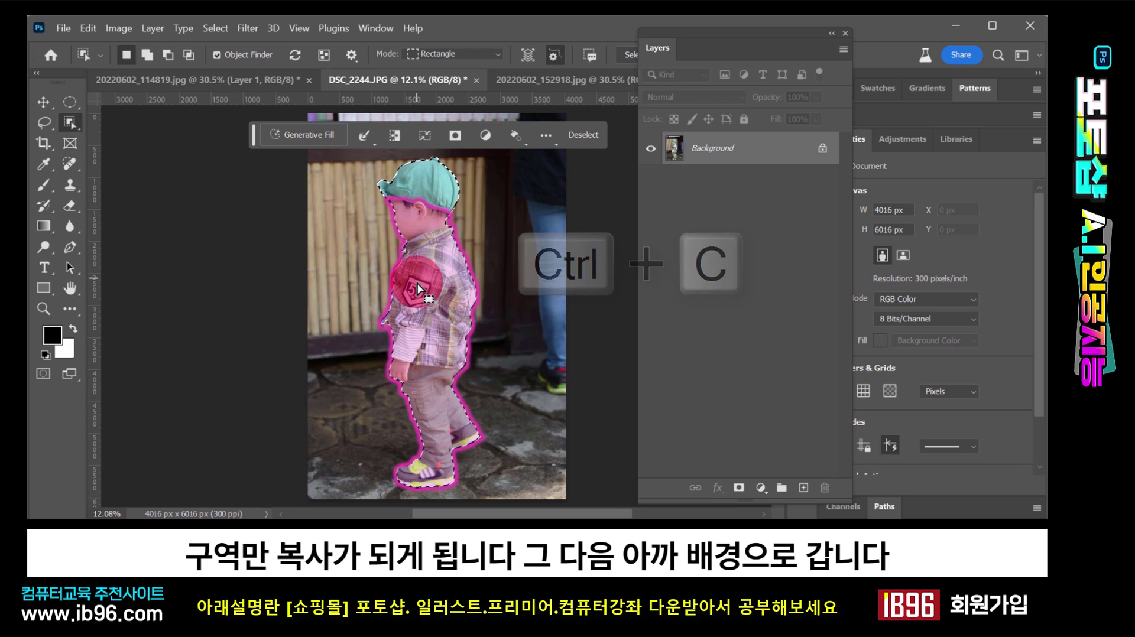
left_click(533, 79)
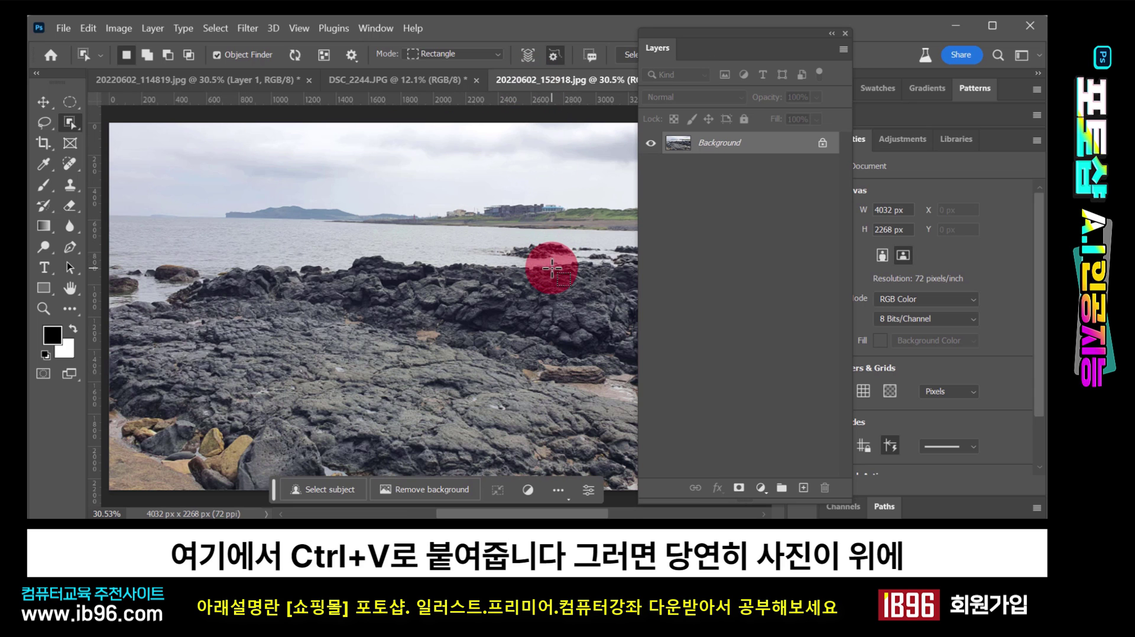
key("ctrl+v")
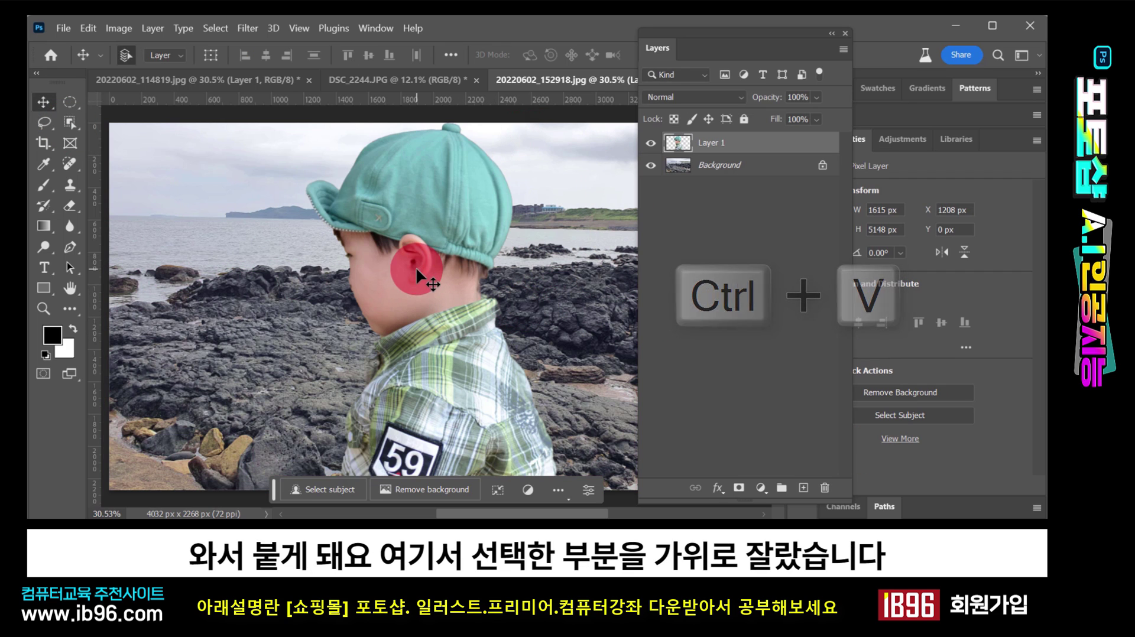
- Compare the pasted boy with the source selection and move his layer to about X 698 px, Y 246 px in the seaside photo
left_click(422, 79)
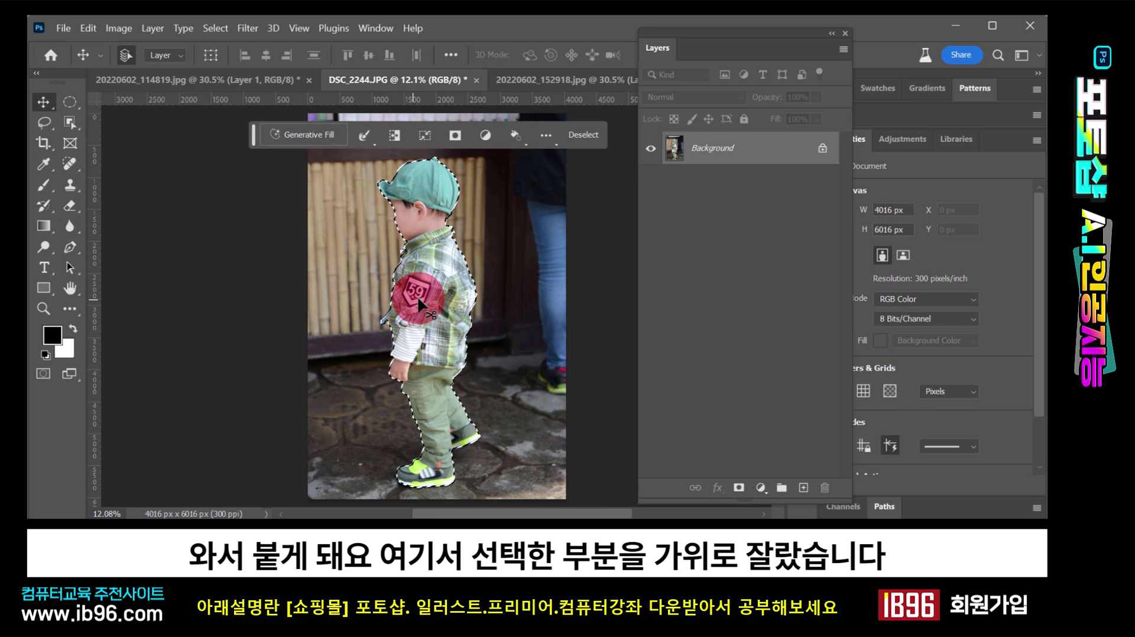
left_click_drag(557, 79, 392, 185)
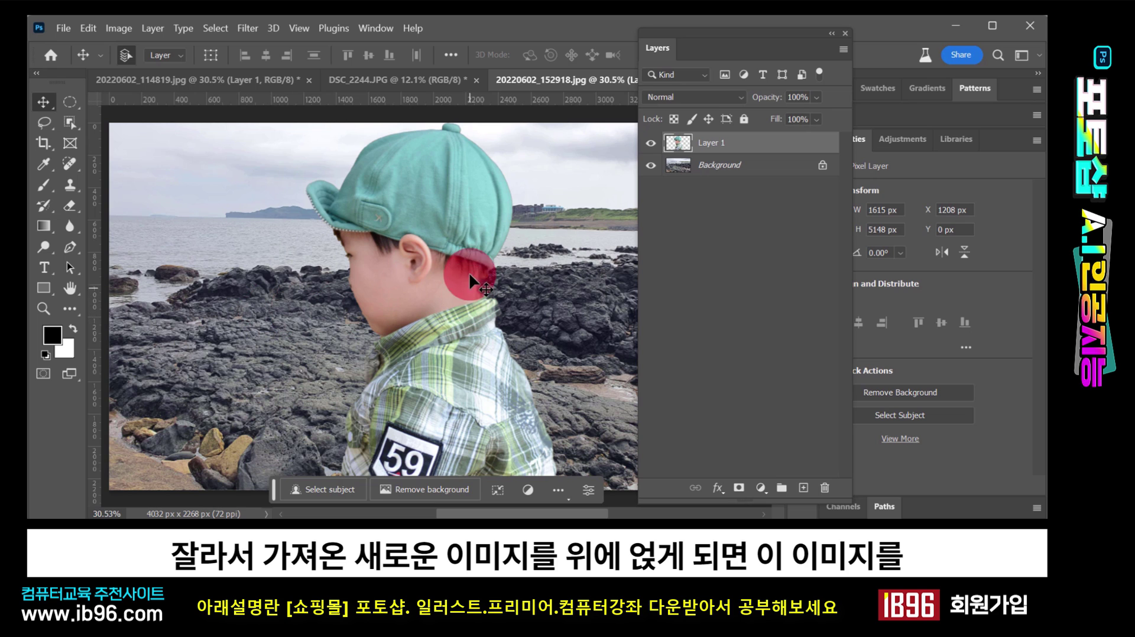
left_click_drag(394, 234, 324, 243)
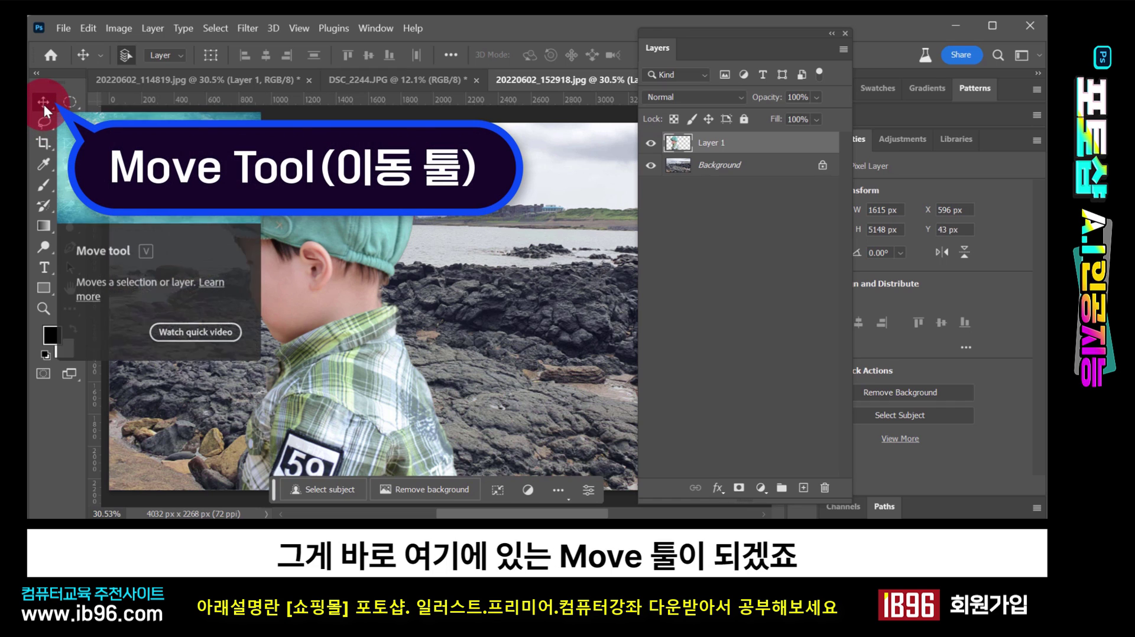
left_click_drag(321, 247, 331, 302)
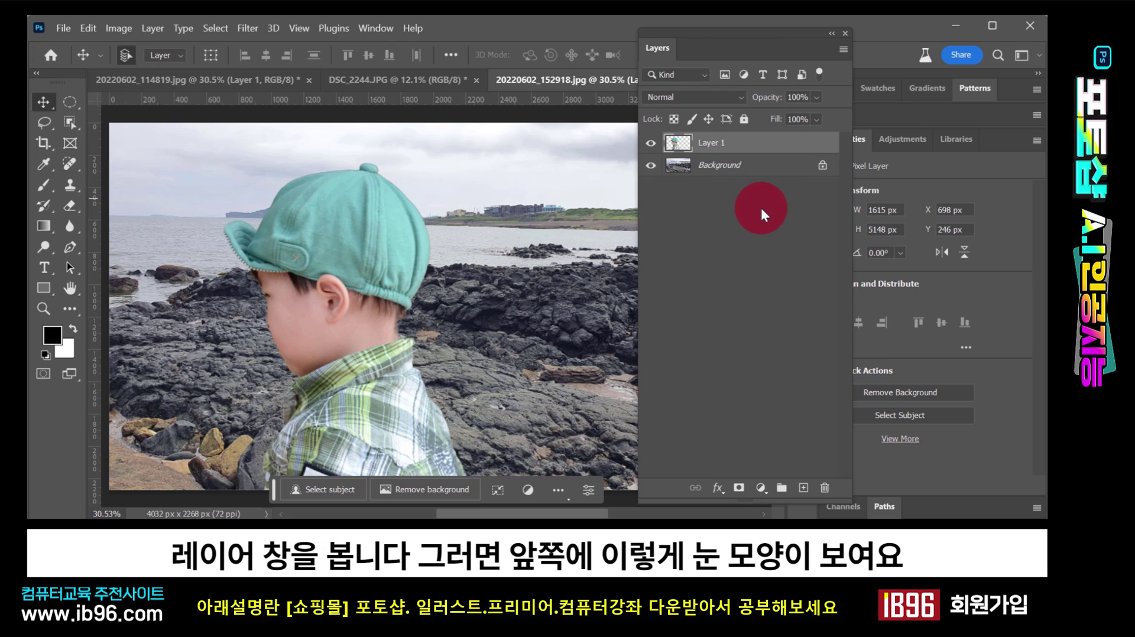
- Toggle the visibility of Layer 1 and of the Background to examine what each layer contributes
left_click(651, 146)
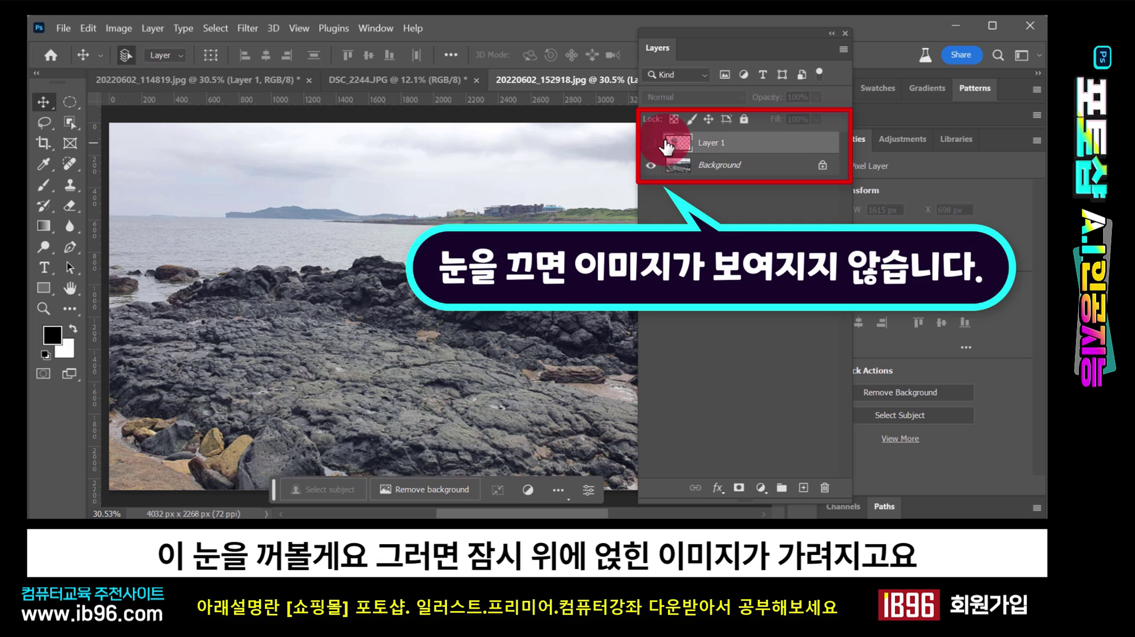
left_click_drag(667, 146, 675, 152)
left_click(651, 144)
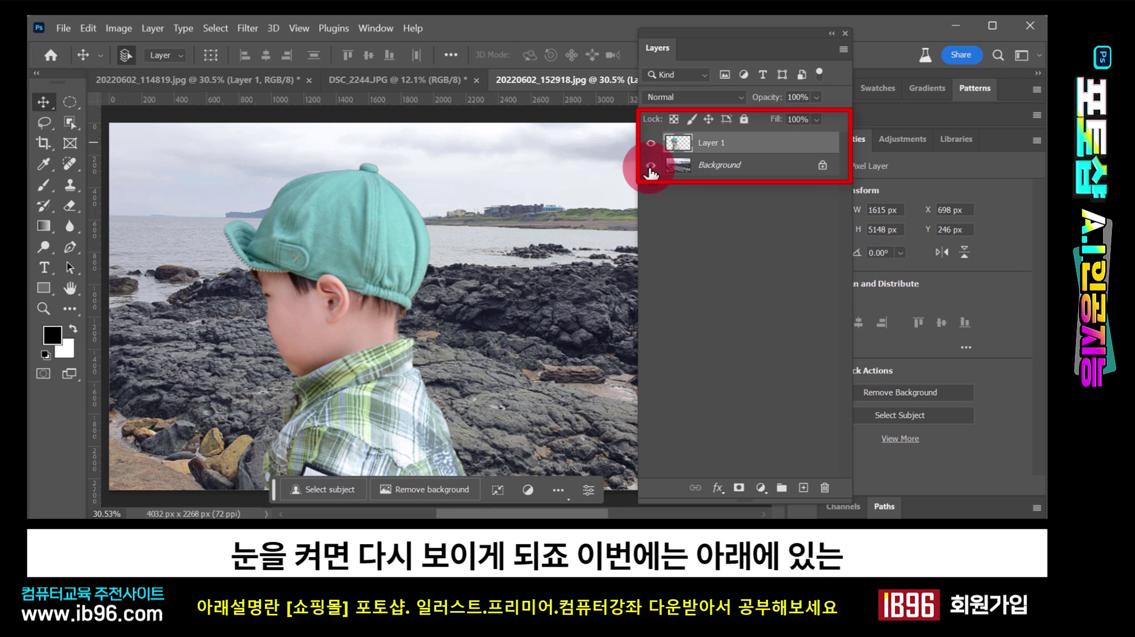
left_click(650, 166)
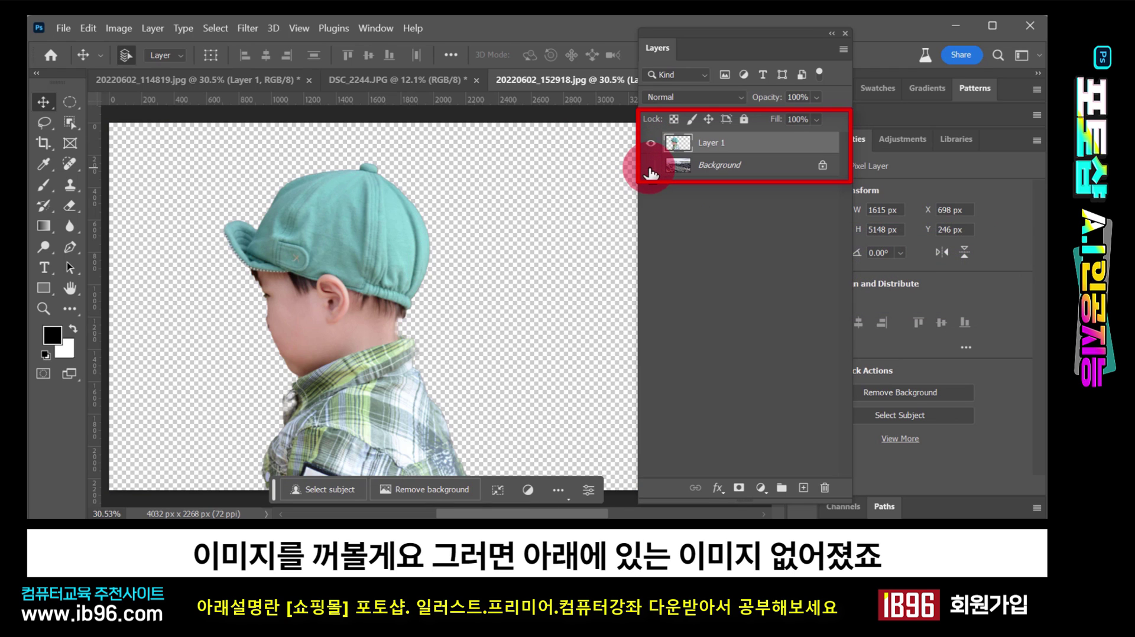
left_click(651, 166)
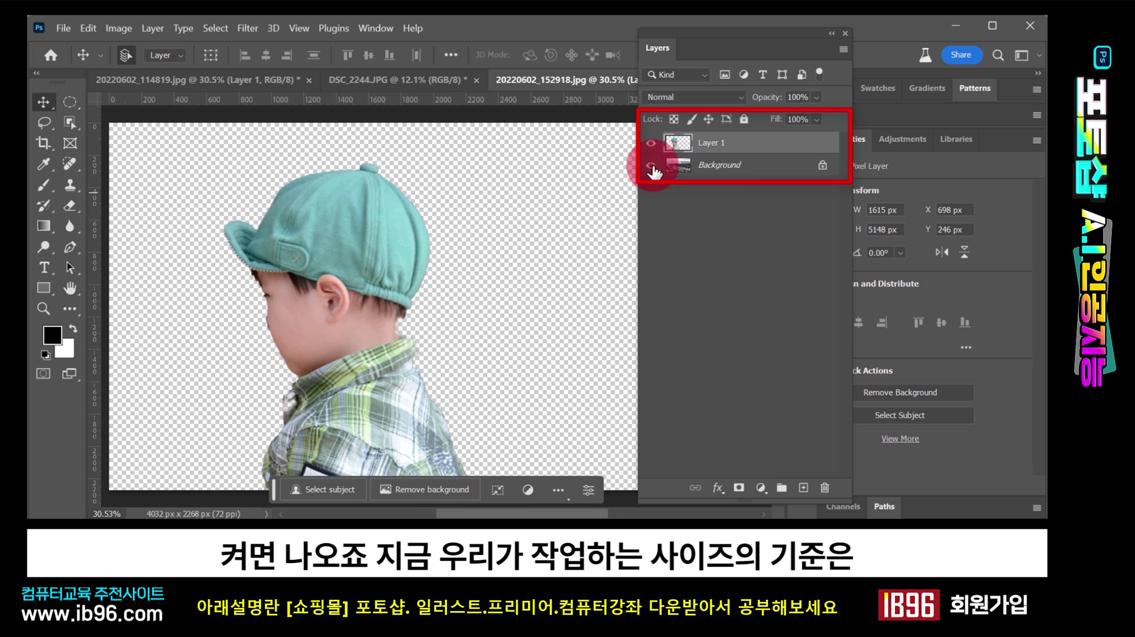
left_click(651, 166)
left_click(651, 167)
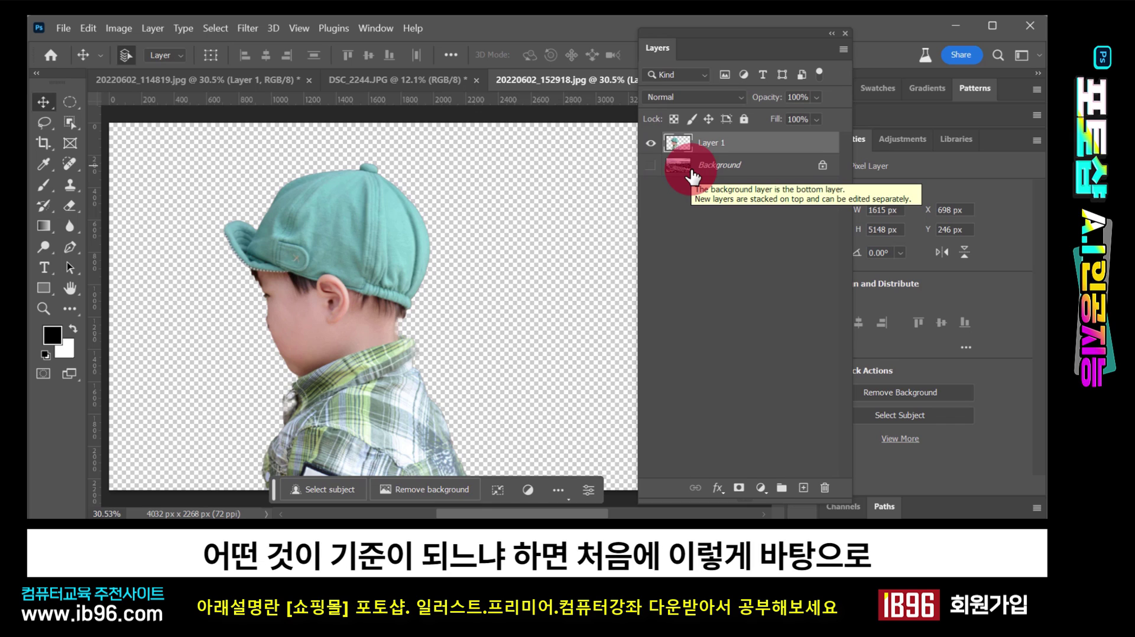
- View the Background photo alone as the base of the document, and show Layer 1 over it again
left_click(651, 144)
left_click(650, 167)
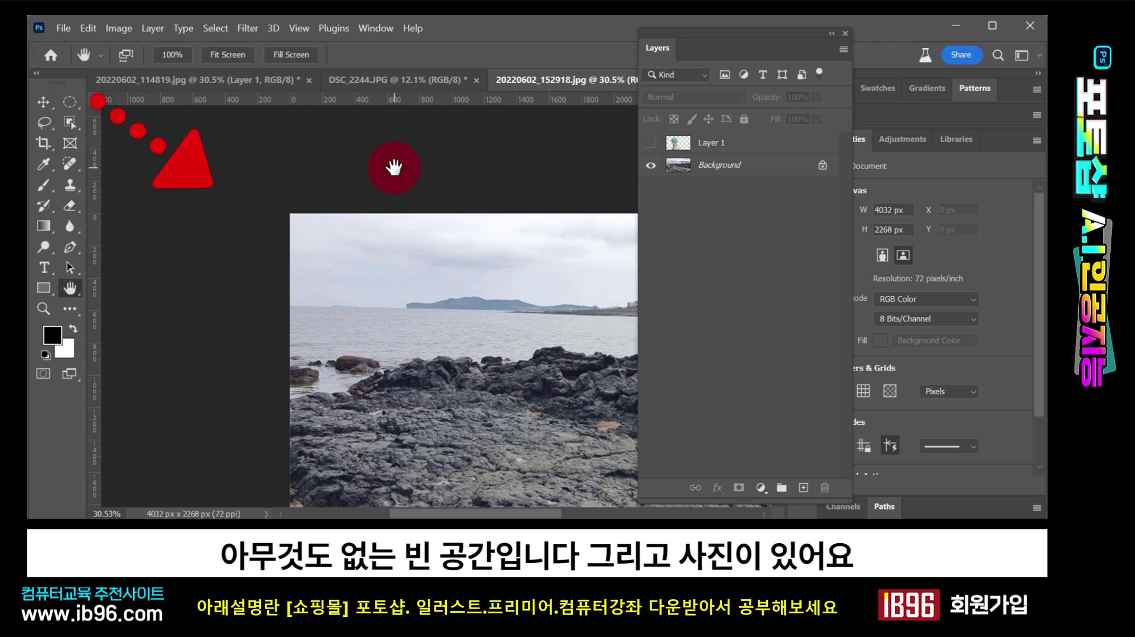
left_click_drag(305, 196, 125, 100)
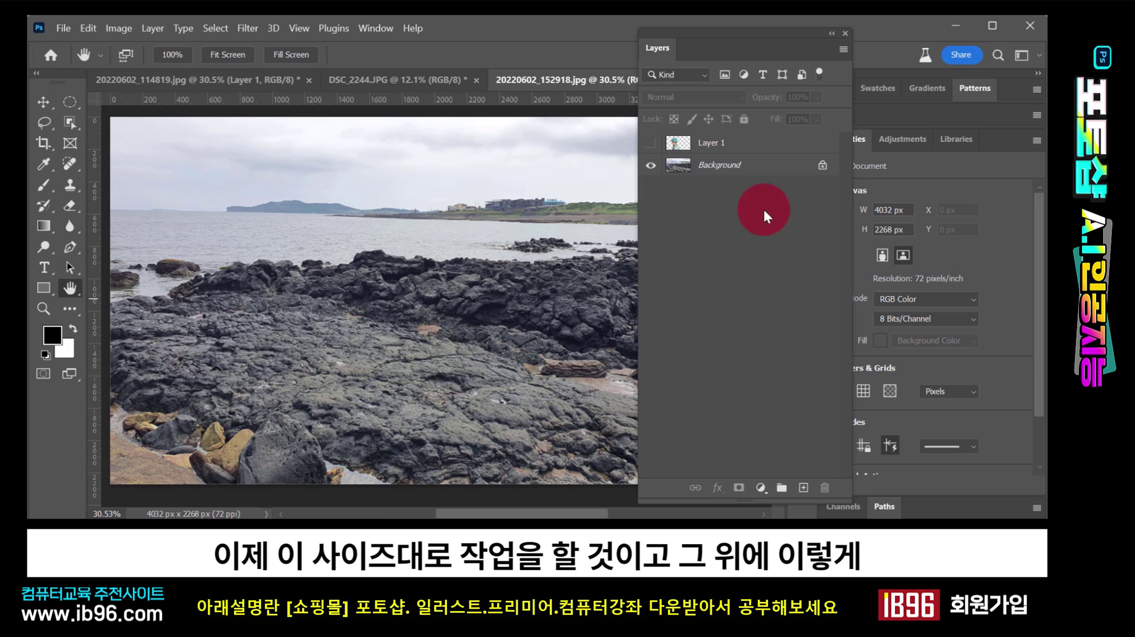
left_click(650, 143)
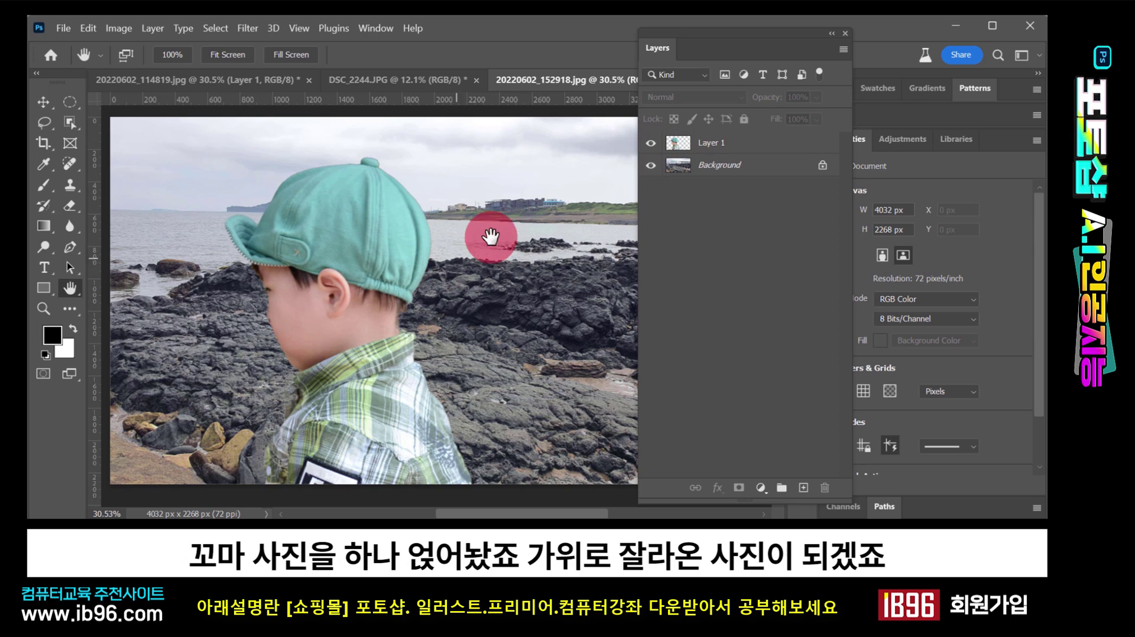
- Hide the Background and reposition the boy near the middle of the transparent canvas with the Move tool
left_click(651, 166)
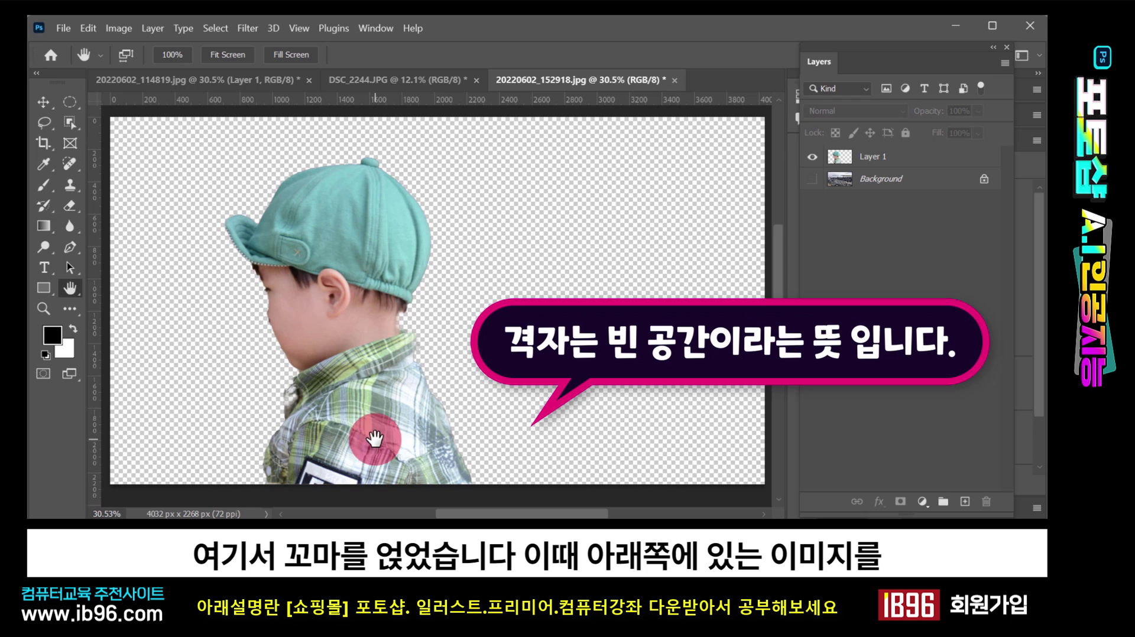
left_click(45, 101)
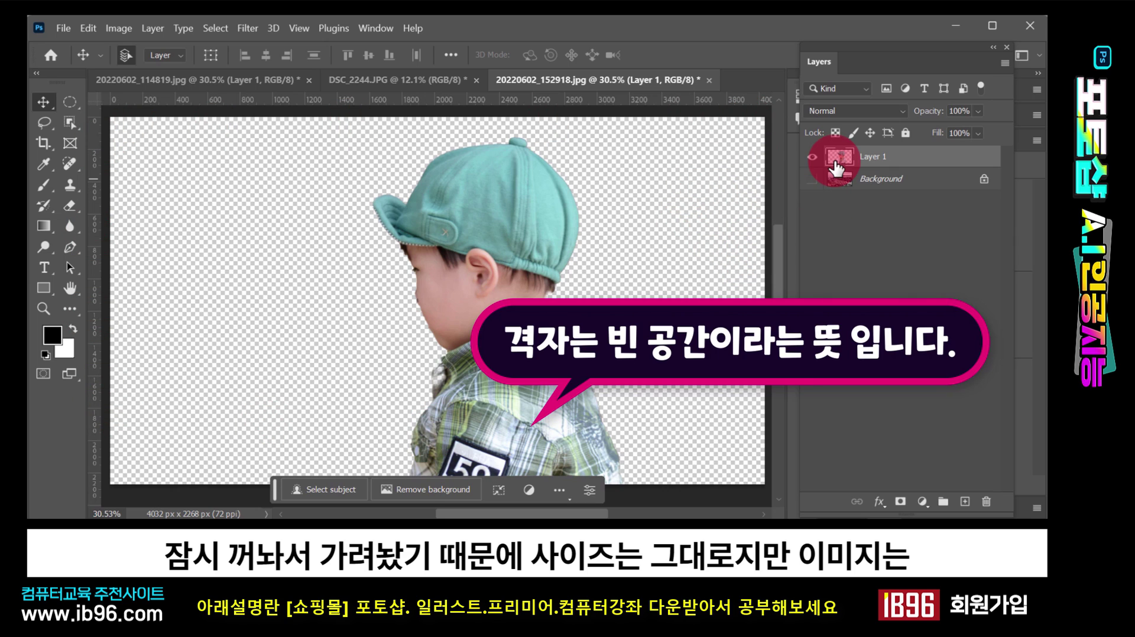
left_click_drag(585, 221, 555, 242)
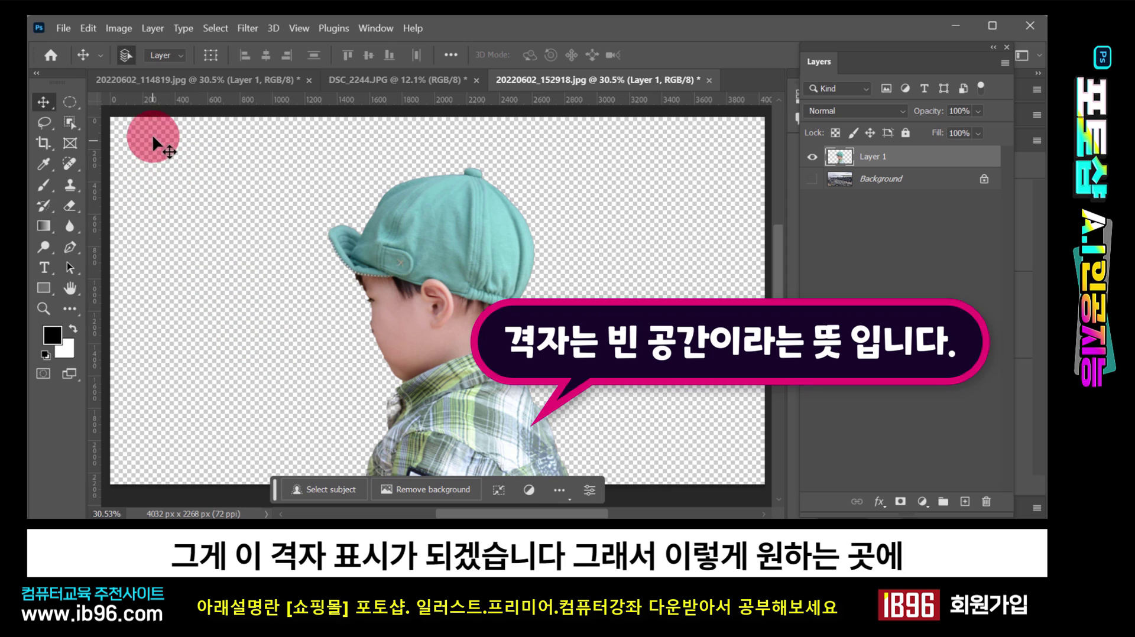
left_click_drag(424, 282, 391, 260)
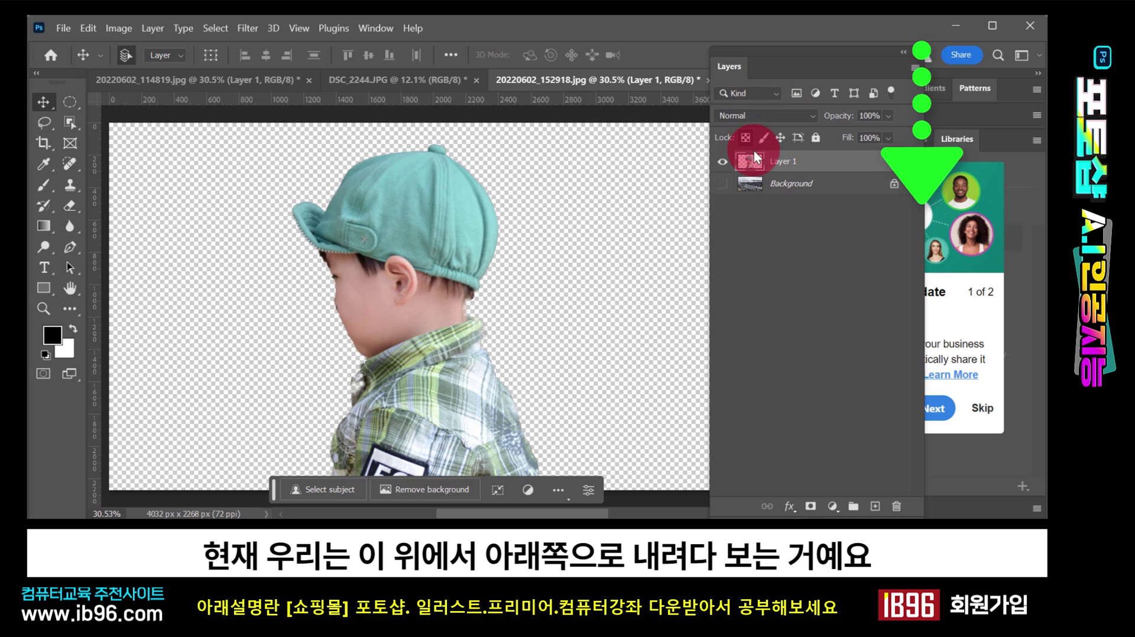
- Show the Background again and select the Background and Layer 1 in turn, leaving Layer 1 active
left_click(722, 184)
left_click(762, 186)
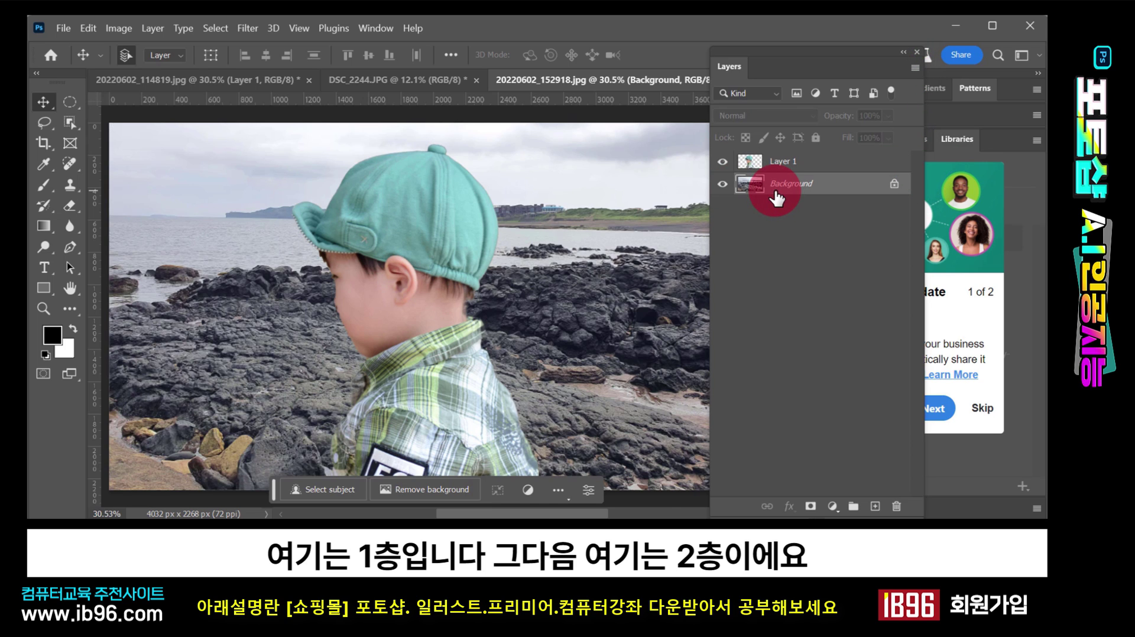
left_click(781, 169)
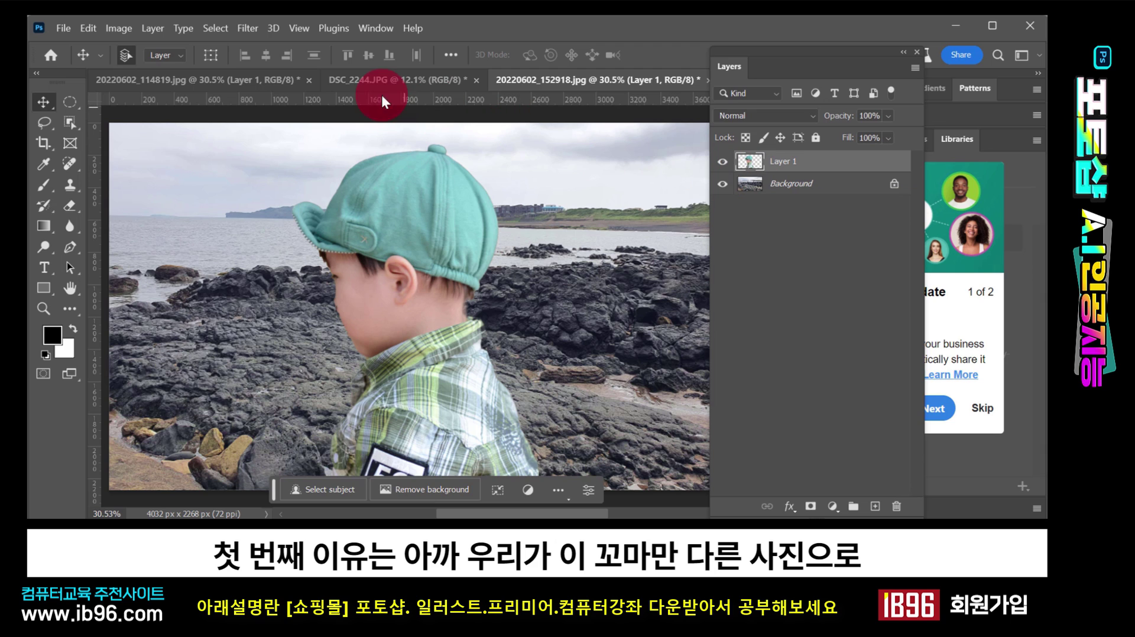
- Deselect the boy in DSC_2244.JPG and return to the seaside composite 20220602_152918.jpg
left_click(369, 80)
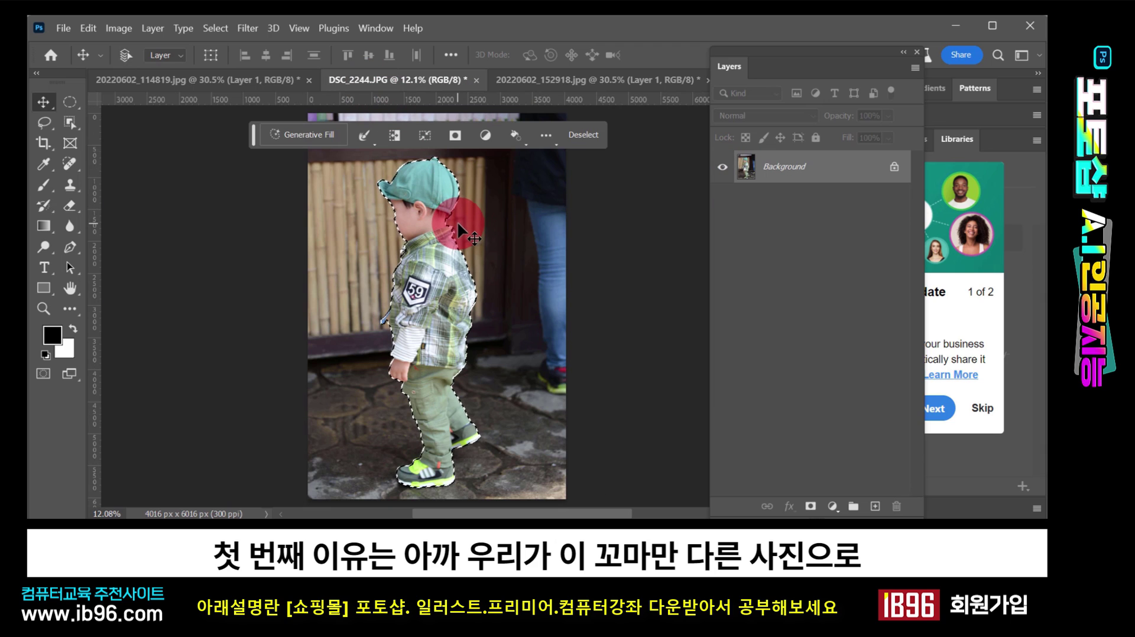
key("ctrl+d")
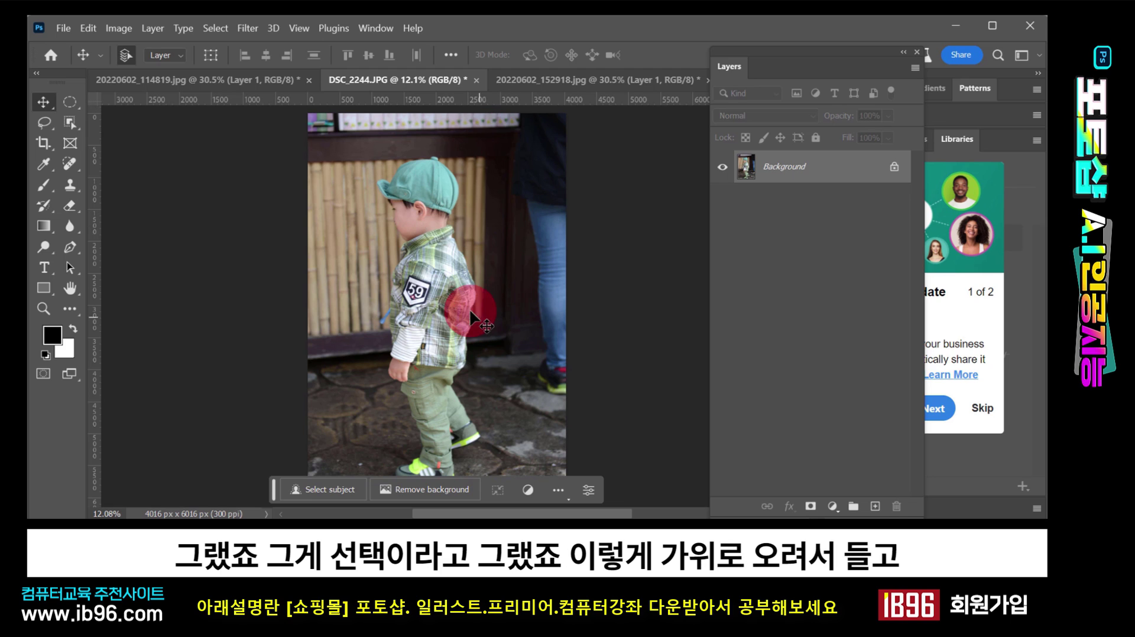
left_click_drag(506, 121, 526, 92)
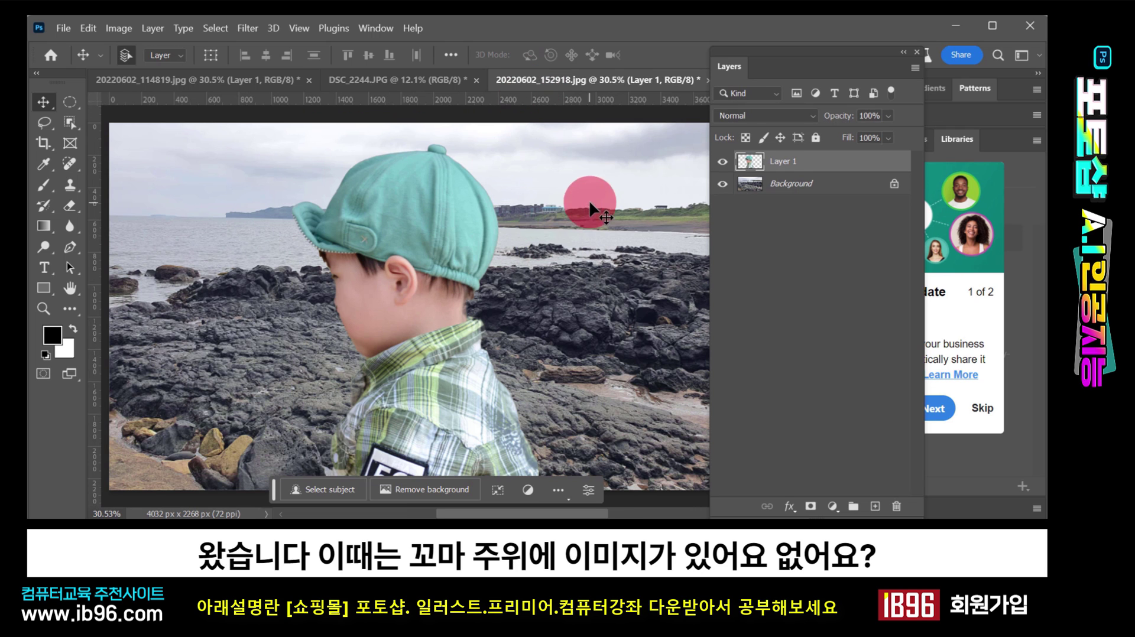
- Move the boy's layer sideways with the Background hidden and again with it shown, placing him slightly right of his starting spot
left_click(722, 184)
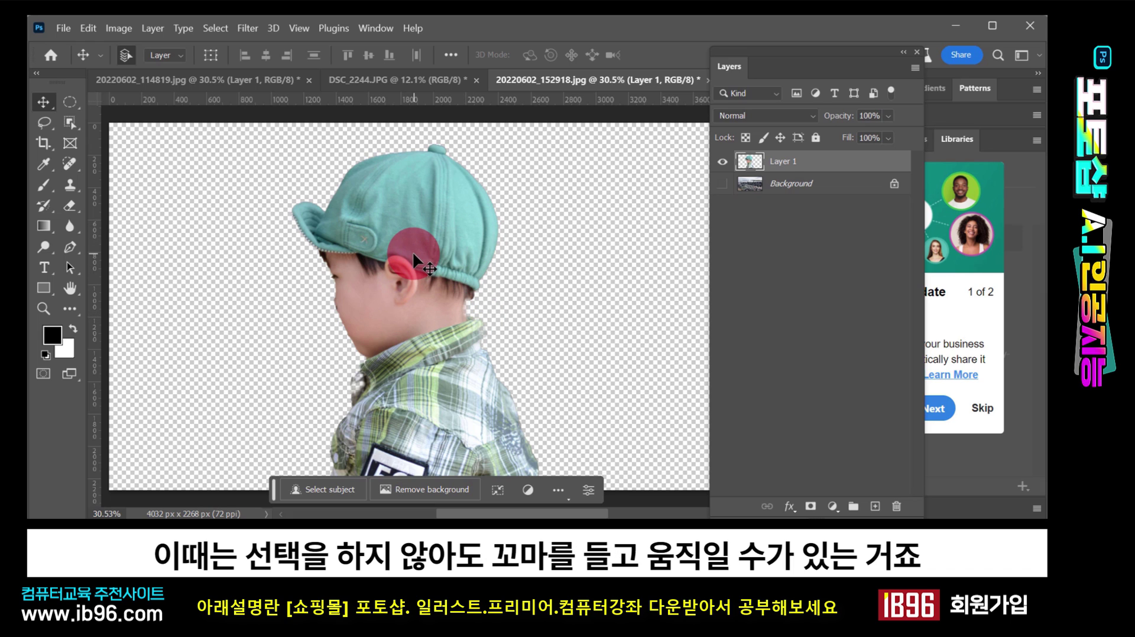
left_click_drag(412, 252, 531, 263)
left_click(722, 184)
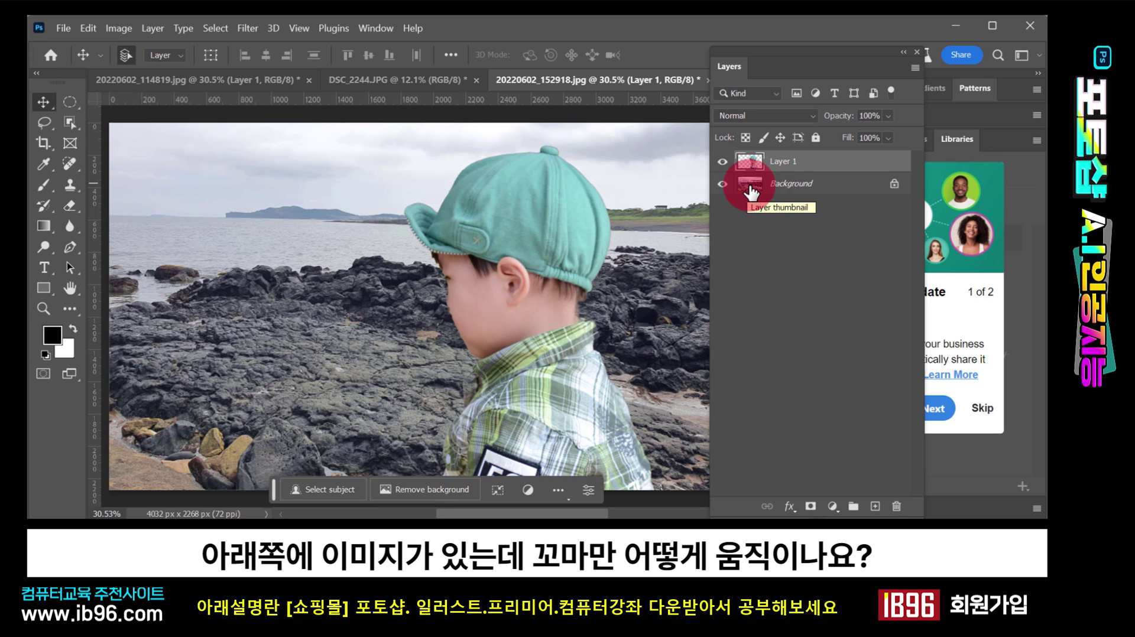
left_click_drag(532, 236, 476, 237)
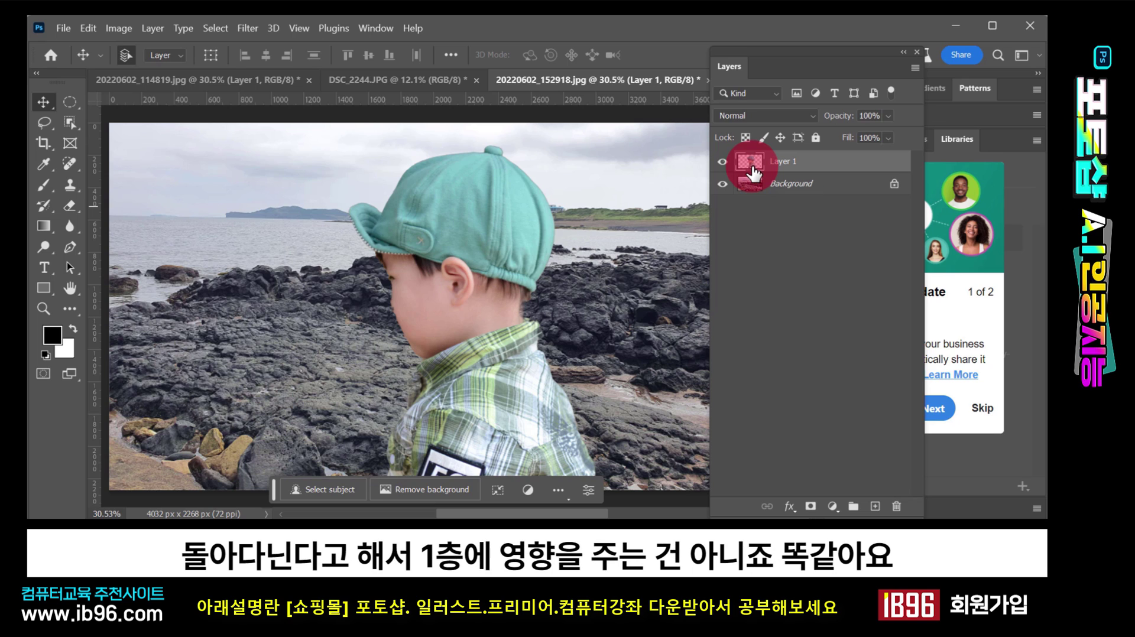
- Activate Layer 1 after the Background, move the boy slightly left and up, and check DSC_2244.JPG before returning to the seaside composite
left_click(784, 187)
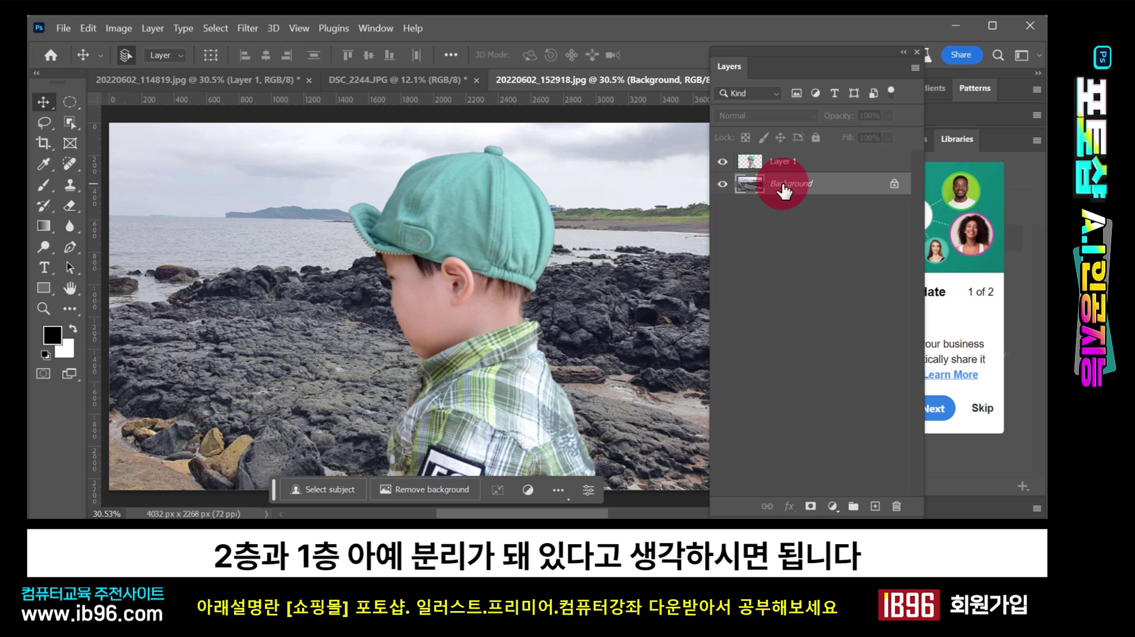
left_click(751, 167)
left_click_drag(424, 268, 435, 246)
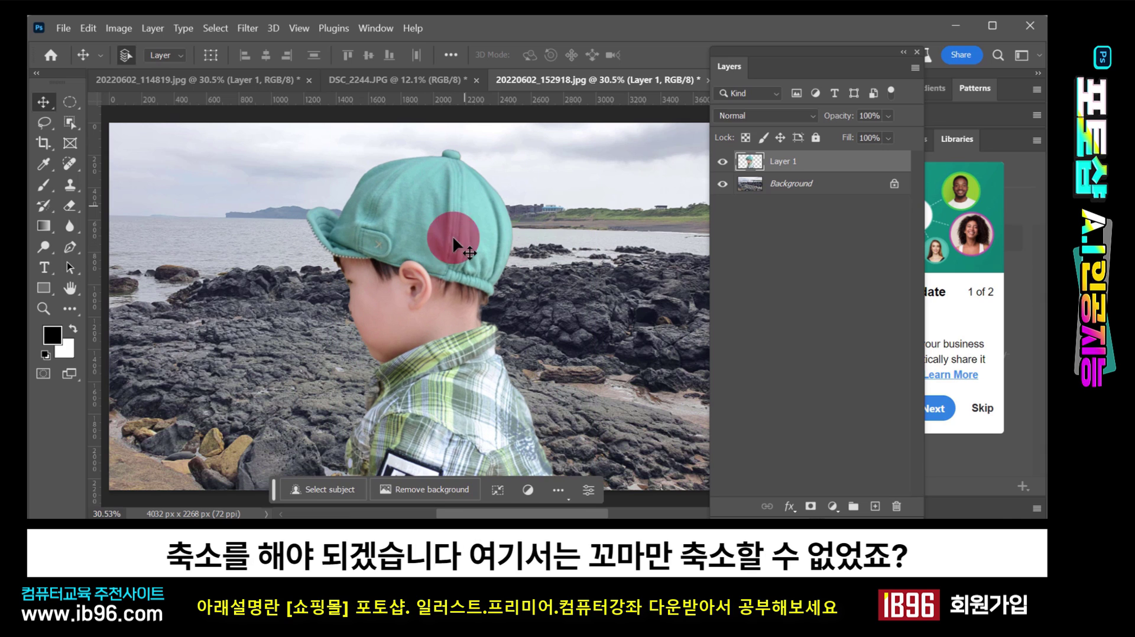
left_click(403, 93)
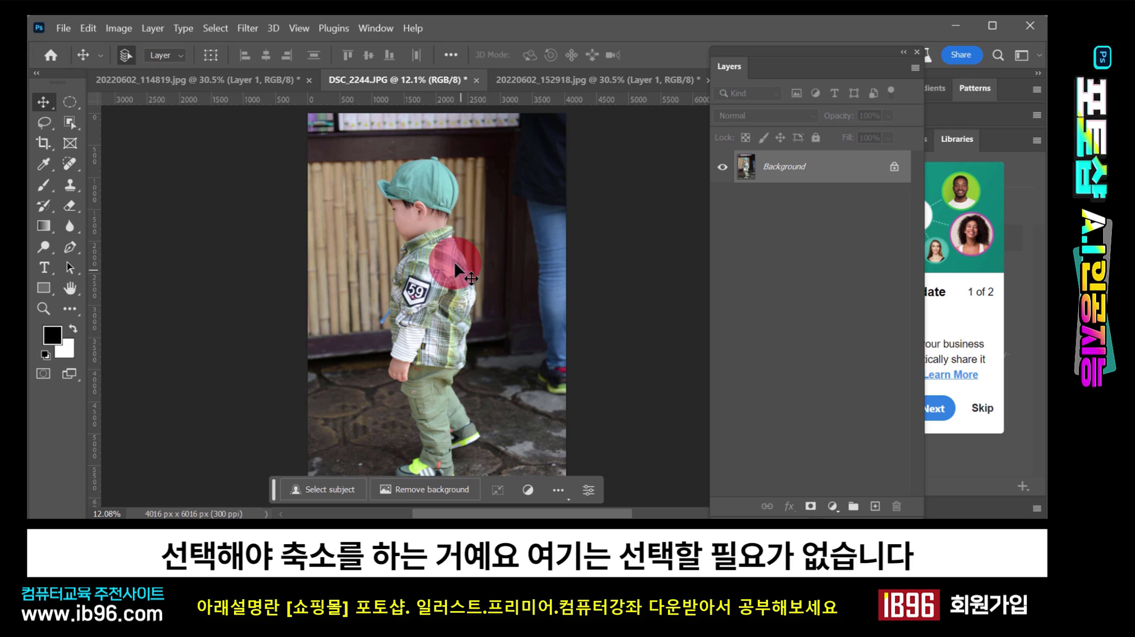
left_click(555, 80)
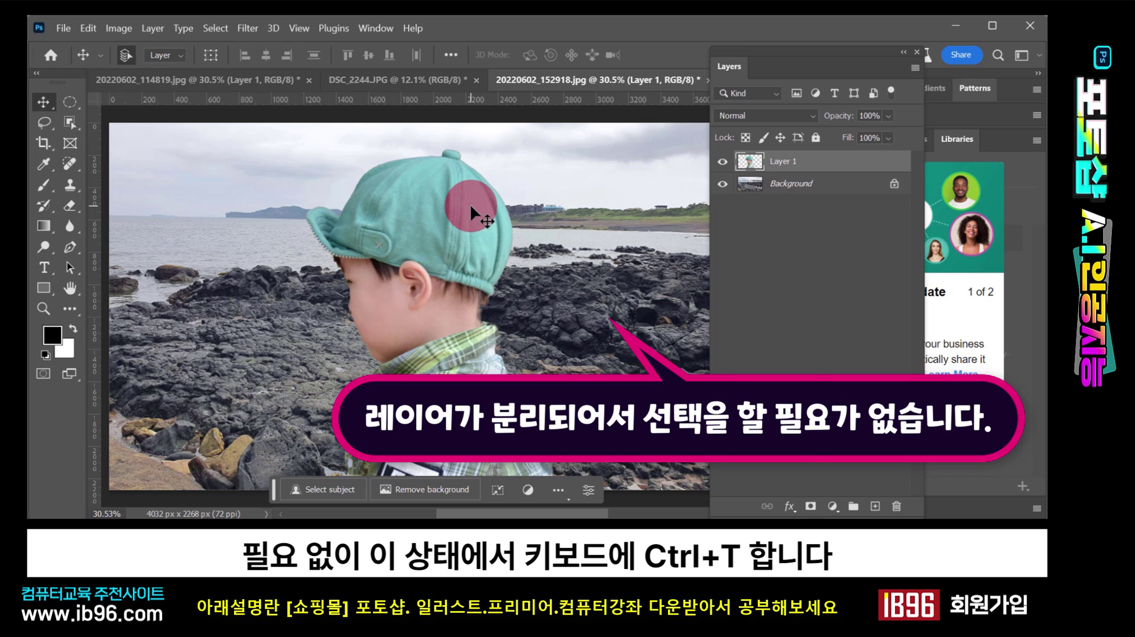
- Scale the boy's layer down to 41.61% with Free Transform and move him up until most of his body is in frame
key("ctrl+t")
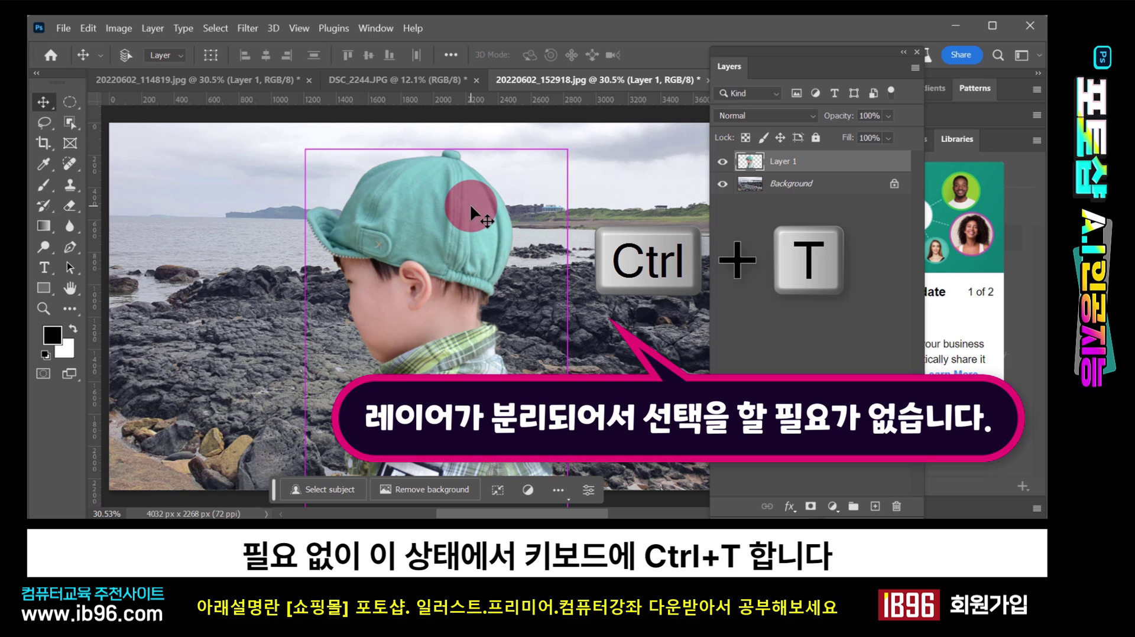
key("ctrl+t")
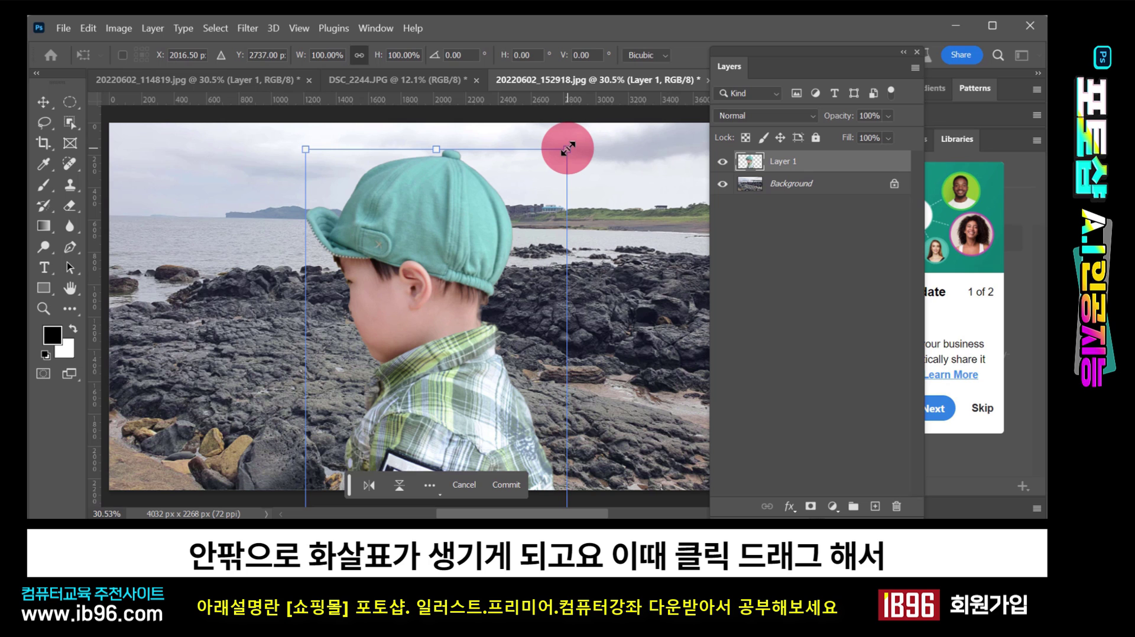
left_click_drag(567, 149, 458, 200)
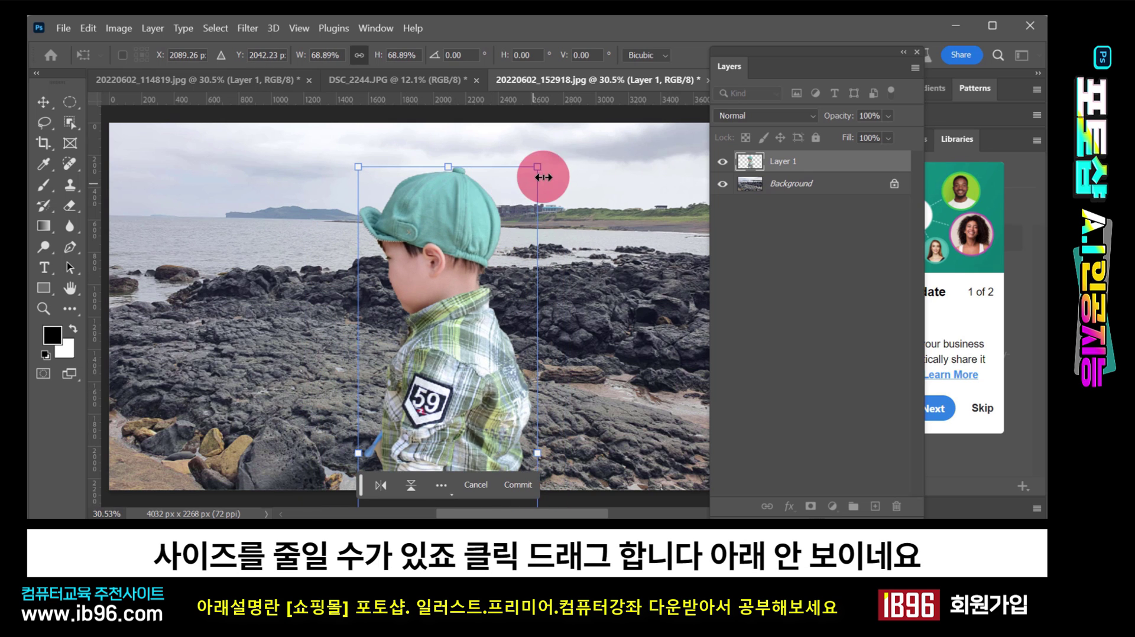
left_click_drag(539, 169, 455, 518)
left_click(284, 193)
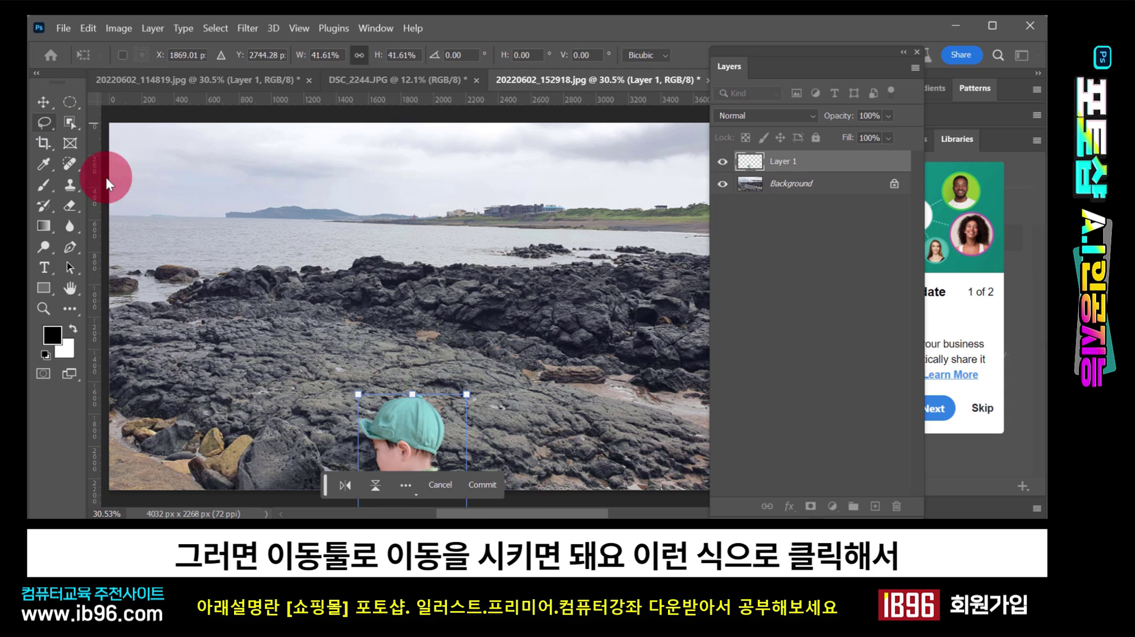
left_click_drag(410, 435, 414, 197)
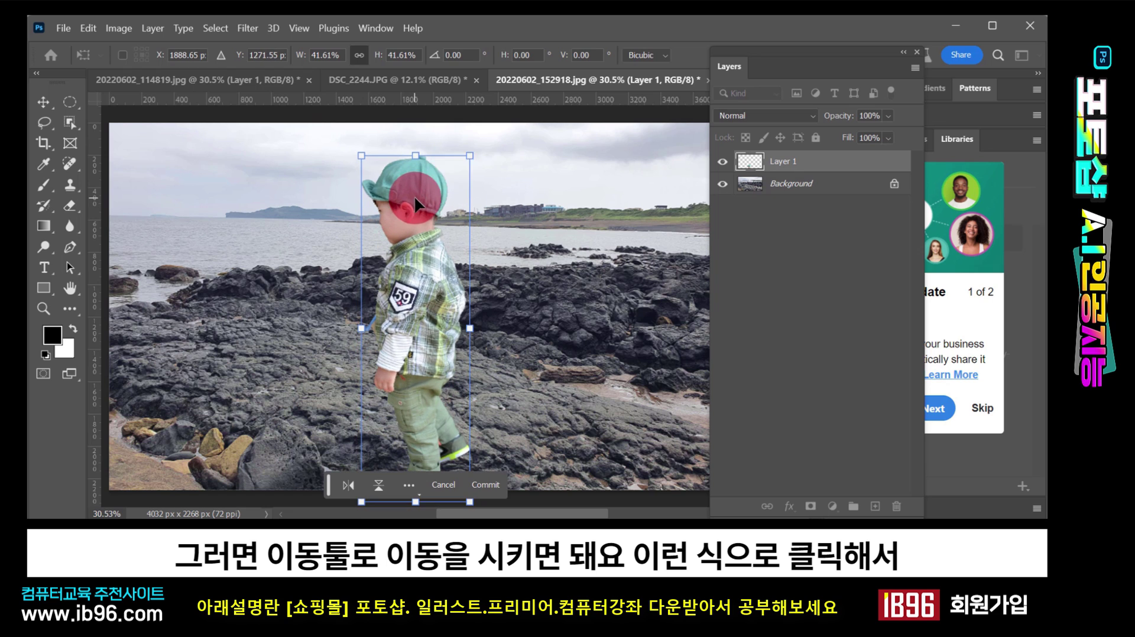
- Shrink the boy further to 24.83%, stand him on the rocks right of centre, apply the transform and nudge him slightly
left_click_drag(469, 156, 423, 261)
left_click_drag(404, 374, 494, 301)
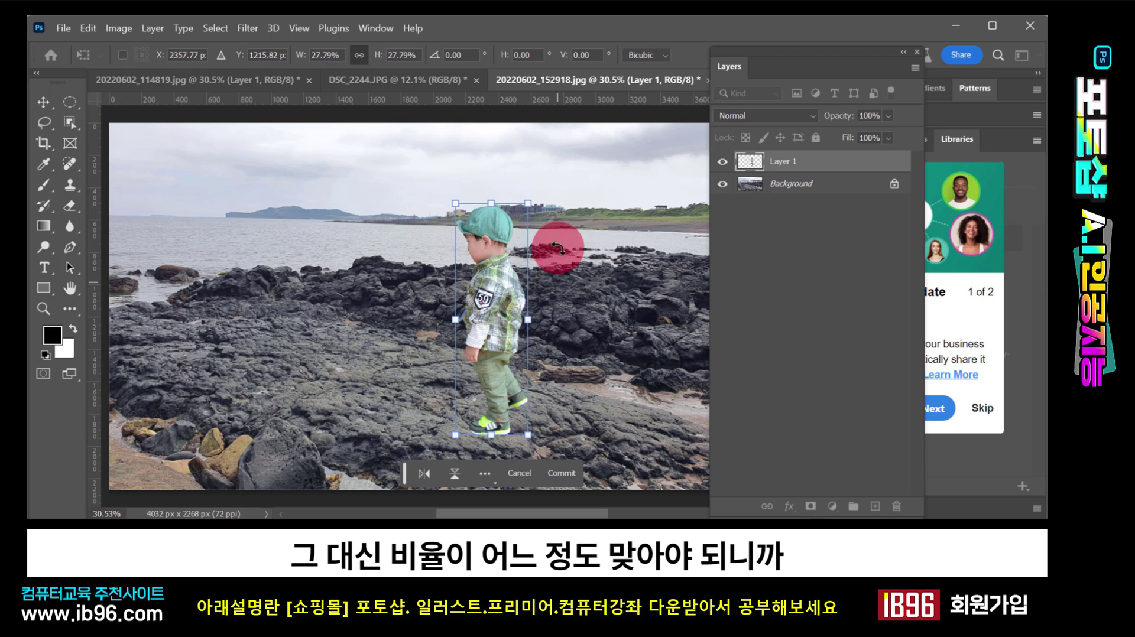
left_click_drag(527, 201, 519, 229)
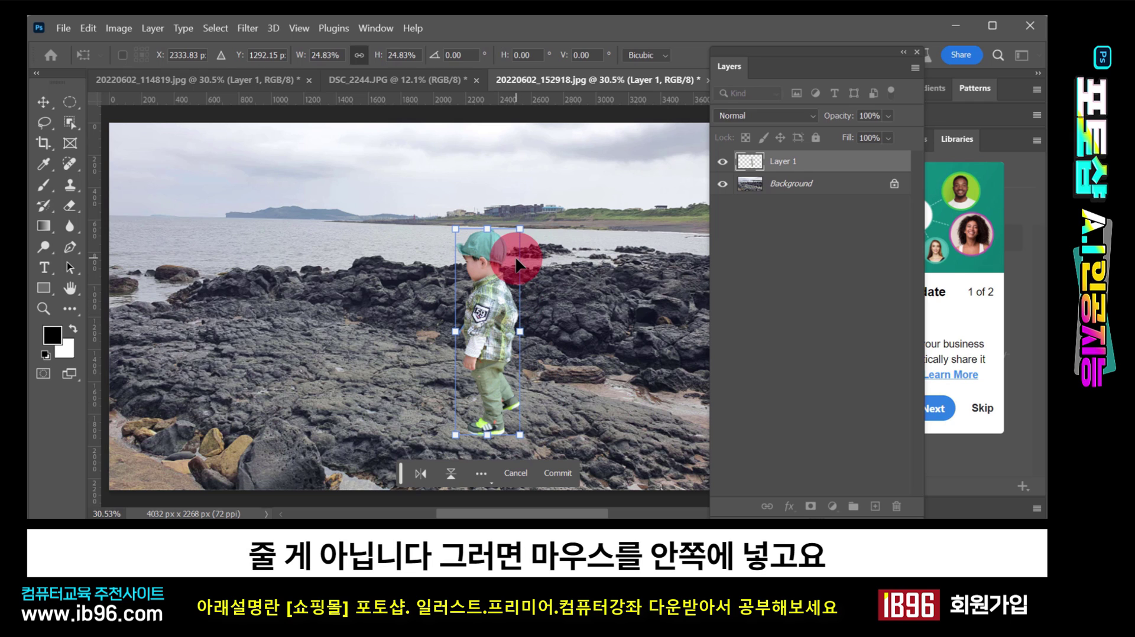
double_click(485, 269)
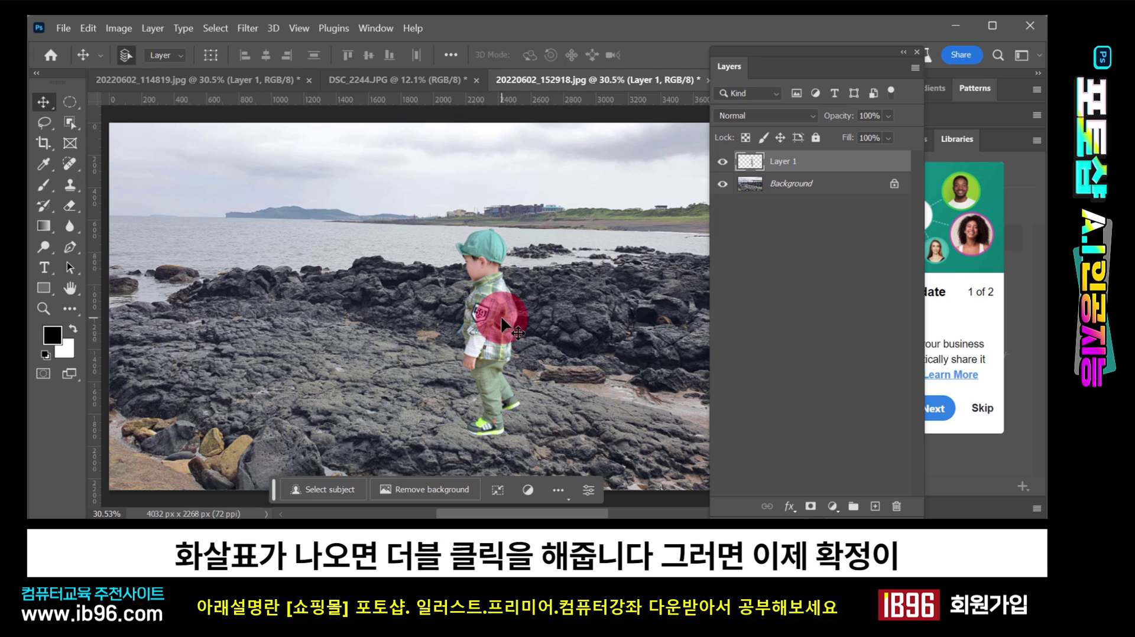
mouse_move(478, 295)
left_mouse_down()
mouse_move(480, 278)
mouse_move(476, 305)
mouse_move(431, 317)
mouse_move(472, 304)
mouse_move(483, 314)
left_mouse_up()
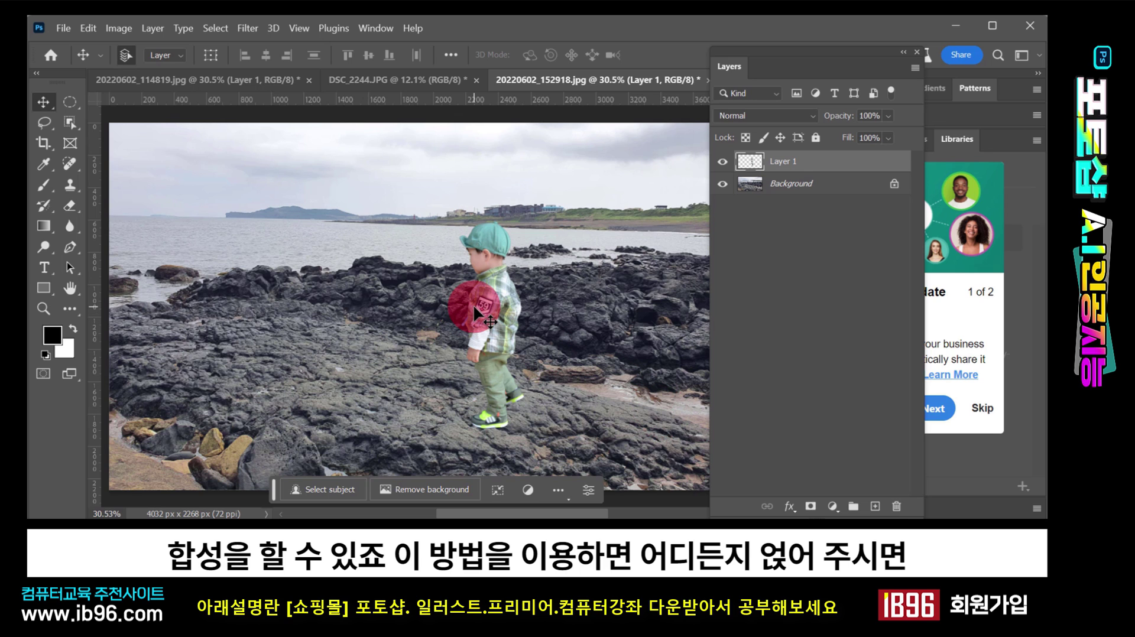
- Move the boy slightly up and right beside the ram in 20220602_114819.jpg, and return to 20220602_152918.jpg to nudge him there
key("ctrl+Tab")
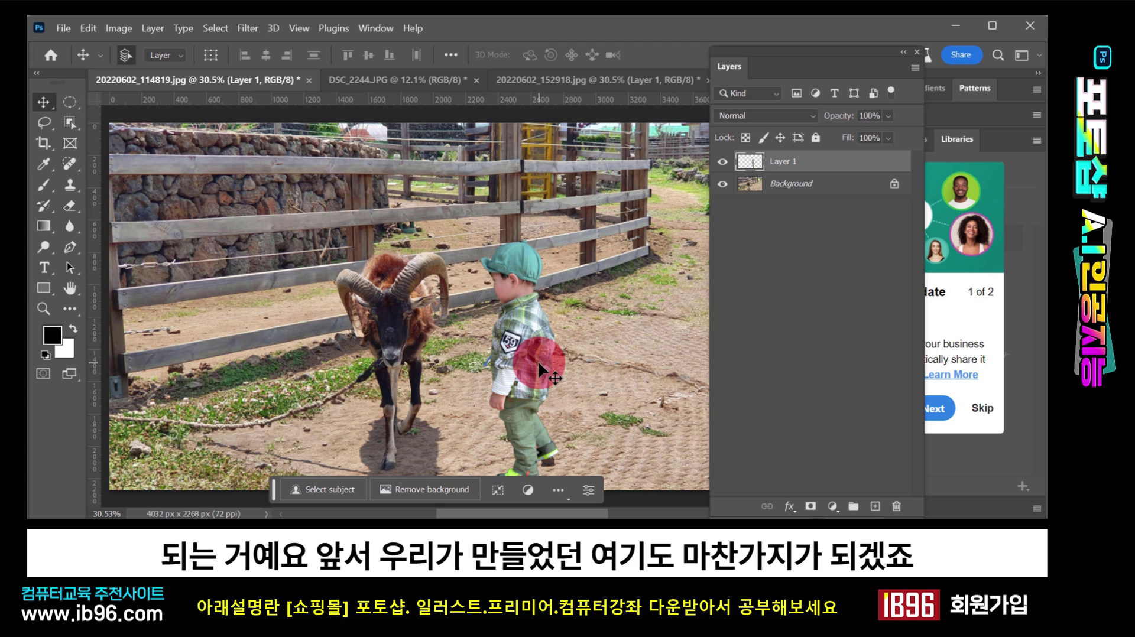
mouse_move(510, 340)
left_mouse_down()
mouse_move(541, 303)
mouse_move(520, 330)
left_mouse_up()
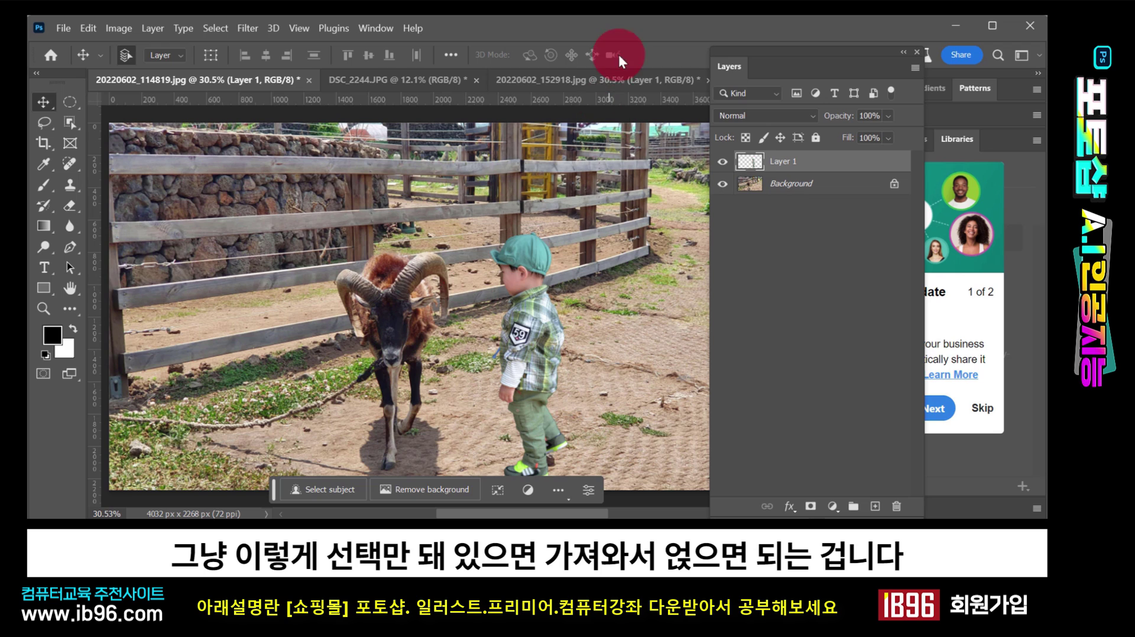
left_click(606, 81)
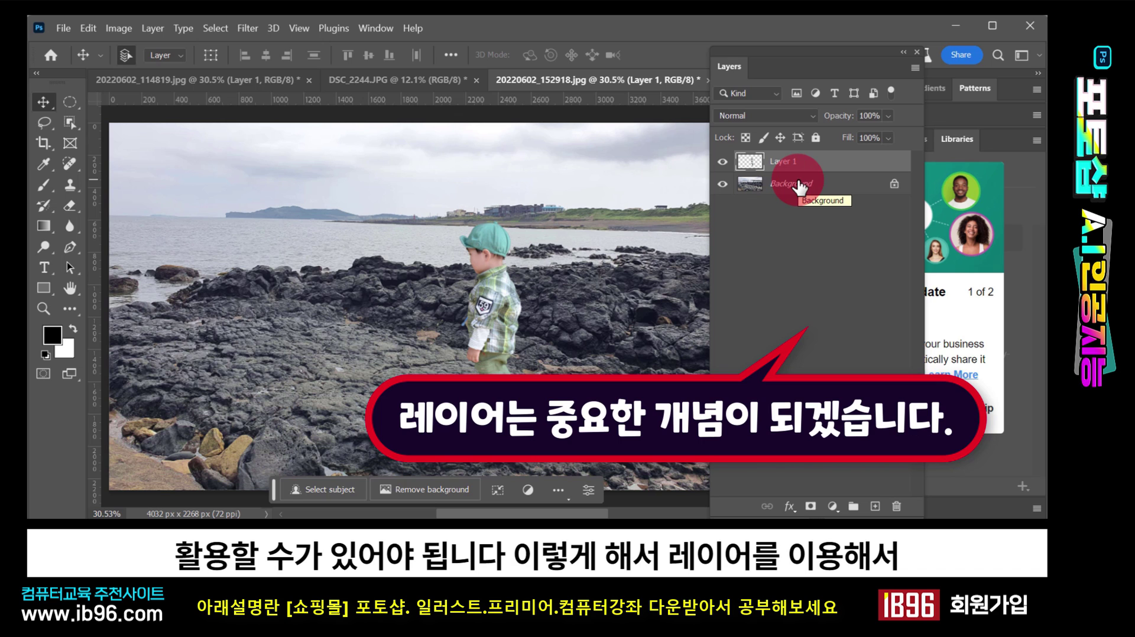
left_click_drag(446, 278, 472, 296)
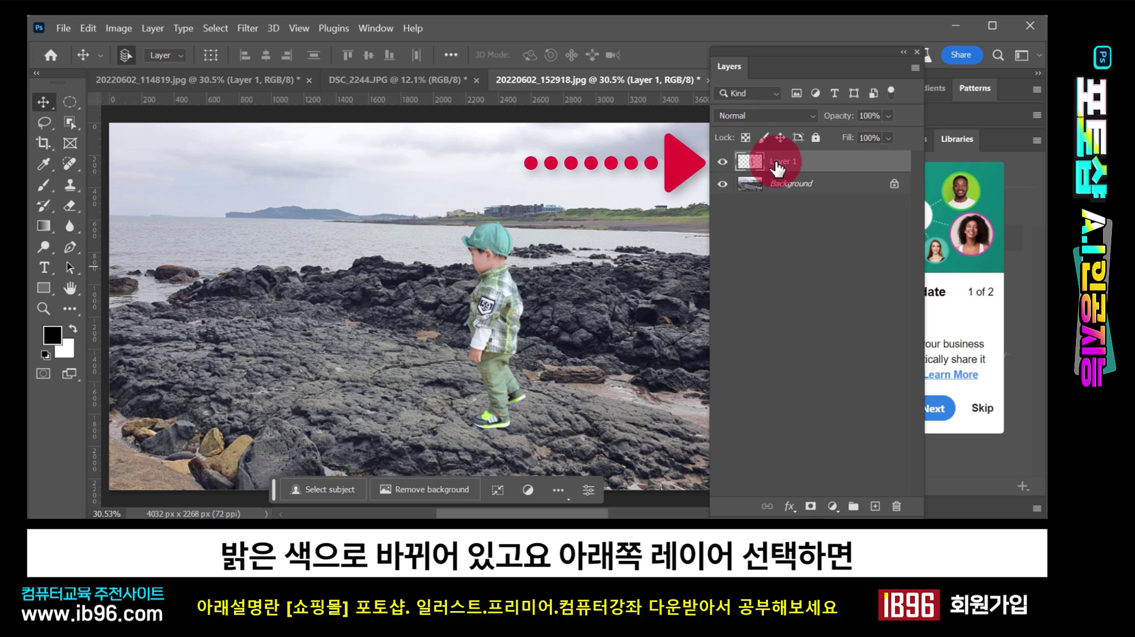
- Switch the active layer between Background and Layer 1, ending on Layer 1, and look at the source photo DSC_2244.JPG before returning
left_click(843, 194)
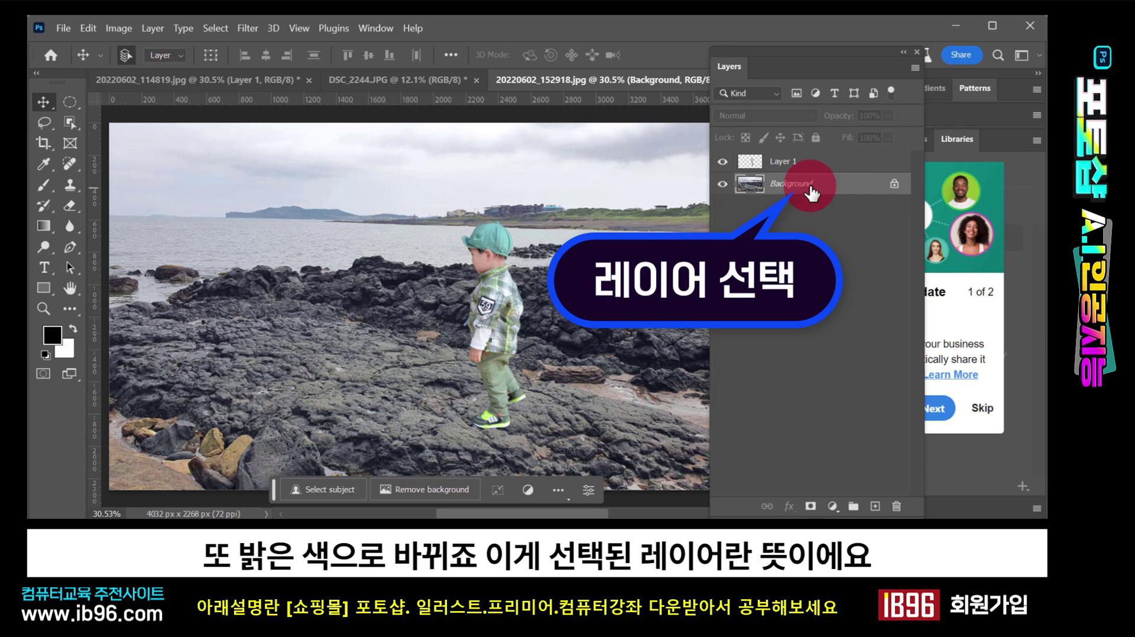
left_click(814, 160)
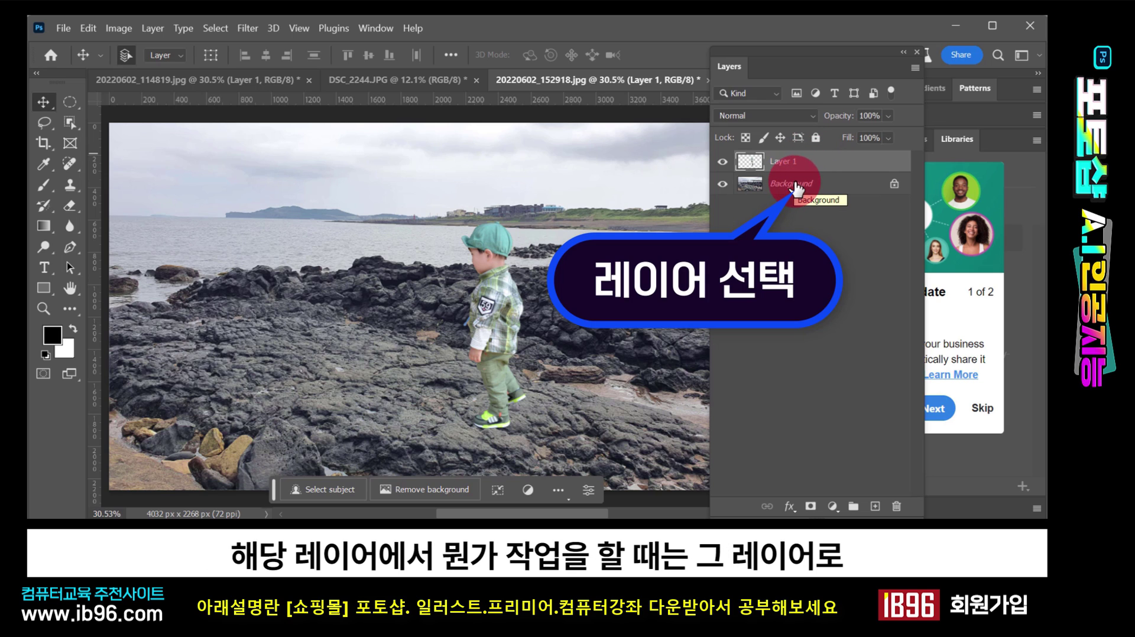
left_click(809, 187)
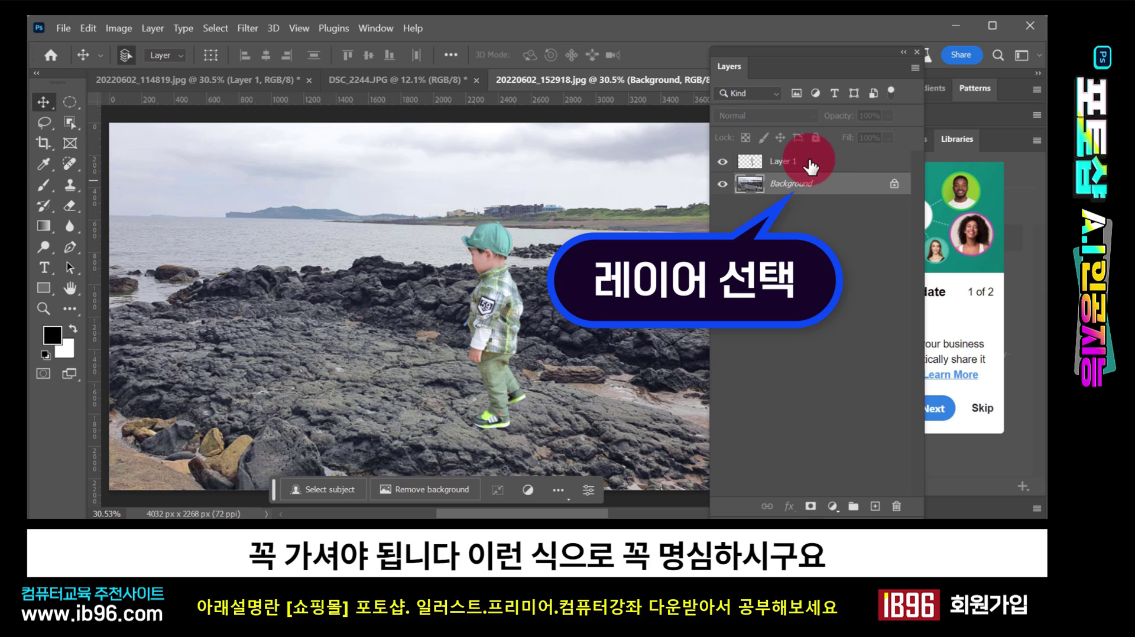
left_click(809, 167)
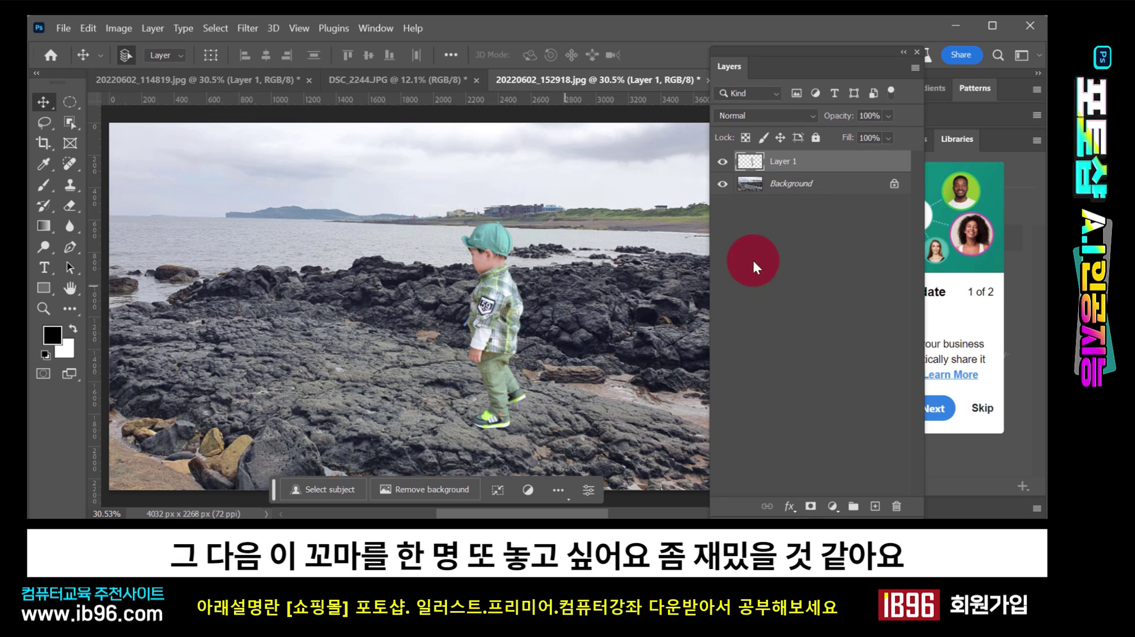
left_click(445, 79)
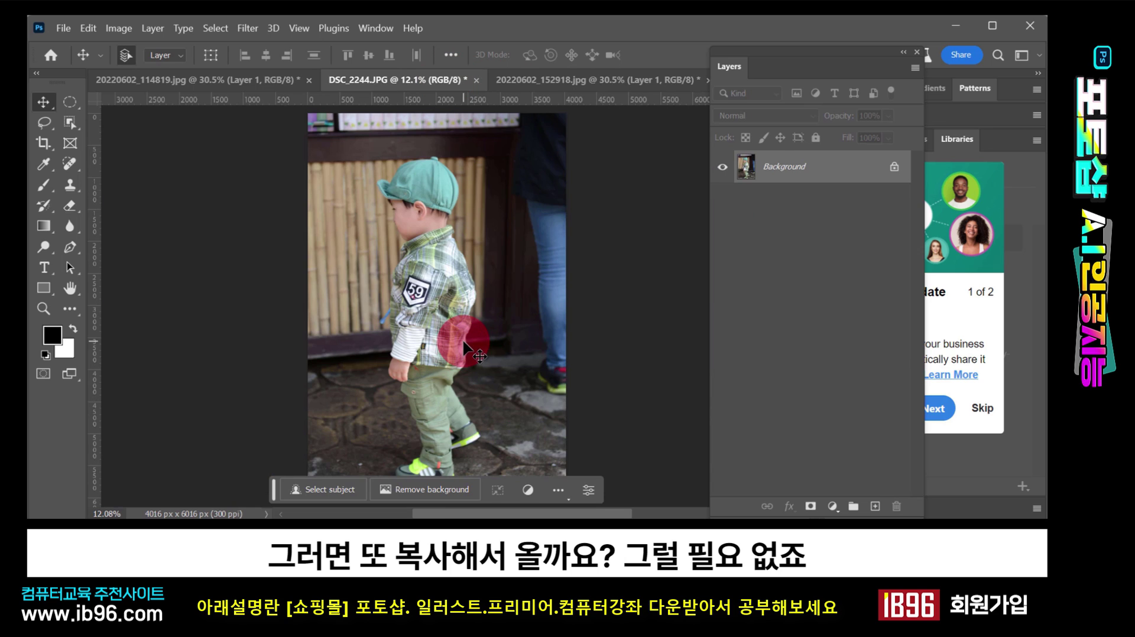
left_click(601, 80)
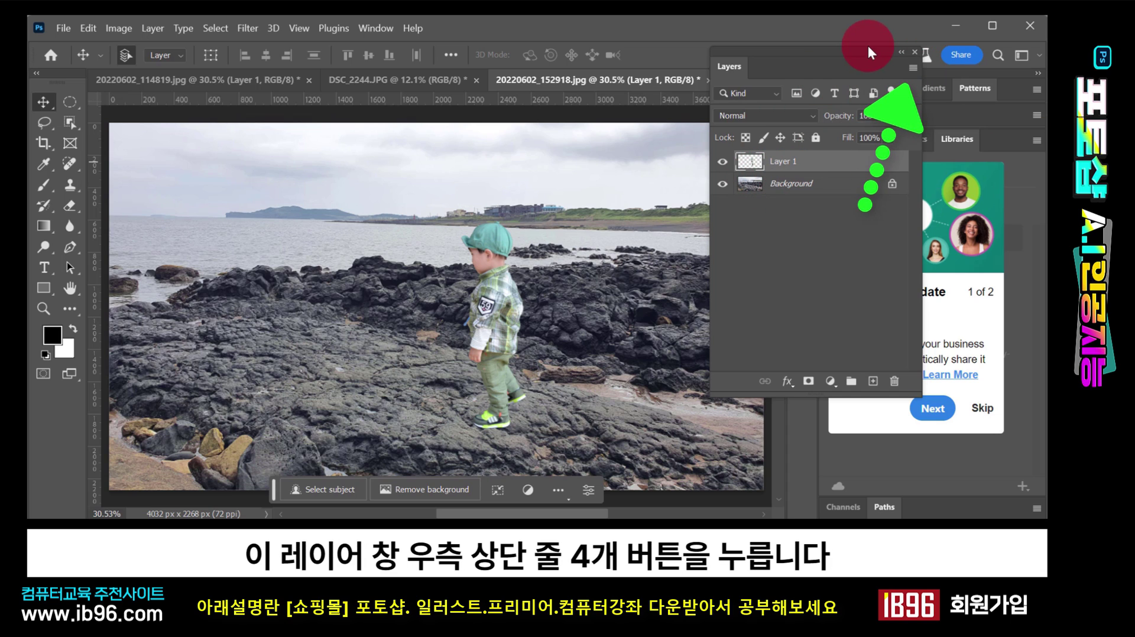
- Set the layer thumbnails to the largest size in the Layers panel options
left_click_drag(868, 48, 854, 53)
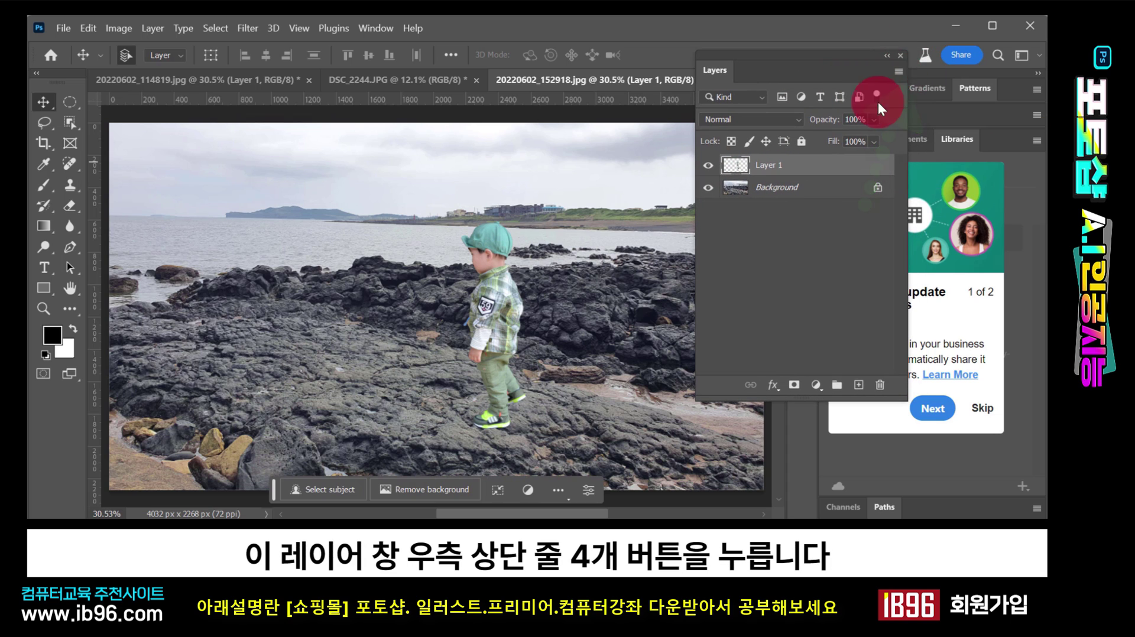
left_click(899, 71)
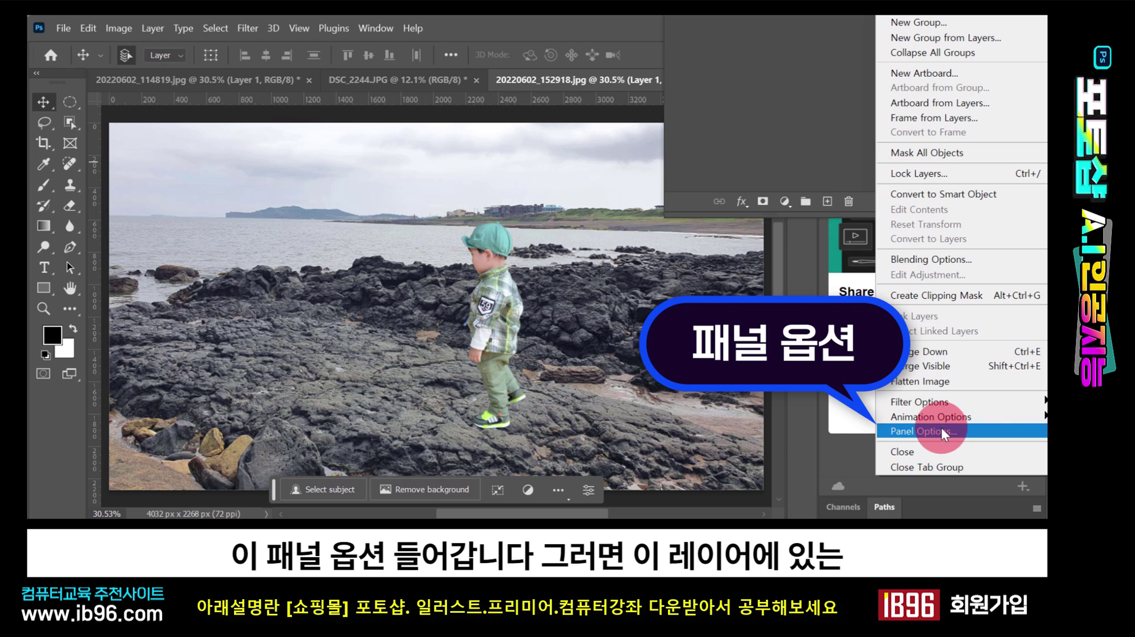
left_click(941, 431)
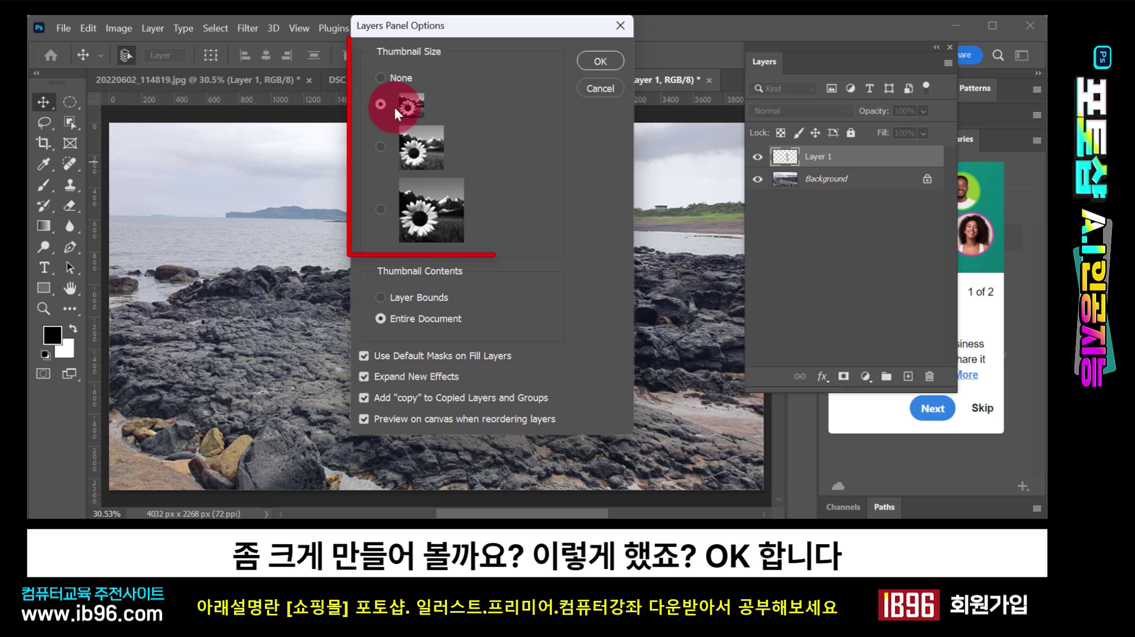
left_click(381, 210)
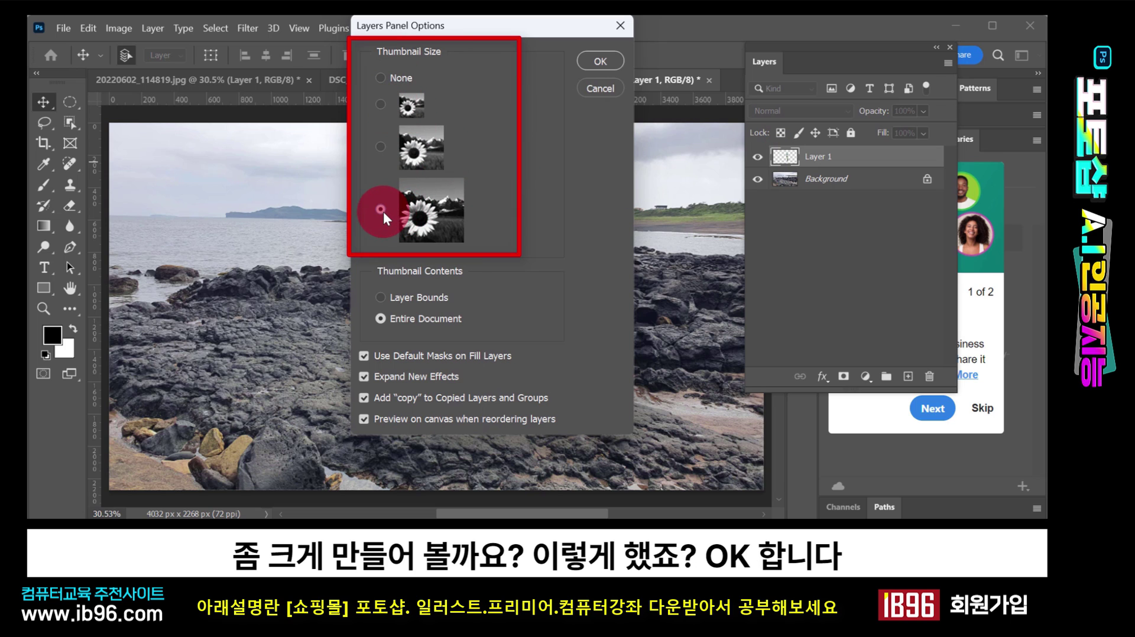
left_click(598, 61)
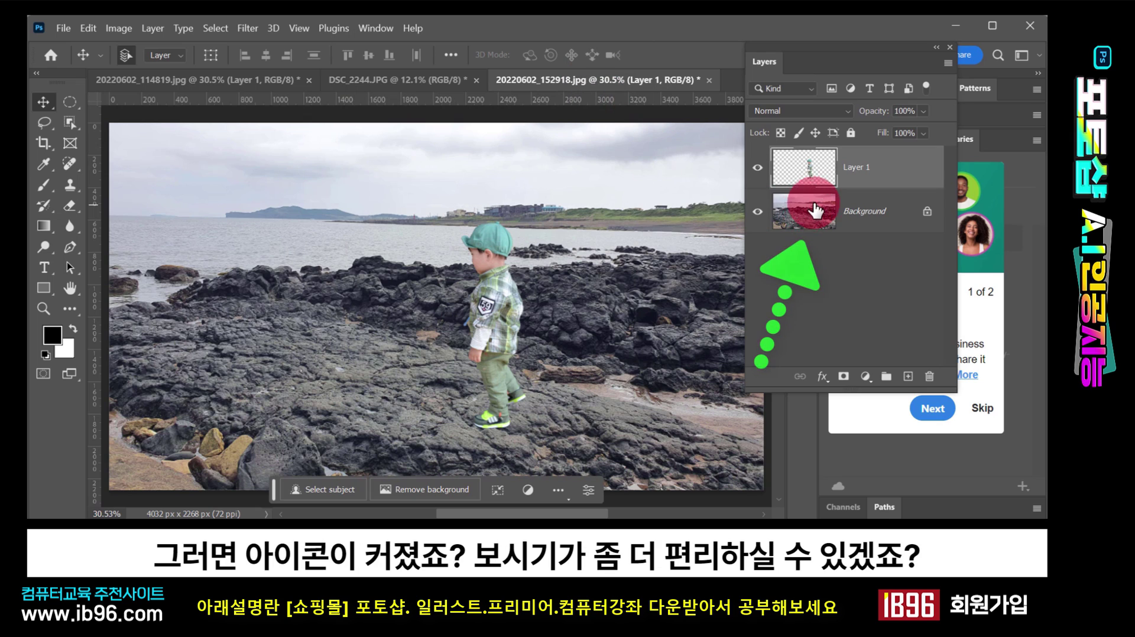
- Reposition the floating Layers panel over the right part of the seaside image, clear of the boy
left_click_drag(821, 52, 715, 127)
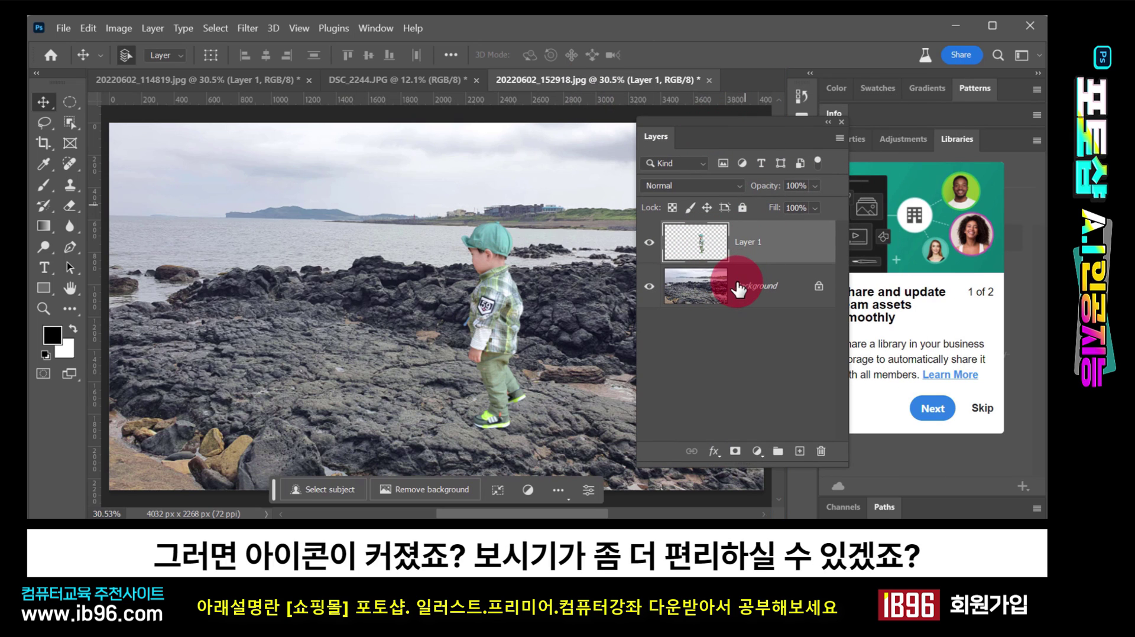
left_click_drag(768, 315, 771, 339)
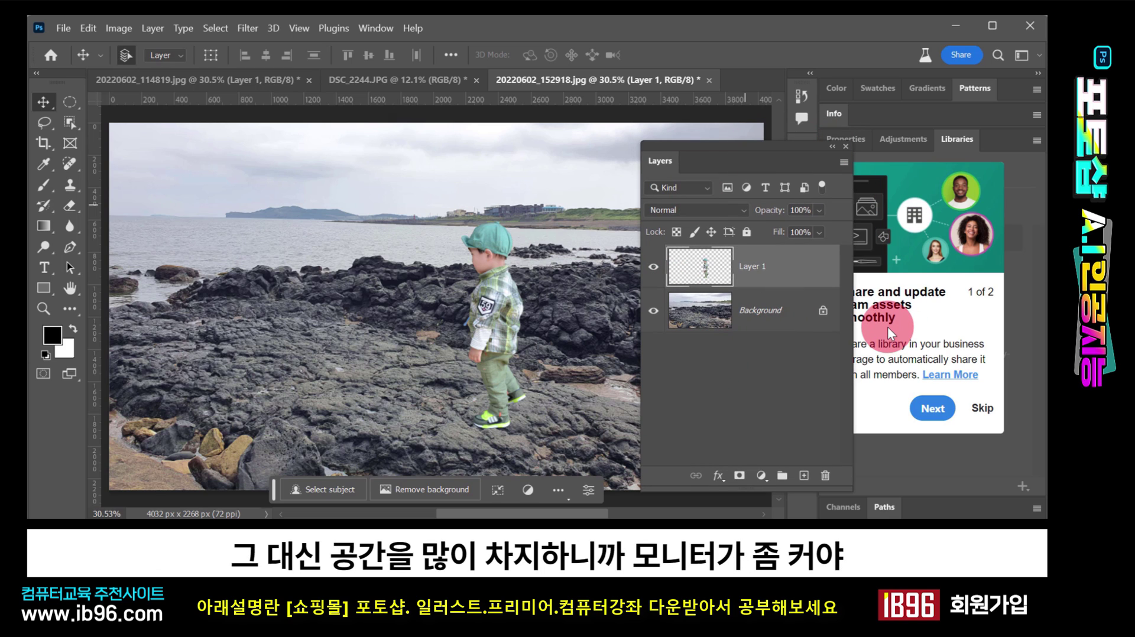
left_click_drag(705, 143, 740, 125)
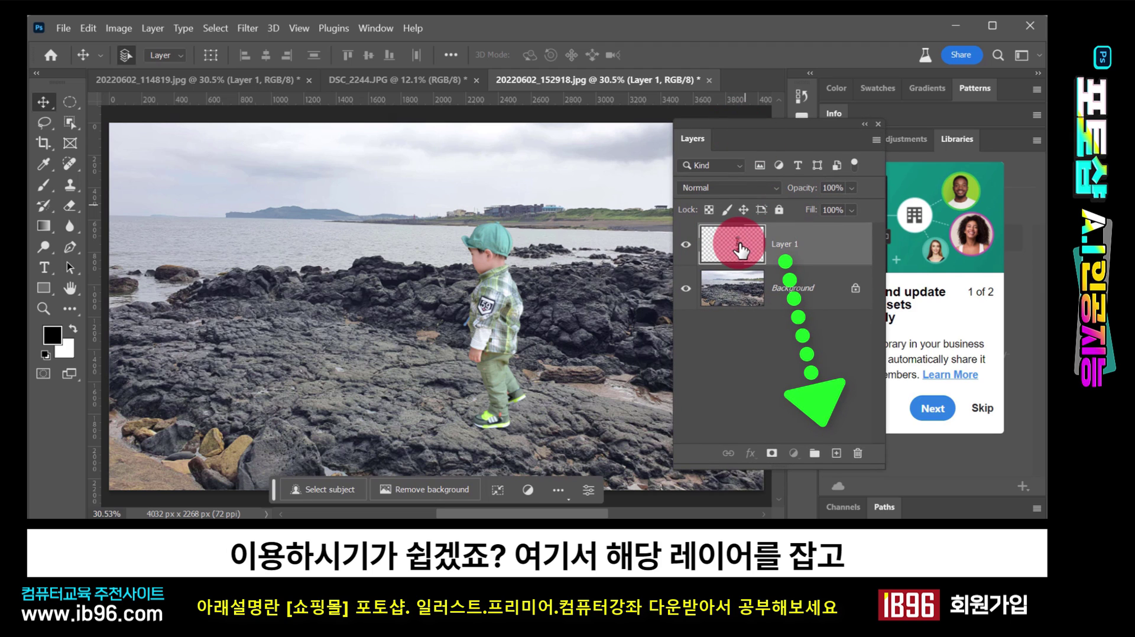
- Duplicate Layer 1 and use the Move tool to place the copied boy left of and slightly above the original
mouse_move(740, 251)
left_mouse_down()
mouse_move(795, 267)
mouse_move(816, 308)
mouse_move(820, 391)
mouse_move(841, 447)
mouse_move(818, 461)
mouse_move(848, 445)
mouse_move(838, 470)
mouse_move(745, 250)
mouse_move(741, 291)
mouse_move(725, 243)
mouse_move(728, 292)
mouse_move(721, 245)
left_mouse_up()
left_click(570, 389)
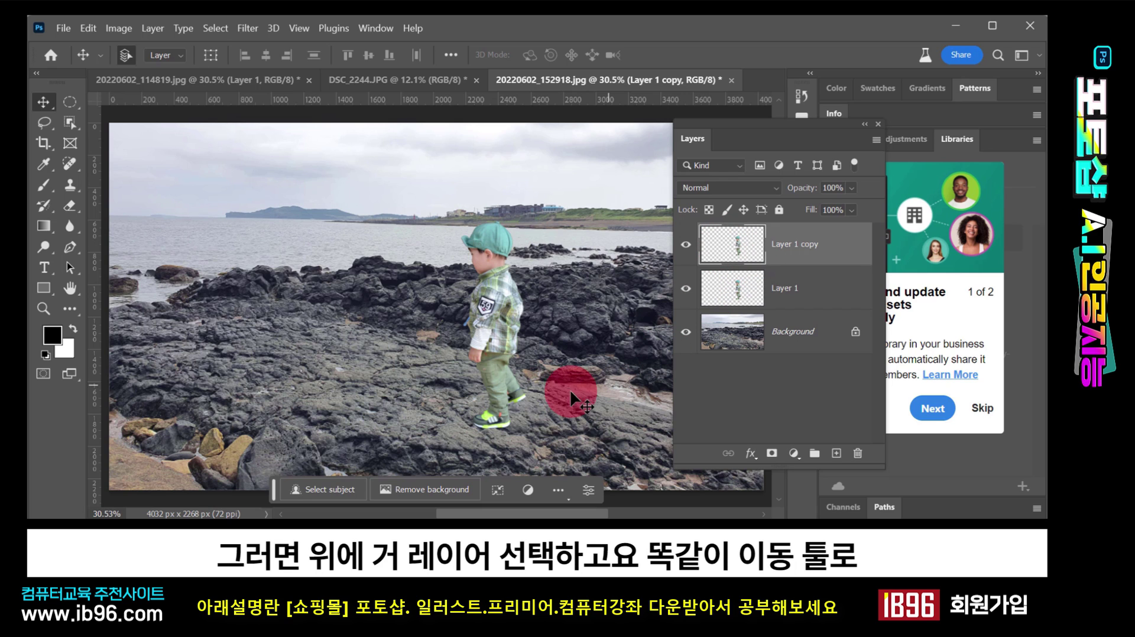
left_click(44, 107)
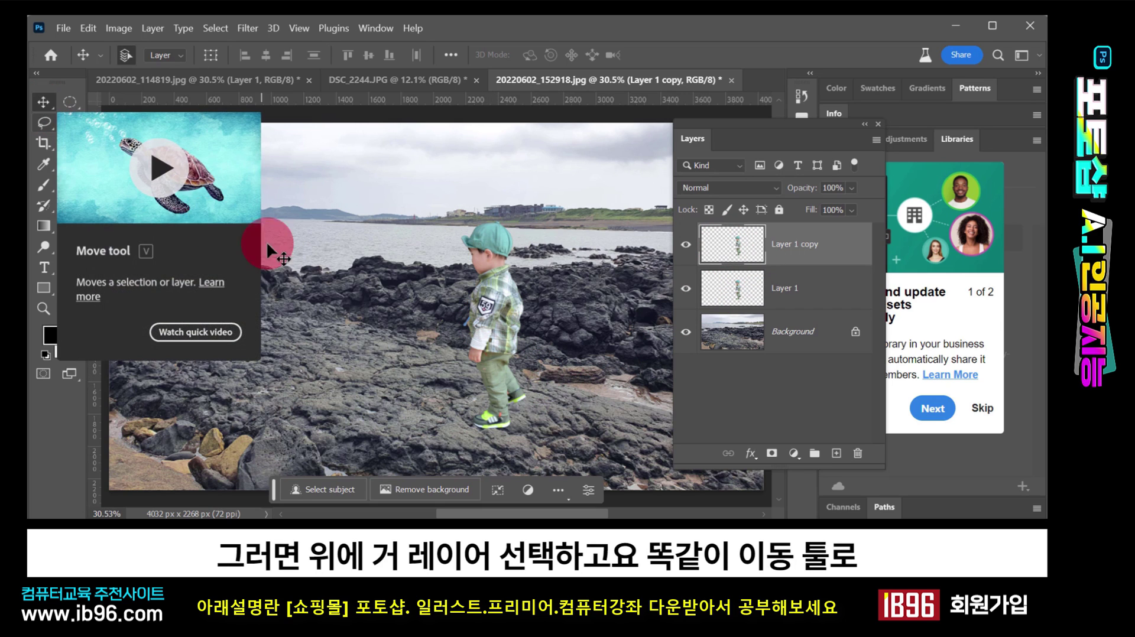
left_click_drag(491, 317, 338, 269)
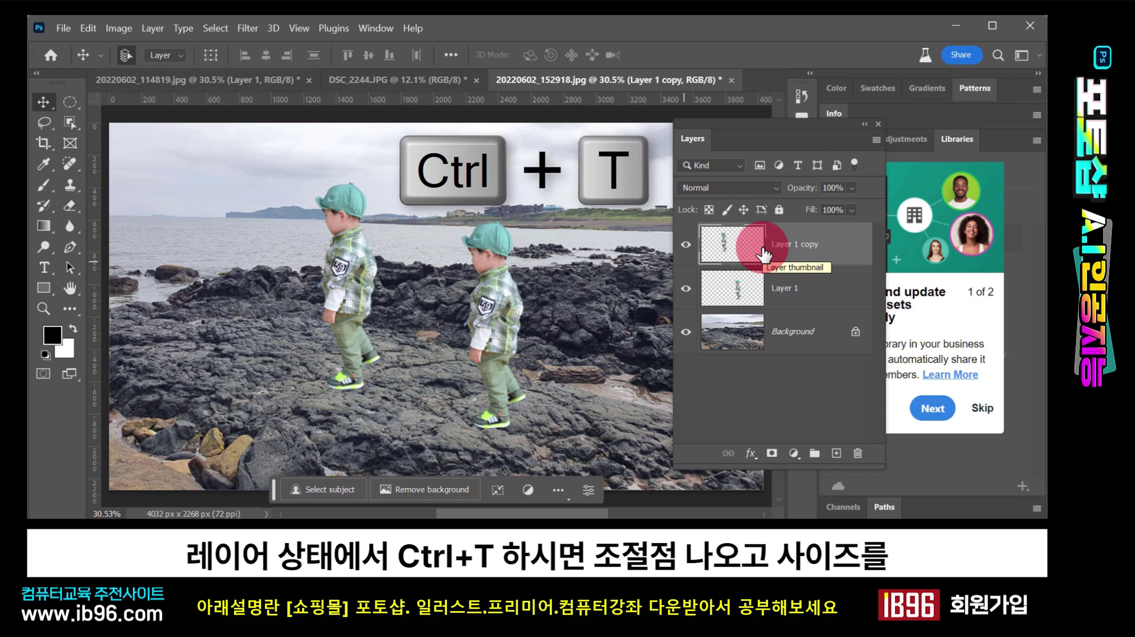
- Use Free Transform to scale the copied boy on Layer 1 copy down slightly, keeping his feet in place
key("ctrl+t")
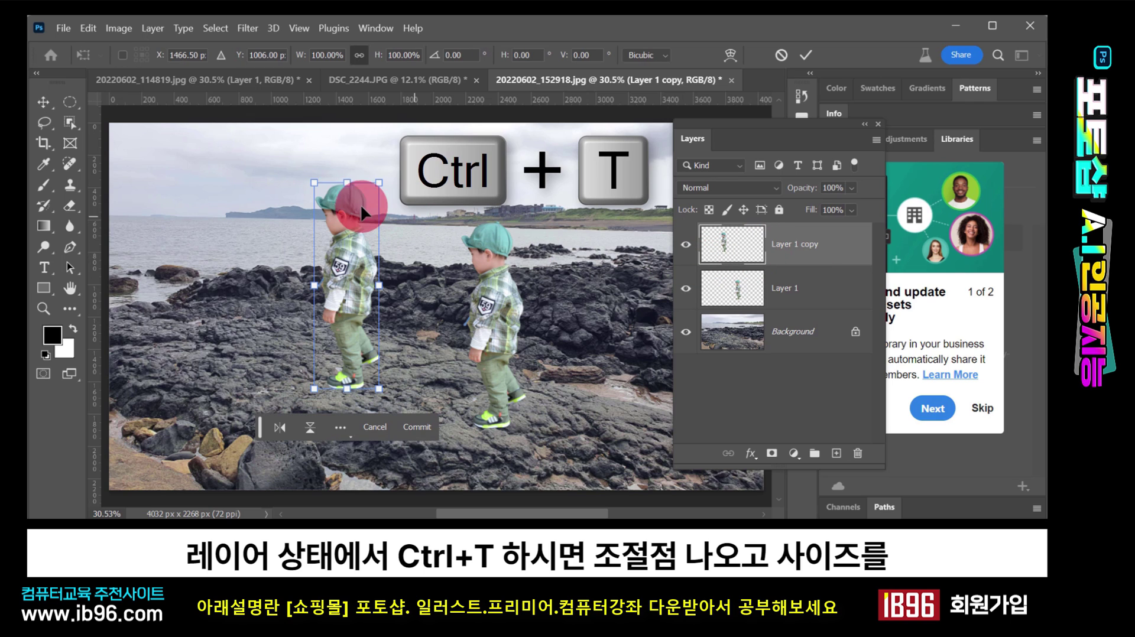
left_click_drag(379, 183, 379, 203)
left_click(747, 341)
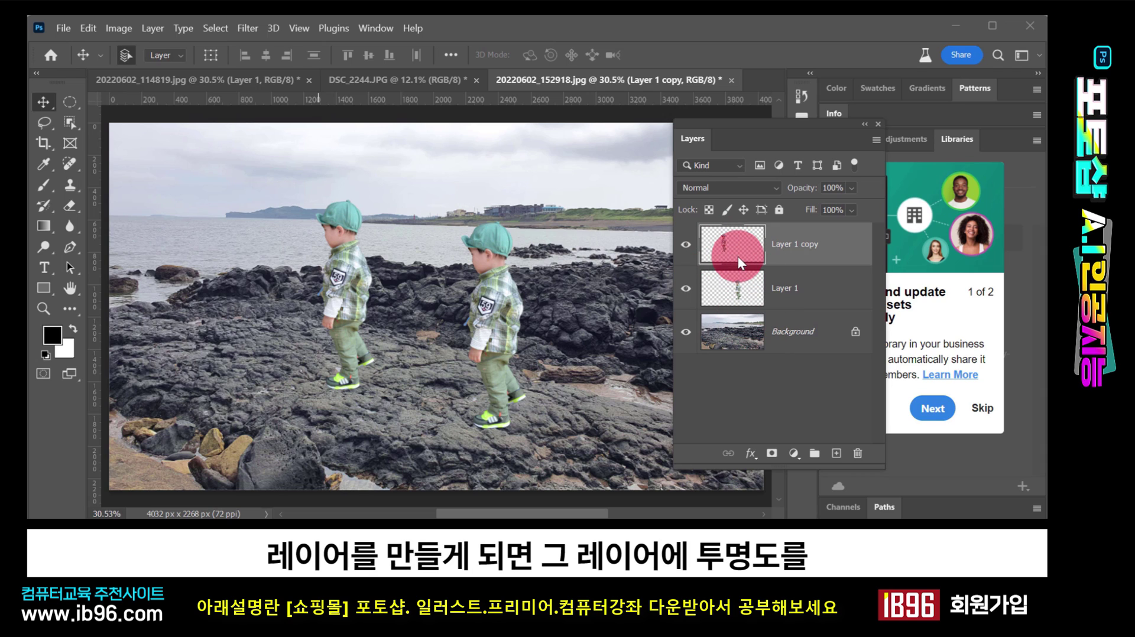
left_click(378, 323)
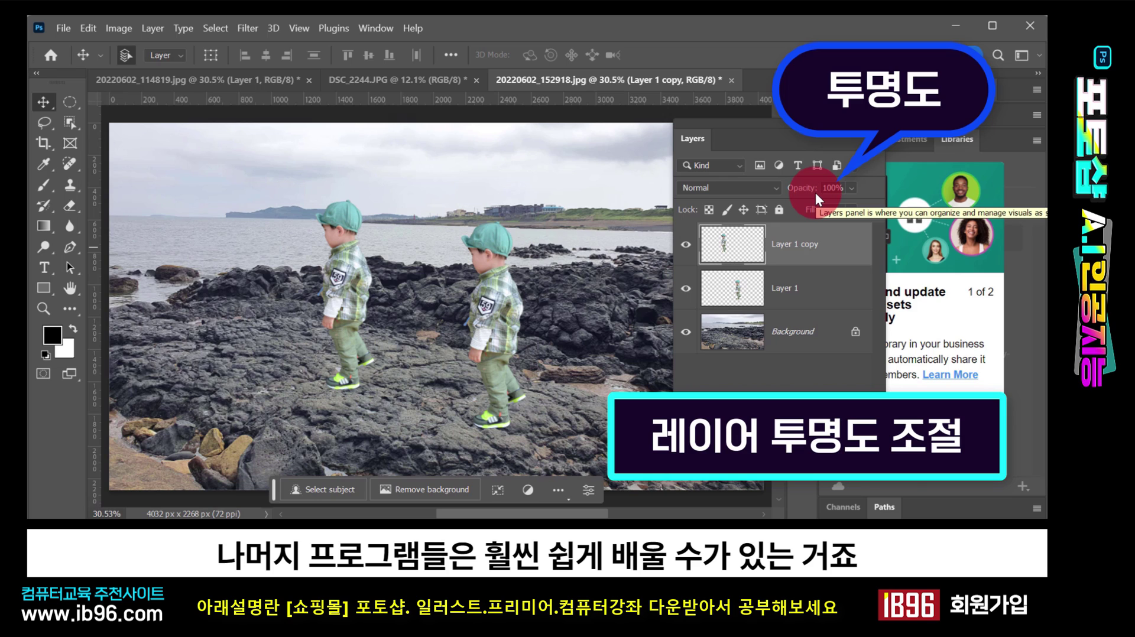
- Lower the opacity of Layer 1 copy to try a semi-transparent boy, and raise it back to full
left_click(853, 188)
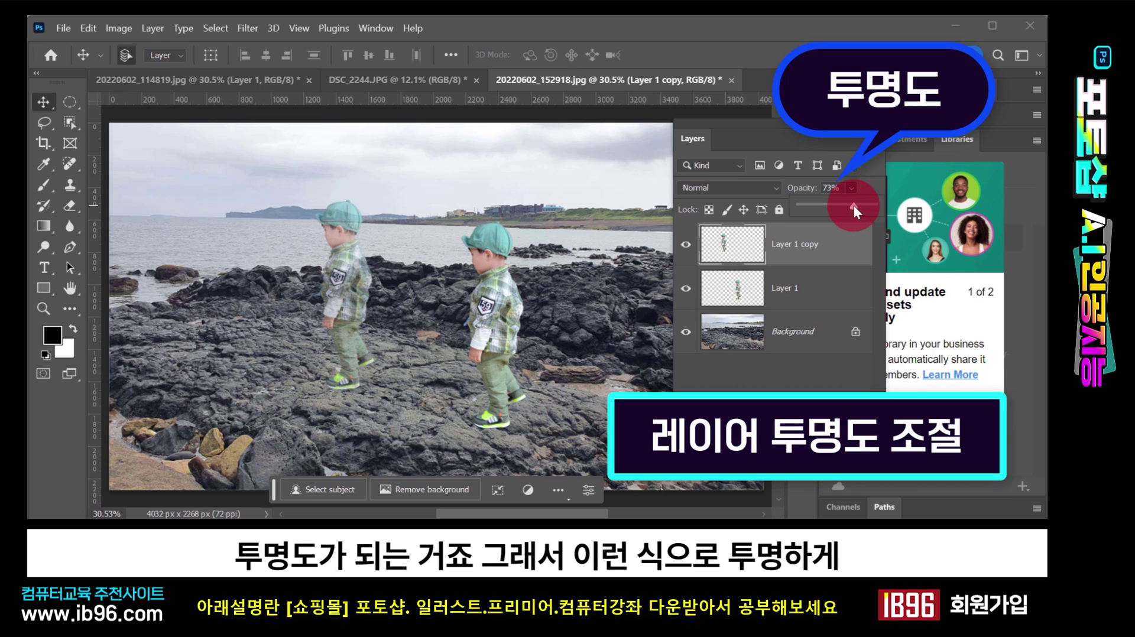
left_click_drag(853, 205, 830, 205)
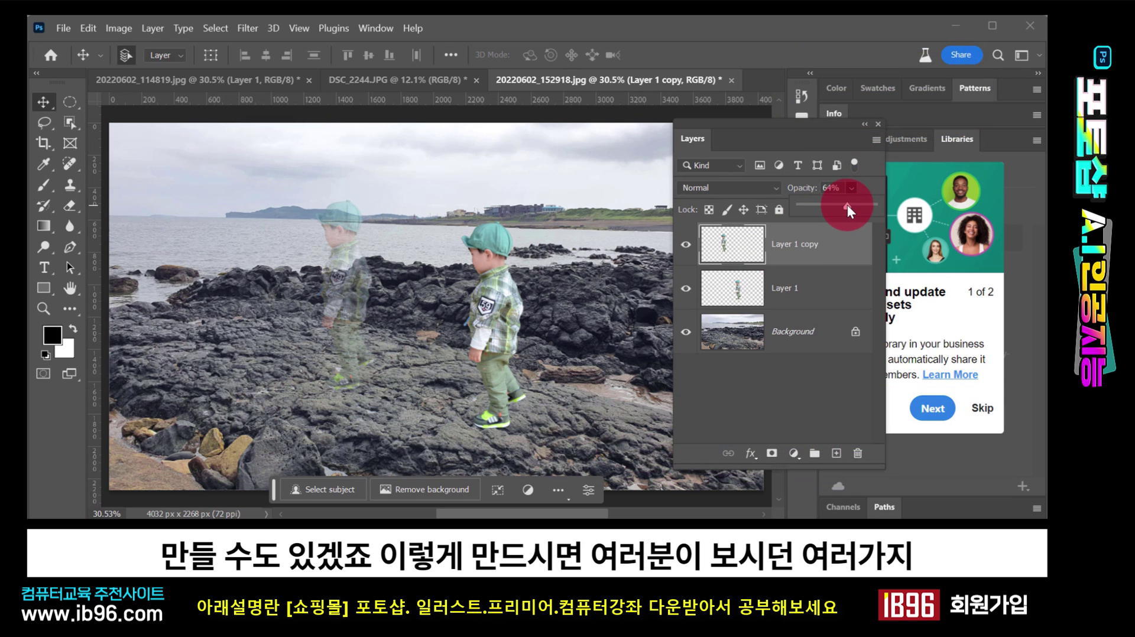
left_click_drag(847, 204, 880, 208)
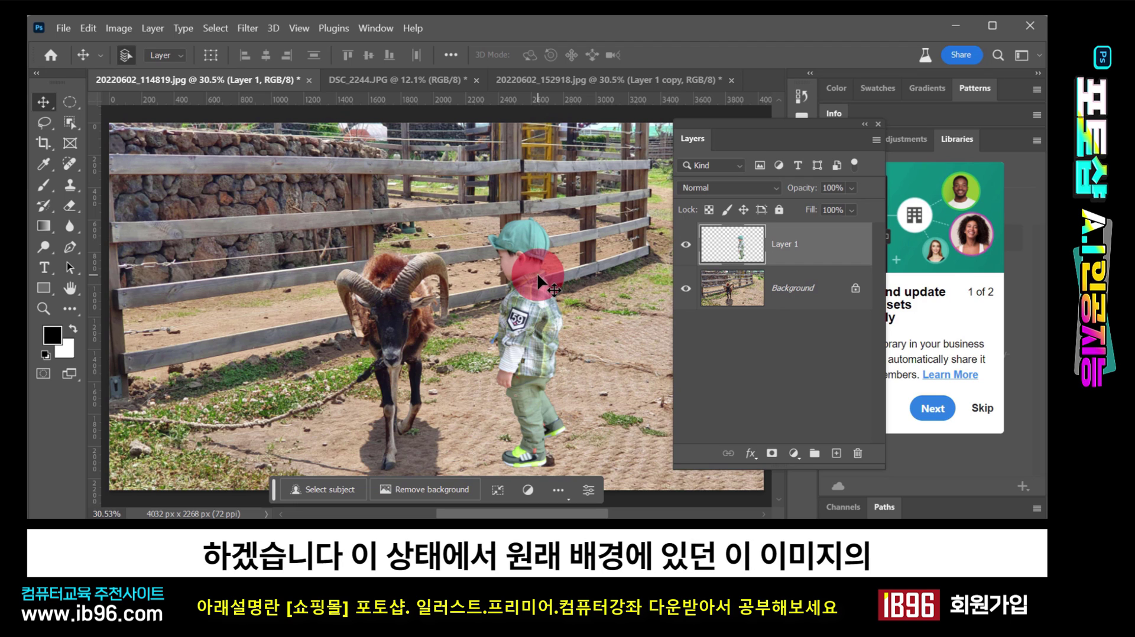
- In 20220602_114819.jpg, darken the boy's Layer 1 with a Curves adjustment, placing a midtone point at input 140, output 121
left_click_drag(534, 280, 541, 280)
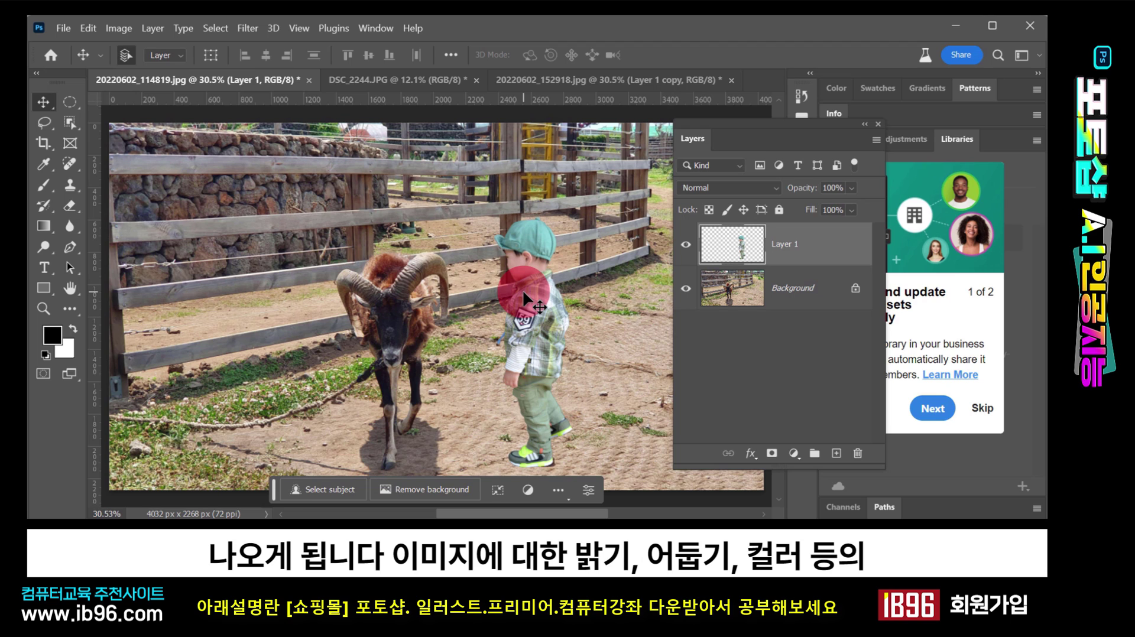
left_click(119, 29)
left_click(149, 67)
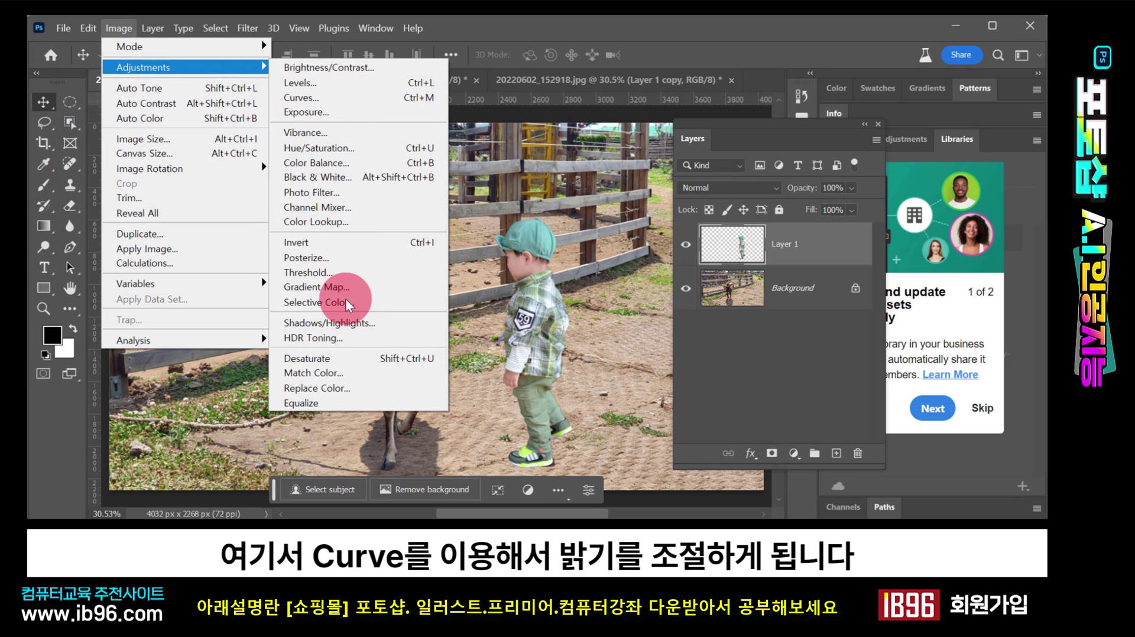
left_click(317, 101)
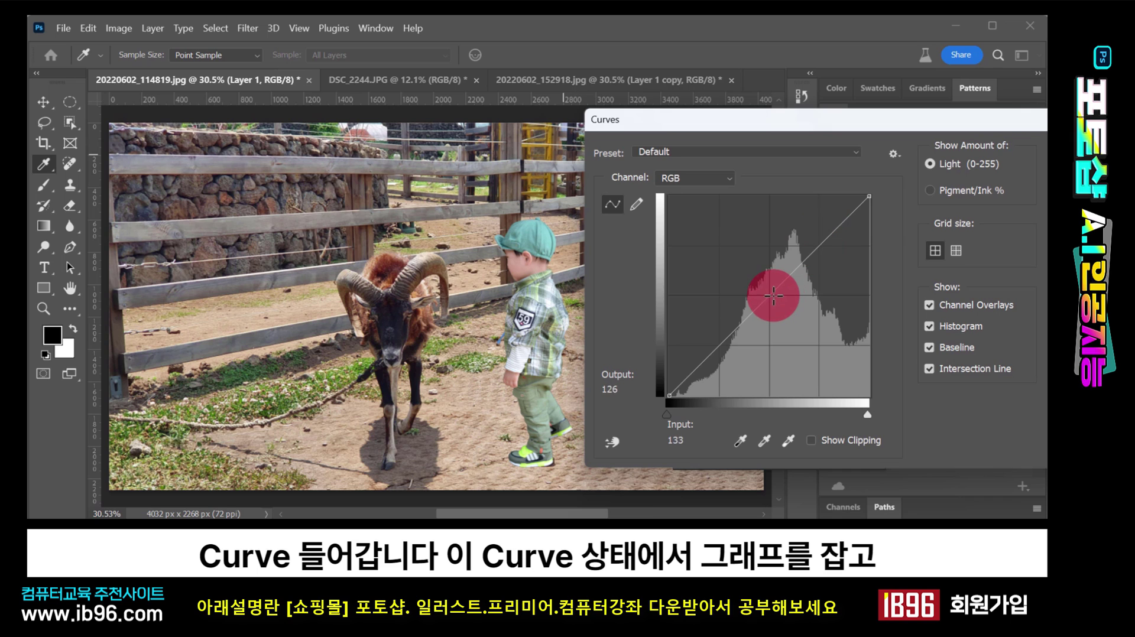
mouse_move(773, 296)
left_mouse_down()
mouse_move(782, 324)
mouse_move(756, 243)
mouse_move(769, 292)
mouse_move(779, 287)
left_mouse_up()
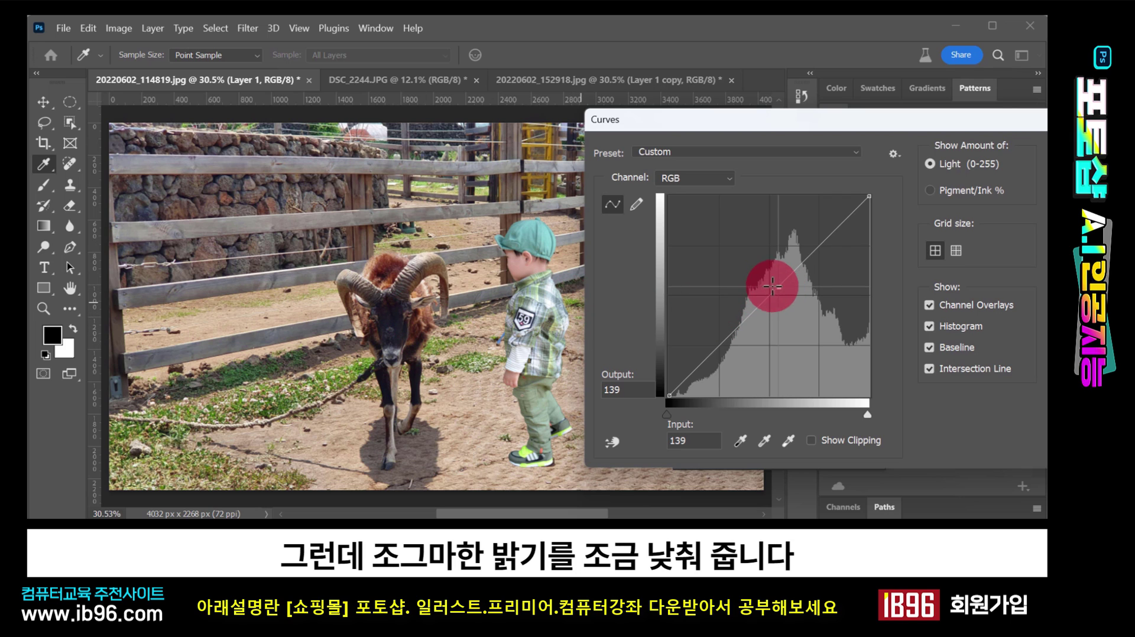
left_click_drag(779, 286, 782, 302)
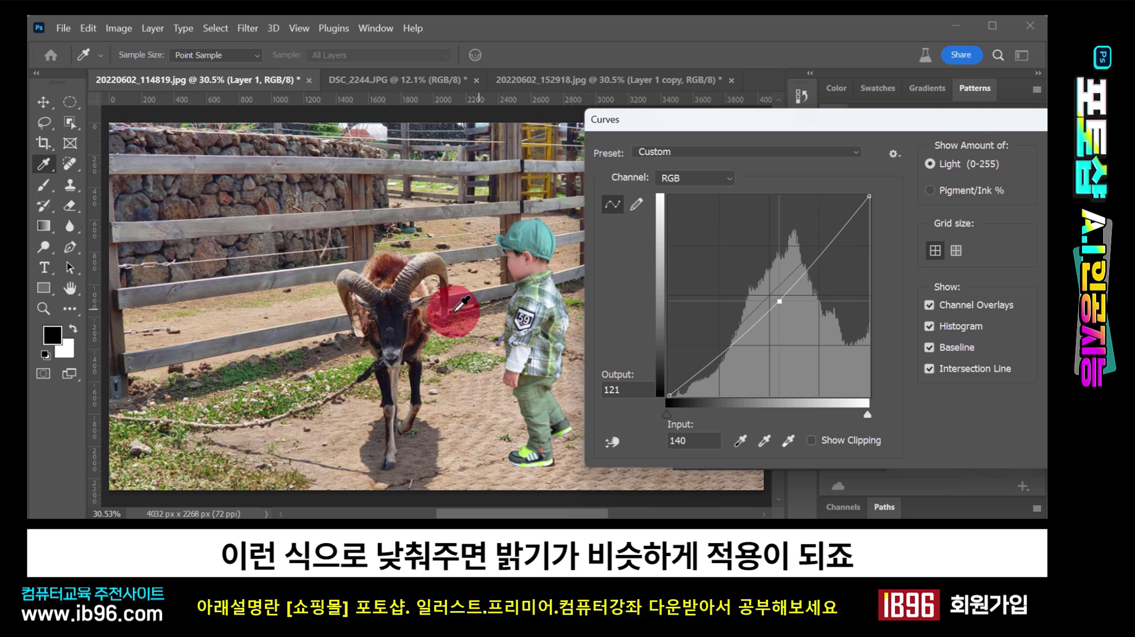
left_click_drag(979, 120, 900, 125)
left_click(984, 161)
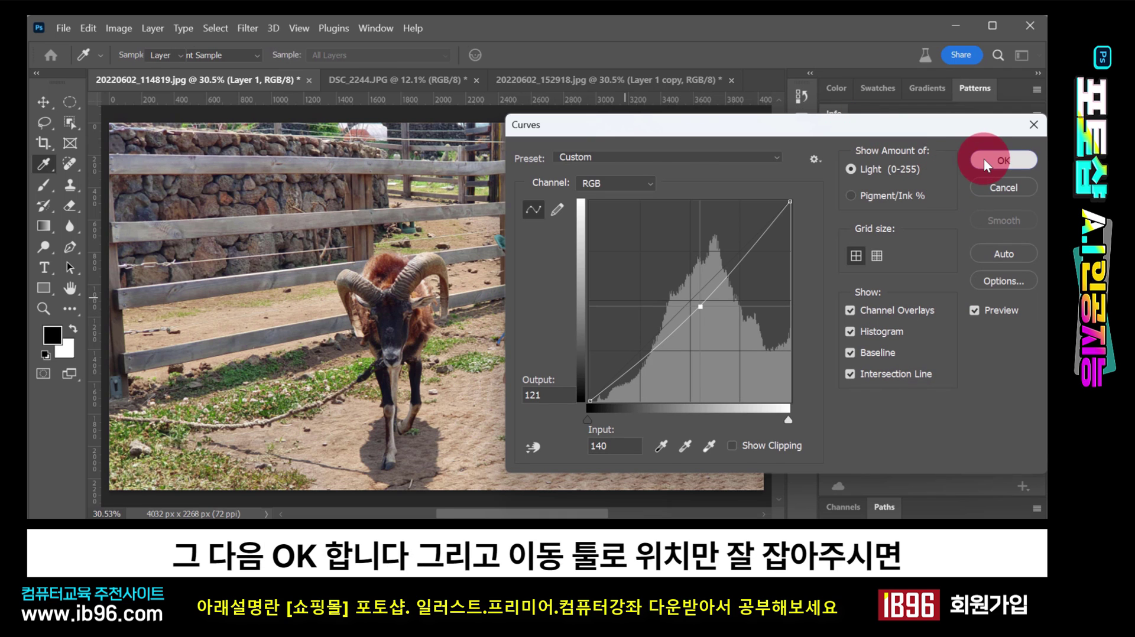
- Use the Move tool to shift the boy slightly left and down, closer to the ram
left_click(46, 107)
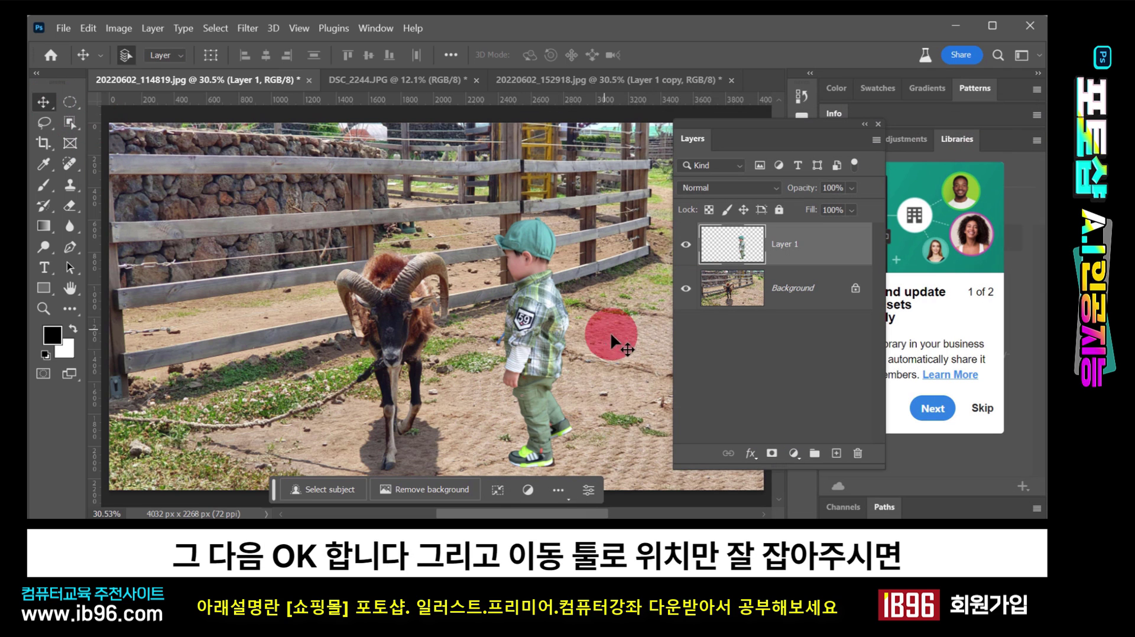
mouse_move(556, 340)
left_mouse_down()
mouse_move(534, 336)
mouse_move(544, 335)
left_mouse_up()
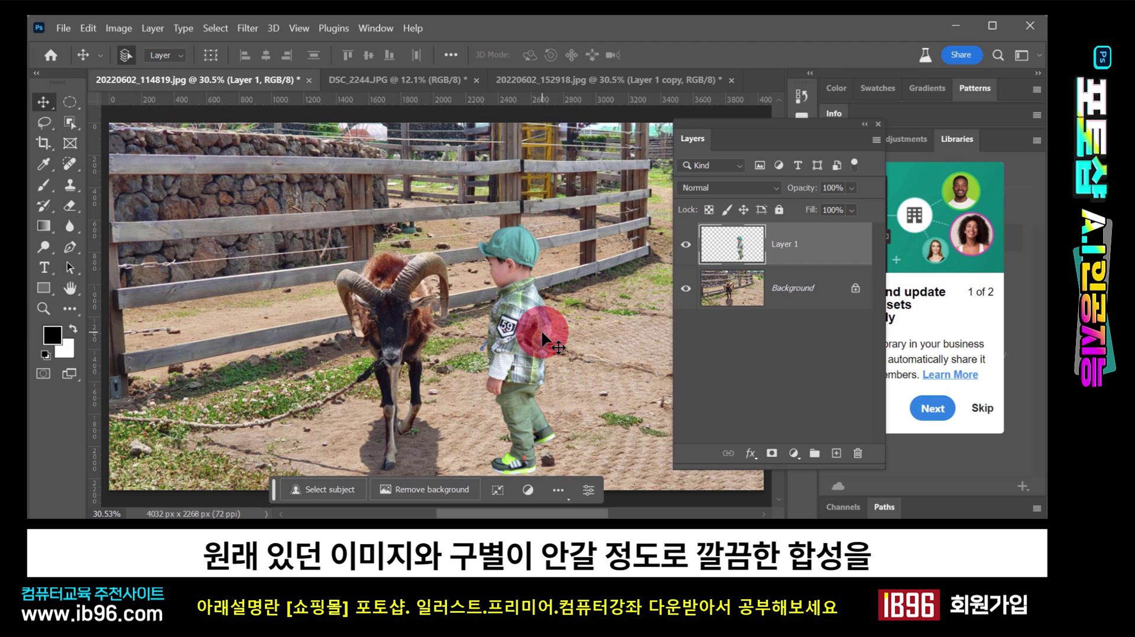
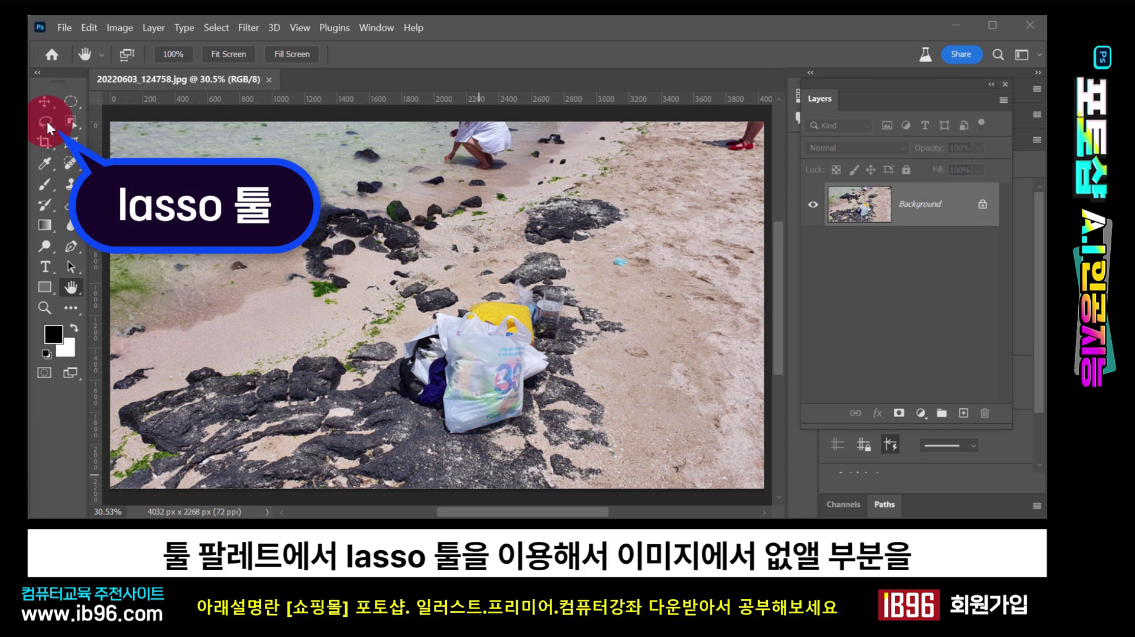
- In 20220603_124758.jpg, outline the bags on the rocks with the Lasso tool and remove them using Generative Fill without a prompt
left_click(47, 122)
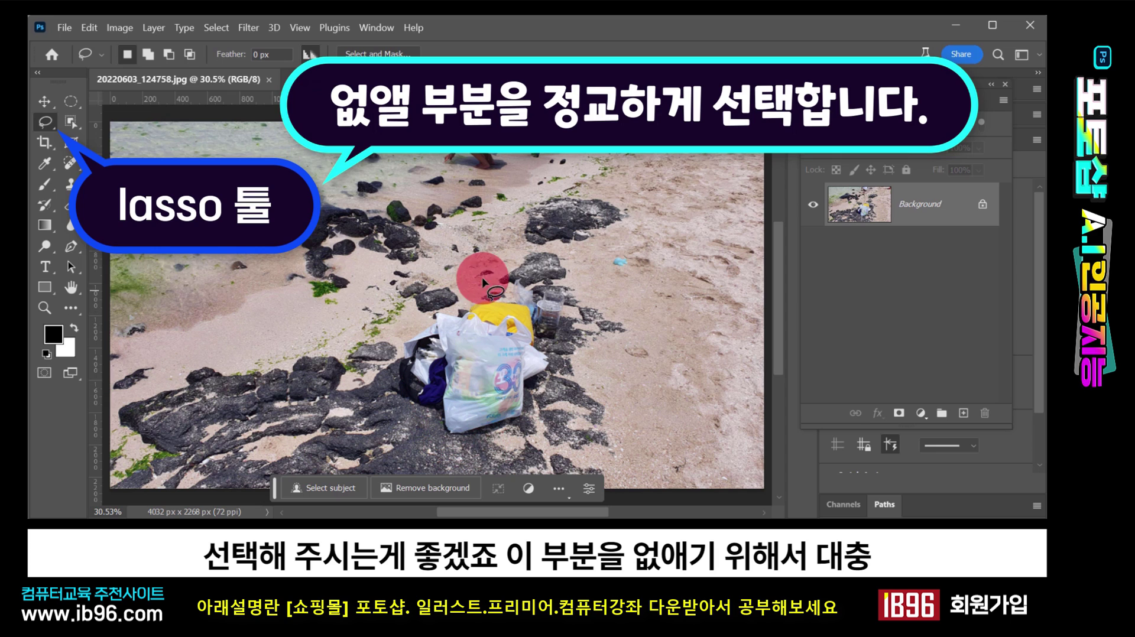
mouse_move(497, 453)
left_mouse_down()
mouse_move(387, 418)
mouse_move(370, 325)
mouse_move(435, 234)
mouse_move(564, 245)
mouse_move(609, 323)
mouse_move(586, 390)
mouse_move(510, 447)
mouse_move(589, 438)
mouse_move(512, 424)
mouse_move(479, 446)
mouse_move(436, 440)
mouse_move(383, 379)
mouse_move(393, 339)
mouse_move(435, 305)
mouse_move(565, 280)
mouse_move(568, 341)
mouse_move(509, 439)
left_mouse_up()
left_click(520, 431)
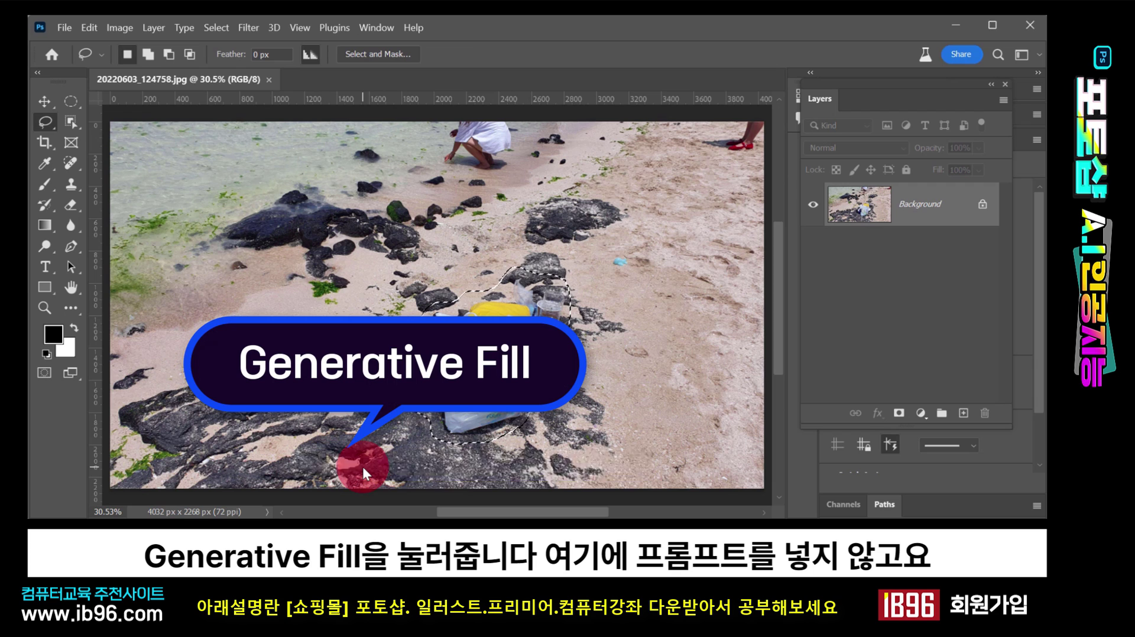
left_click(362, 465)
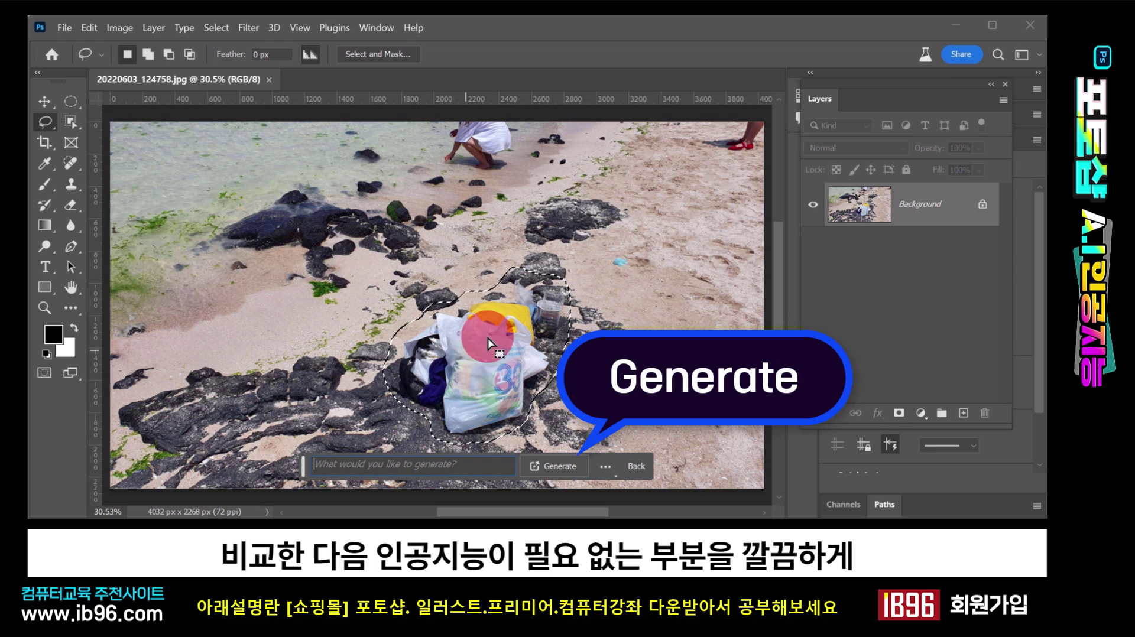
left_click(548, 467)
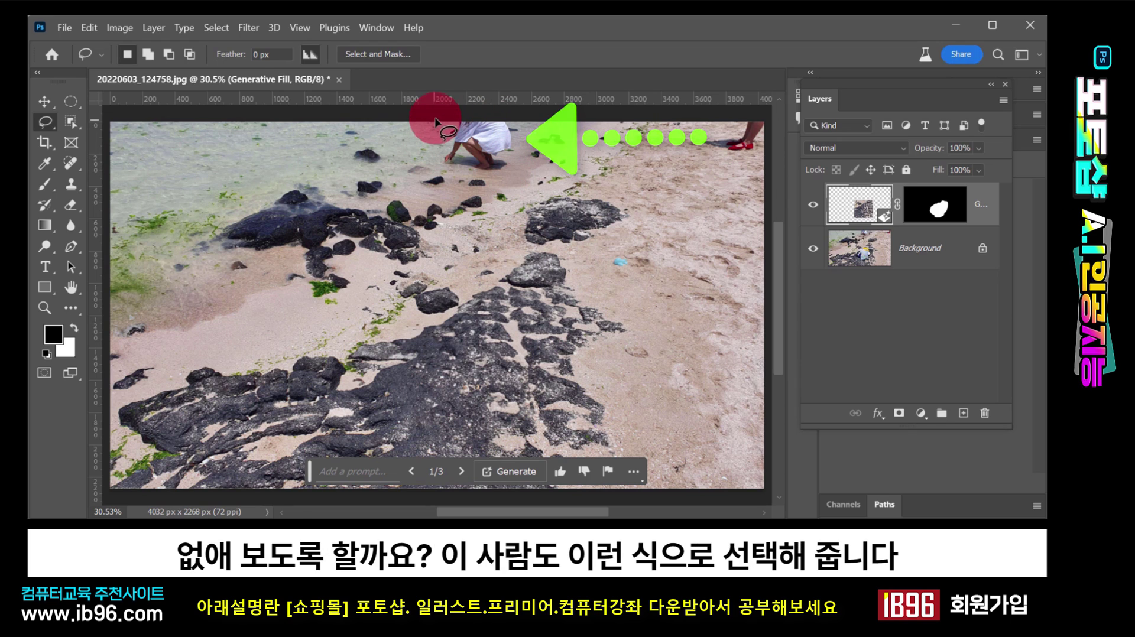
- Lasso the person in white at the water's edge and remove them using Generative Fill without a prompt
mouse_move(443, 119)
left_mouse_down()
mouse_move(441, 169)
mouse_move(475, 174)
mouse_move(503, 172)
mouse_move(522, 146)
mouse_move(520, 122)
left_mouse_up()
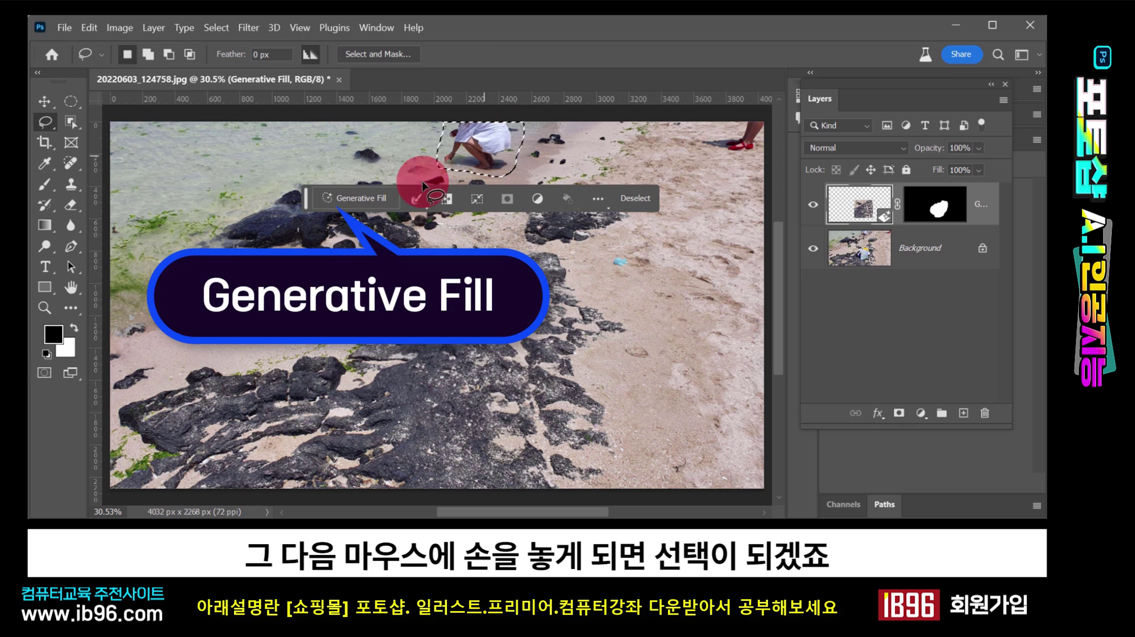
left_click(367, 197)
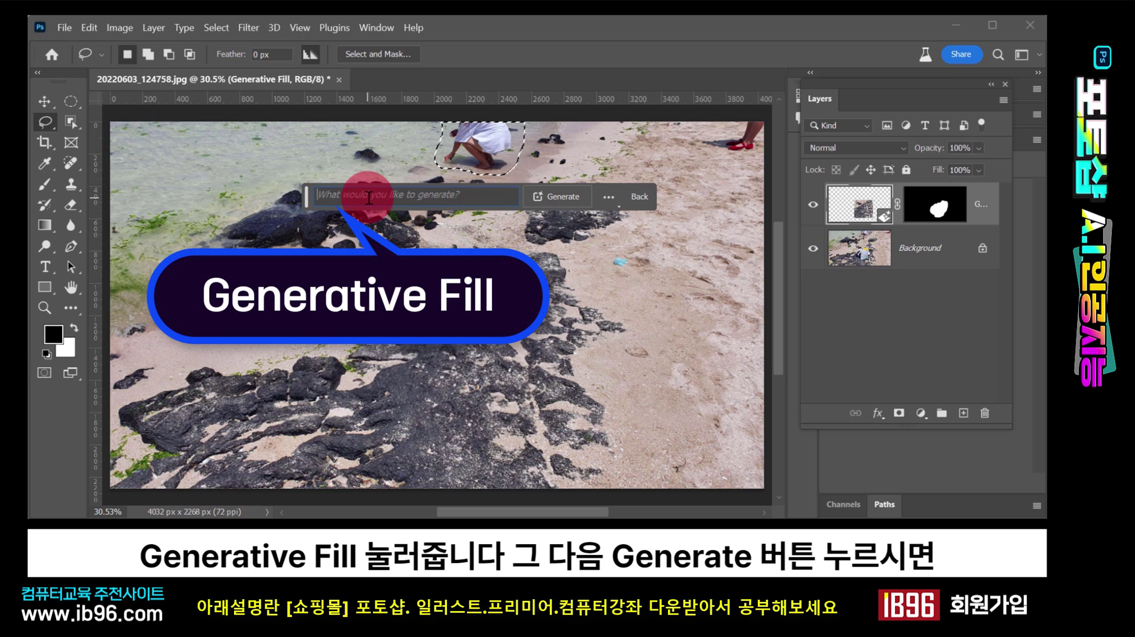
left_click(567, 200)
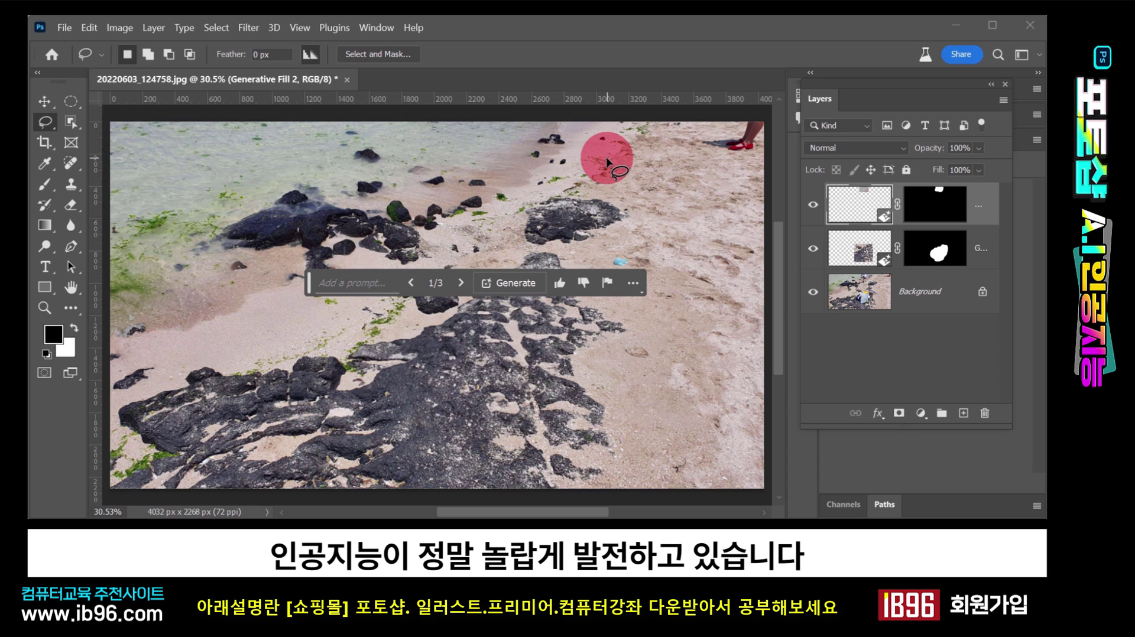
- Lasso the leg with the red shoes on the sand, remove it using Generative Fill without a prompt, and choose the third variation
mouse_move(759, 162)
left_mouse_down()
mouse_move(695, 153)
mouse_move(691, 137)
mouse_move(765, 112)
left_mouse_up()
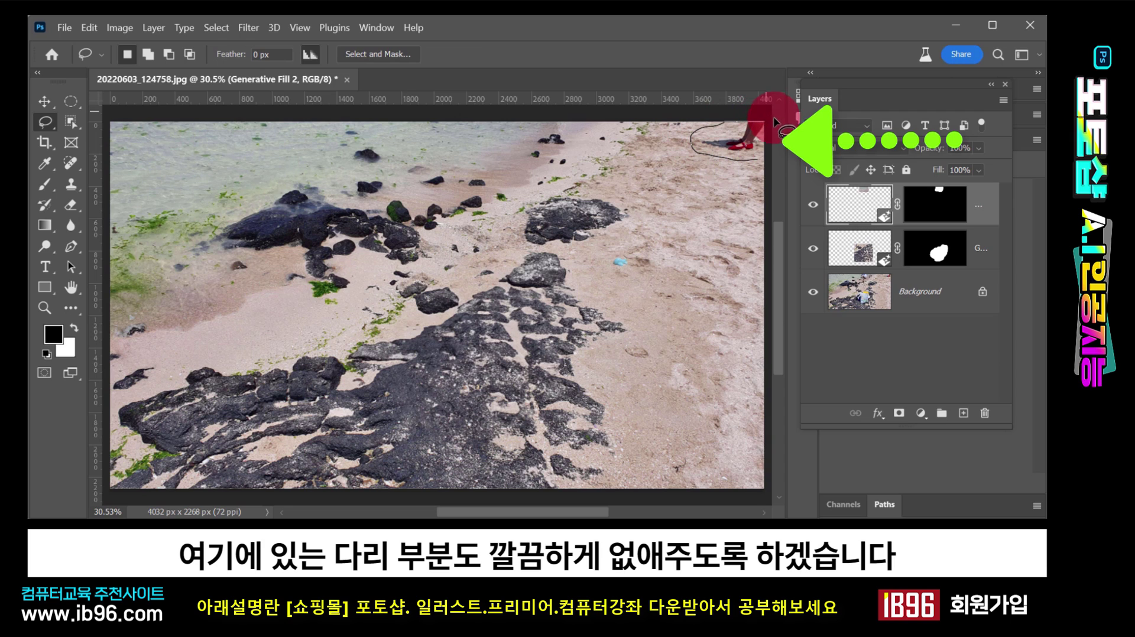
left_click_drag(773, 157, 772, 159)
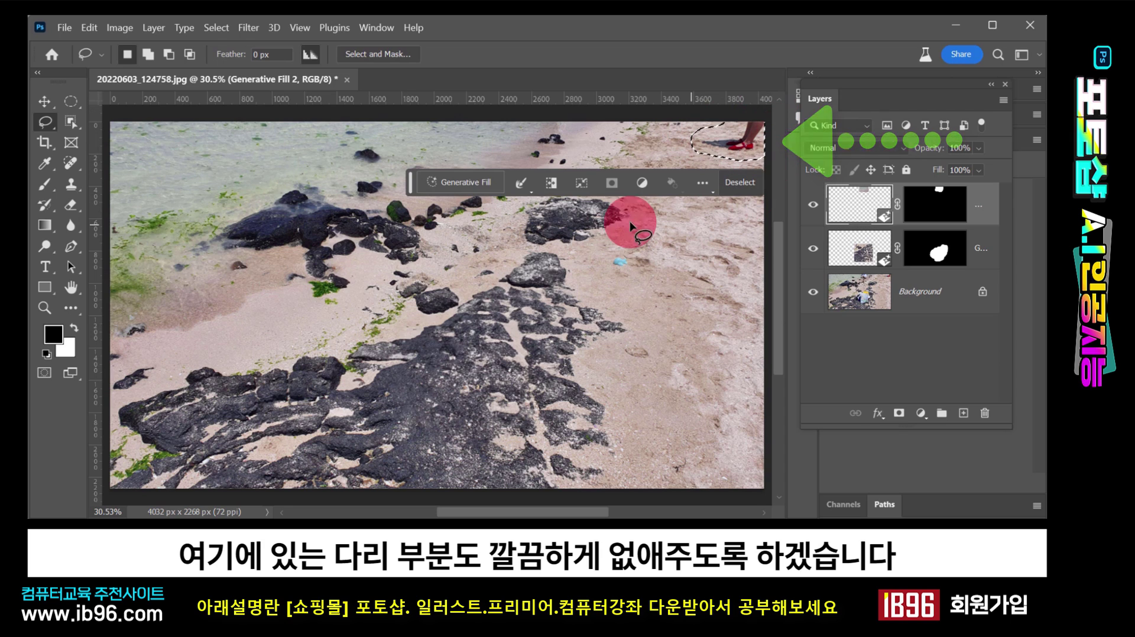
left_click(469, 181)
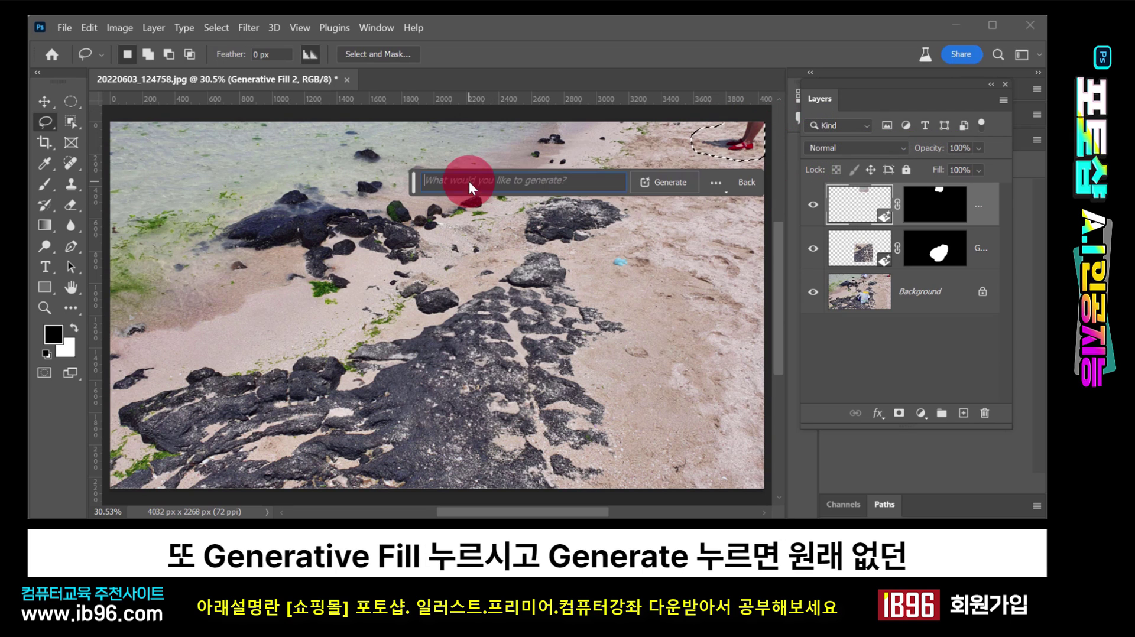
left_click(682, 187)
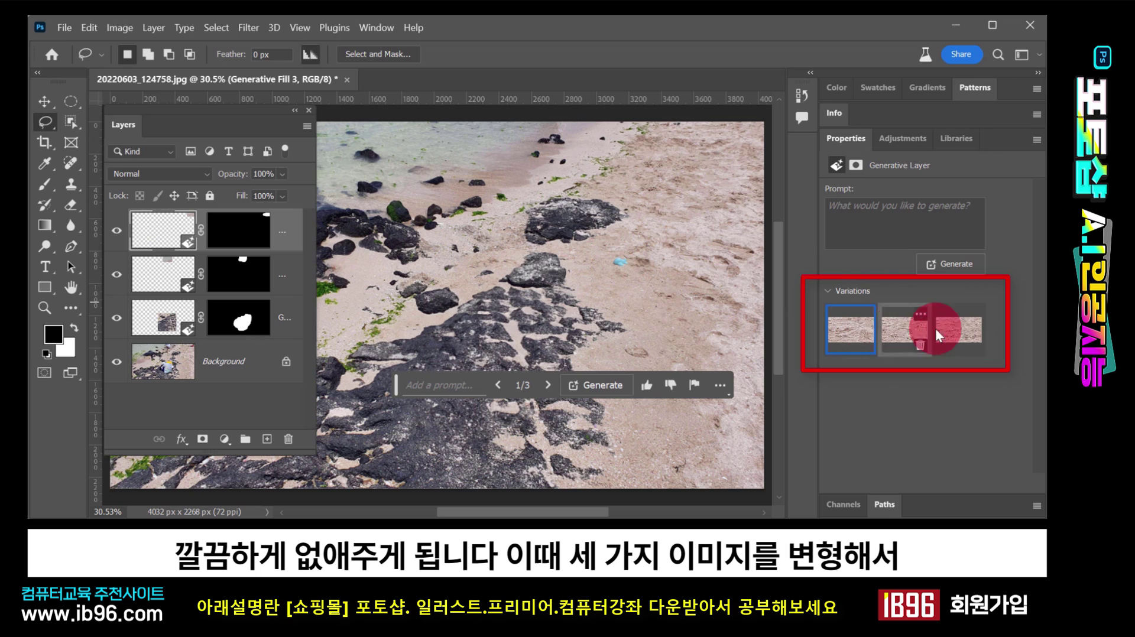
left_click(908, 336)
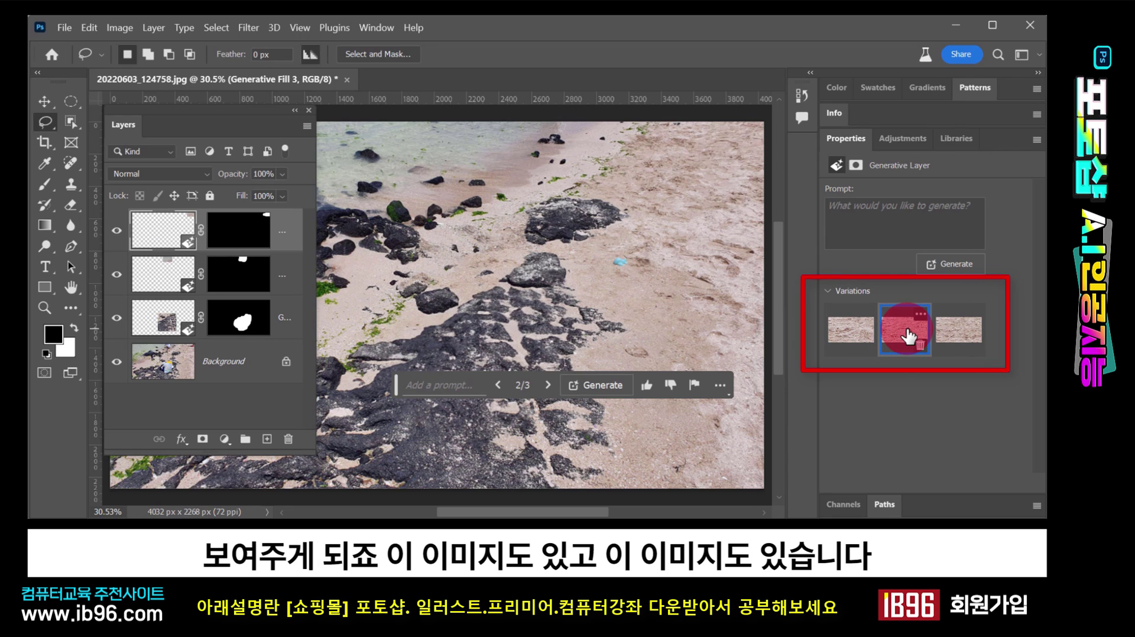
left_click(961, 338)
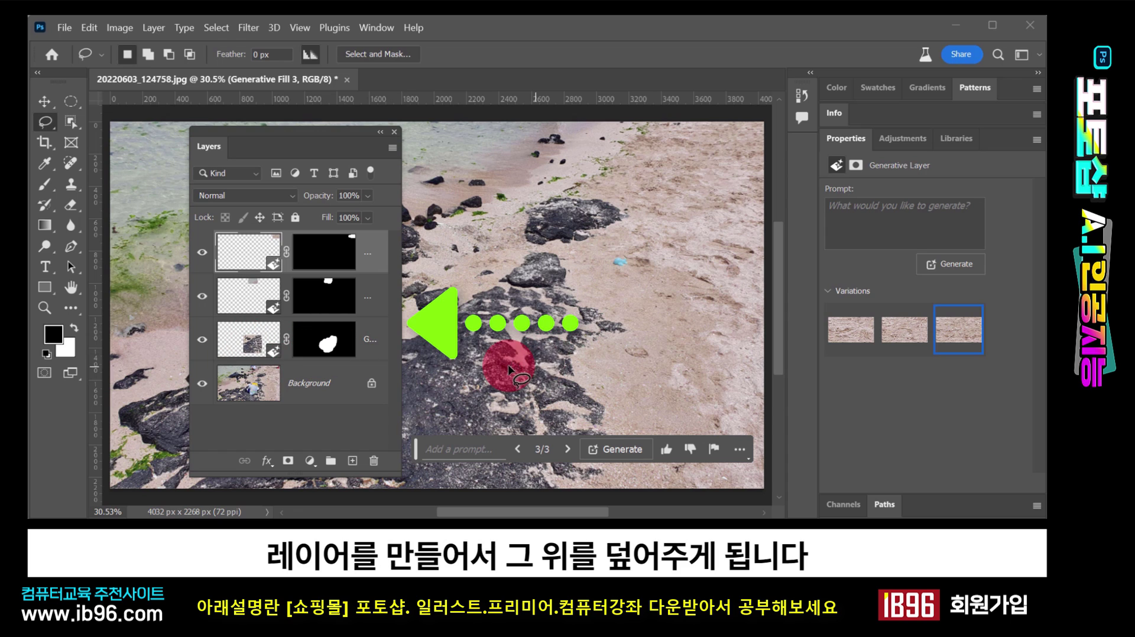
- Hide the Generative Fill layer covering the bags to compare with the original photo, and show it again
left_click(202, 343)
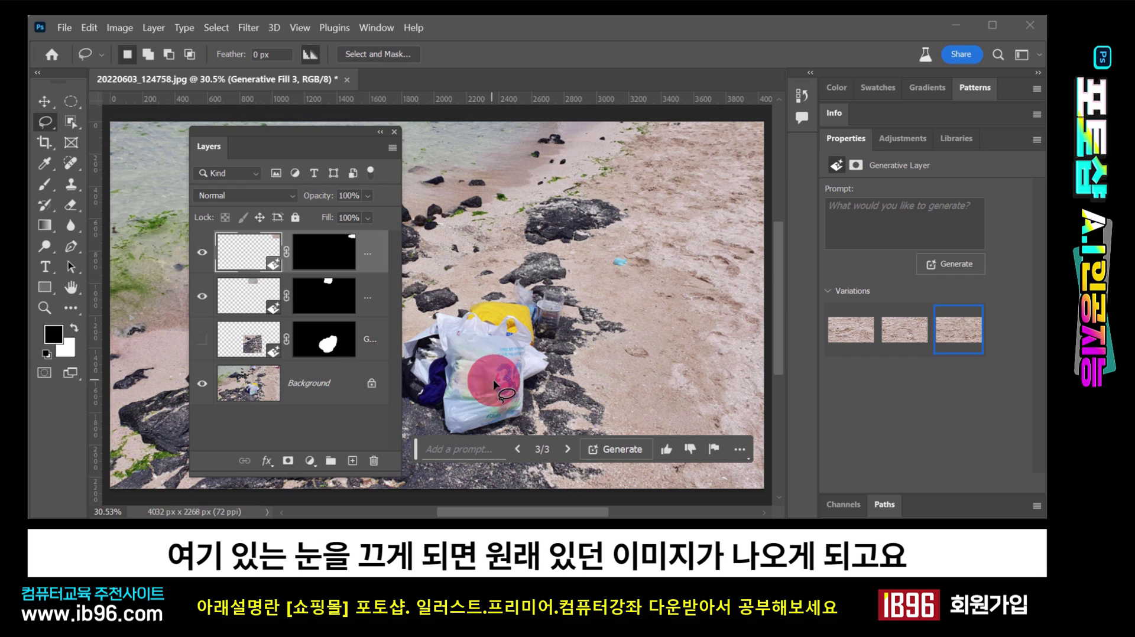
left_click_drag(324, 136, 291, 137)
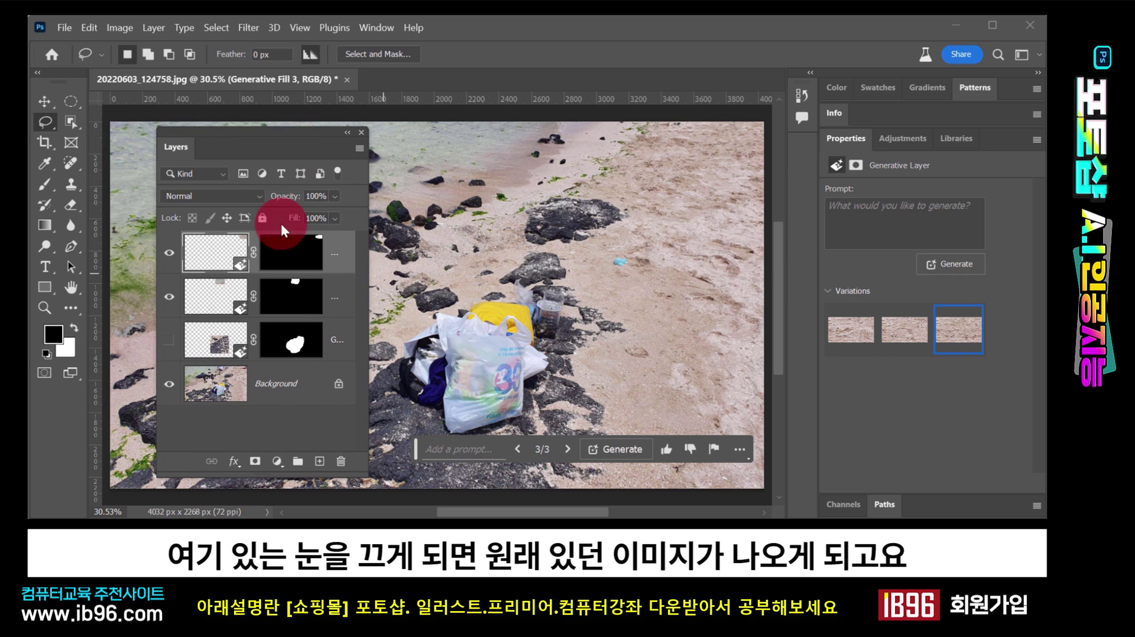
left_click(169, 342)
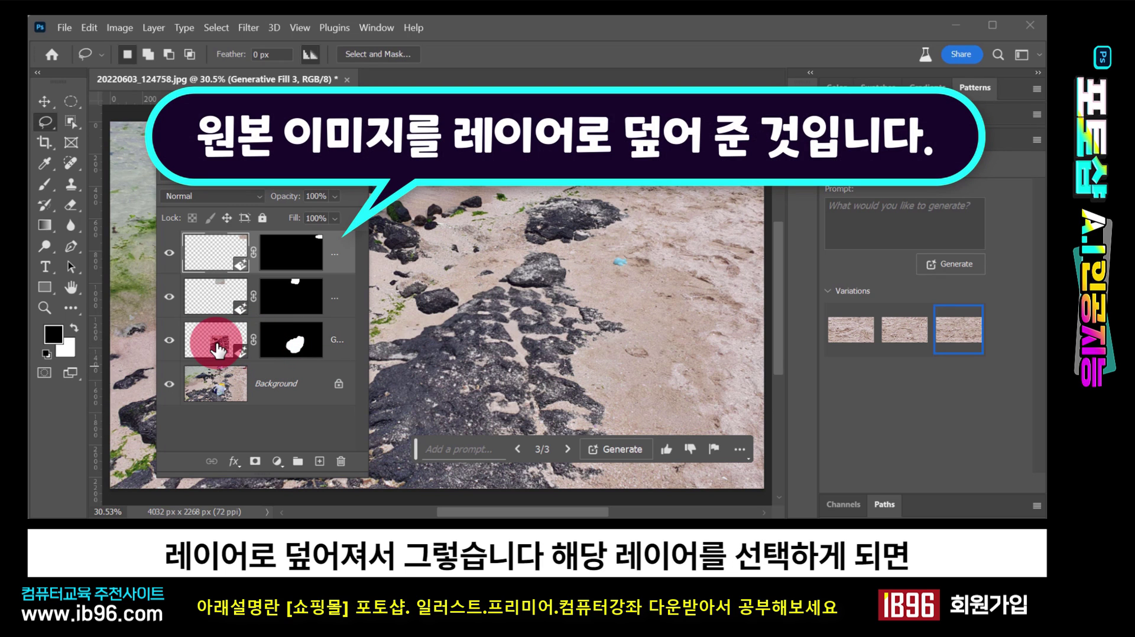
- Select the Generative Fill layer covering the bags and choose its third variation
left_click(218, 349)
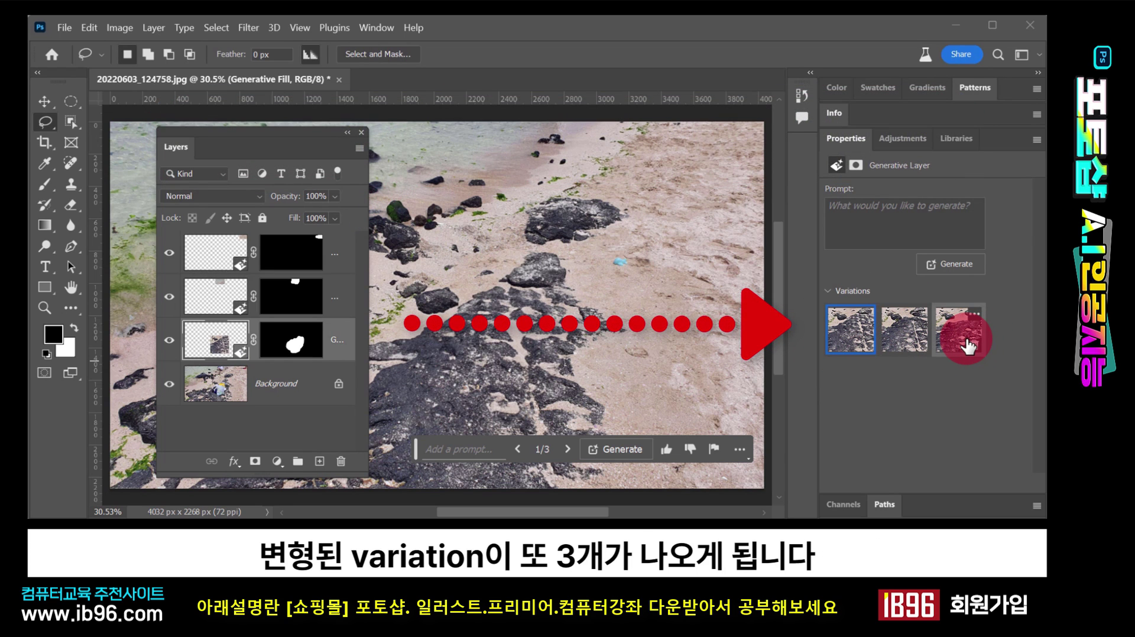
left_click(903, 335)
left_click(954, 343)
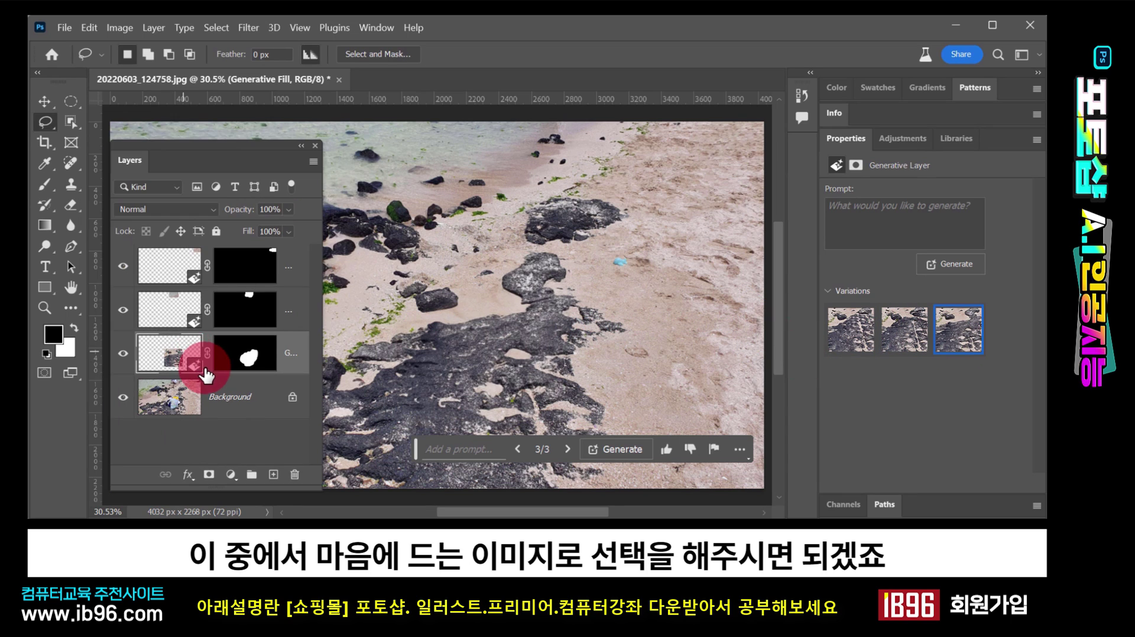
- Select the Generative Fill layer covering the person at the water's edge, hide it to compare with the original, and show it again
left_click(175, 319)
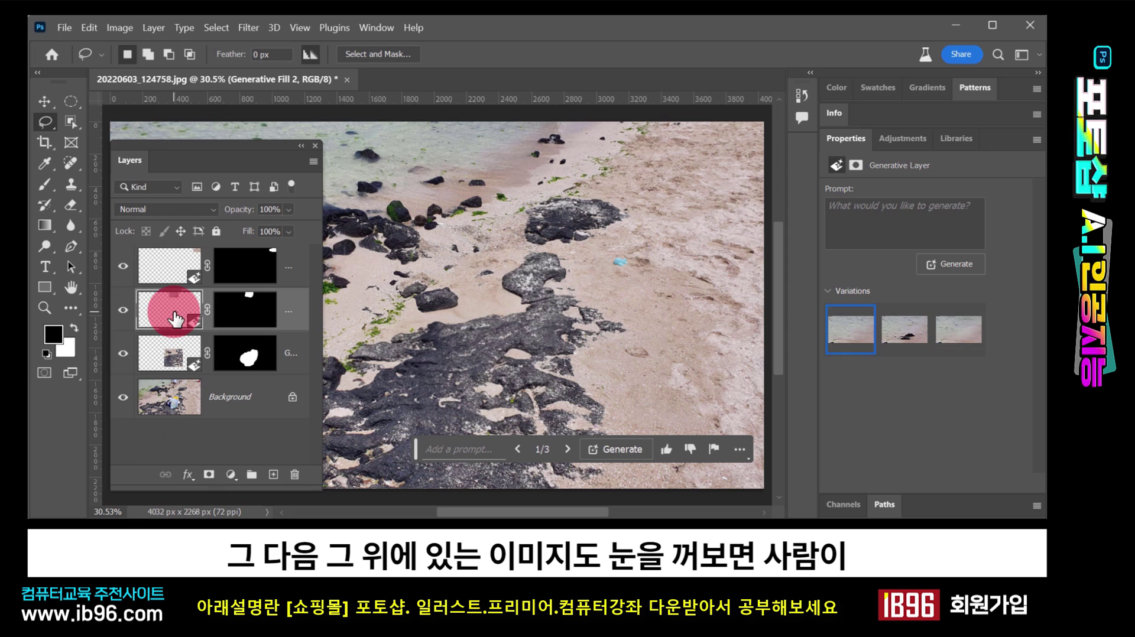
left_click(123, 311)
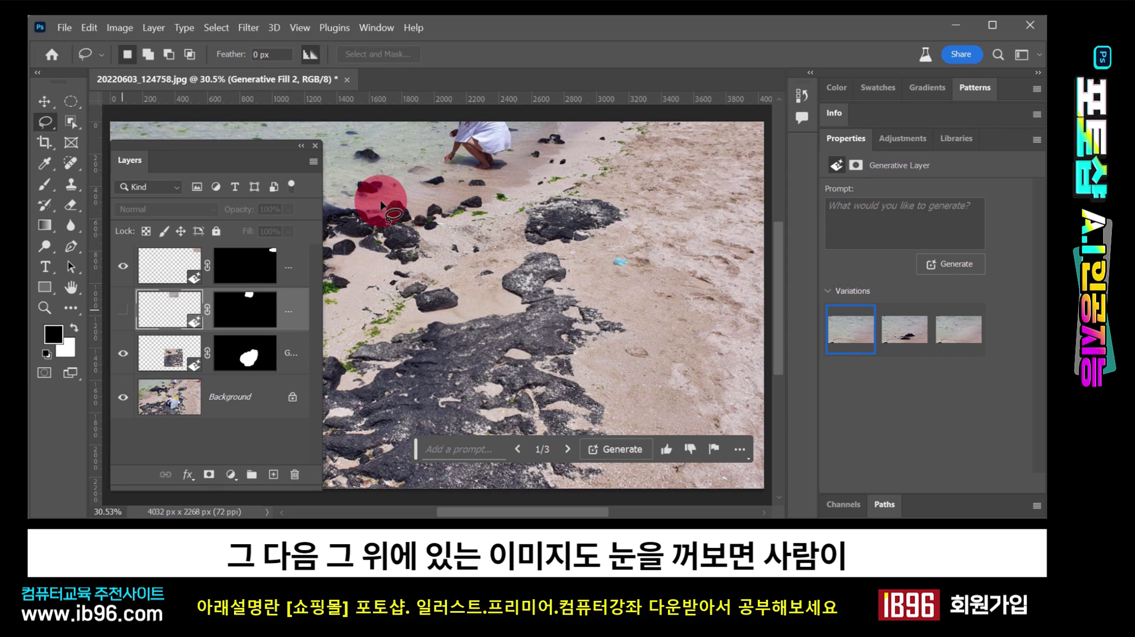
left_click(123, 311)
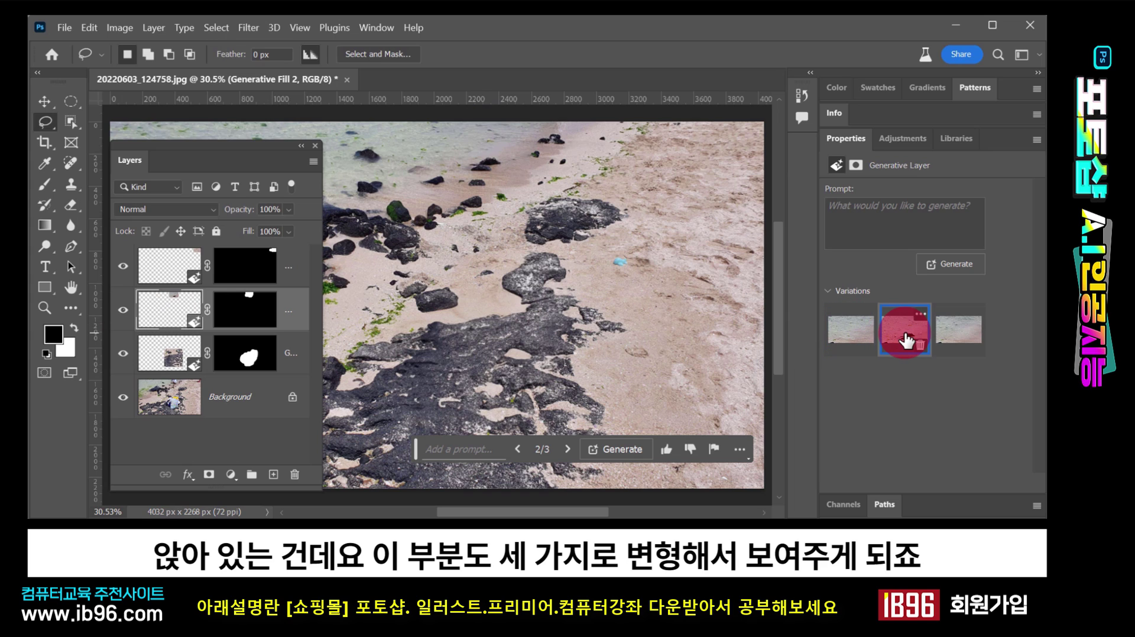
- Compare the generated variations for the removed person at the water's edge and choose the second one
left_click(960, 336)
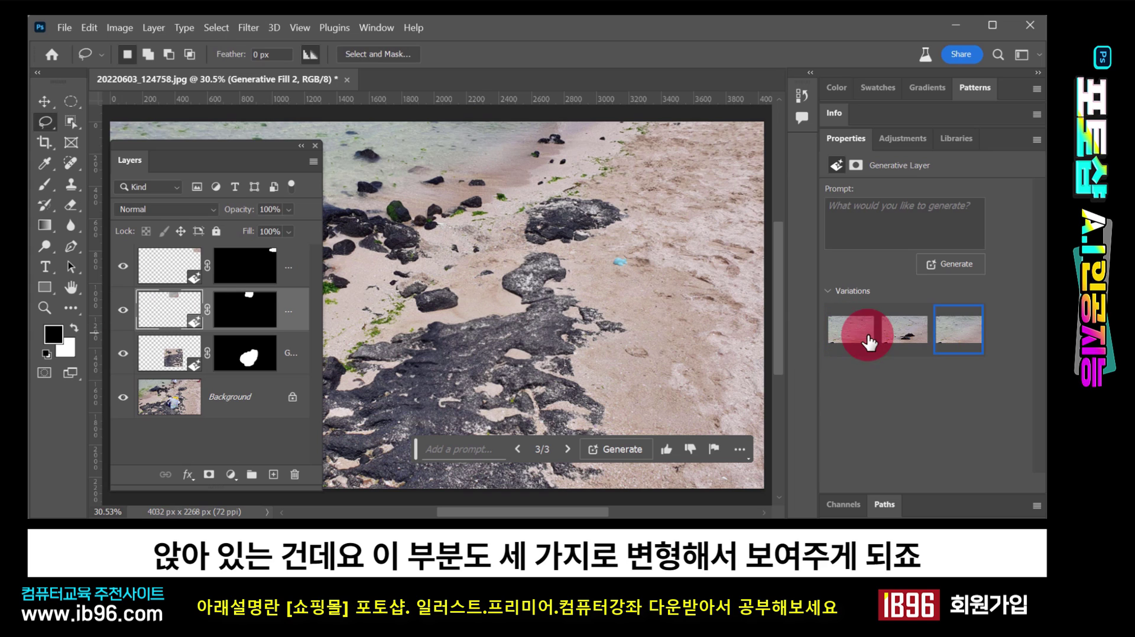
left_click(901, 336)
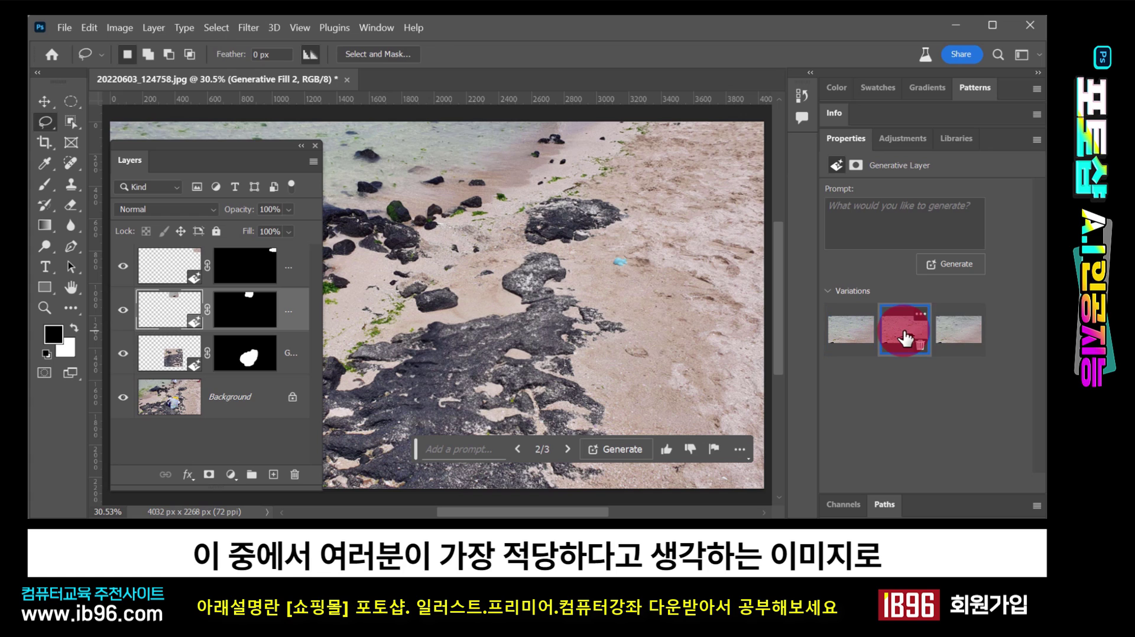
left_click(968, 335)
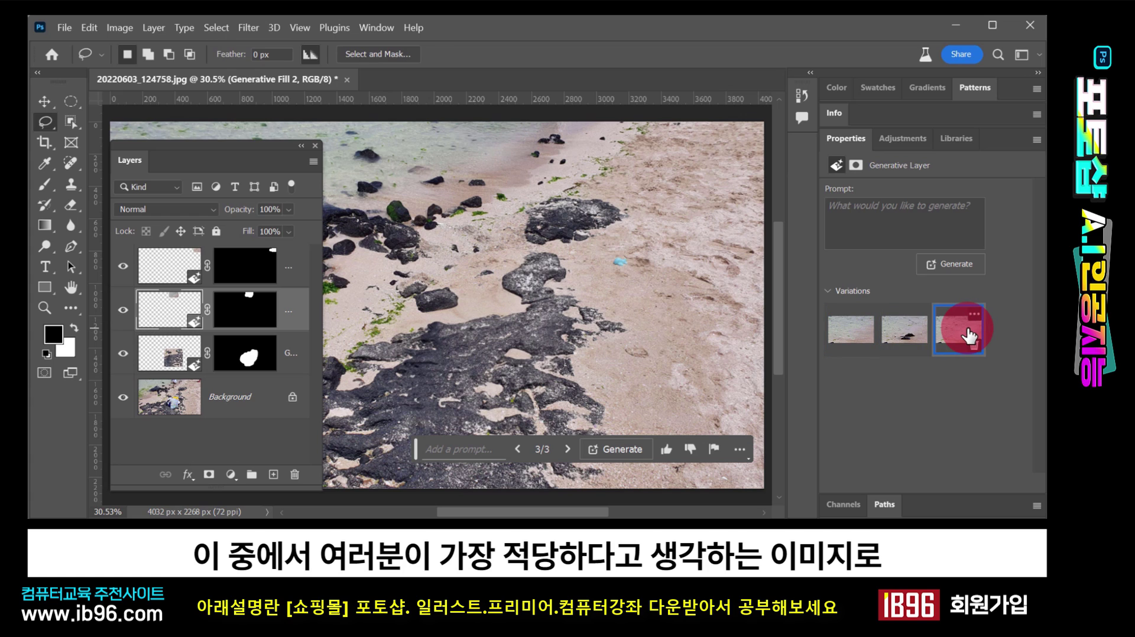
left_click(915, 341)
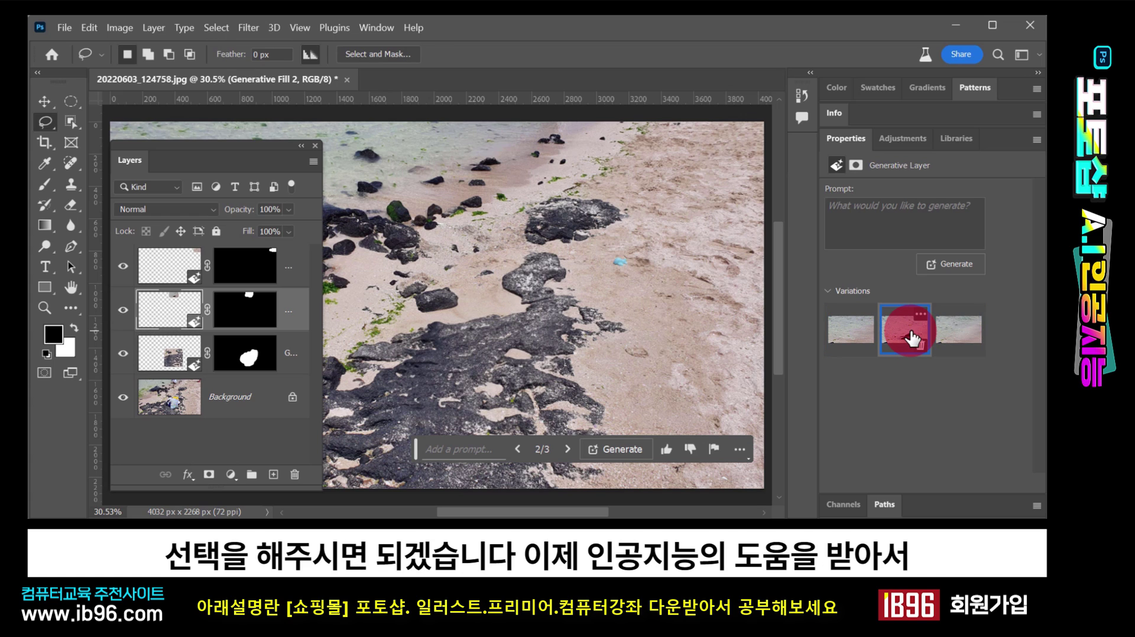
left_click(630, 342)
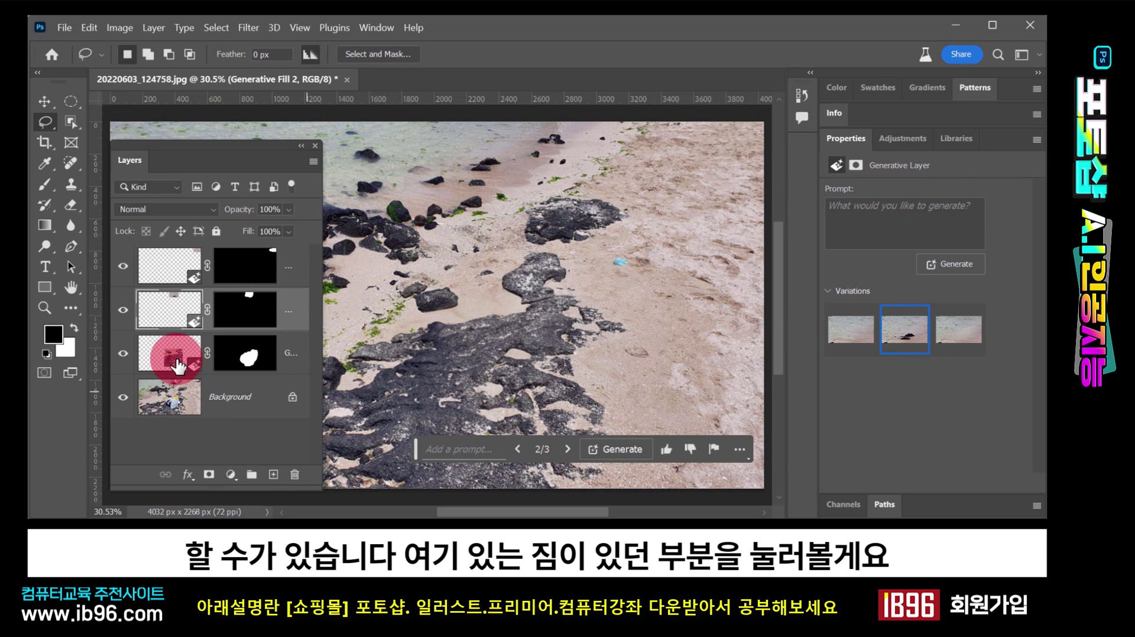
- Select the Generative Fill layer covering the bags, hide it to compare with the original, and show it again
left_click(157, 370)
left_click(123, 353)
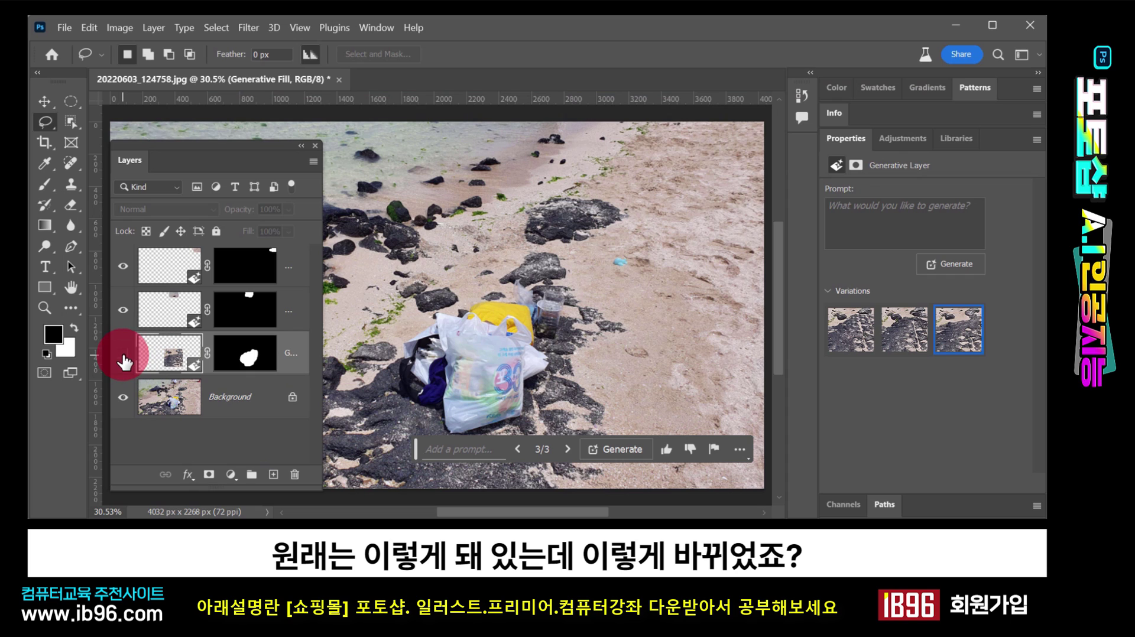
left_click(123, 355)
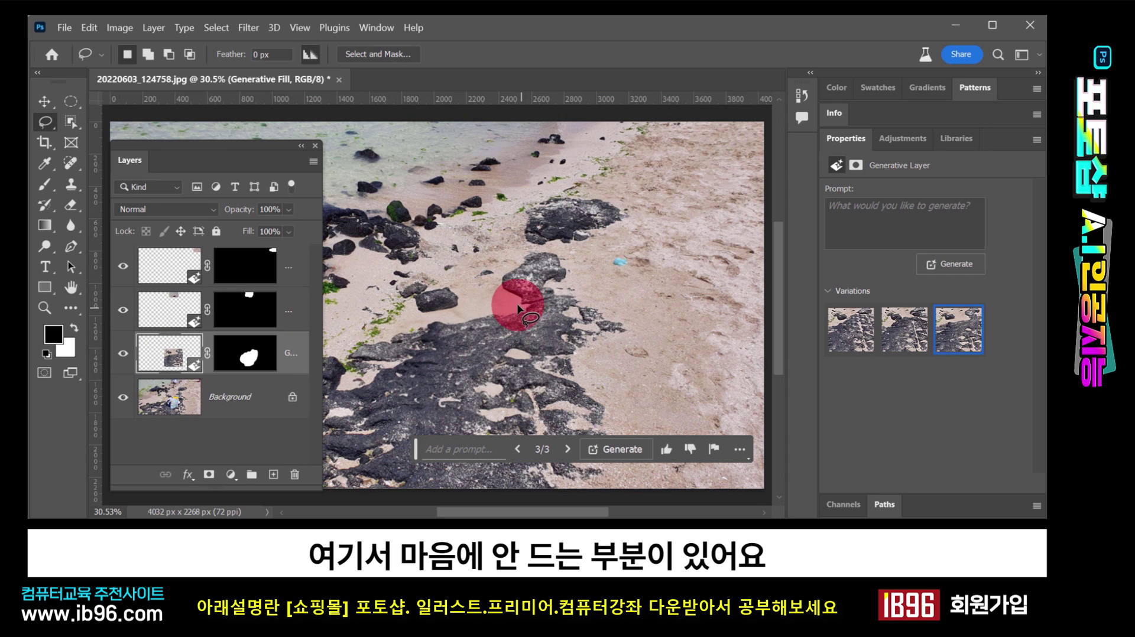
- Brush black on the bags layer's mask along the edge of the upper rock to bring back the original image there
left_click(47, 307)
left_click_drag(530, 299, 567, 354)
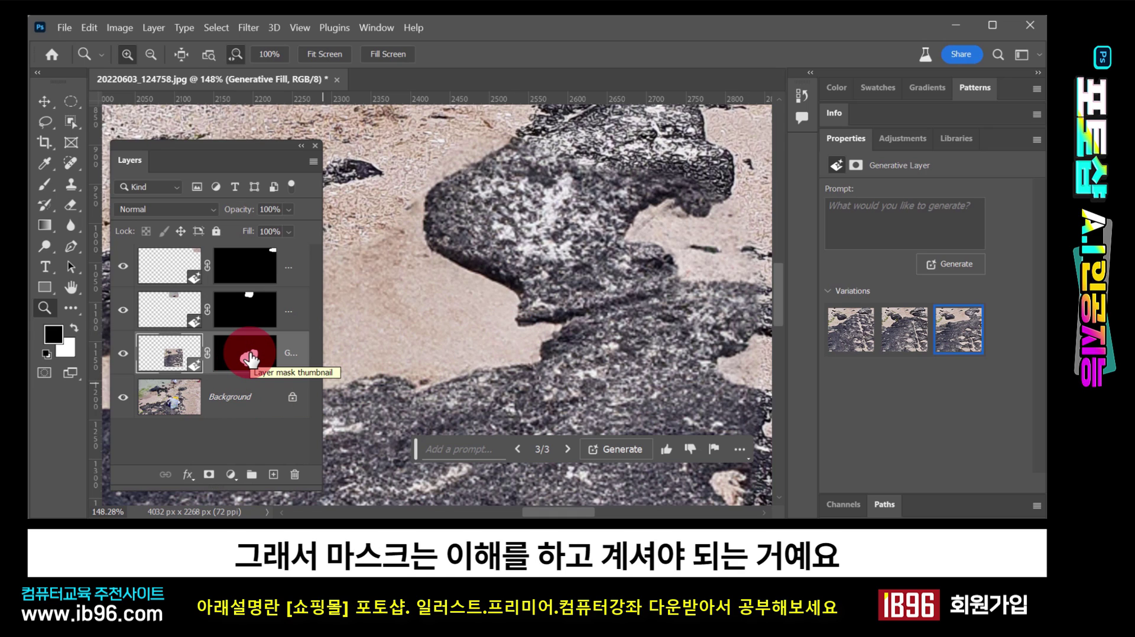
left_click(250, 357)
key("b")
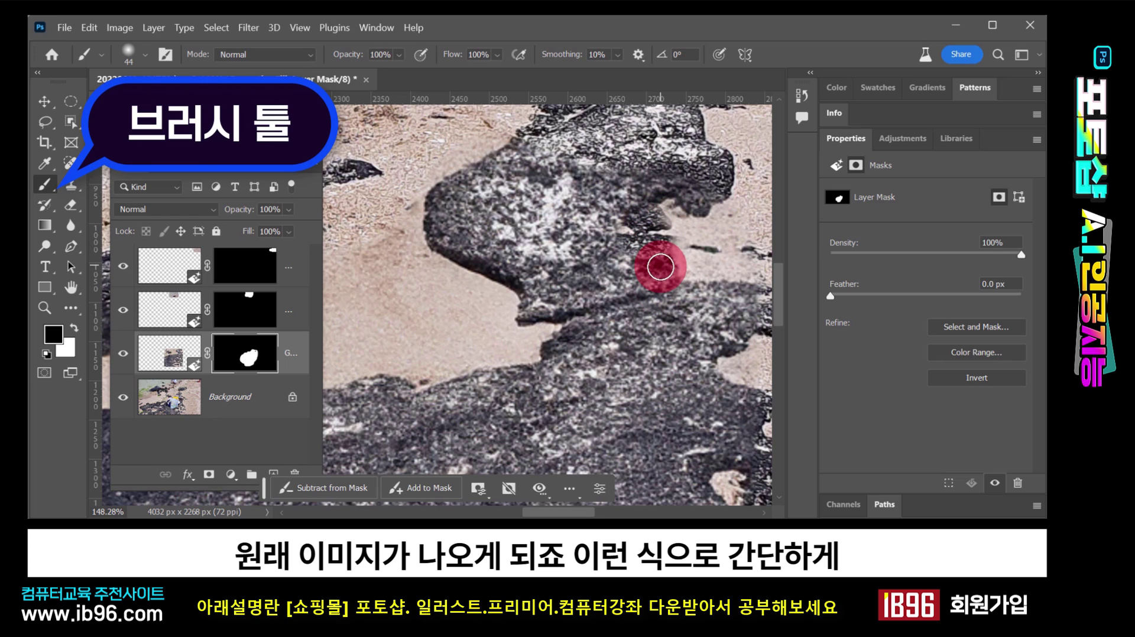
mouse_move(669, 253)
left_mouse_down()
mouse_move(660, 345)
mouse_move(618, 251)
mouse_move(661, 249)
mouse_move(640, 285)
mouse_move(620, 201)
mouse_move(677, 203)
left_mouse_up()
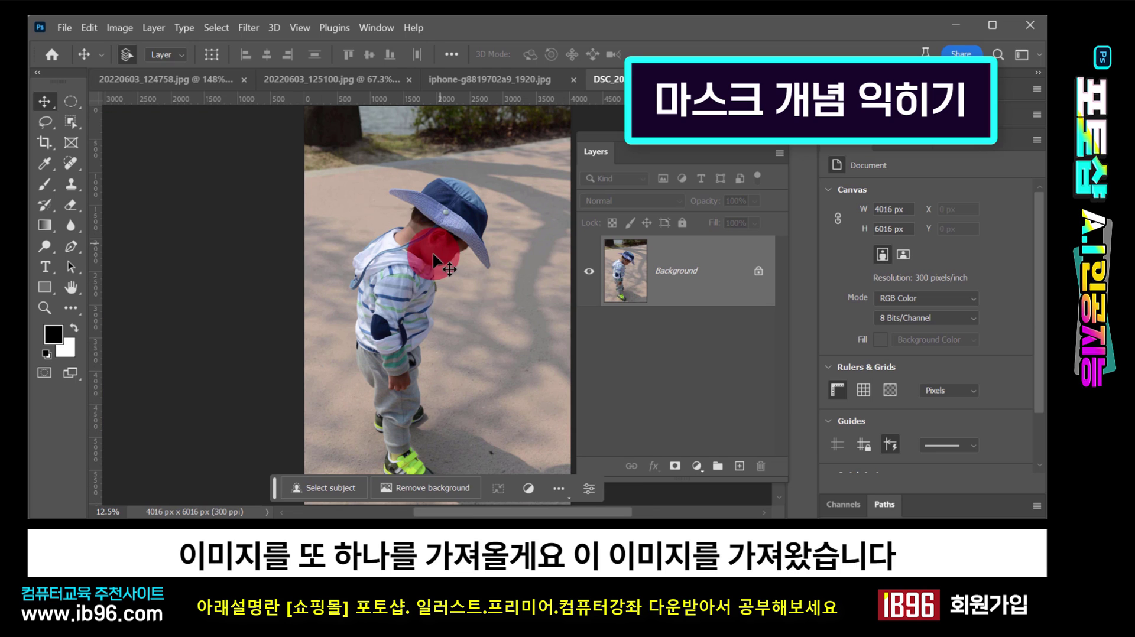
- Copy the whole DSC_2031.JPG photo of the boy and paste it into iphone-g8819702a9_1920.jpg as a new layer
left_click_drag(446, 271, 307, 276)
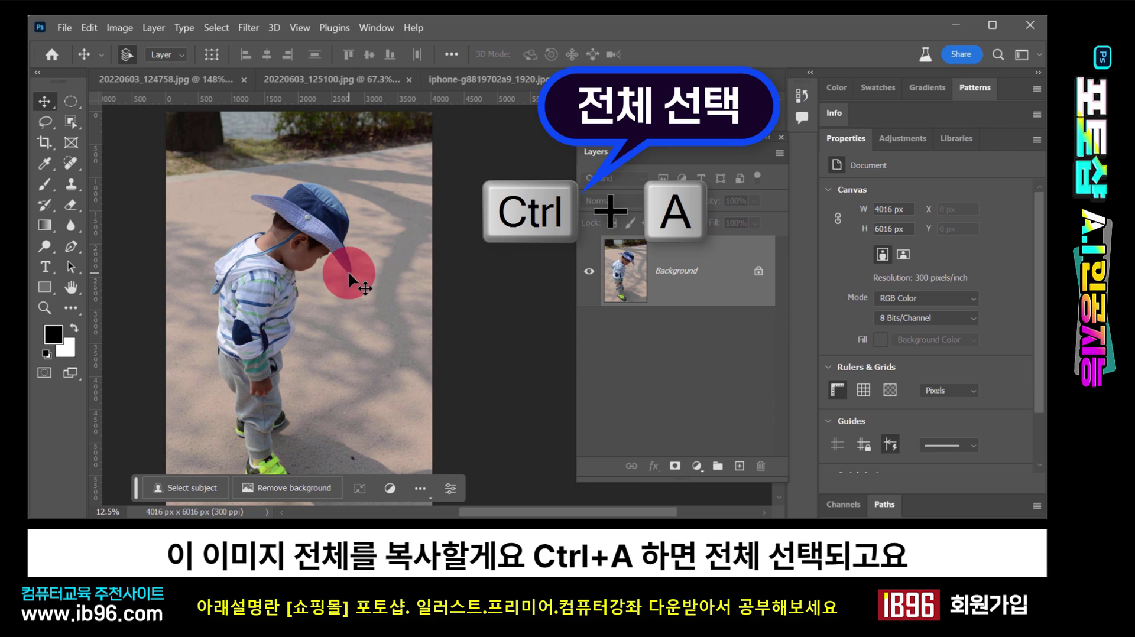
key("ctrl+a")
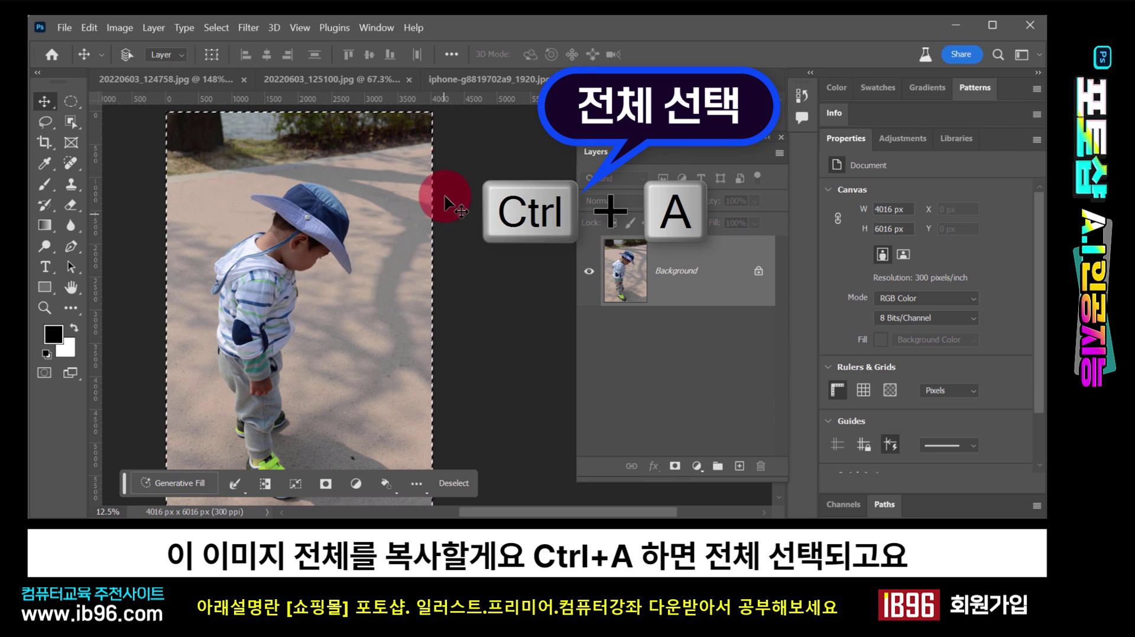
key("ctrl+c")
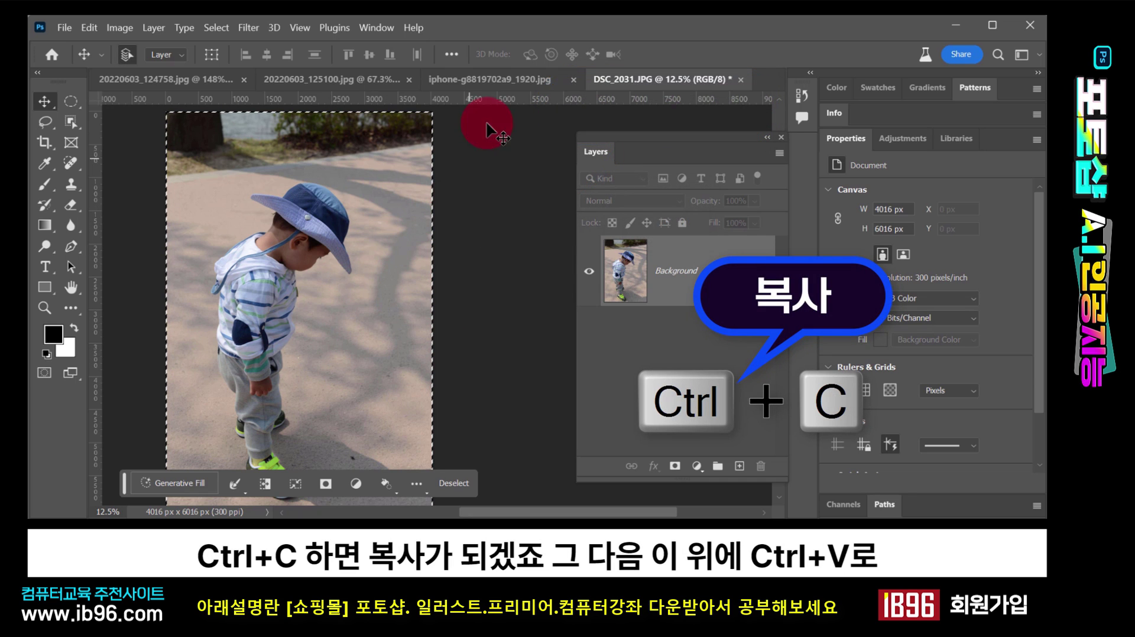
left_click(495, 80)
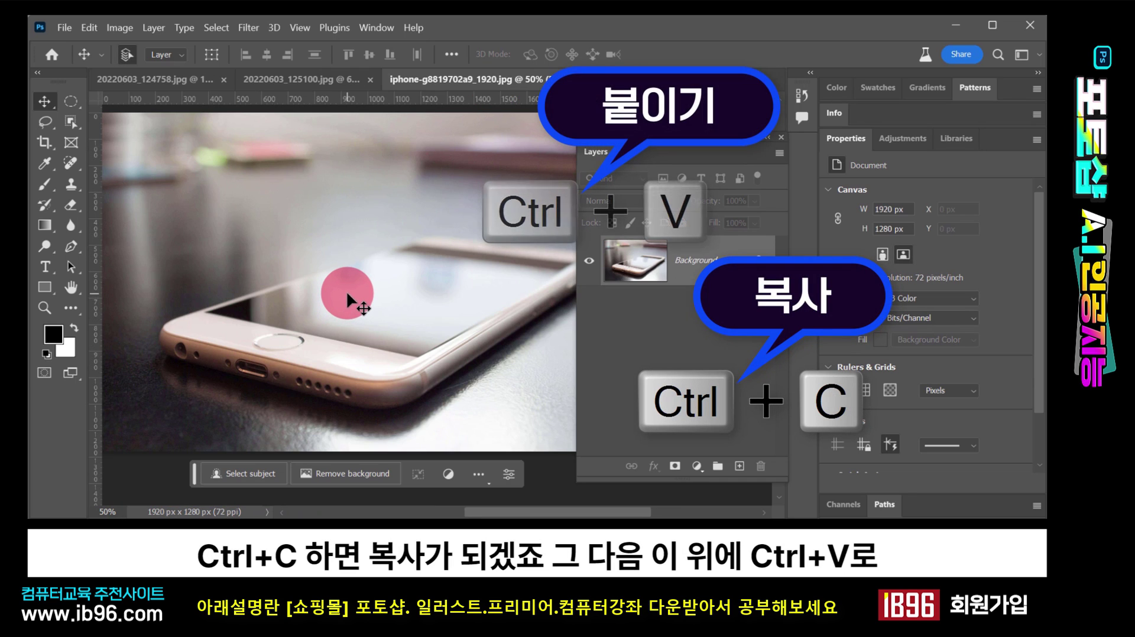
key("ctrl+v")
left_click_drag(342, 296, 406, 218)
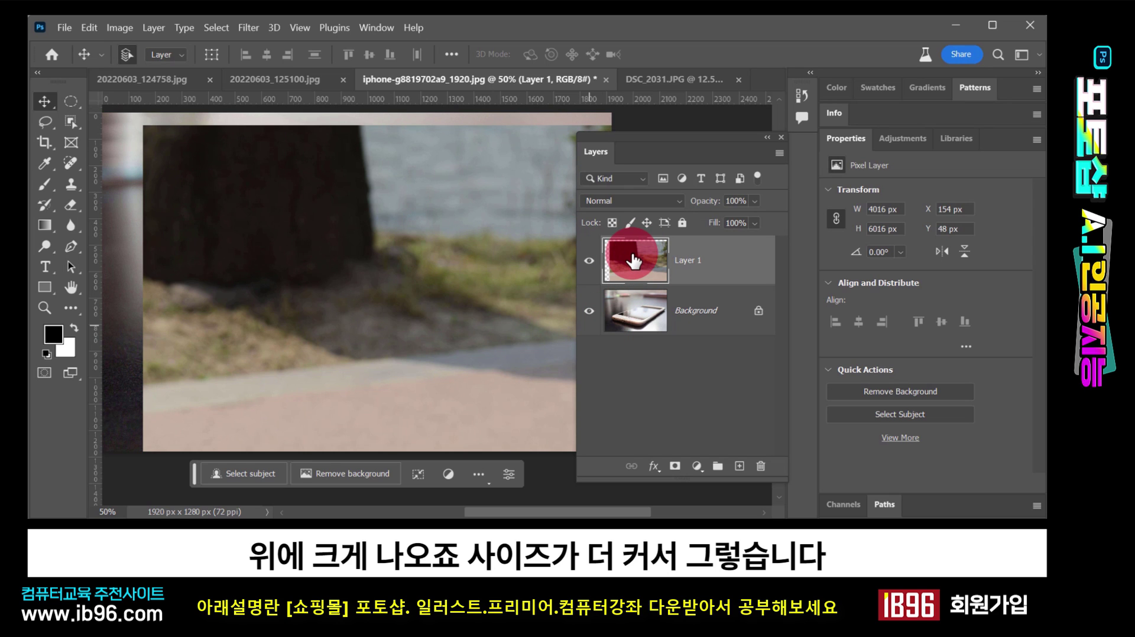
- Scale the pasted boy photo to about 15% with Free Transform and place it so he stands on the phone
key("ctrl+t")
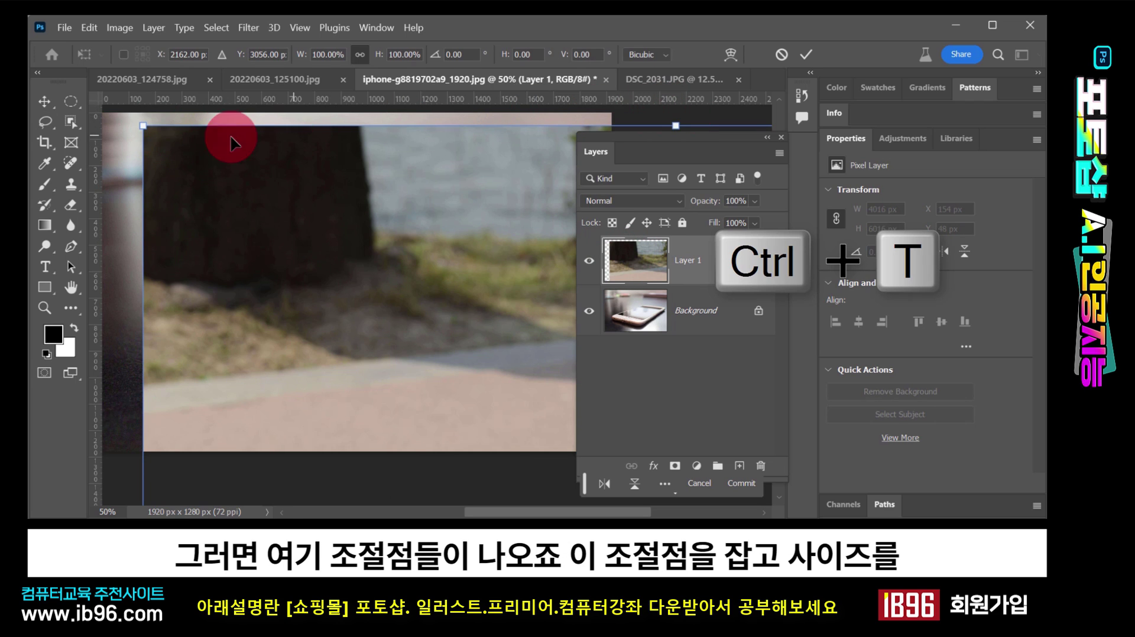
left_click_drag(147, 126, 156, 151)
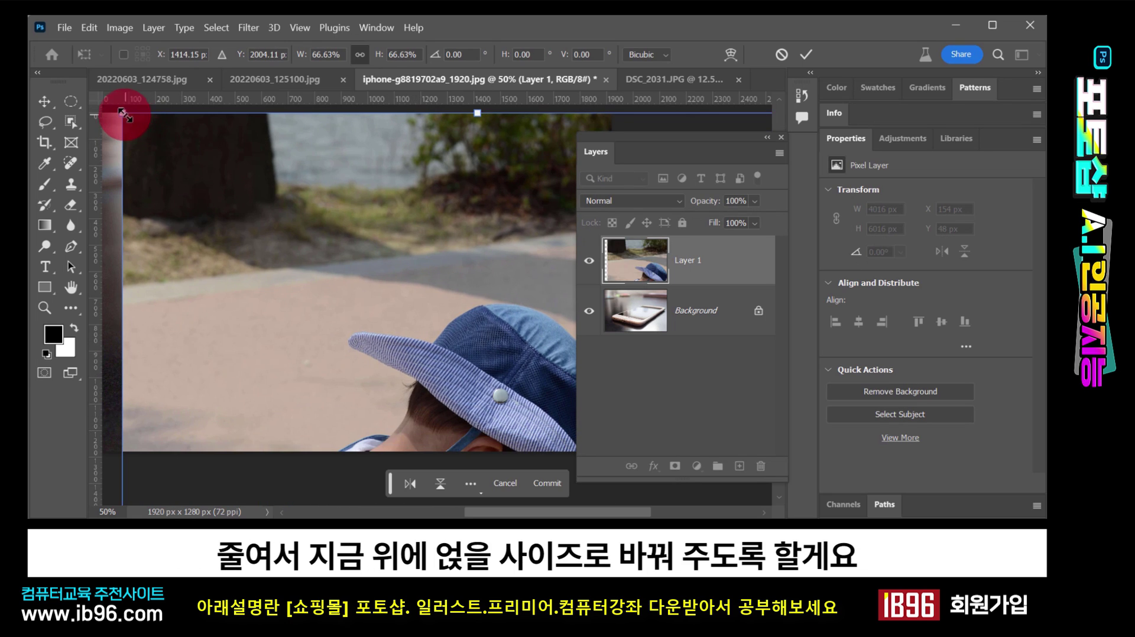
left_click_drag(124, 114, 257, 132)
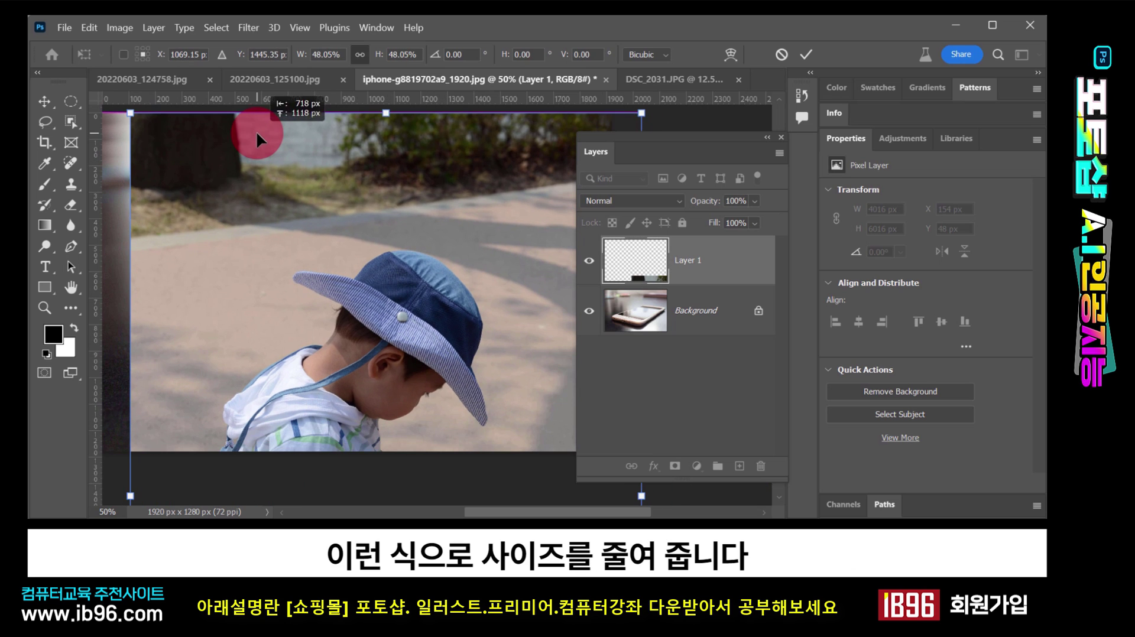
left_click_drag(130, 112, 374, 348)
left_click_drag(413, 398, 310, 166)
left_click_drag(215, 158, 351, 324)
left_click_drag(418, 391, 396, 182)
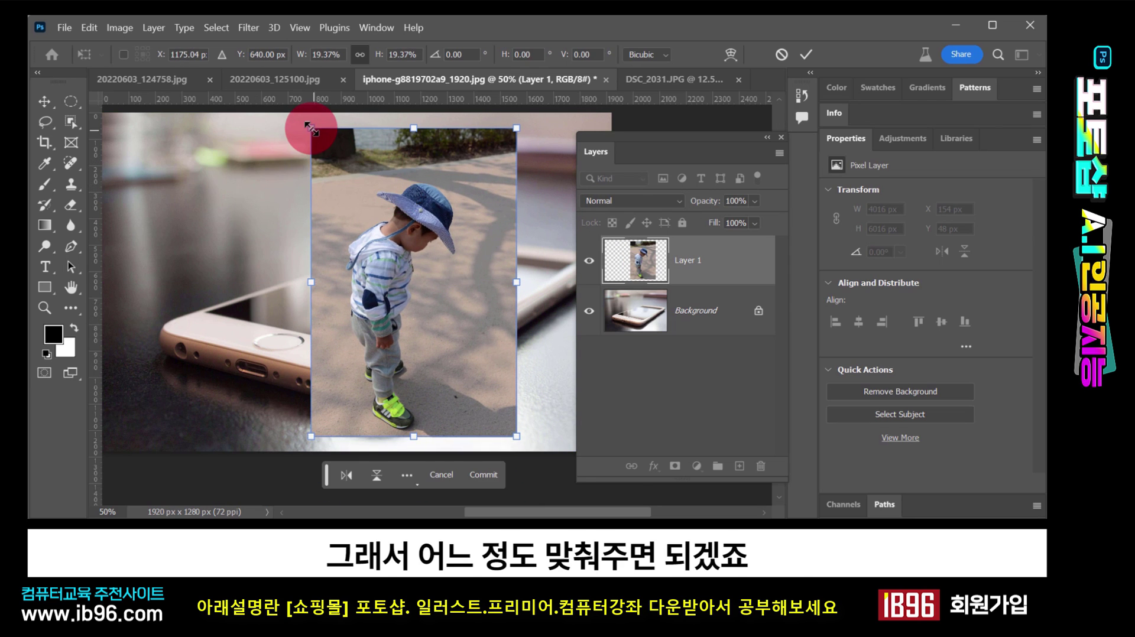
left_click_drag(311, 129, 370, 217)
left_click_drag(435, 314, 406, 228)
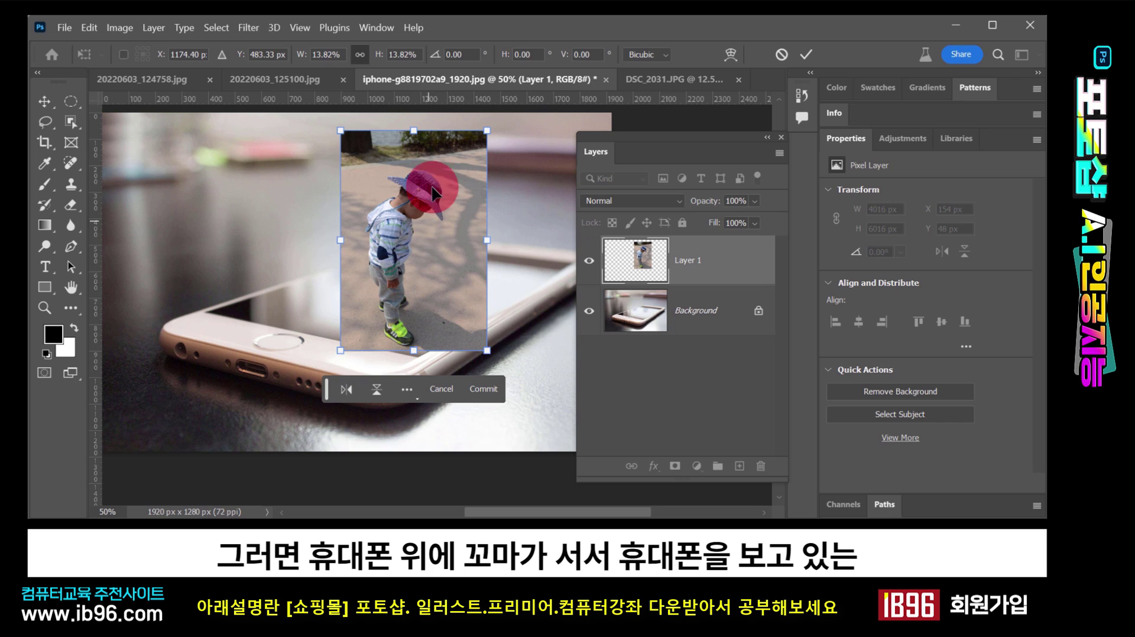
left_click_drag(343, 129, 315, 122)
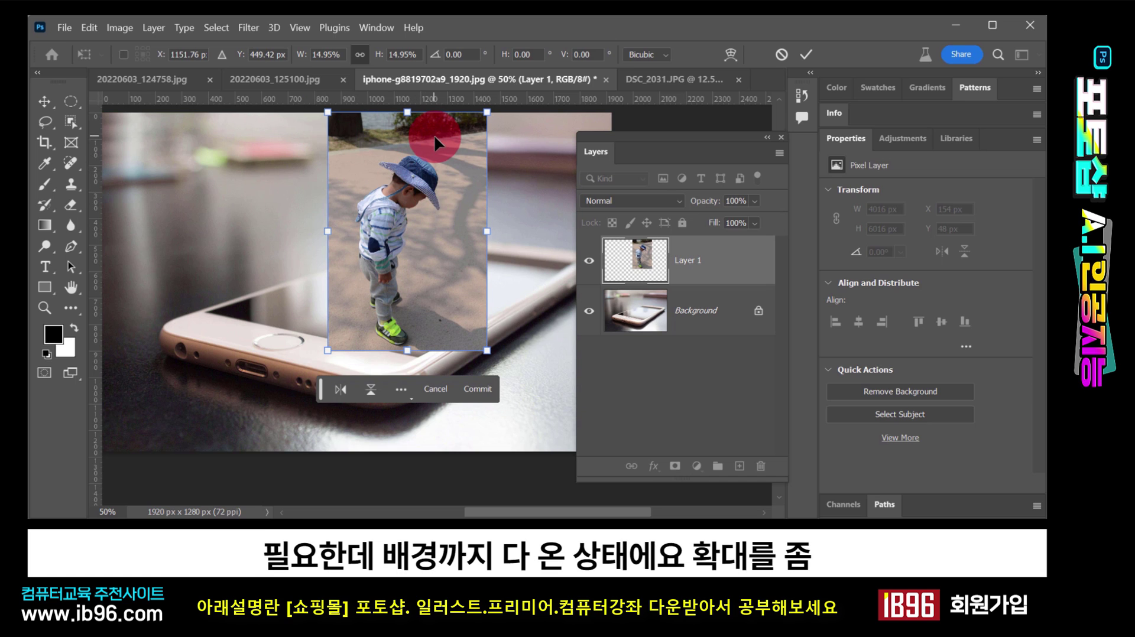
key("Return")
- Try a Lasso selection of the pavement beside the boy's shoe and discard it
key("z")
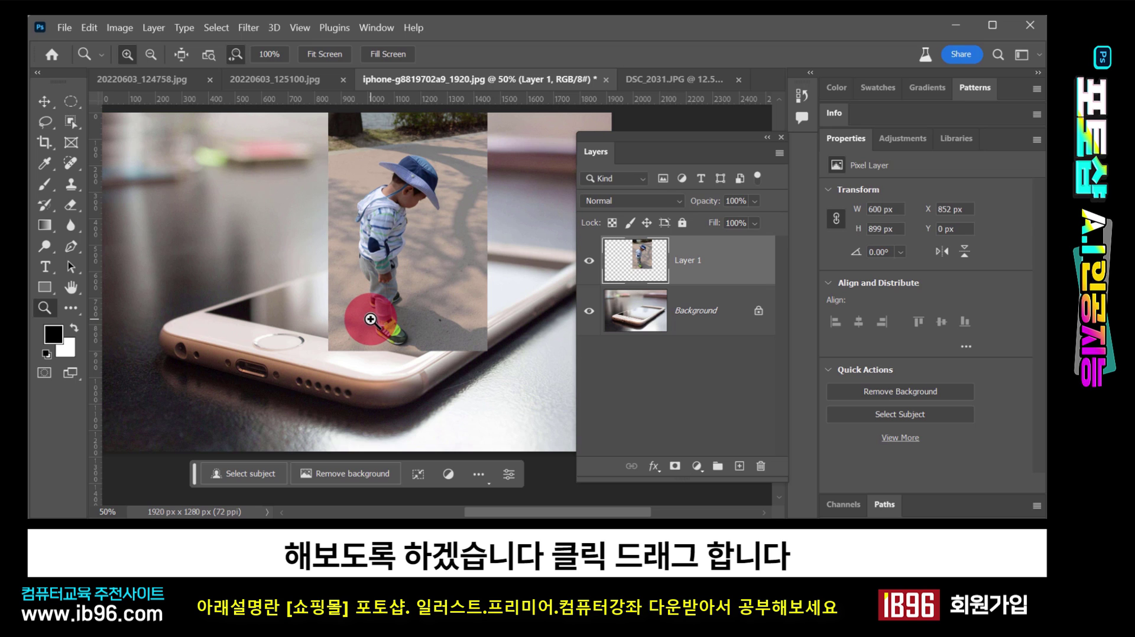
left_click_drag(370, 320, 459, 299)
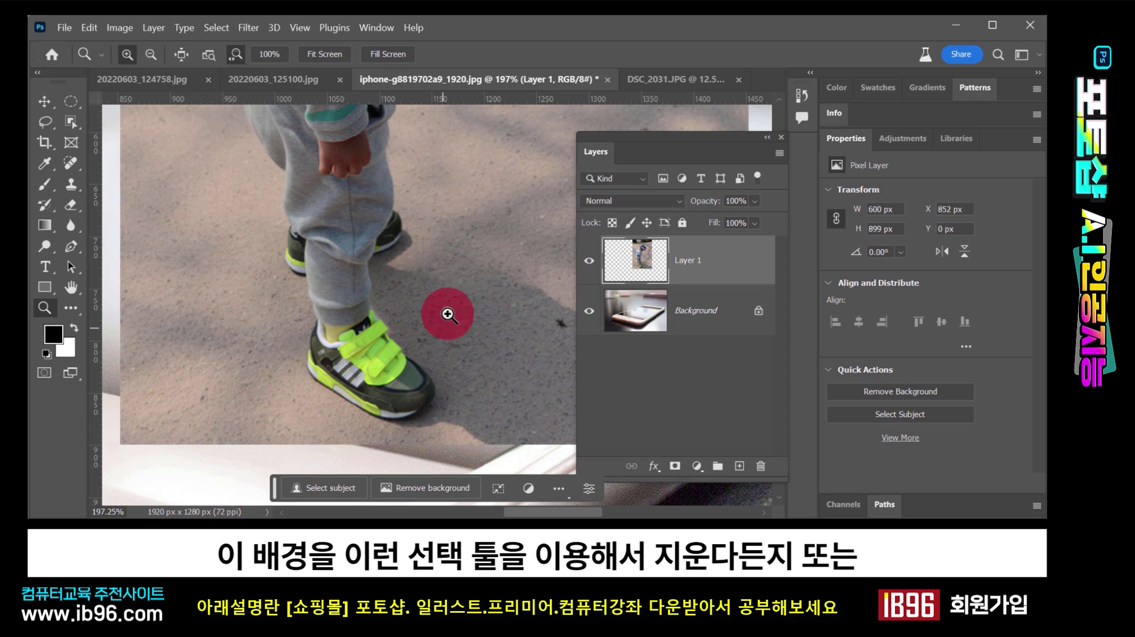
left_click(46, 122)
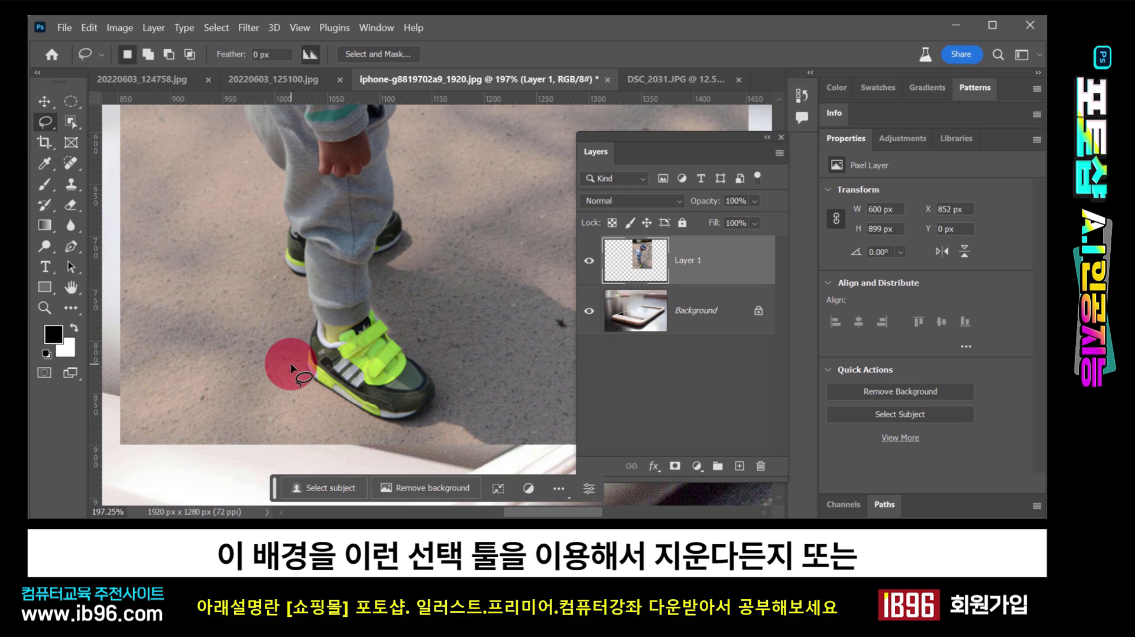
mouse_move(294, 365)
left_mouse_down()
mouse_move(345, 411)
mouse_move(342, 428)
mouse_move(224, 449)
mouse_move(119, 417)
mouse_move(185, 333)
mouse_move(266, 355)
left_mouse_up()
left_click(253, 307)
- Try erasing the pavement beside the boy's shoe with the Eraser tool, and undo the strokes
left_click(71, 208)
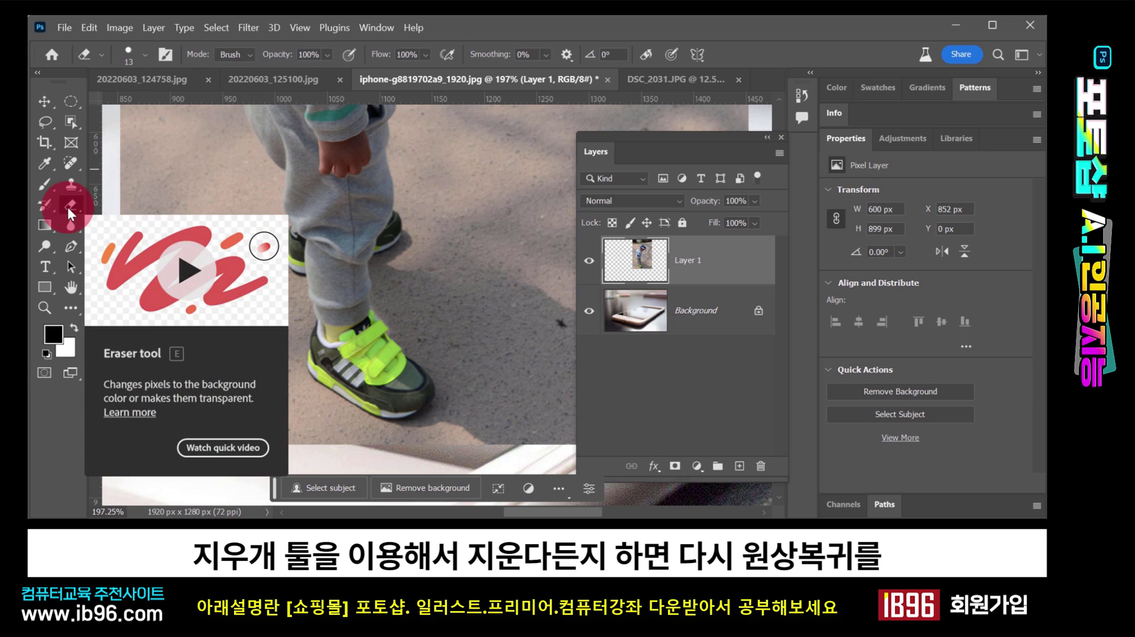
left_click_drag(201, 261, 234, 290)
mouse_move(281, 351)
left_mouse_down()
mouse_move(256, 357)
mouse_move(180, 256)
mouse_move(280, 377)
mouse_move(199, 288)
mouse_move(248, 389)
left_mouse_up()
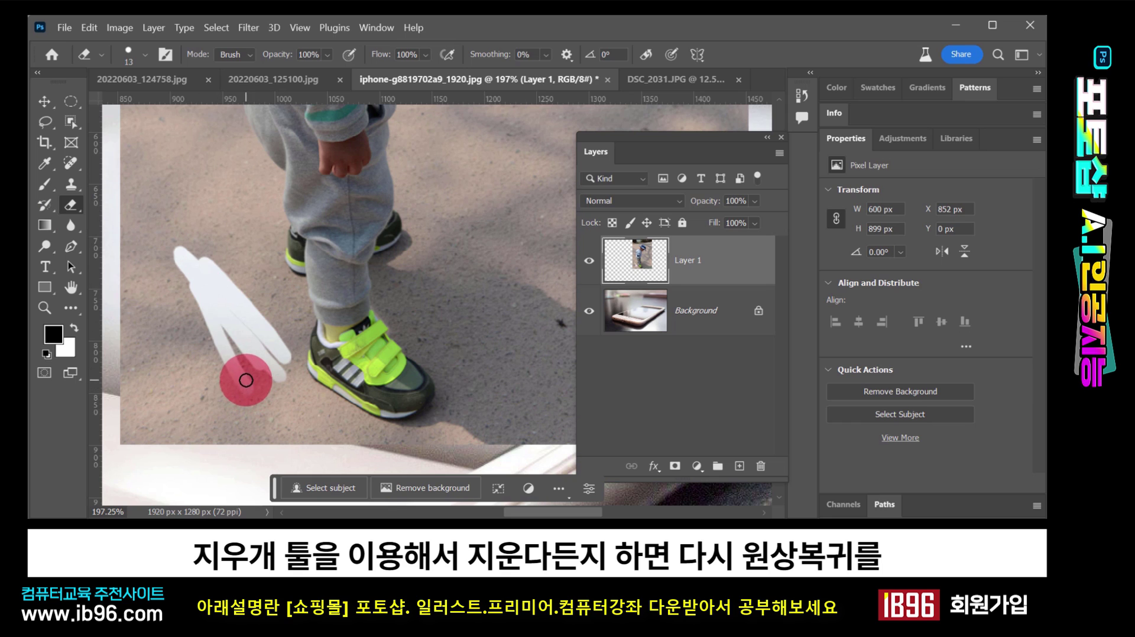
key("ctrl+z")
key("ctrl+z")
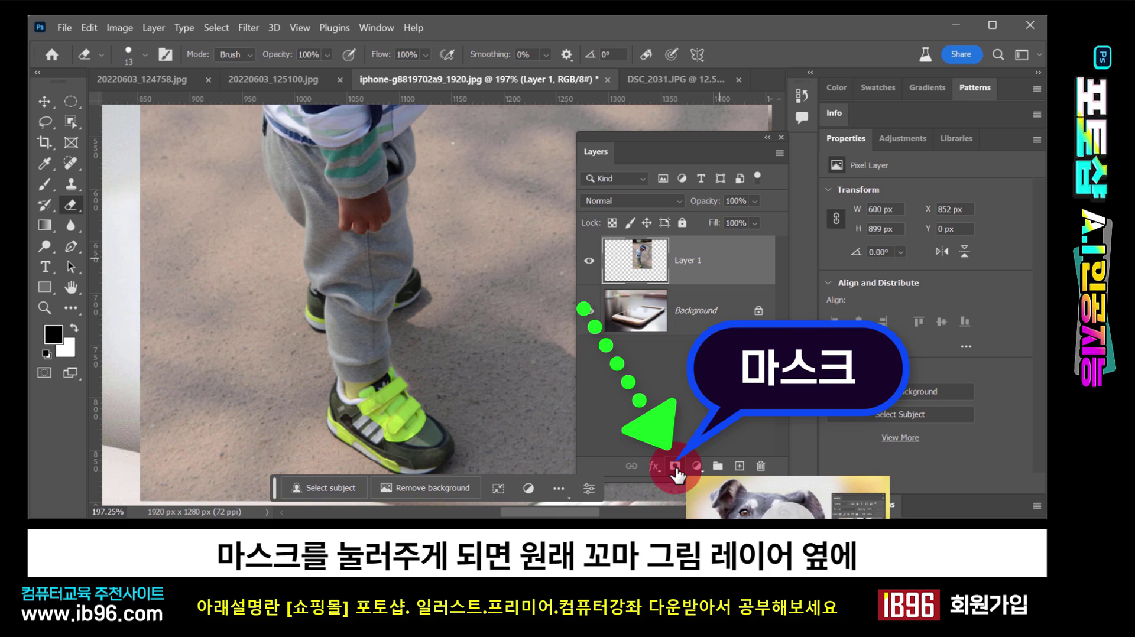
- Add a layer mask to the boy's layer, switch to its image and back, and leave the mask selected
left_click(676, 467)
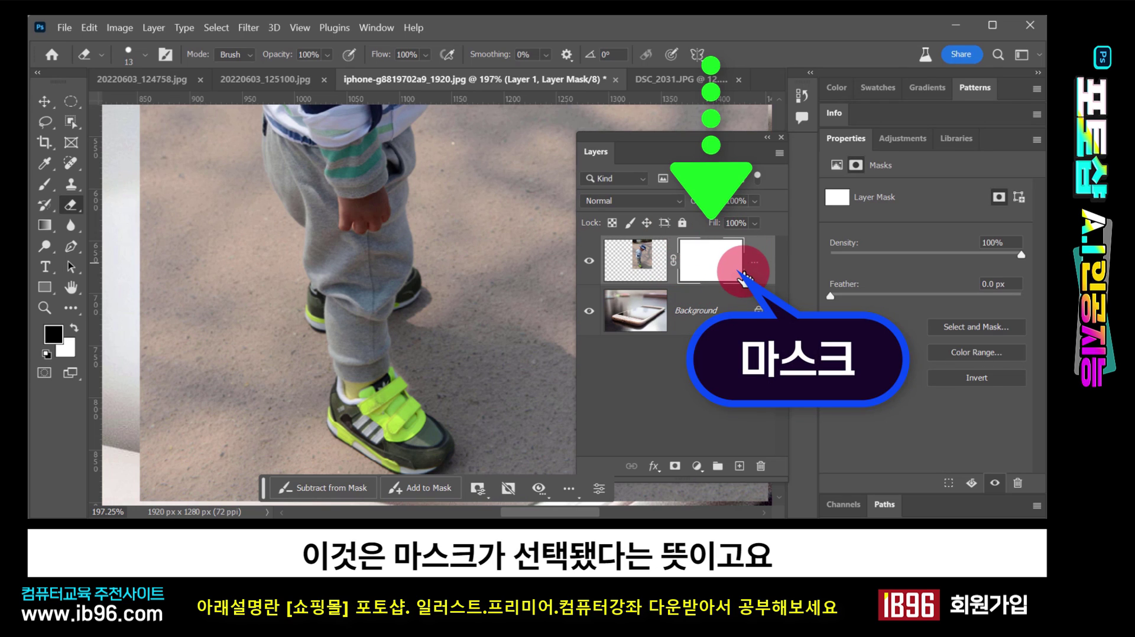
left_click(646, 260)
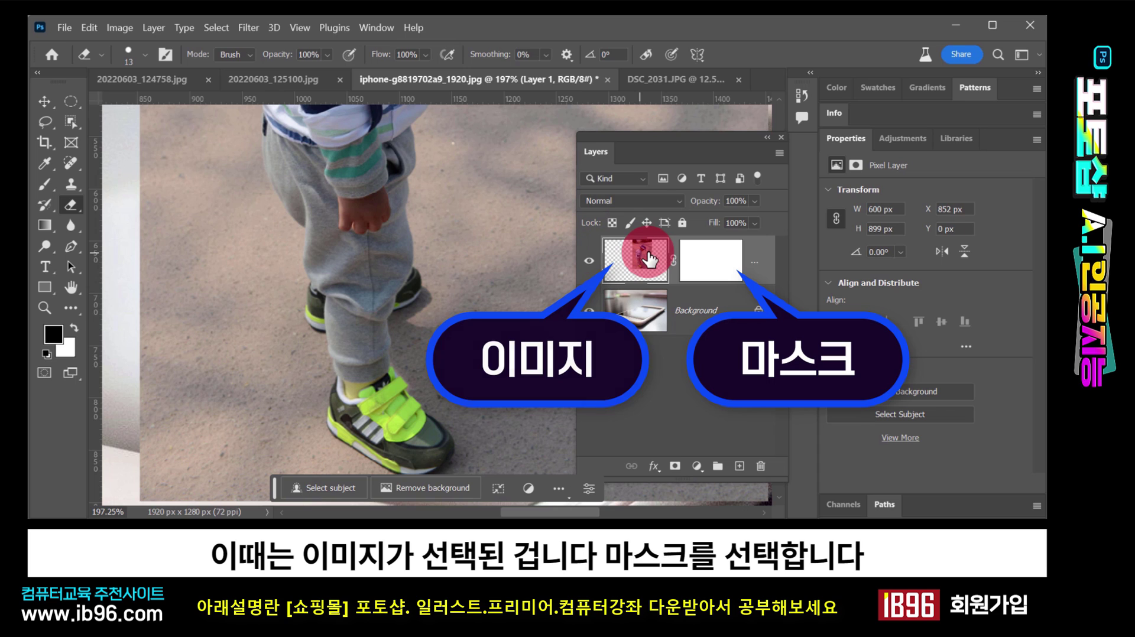
left_click(722, 261)
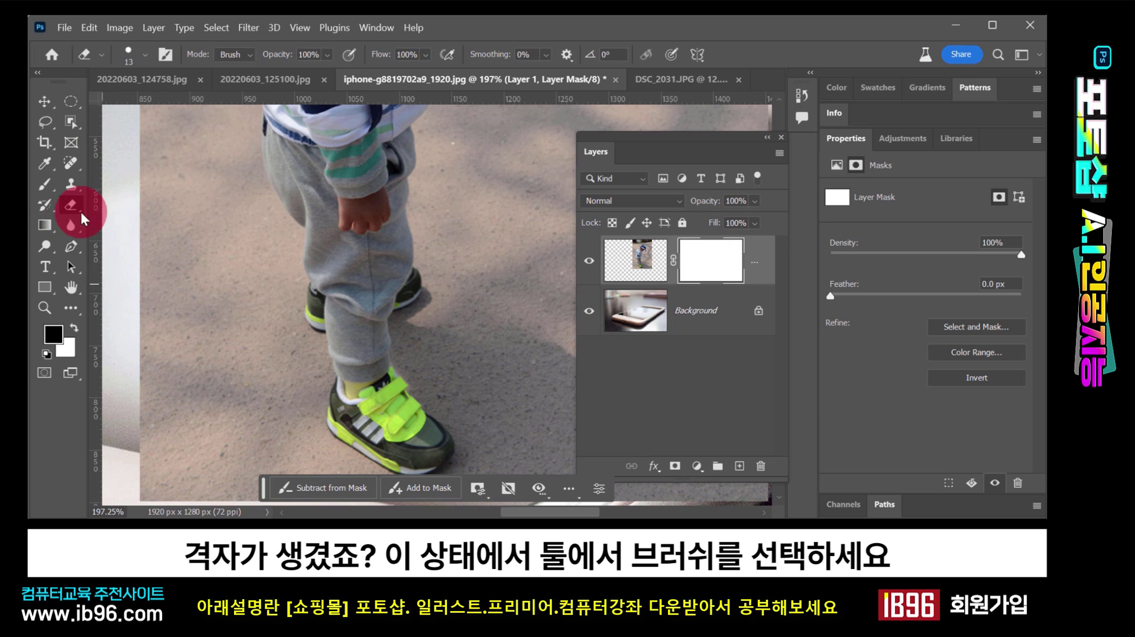
- Activate the Brush tool and set its size to 18 px
left_click(43, 187)
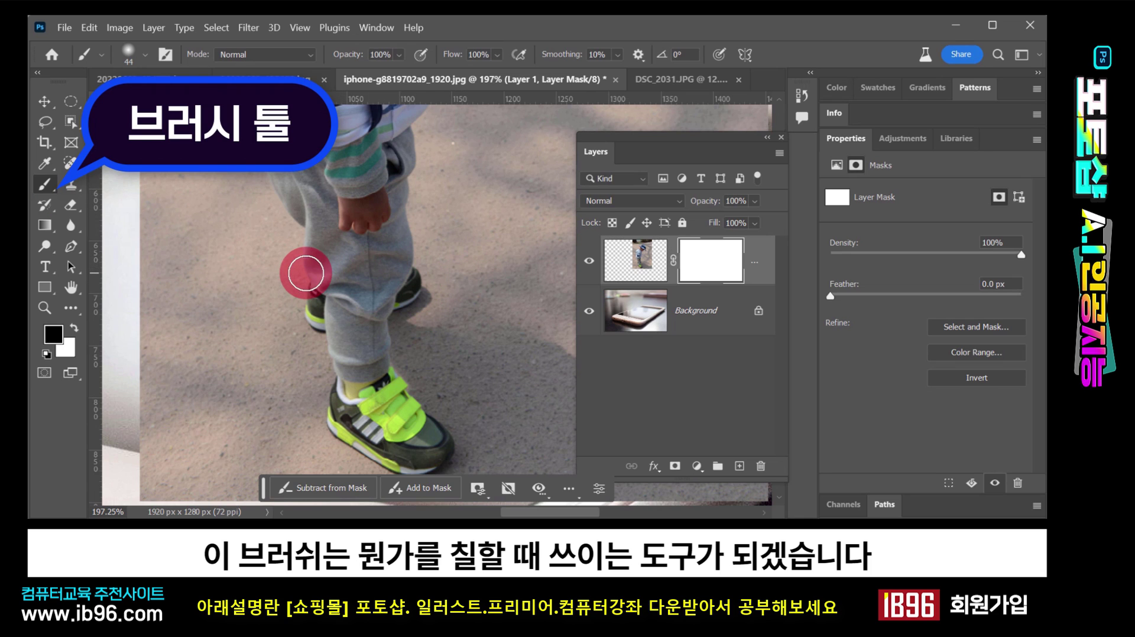
left_click(135, 55)
left_click_drag(140, 105, 127, 105)
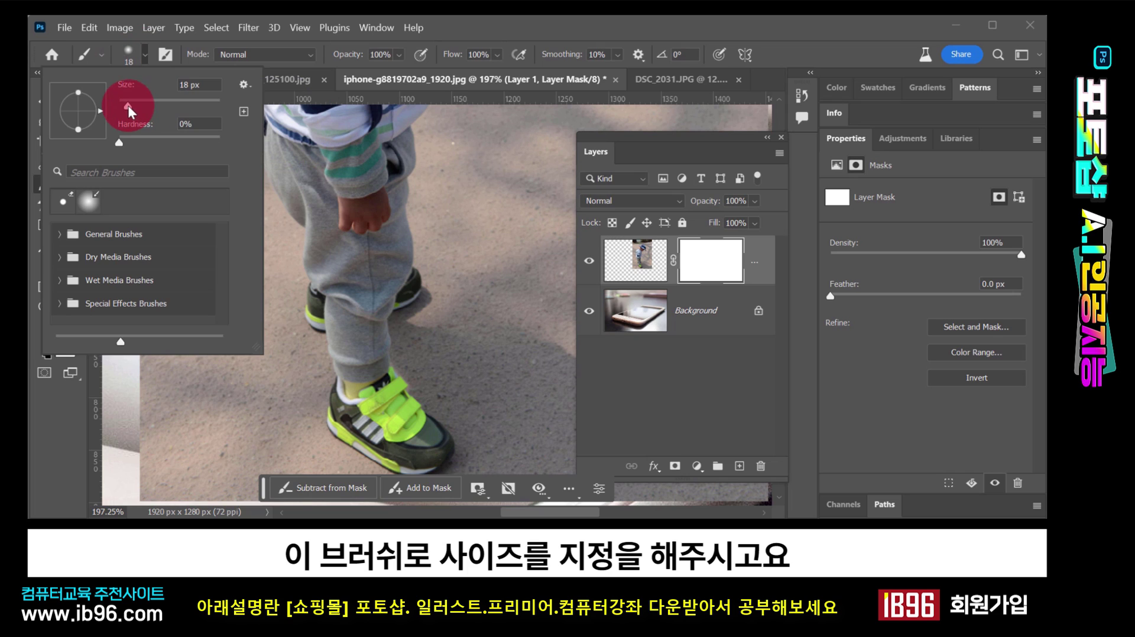
left_click(467, 175)
left_click(64, 329)
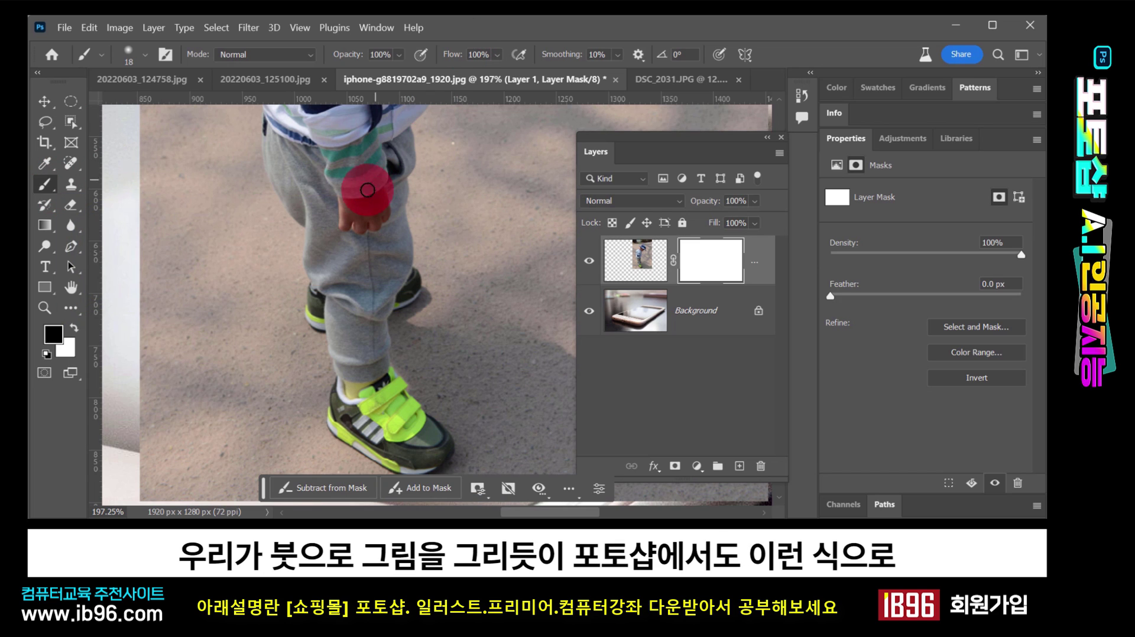
- Try a black brush stroke on the boy layer's image rather than its mask, and undo it
key("ctrl+2")
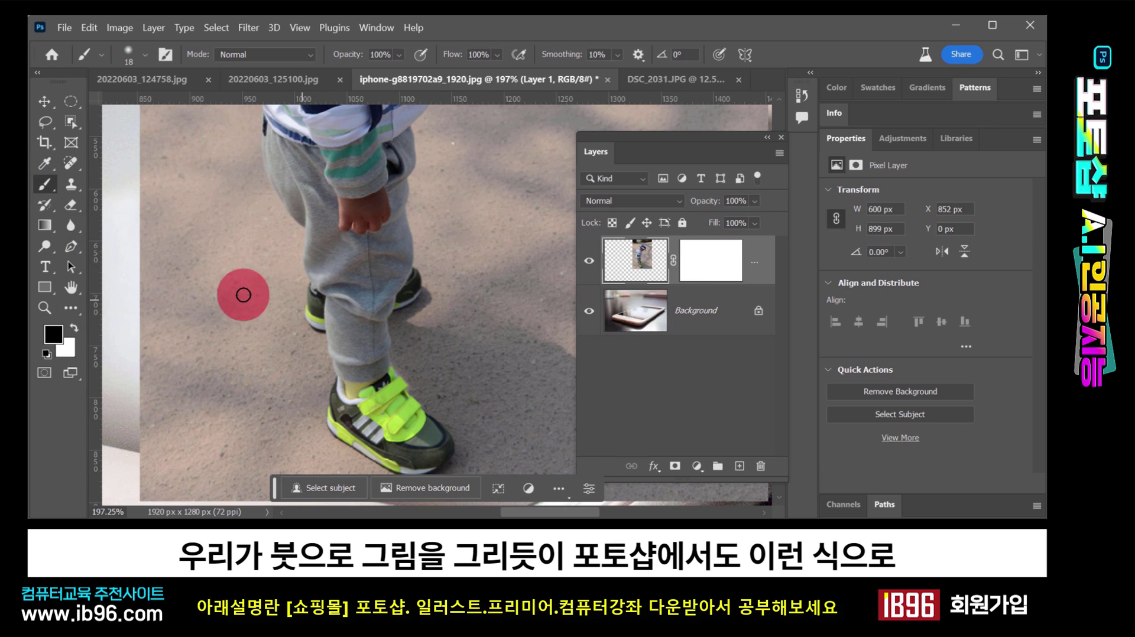
mouse_move(198, 312)
left_mouse_down()
mouse_move(312, 215)
mouse_move(259, 285)
mouse_move(238, 347)
mouse_move(326, 360)
mouse_move(355, 399)
left_mouse_up()
key("ctrl+z")
- Try red (f52626) and near-black (010101) as the foreground colour, and restore the default black and white colours
left_click(52, 333)
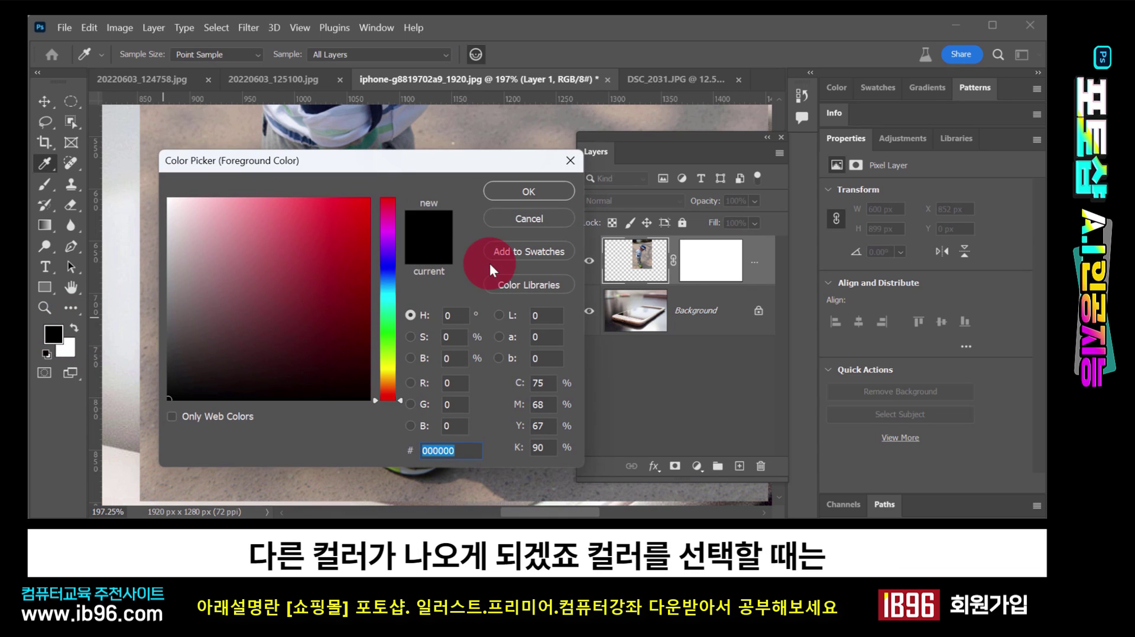
left_click(528, 218)
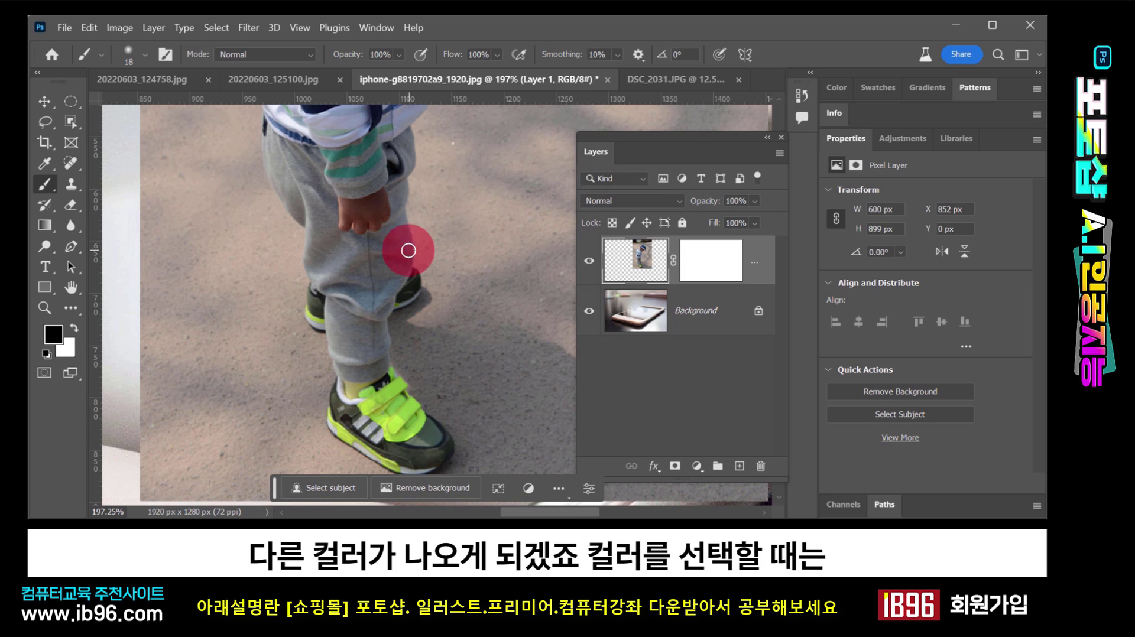
left_click(53, 335)
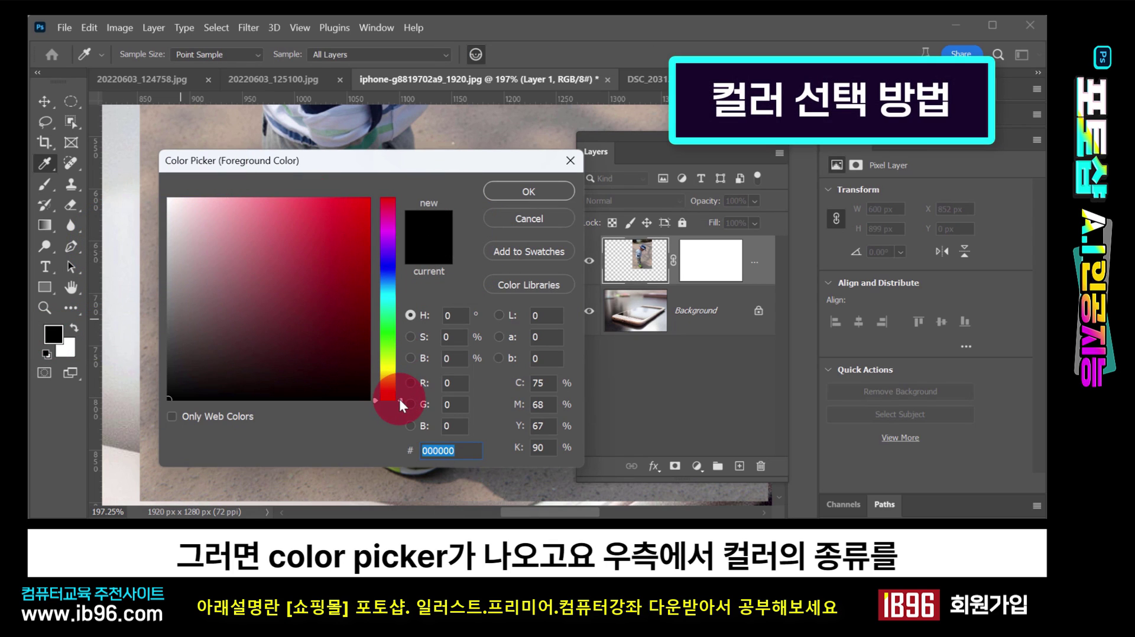
mouse_move(401, 396)
left_mouse_down()
mouse_move(413, 204)
mouse_move(401, 412)
mouse_move(380, 392)
left_mouse_up()
left_click(259, 335)
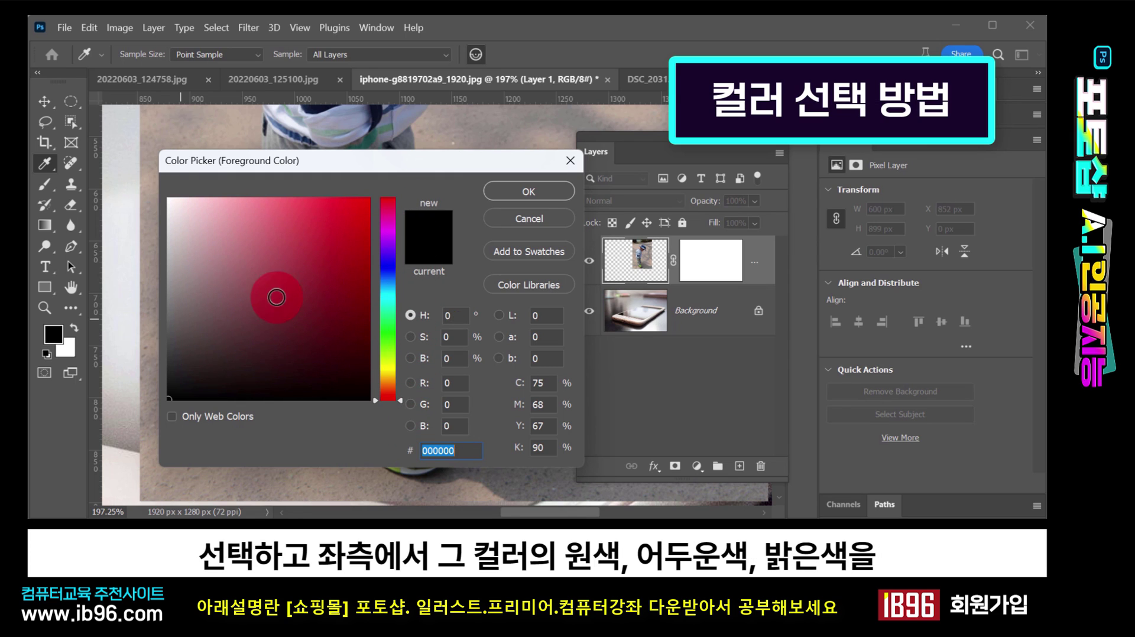
mouse_move(363, 211)
left_mouse_down()
mouse_move(383, 183)
mouse_move(367, 396)
mouse_move(365, 295)
mouse_move(274, 197)
mouse_move(168, 199)
mouse_move(339, 206)
left_mouse_up()
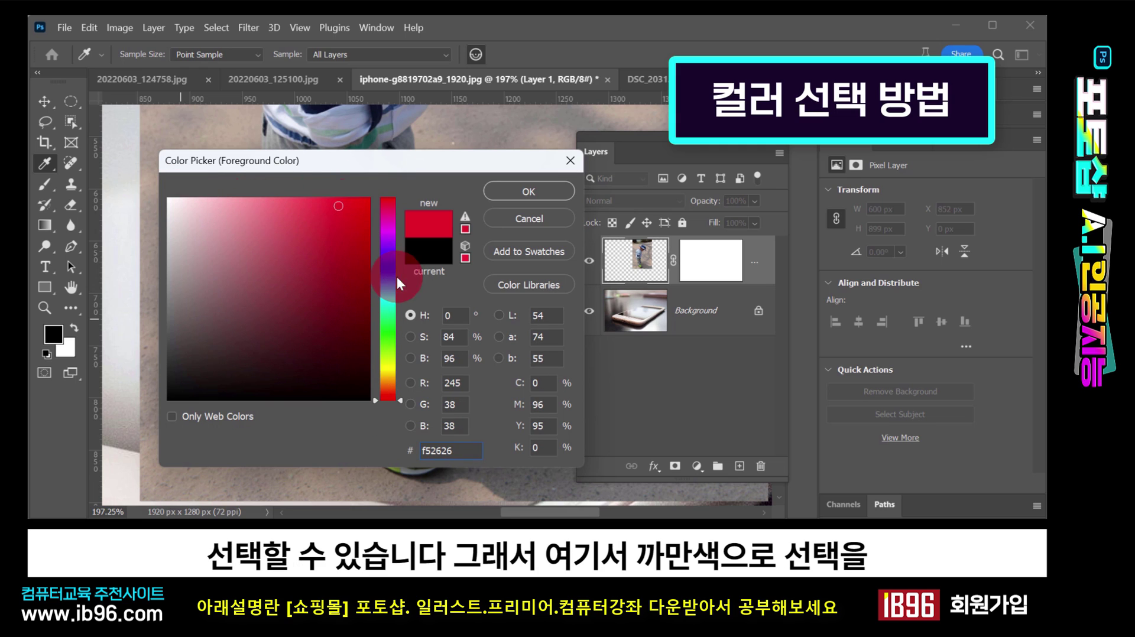
left_click_drag(322, 286, 170, 396)
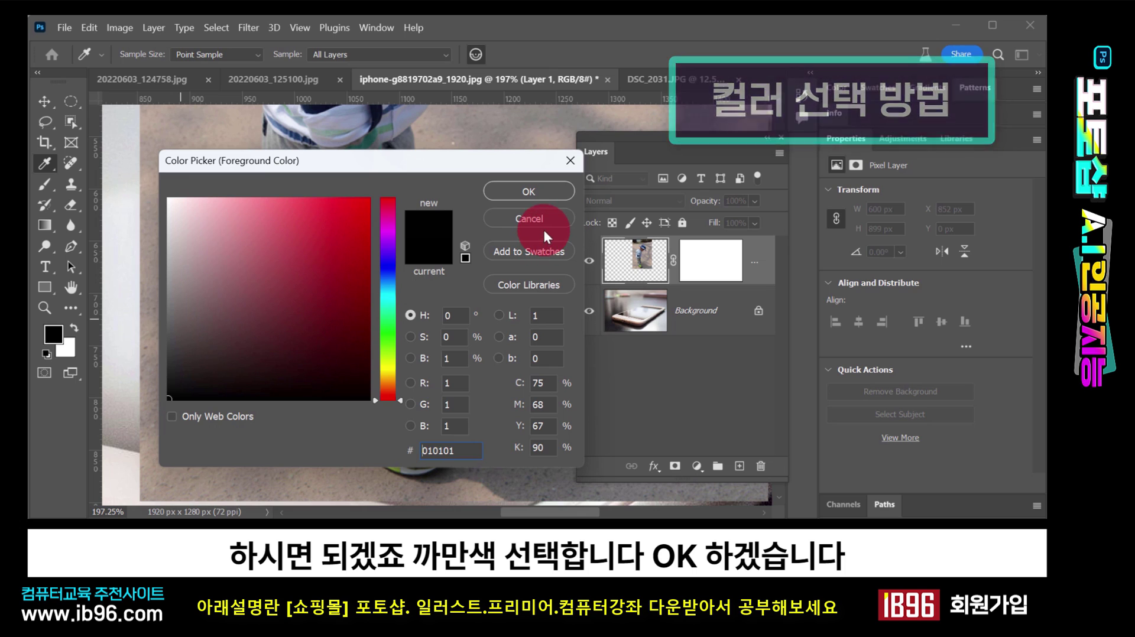
left_click(465, 246)
left_click(529, 191)
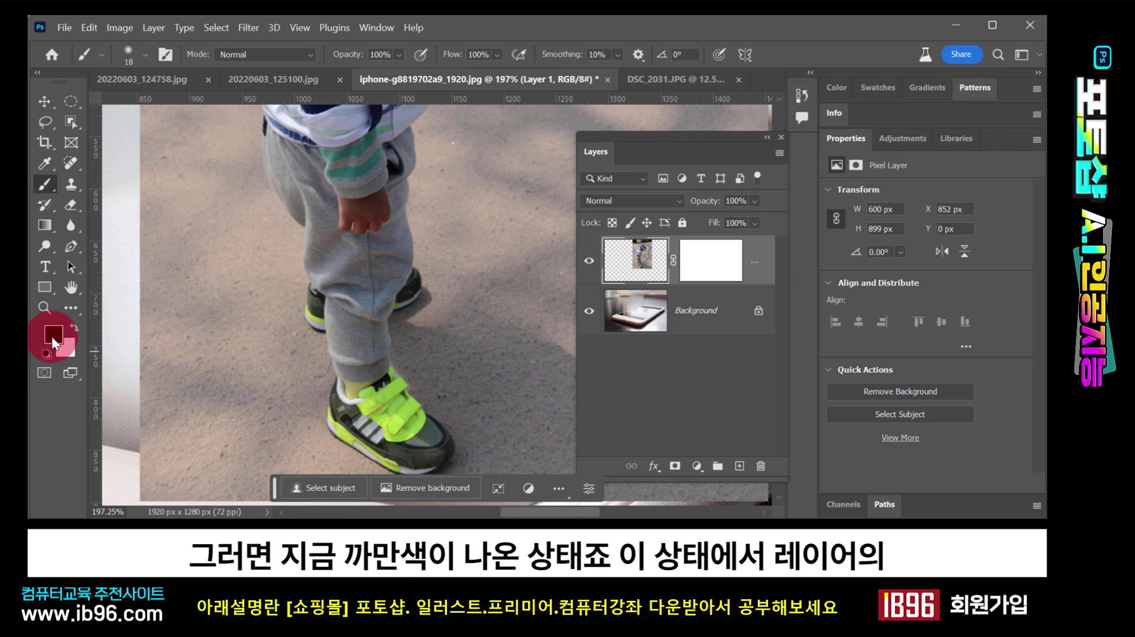
left_click(46, 354)
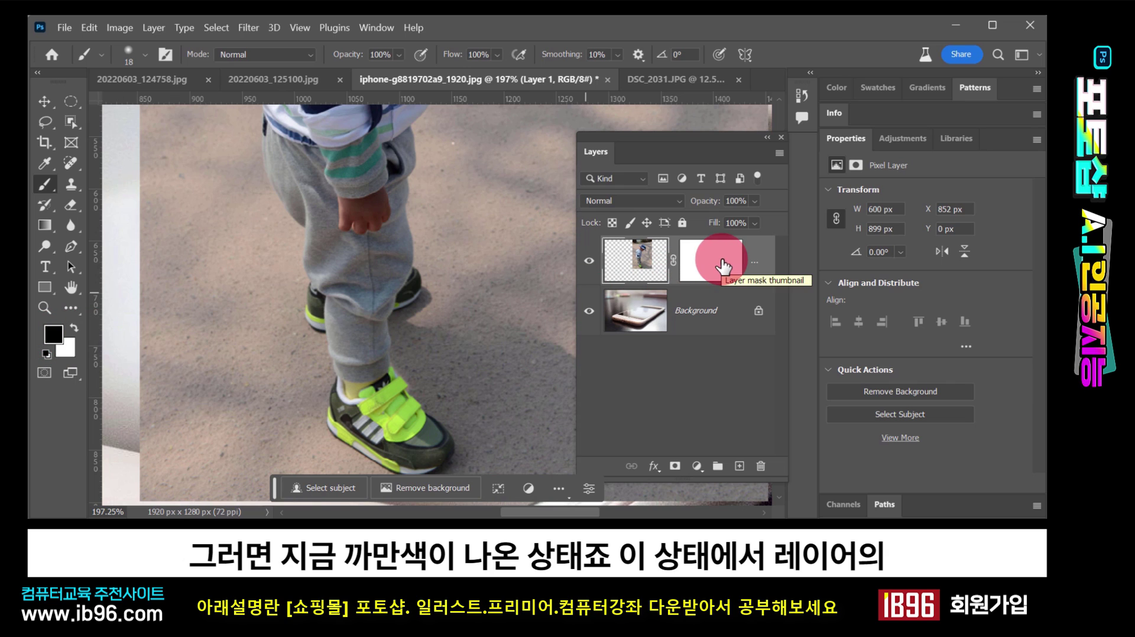
- Paint black on the boy layer's mask to hide the strip of pavement behind his legs with the 18 px brush
left_click(705, 276)
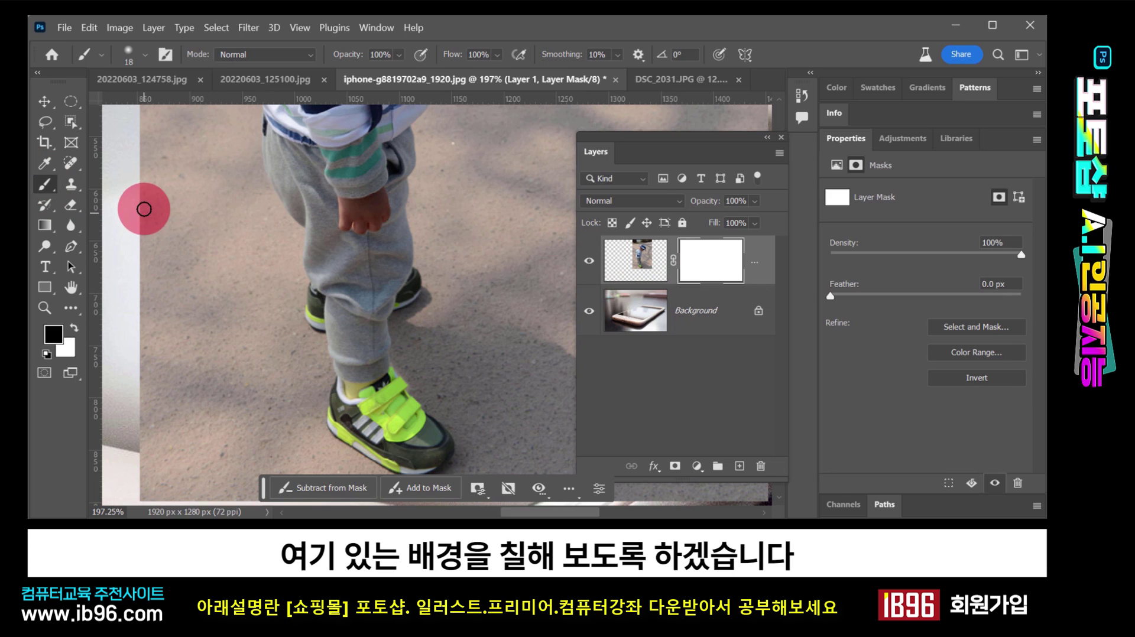
mouse_move(144, 189)
left_mouse_down()
mouse_move(146, 283)
mouse_move(142, 166)
mouse_move(154, 208)
mouse_move(200, 151)
mouse_move(188, 130)
mouse_move(133, 160)
mouse_move(137, 178)
mouse_move(208, 150)
mouse_move(160, 297)
mouse_move(188, 216)
mouse_move(198, 341)
mouse_move(189, 295)
mouse_move(162, 396)
mouse_move(129, 400)
mouse_move(168, 341)
mouse_move(143, 424)
mouse_move(144, 395)
mouse_move(157, 390)
mouse_move(144, 464)
mouse_move(159, 410)
mouse_move(199, 367)
mouse_move(170, 458)
mouse_move(194, 349)
mouse_move(150, 464)
mouse_move(159, 472)
mouse_move(206, 370)
mouse_move(145, 363)
mouse_move(217, 377)
left_mouse_up()
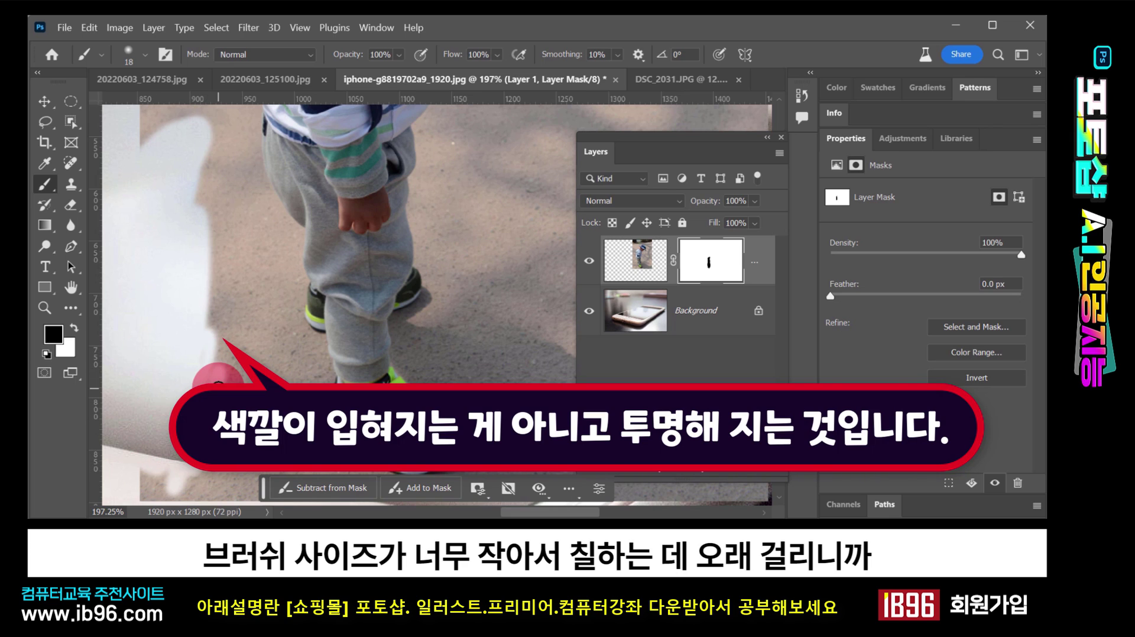
- Enlarge the brush to 61 px, trying out several sizes on the way
left_click(46, 185)
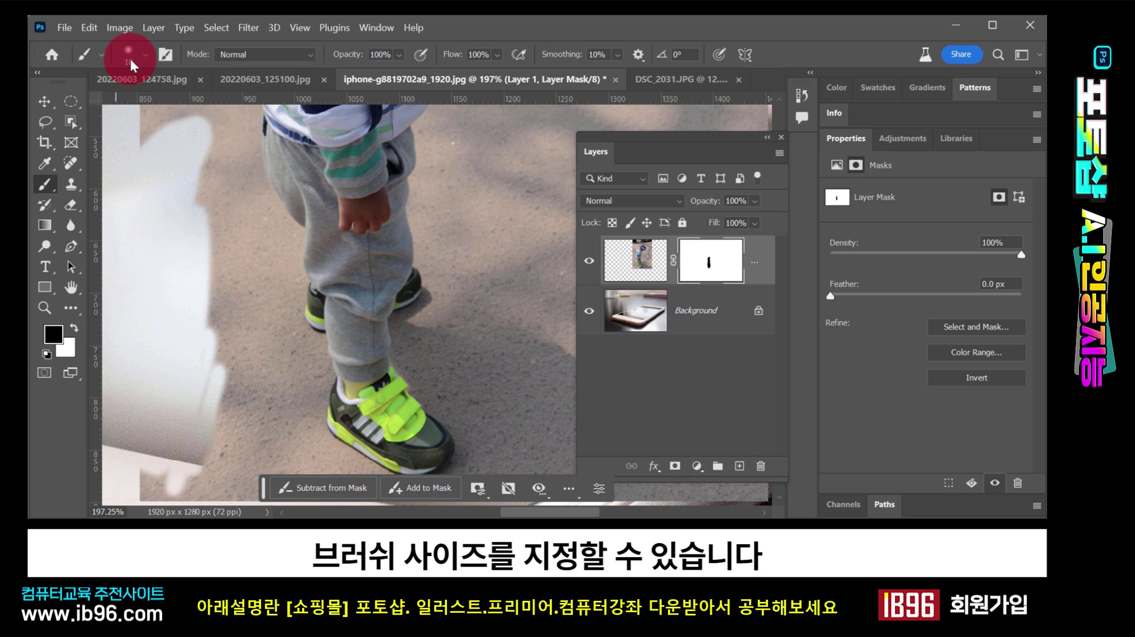
left_click(146, 55)
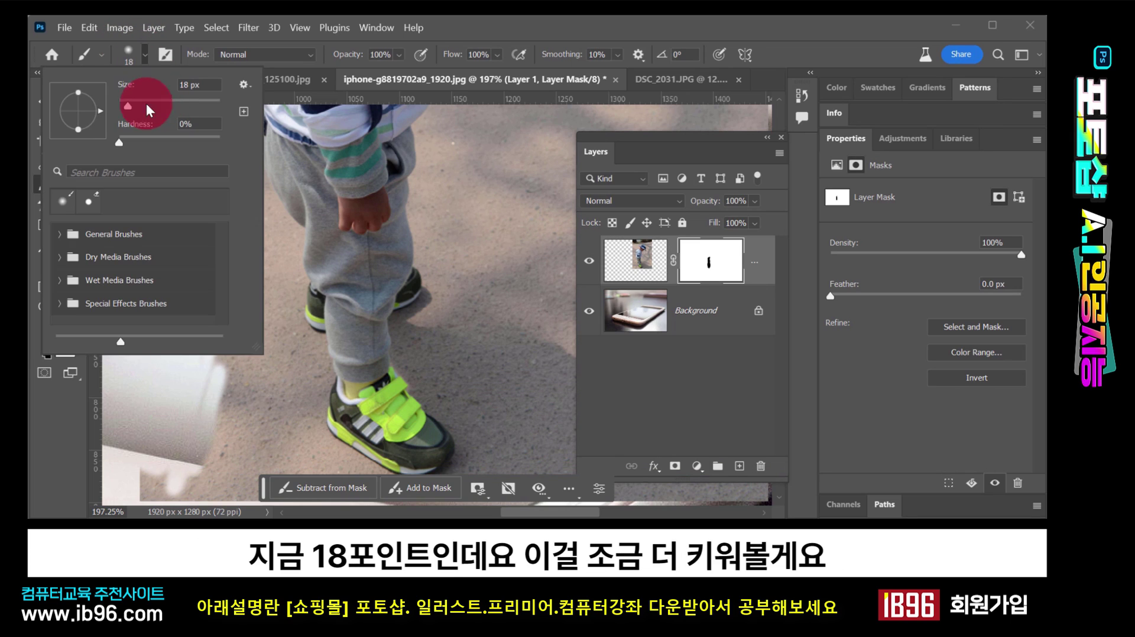
left_click_drag(128, 104, 140, 102)
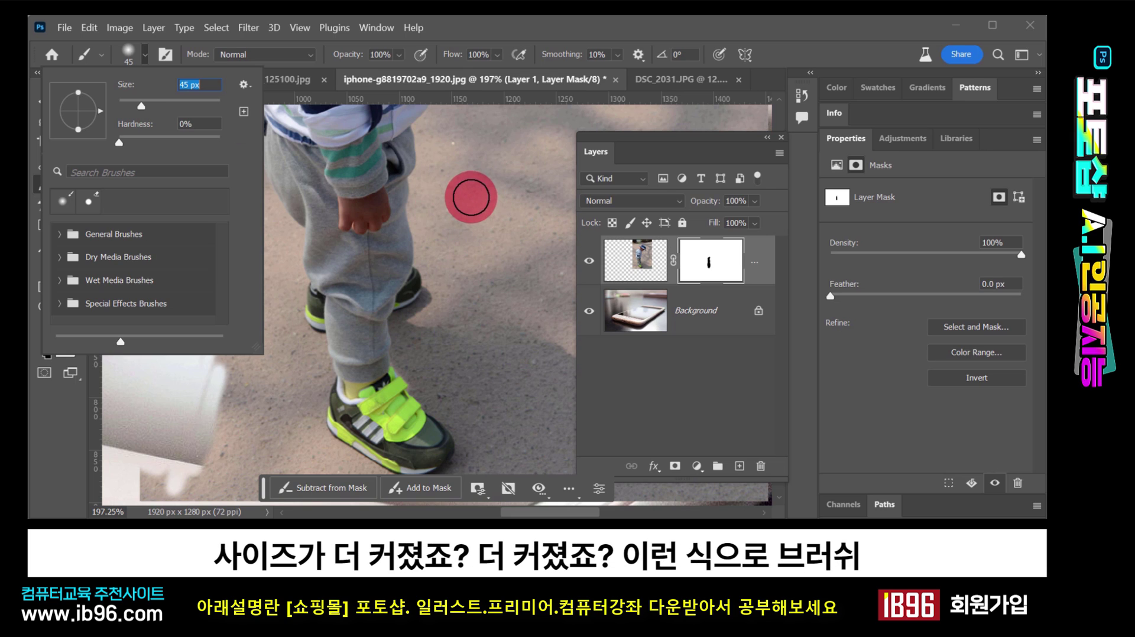
left_click_drag(141, 103, 169, 104)
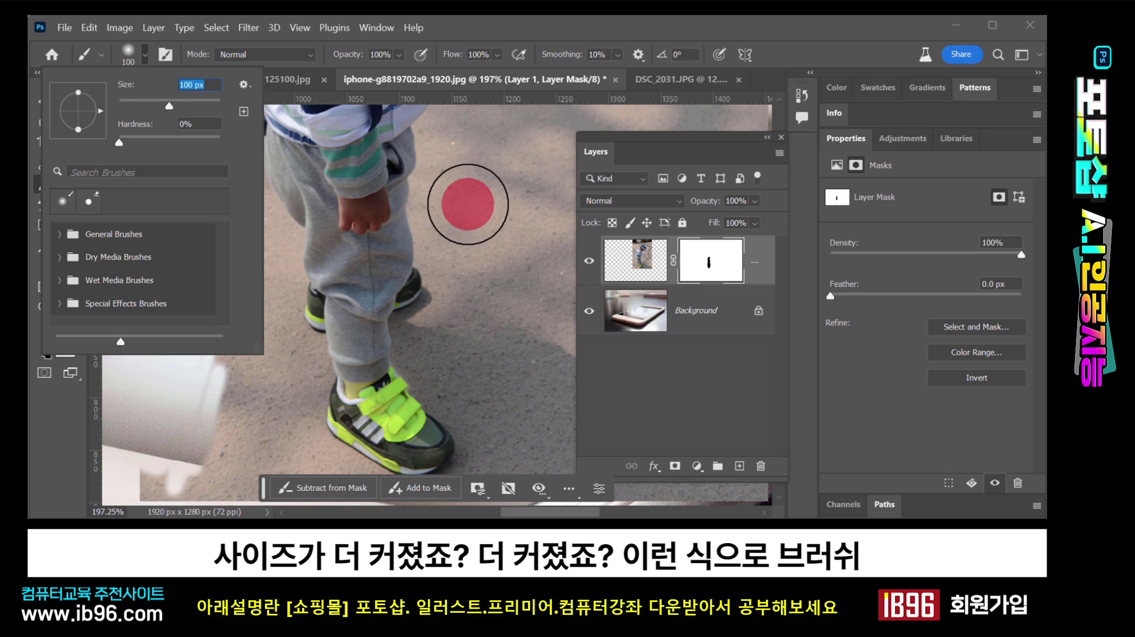
left_click(147, 102)
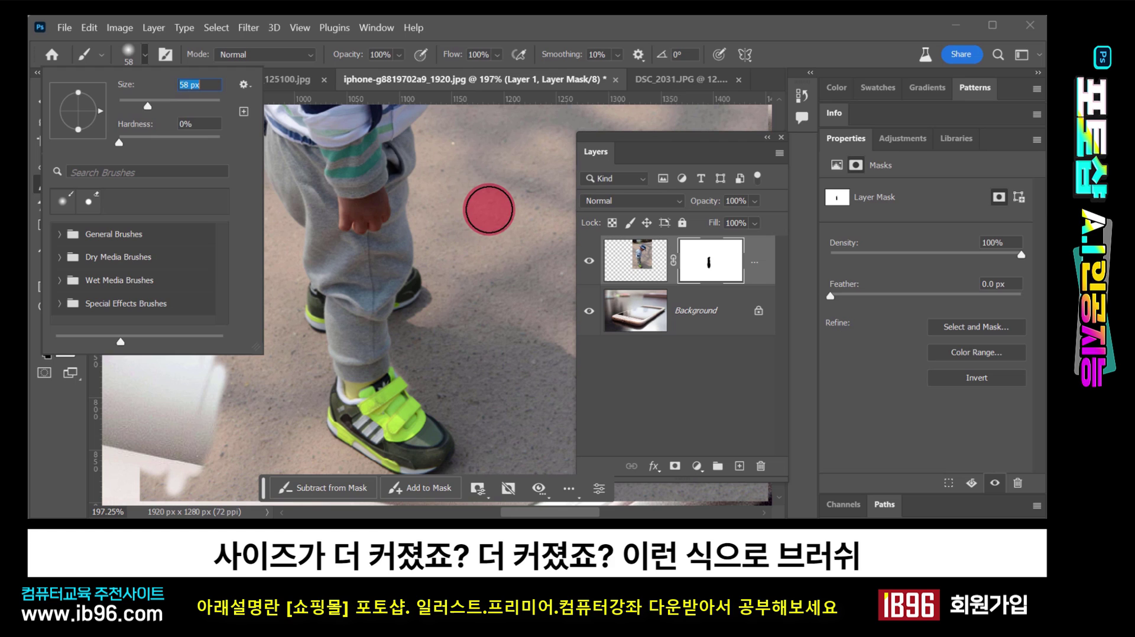
left_click(148, 105)
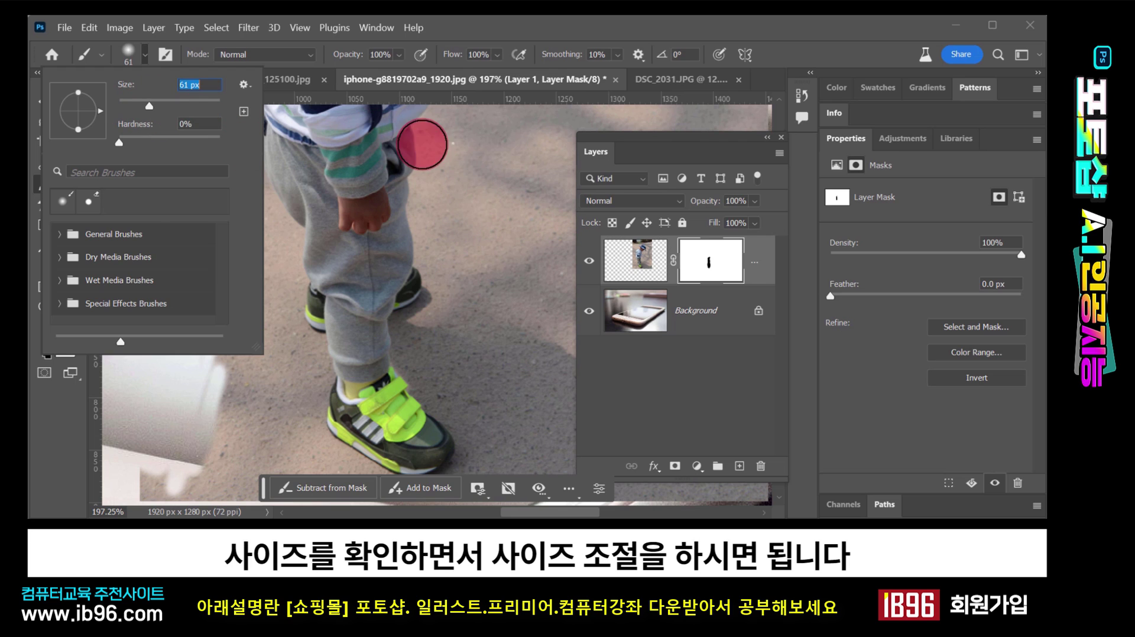
left_click(502, 28)
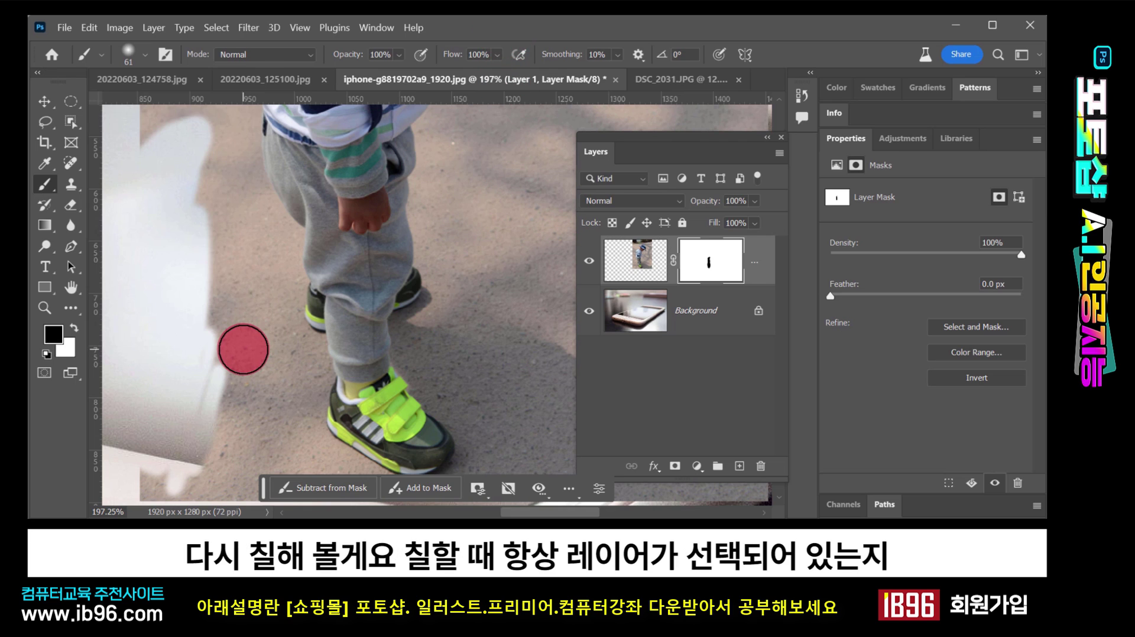
- Paint black on the layer mask with the 61 px brush to hide the pavement and background all around the boy
left_click(729, 264)
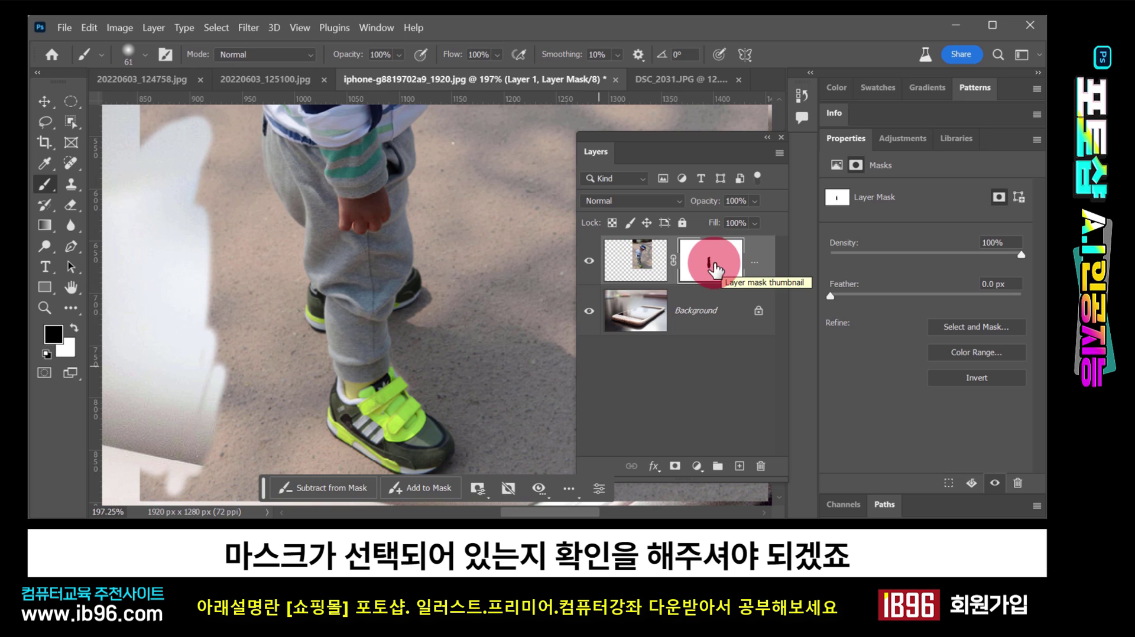
mouse_move(220, 175)
left_mouse_down()
mouse_move(214, 413)
mouse_move(193, 141)
mouse_move(200, 275)
mouse_move(186, 447)
mouse_move(140, 492)
mouse_move(174, 469)
mouse_move(158, 486)
mouse_move(250, 480)
mouse_move(238, 405)
mouse_move(237, 436)
left_mouse_up()
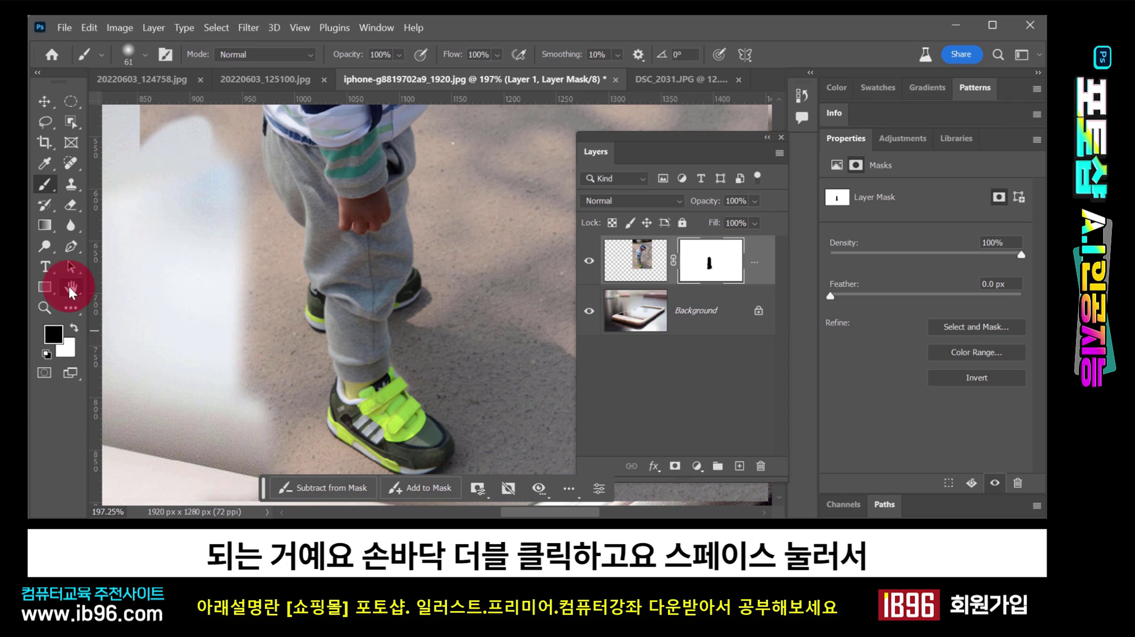
double_click(69, 286)
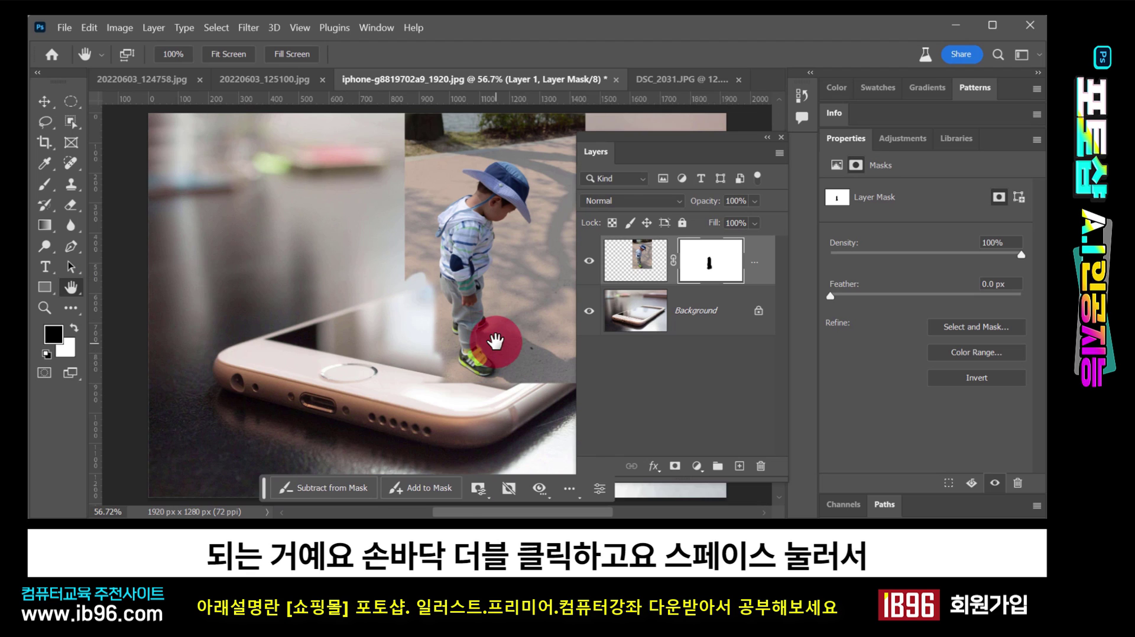
left_click_drag(496, 341, 349, 354)
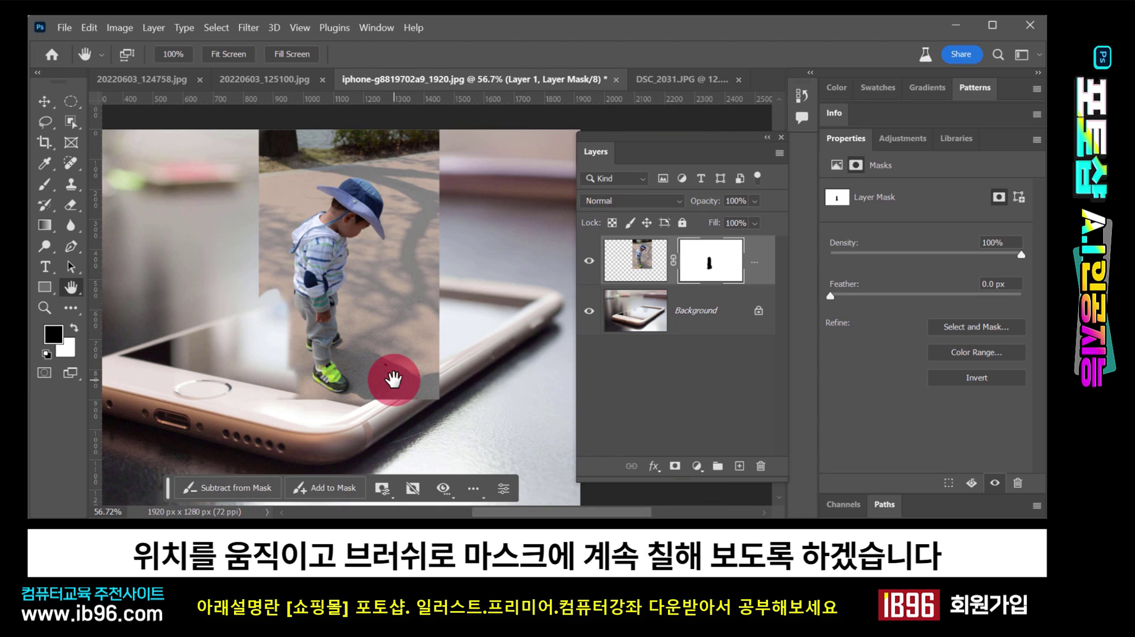
key("b")
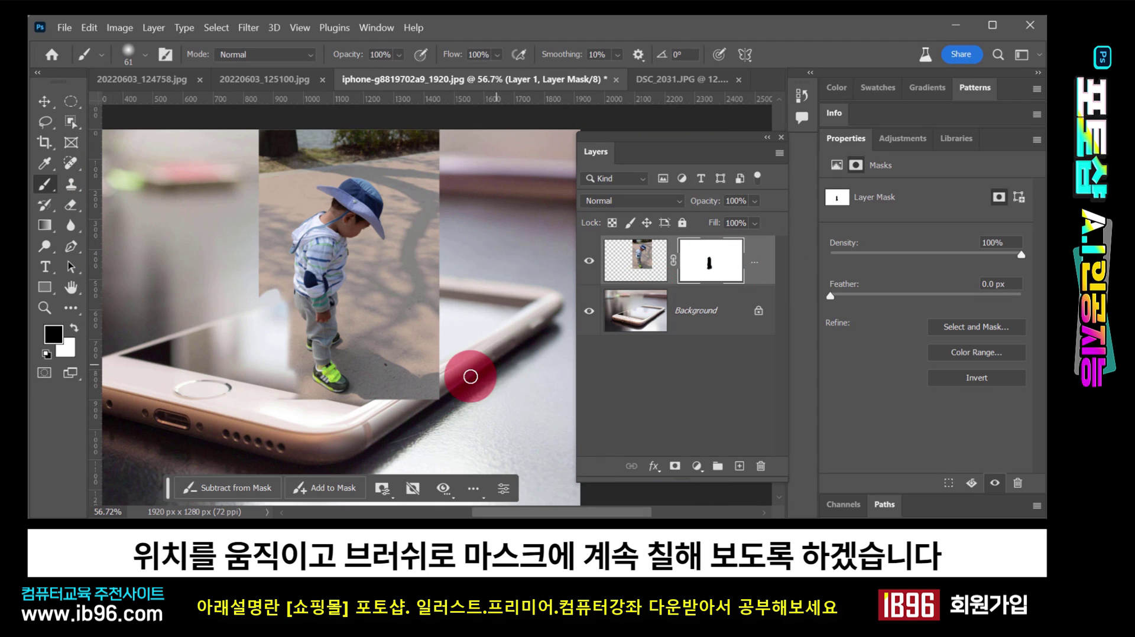
mouse_move(471, 377)
left_mouse_down()
mouse_move(436, 398)
mouse_move(435, 342)
mouse_move(431, 389)
mouse_move(417, 317)
mouse_move(409, 395)
mouse_move(393, 337)
mouse_move(388, 412)
mouse_move(368, 391)
mouse_move(371, 415)
mouse_move(424, 353)
mouse_move(433, 321)
mouse_move(402, 382)
mouse_move(404, 406)
mouse_move(447, 263)
mouse_move(401, 327)
mouse_move(438, 254)
mouse_move(436, 246)
mouse_move(418, 304)
mouse_move(399, 295)
mouse_move(438, 218)
mouse_move(431, 207)
mouse_move(377, 294)
mouse_move(409, 257)
mouse_move(387, 325)
mouse_move(403, 318)
mouse_move(412, 283)
mouse_move(355, 360)
mouse_move(362, 398)
mouse_move(328, 405)
mouse_move(282, 388)
left_mouse_up()
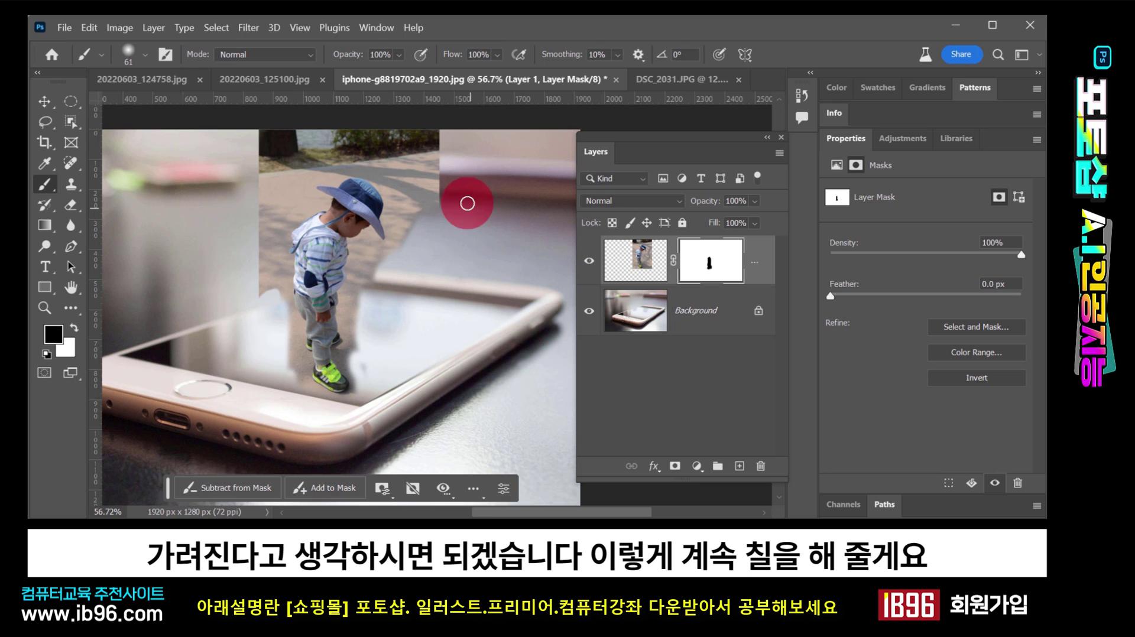
mouse_move(312, 130)
left_mouse_down()
mouse_move(380, 127)
mouse_move(274, 144)
mouse_move(520, 139)
mouse_move(246, 140)
mouse_move(321, 160)
mouse_move(296, 125)
mouse_move(288, 156)
mouse_move(304, 158)
mouse_move(278, 173)
mouse_move(246, 220)
mouse_move(274, 258)
mouse_move(273, 225)
mouse_move(310, 171)
mouse_move(289, 177)
mouse_move(314, 153)
left_mouse_up()
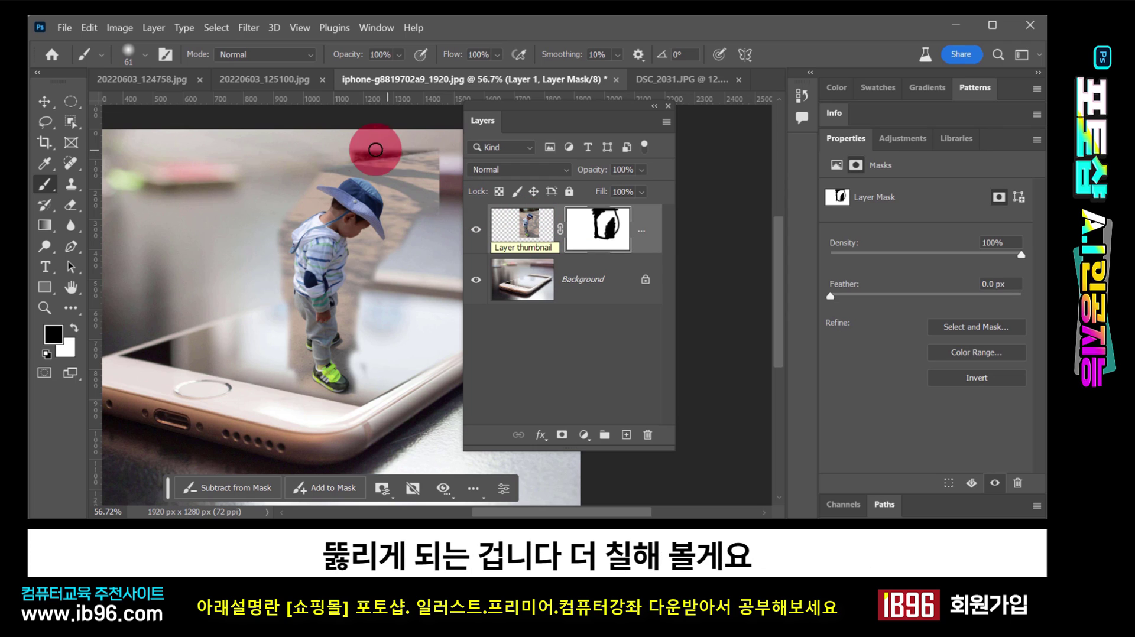
mouse_move(390, 156)
left_mouse_down()
mouse_move(442, 183)
mouse_move(355, 154)
mouse_move(415, 179)
mouse_move(437, 225)
mouse_move(383, 155)
mouse_move(414, 222)
mouse_move(408, 242)
mouse_move(390, 220)
mouse_move(389, 174)
mouse_move(410, 222)
mouse_move(391, 191)
mouse_move(392, 240)
left_mouse_up()
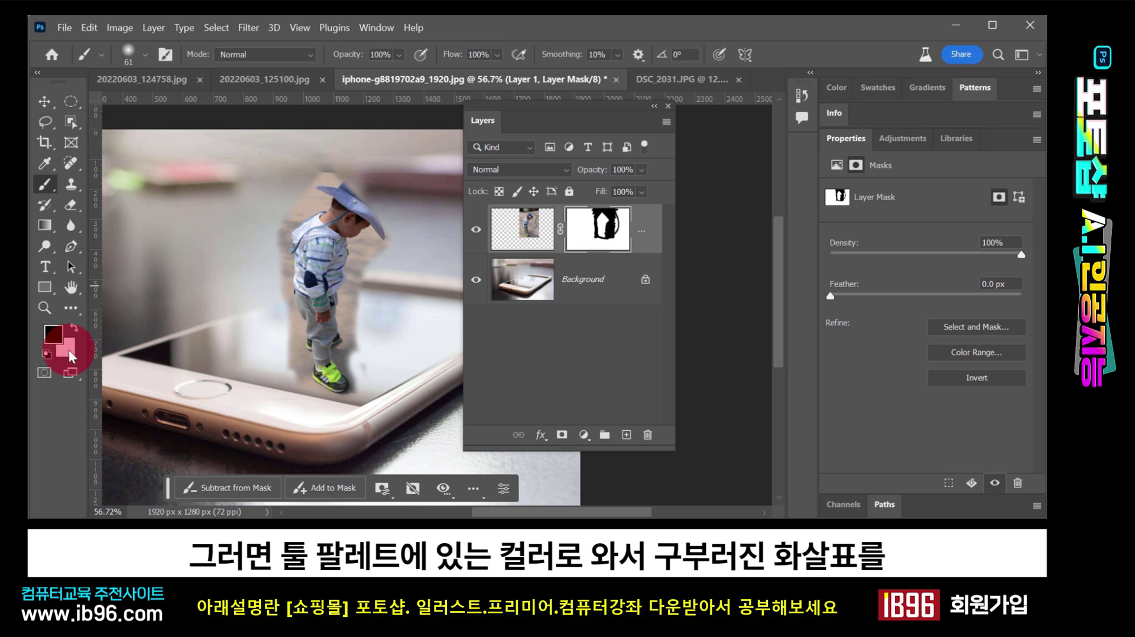
- Paint white on the mask over the boy's hat to restore its hidden parts, and return the foreground colour to black
left_click(75, 328)
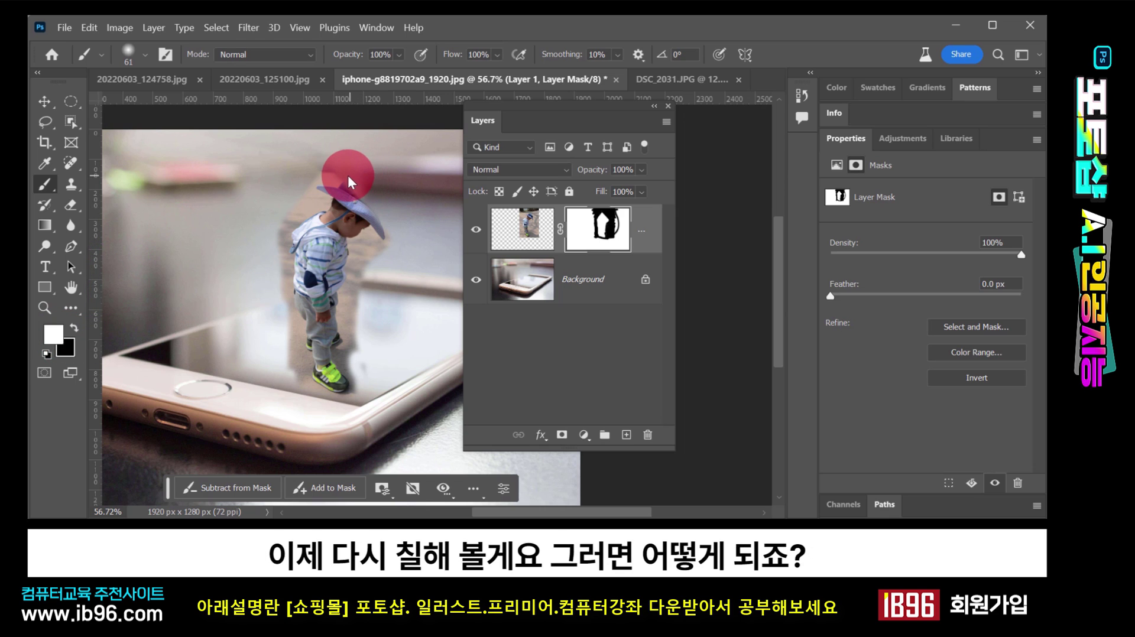
left_click_drag(348, 175, 385, 215)
mouse_move(332, 172)
left_mouse_down()
mouse_move(387, 215)
mouse_move(367, 181)
mouse_move(348, 177)
mouse_move(388, 211)
mouse_move(370, 179)
mouse_move(347, 173)
mouse_move(387, 213)
left_mouse_up()
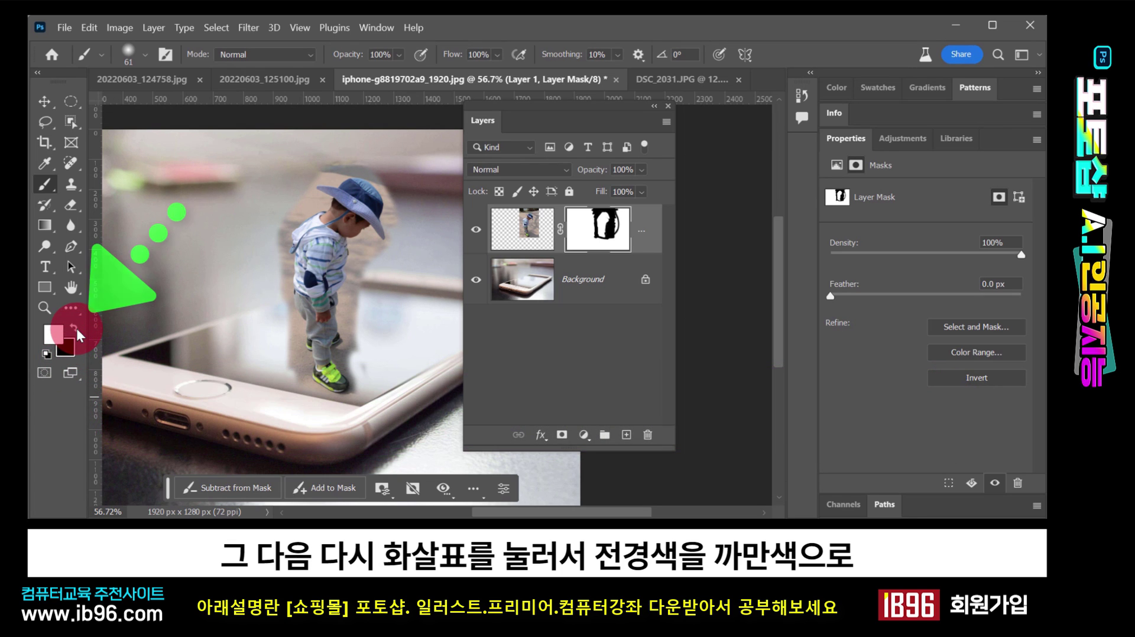
left_click(76, 329)
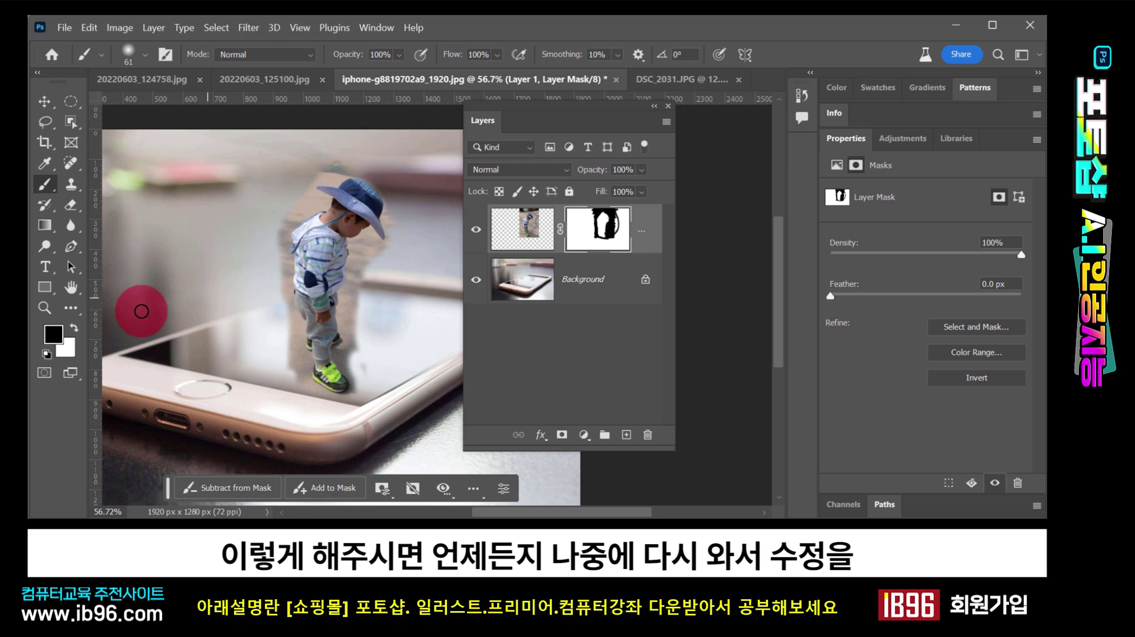
- Zoom in on the boy's hat and reduce the brush size to 15 px for finer mask painting
left_click(44, 308)
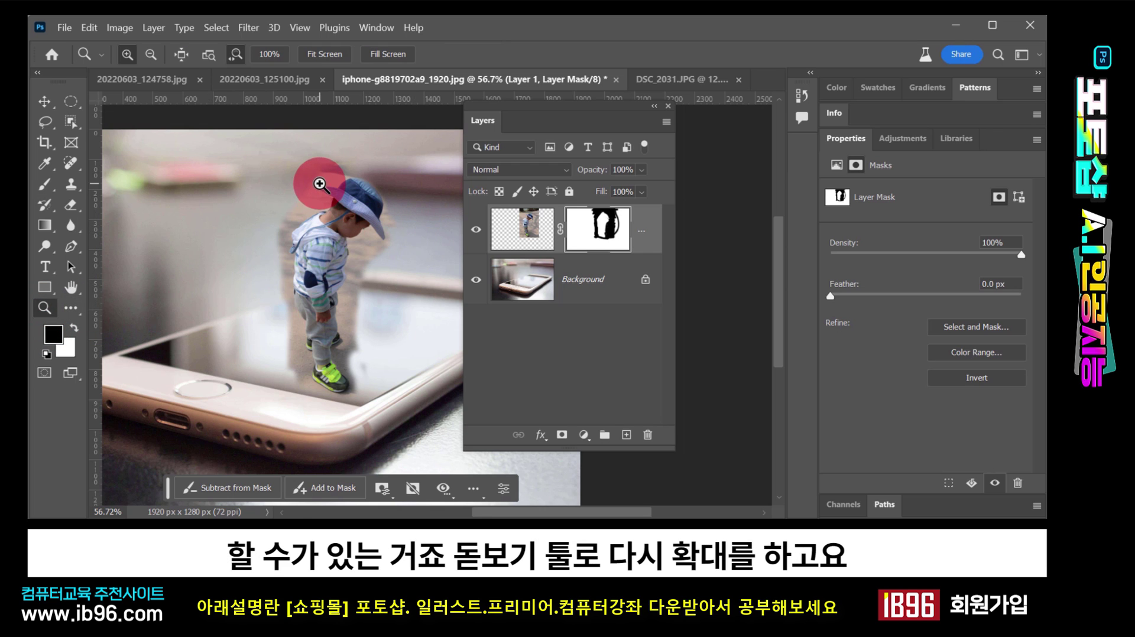
left_click_drag(322, 177, 372, 222)
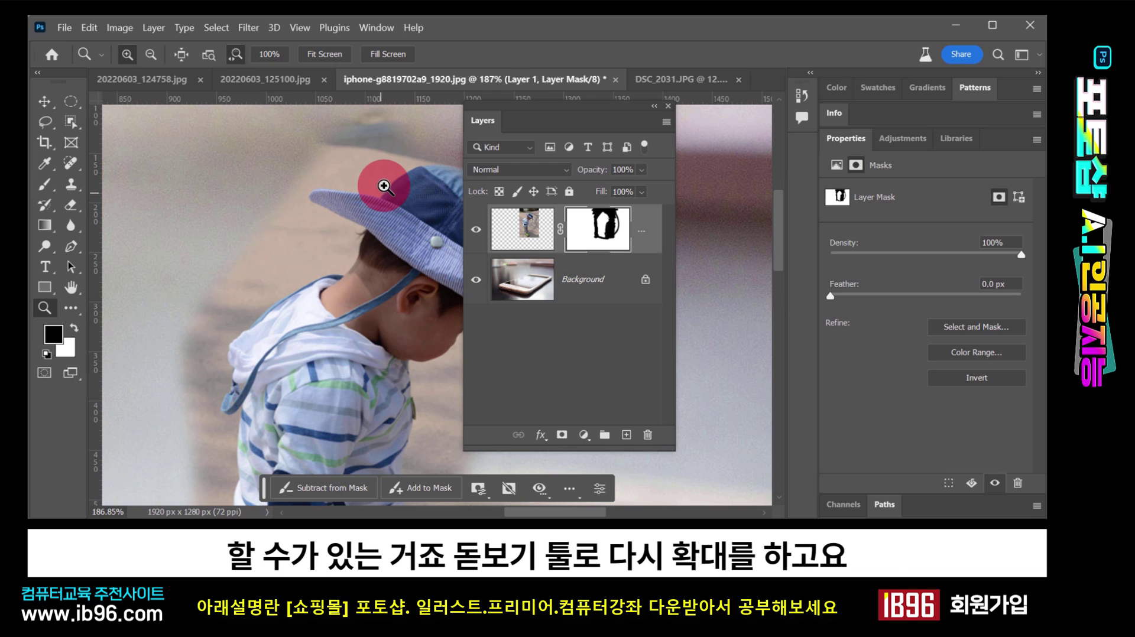
left_click_drag(404, 188, 256, 205)
left_click(44, 184)
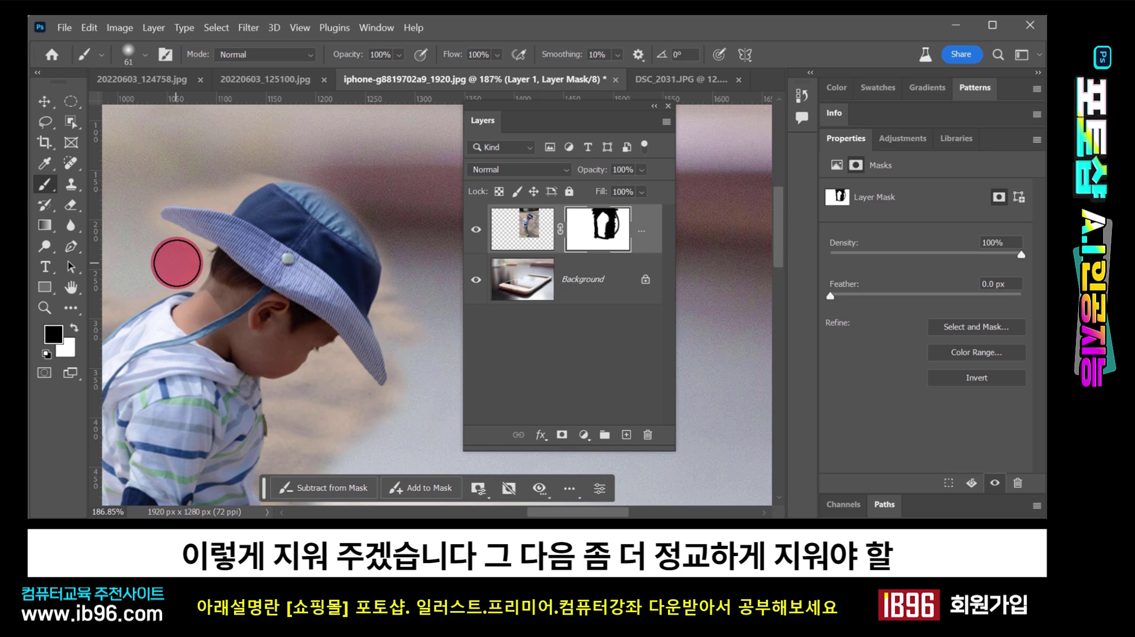
left_click(135, 55)
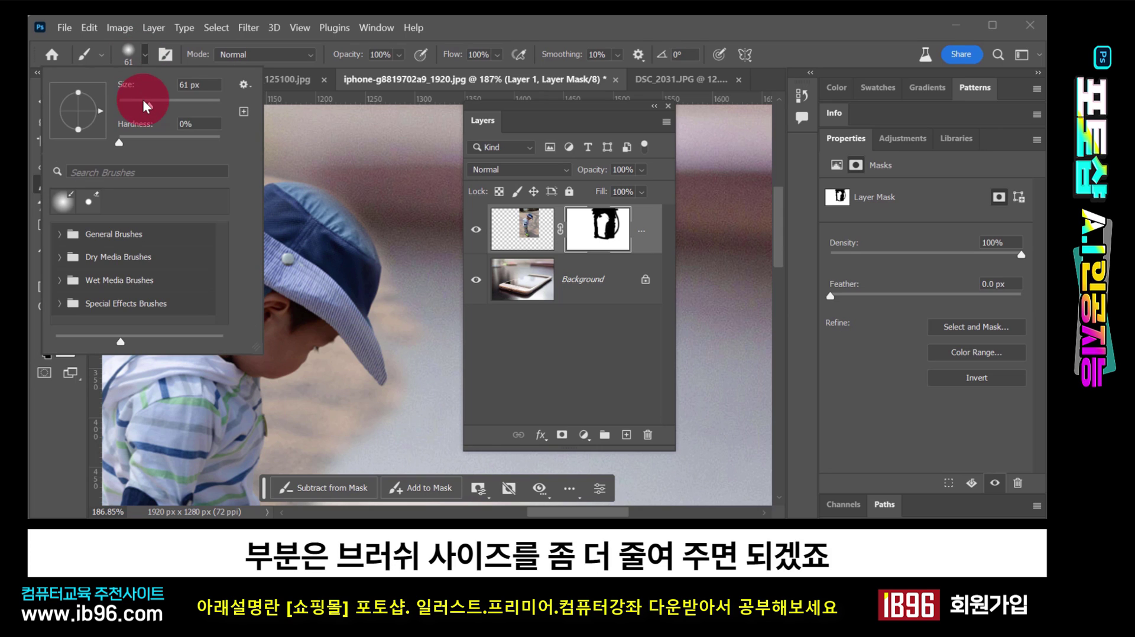
left_click_drag(143, 100, 126, 101)
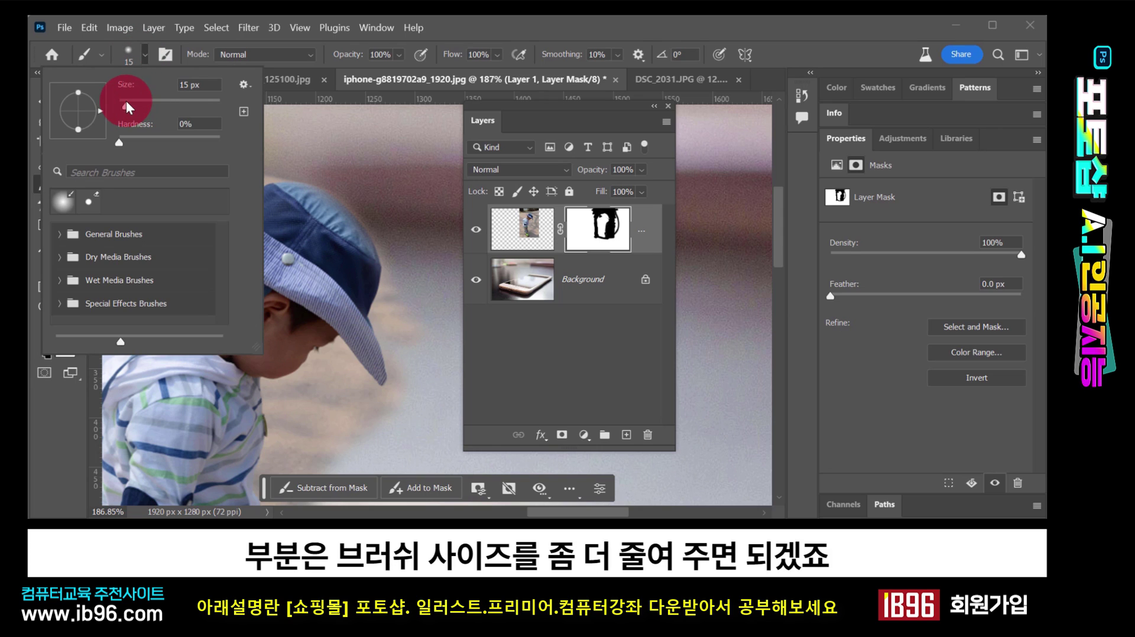
left_click(457, 23)
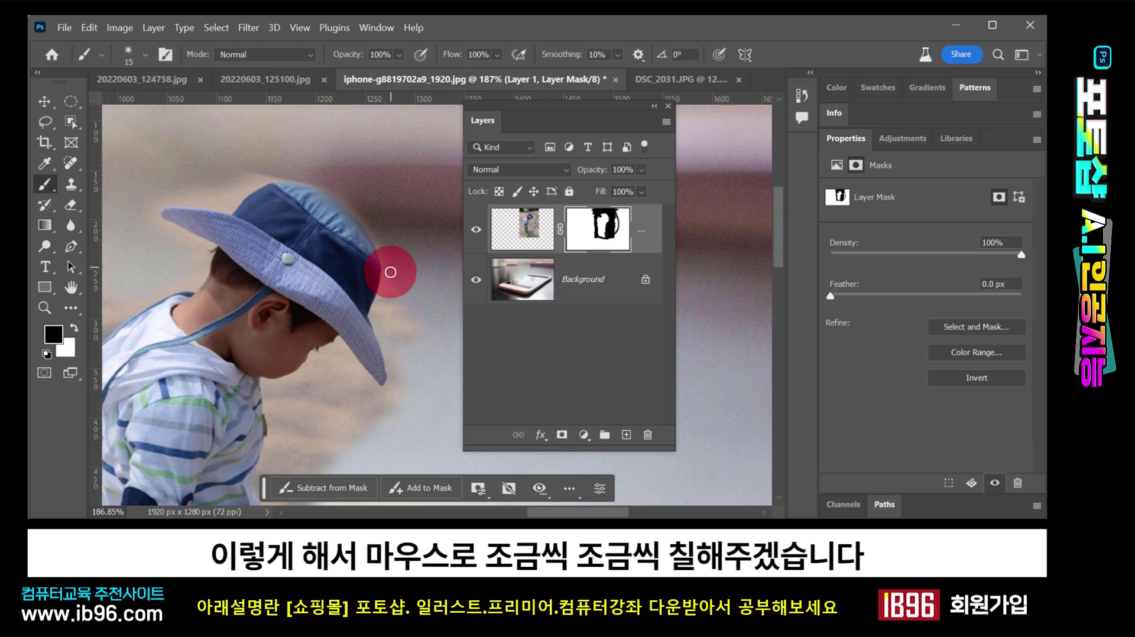
- Paint black on Layer 1's mask around the boy's hat and face to hide the leftover sandy background
mouse_move(385, 292)
left_mouse_down()
mouse_move(398, 359)
mouse_move(421, 341)
mouse_move(403, 319)
mouse_move(396, 343)
mouse_move(386, 314)
mouse_move(398, 321)
mouse_move(390, 332)
mouse_move(381, 311)
mouse_move(404, 283)
mouse_move(393, 302)
mouse_move(432, 328)
mouse_move(366, 209)
mouse_move(373, 219)
mouse_move(326, 180)
mouse_move(284, 173)
mouse_move(226, 192)
mouse_move(264, 157)
mouse_move(222, 192)
mouse_move(284, 172)
mouse_move(246, 194)
mouse_move(191, 193)
mouse_move(240, 195)
mouse_move(249, 182)
mouse_move(201, 190)
mouse_move(224, 204)
mouse_move(155, 222)
left_mouse_up()
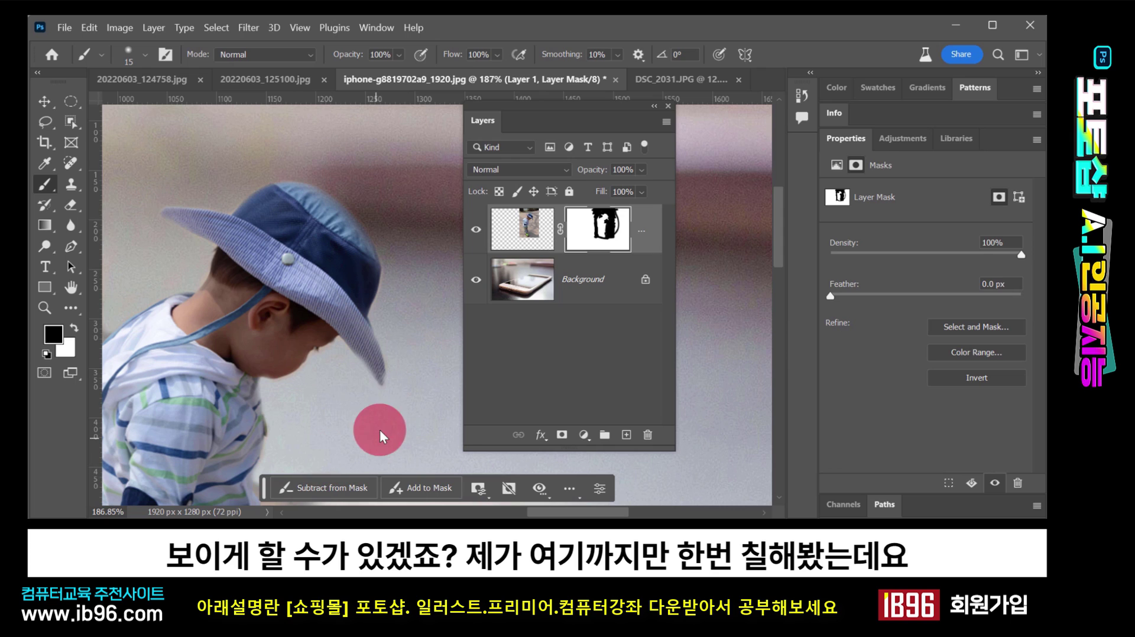
mouse_move(379, 436)
left_mouse_down()
mouse_move(361, 350)
mouse_move(379, 378)
left_mouse_up()
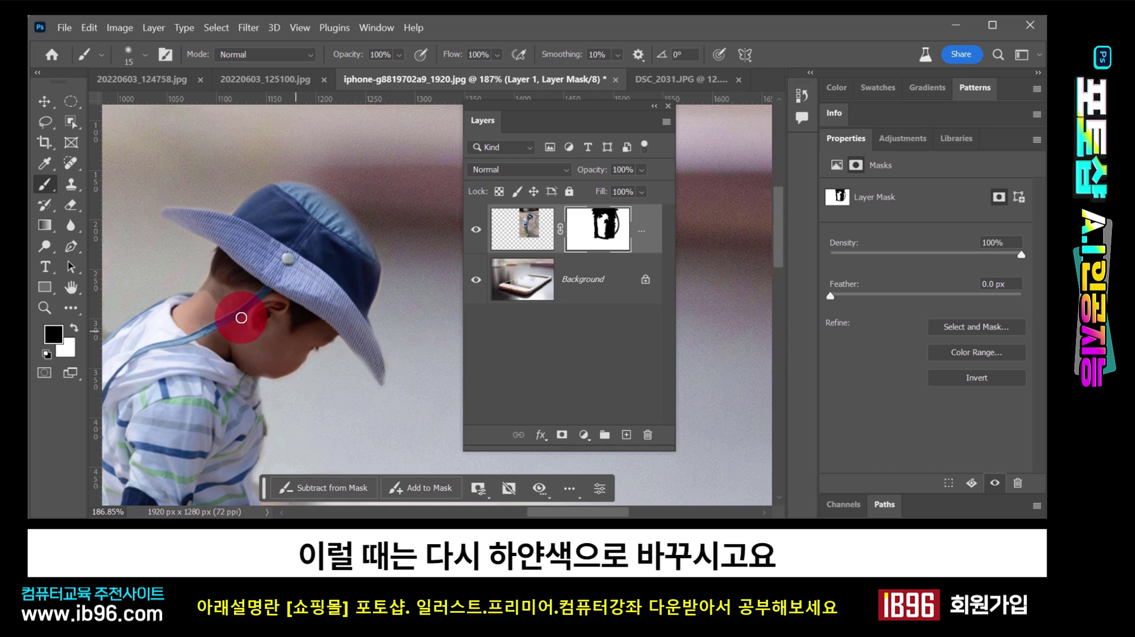
- Switch the foreground to white and paint on Layer 1's mask to restore the hidden edge of the hat
left_click(75, 332)
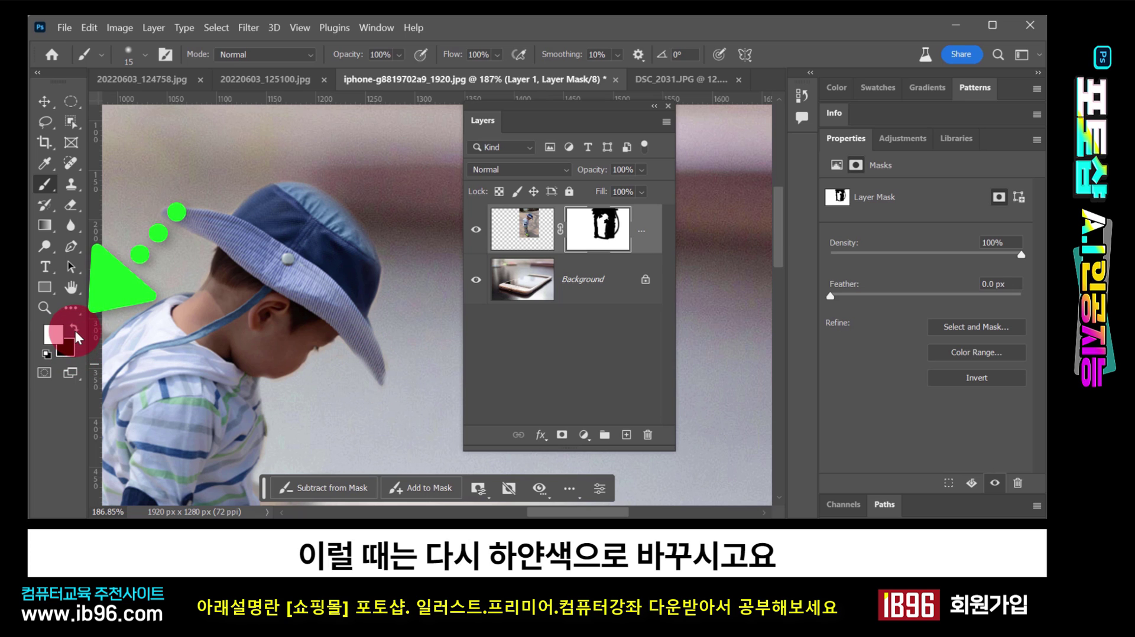
left_click(605, 235)
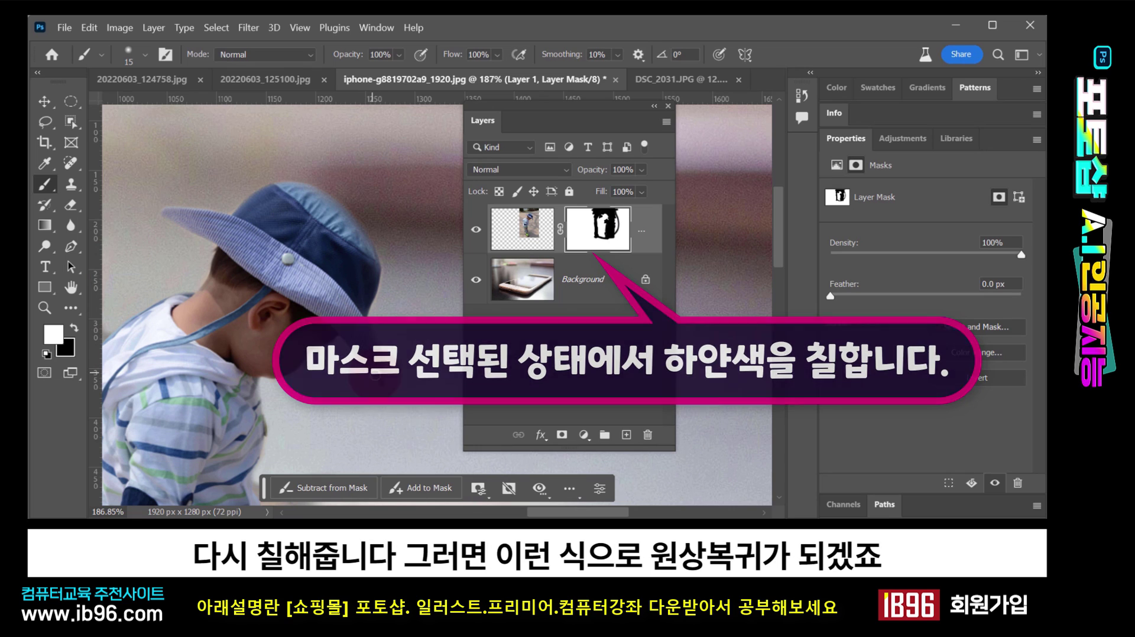
left_click(380, 376)
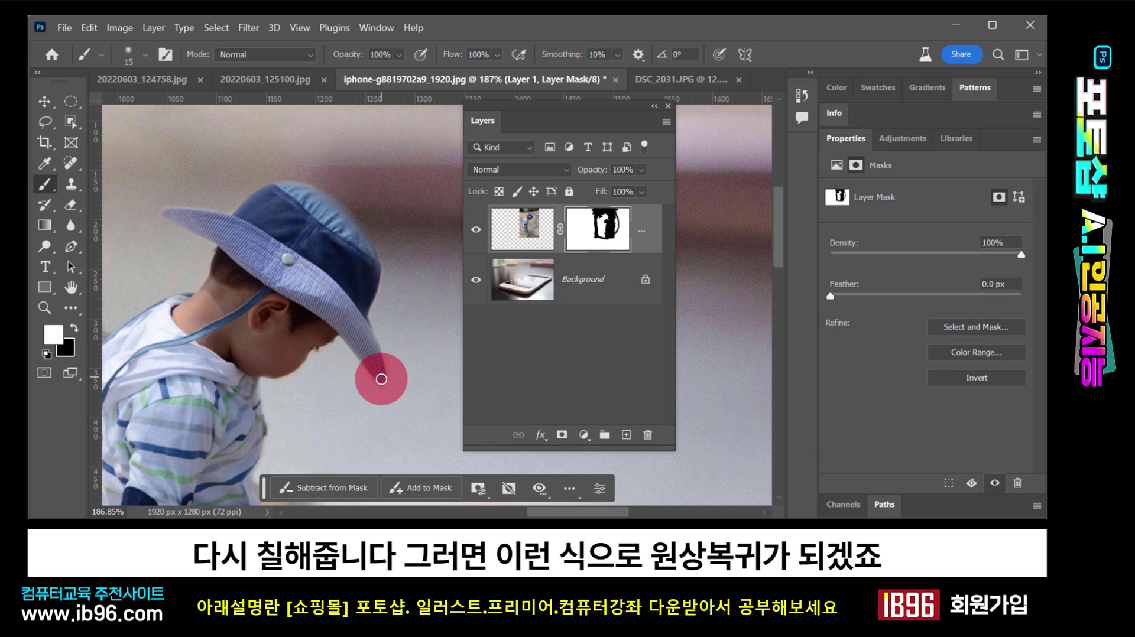
mouse_move(381, 379)
left_mouse_down()
mouse_move(365, 242)
mouse_move(327, 198)
mouse_move(292, 190)
mouse_move(282, 192)
mouse_move(361, 354)
mouse_move(380, 349)
mouse_move(310, 351)
mouse_move(356, 348)
mouse_move(362, 398)
mouse_move(255, 382)
mouse_move(308, 349)
mouse_move(261, 357)
mouse_move(383, 341)
mouse_move(396, 283)
mouse_move(395, 270)
mouse_move(323, 235)
mouse_move(319, 213)
mouse_move(242, 272)
mouse_move(398, 259)
mouse_move(369, 275)
mouse_move(339, 261)
mouse_move(230, 162)
mouse_move(386, 211)
mouse_move(370, 262)
mouse_move(258, 237)
mouse_move(346, 241)
left_mouse_up()
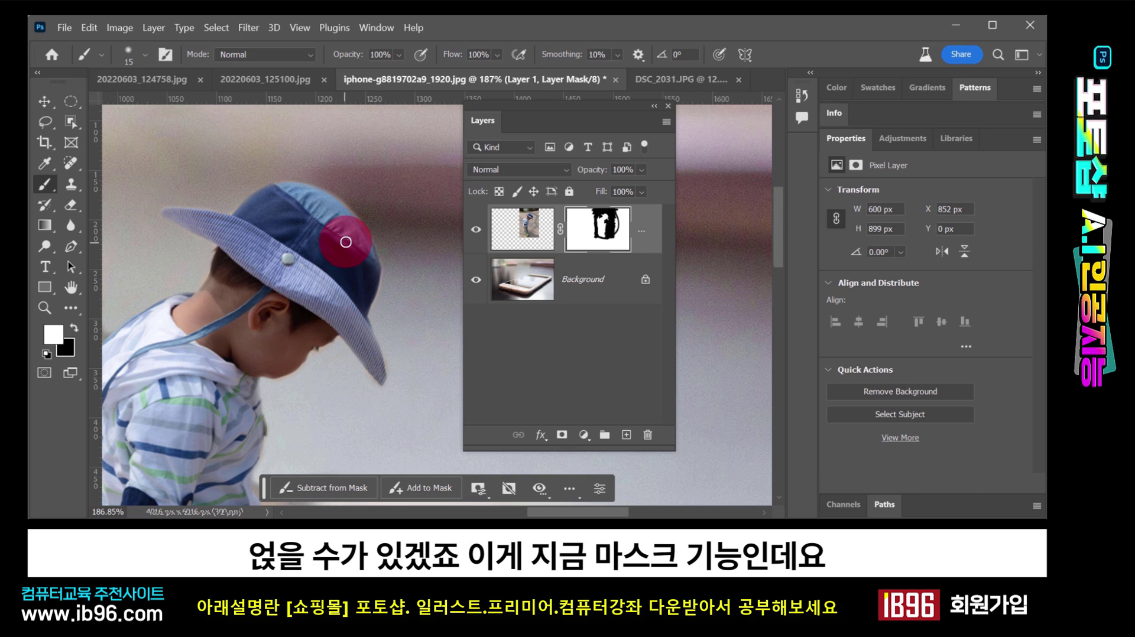
- In 20220603_124758.jpg, disable the mask of the generative layer directly above the Background and hide the Background layer
left_click(172, 82)
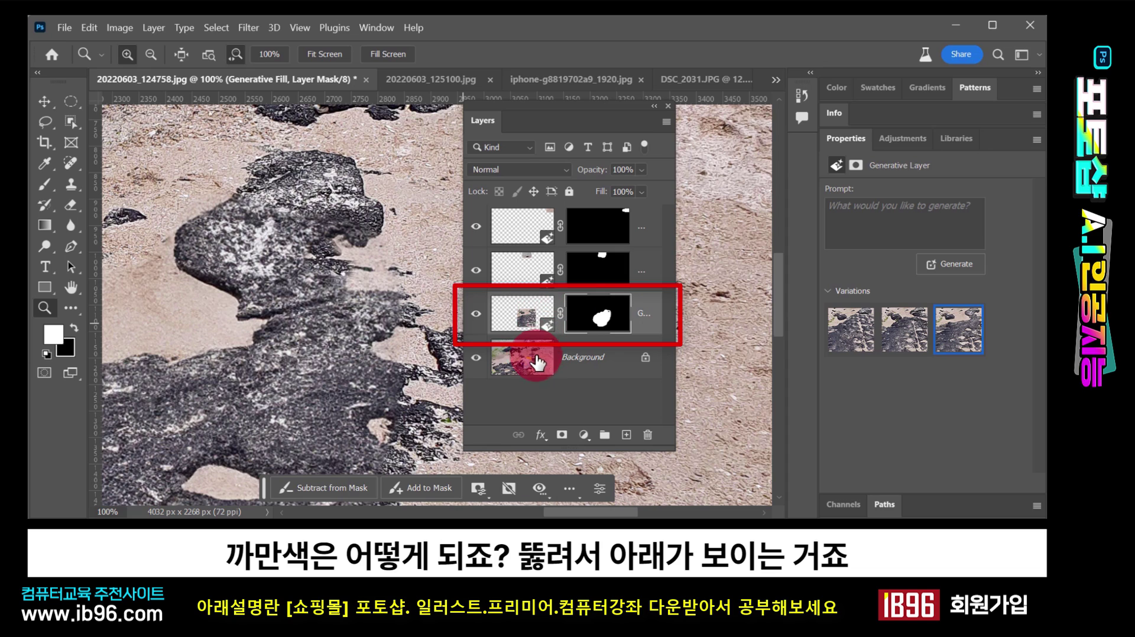
right_click(583, 315)
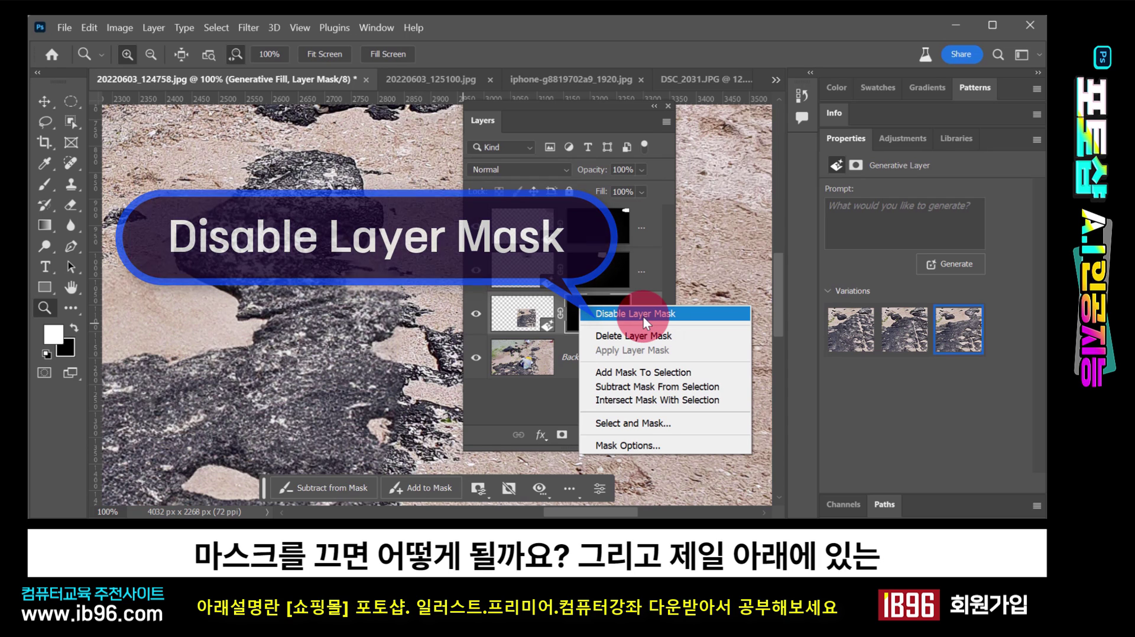
left_click(643, 316)
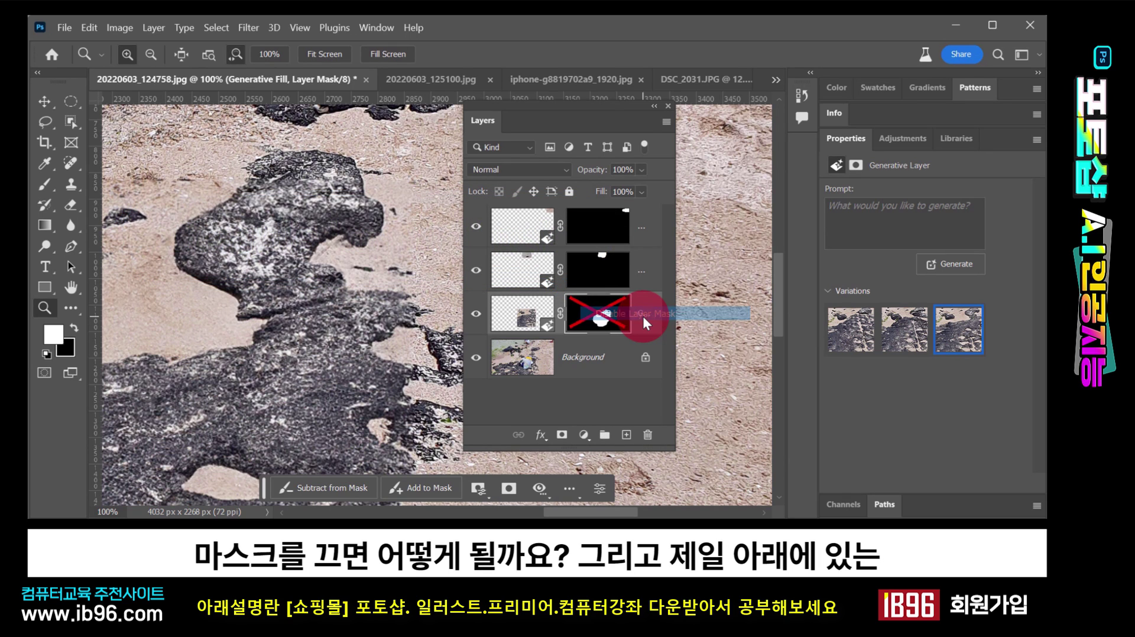
left_click(477, 359)
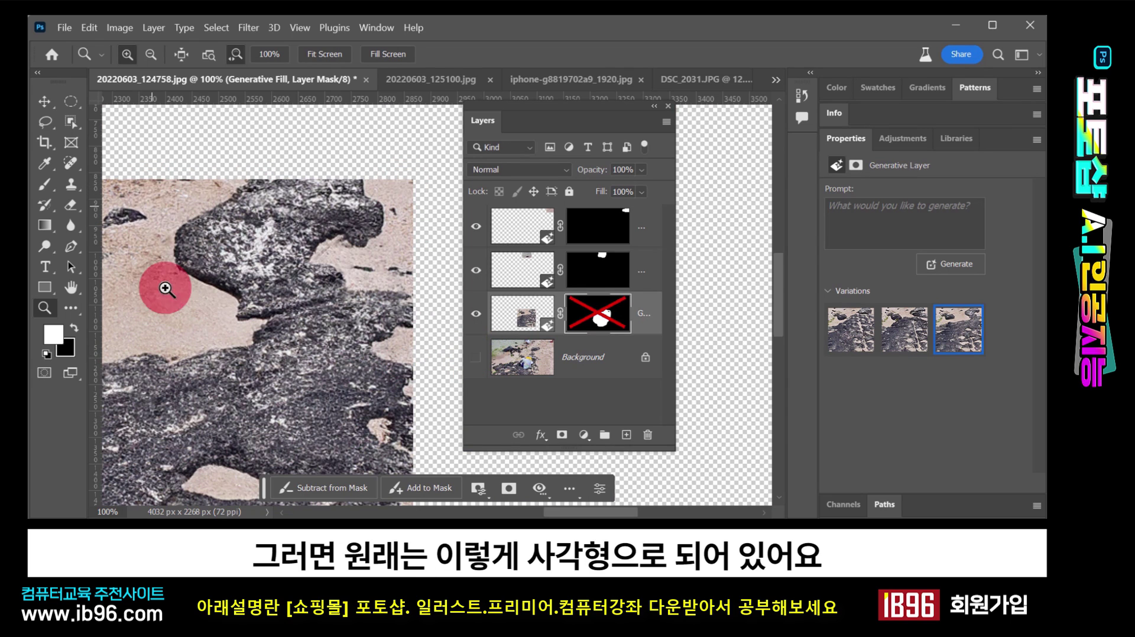
- Re-enable the generative layer's mask and show the Background layer again
right_click(590, 317)
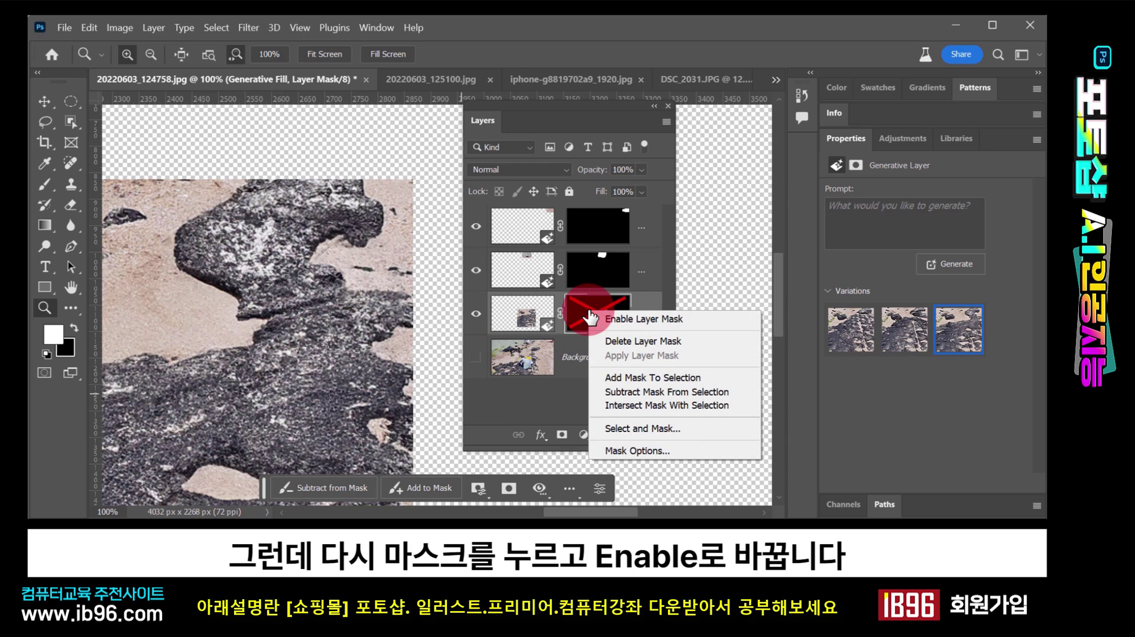
left_click(646, 318)
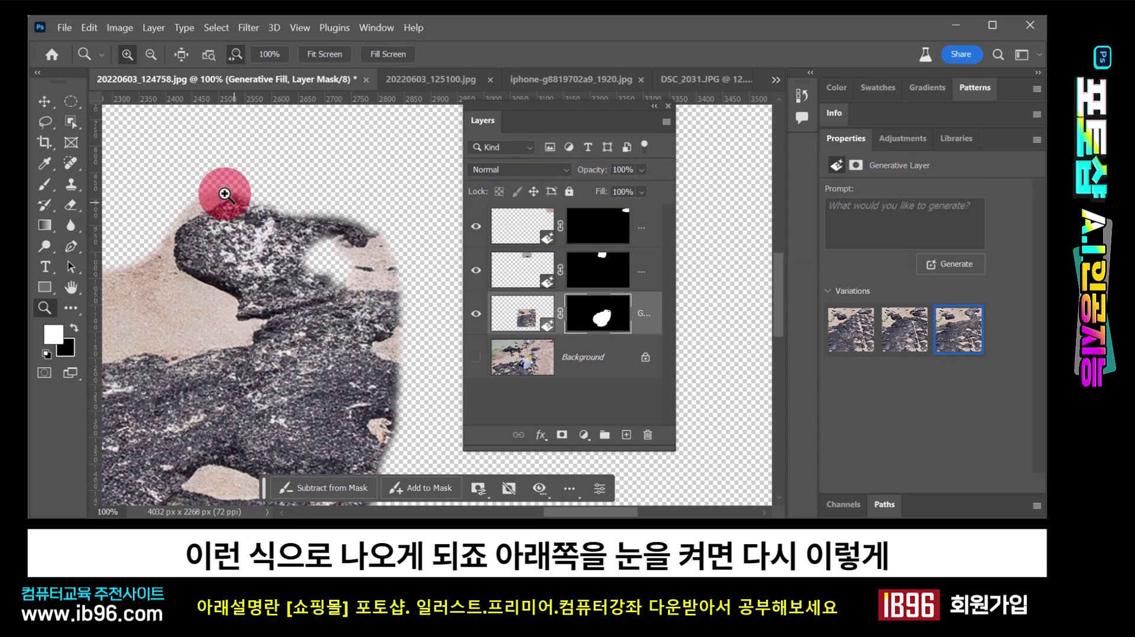
left_click(476, 357)
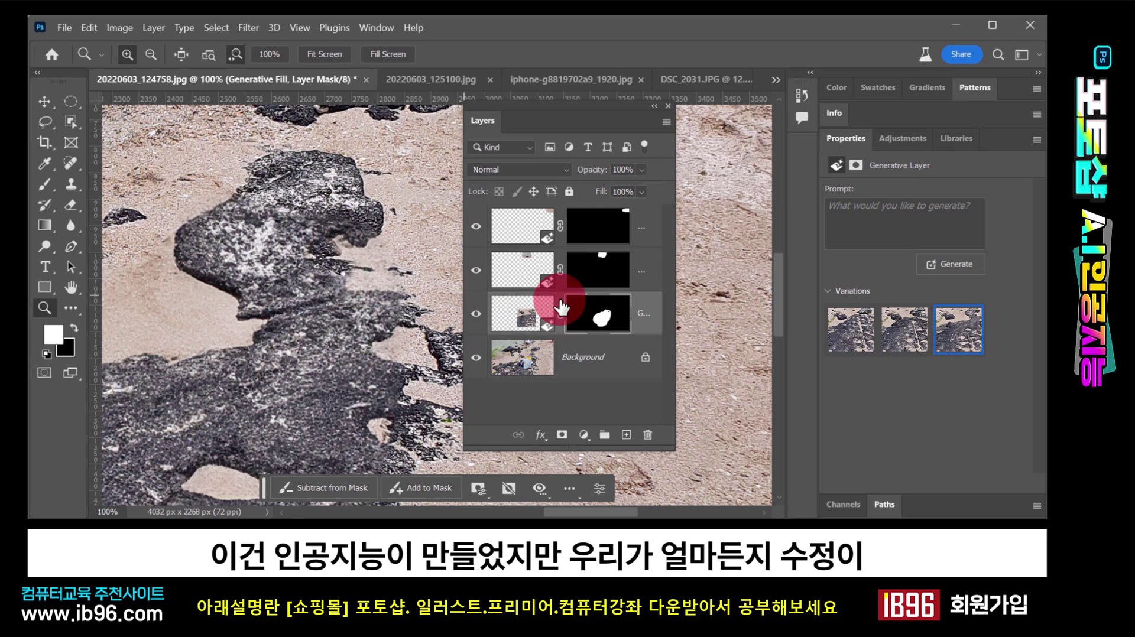
- Set up the Brush tool at 62 px and target the mask of the generative layer above the Background
left_click(45, 186)
left_click(600, 317)
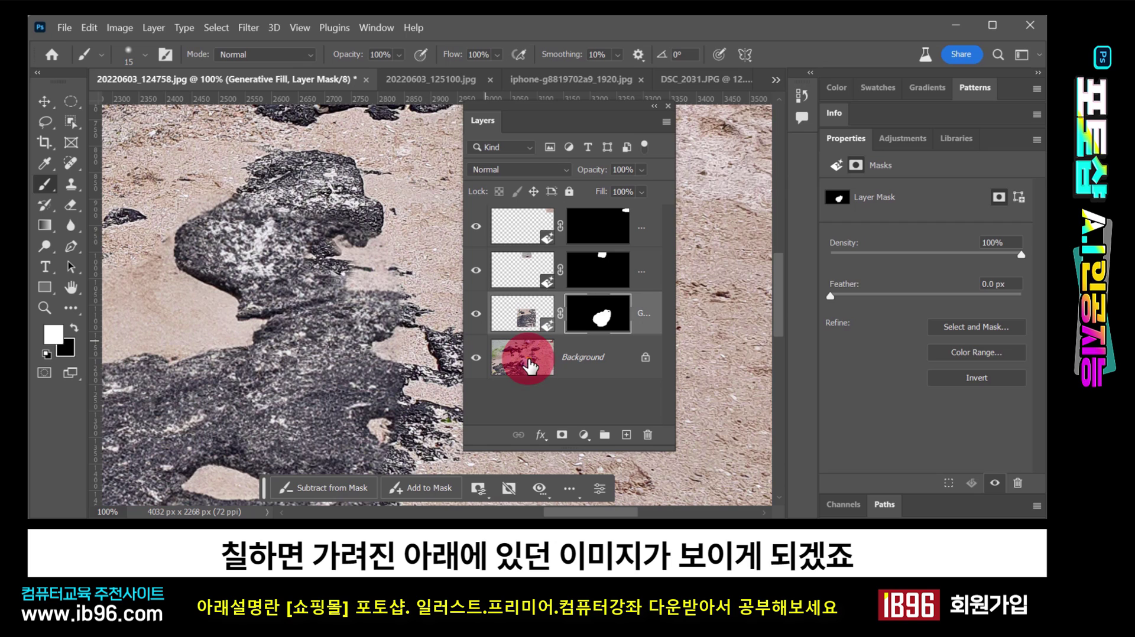
left_click(144, 56)
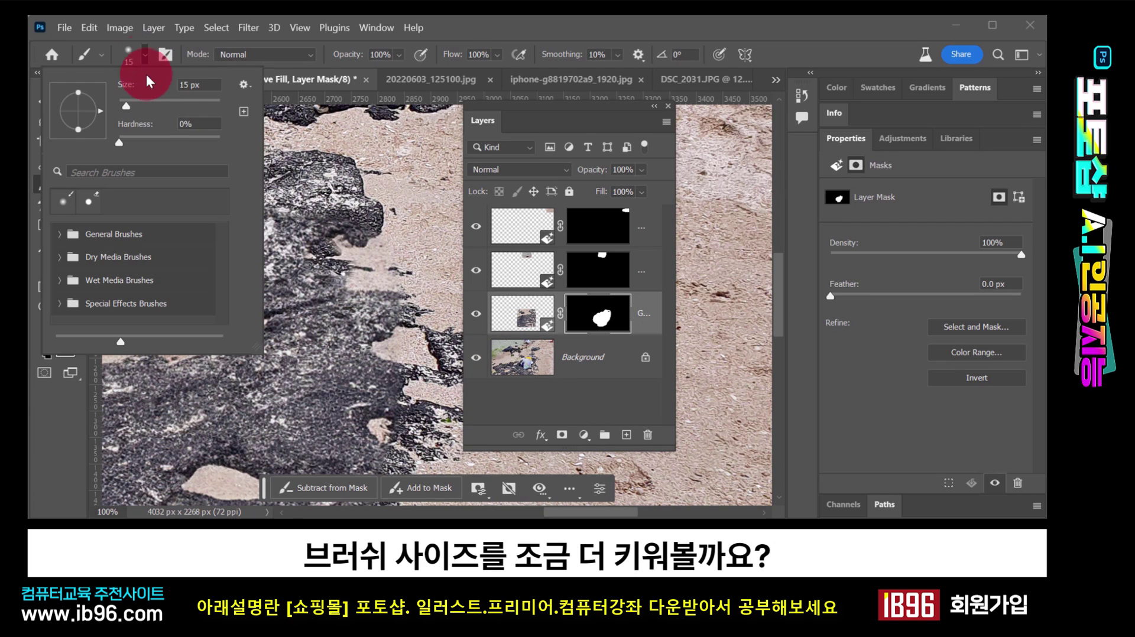
left_click_drag(140, 101, 152, 101)
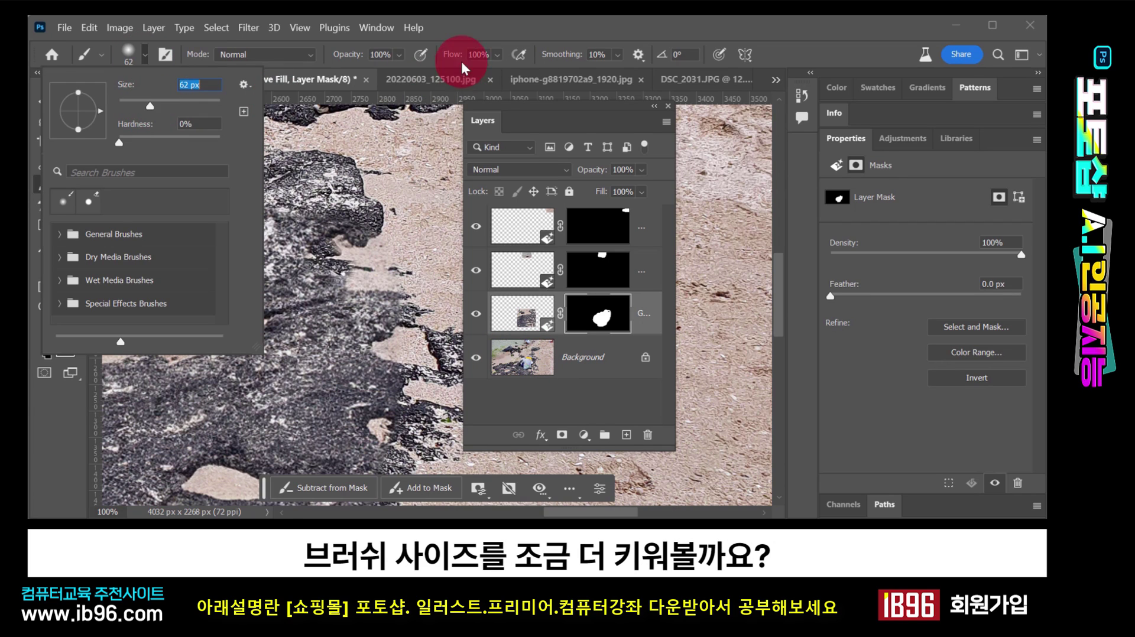
left_click(466, 38)
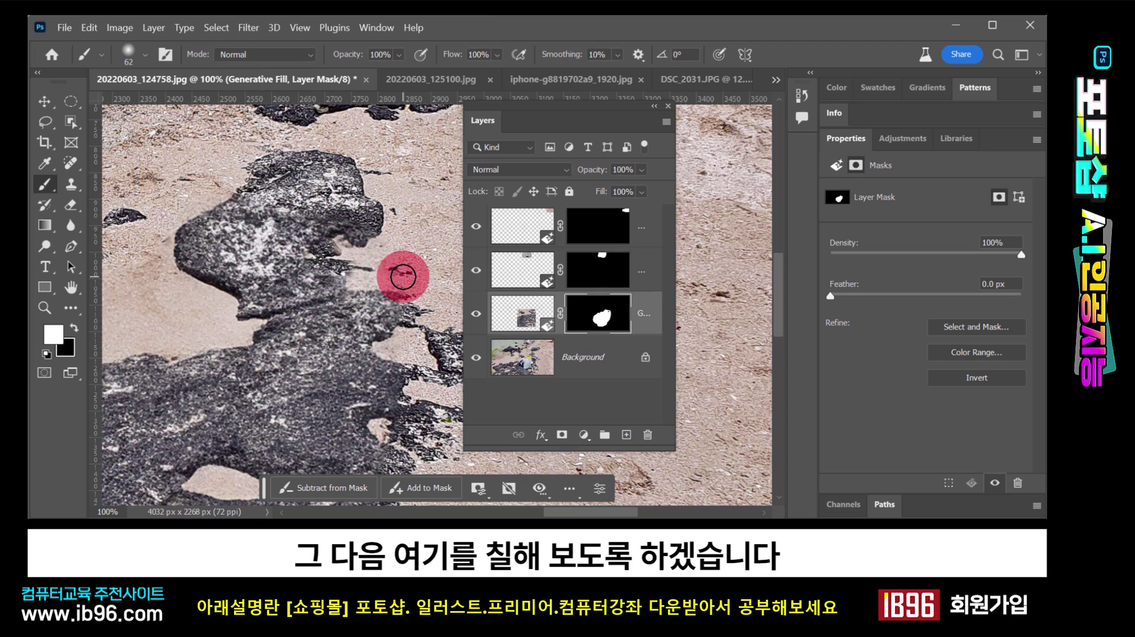
left_click(591, 313)
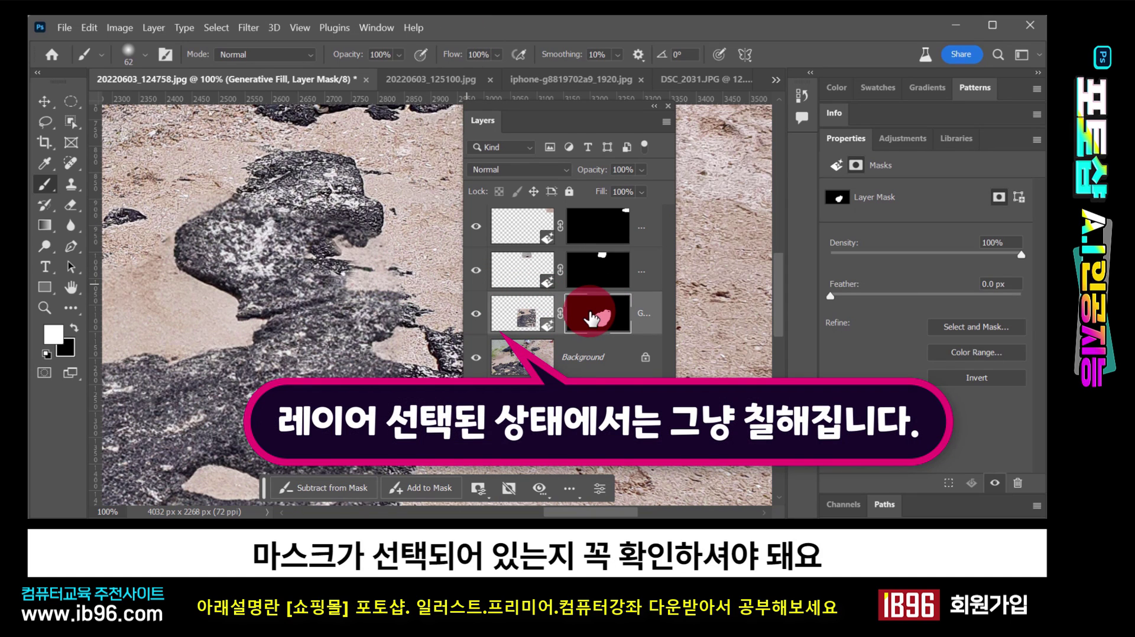
- Try a black brush stroke across the rock with the generative layer's image targeted instead of its mask, and undo it
left_click(521, 313)
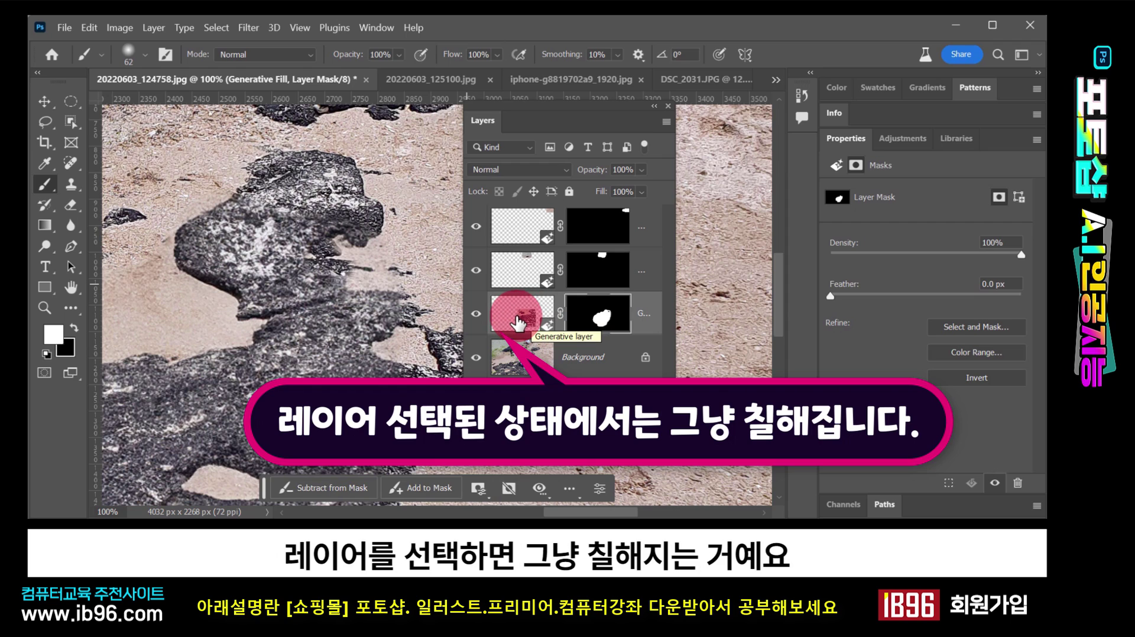
left_click_drag(307, 249, 410, 341)
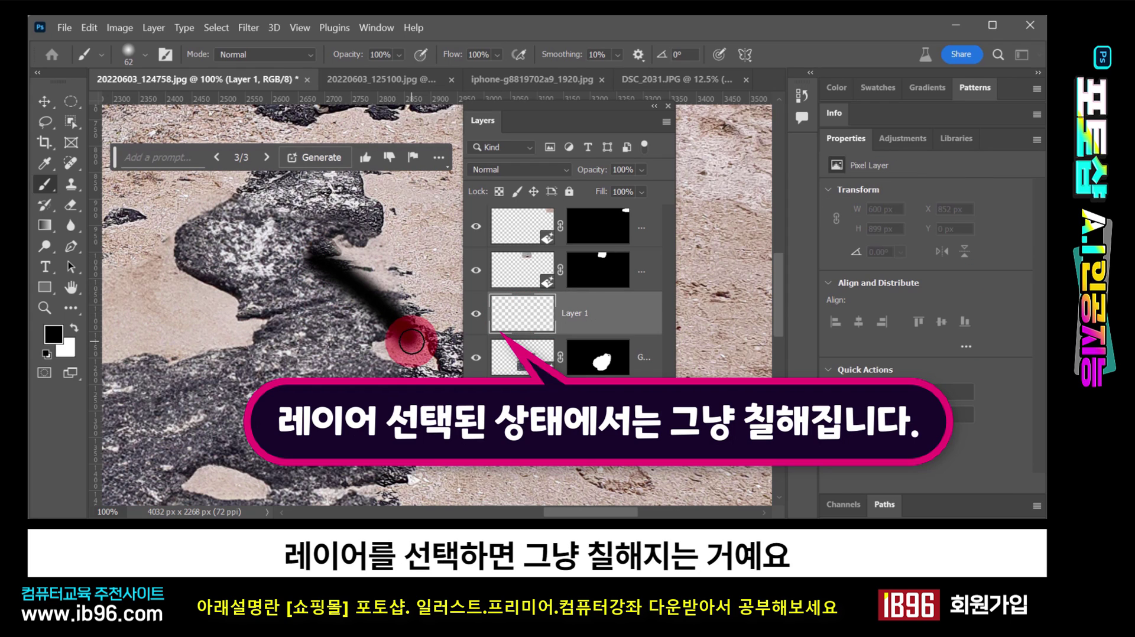
left_click(544, 315)
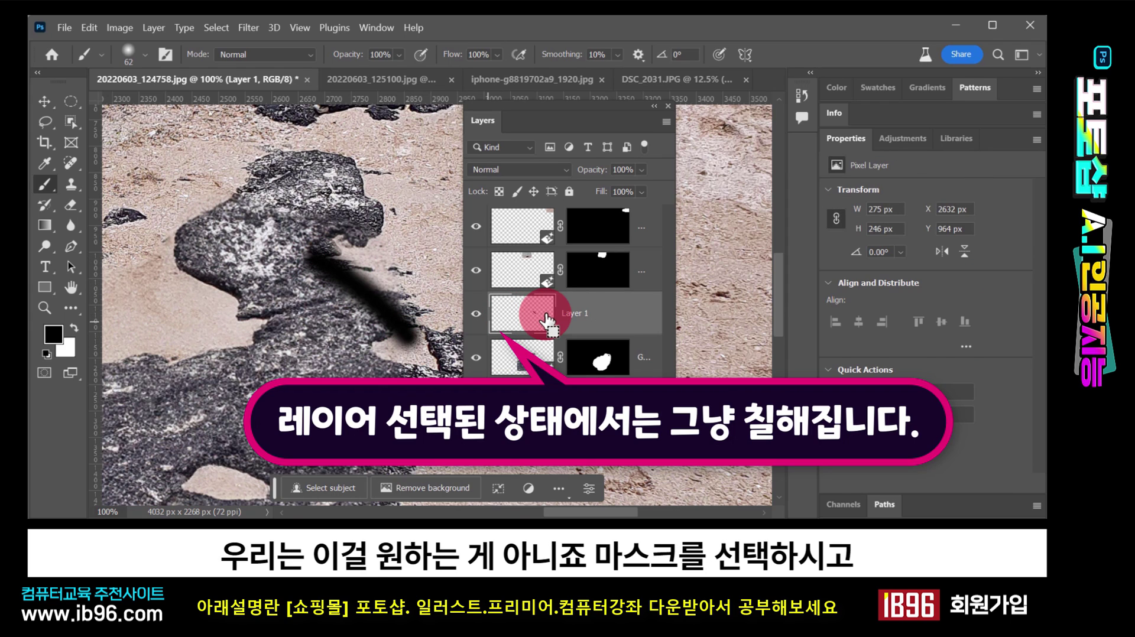
key("ctrl+z")
- Target the generative layer's mask and paint it black over the middle of the rock to reveal the original cups and bottle
left_click(585, 334)
left_click(587, 329)
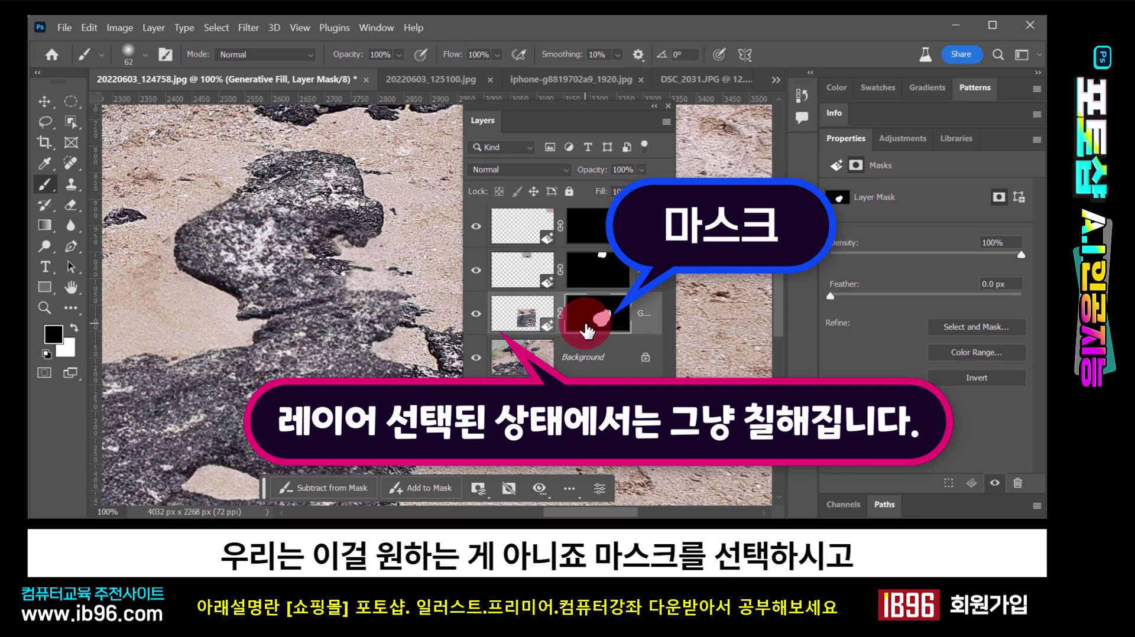
left_click(58, 341)
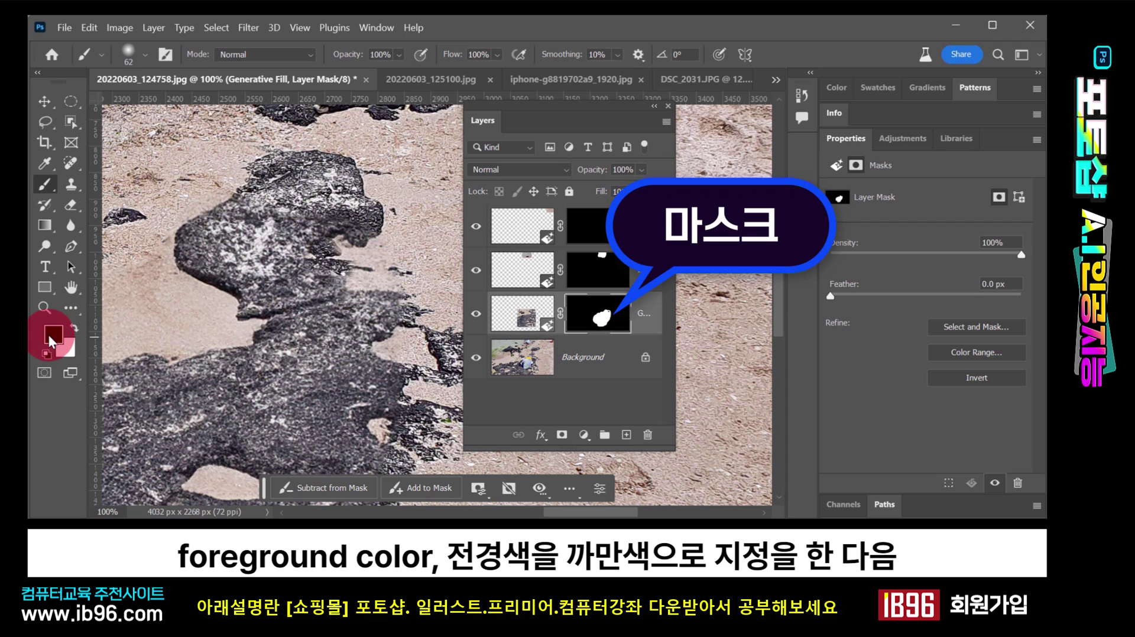
key("d")
mouse_move(321, 293)
left_mouse_down()
mouse_move(308, 266)
mouse_move(272, 317)
mouse_move(312, 266)
mouse_move(297, 310)
mouse_move(264, 352)
mouse_move(274, 257)
mouse_move(279, 363)
mouse_move(293, 272)
mouse_move(329, 347)
mouse_move(287, 292)
mouse_move(349, 314)
mouse_move(285, 282)
mouse_move(343, 288)
mouse_move(354, 325)
mouse_move(305, 289)
mouse_move(369, 298)
mouse_move(339, 338)
mouse_move(310, 292)
mouse_move(374, 323)
mouse_move(298, 313)
mouse_move(354, 309)
left_mouse_up()
left_click(608, 323)
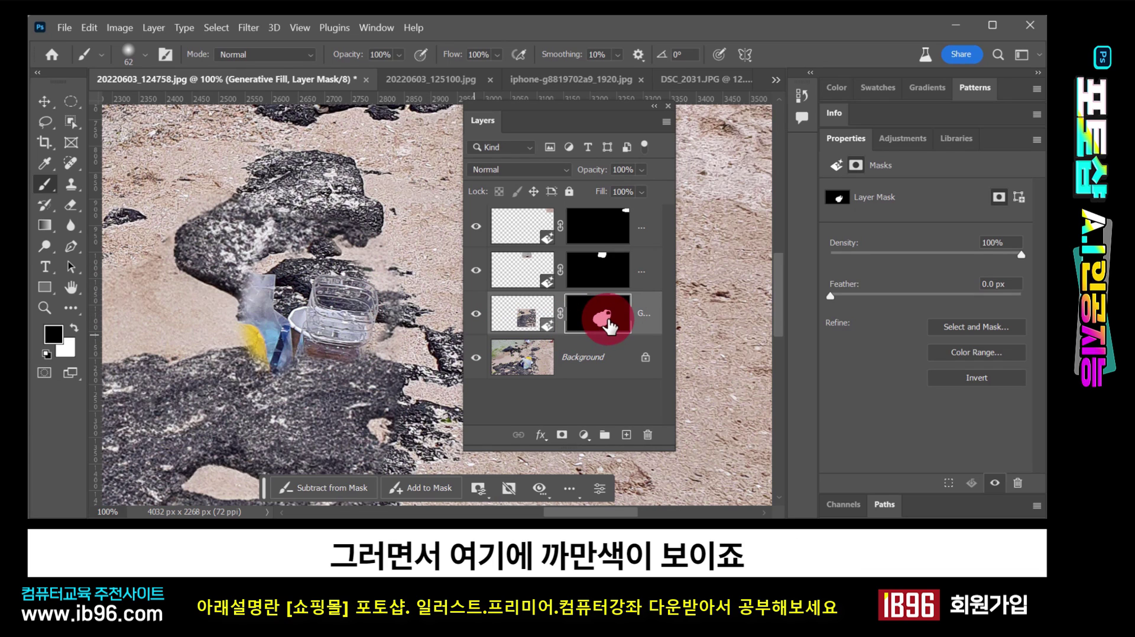
left_click(394, 307)
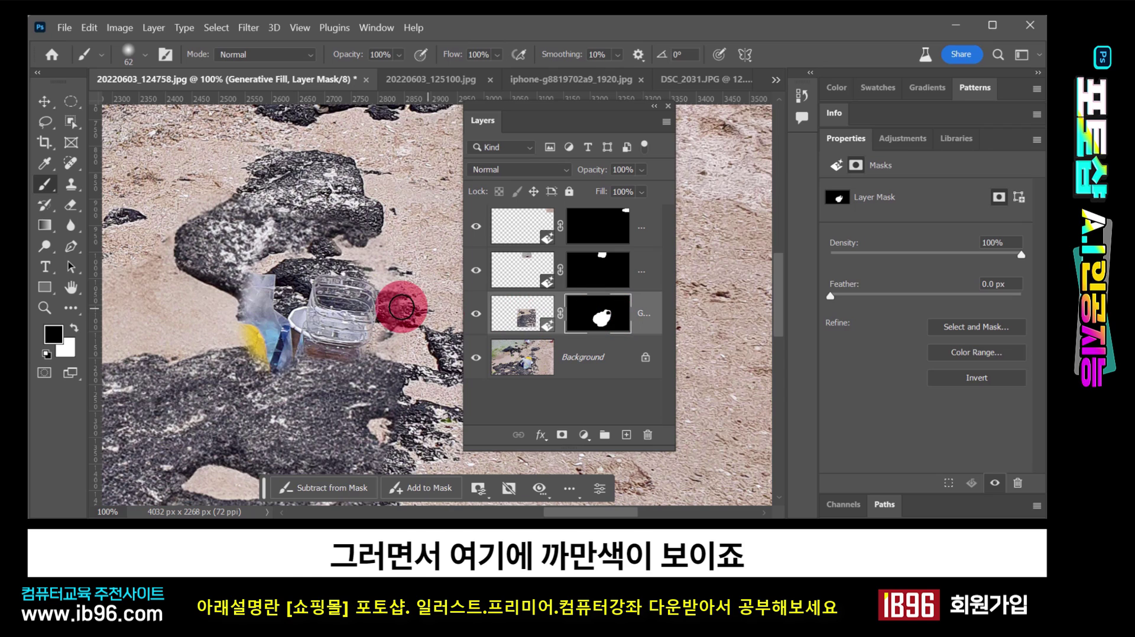
mouse_move(394, 307)
left_mouse_down()
mouse_move(405, 315)
mouse_move(323, 315)
left_mouse_up()
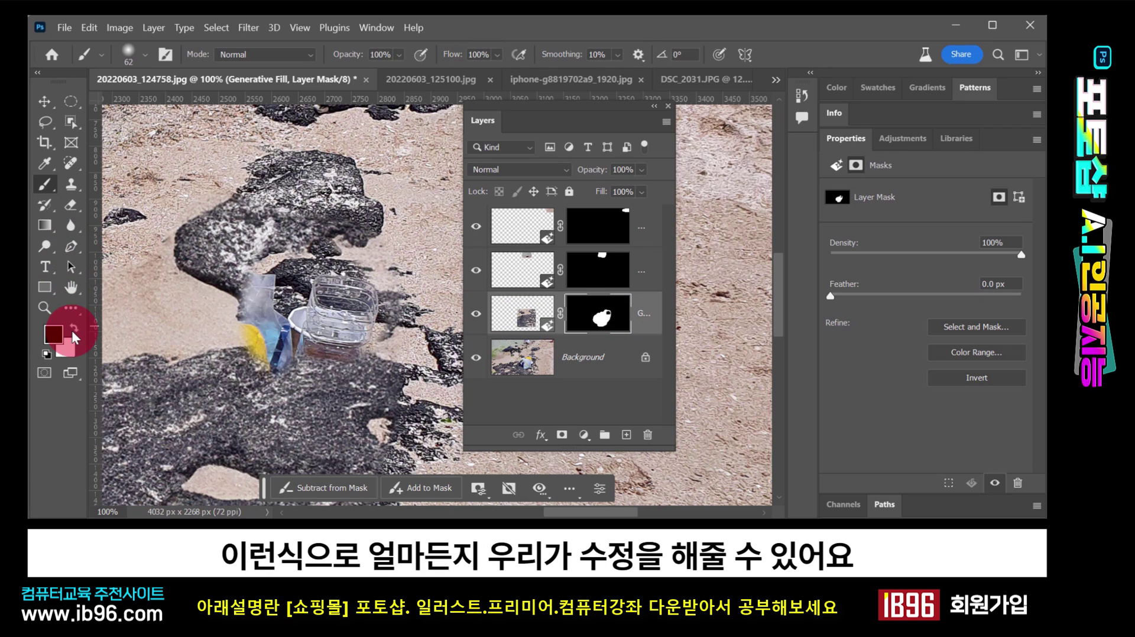
- Switch the foreground to white and paint the mask over the cups and bottle to bring back the generated rock
key("d")
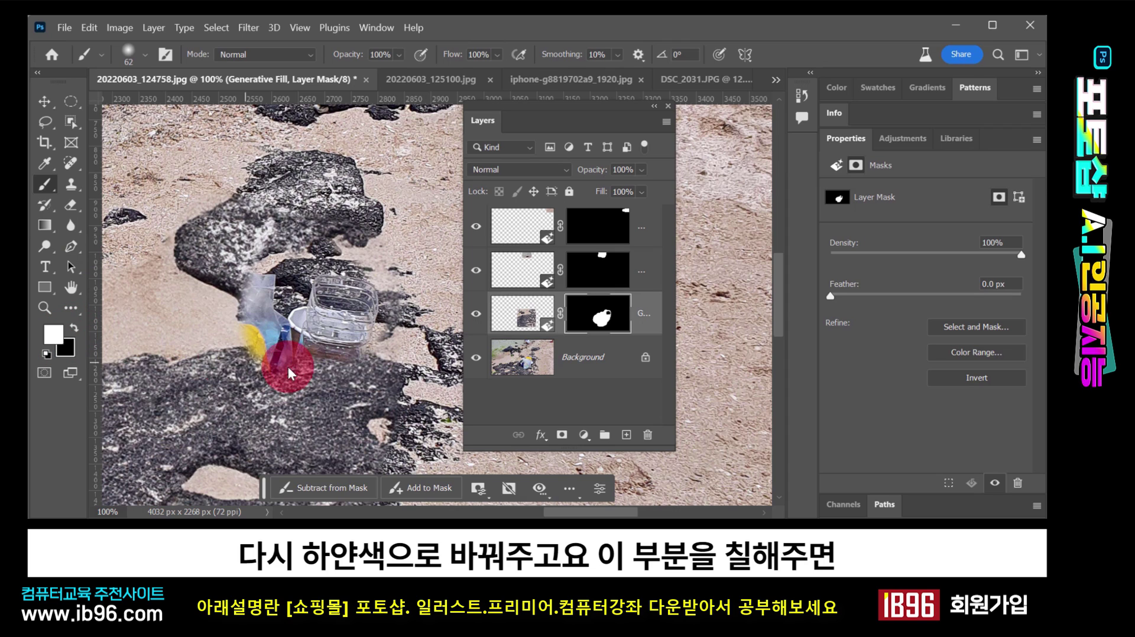
mouse_move(288, 366)
left_mouse_down()
mouse_move(250, 355)
mouse_move(252, 344)
mouse_move(310, 361)
mouse_move(253, 330)
left_mouse_up()
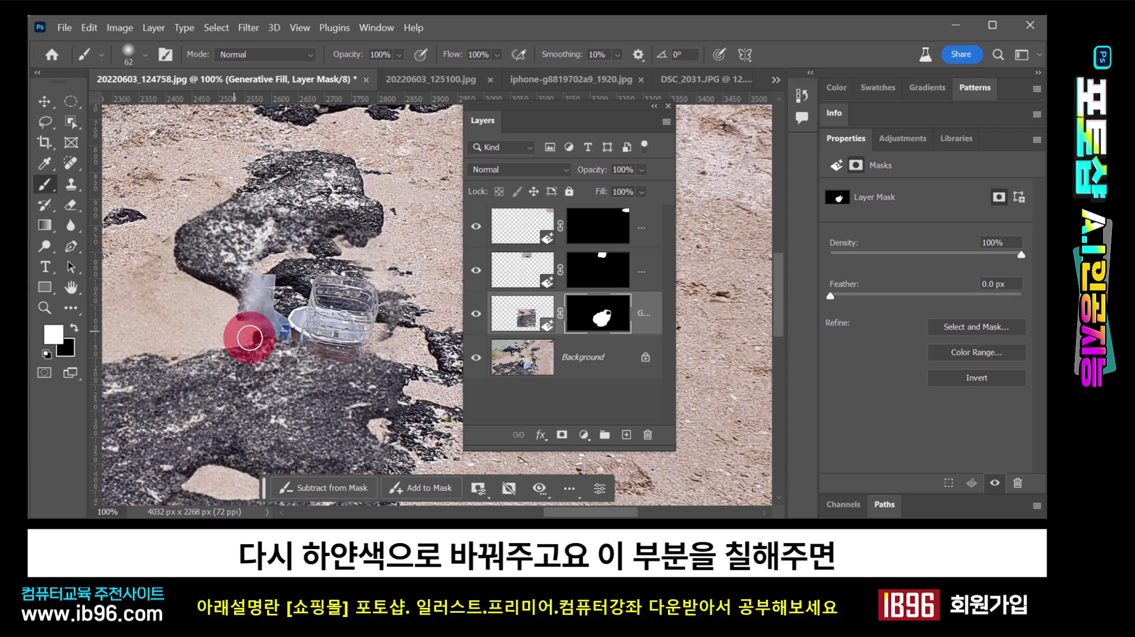
left_click(528, 324)
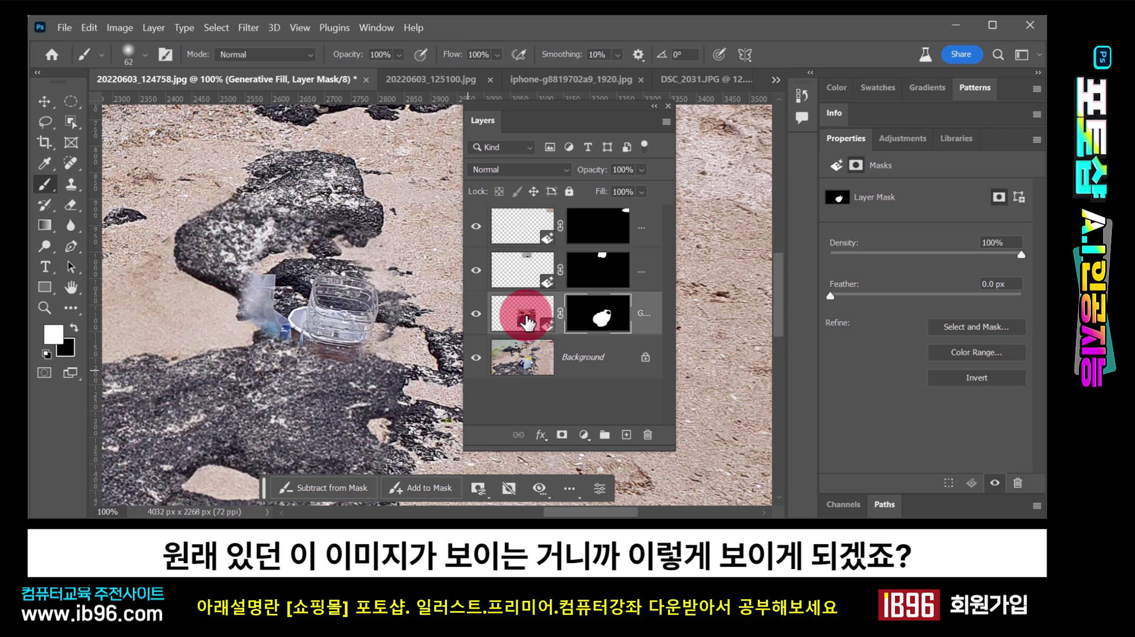
mouse_move(296, 339)
left_mouse_down()
mouse_move(250, 295)
mouse_move(260, 303)
mouse_move(277, 285)
mouse_move(254, 277)
mouse_move(255, 319)
mouse_move(297, 339)
mouse_move(302, 318)
mouse_move(335, 318)
mouse_move(319, 301)
mouse_move(328, 284)
mouse_move(368, 295)
mouse_move(355, 339)
mouse_move(325, 347)
left_mouse_up()
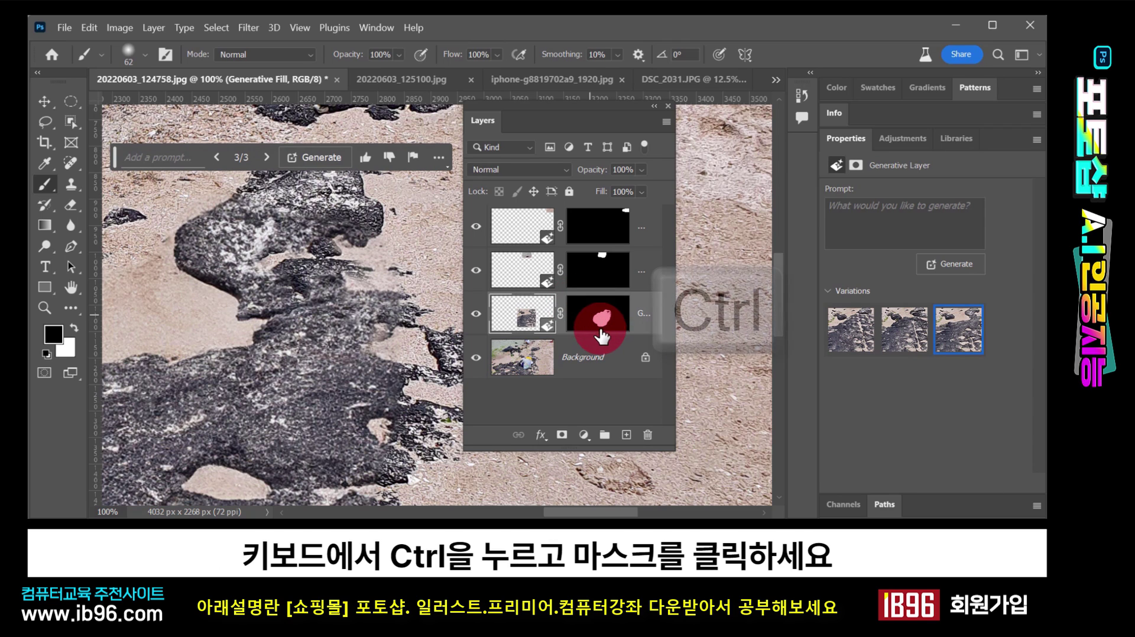
- Display the generative layer's mask on its own to examine the painted areas, and return to the layer's image
key("ctrl")
left_click(598, 318, "ctrl")
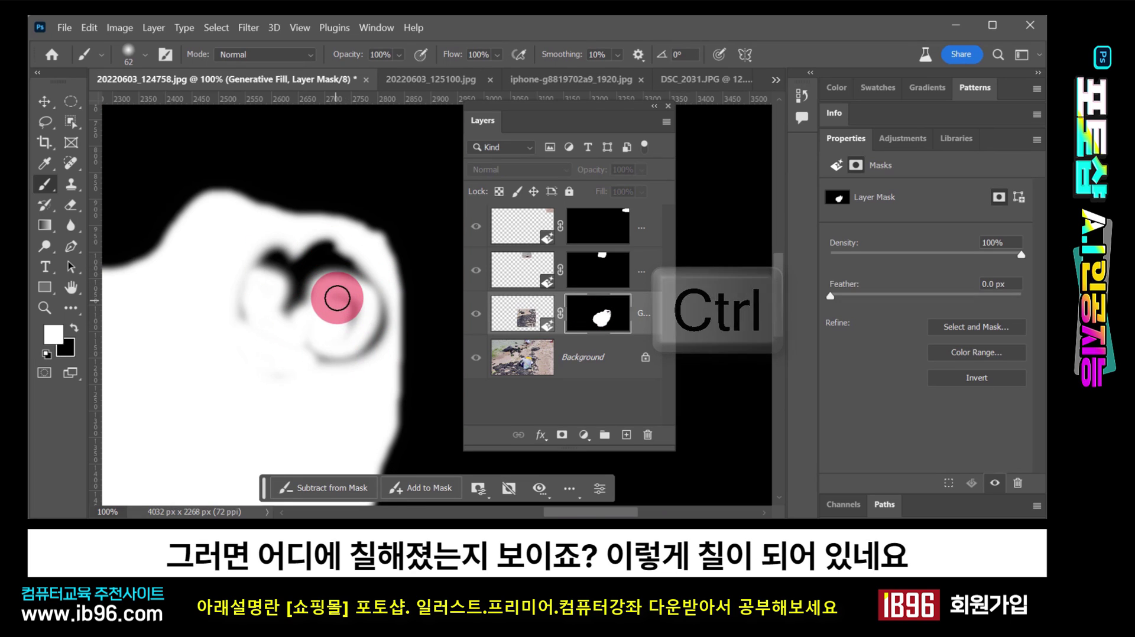
left_click(529, 320)
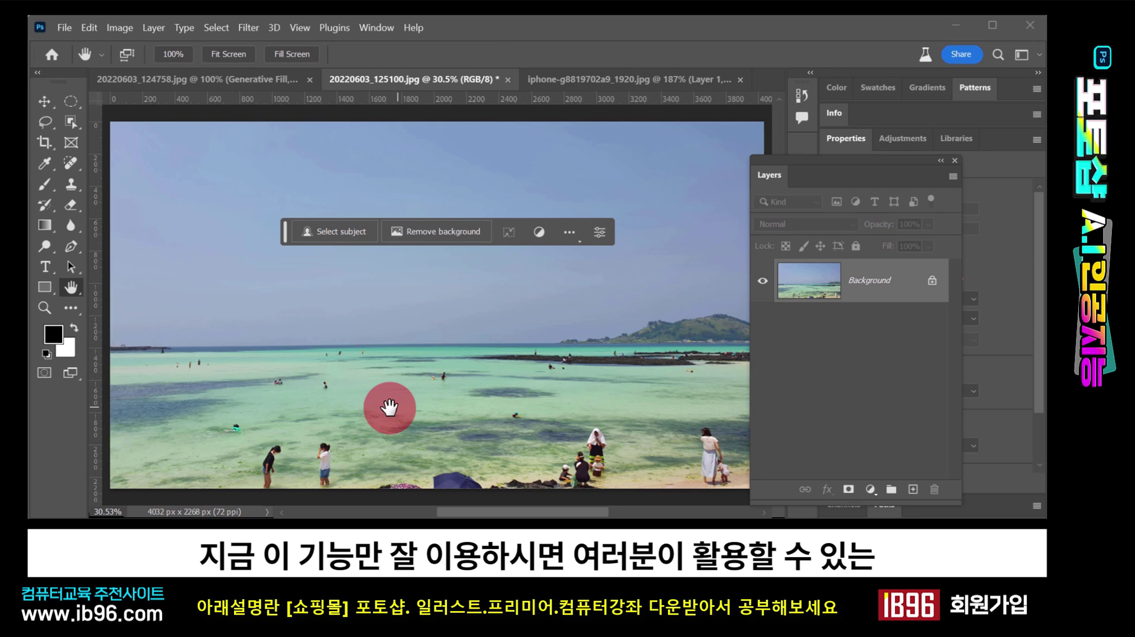
- Outline the people and umbrella along the middle of the shoreline with the Lasso and run Generative Fill without a prompt
left_click(46, 123)
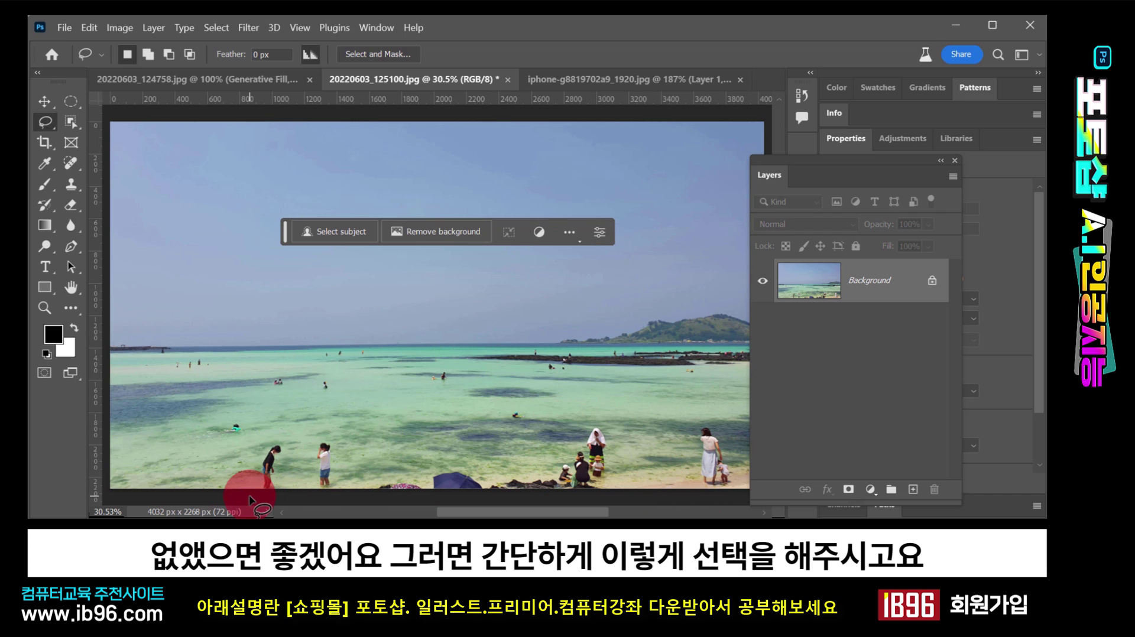
mouse_move(250, 492)
left_mouse_down()
mouse_move(282, 438)
mouse_move(343, 442)
mouse_move(387, 475)
mouse_move(525, 466)
mouse_move(591, 423)
mouse_move(619, 438)
mouse_move(618, 491)
left_mouse_up()
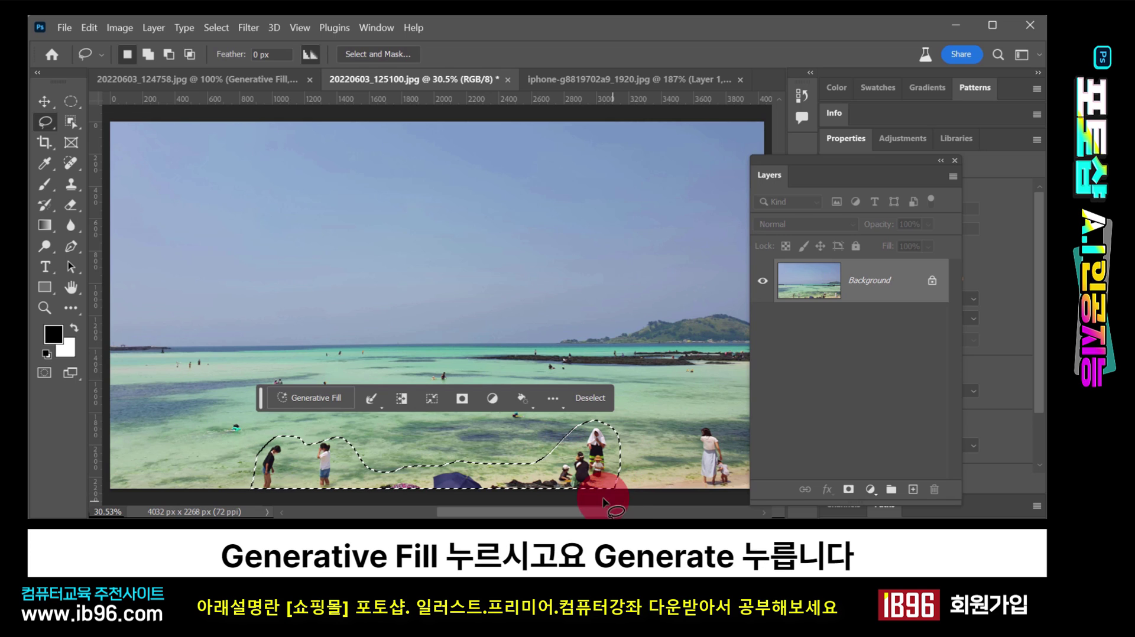
left_click(330, 396)
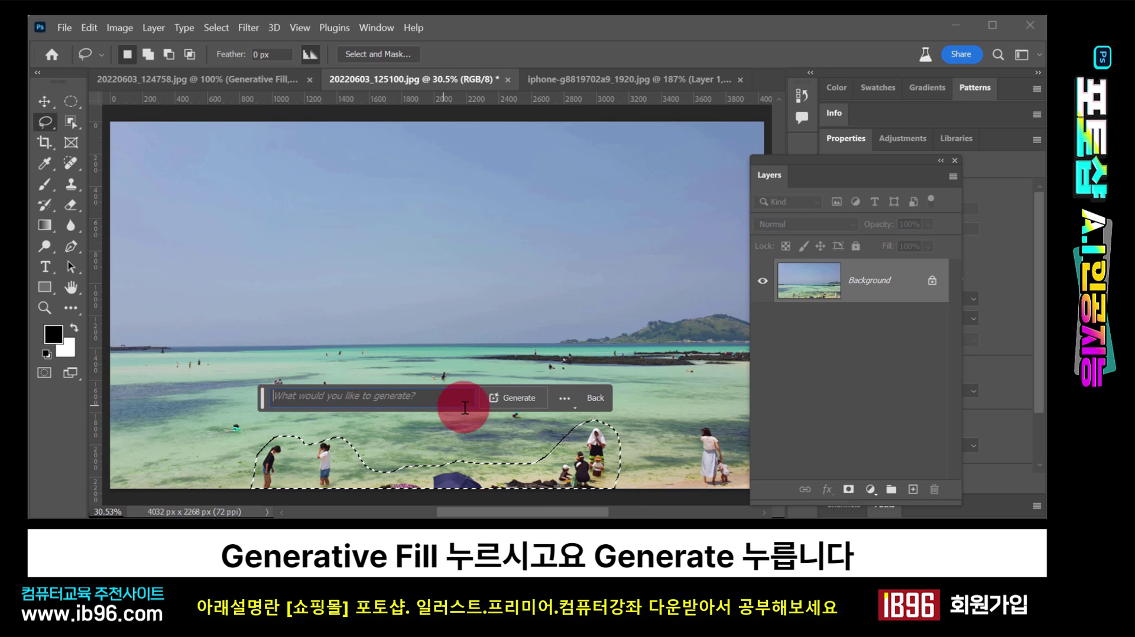
left_click(520, 398)
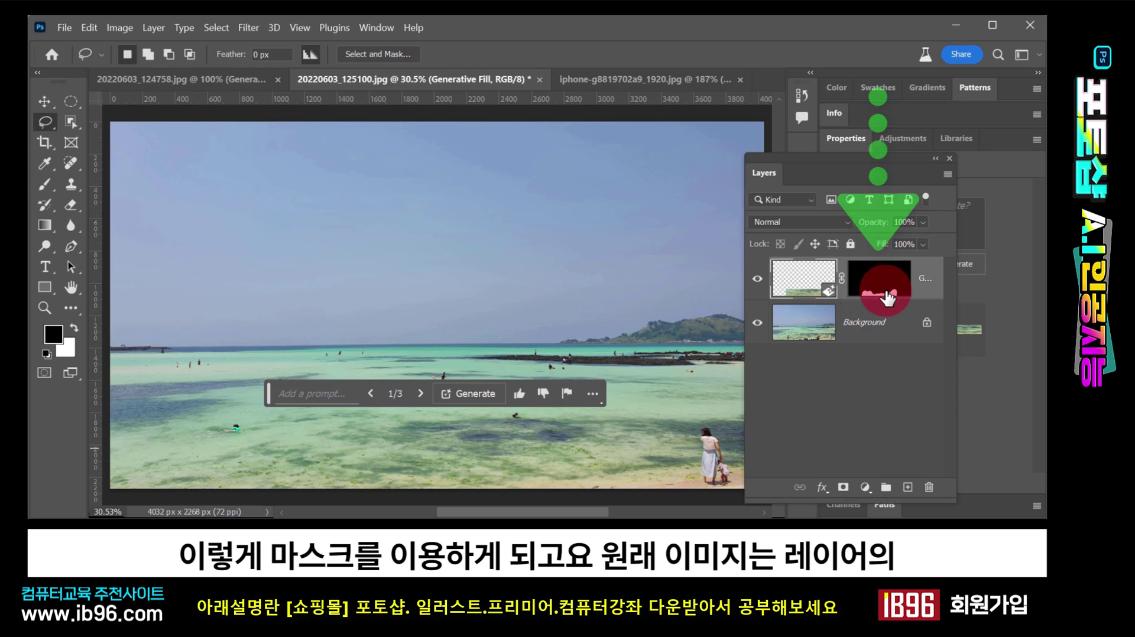
- Hide and show the generative layer to compare the cleaned shoreline with the original photo
left_click(757, 281)
left_click(757, 283)
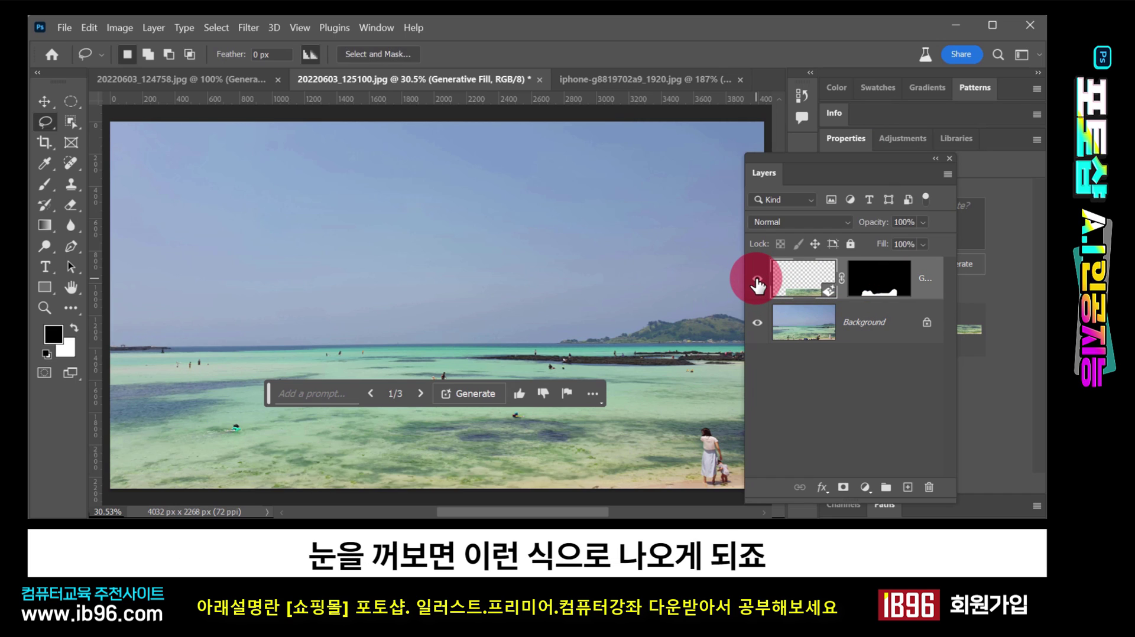
left_click(757, 283)
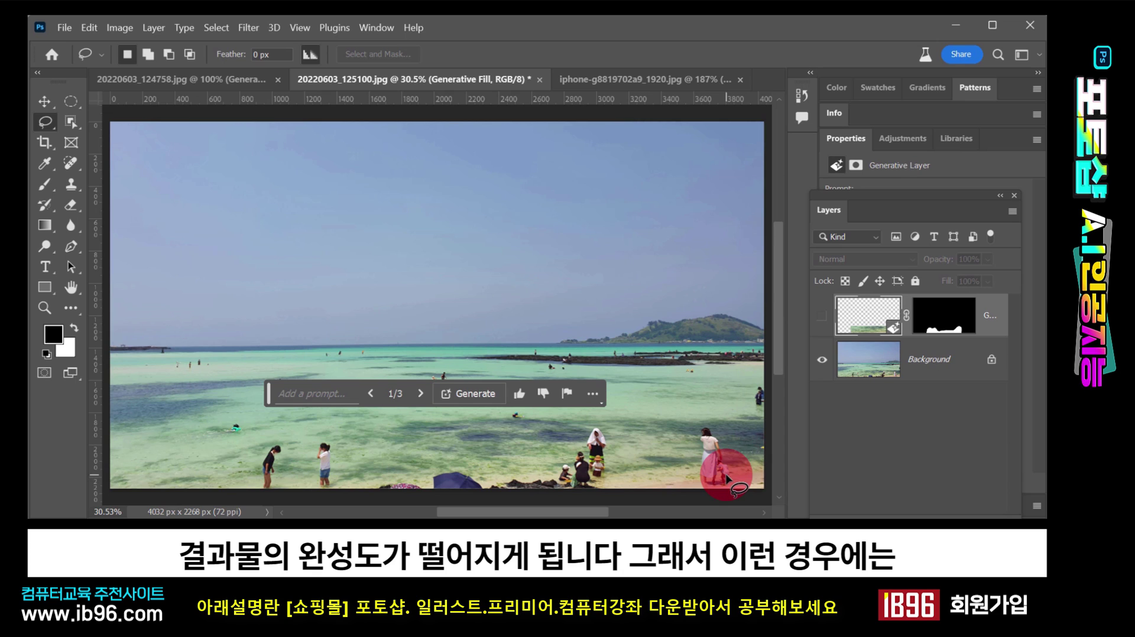
left_click(822, 318)
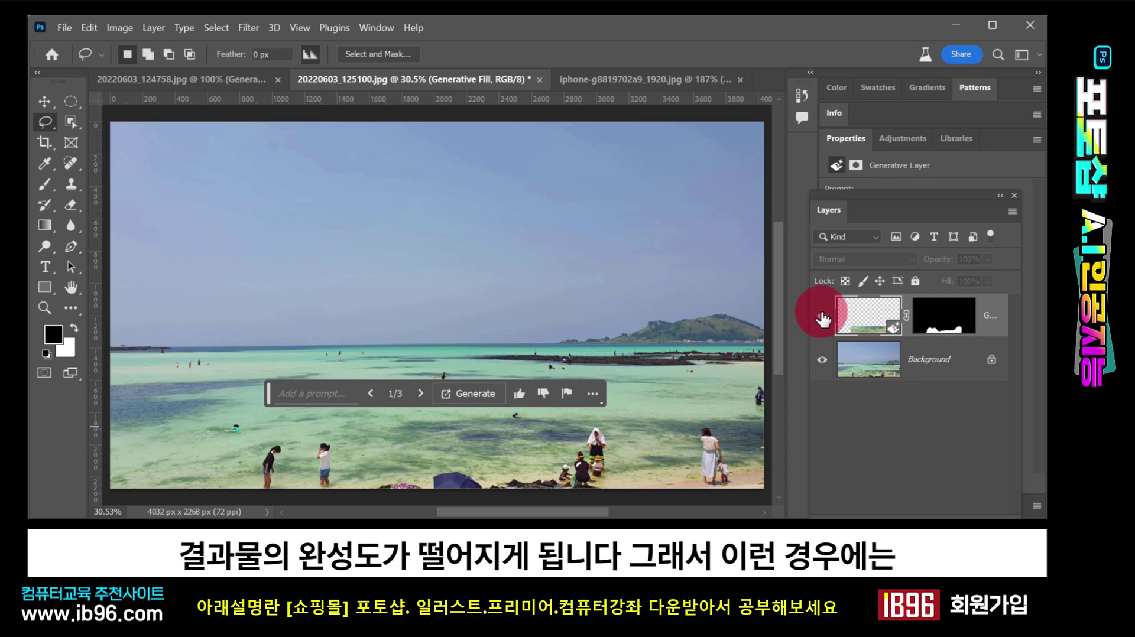
left_click(822, 318)
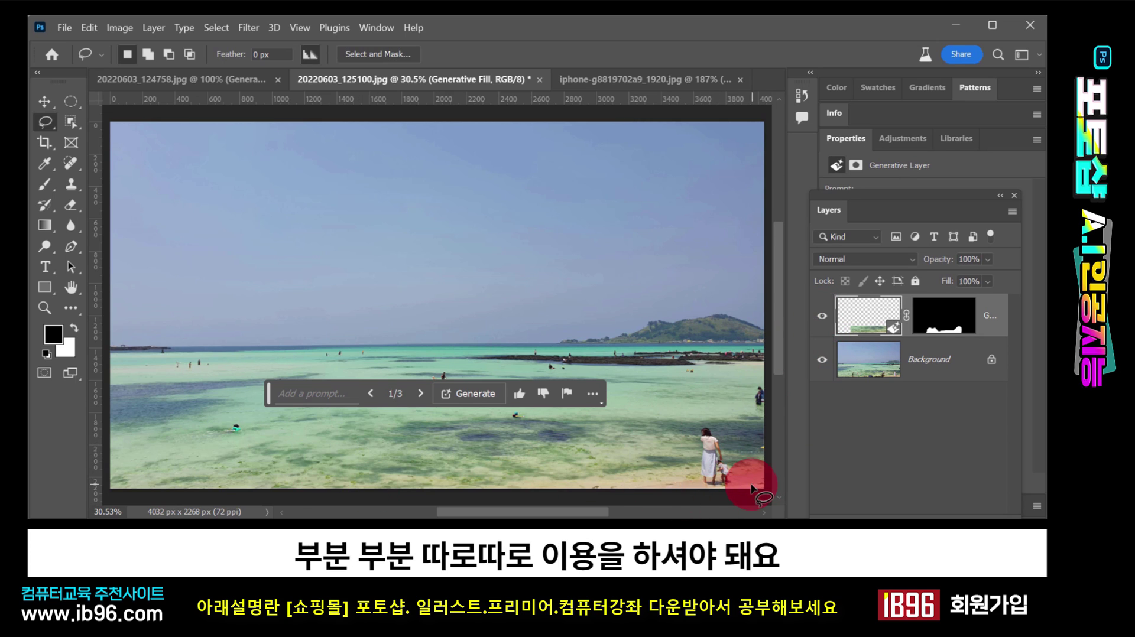
- Outline the woman and child at the right end of the beach with the Lasso for a separate Generative Fill
left_click(46, 122)
mouse_move(716, 455)
left_mouse_down()
mouse_move(698, 472)
mouse_move(713, 415)
mouse_move(739, 452)
mouse_move(721, 476)
mouse_move(717, 458)
left_mouse_up()
left_click(662, 389)
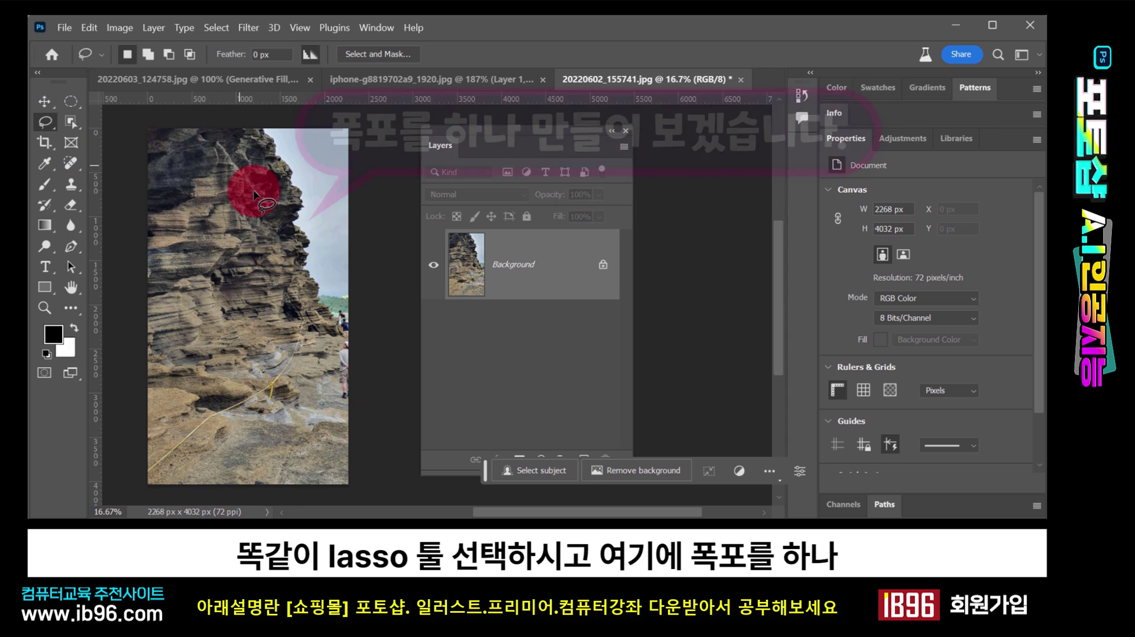
- Outline the cliff face down to the rocks with the Lasso and add the people at the photo's right edge to the selection
mouse_move(220, 142)
left_mouse_down()
mouse_move(188, 195)
mouse_move(182, 300)
mouse_move(200, 408)
mouse_move(260, 431)
mouse_move(318, 419)
left_mouse_up()
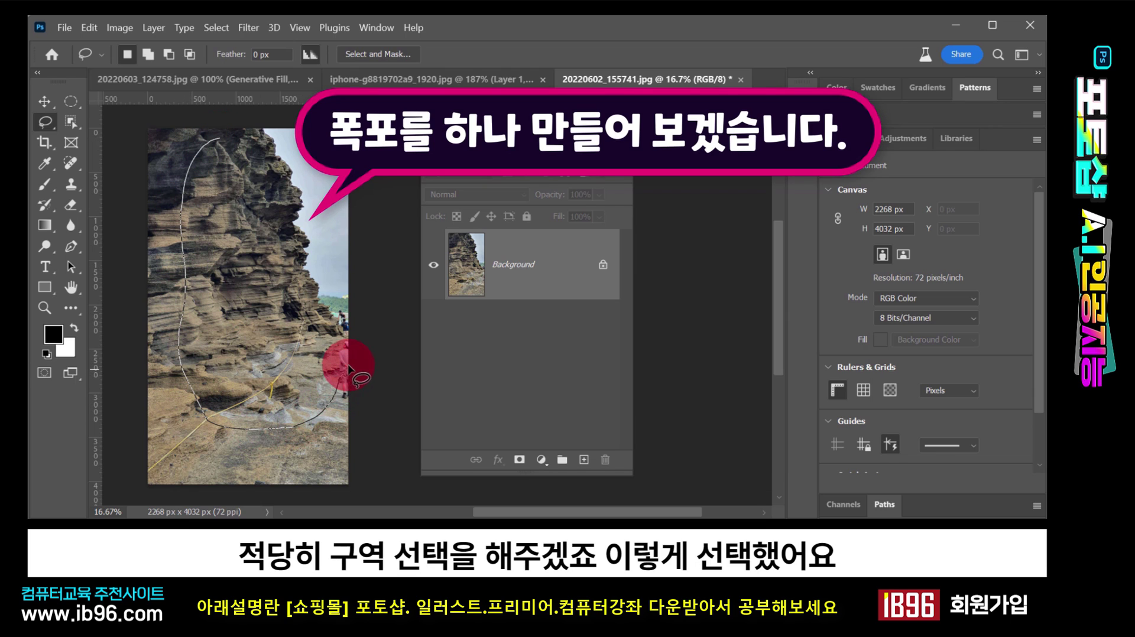
mouse_move(346, 337)
left_mouse_down()
mouse_move(282, 255)
mouse_move(239, 155)
mouse_move(217, 142)
left_mouse_up()
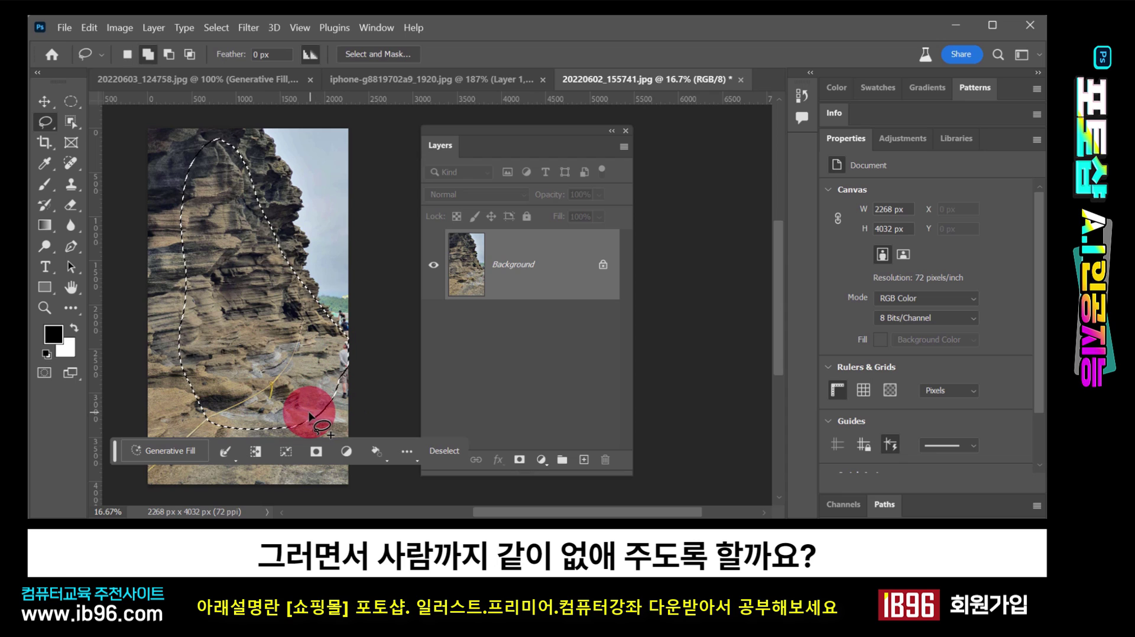
left_click_drag(313, 410, 355, 403)
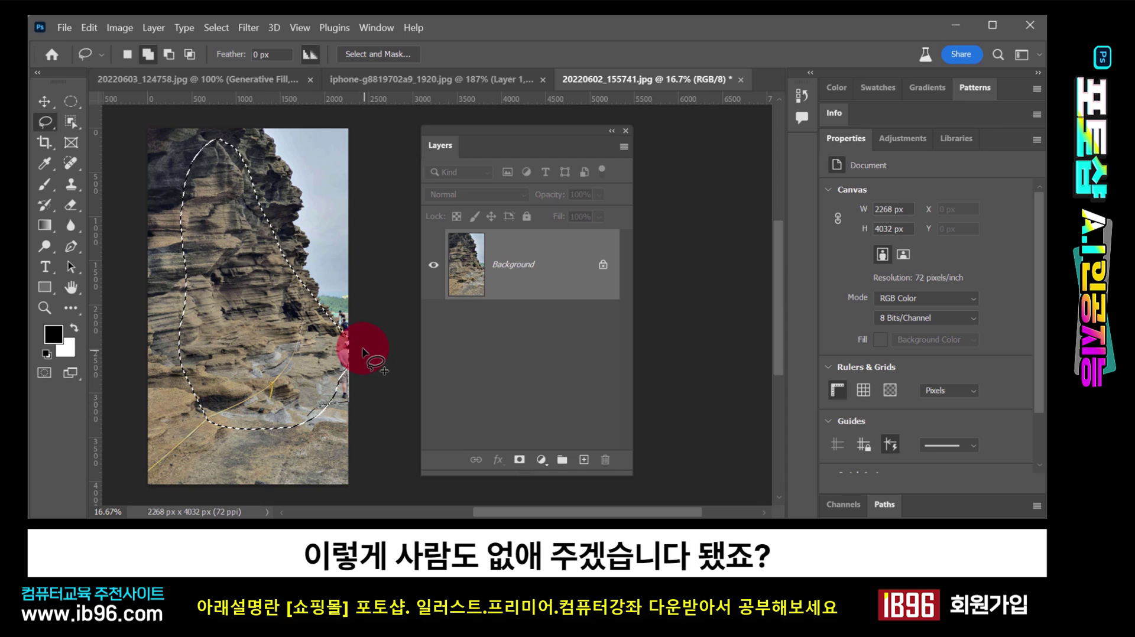
left_click_drag(330, 335, 323, 340)
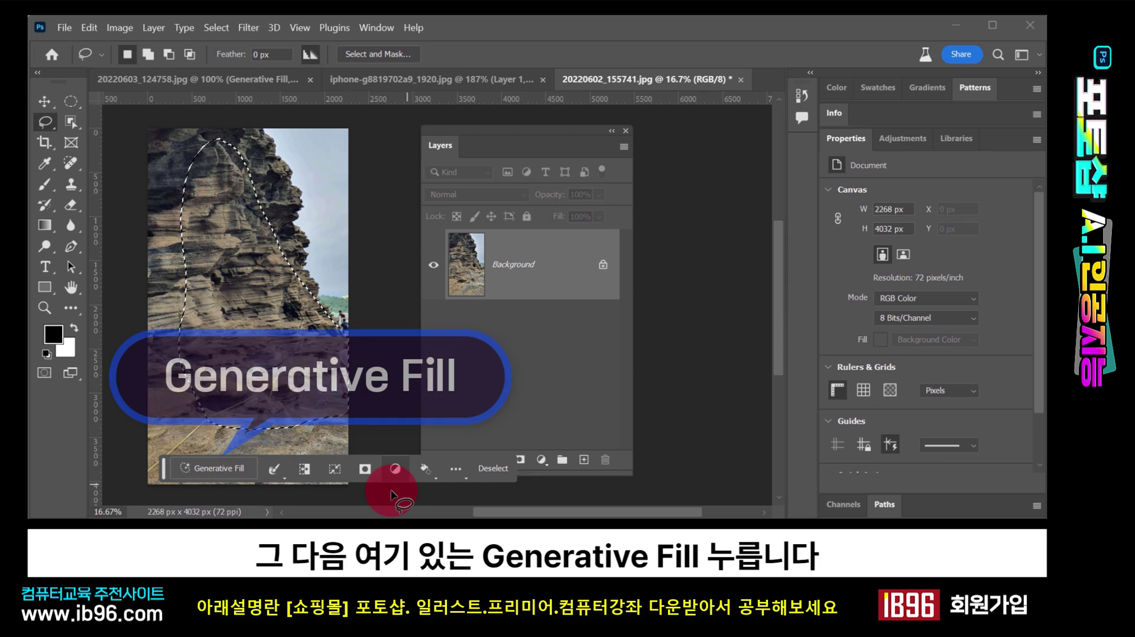
- Run Generative Fill on the cliff selection with the prompt "폭포"
left_click(232, 470)
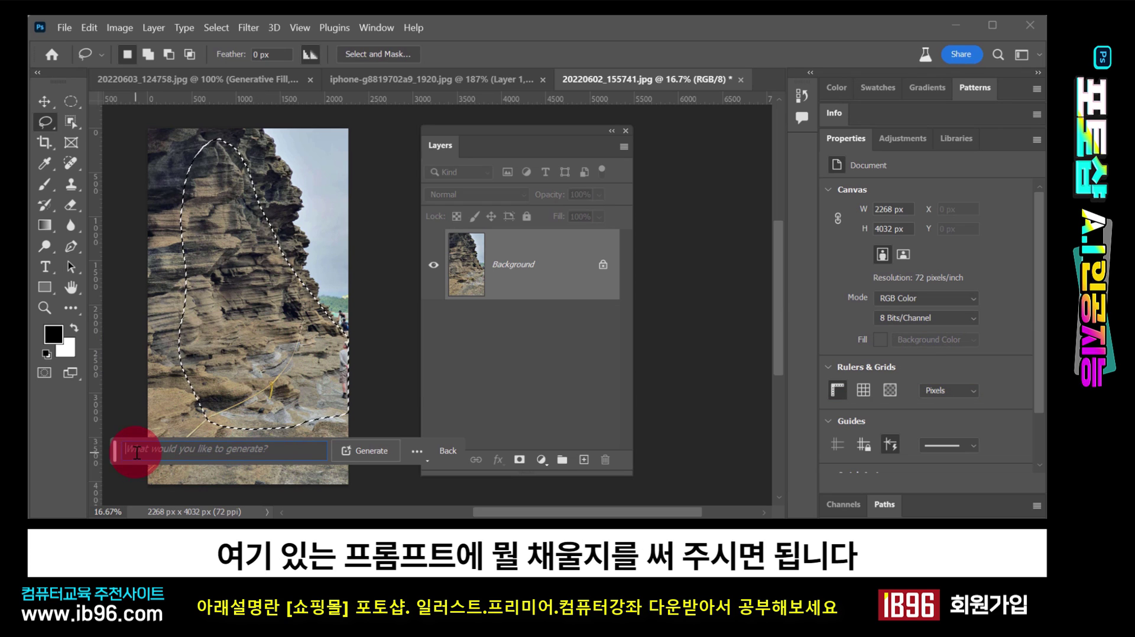
left_click(279, 451)
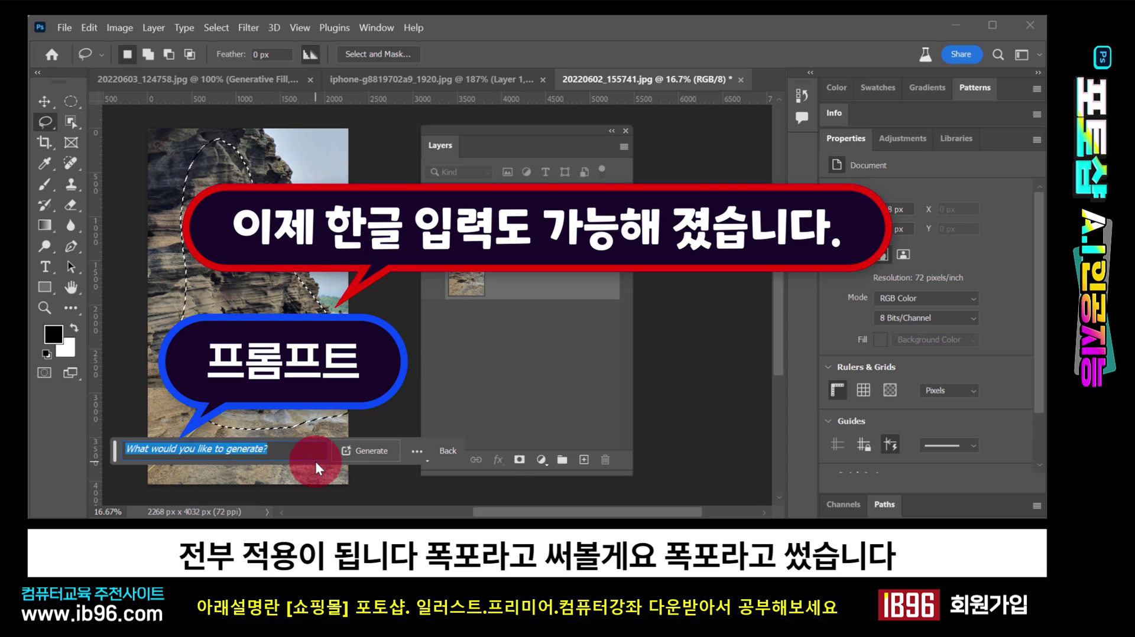
type("폭포")
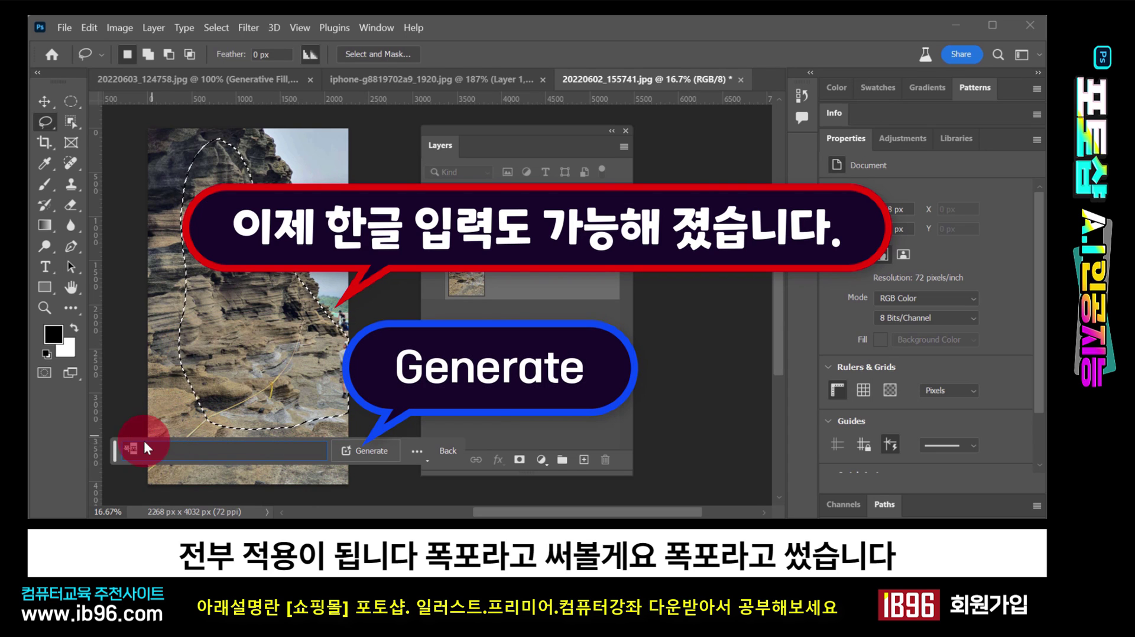
left_click(362, 456)
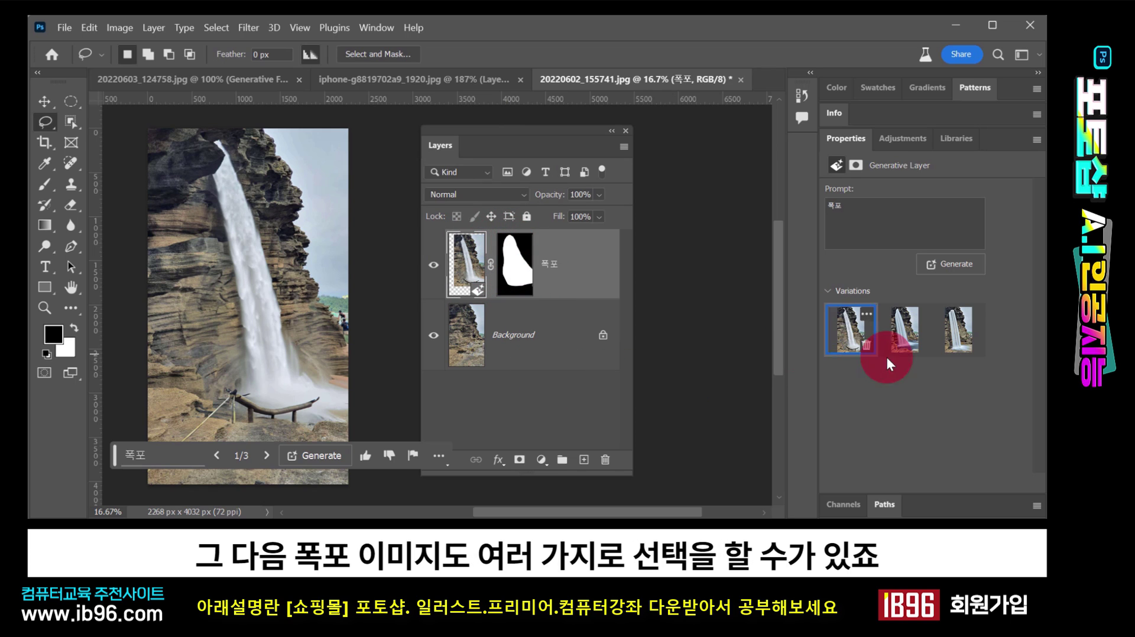
- Preview the second and third waterfall variations and return to the first one
left_click(904, 331)
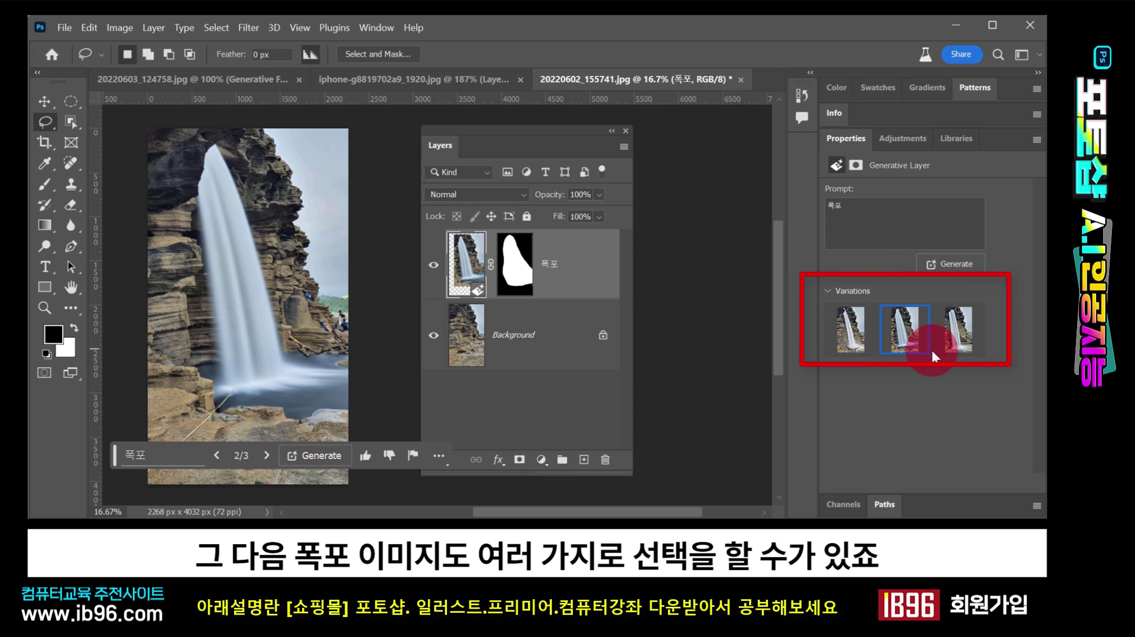
left_click(957, 334)
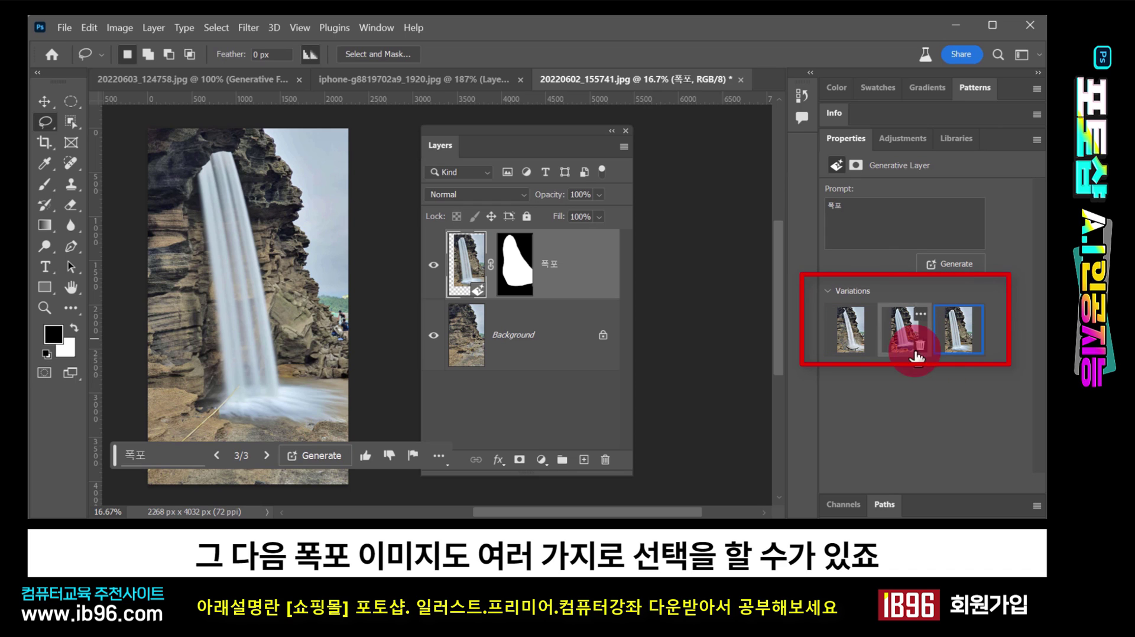
left_click(217, 456)
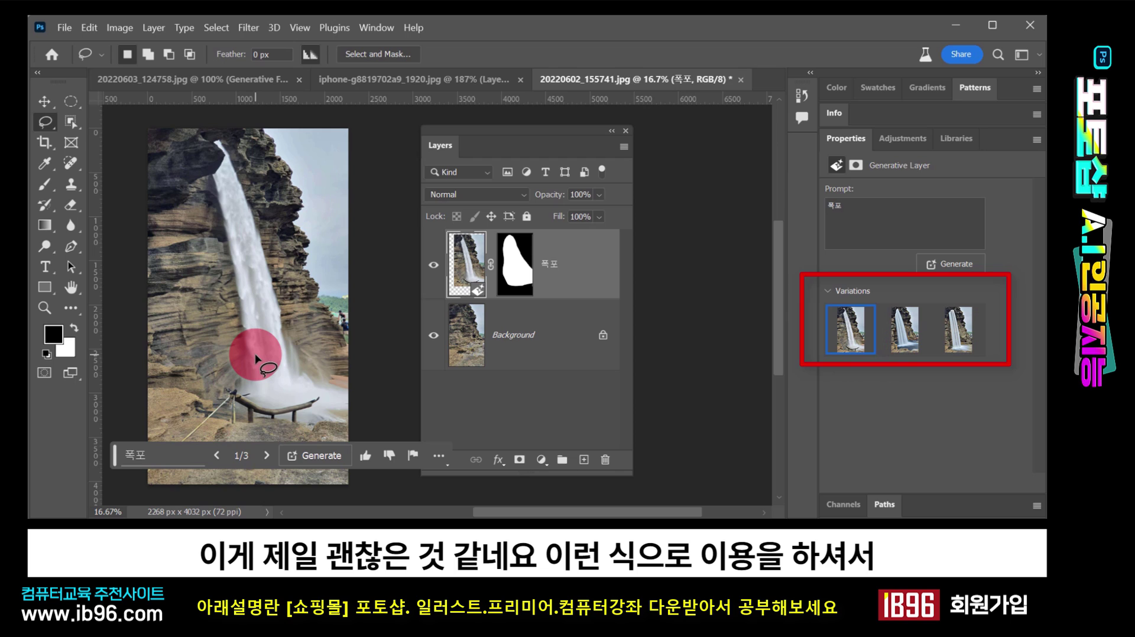
- Set up the Brush tool at 47 px with 0% hardness for retouching the top of the waterfall
left_click(49, 310)
left_click_drag(215, 139, 319, 158)
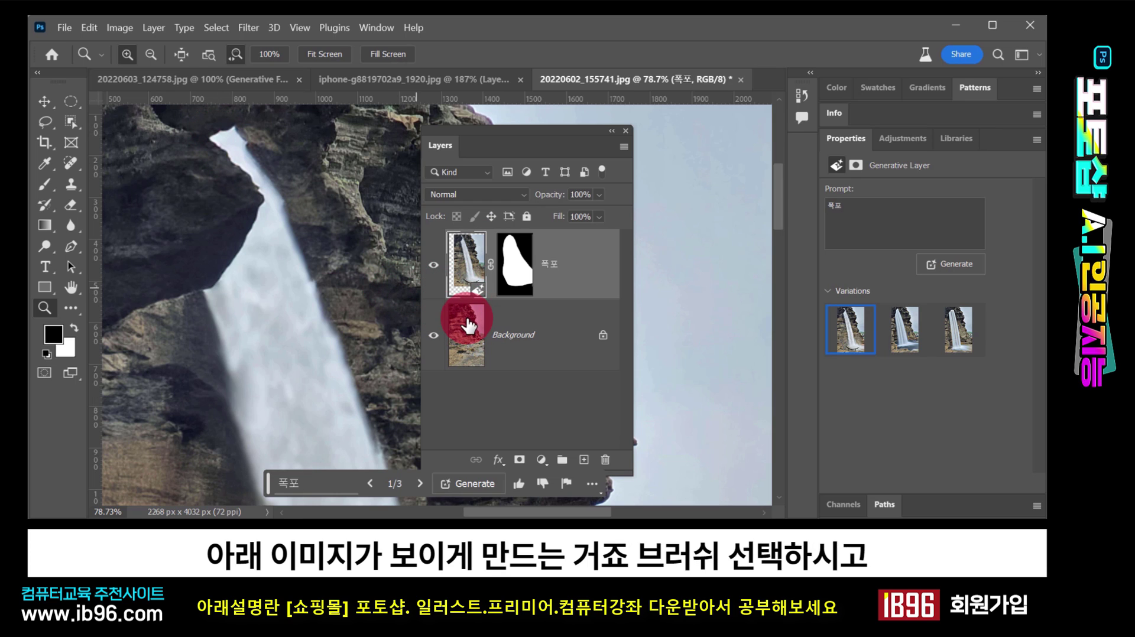
left_click(43, 188)
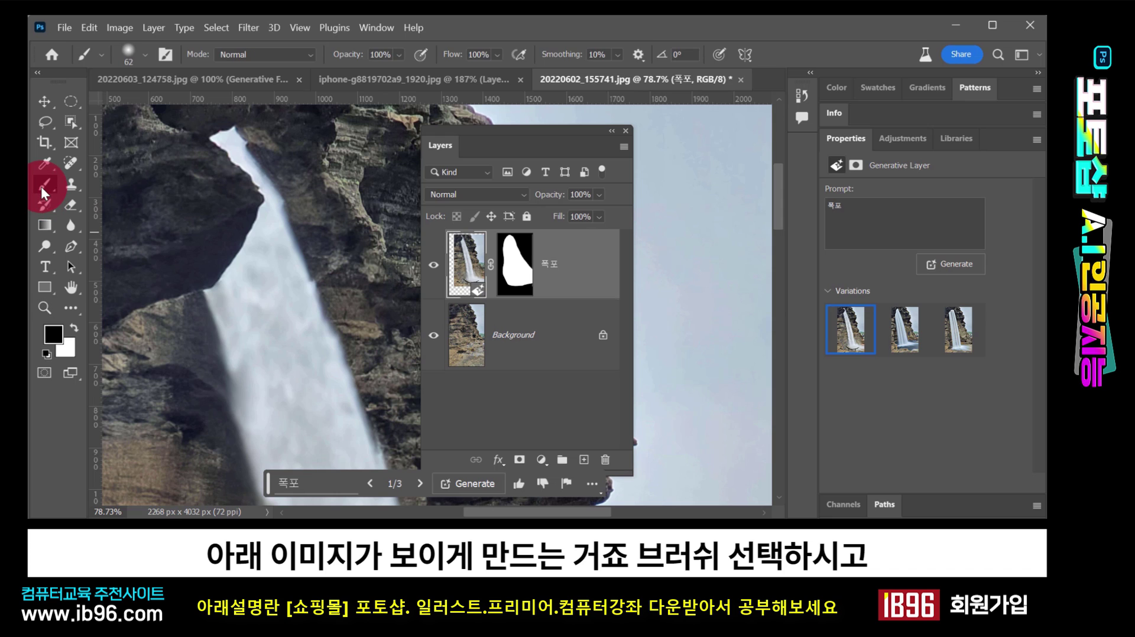
left_click(137, 60)
left_click_drag(149, 106, 129, 106)
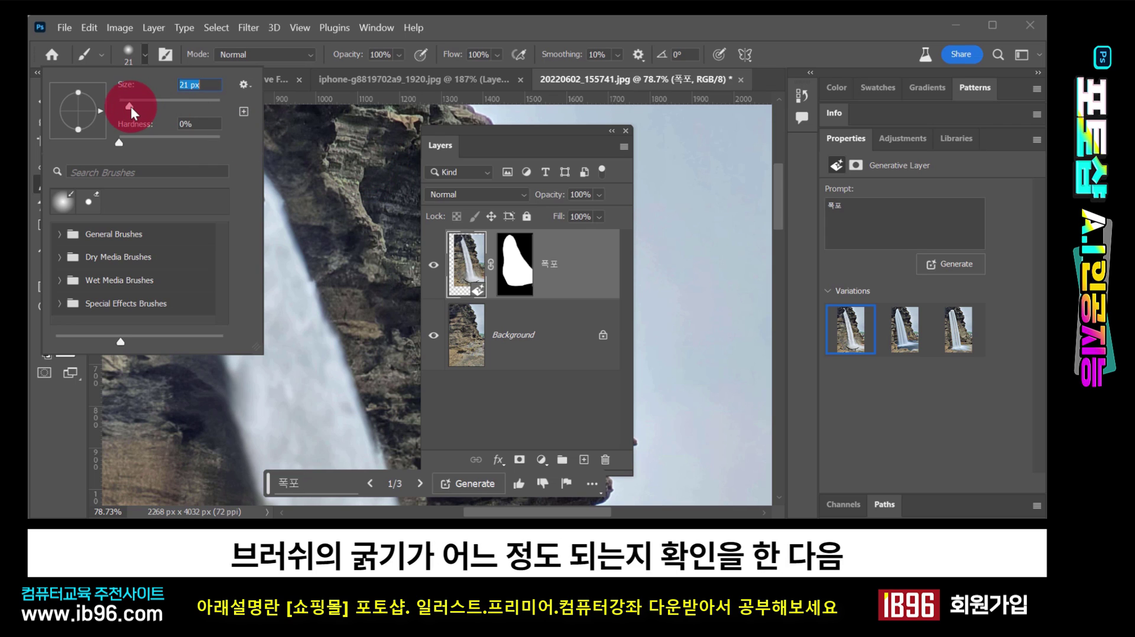
left_click_drag(130, 106, 141, 106)
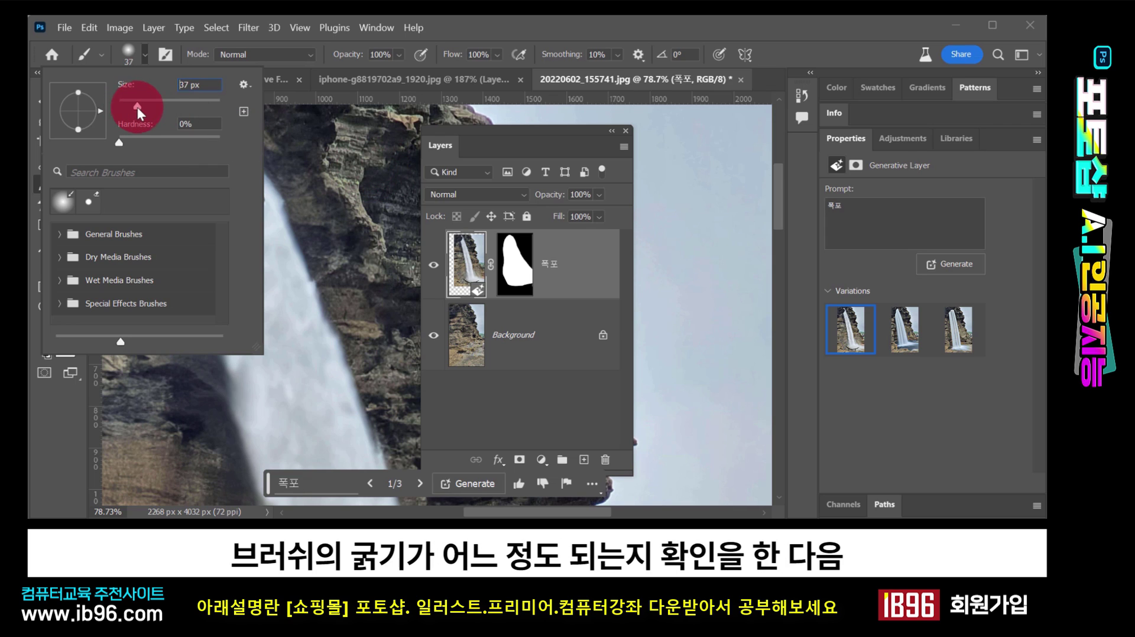
left_click(444, 47)
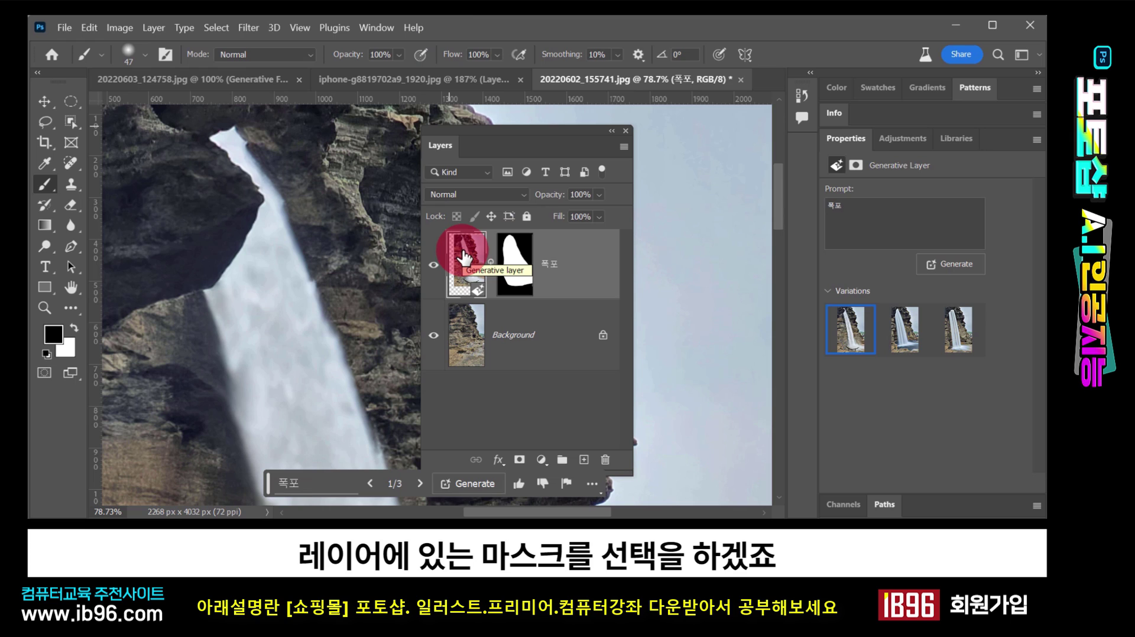
- Target the waterfall layer's mask, and hide and show the layer to compare it with the original cliff
left_click(510, 260)
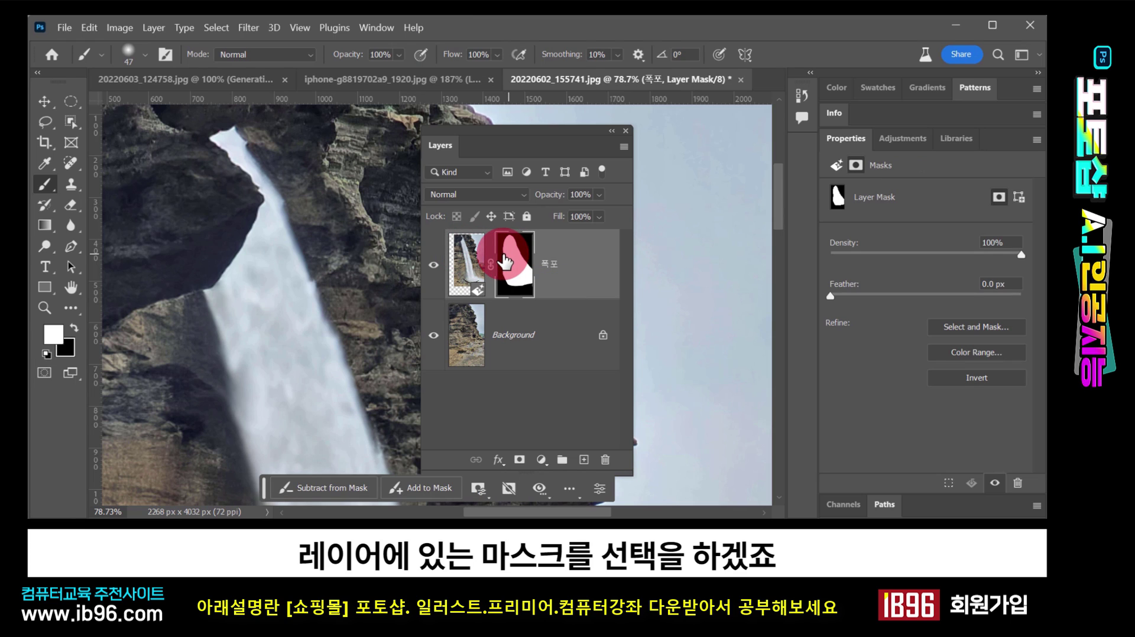
left_click(466, 251)
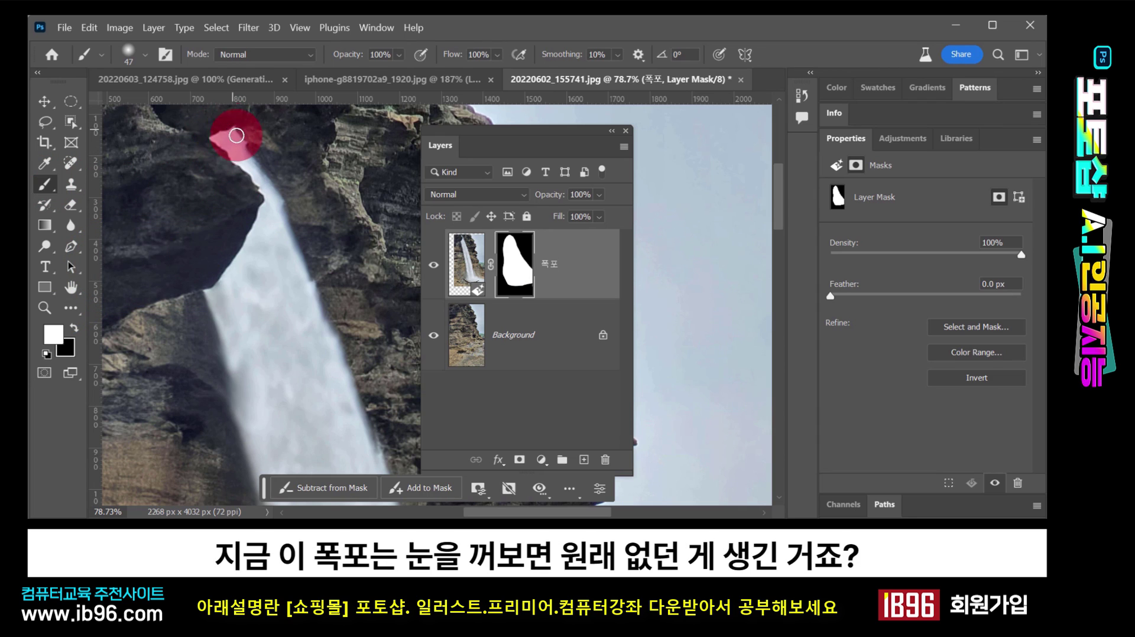
left_click(433, 265)
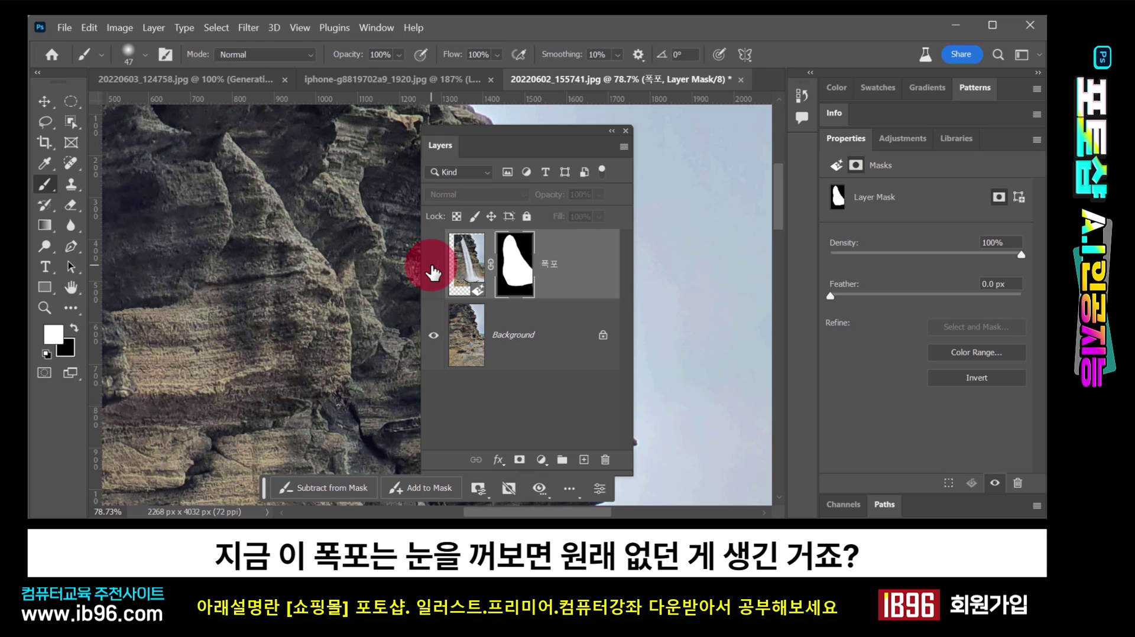
left_click(433, 266)
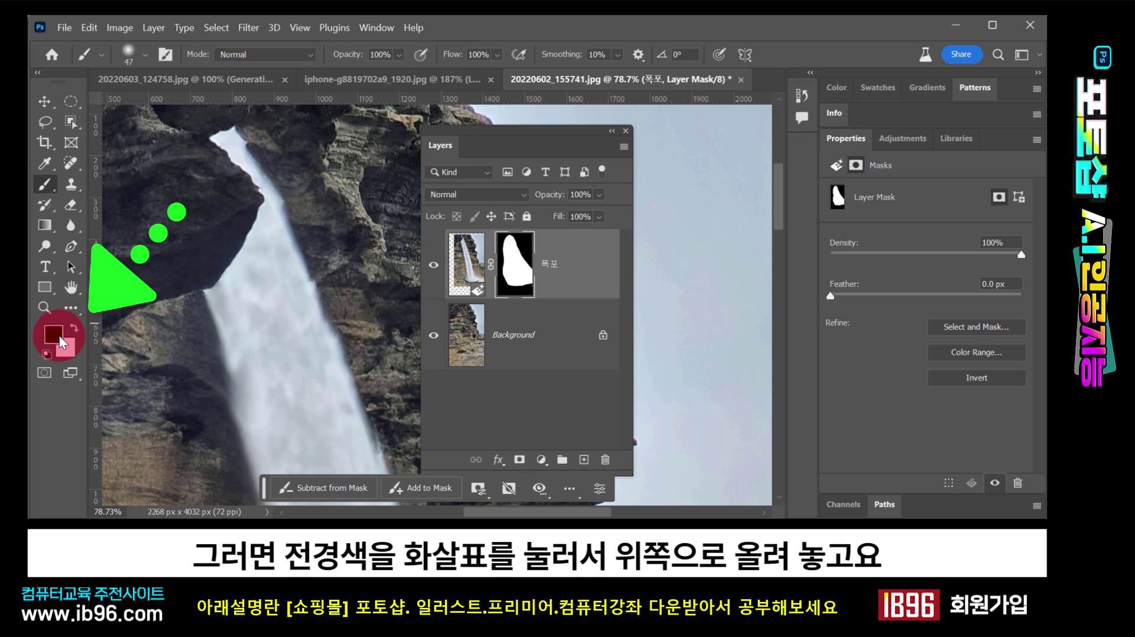
- Switch the foreground to black, paint the mask over the narrow top of the waterfall to hide it, and fit the image in view
mouse_move(225, 126)
left_mouse_down()
mouse_move(252, 130)
mouse_move(212, 137)
mouse_move(245, 136)
mouse_move(228, 140)
mouse_move(294, 201)
mouse_move(265, 185)
mouse_move(476, 367)
mouse_move(318, 374)
left_mouse_up()
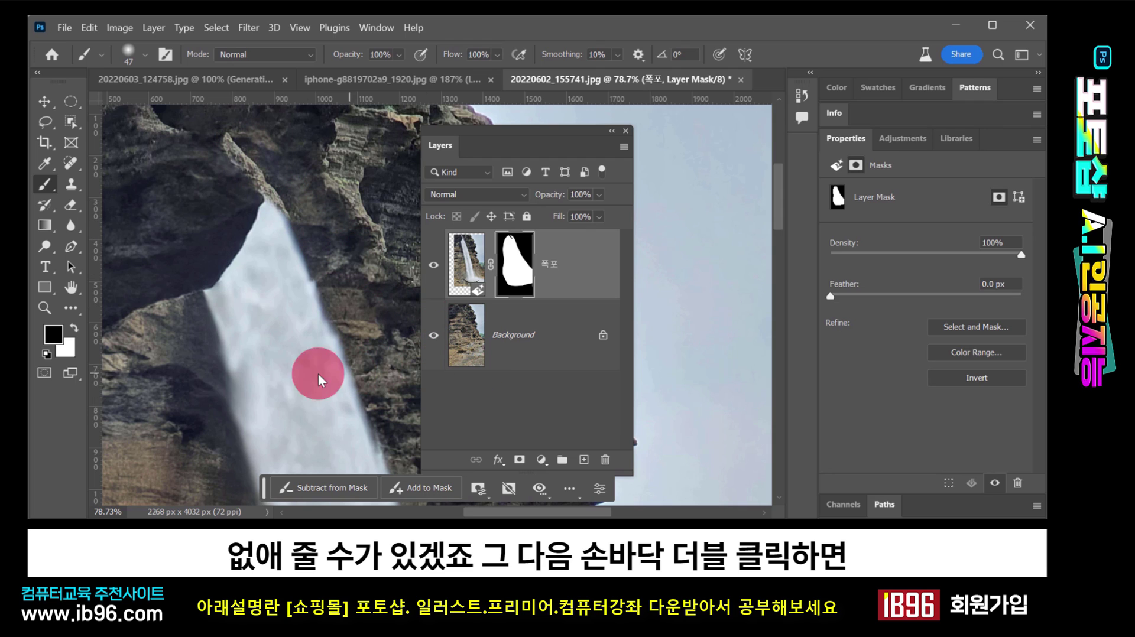
double_click(71, 286)
left_click_drag(506, 114, 523, 271)
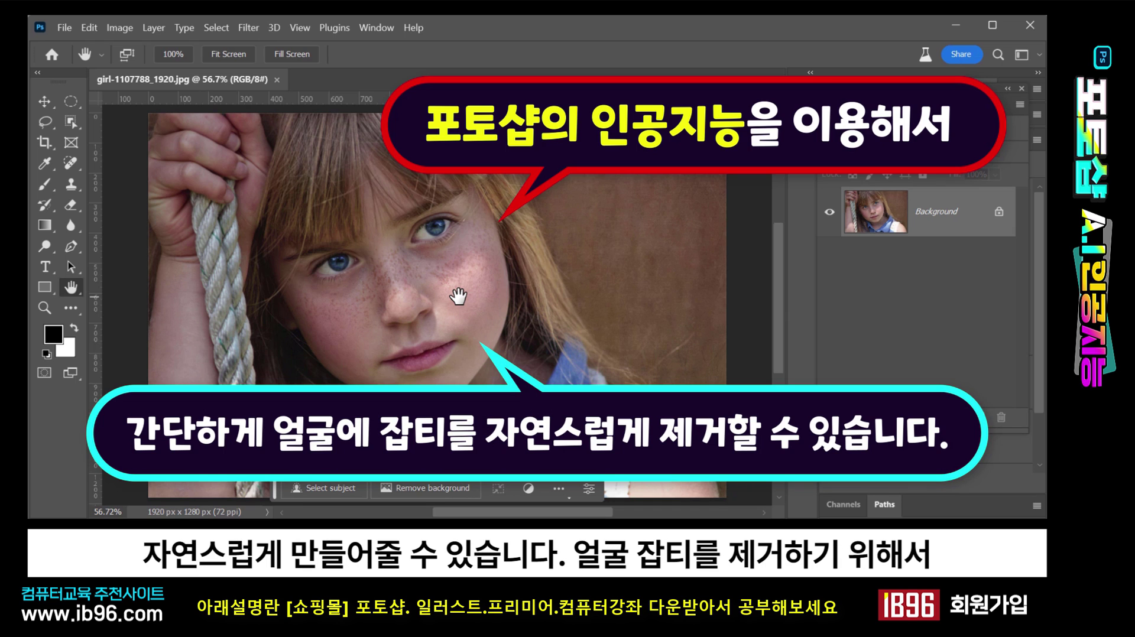
- Outline the freckled skin below the girl's eye on the right cheek of the portrait with the Lasso
left_click_drag(524, 297, 499, 298)
key("z")
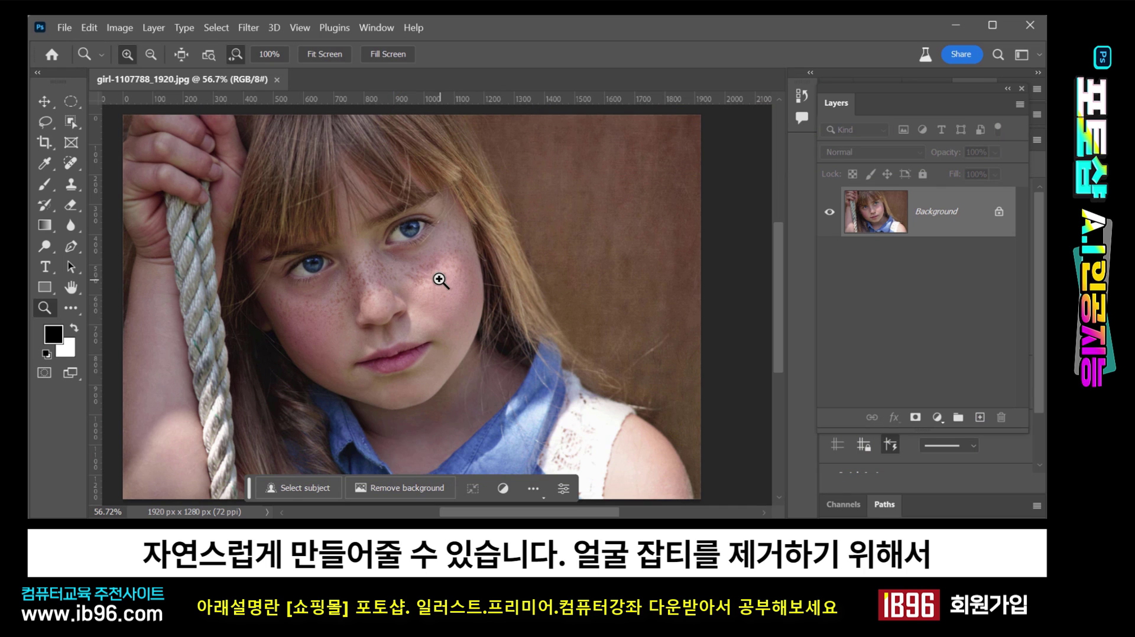
left_click_drag(436, 276, 495, 305)
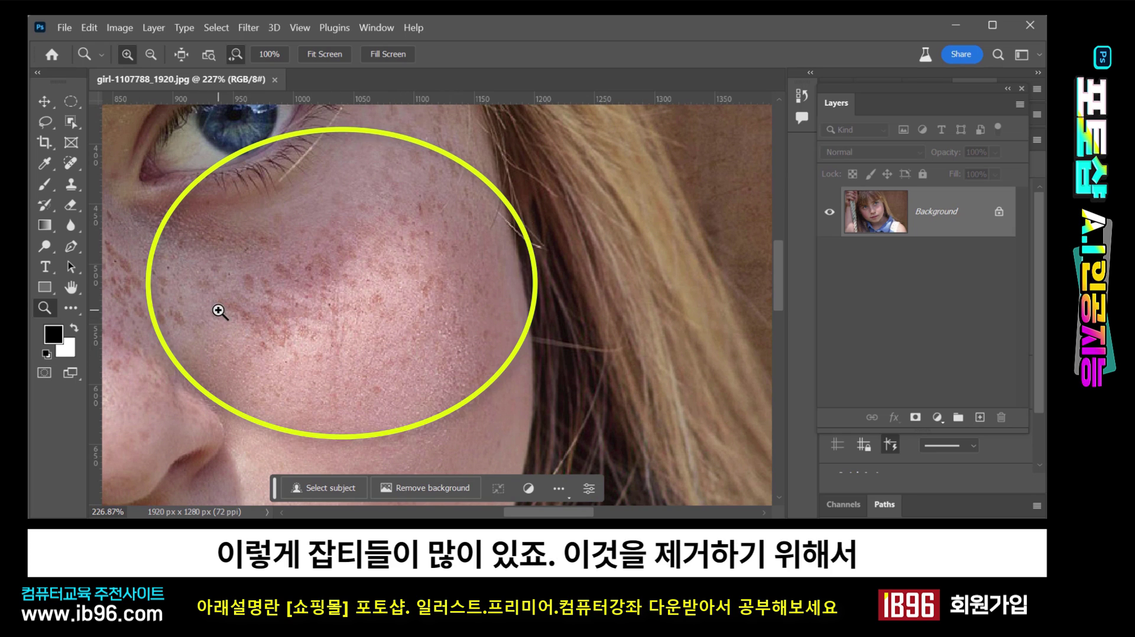
left_click(45, 122)
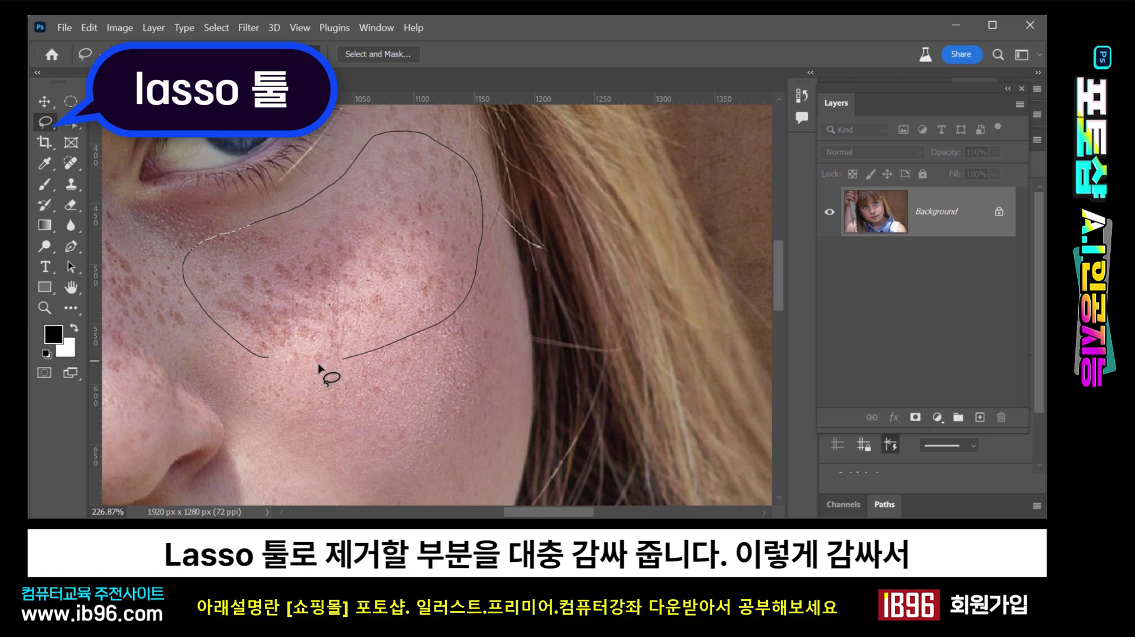
left_click_drag(273, 365, 276, 362)
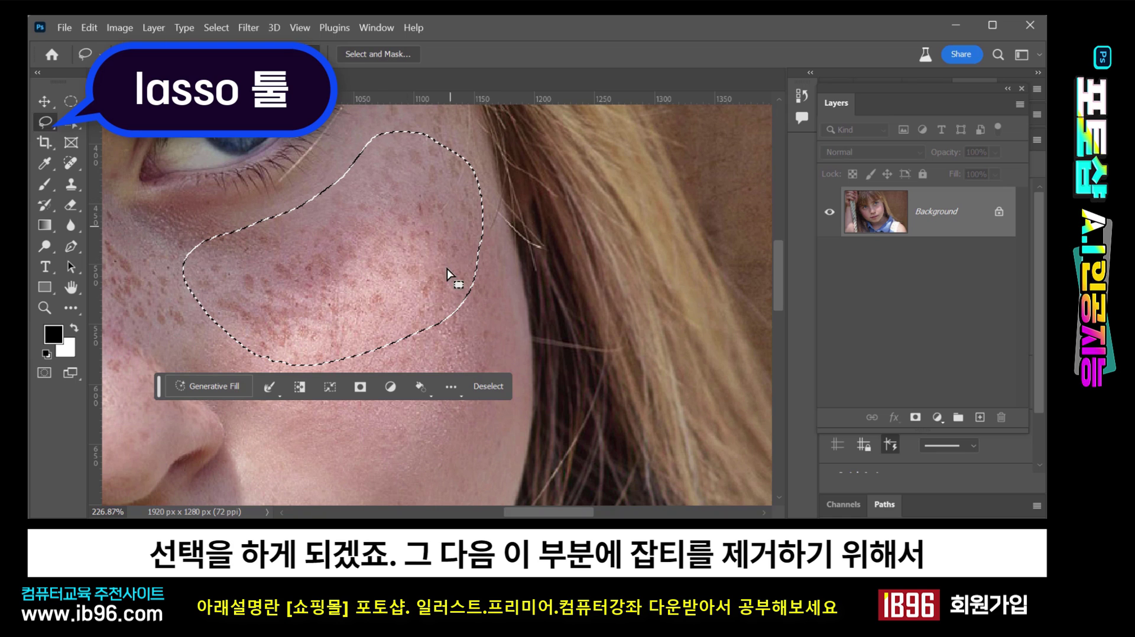
- Run Generative Fill with an empty prompt on the selected freckled skin of the portrait's right cheek
left_click_drag(159, 391, 190, 421)
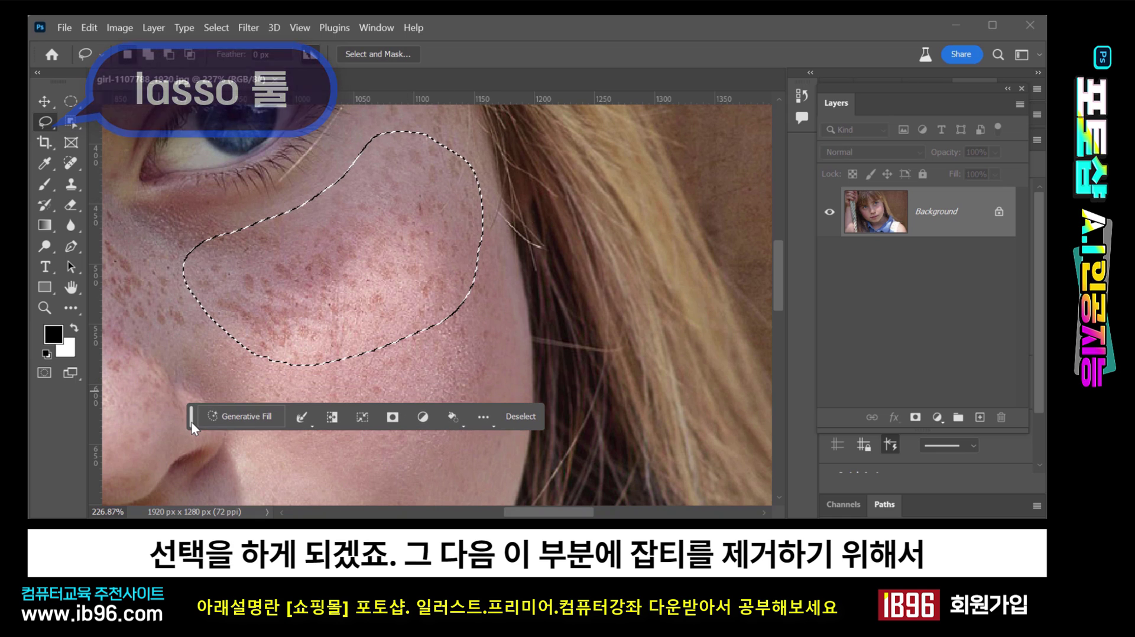
left_click(257, 420)
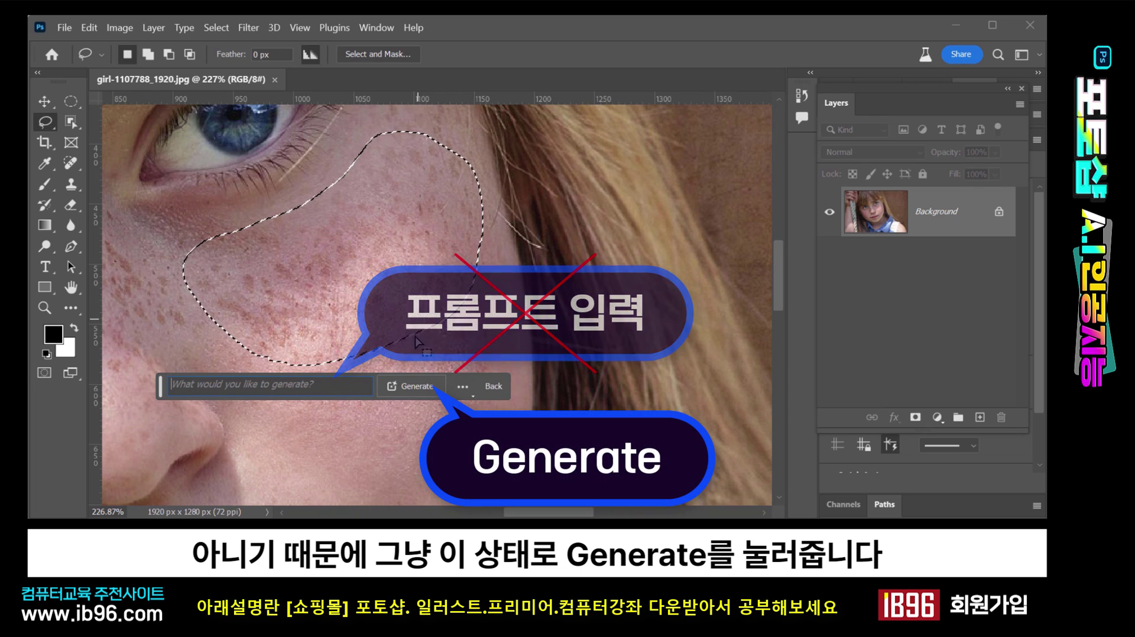
left_click(411, 385)
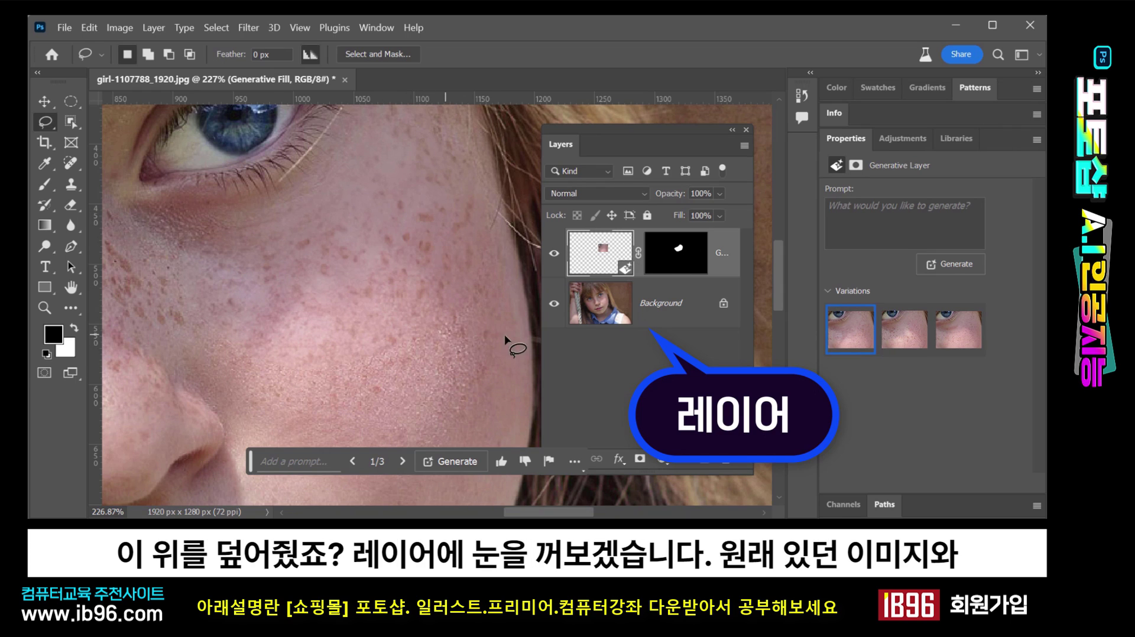
- Hide and show the generated cheek layer, both up close and with the whole portrait in view, to compare it with the original
left_click(555, 255)
left_click(554, 255)
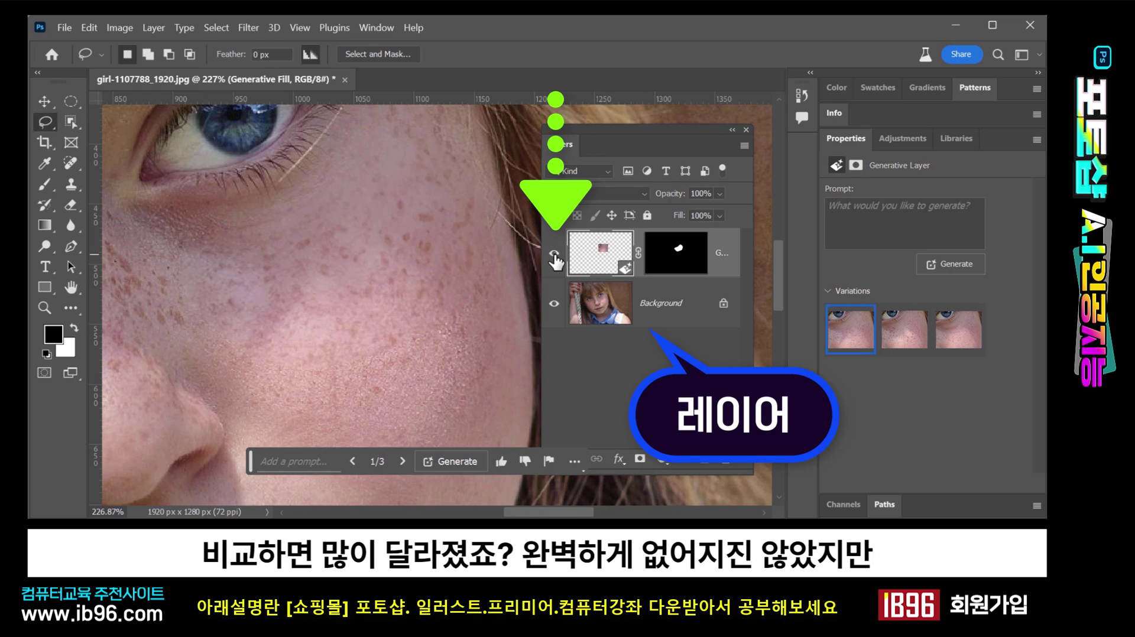
left_click(554, 255)
left_click(554, 256)
left_click(555, 255)
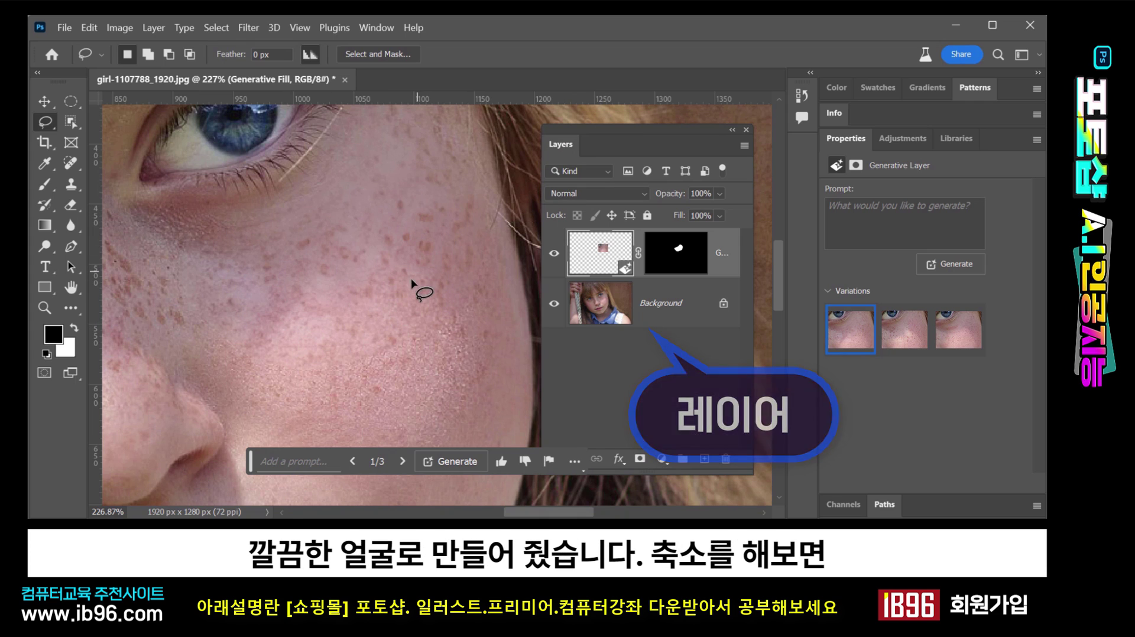
double_click(71, 288)
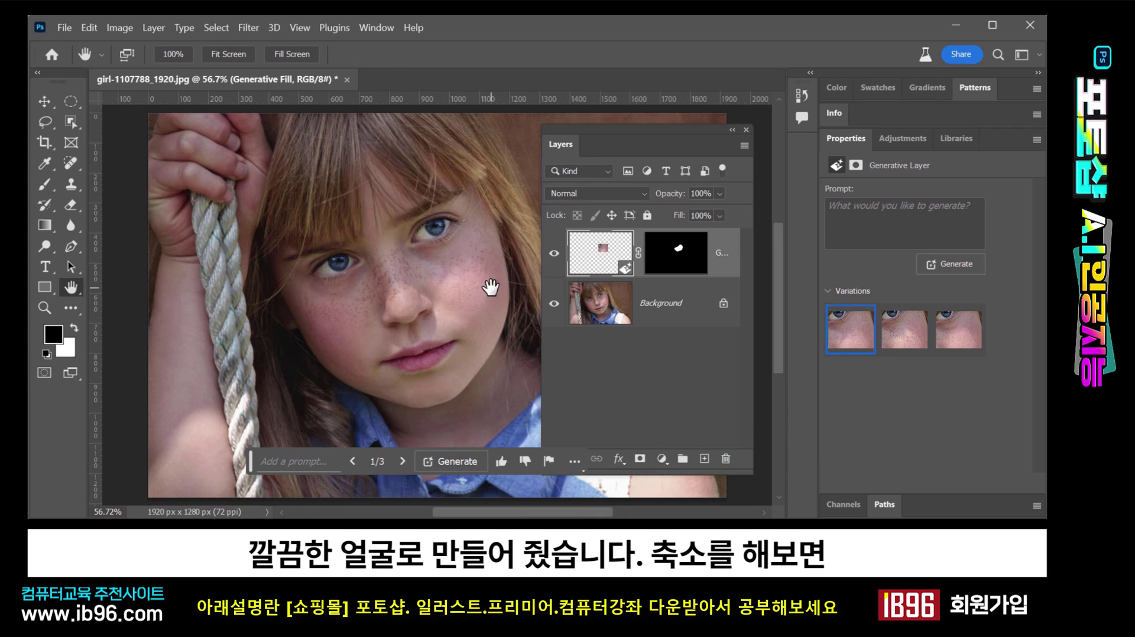
left_click(554, 254)
left_click(554, 254)
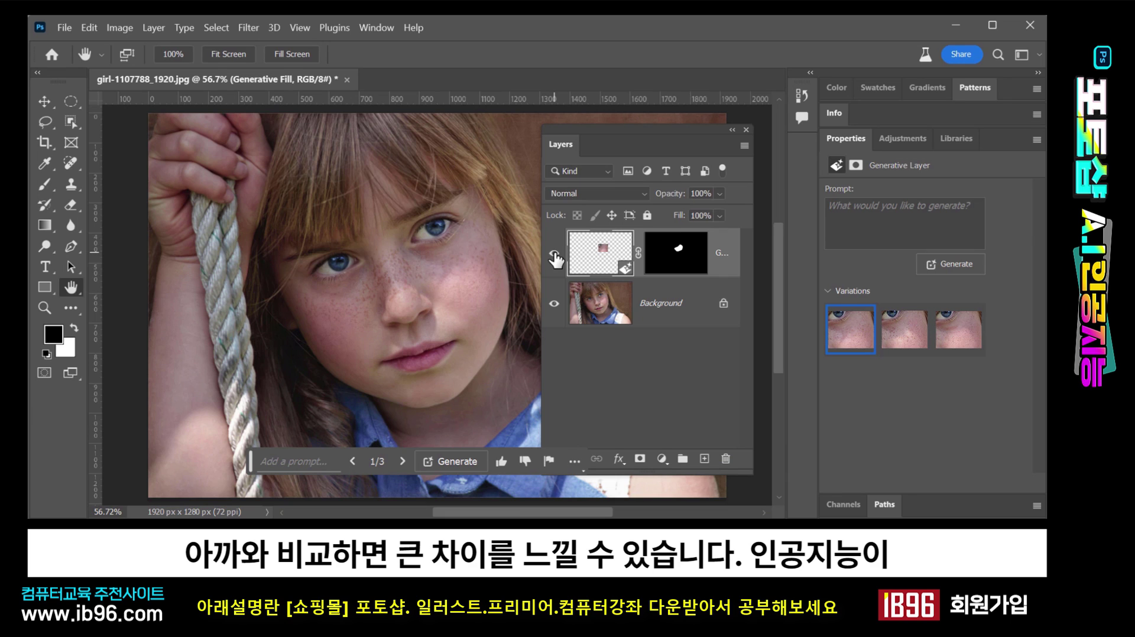
left_click(554, 254)
left_click(553, 254)
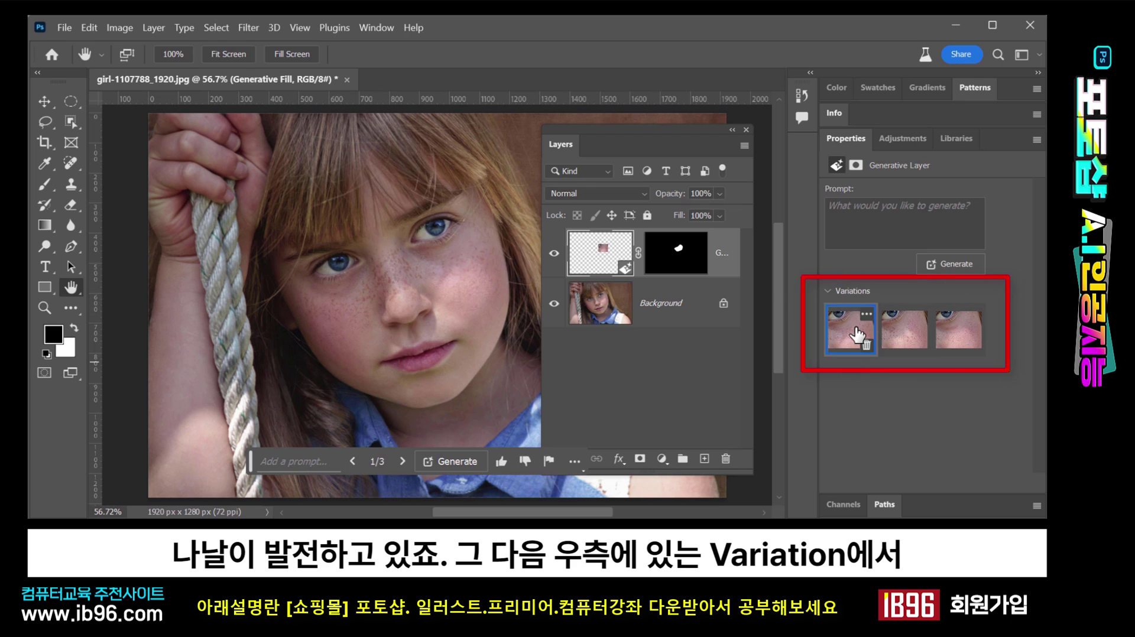
- Preview the three generated variations for the right cheek, check them against the original skin, and return to the first one
left_click(917, 333)
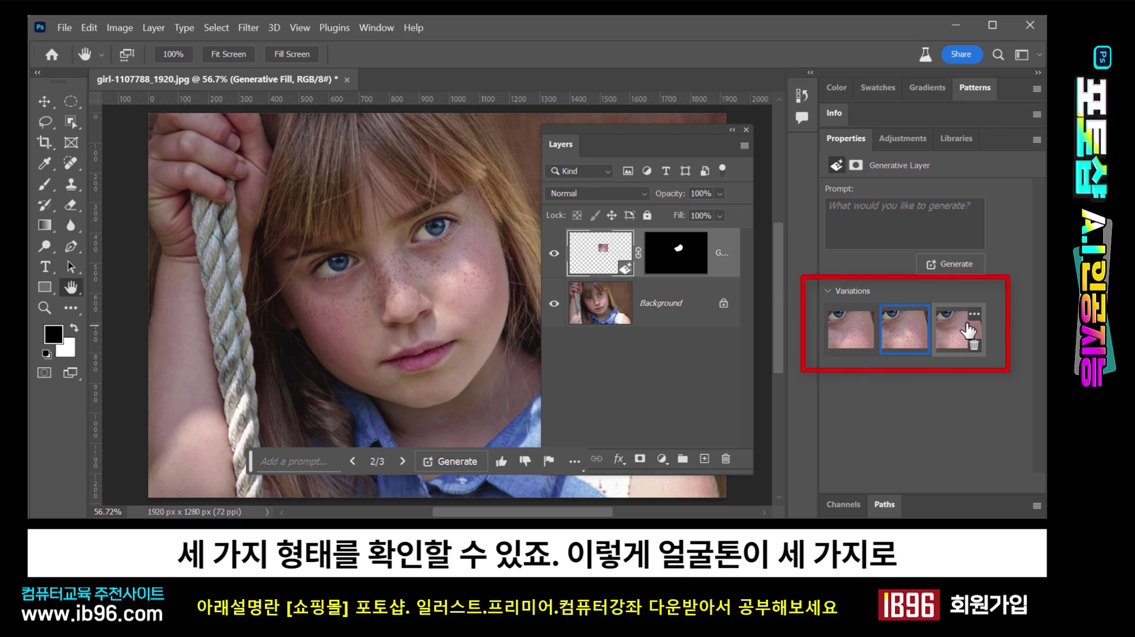
left_click(965, 334)
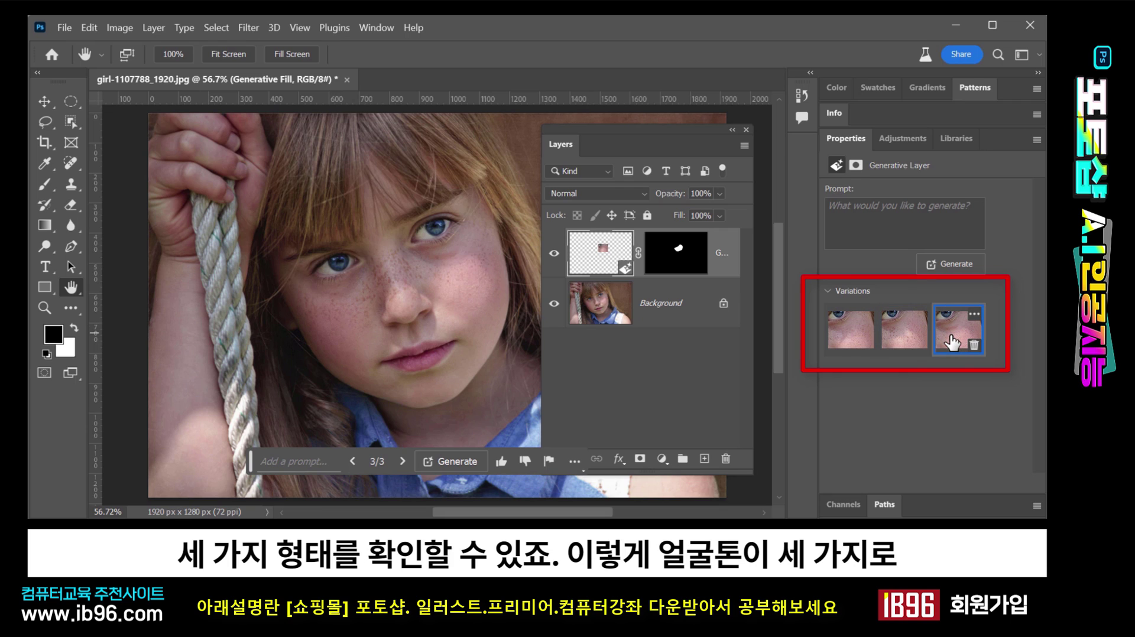
left_click(861, 334)
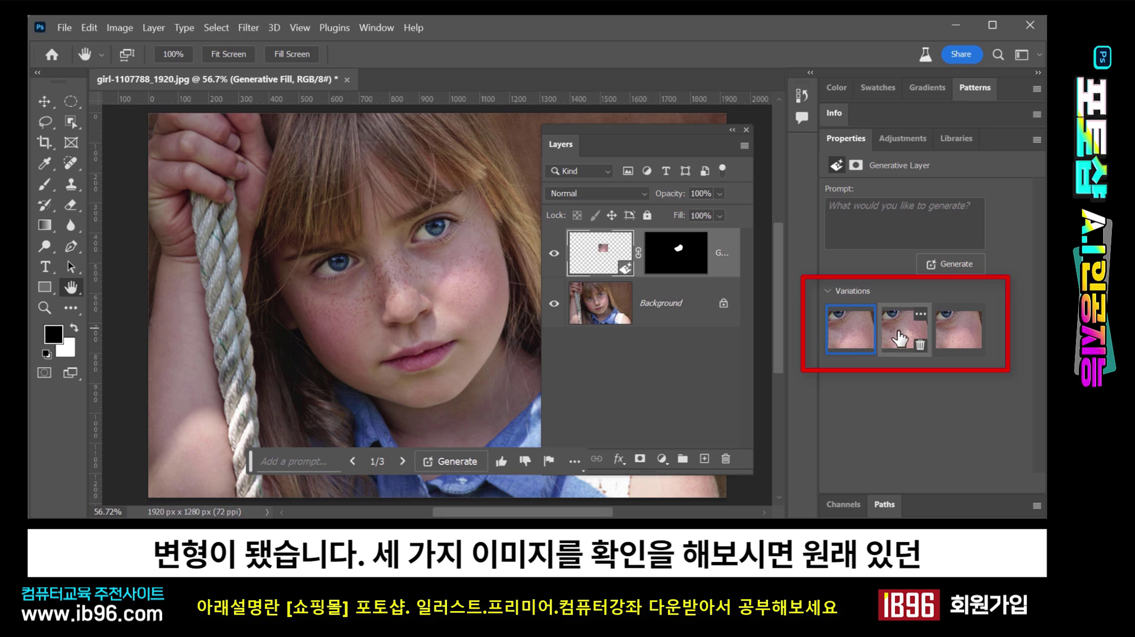
left_click(901, 337)
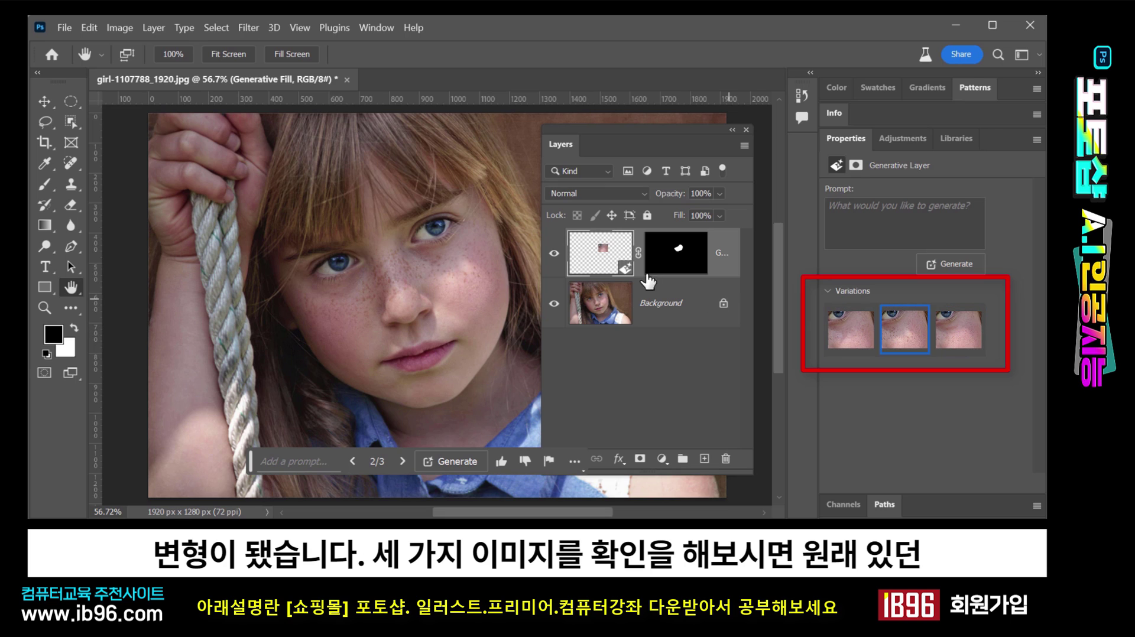
left_click(554, 253)
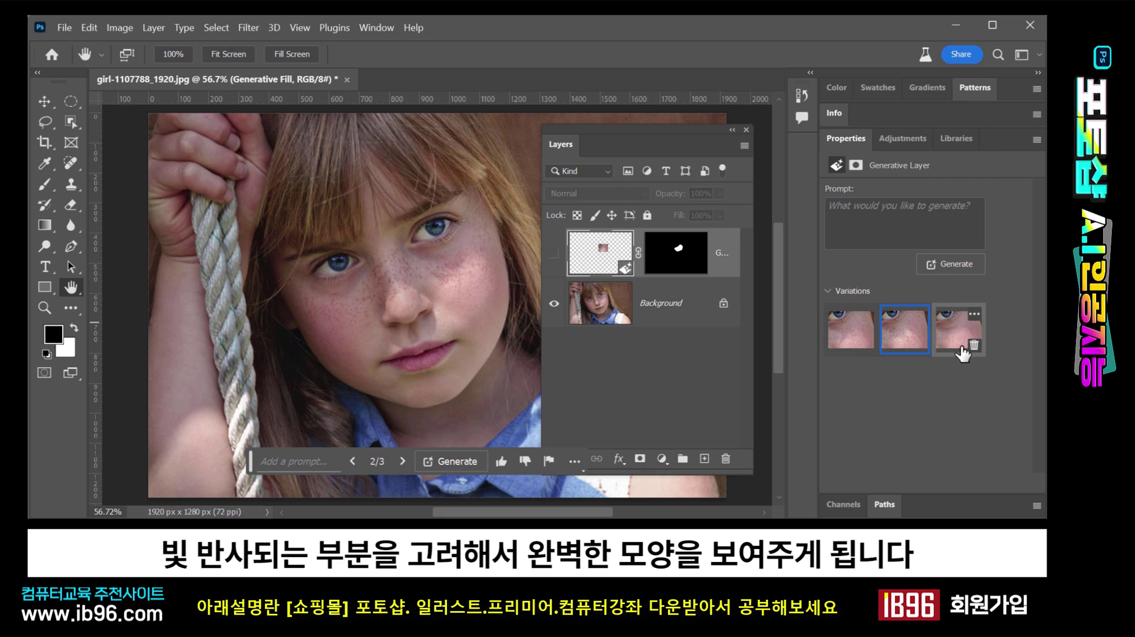
left_click(847, 336)
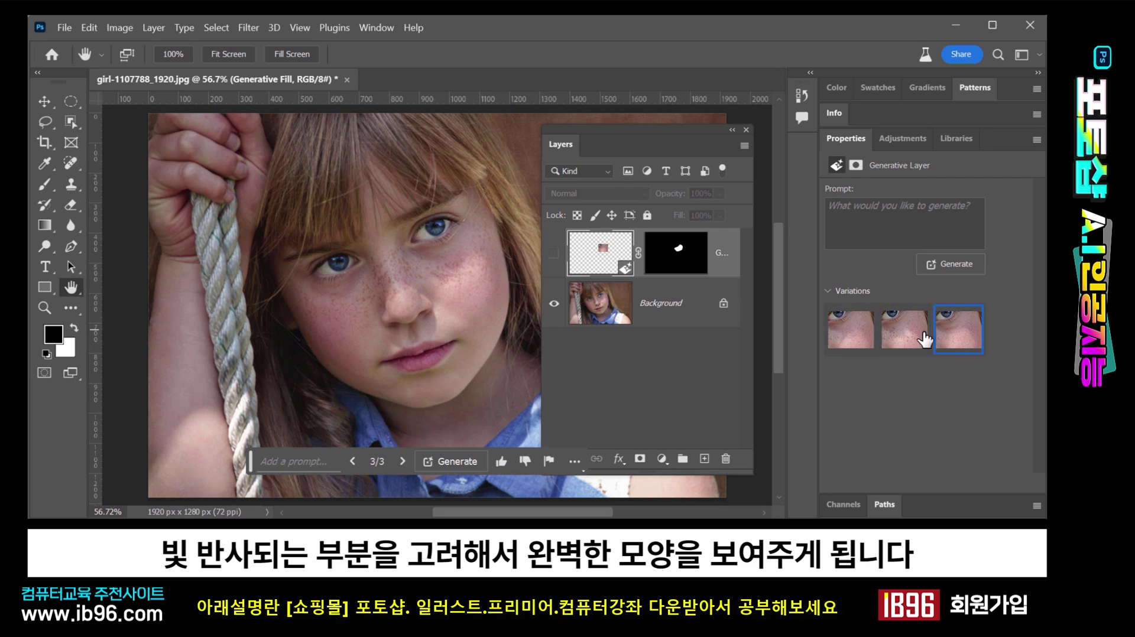
left_click(905, 331)
left_click(851, 334)
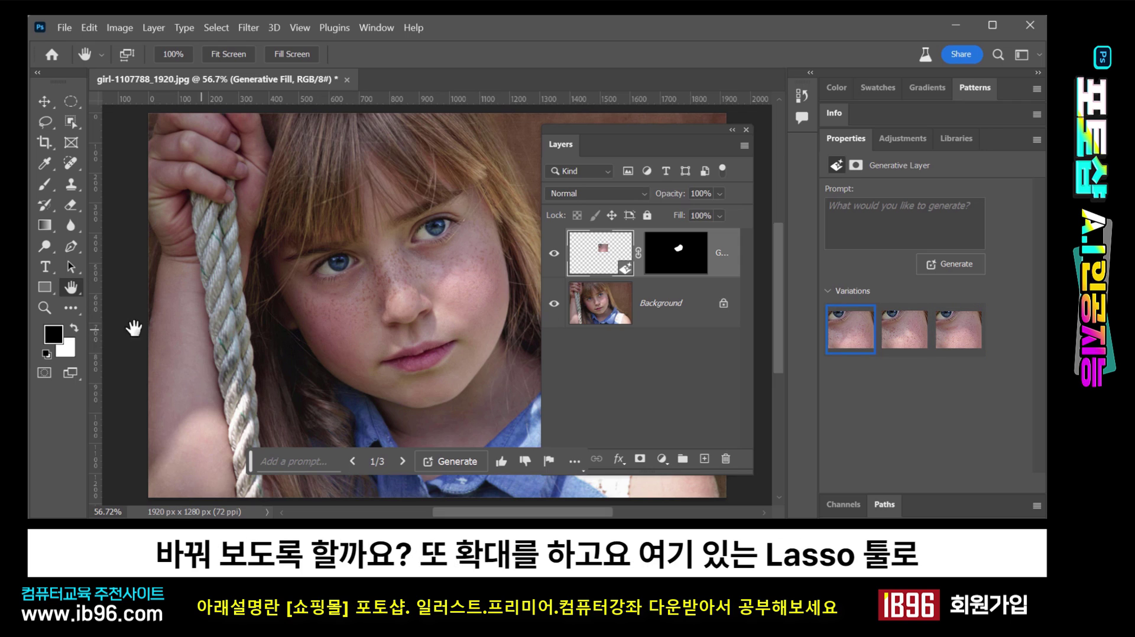
- On the Background layer, outline the freckled skin of the portrait's left cheek with the Lasso and run Generative Fill with an empty prompt
left_click(44, 307)
left_click(331, 309)
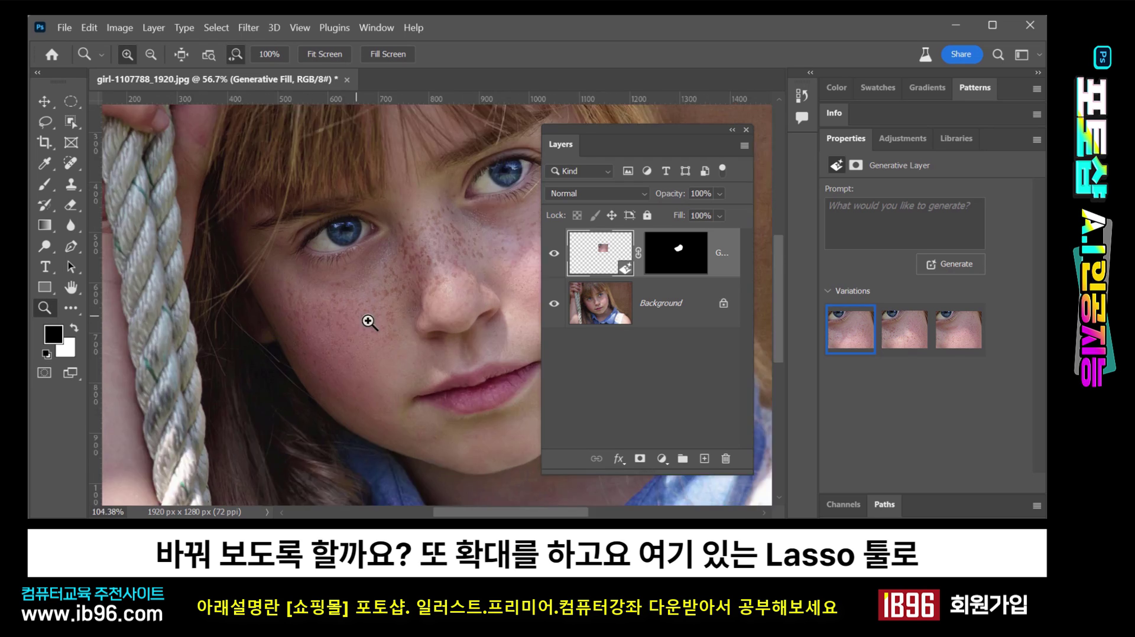
left_click(371, 322)
left_click(387, 332)
left_click(46, 122)
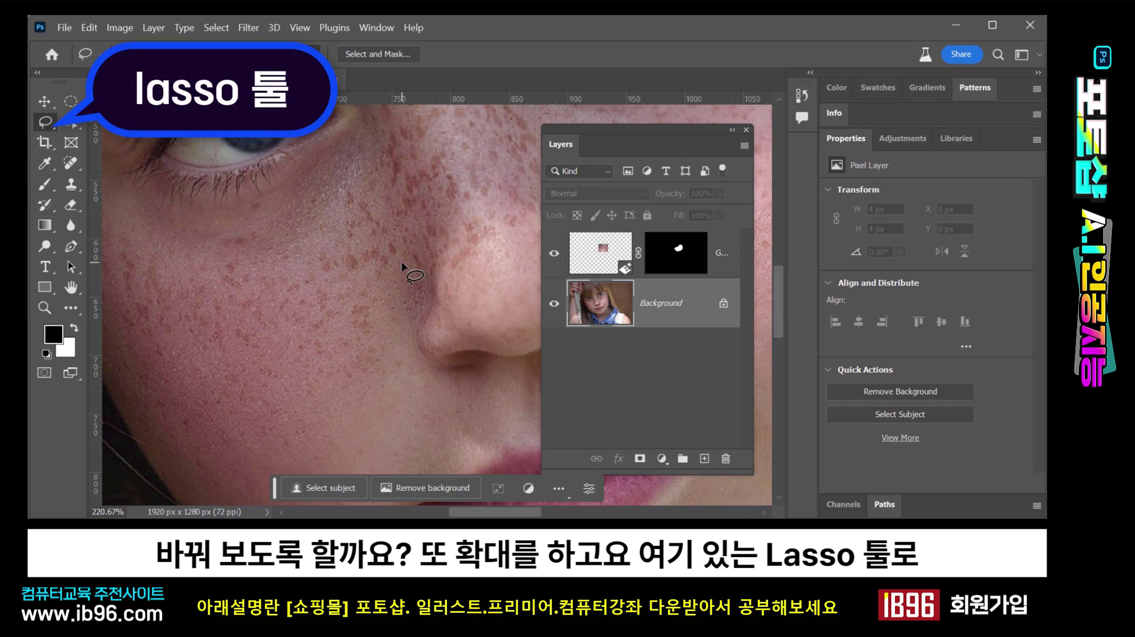
mouse_move(403, 262)
left_mouse_down()
mouse_move(376, 198)
mouse_move(350, 180)
mouse_move(279, 237)
mouse_move(205, 240)
mouse_move(174, 300)
mouse_move(175, 338)
mouse_move(222, 374)
mouse_move(272, 390)
mouse_move(324, 385)
mouse_move(353, 365)
mouse_move(395, 288)
left_mouse_up()
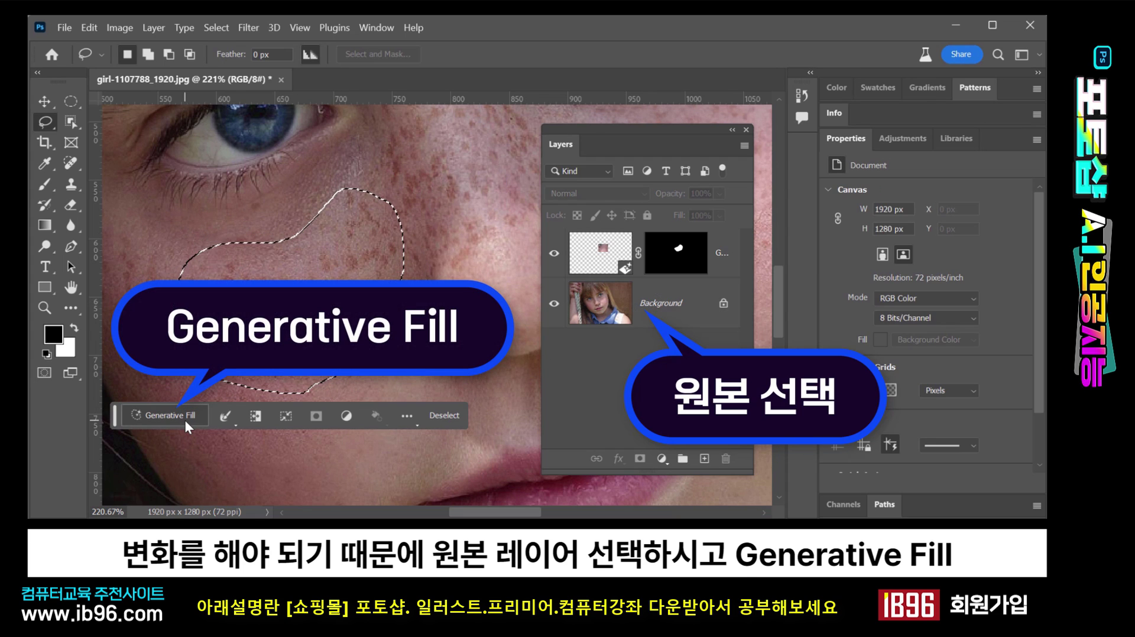
left_click(186, 416)
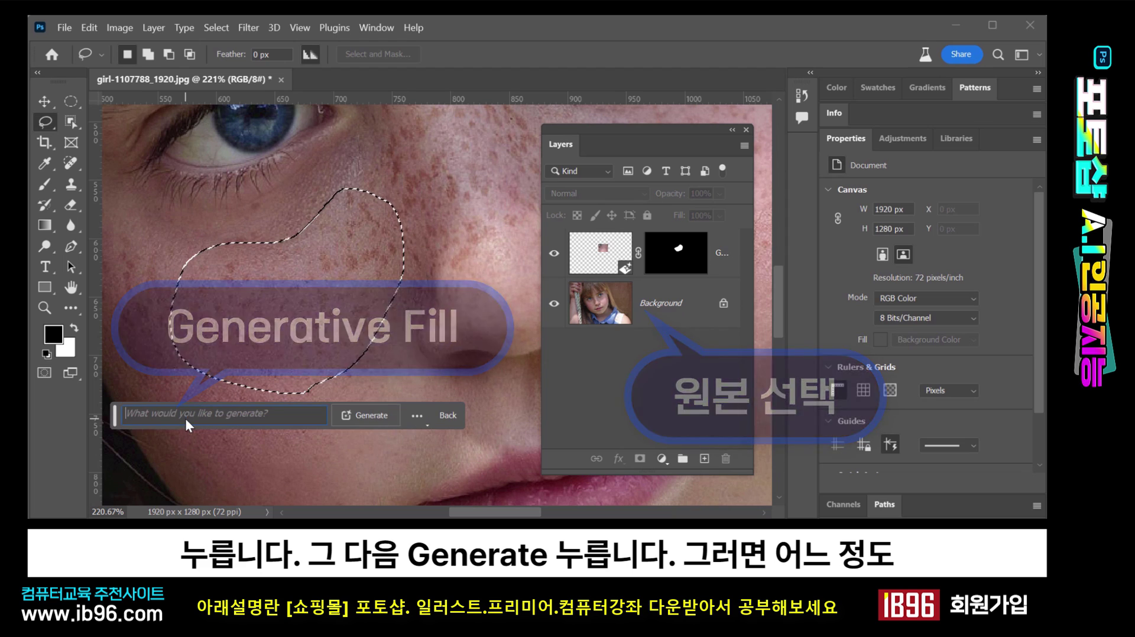
left_click(363, 417)
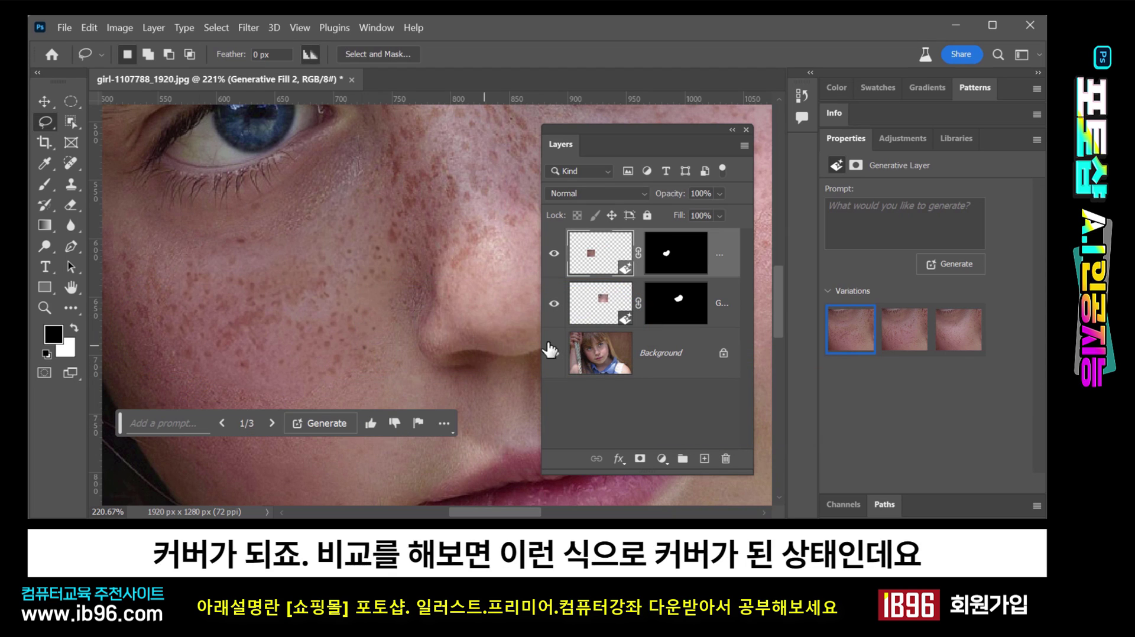
- Hide and show the new left-cheek fill layer to compare it with the original skin
left_click(555, 258)
left_click(555, 258)
left_click(555, 259)
left_click(555, 259)
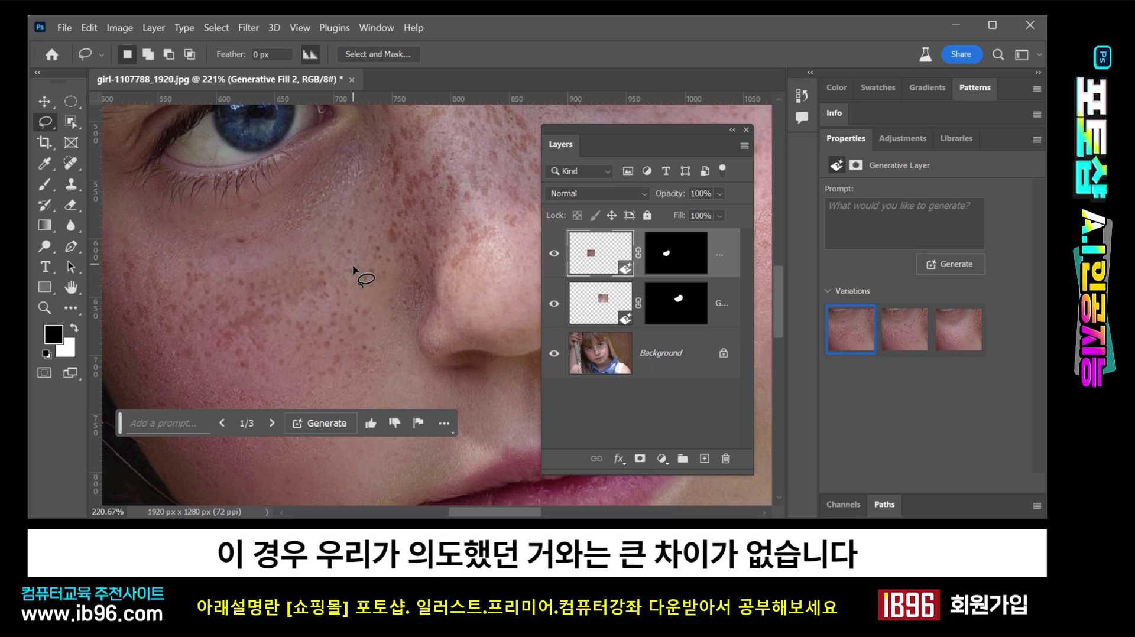
- Try the second variation for the left cheek, apply the third one, and check it against the original skin
left_click(906, 341)
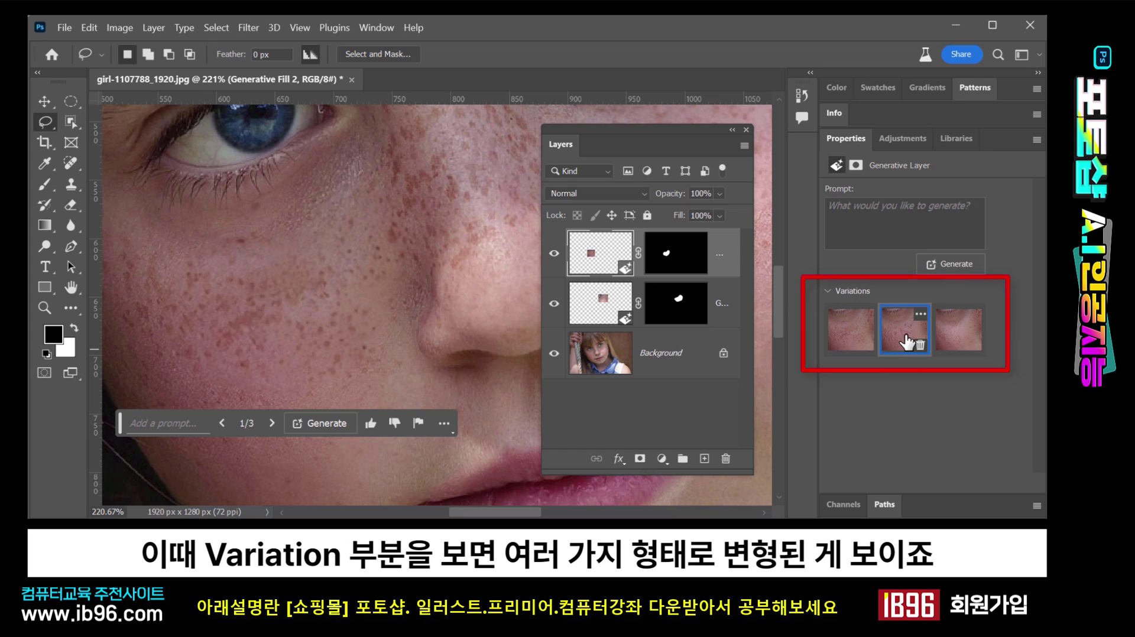
left_click(967, 335)
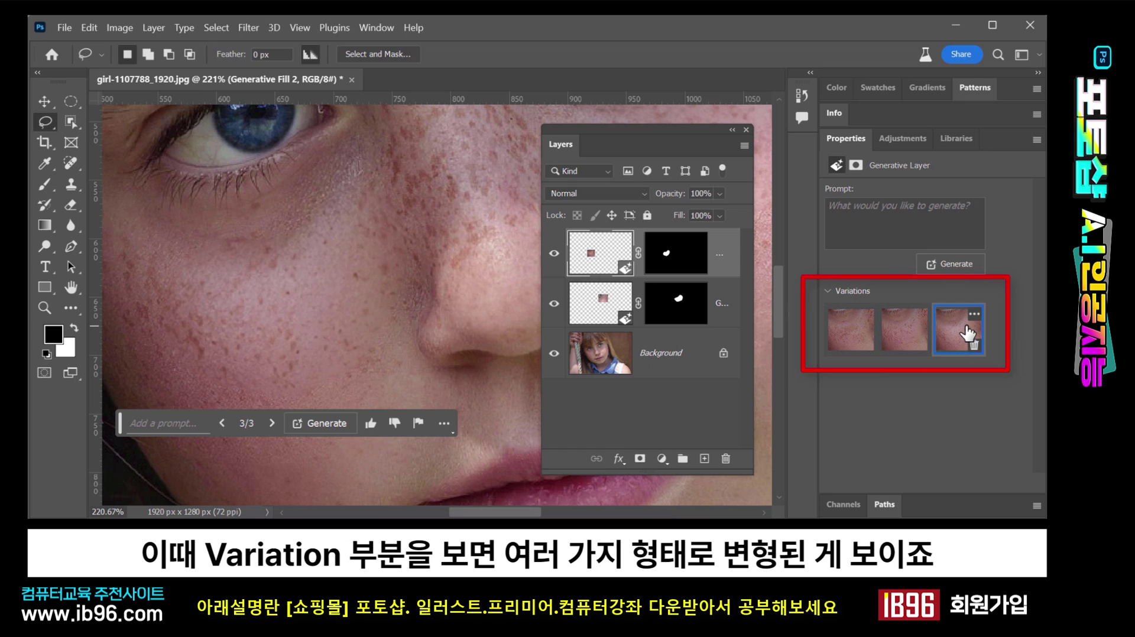
left_click(554, 256)
left_click(555, 256)
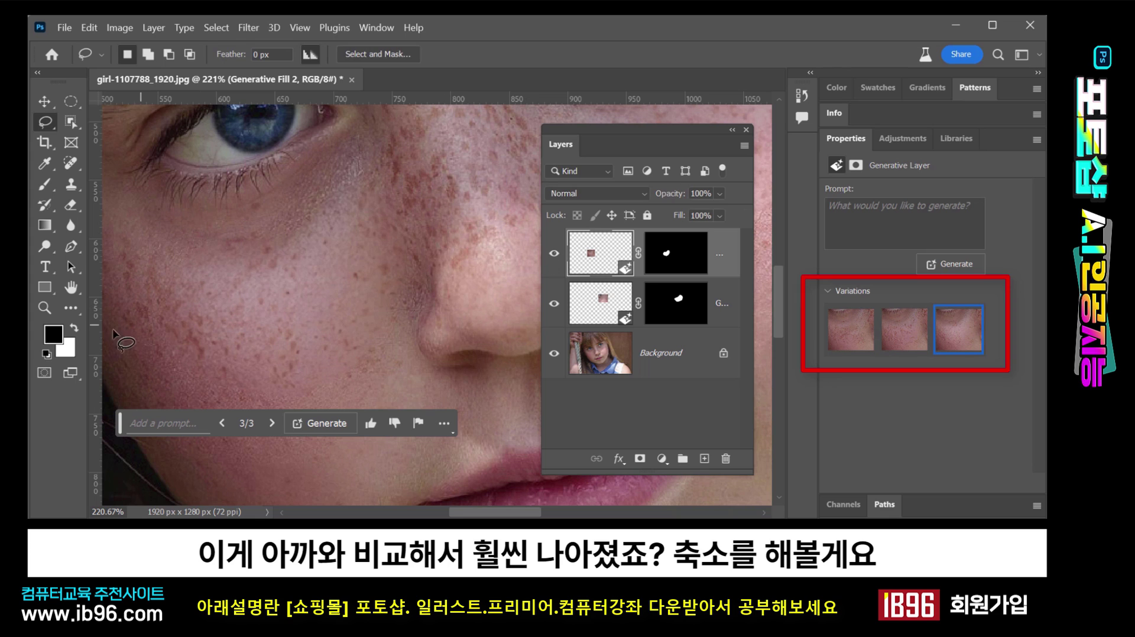
- Fit the whole portrait in view, compare the left-cheek layer on and off, and move the contextual task bar off the face
double_click(71, 288)
left_click(554, 255)
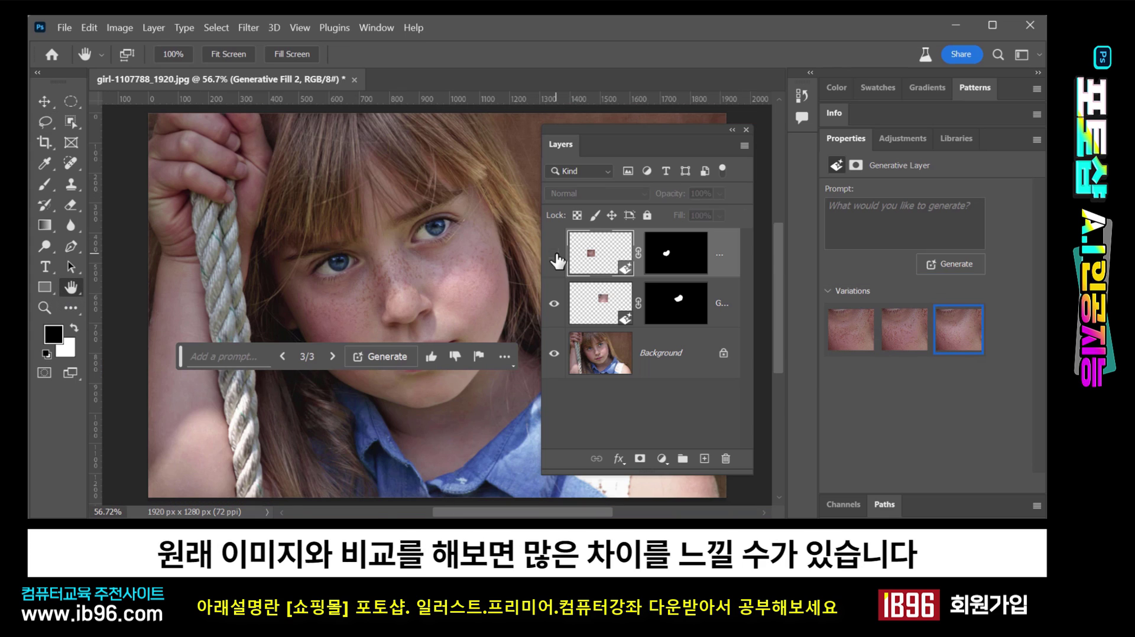
left_click(556, 255)
left_click(556, 256)
left_click(556, 255)
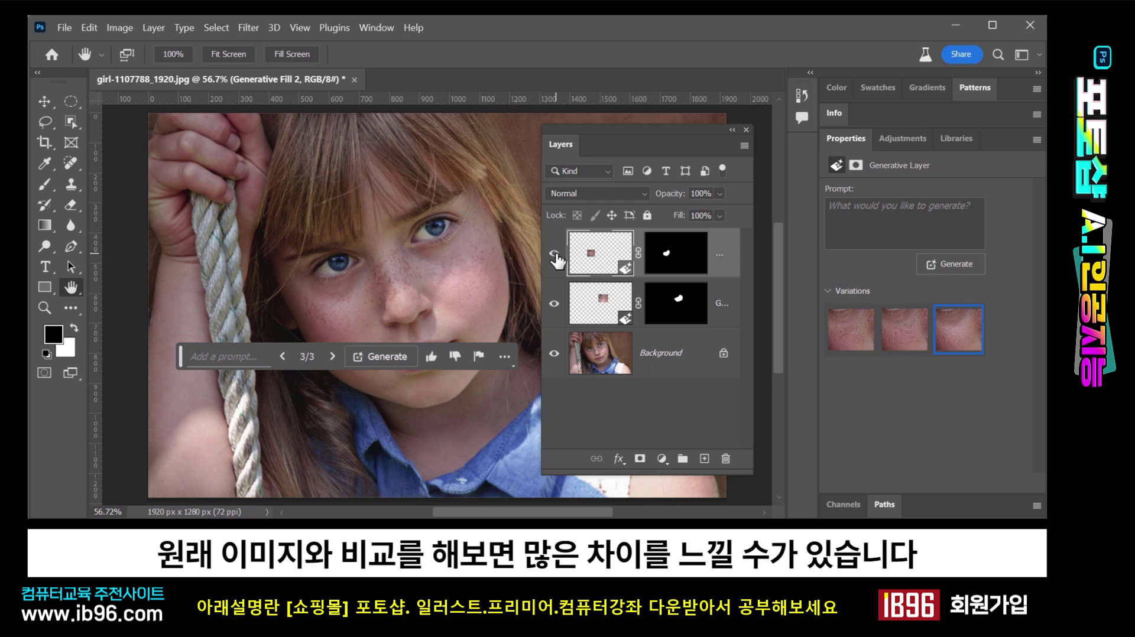
left_click_drag(183, 371, 201, 430)
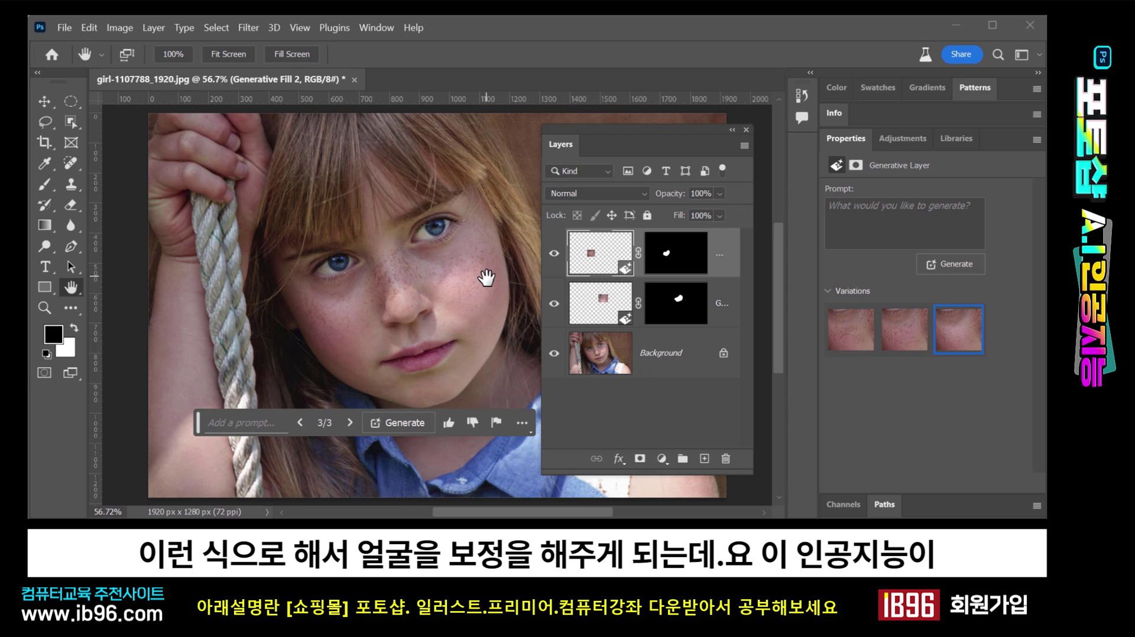
- Hide both Generative Fill layers to expose the original freckles on the portrait's right cheek
left_click(43, 310)
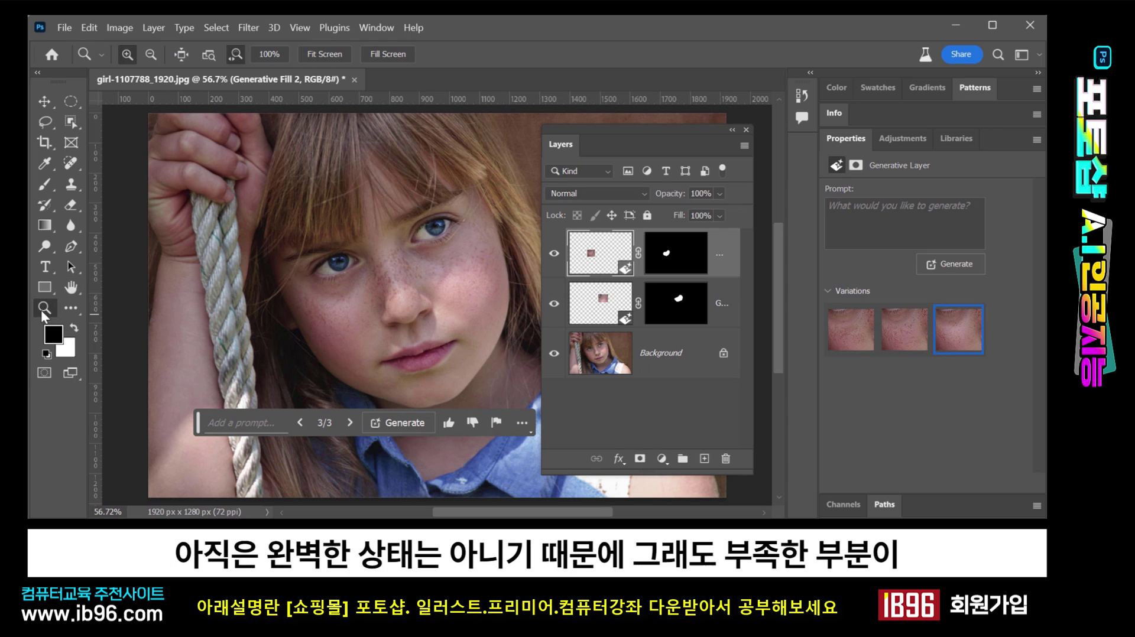
left_click_drag(476, 266, 335, 297)
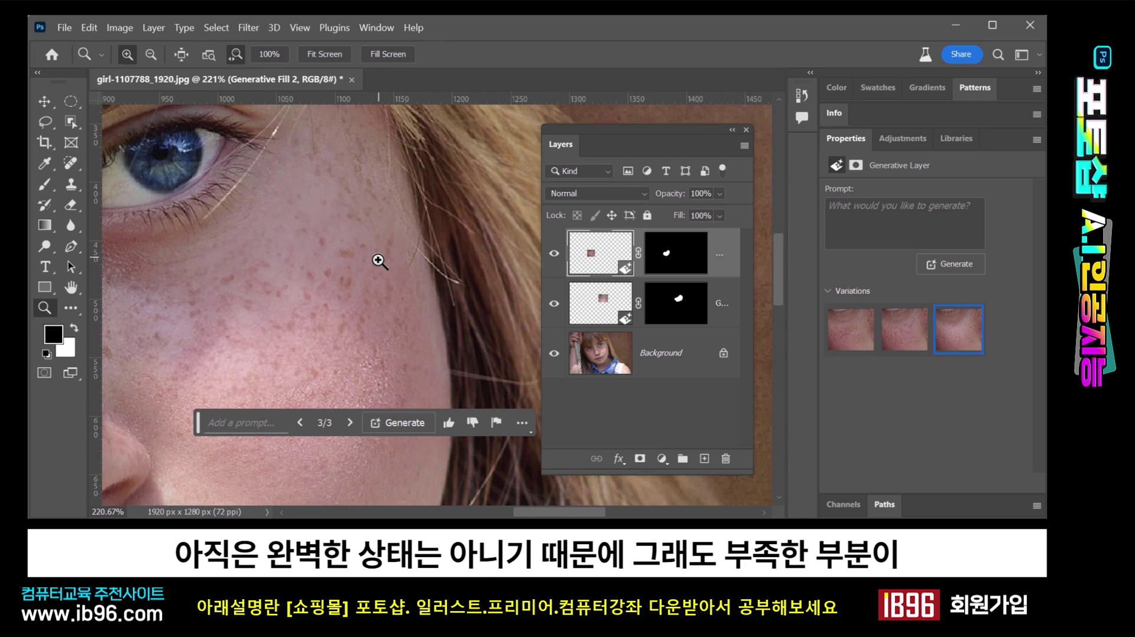
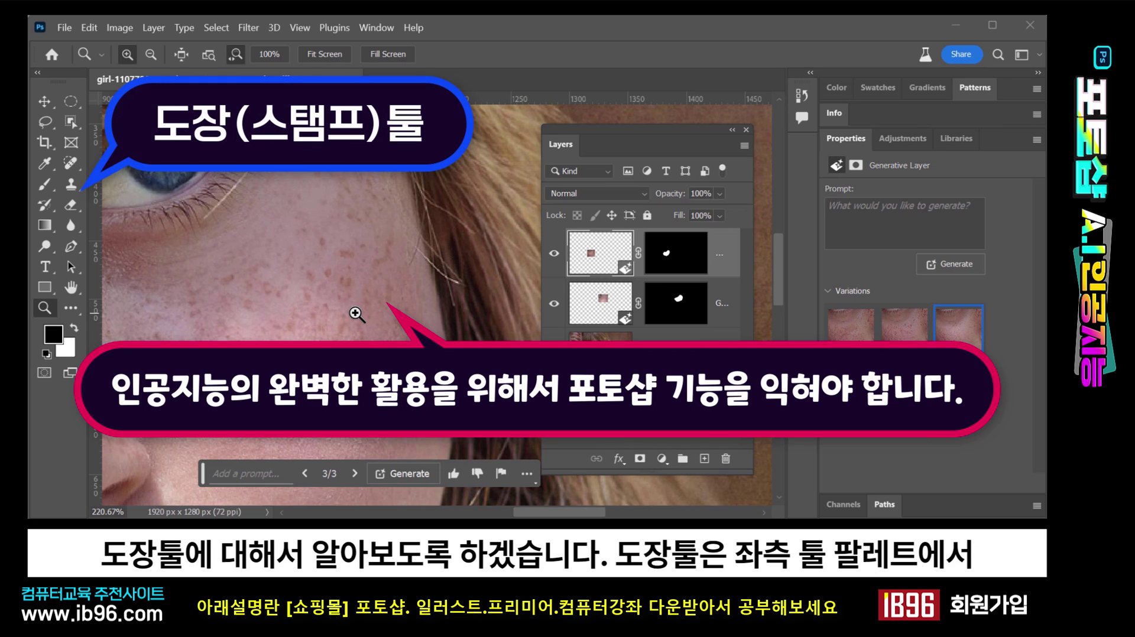
left_click_drag(556, 255, 554, 303)
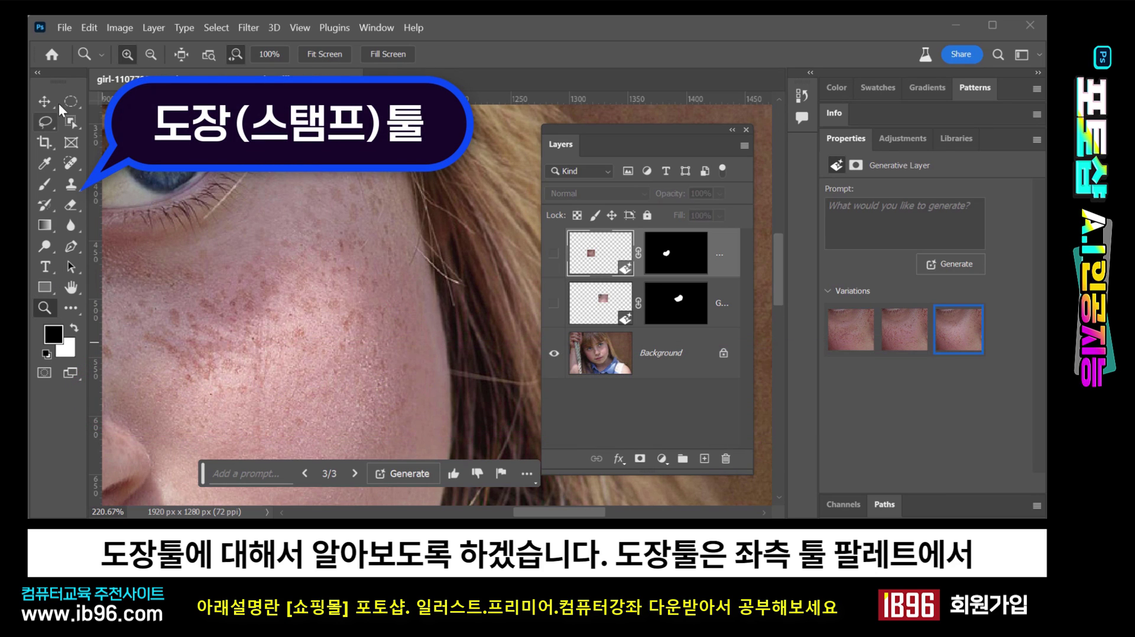
- Choose the Clone Stamp Tool and make the Background layer active for retouching the original skin
left_click(75, 186)
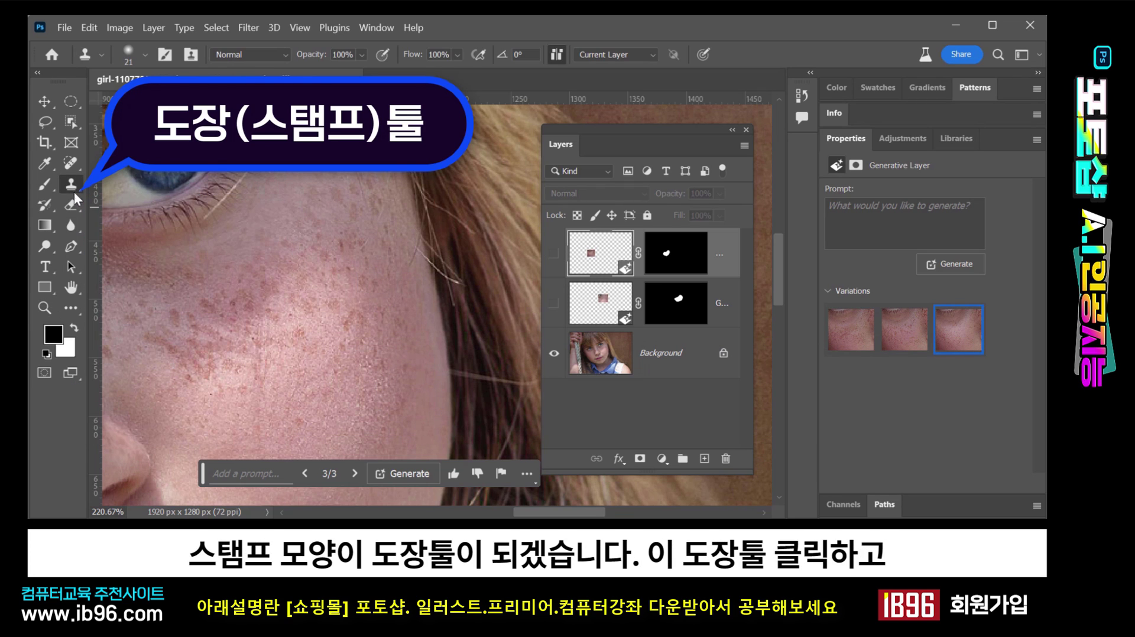
left_click(71, 184)
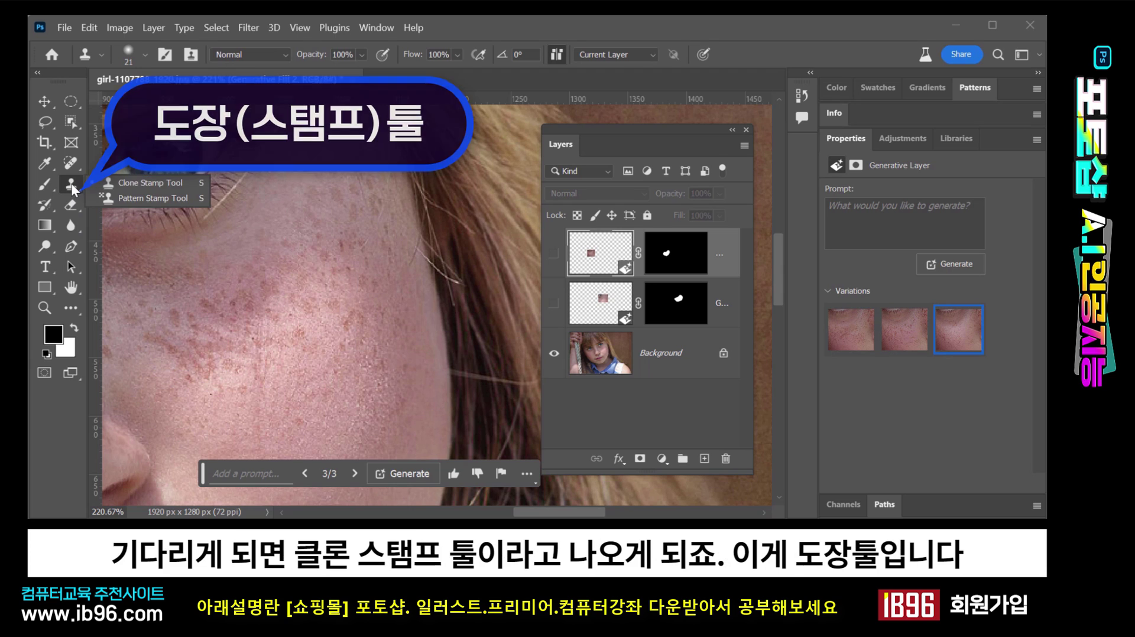
left_click(126, 186)
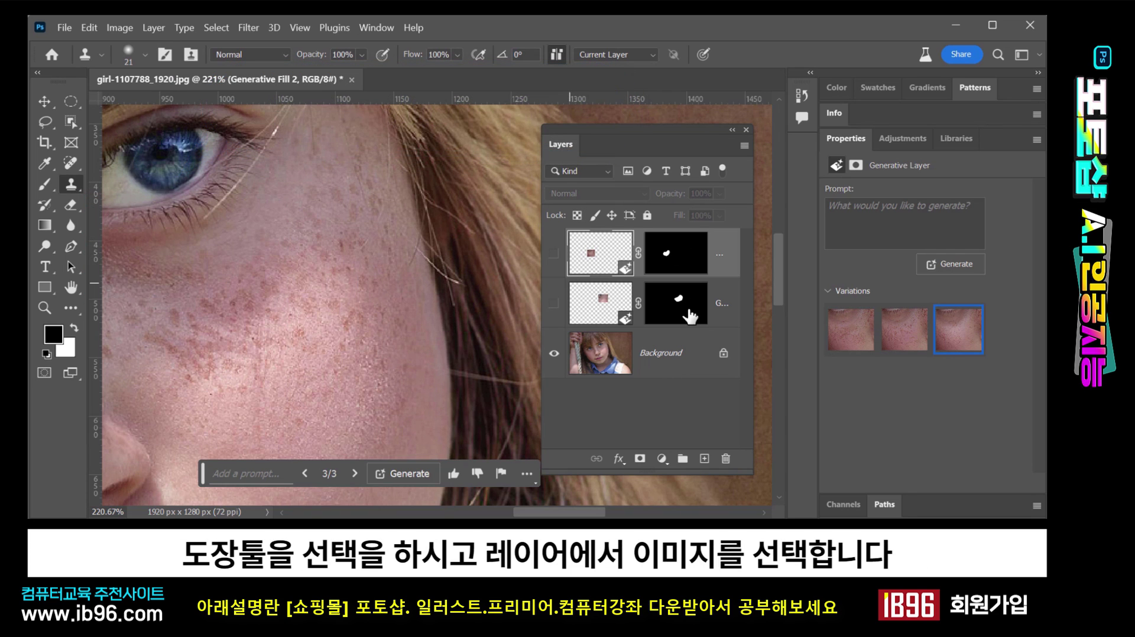
left_click(621, 368)
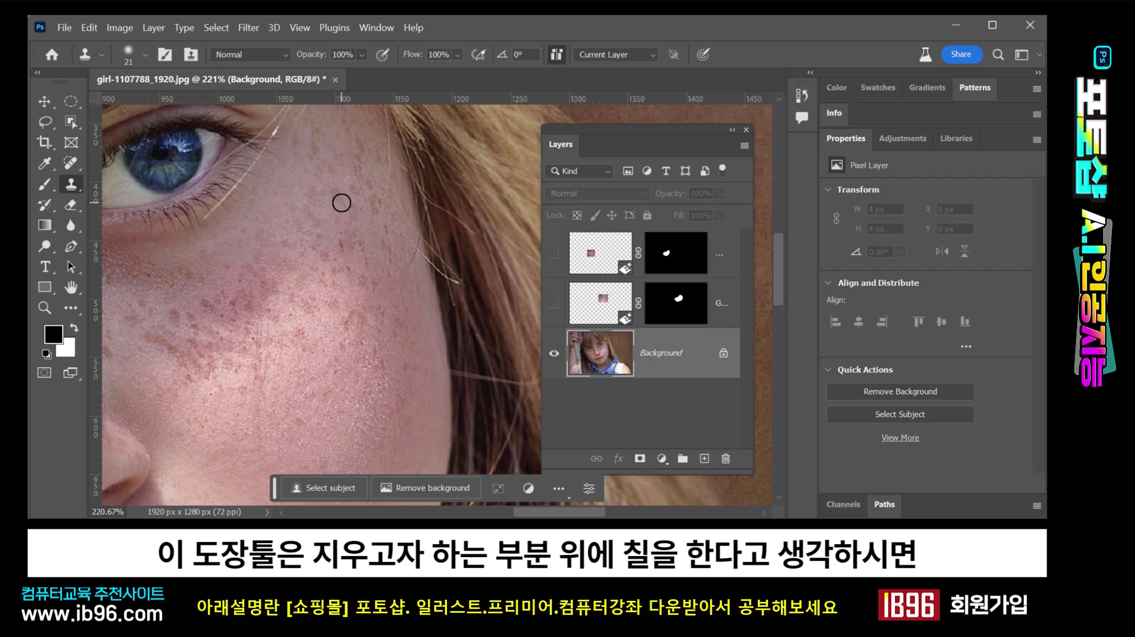
- Clone clear skin over the freckles on the girl's temple and upper cheek with an 18 px Clone Stamp brush
left_click(49, 307)
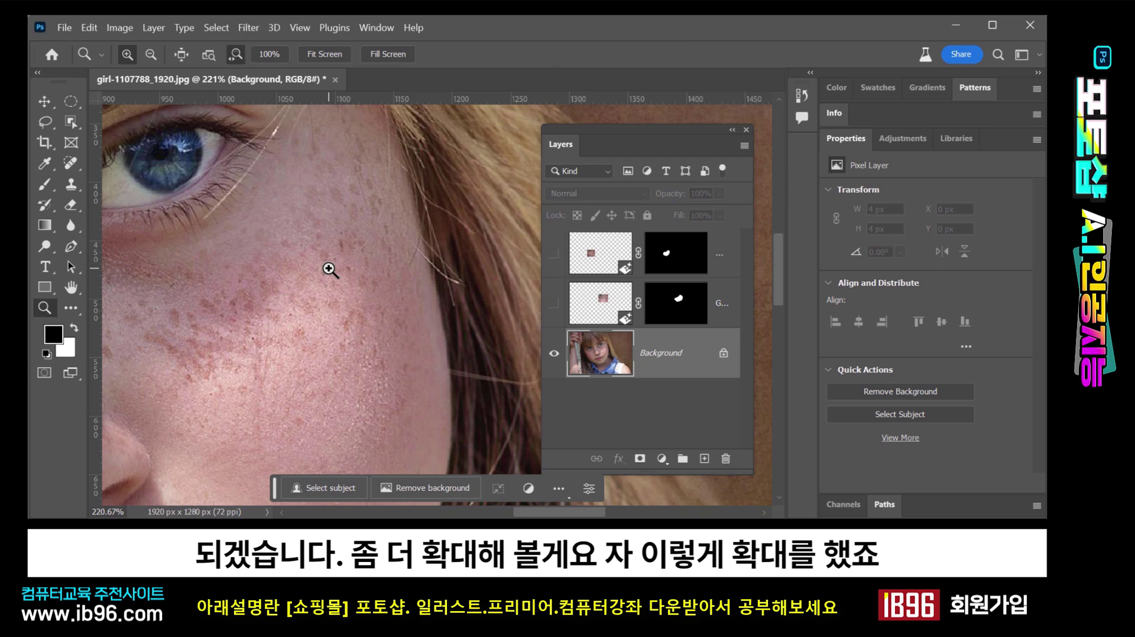
left_click_drag(329, 270, 342, 294)
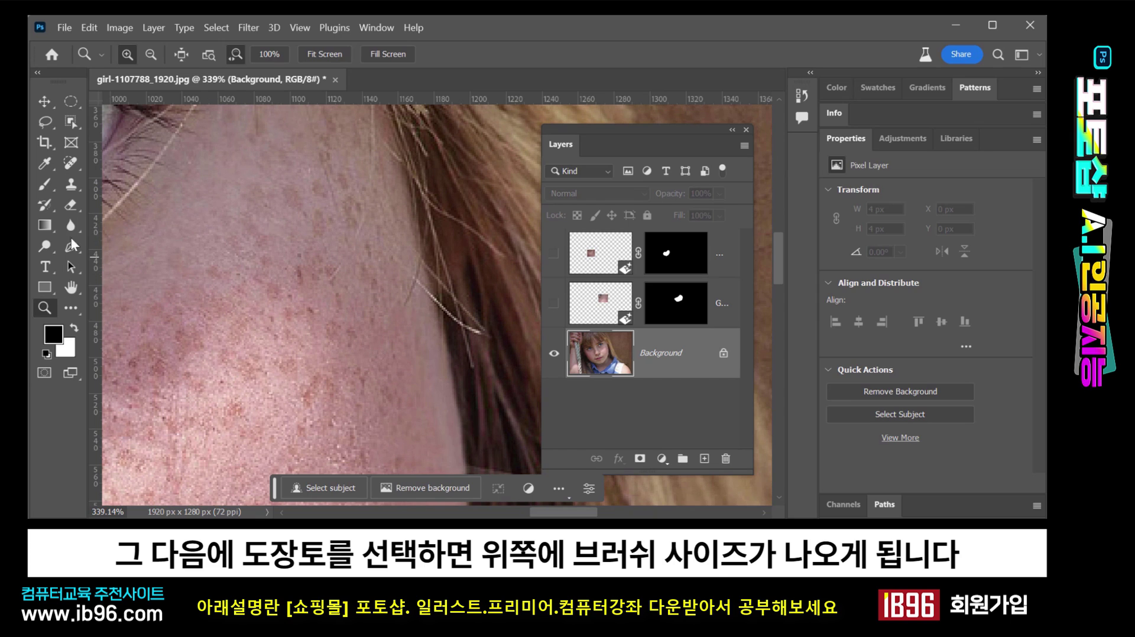
left_click(70, 184)
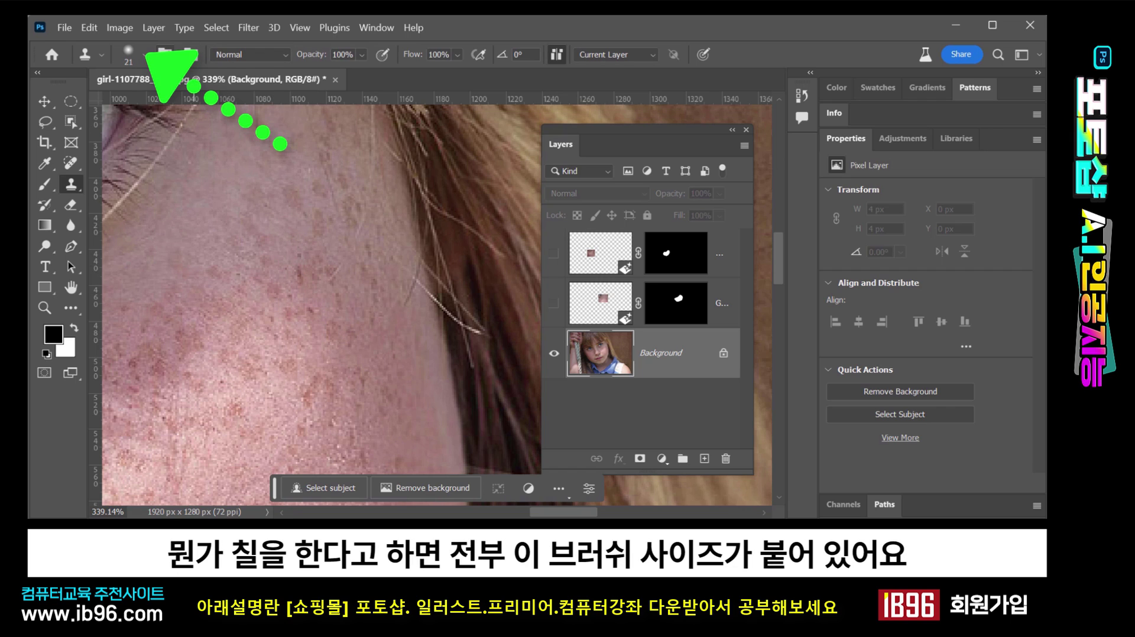
left_click(144, 53)
mouse_move(143, 106)
left_mouse_down()
mouse_move(166, 105)
mouse_move(126, 105)
left_mouse_up()
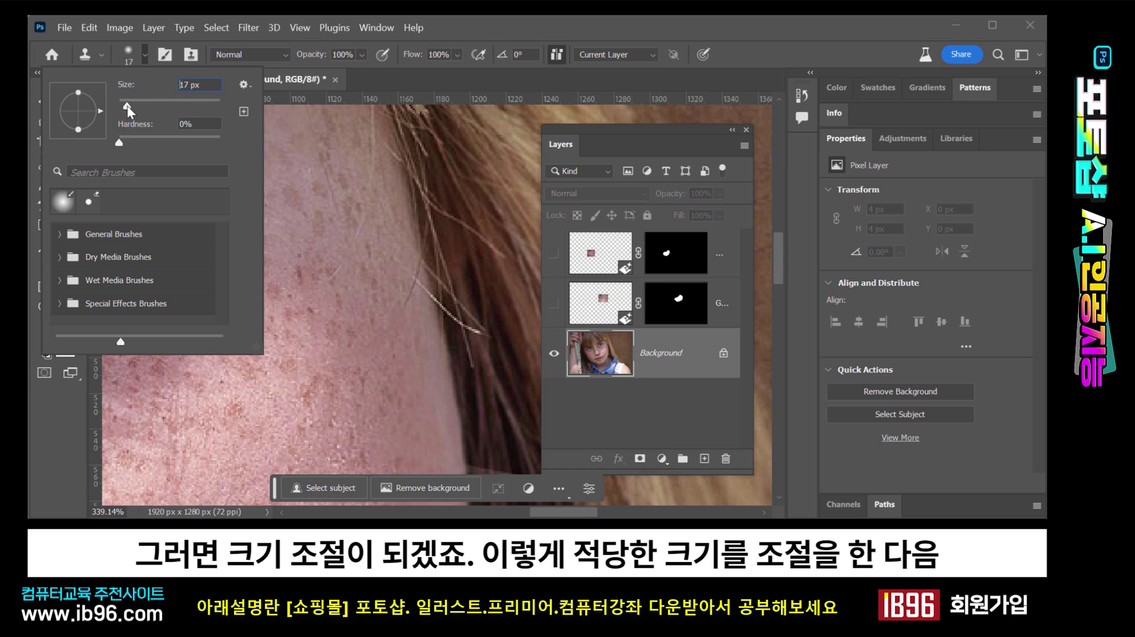
left_click(451, 40)
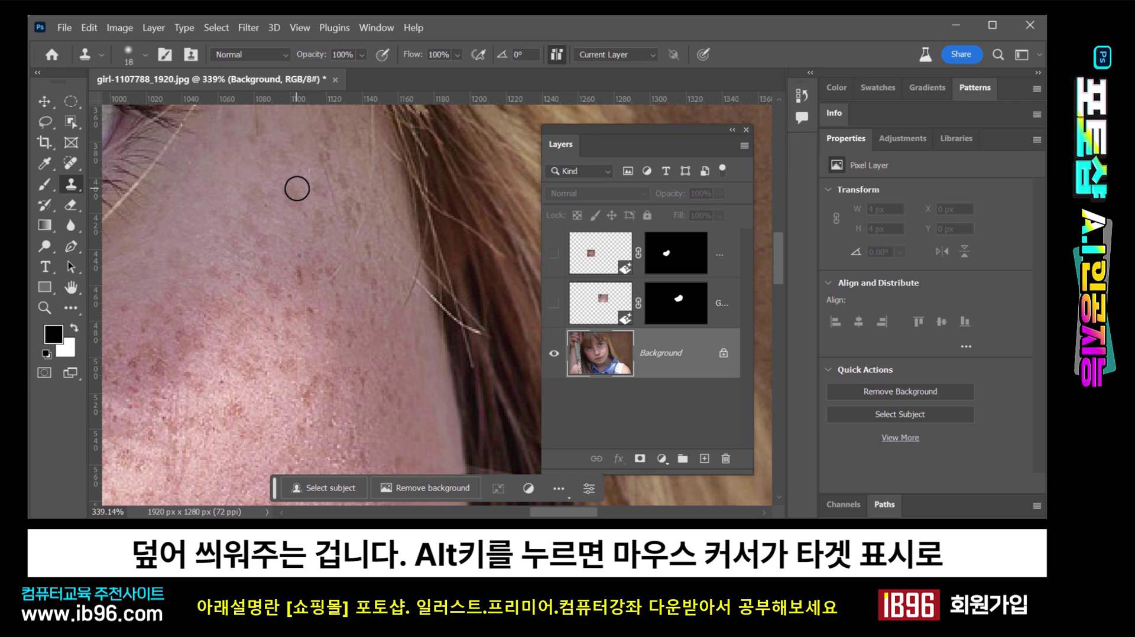
key("alt")
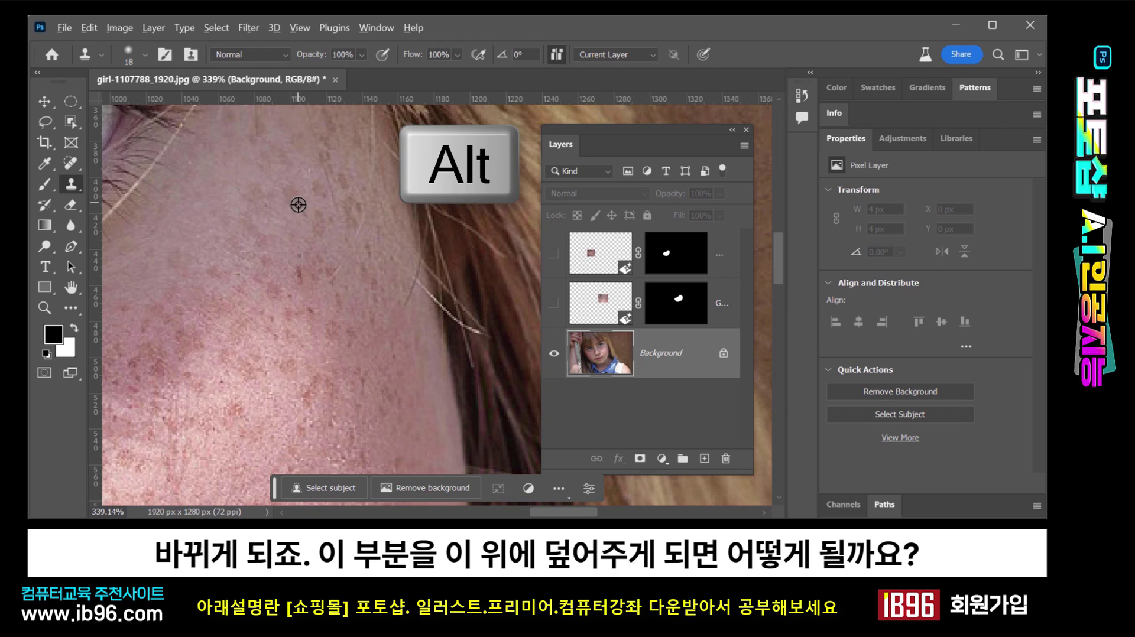
left_click(296, 235, "alt")
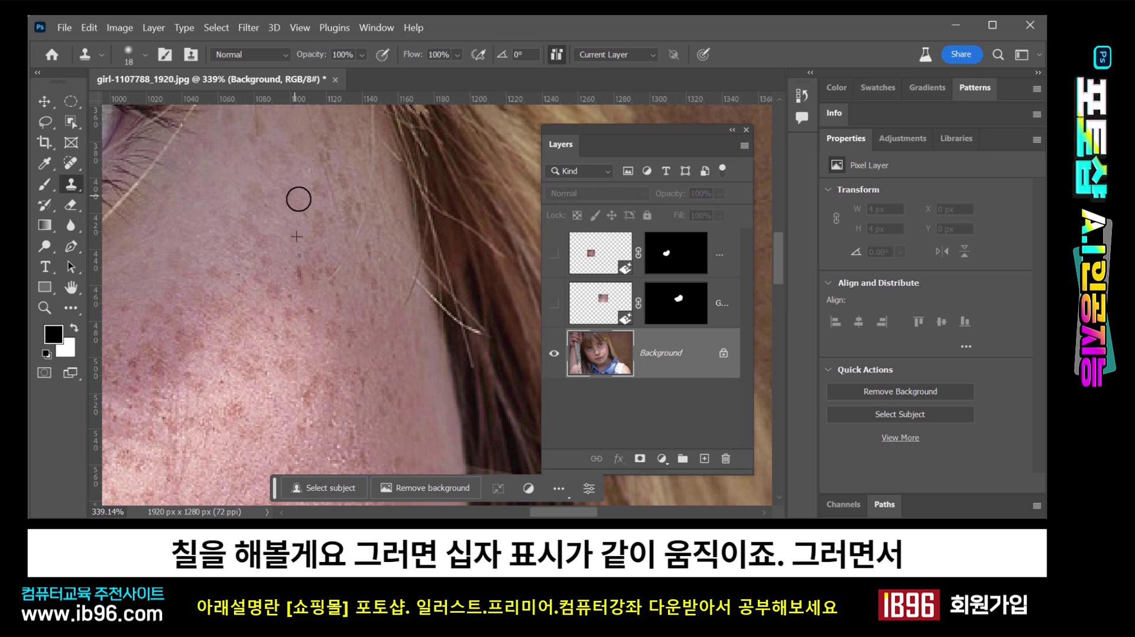
left_click_drag(298, 199, 288, 197)
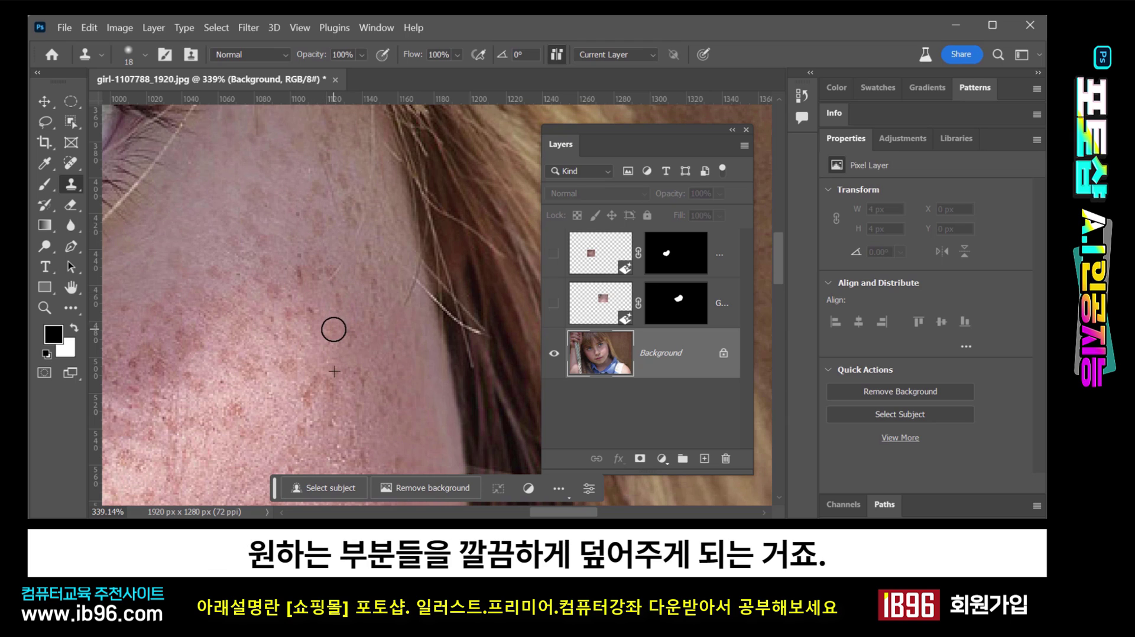
mouse_move(333, 329)
left_mouse_down()
mouse_move(312, 314)
mouse_move(352, 338)
mouse_move(332, 282)
left_mouse_up()
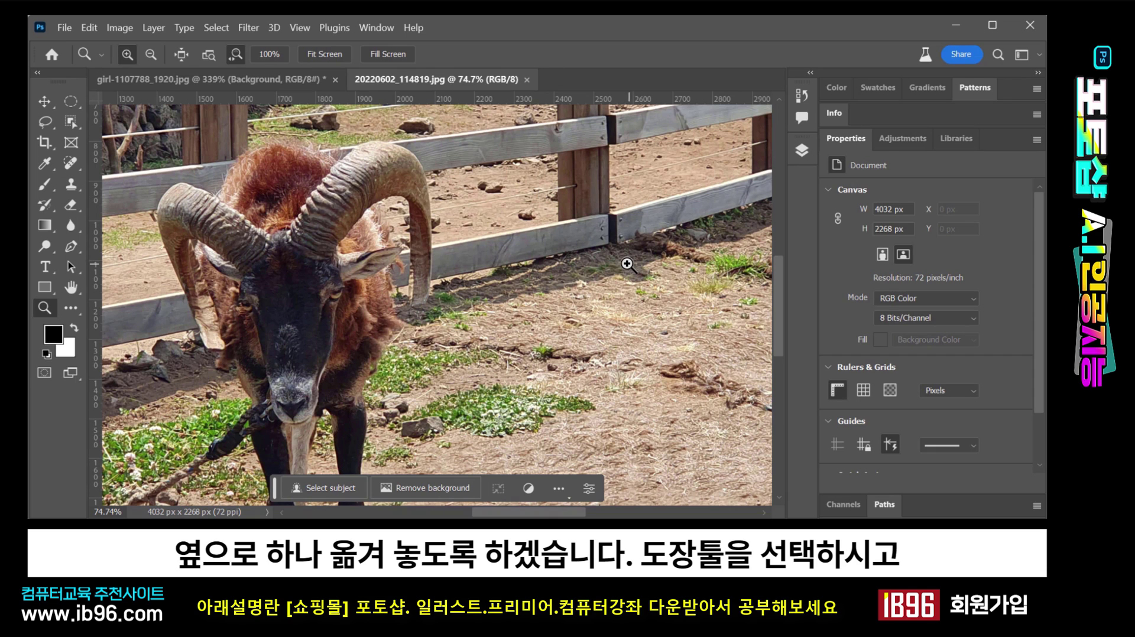
- Clone the ram from its forehead onto the ground and fence beside it using a 161 px Clone Stamp brush
left_click(70, 183)
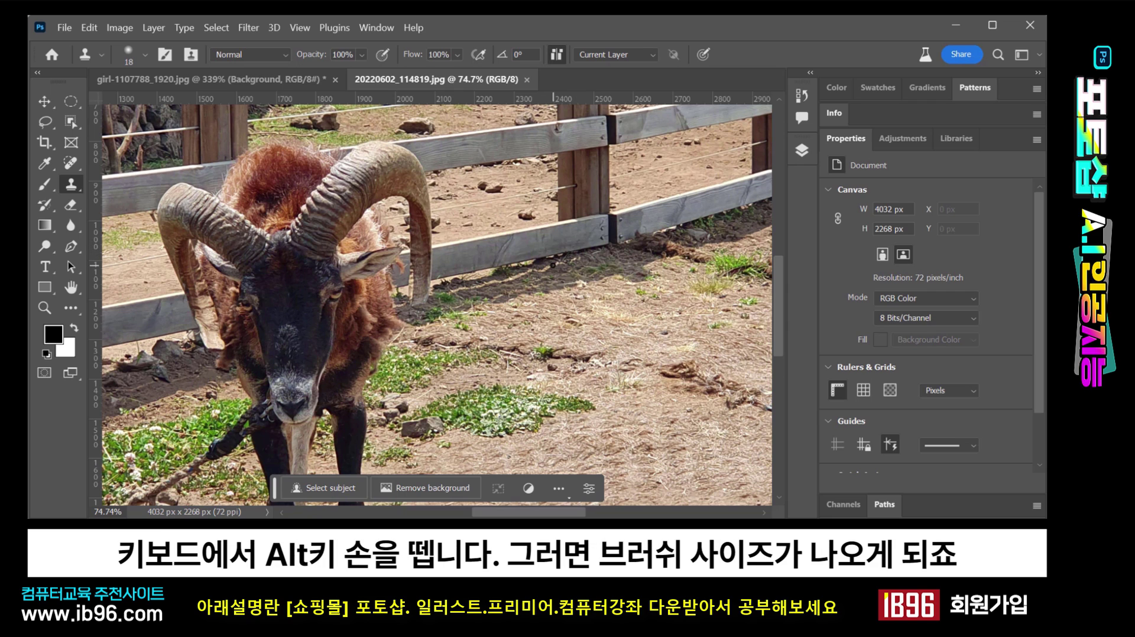
left_click(145, 55)
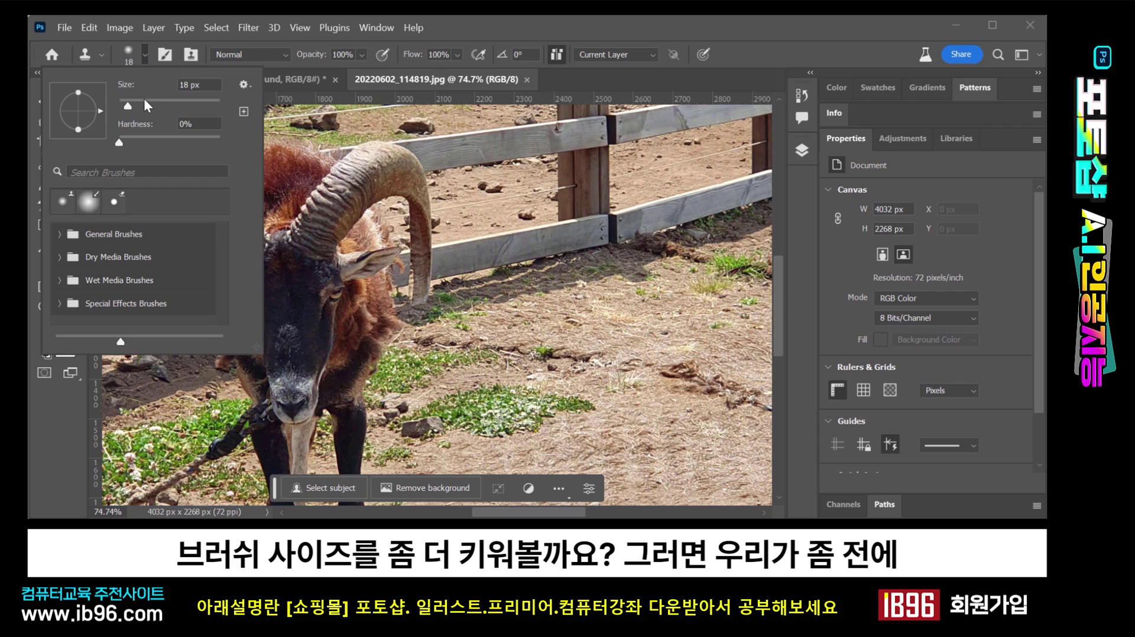
left_click_drag(144, 98, 161, 102)
key("Return")
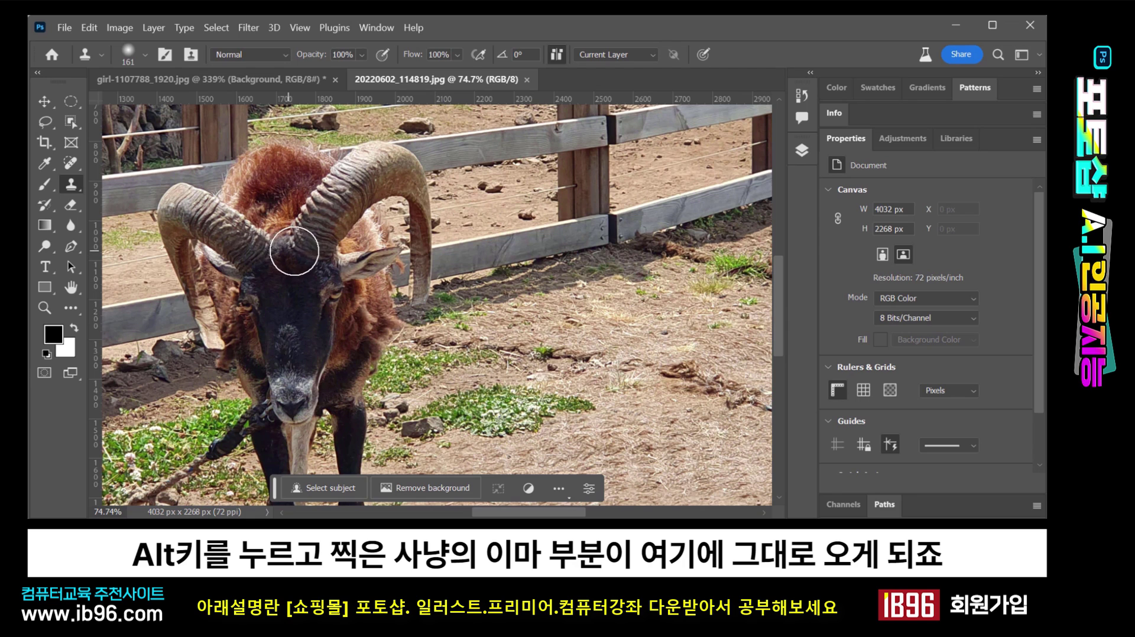
left_click(612, 258)
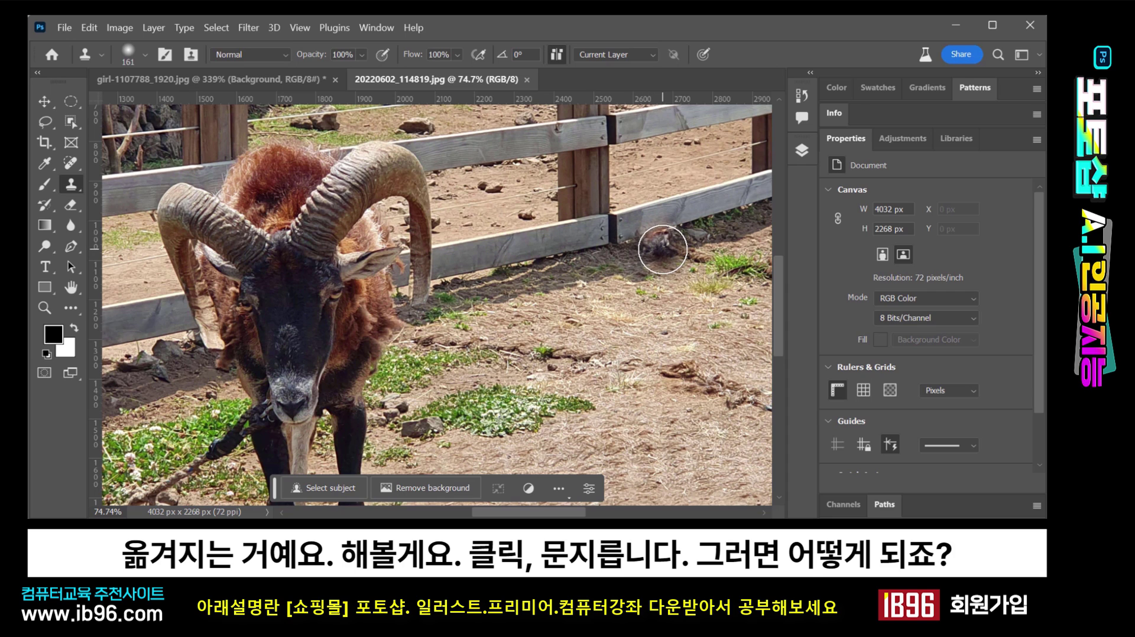
mouse_move(650, 254)
left_mouse_down()
mouse_move(677, 225)
mouse_move(625, 244)
mouse_move(624, 234)
mouse_move(648, 239)
mouse_move(670, 224)
mouse_move(653, 239)
mouse_move(578, 219)
mouse_move(654, 237)
mouse_move(666, 220)
mouse_move(624, 230)
mouse_move(648, 242)
mouse_move(617, 237)
left_mouse_up()
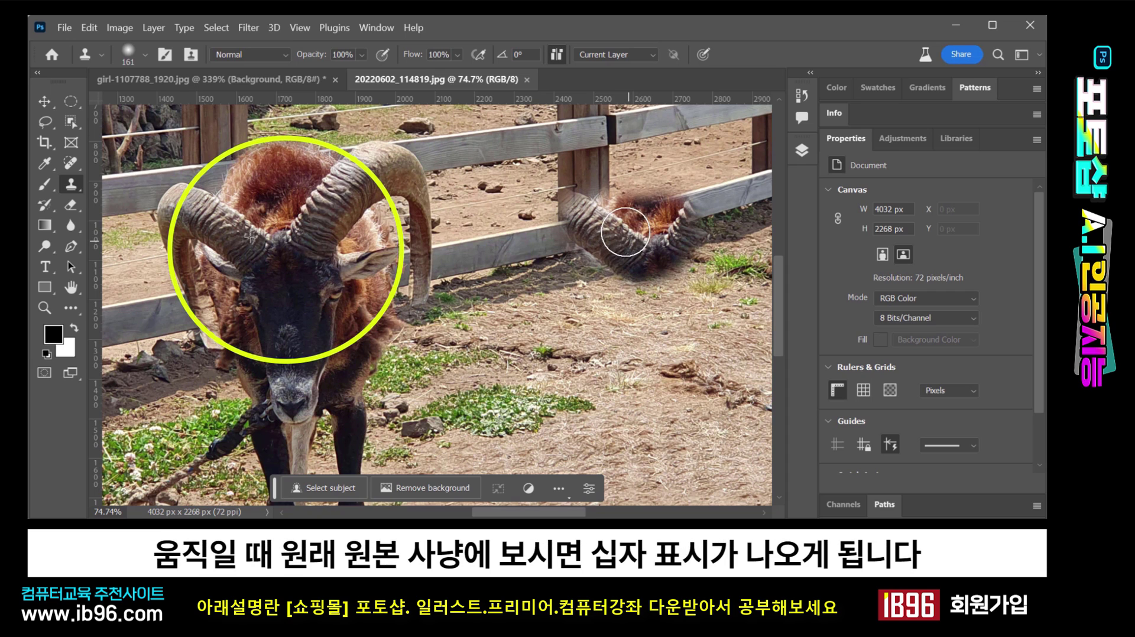
mouse_move(626, 221)
left_mouse_down()
mouse_move(640, 286)
mouse_move(638, 270)
mouse_move(665, 269)
mouse_move(653, 317)
mouse_move(632, 275)
mouse_move(650, 315)
mouse_move(671, 290)
mouse_move(670, 333)
mouse_move(645, 289)
mouse_move(645, 326)
mouse_move(634, 285)
mouse_move(633, 302)
mouse_move(595, 258)
mouse_move(611, 286)
mouse_move(567, 206)
mouse_move(547, 201)
mouse_move(539, 215)
mouse_move(599, 308)
mouse_move(619, 279)
mouse_move(708, 248)
mouse_move(707, 204)
mouse_move(720, 195)
mouse_move(650, 219)
mouse_move(625, 220)
mouse_move(608, 202)
mouse_move(627, 183)
mouse_move(688, 169)
mouse_move(699, 181)
mouse_move(638, 172)
mouse_move(616, 201)
mouse_move(617, 290)
mouse_move(646, 331)
mouse_move(680, 254)
mouse_move(699, 284)
mouse_move(679, 408)
mouse_move(684, 329)
mouse_move(633, 341)
mouse_move(601, 277)
mouse_move(596, 313)
mouse_move(576, 329)
mouse_move(615, 335)
mouse_move(664, 421)
mouse_move(690, 386)
mouse_move(666, 390)
mouse_move(656, 458)
mouse_move(636, 379)
mouse_move(667, 501)
mouse_move(679, 380)
mouse_move(702, 386)
mouse_move(736, 272)
mouse_move(709, 350)
left_mouse_up()
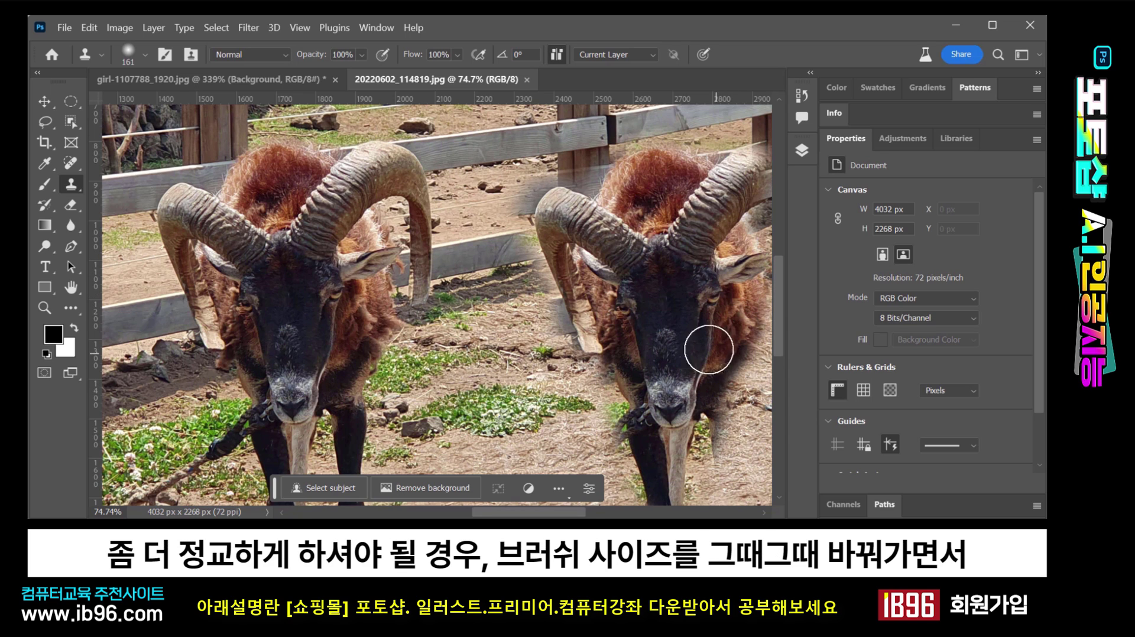
- Refine the cloned ram's legs, body and horn edges with a 62 px brush, and revert the photo to its original state
left_click(140, 57)
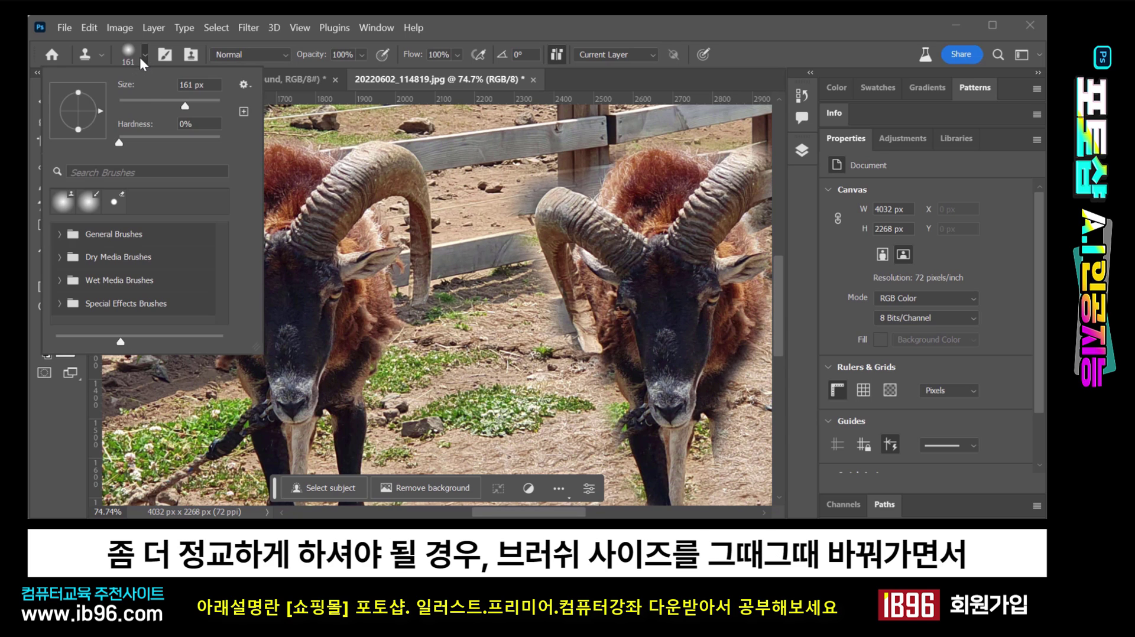
left_click(512, 30)
mouse_move(709, 411)
left_mouse_down()
mouse_move(726, 505)
mouse_move(722, 393)
mouse_move(738, 504)
mouse_move(729, 380)
mouse_move(731, 400)
mouse_move(749, 345)
mouse_move(746, 368)
left_mouse_up()
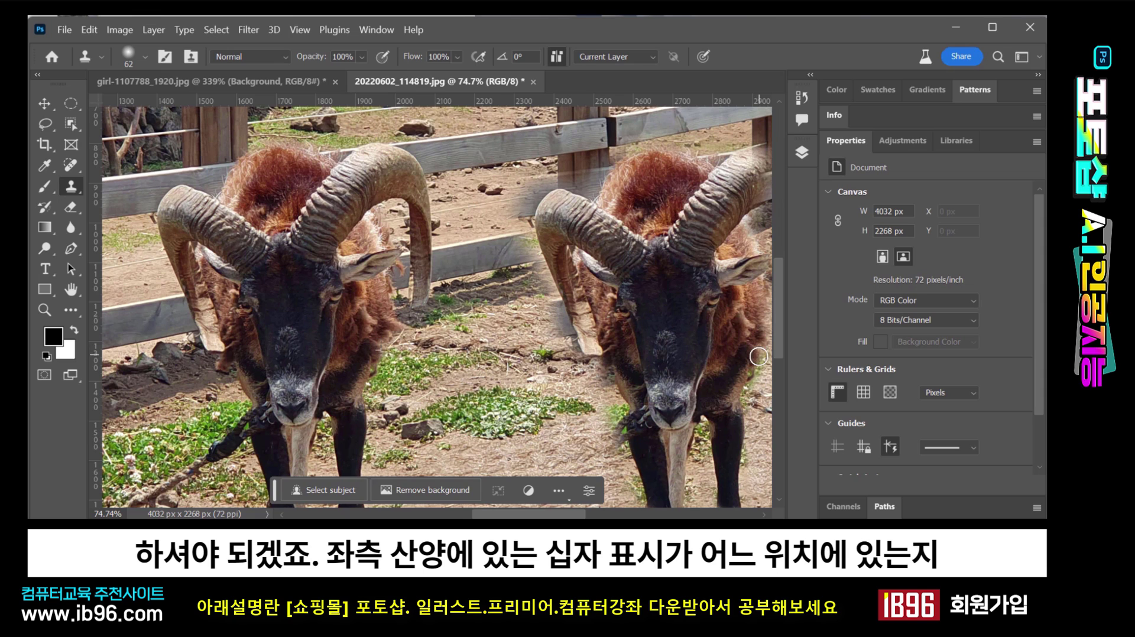
mouse_move(757, 361)
left_mouse_down()
mouse_move(767, 258)
mouse_move(731, 208)
mouse_move(767, 191)
mouse_move(767, 171)
mouse_move(739, 165)
left_mouse_up()
left_click_drag(613, 199, 573, 217)
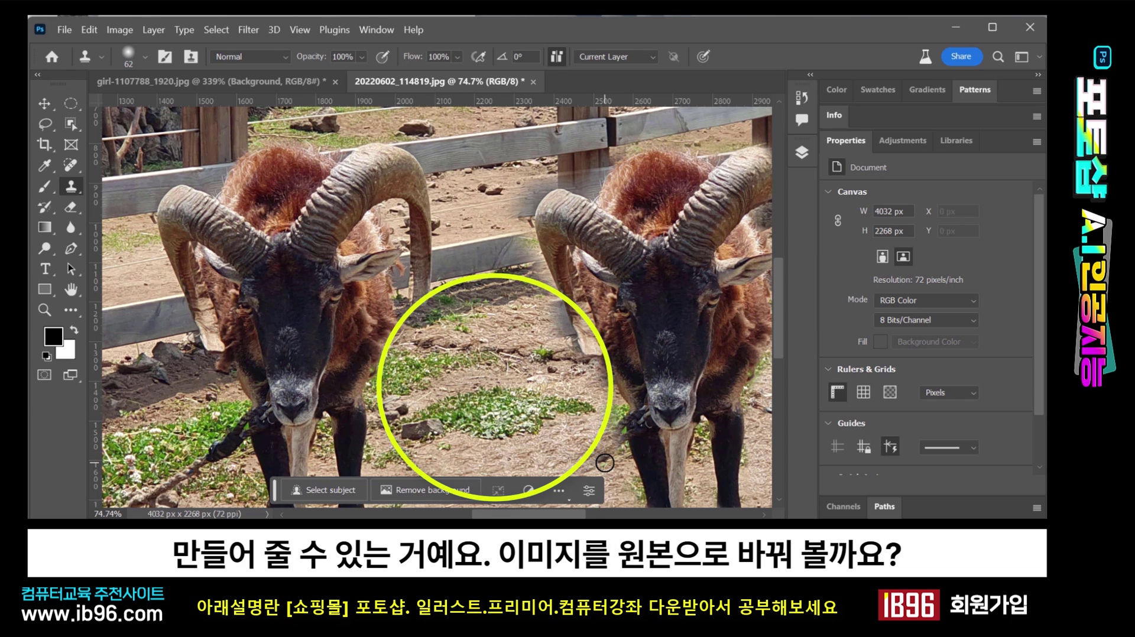
left_click(65, 26)
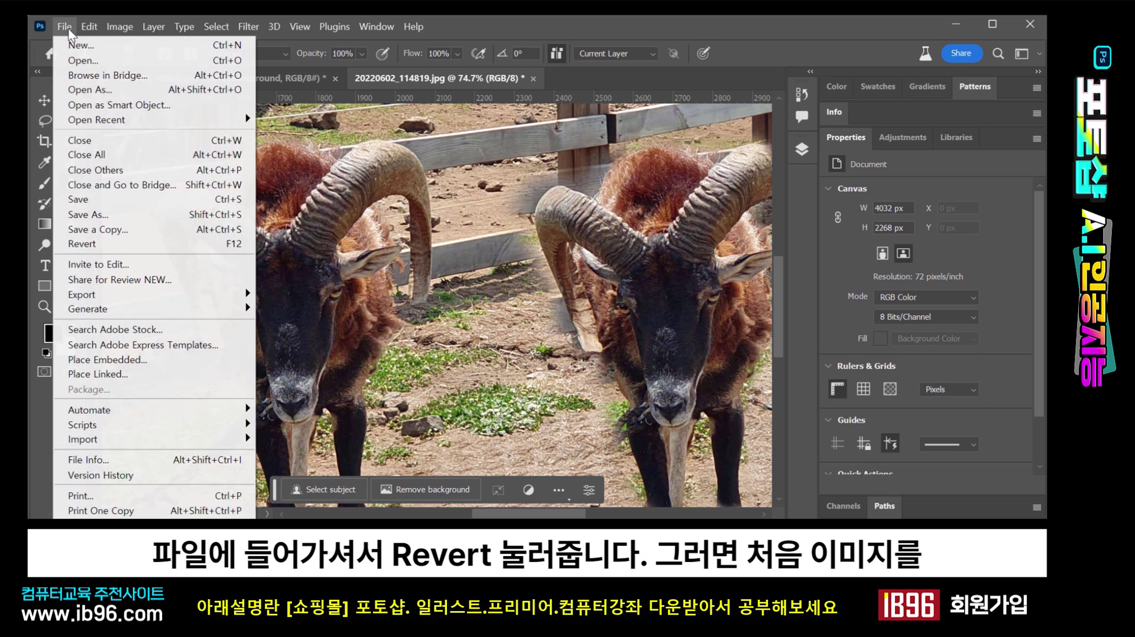
left_click(109, 245)
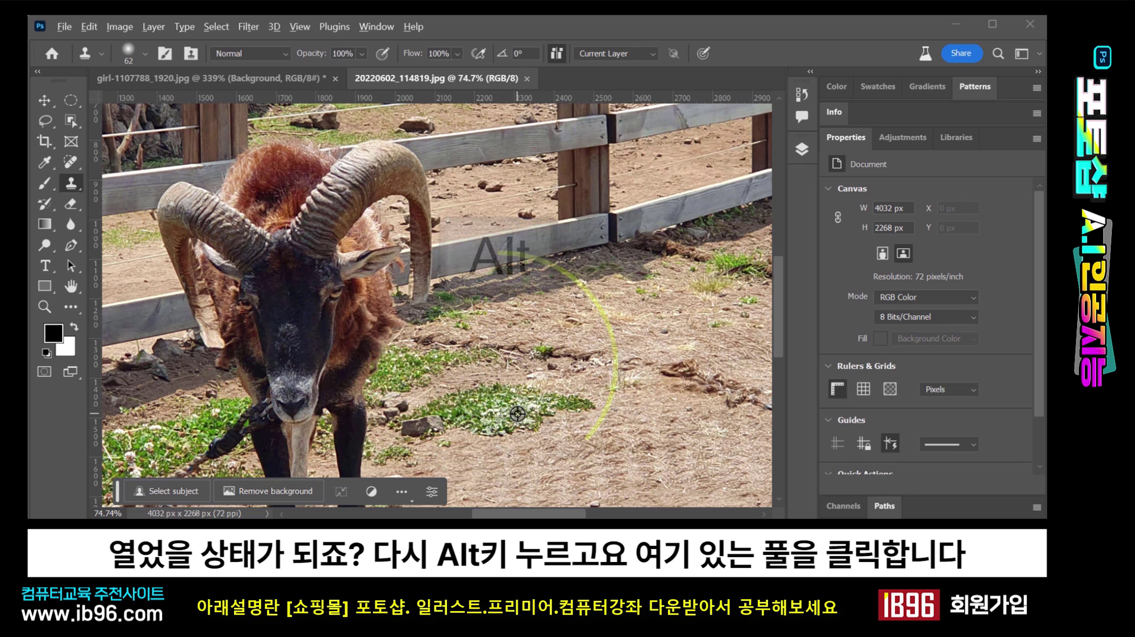
- Sample the clover patch beside the ram and clone a copy of it onto the bare ground just below
left_click(518, 413, "alt")
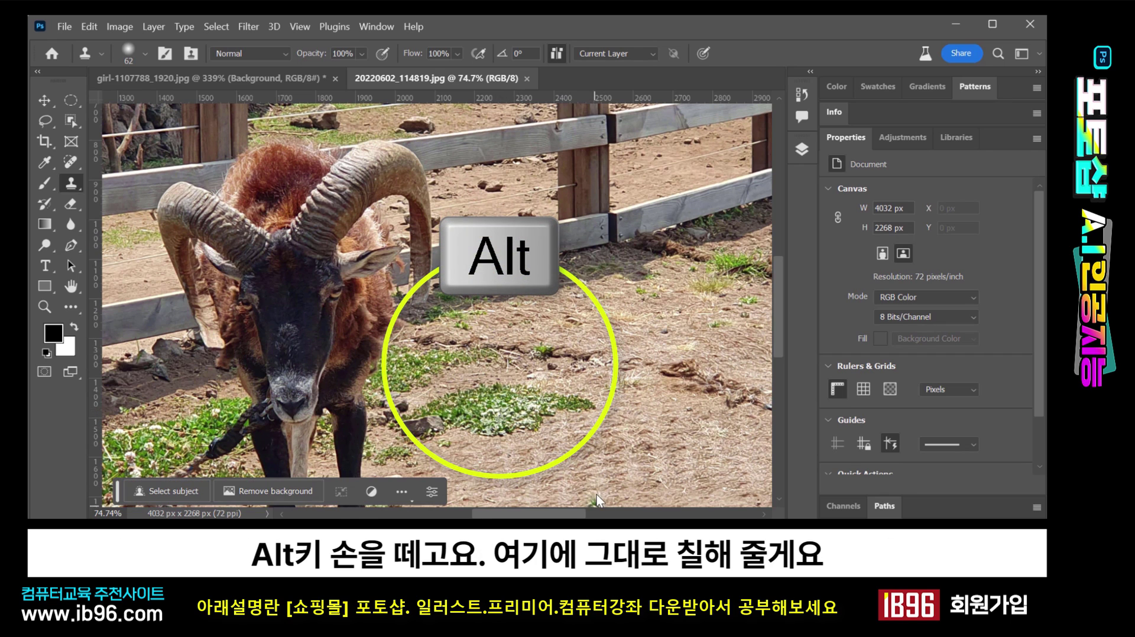
mouse_move(594, 489)
left_mouse_down()
mouse_move(592, 484)
mouse_move(567, 494)
mouse_move(537, 485)
mouse_move(581, 495)
mouse_move(550, 498)
mouse_move(508, 479)
mouse_move(558, 458)
left_mouse_up()
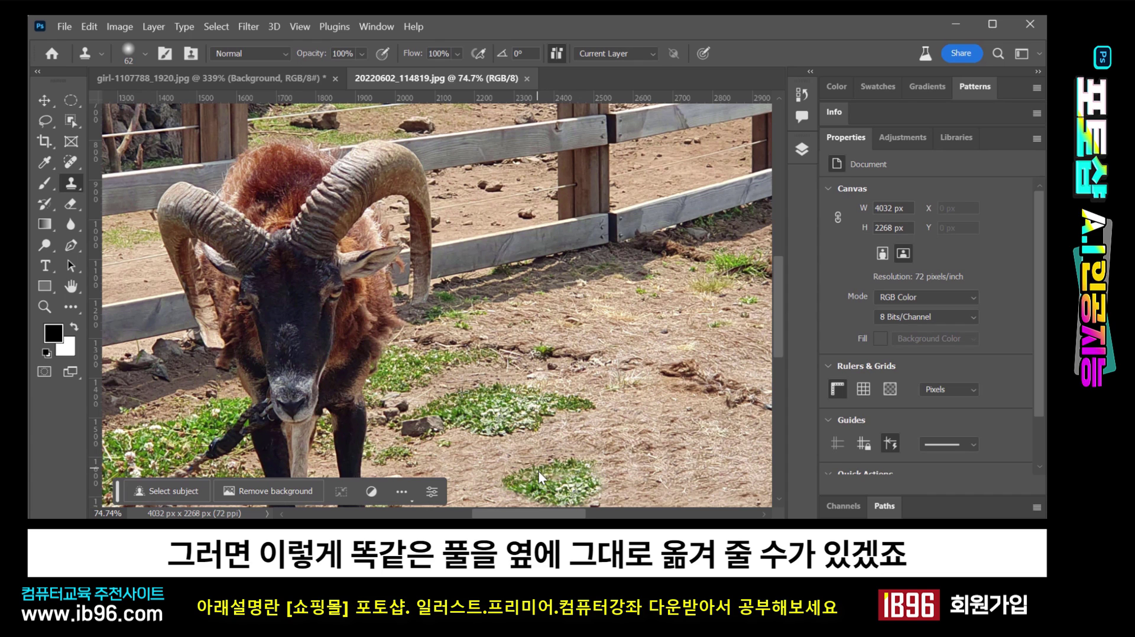
mouse_move(624, 478)
left_mouse_down()
mouse_move(584, 487)
mouse_move(625, 475)
mouse_move(597, 496)
mouse_move(637, 478)
mouse_move(586, 470)
mouse_move(648, 474)
mouse_move(585, 471)
mouse_move(656, 486)
mouse_move(624, 476)
mouse_move(608, 482)
mouse_move(639, 483)
mouse_move(588, 497)
mouse_move(625, 473)
mouse_move(595, 469)
mouse_move(603, 499)
left_mouse_up()
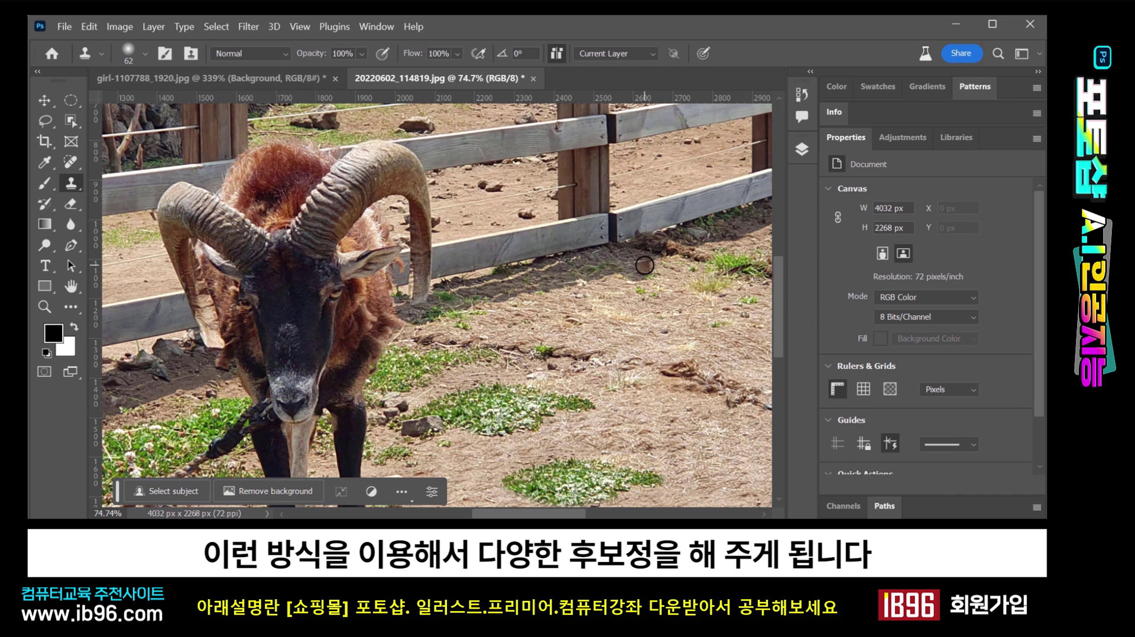
- Clone plain wood over the two bolts at the upper fence rail's end near the post, using a 21 px Clone Stamp brush
left_click(42, 306)
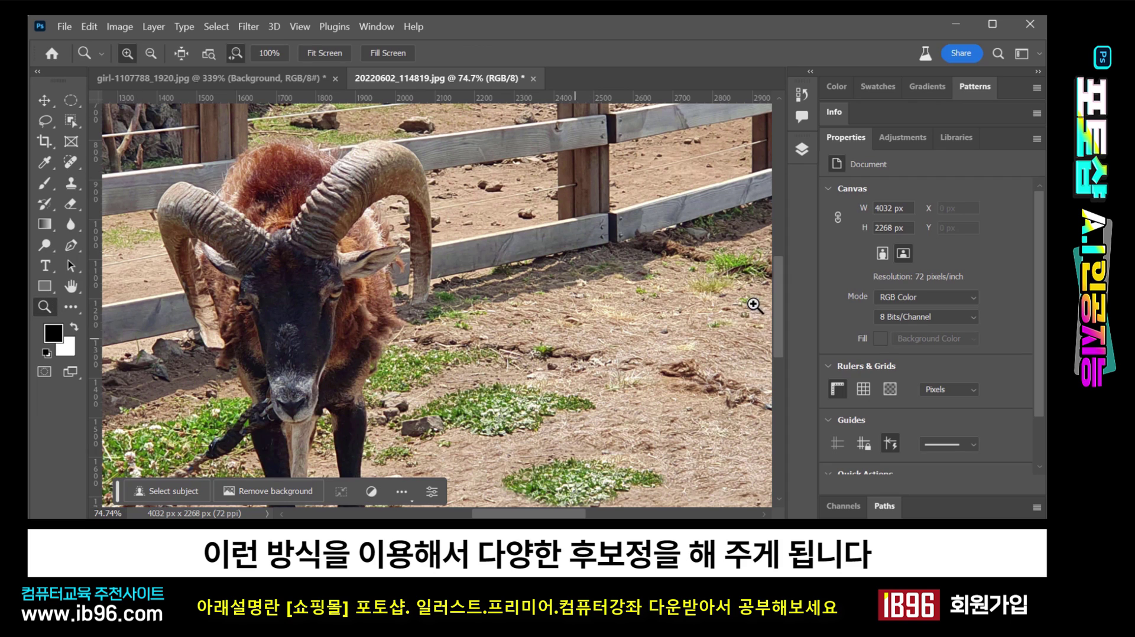
left_click_drag(609, 133, 621, 193)
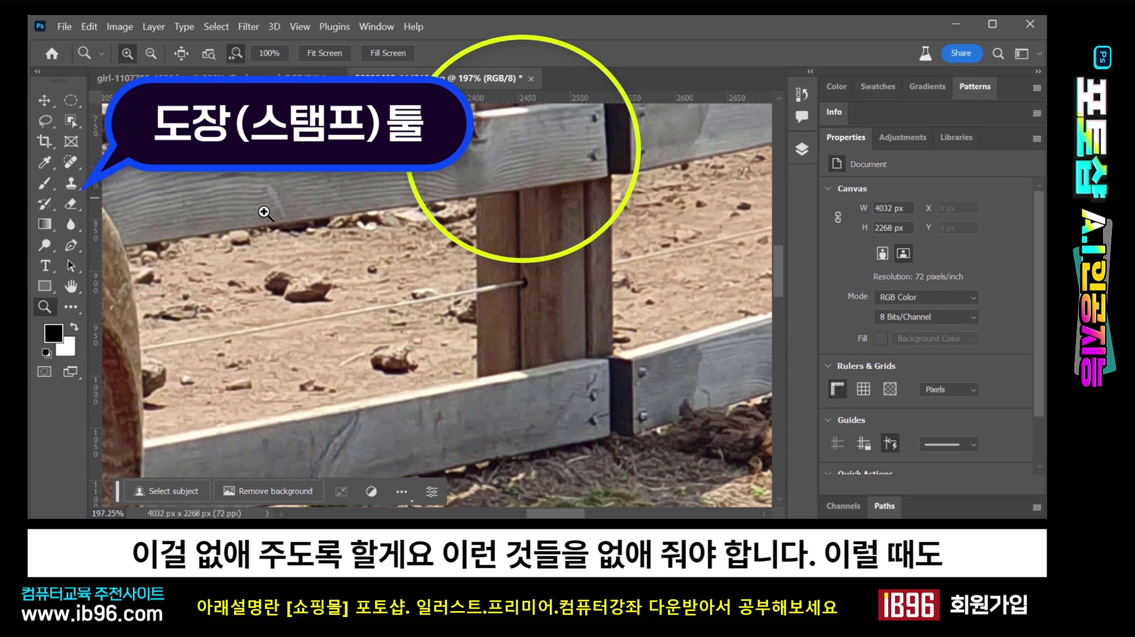
left_click(72, 183)
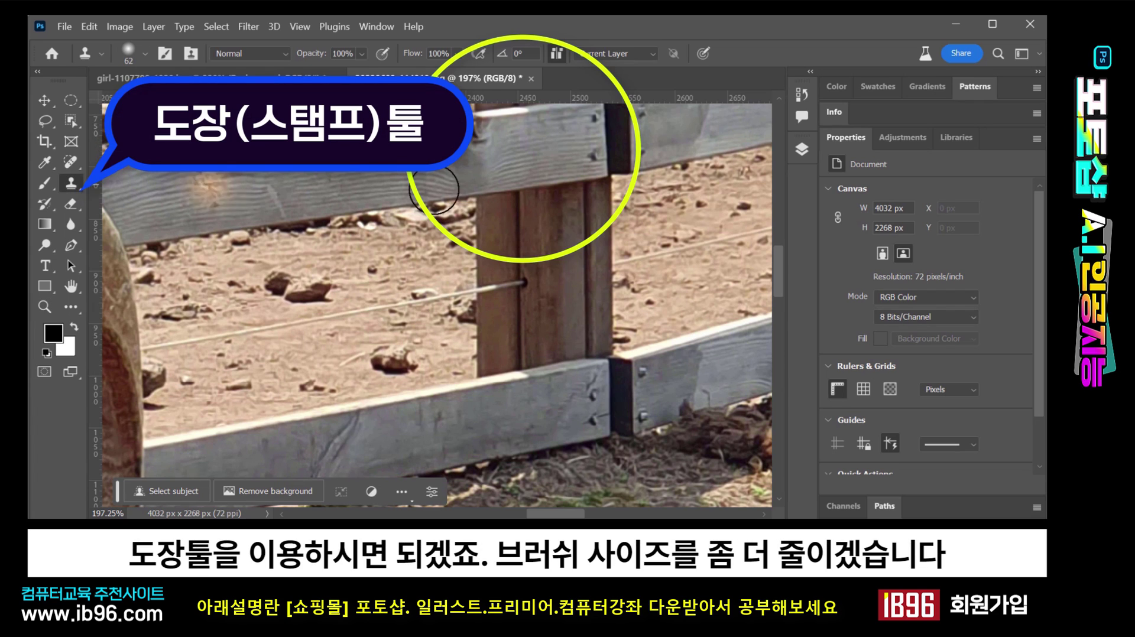
left_click(144, 53)
left_click_drag(135, 105, 129, 105)
left_click(528, 74)
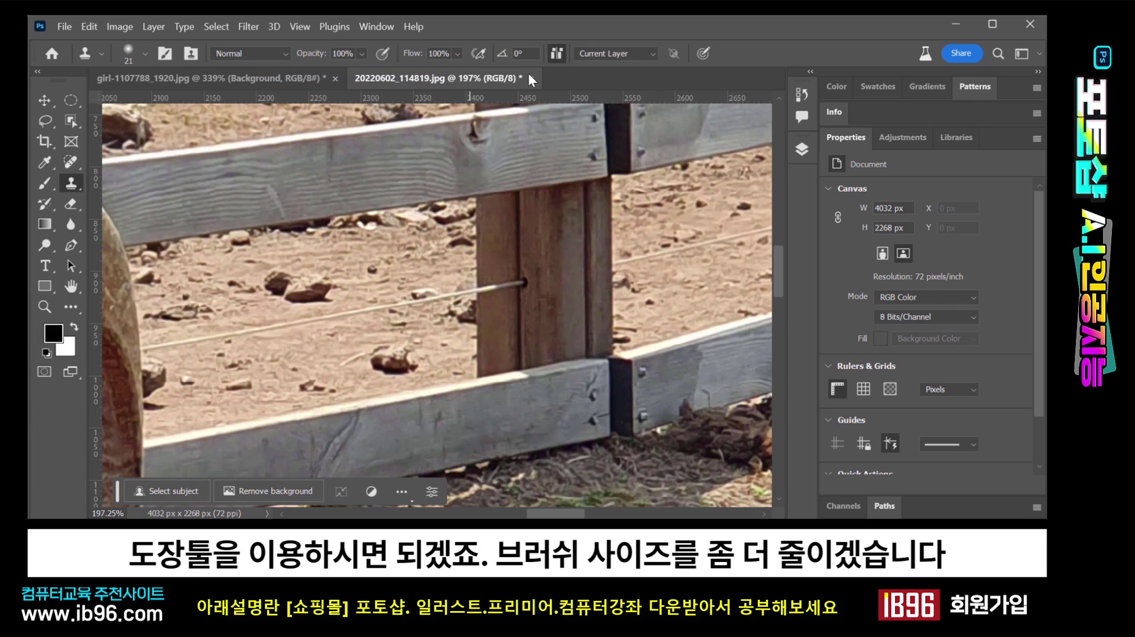
left_click(563, 161, "alt")
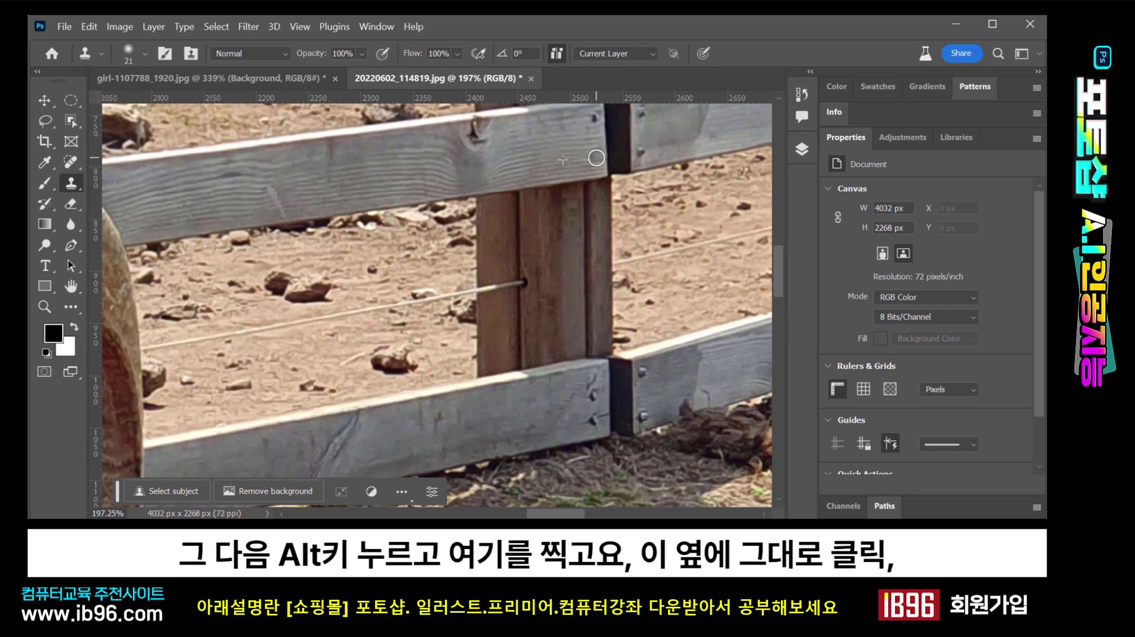
left_click(596, 158)
key("alt")
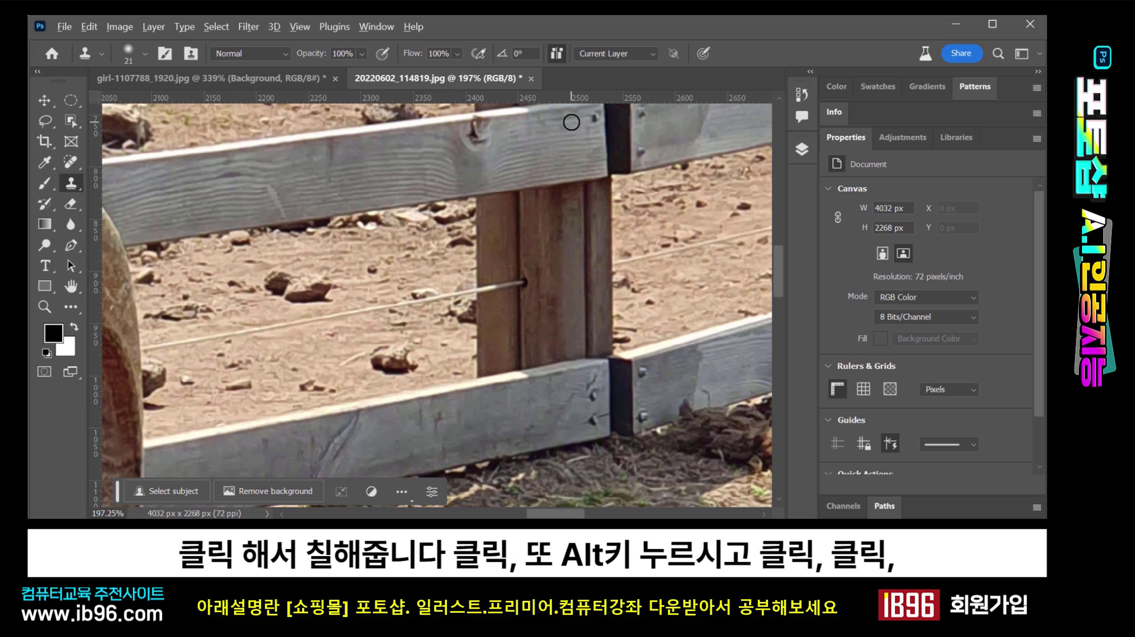
left_click(571, 122, "alt")
- Clone nearby wood grain over the dark knot in the upper fence rail
key("alt")
left_click(476, 169, "alt")
left_click(475, 147)
left_click(473, 133)
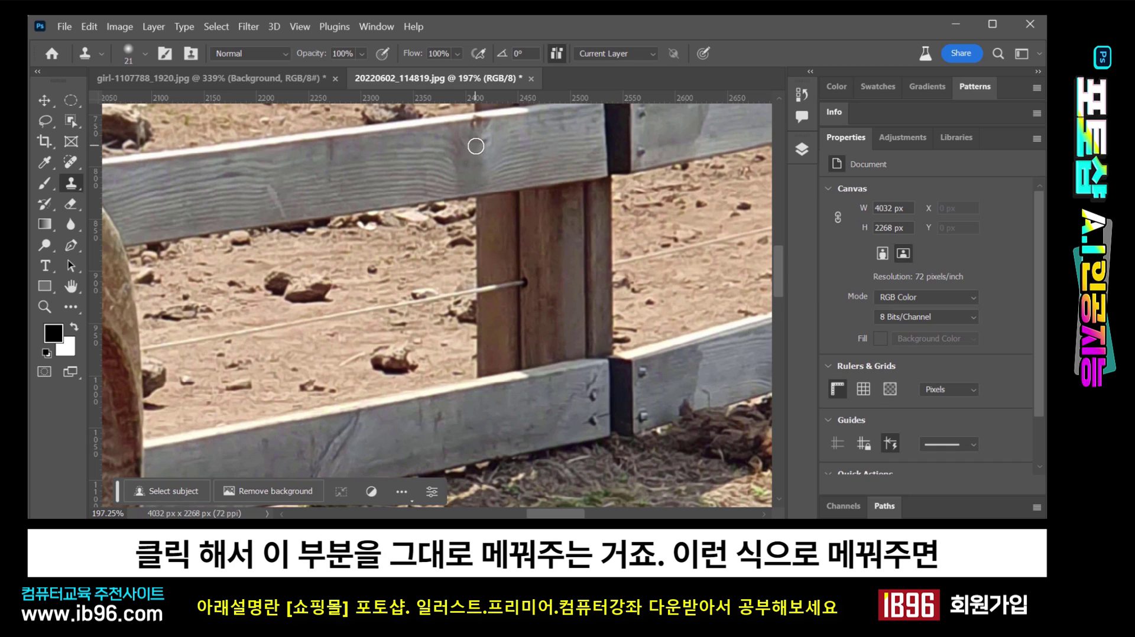
- Clone out the wire and its hole on the fence post, and the wire running across the ground between post and ram
key("alt")
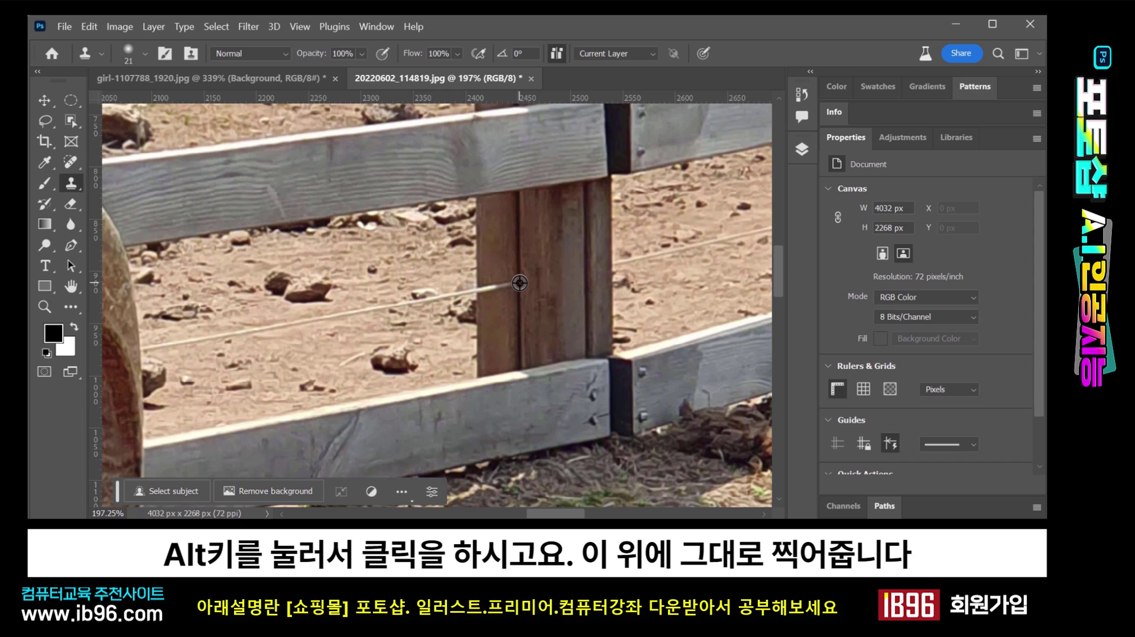
left_click(495, 287, "alt")
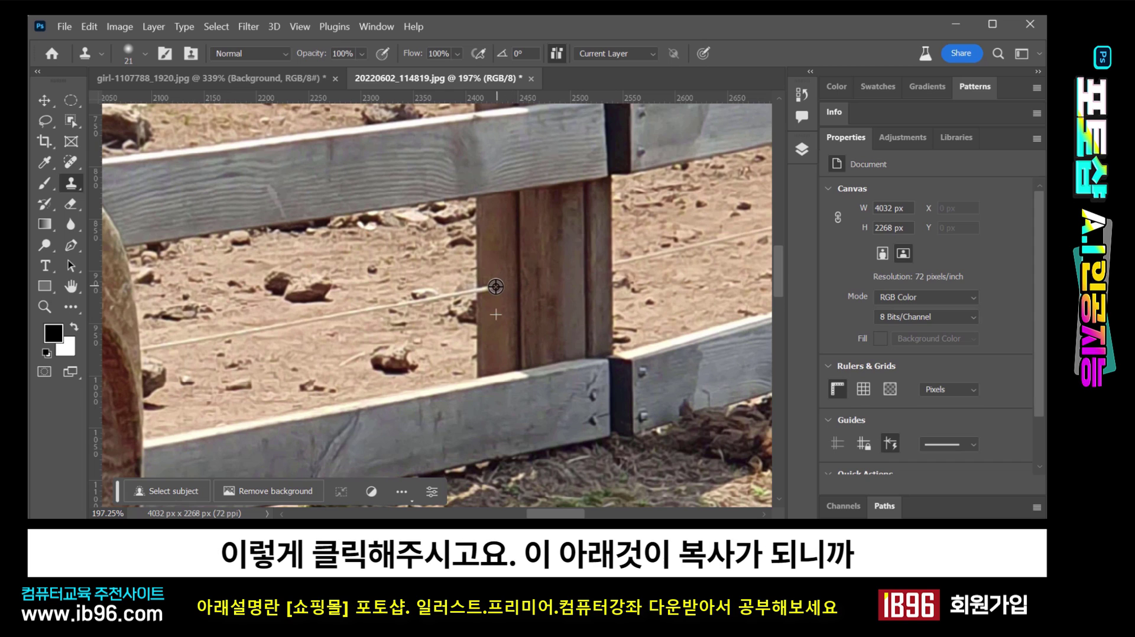
left_click_drag(495, 287, 477, 291)
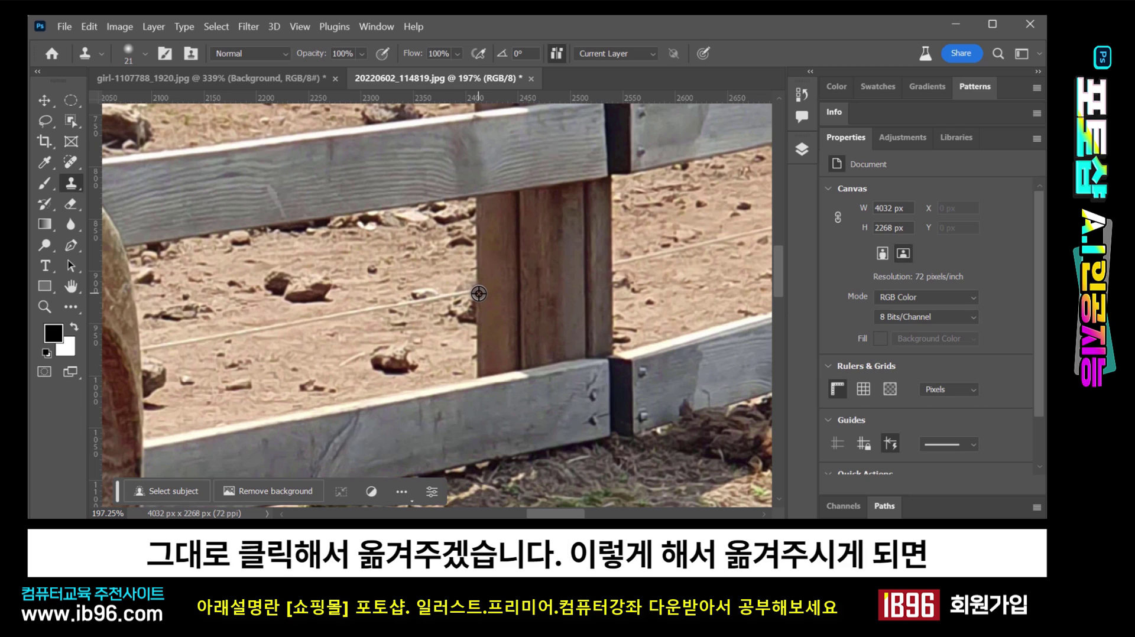
left_click(478, 305, "alt")
mouse_move(475, 292)
left_mouse_down()
mouse_move(223, 337)
mouse_move(231, 324)
mouse_move(148, 346)
left_mouse_up()
left_click(231, 325, "alt")
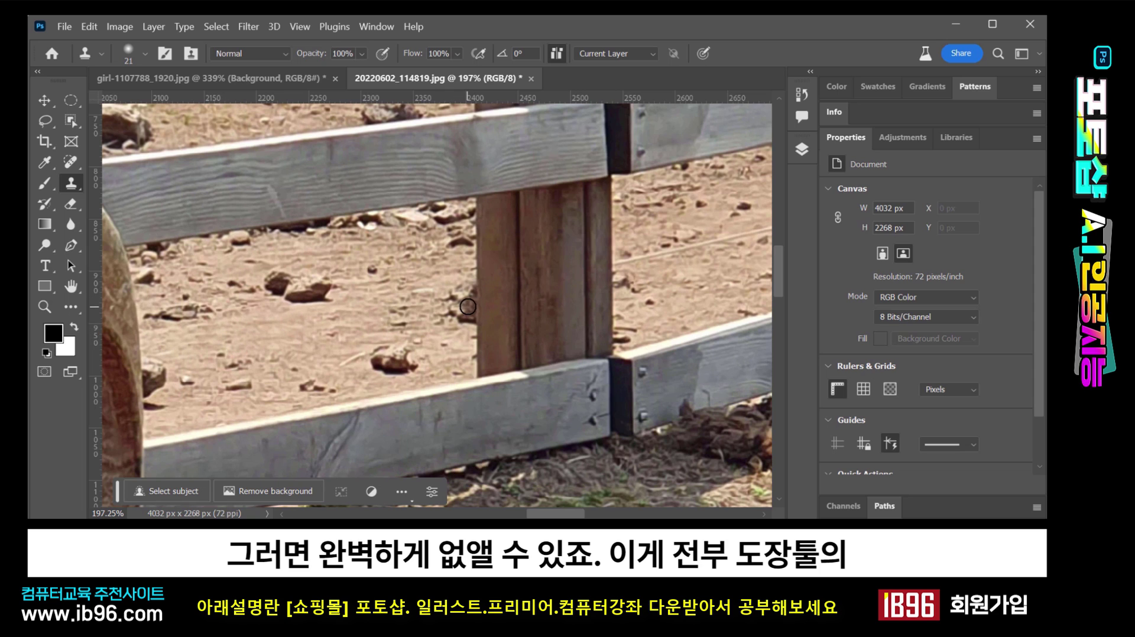
double_click(71, 286)
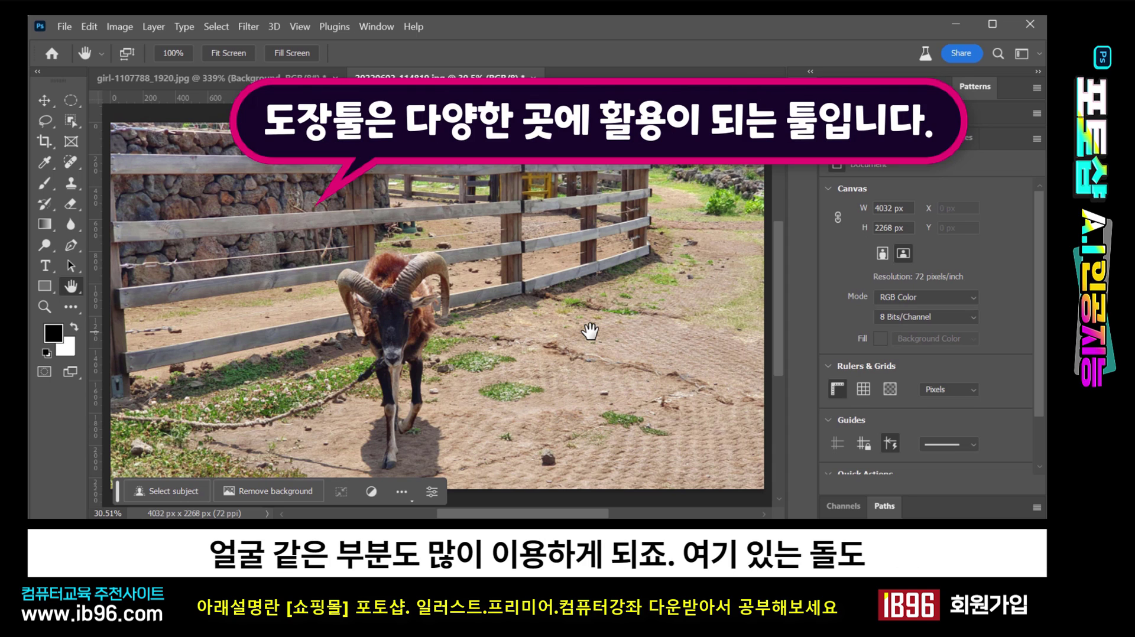
- Sample the dark stone on the ground with a 78 px Clone Stamp brush and clone a copy right beside it
key("s")
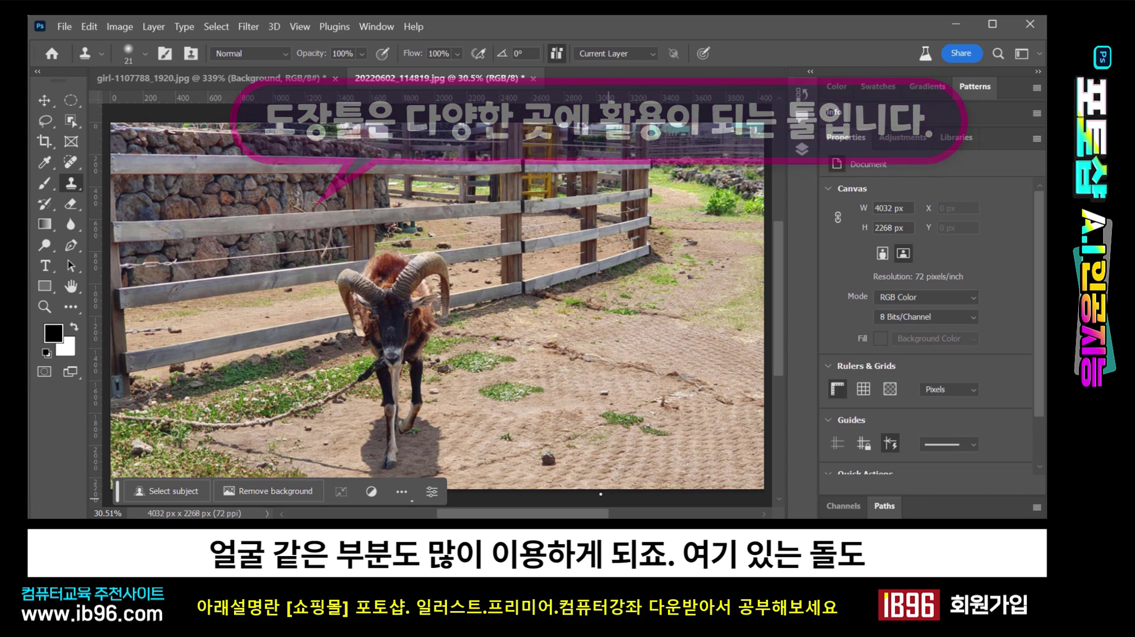
left_click(549, 458, "alt")
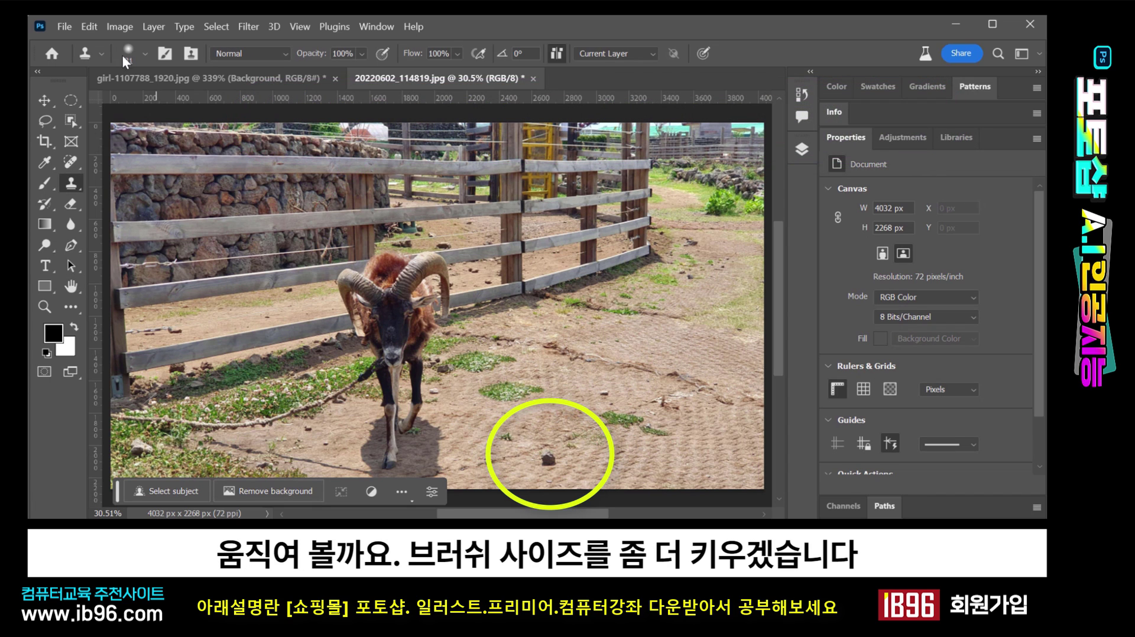
left_click(143, 54)
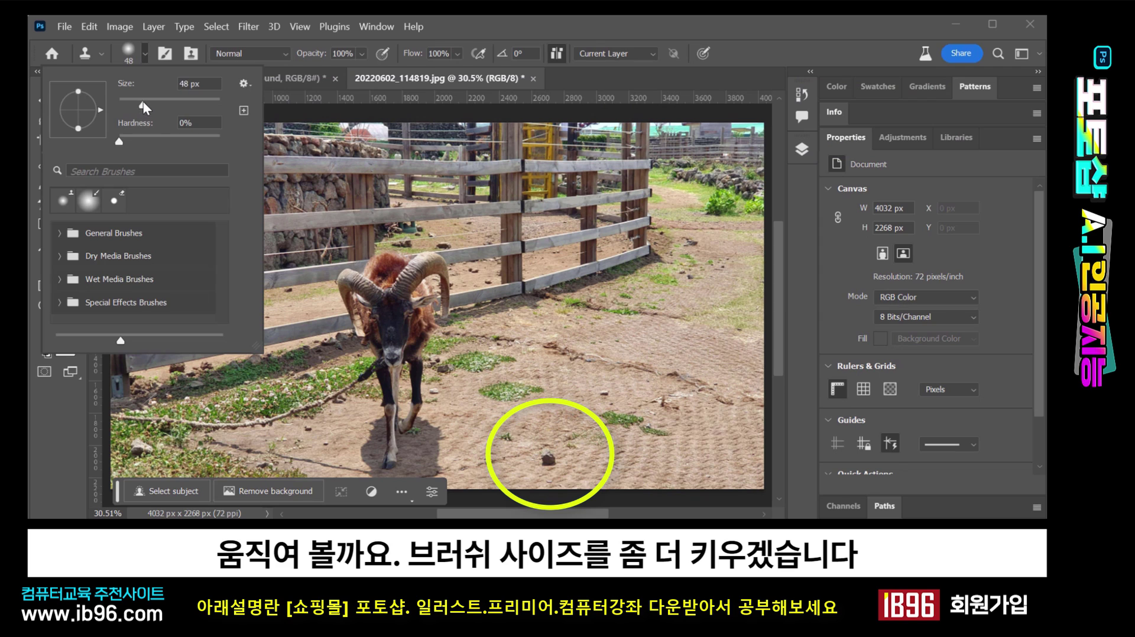
left_click_drag(143, 101, 155, 100)
key("Return")
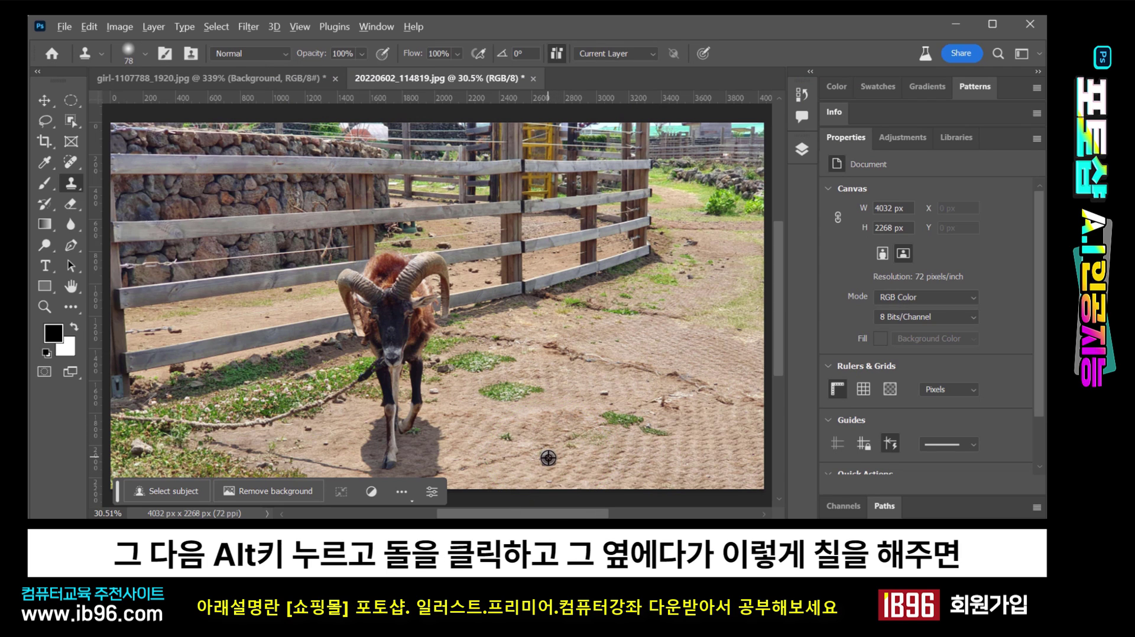
left_click(548, 457, "alt")
left_click_drag(579, 459, 578, 458)
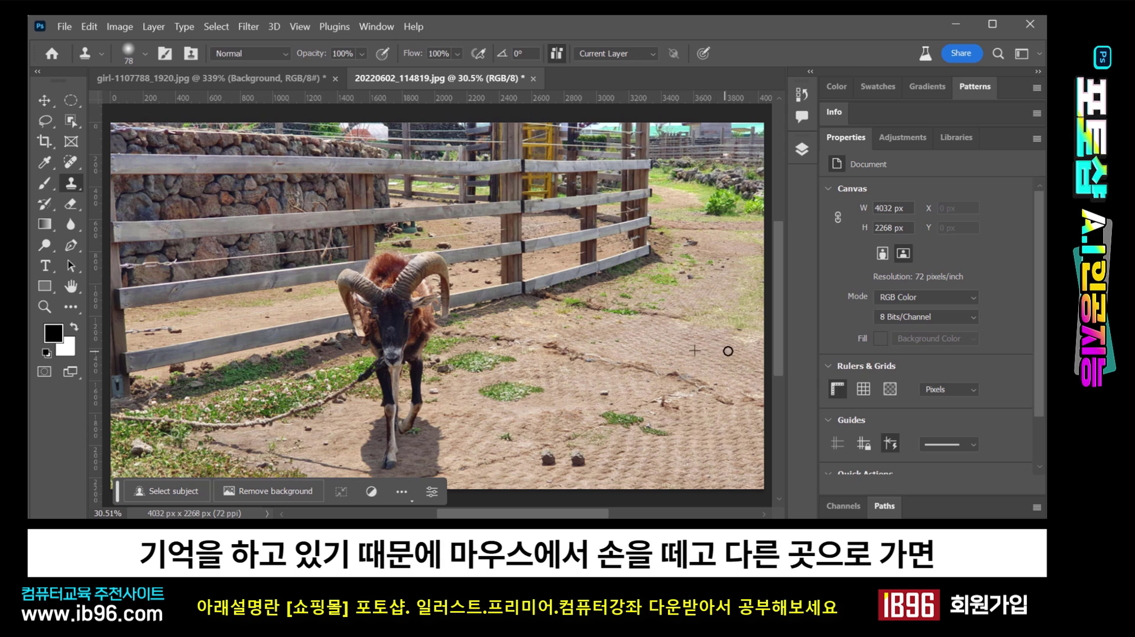
- Resample the dark stone and clone two more copies onto the bare ground beyond the fence's far end, one above the other
left_click_drag(725, 359, 677, 342)
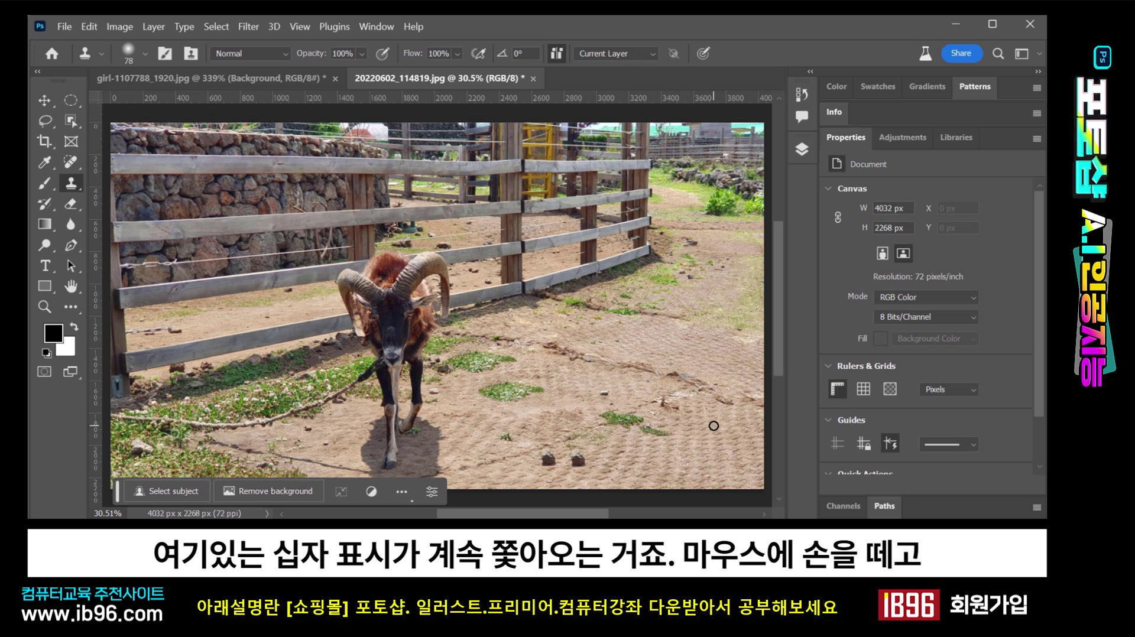
left_click_drag(713, 426, 718, 428)
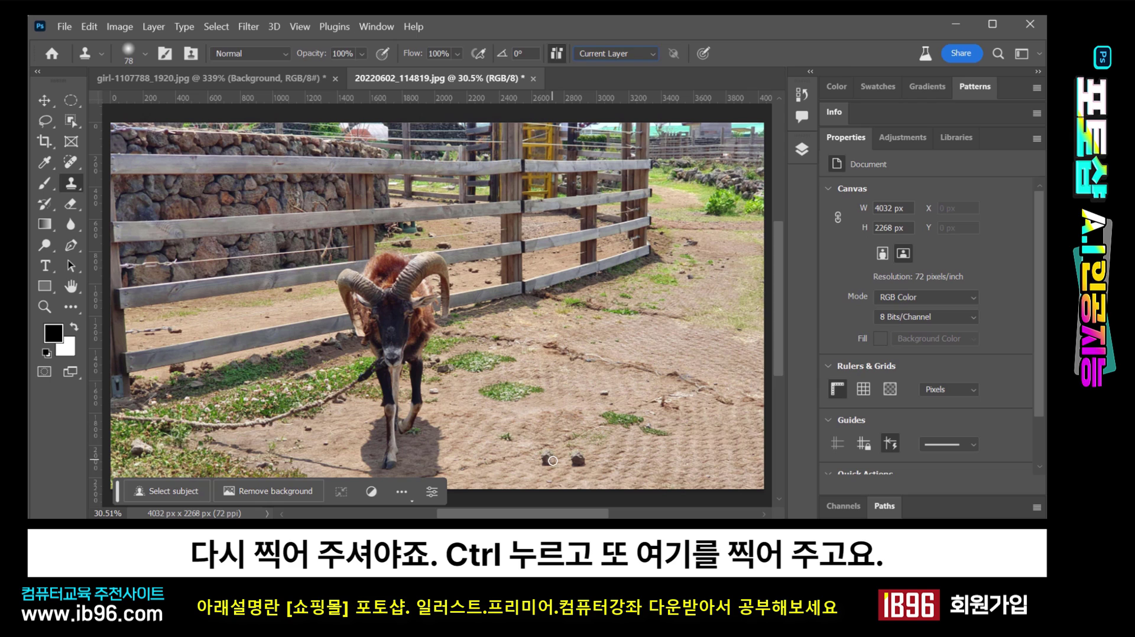
key("alt")
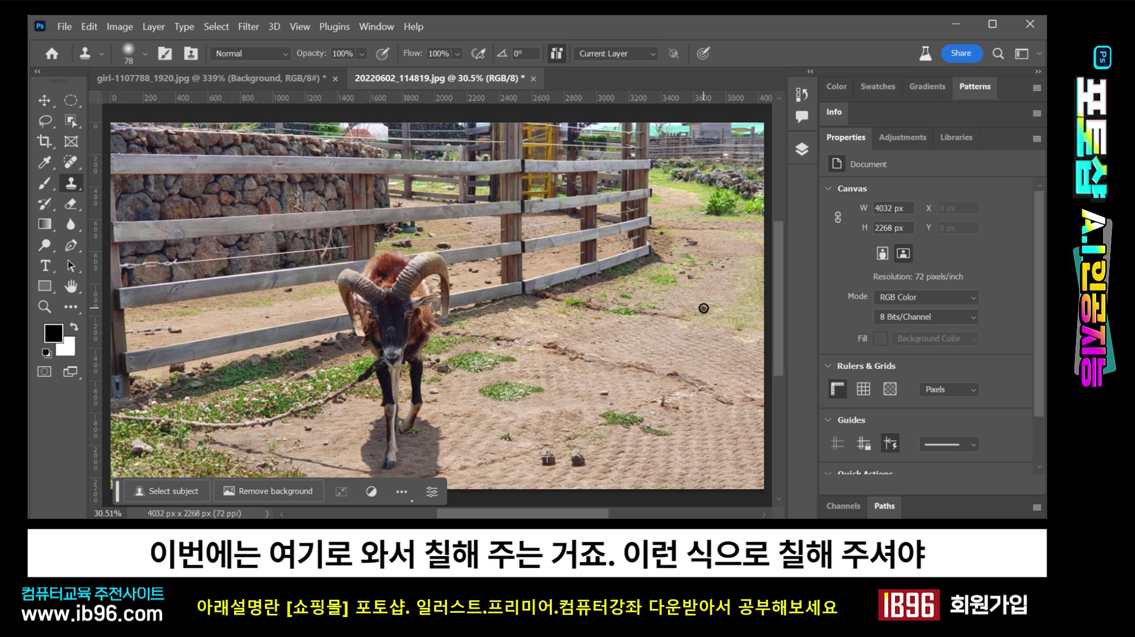
left_click_drag(704, 308, 709, 306)
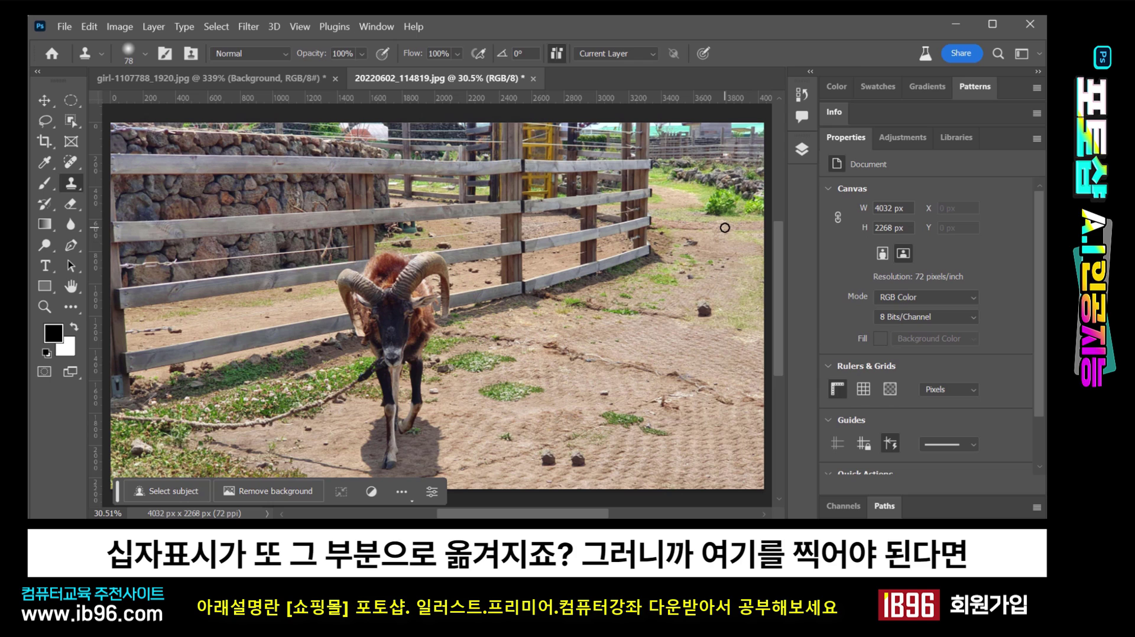
left_click(550, 457, "alt")
left_click_drag(726, 233, 721, 234)
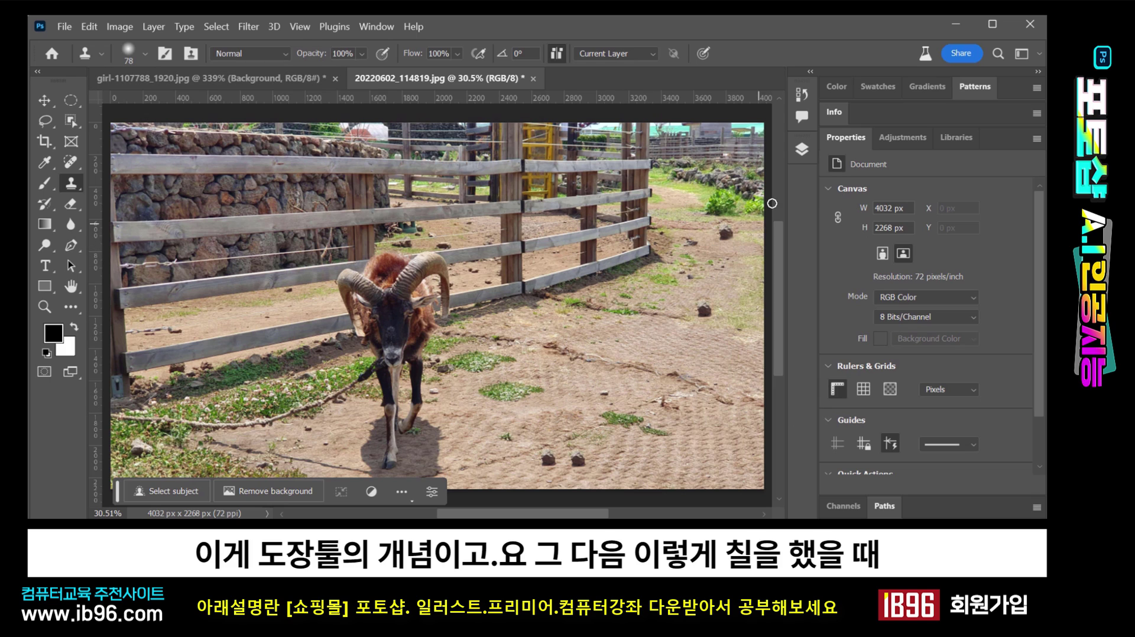
- Revert the girl portrait to its saved version and add an empty layer above the Background
left_click(809, 148)
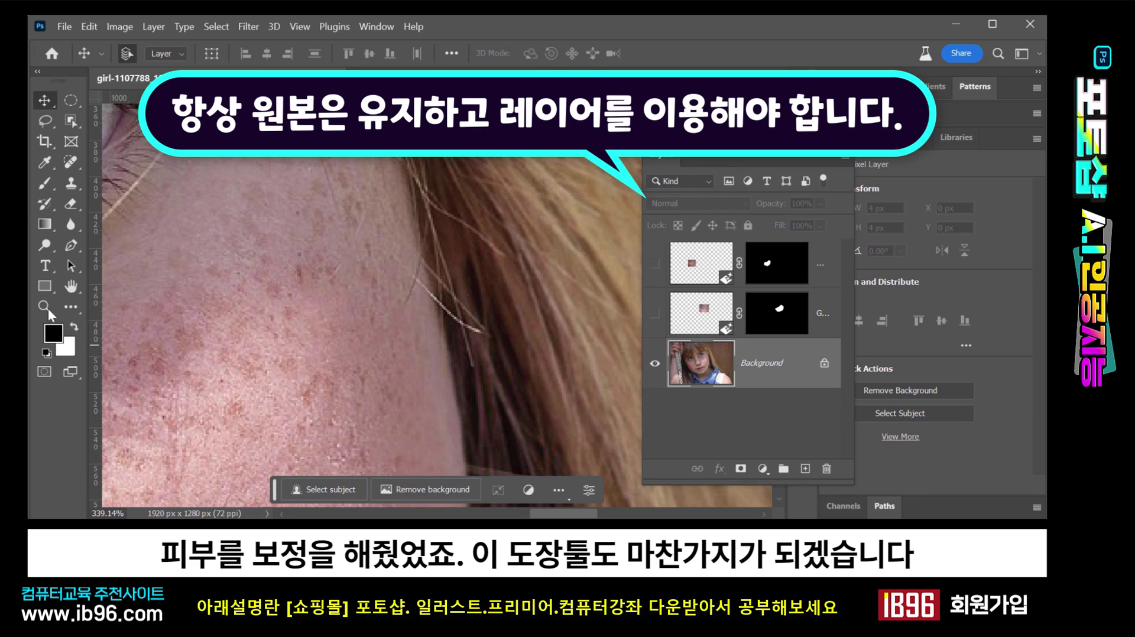
double_click(71, 286)
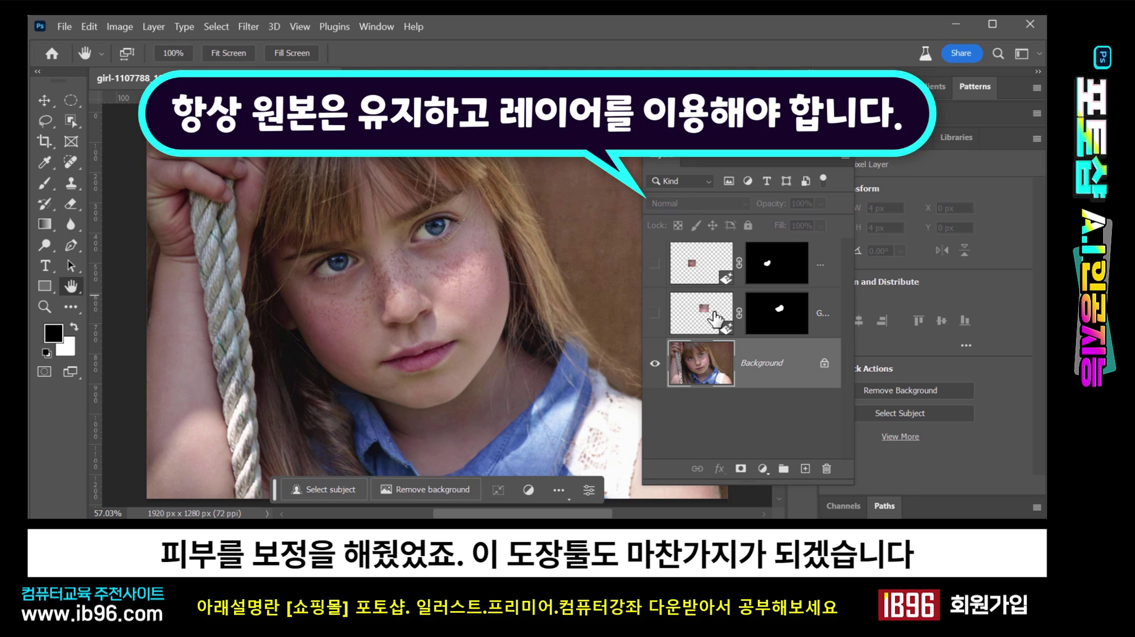
left_click(64, 27)
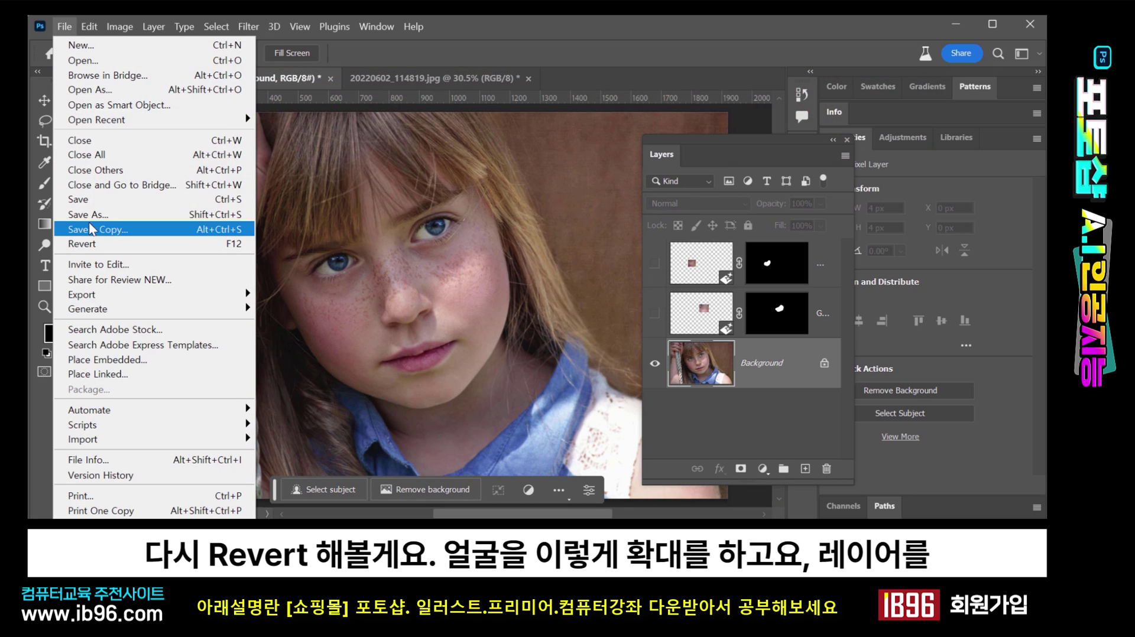
left_click(83, 244)
key("z")
left_click_drag(509, 310, 512, 318)
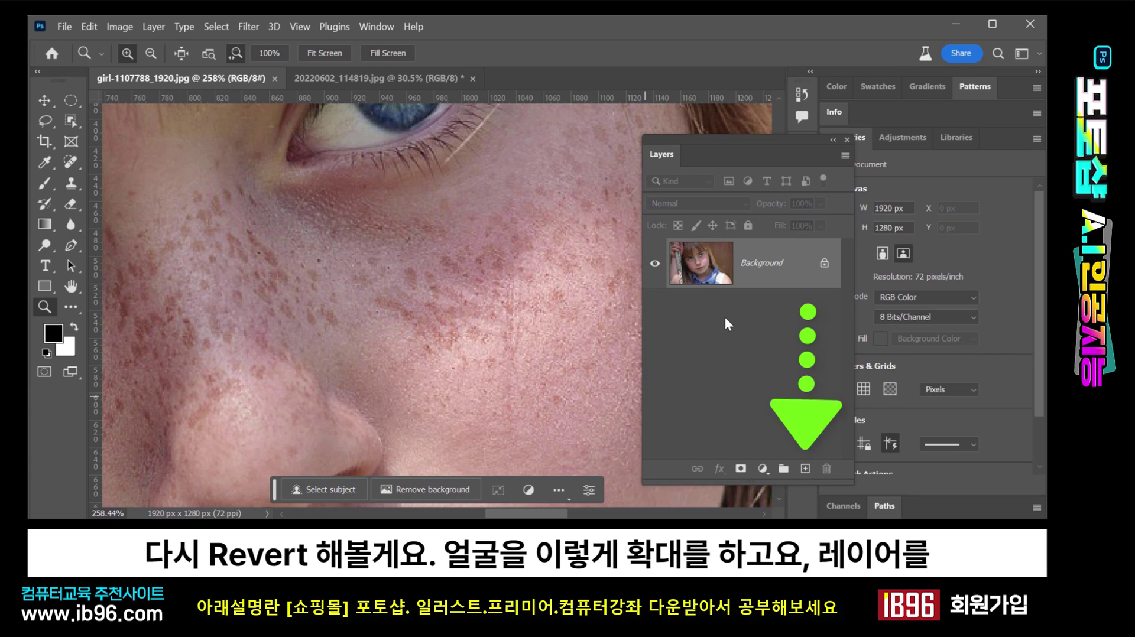
left_click(805, 468)
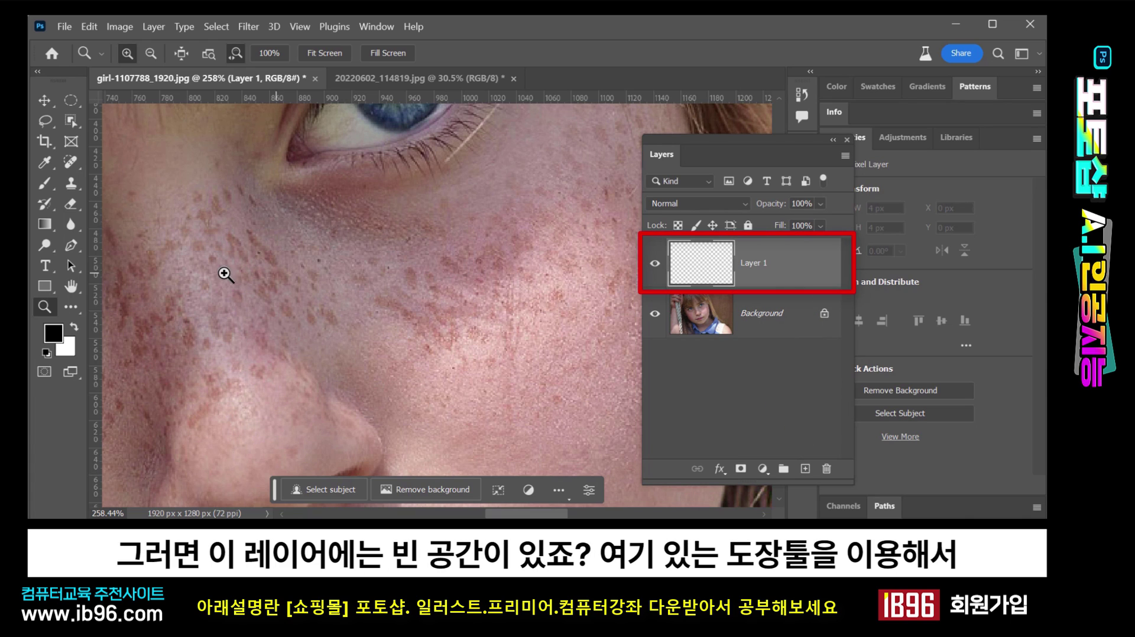
- Set the Clone Stamp to sample from All Layers
left_click(71, 182)
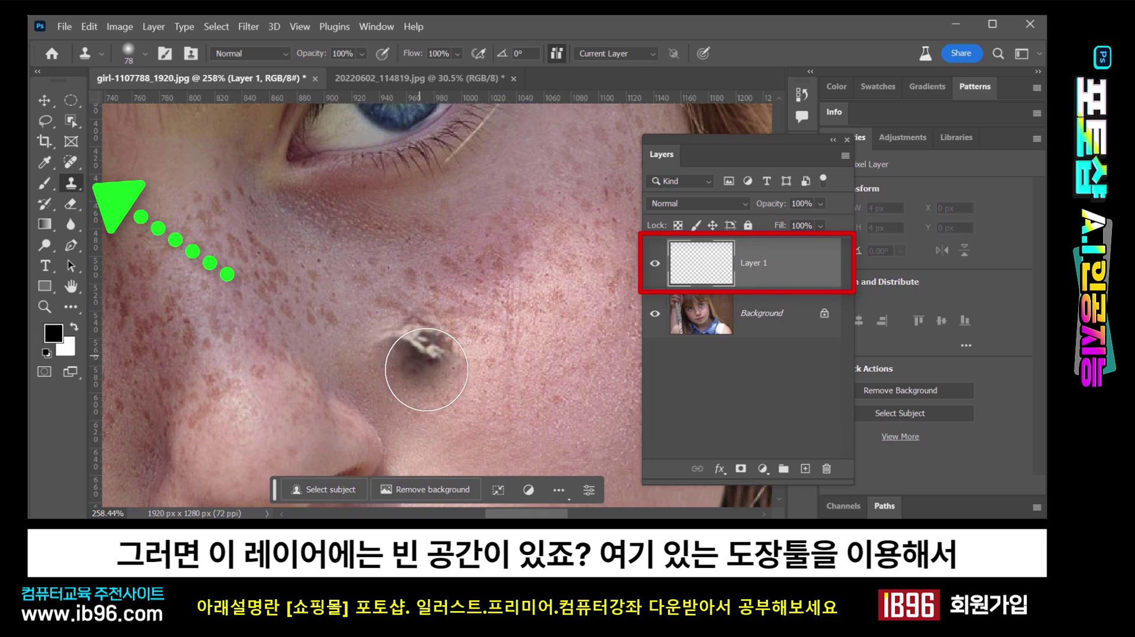
left_click(452, 408, "alt")
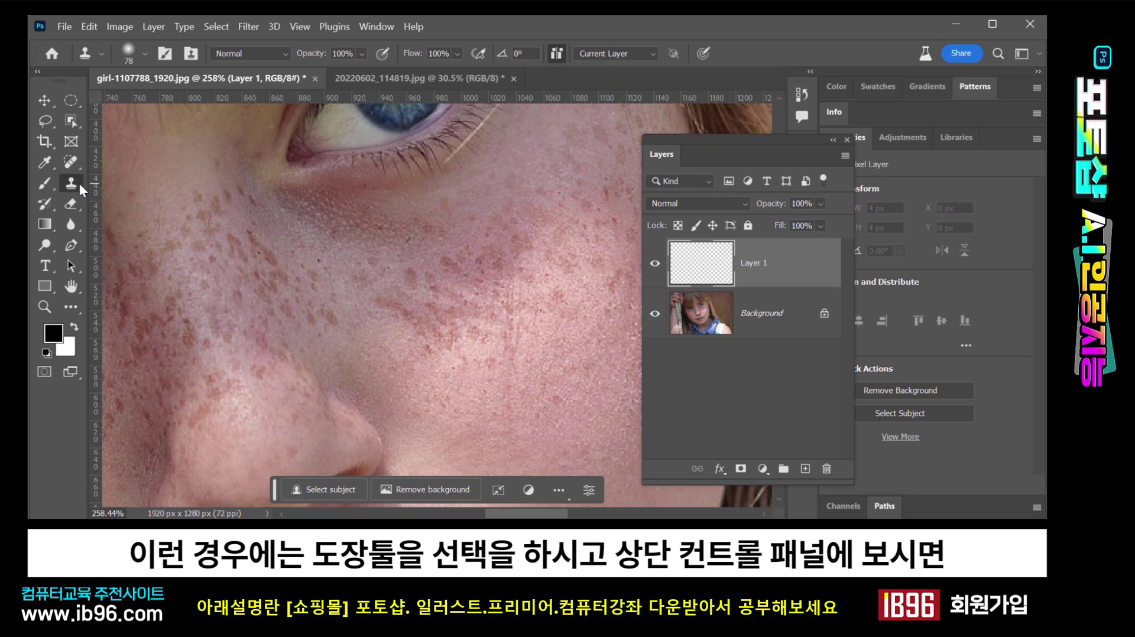
left_click(651, 52)
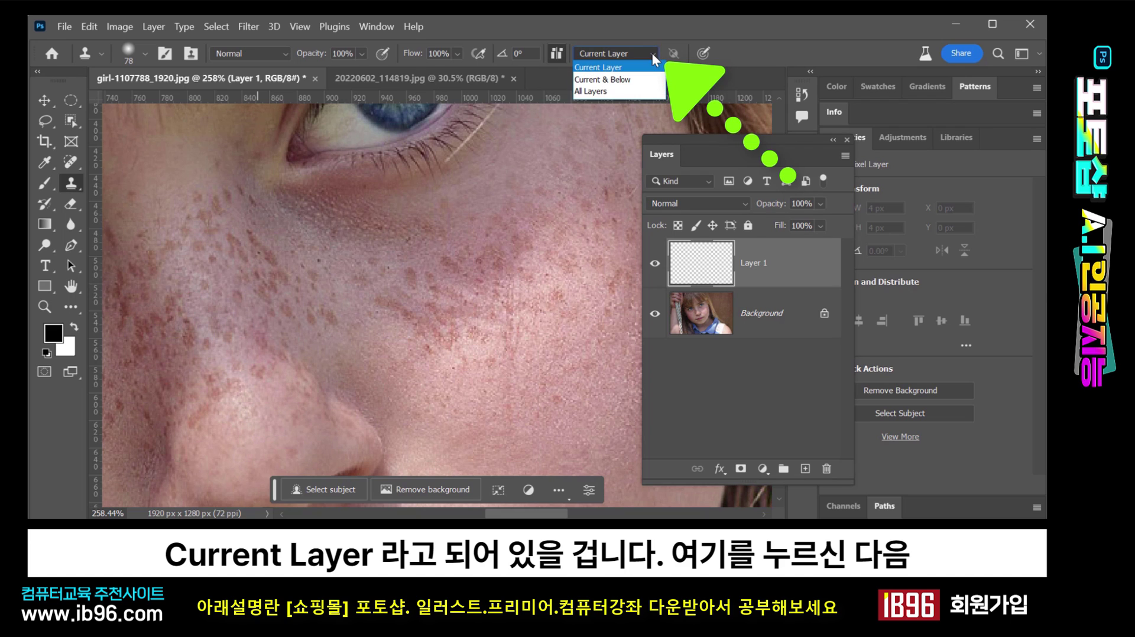
left_click(604, 94)
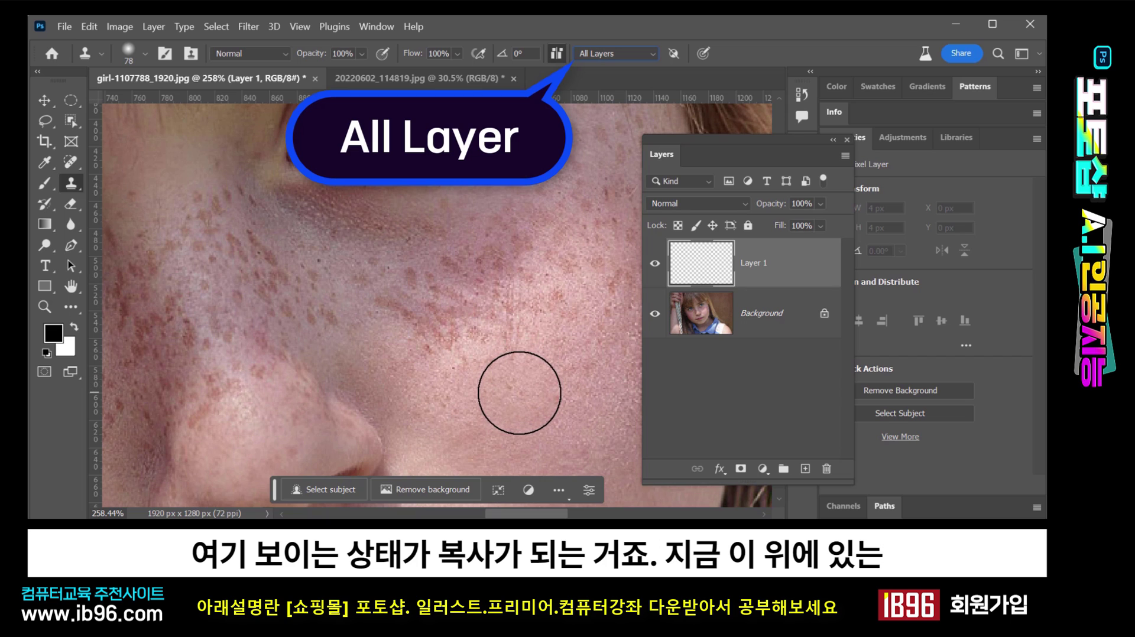
- Sample clear skin on the lower cheek and clone it over the freckles below the eye on the empty layer
left_click(787, 256)
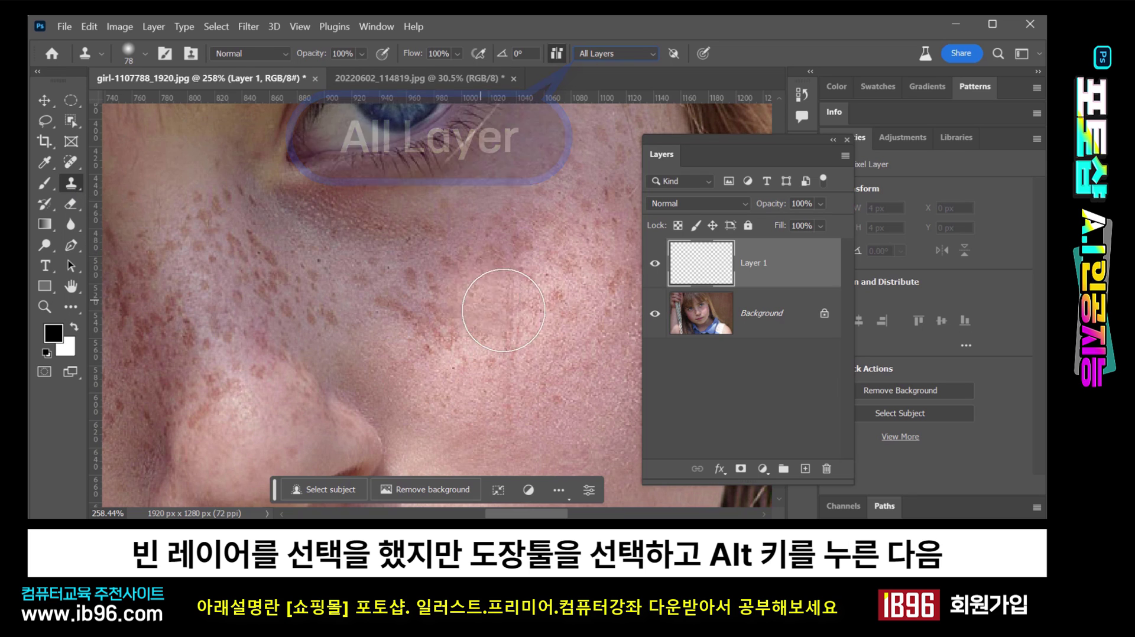
key("alt")
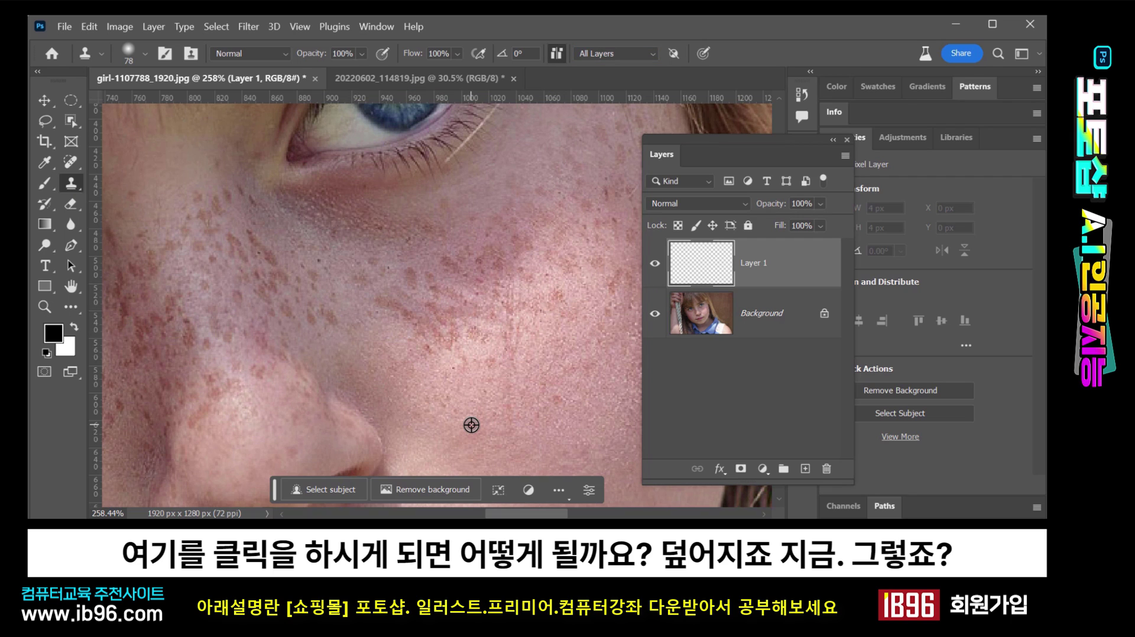
left_click(455, 306)
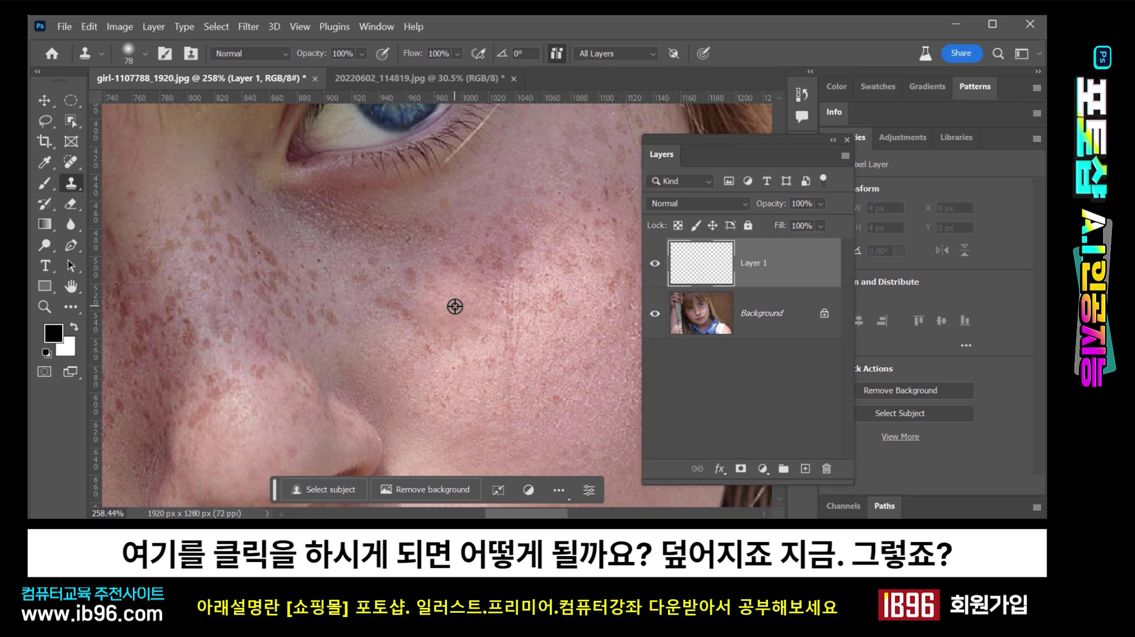
key("ctrl+z")
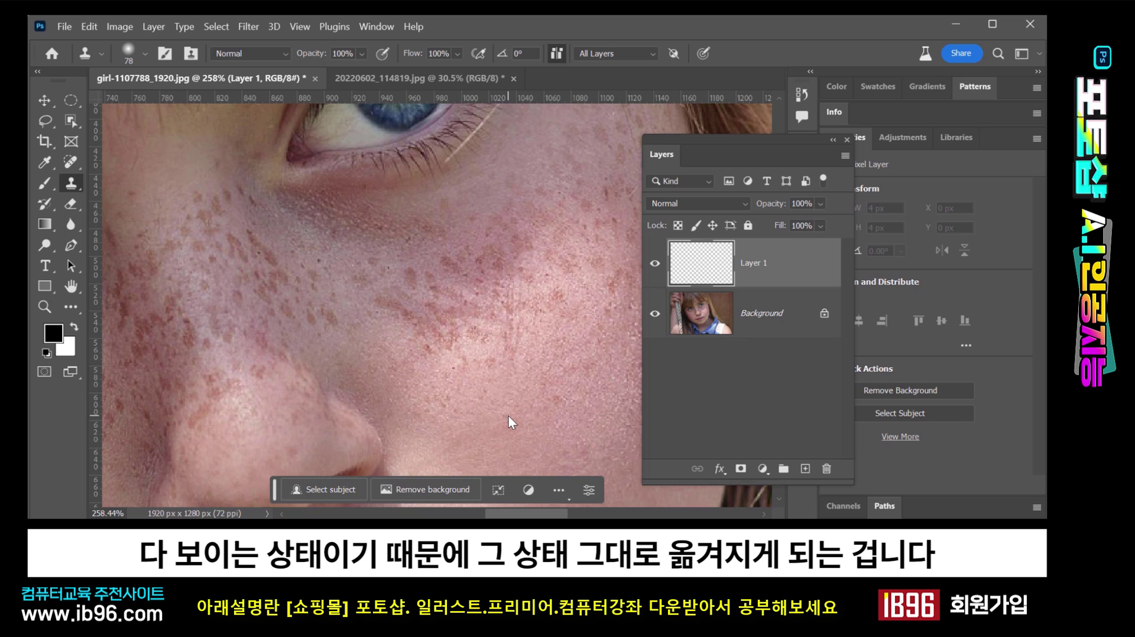
mouse_move(446, 334)
left_mouse_down()
mouse_move(395, 310)
mouse_move(449, 307)
left_mouse_up()
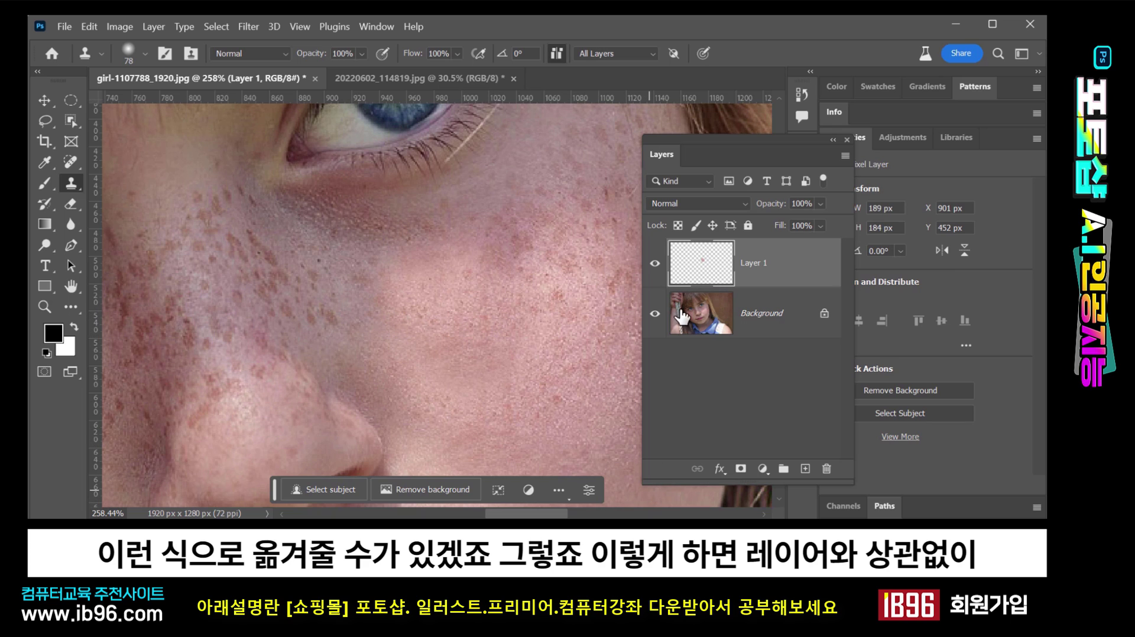
- Toggle the Background and the retouch layer off and on to compare the cloned skin with the original
left_click(655, 314)
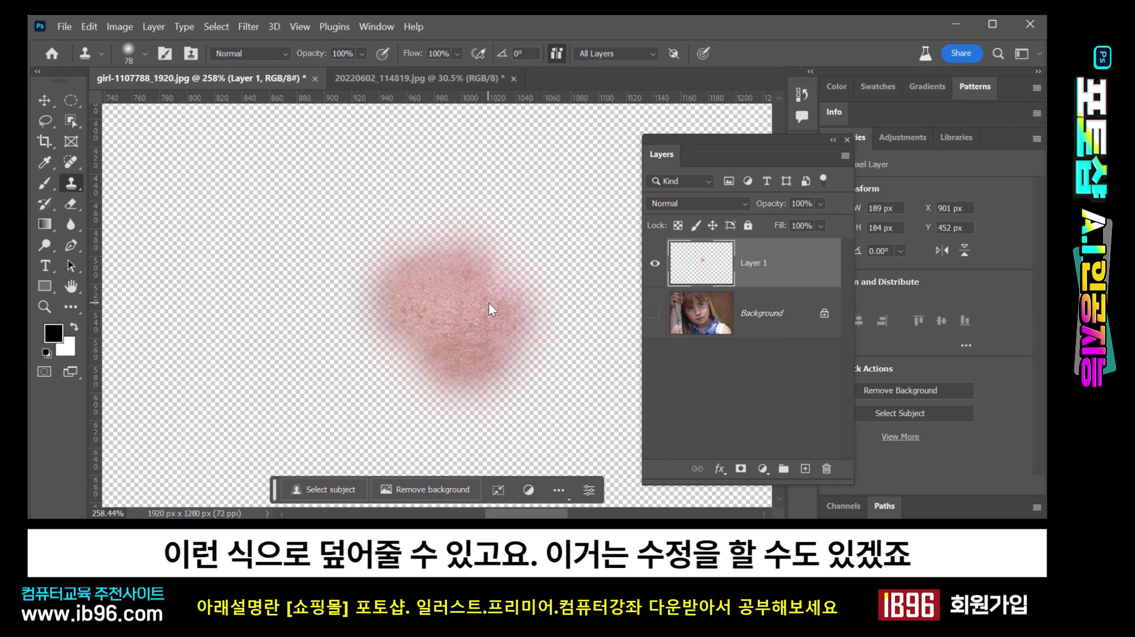
left_click(655, 314)
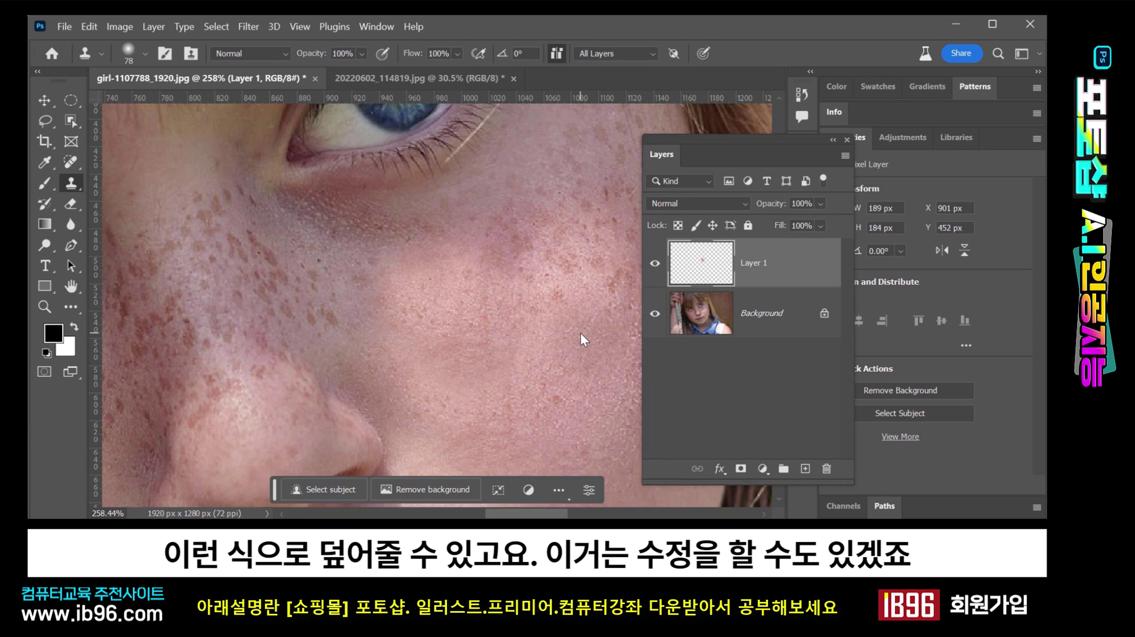
left_click(655, 263)
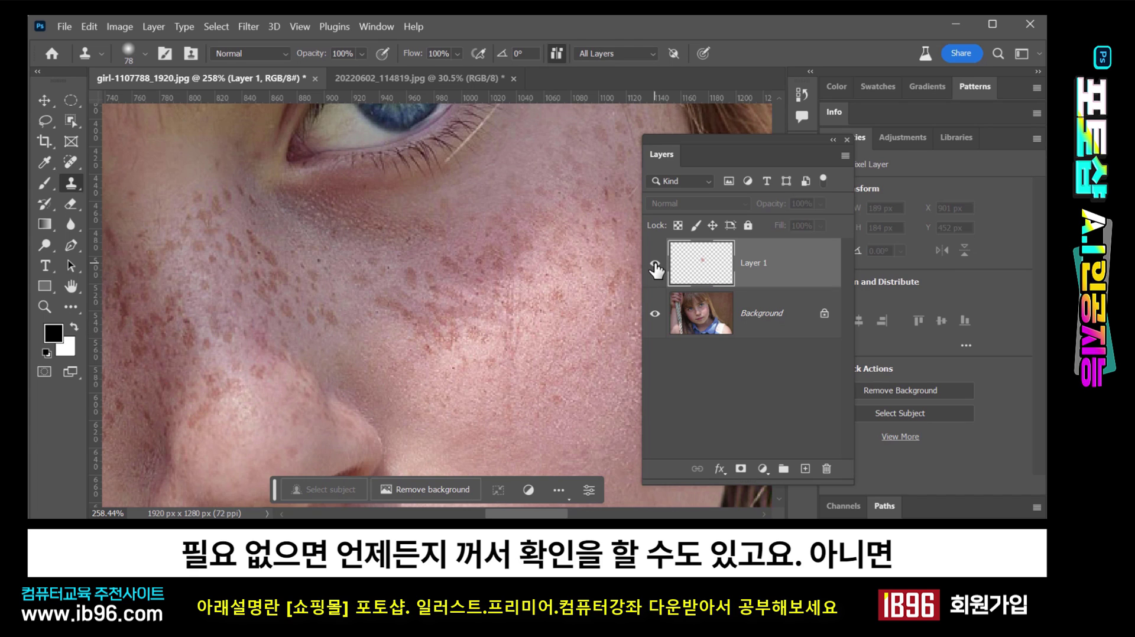
left_click(655, 264)
left_click_drag(712, 266, 757, 277)
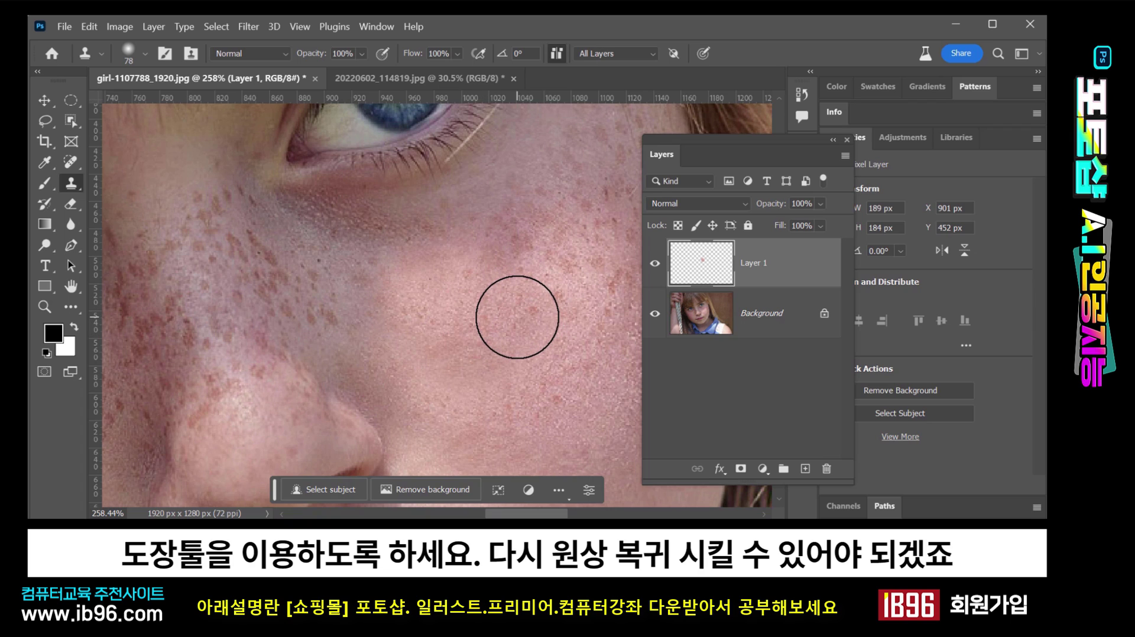
- Undo the cheek cloning and clone sampled lower-cheek skin over a wider freckled area below the eye
key("ctrl+z")
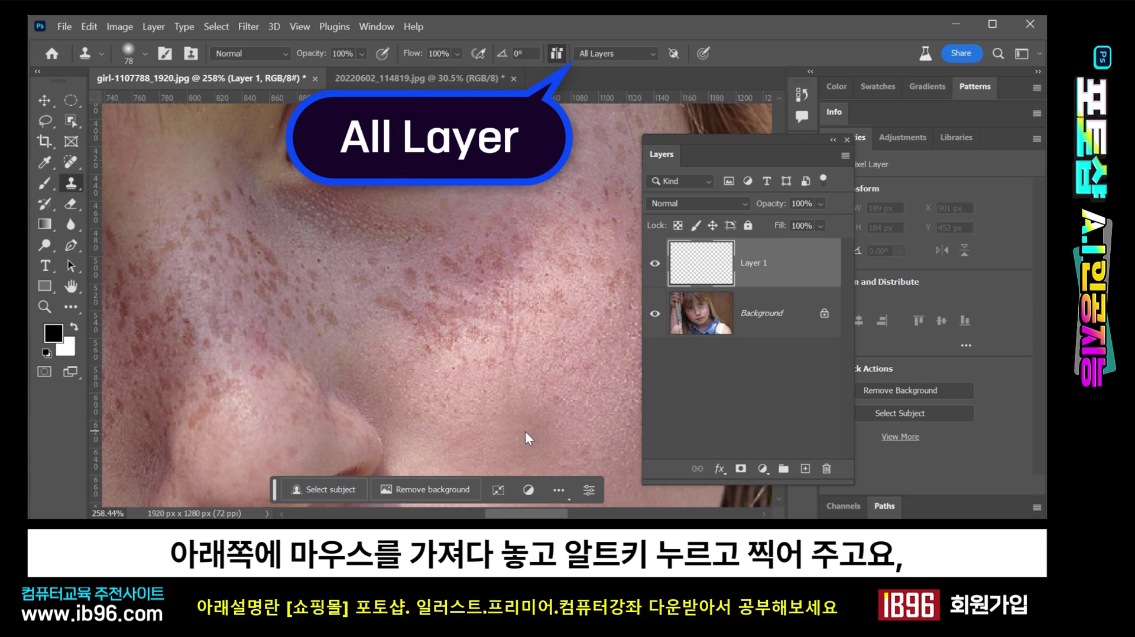
key("alt")
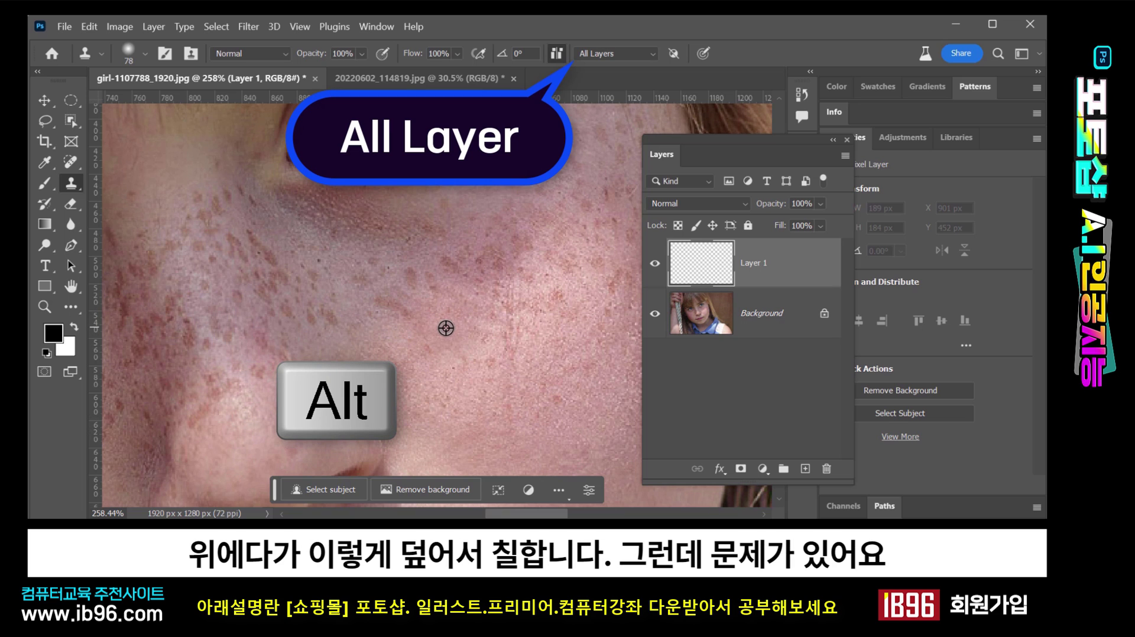
mouse_move(446, 328)
left_mouse_down()
mouse_move(420, 302)
mouse_move(400, 302)
mouse_move(488, 286)
mouse_move(539, 294)
mouse_move(499, 268)
mouse_move(516, 476)
left_mouse_up()
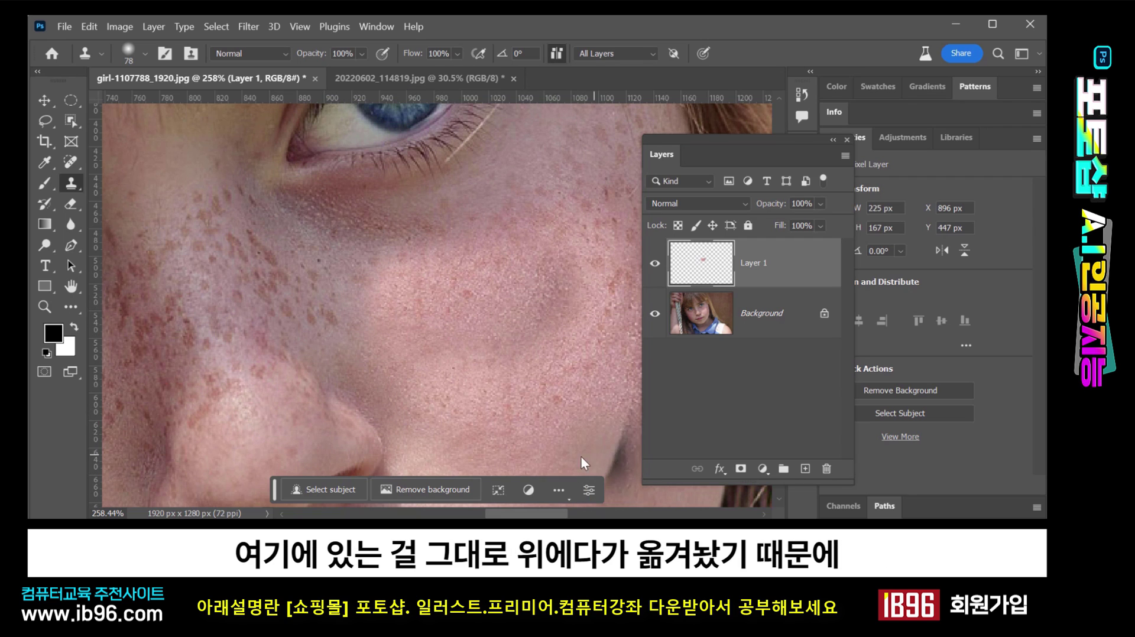
left_click(538, 379)
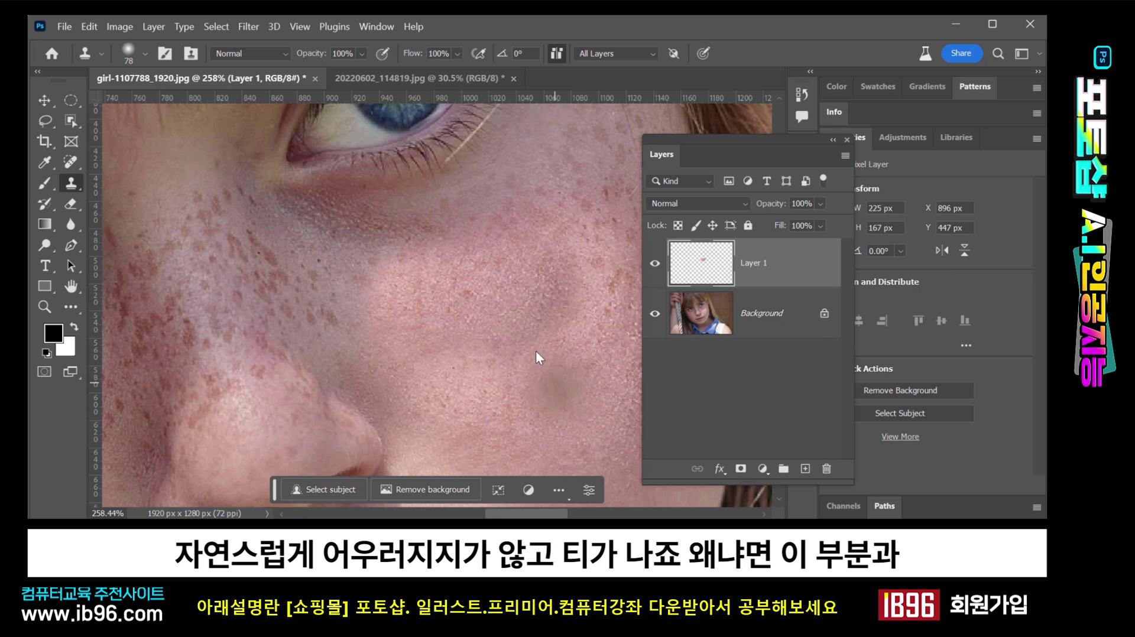
- Hide and delete the cloned-skin layer above the portrait's Background
left_click(656, 265)
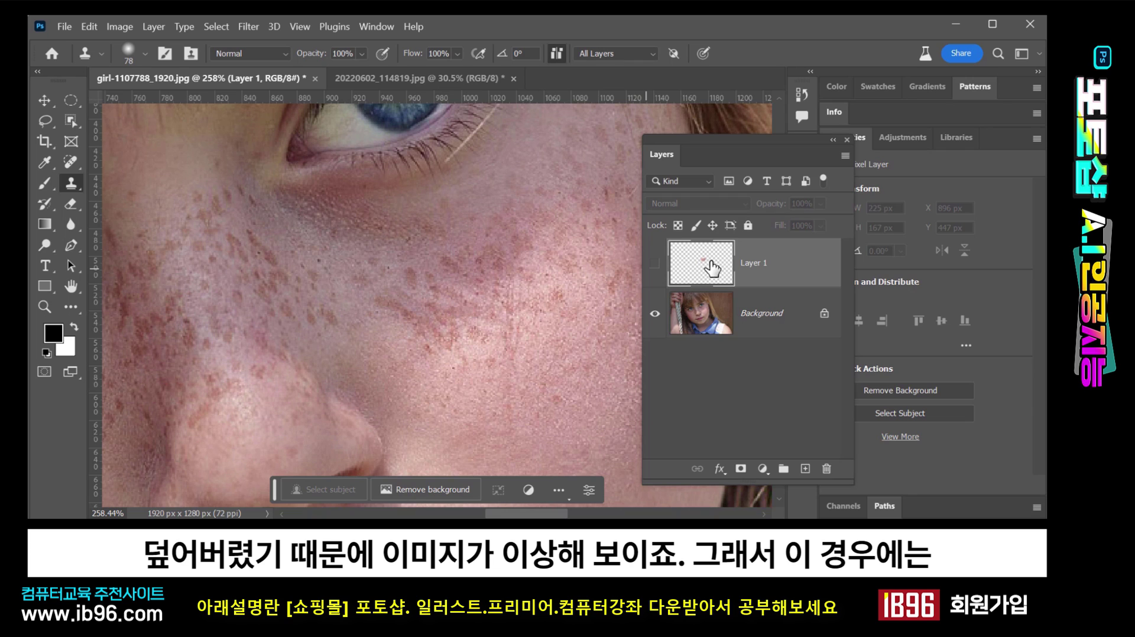
left_click_drag(711, 269, 826, 469)
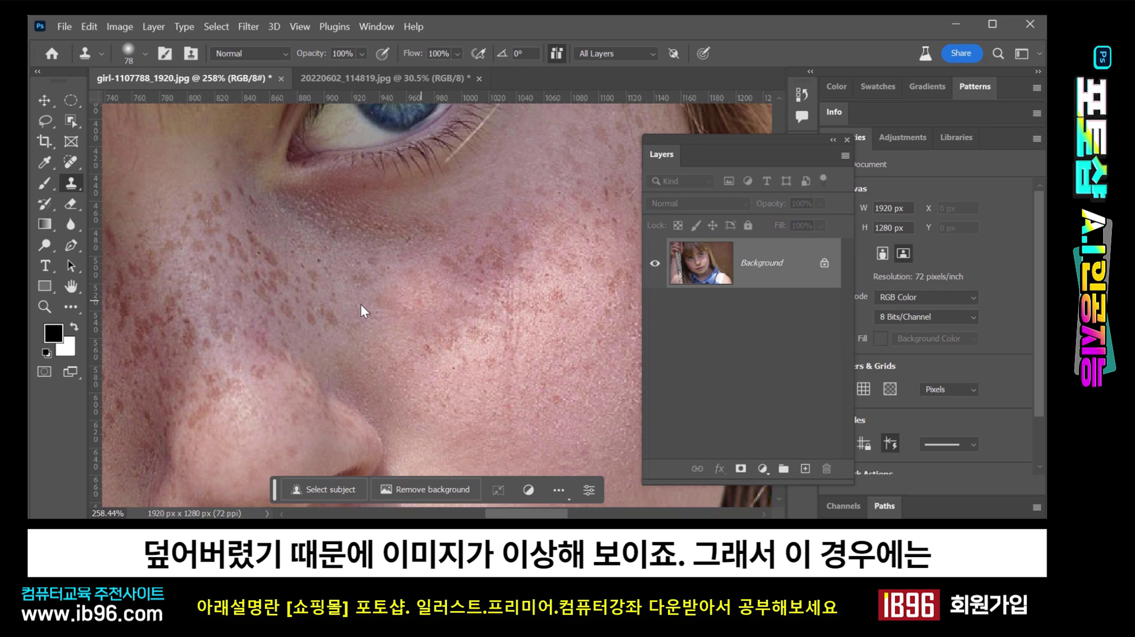
right_click(72, 182)
left_click(73, 180)
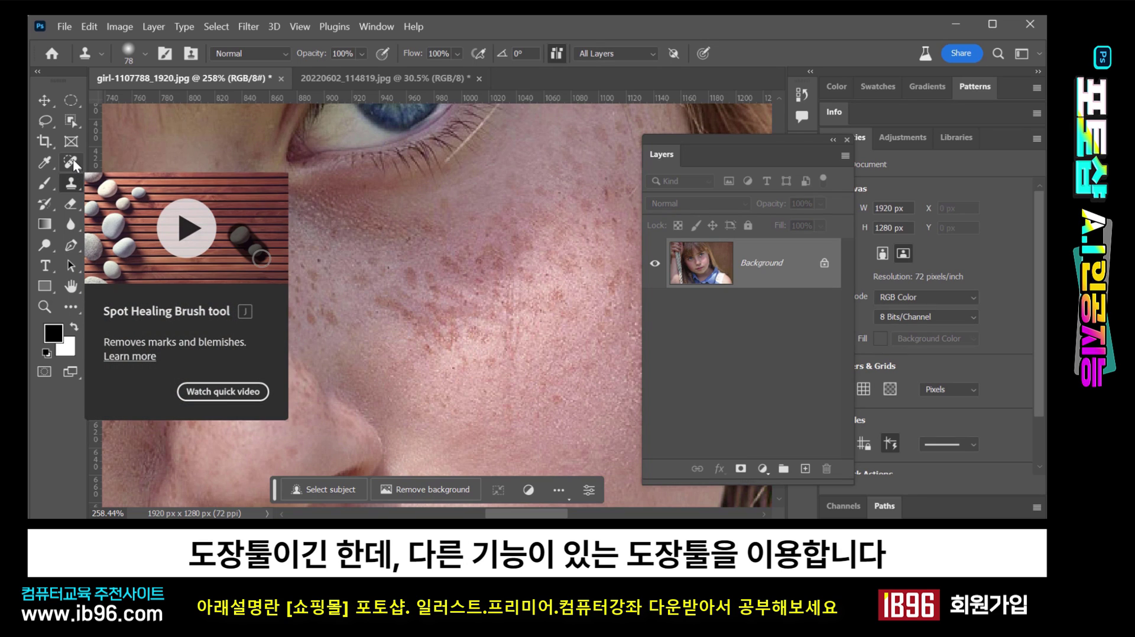
- Enlarge the Healing Brush to 38 px, sample clear lower-cheek skin and paint it over the freckles below the eye on the Background
right_click(72, 158)
key("Escape")
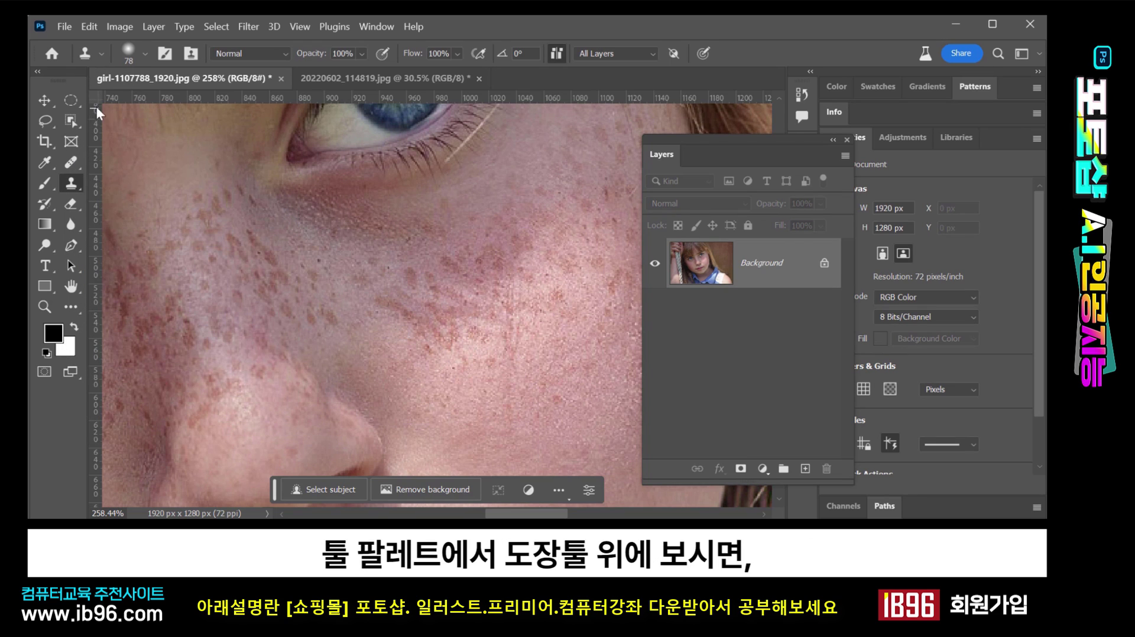
left_click(72, 165)
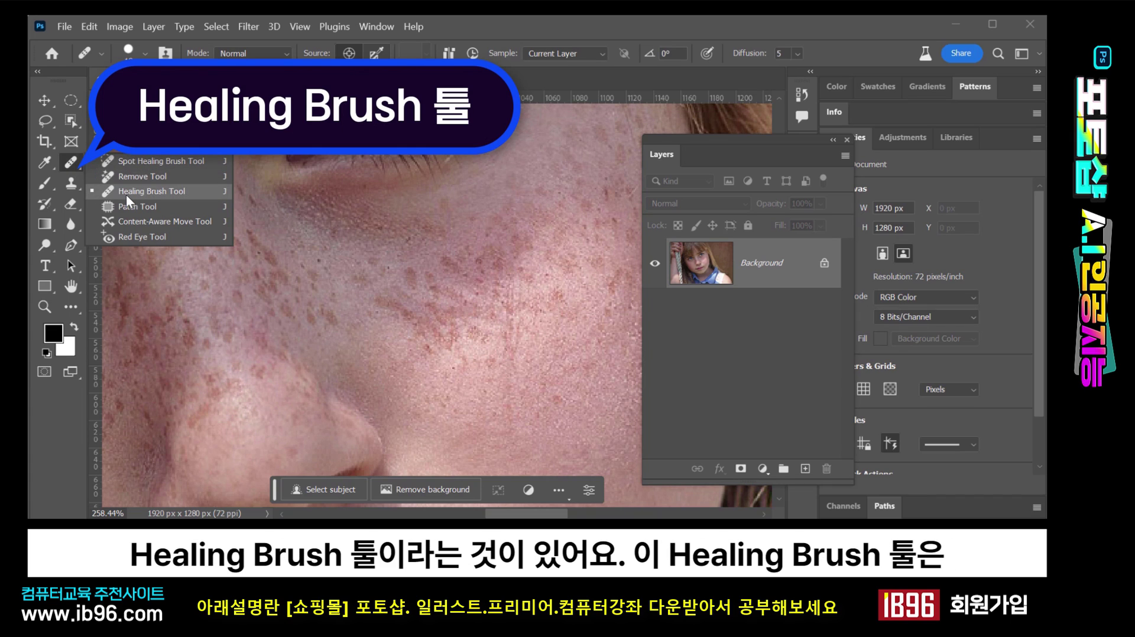
left_click(175, 190)
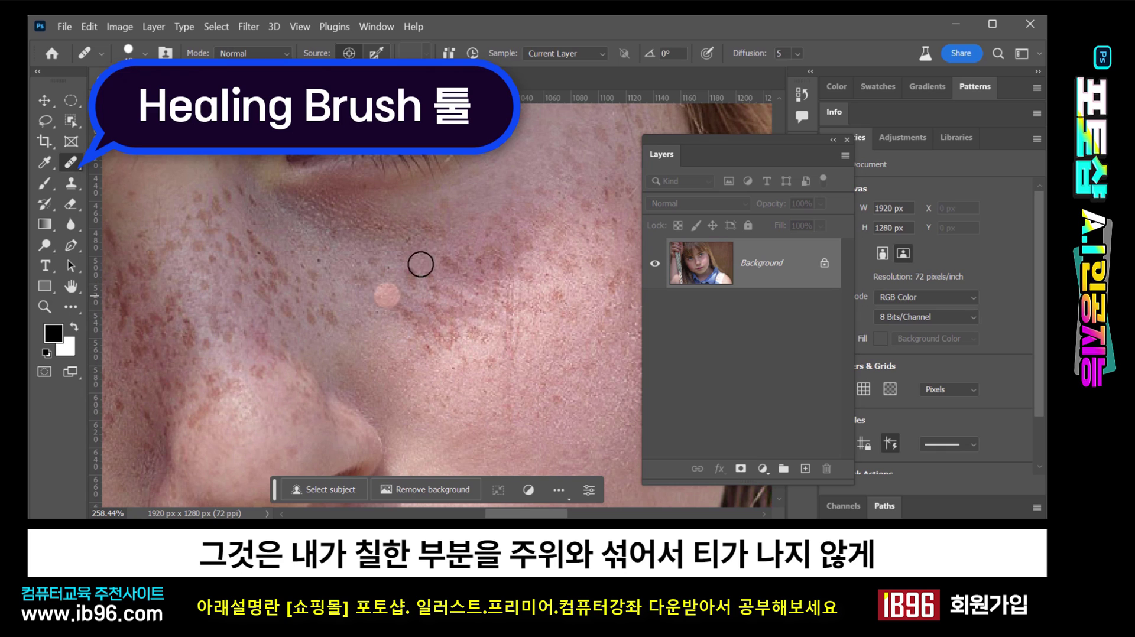
key("bracketright")
key("bracketright")
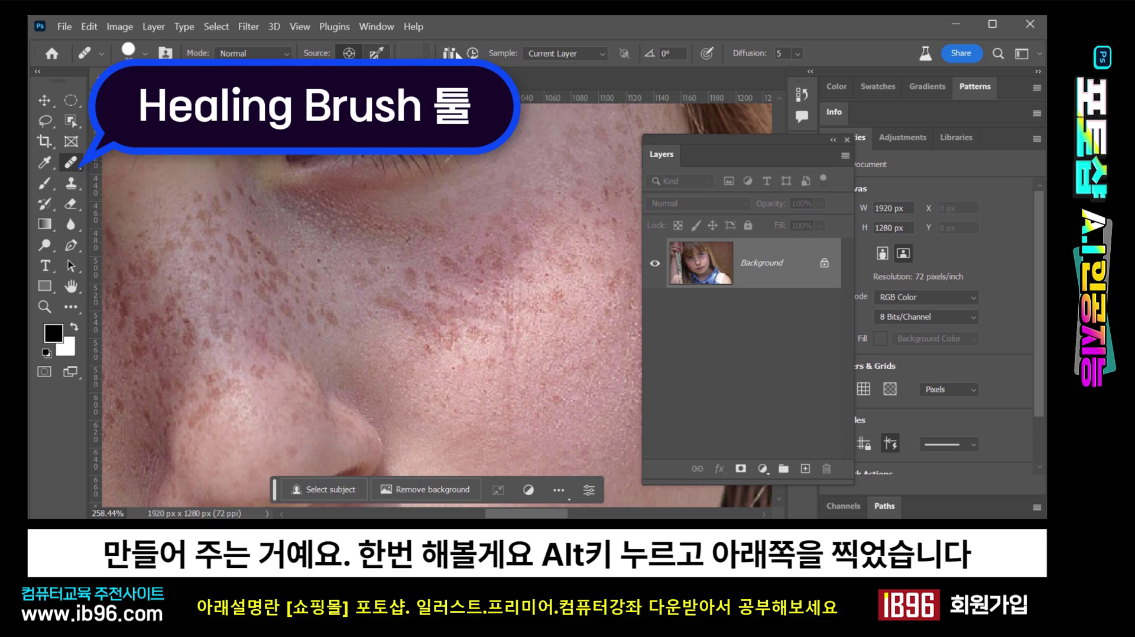
left_click(468, 269)
left_click(520, 438, "alt")
left_click_drag(449, 366, 436, 306)
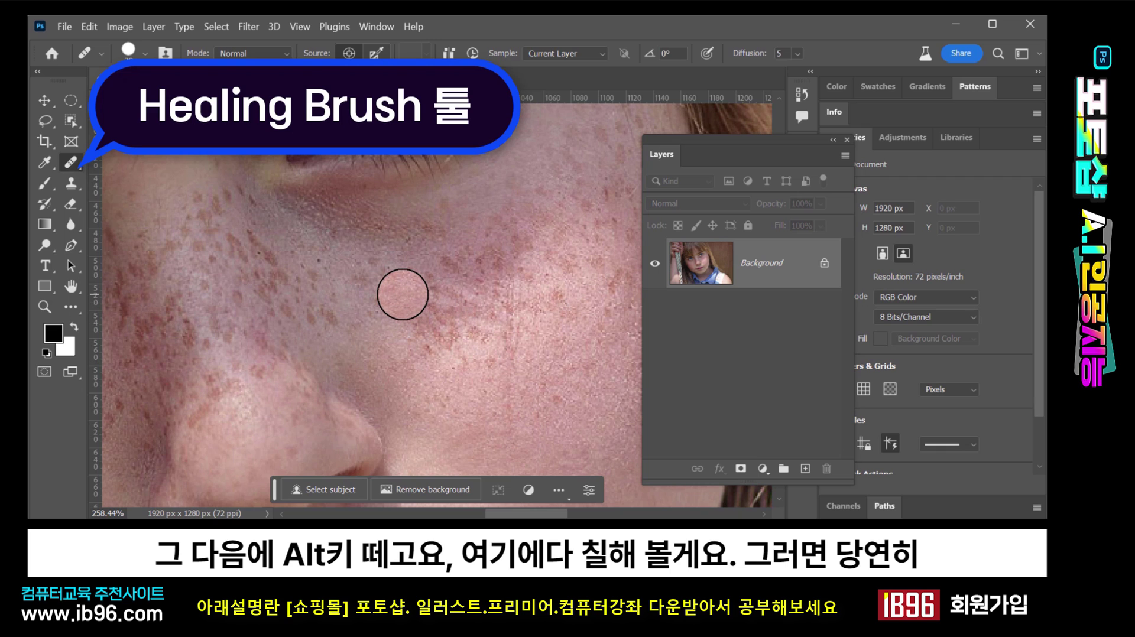
left_click_drag(405, 322, 401, 281)
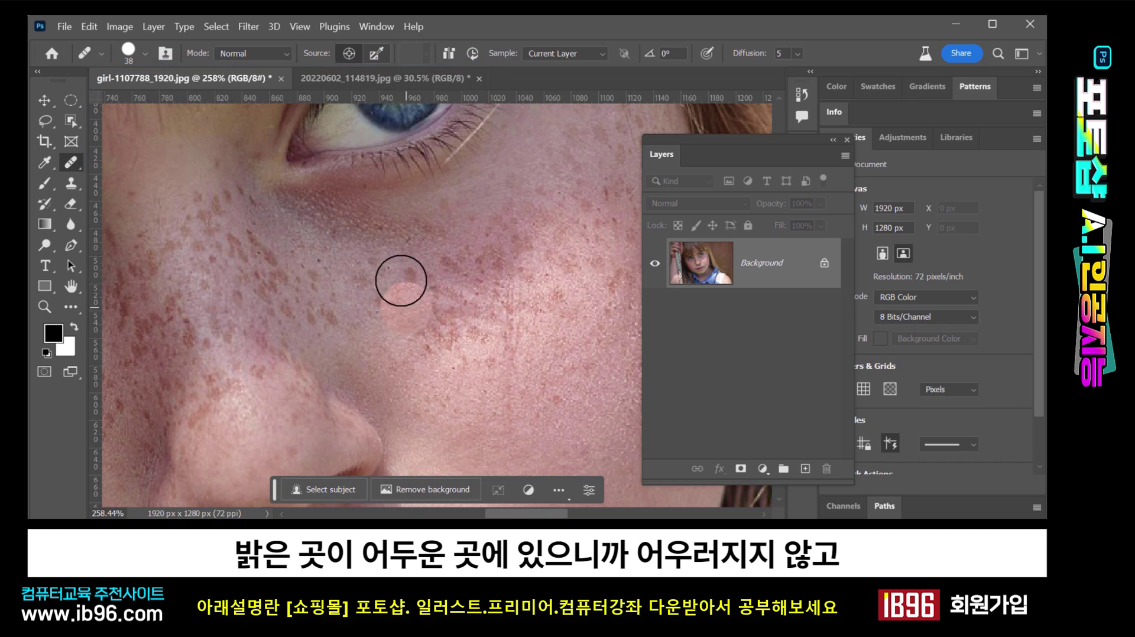
mouse_move(418, 329)
left_mouse_down()
mouse_move(449, 314)
mouse_move(431, 306)
mouse_move(456, 275)
mouse_move(440, 277)
mouse_move(451, 301)
mouse_move(400, 307)
mouse_move(414, 286)
mouse_move(457, 309)
mouse_move(428, 313)
mouse_move(462, 294)
left_mouse_up()
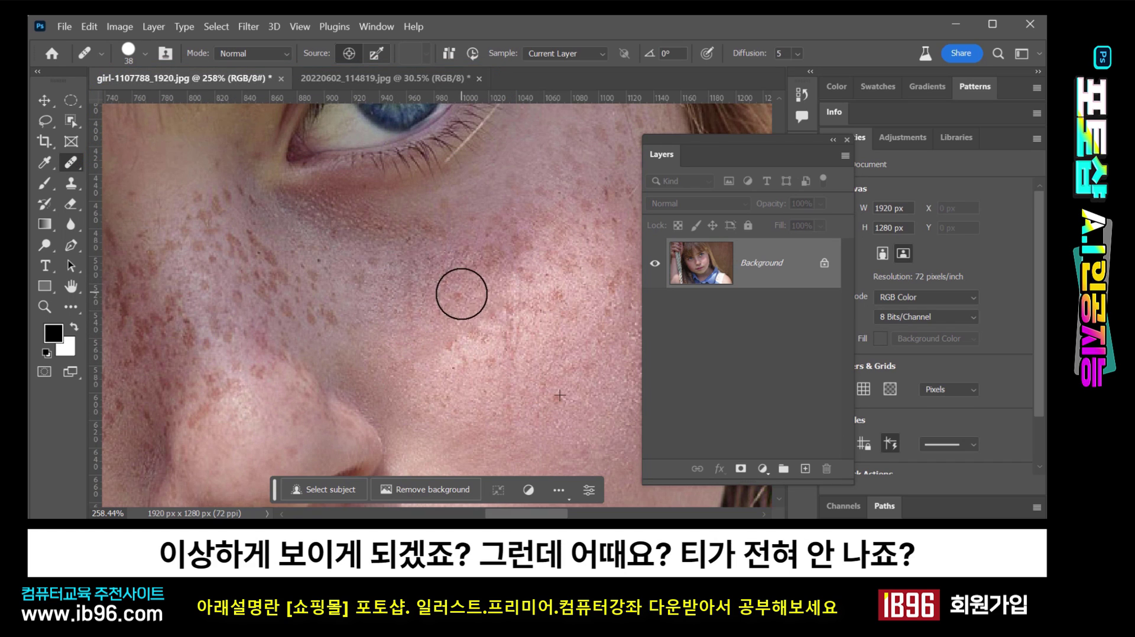
mouse_move(456, 368)
left_mouse_down()
mouse_move(415, 355)
mouse_move(439, 285)
left_mouse_up()
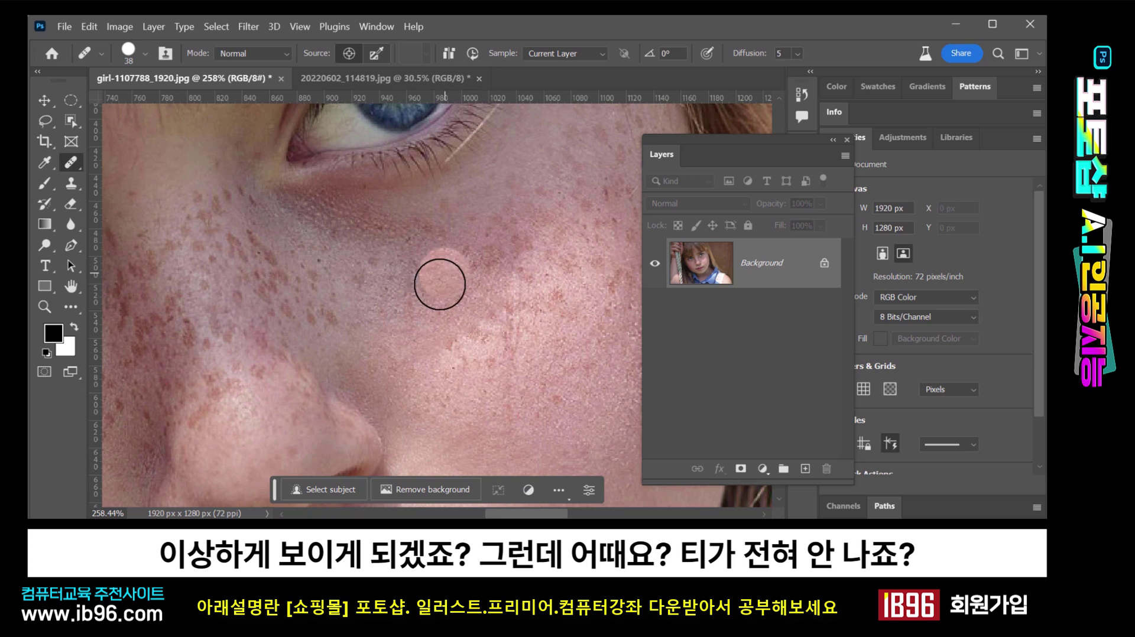
- Resample clear skin on the lower cheek and heal the remaining freckles across the upper cheek and beside the nose
left_click(539, 428, "alt")
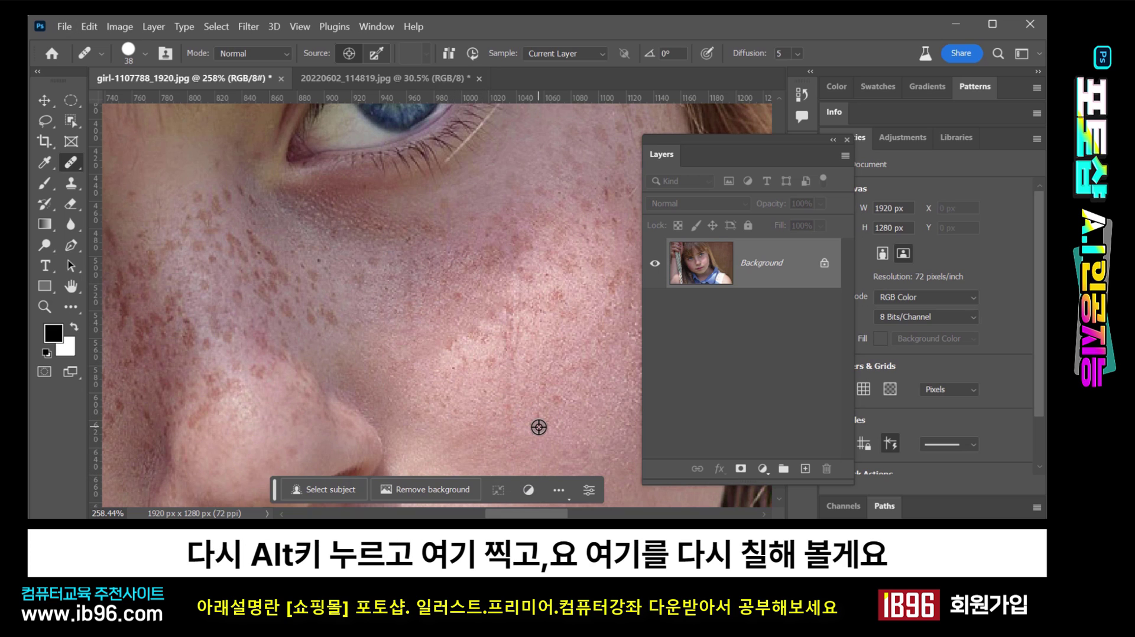
mouse_move(498, 319)
left_mouse_down()
mouse_move(489, 334)
mouse_move(468, 329)
mouse_move(451, 360)
mouse_move(514, 315)
mouse_move(486, 334)
mouse_move(493, 347)
left_mouse_up()
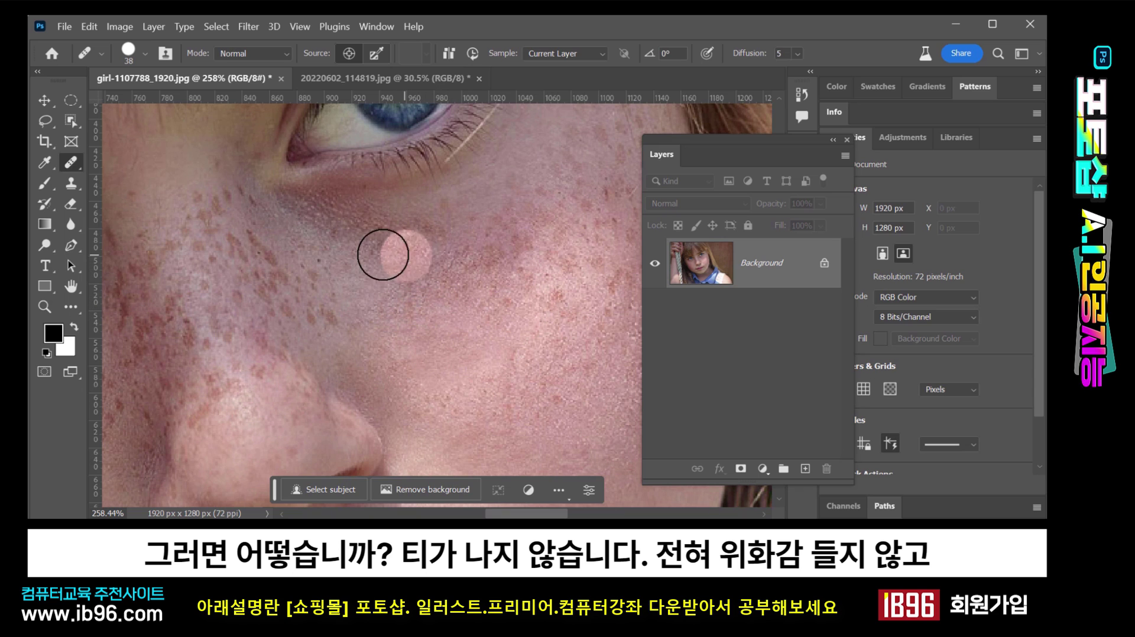
left_click_drag(440, 239, 467, 227)
left_click_drag(530, 349, 441, 371)
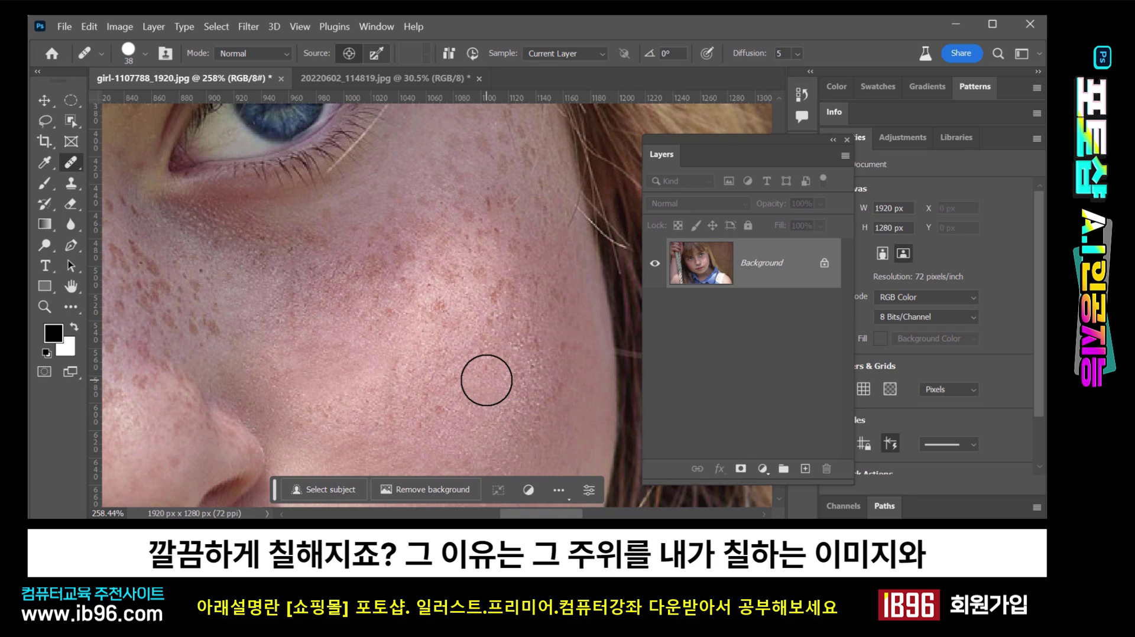
left_click(401, 373)
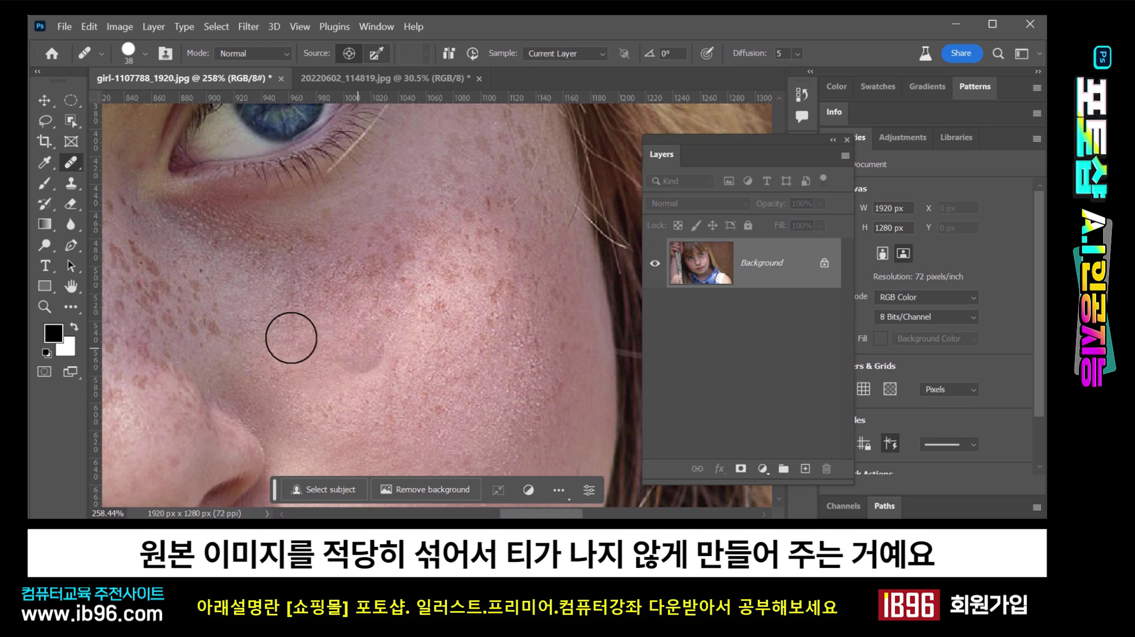
left_click_drag(269, 304, 335, 274)
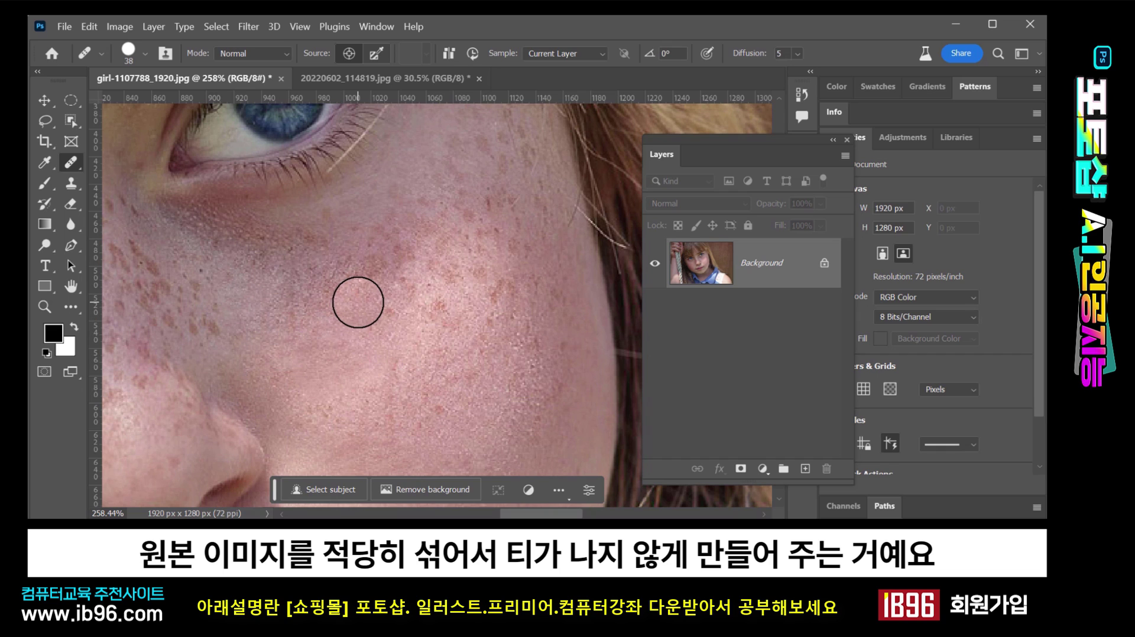
- Revert the portrait to its saved version, discarding the healing painted directly on the Background
right_click(65, 166)
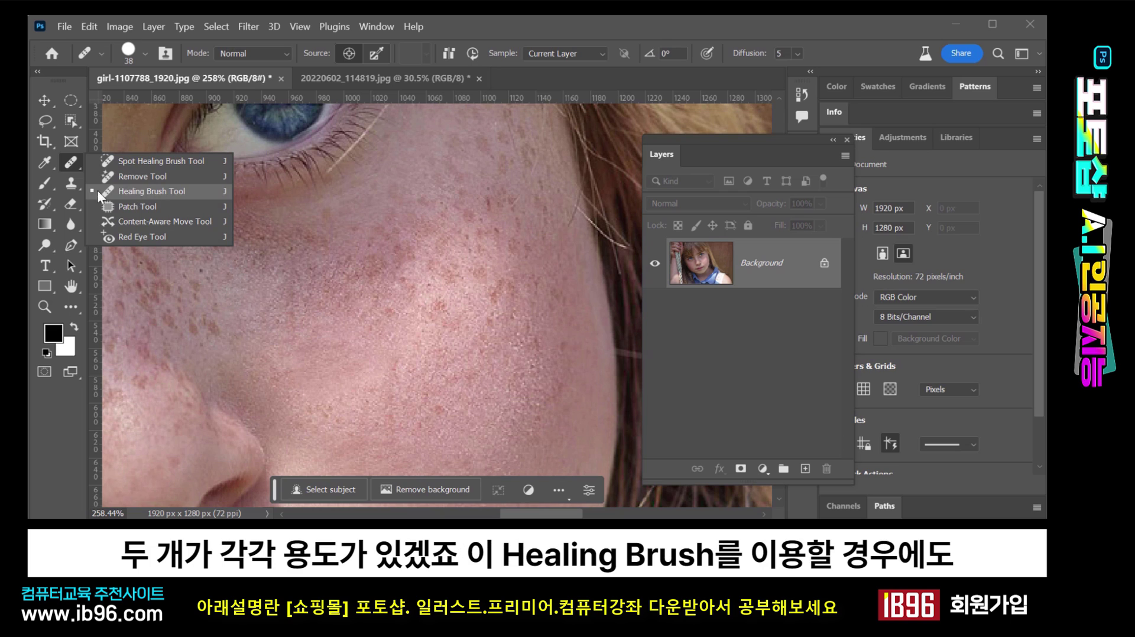
left_click(133, 192)
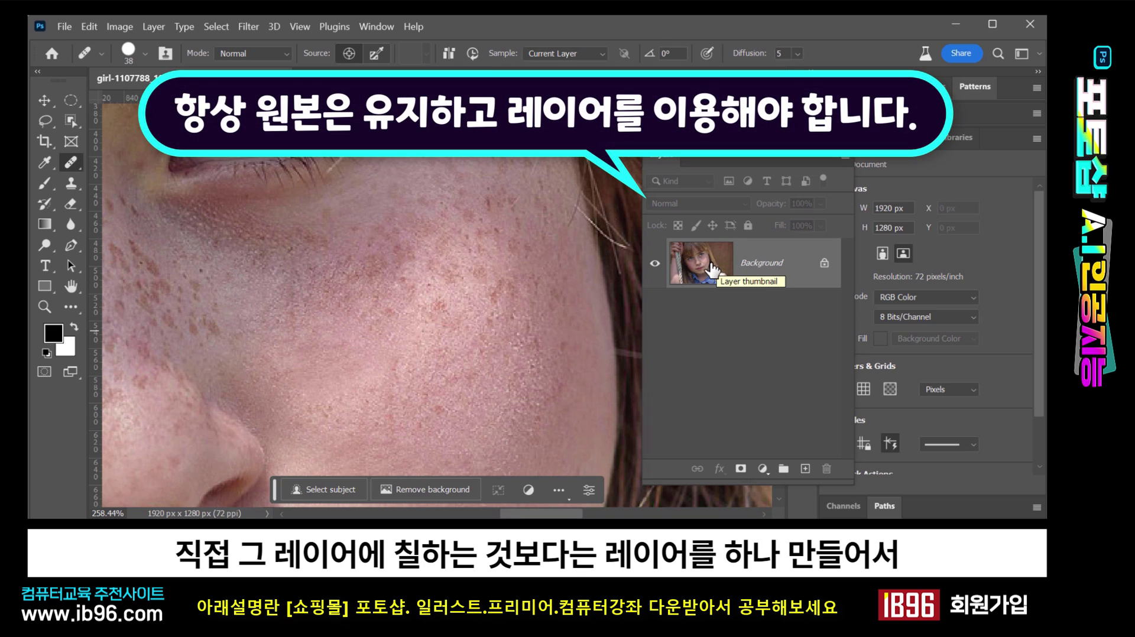
left_click(417, 285)
key("ctrl+z")
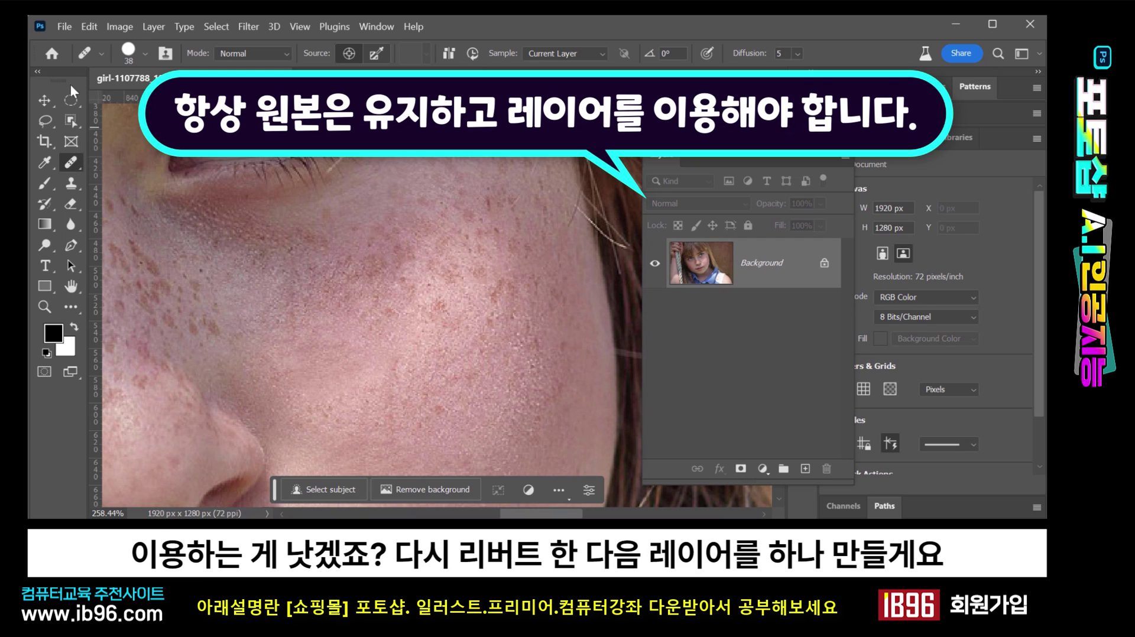
left_click(66, 26)
left_click(104, 234)
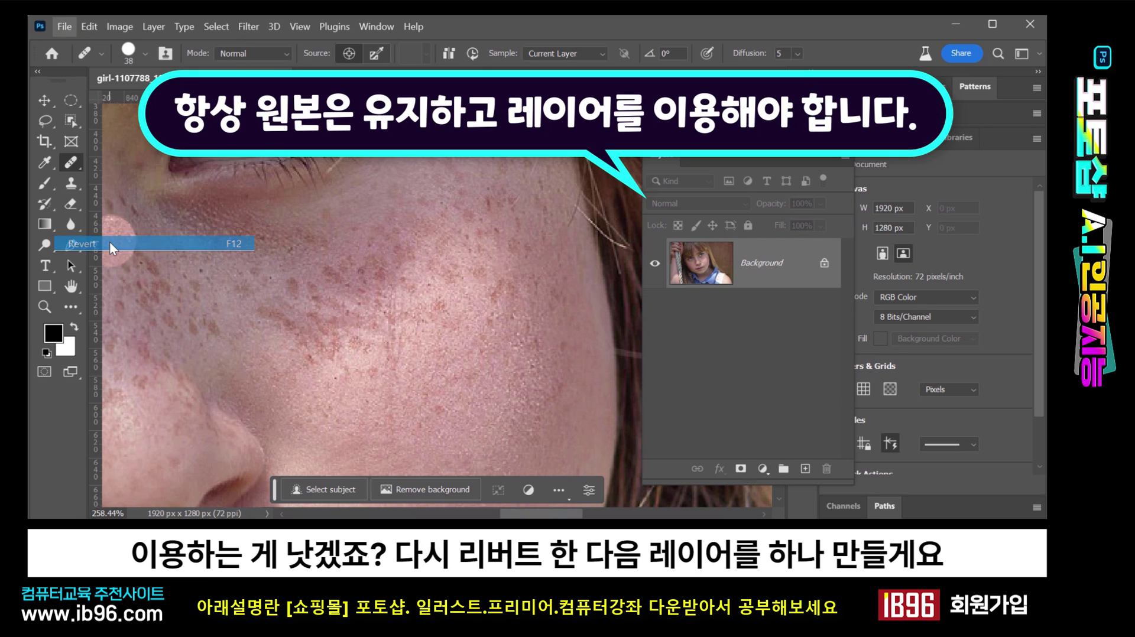
- Add an empty layer above the Background and set the Healing Brush to sample All Layers
left_click(805, 470)
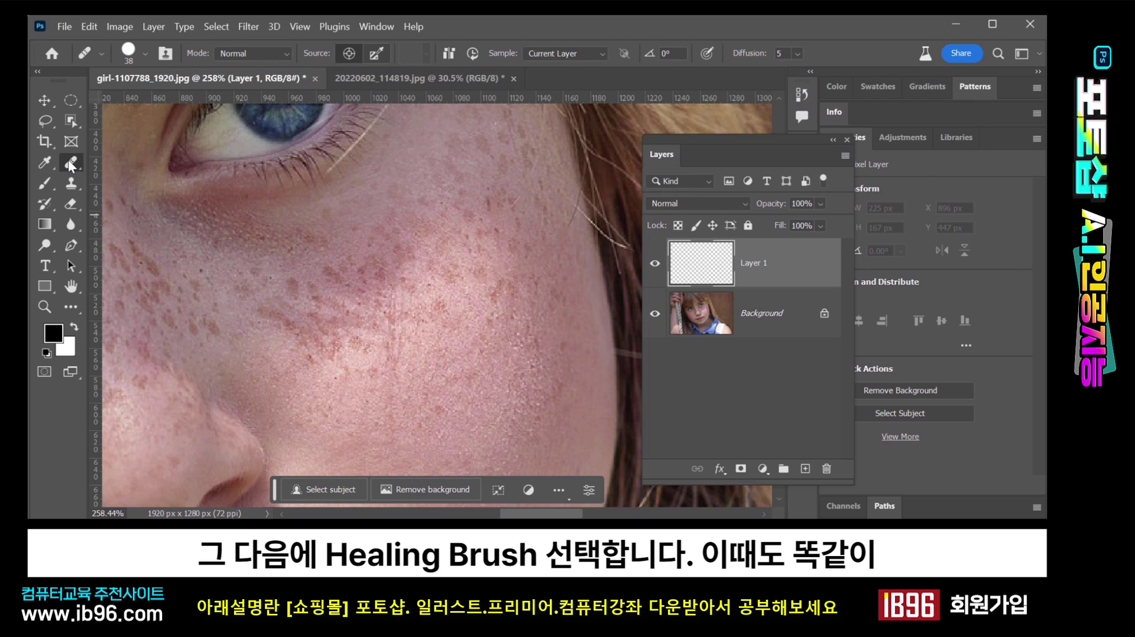
right_click(68, 160)
left_click(133, 195)
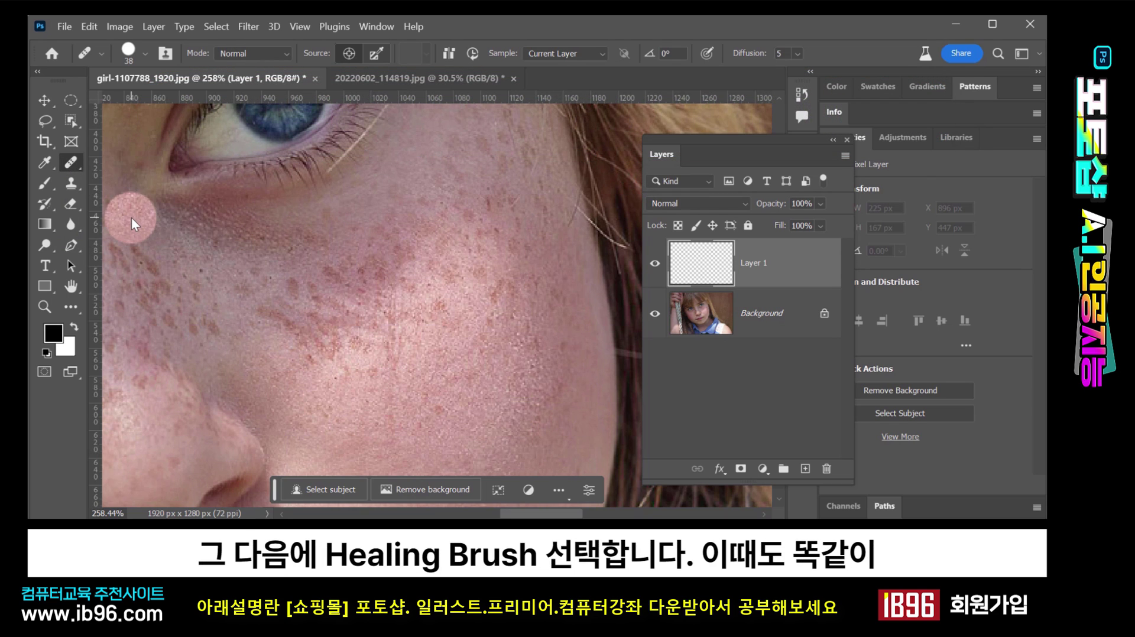
left_click(586, 52)
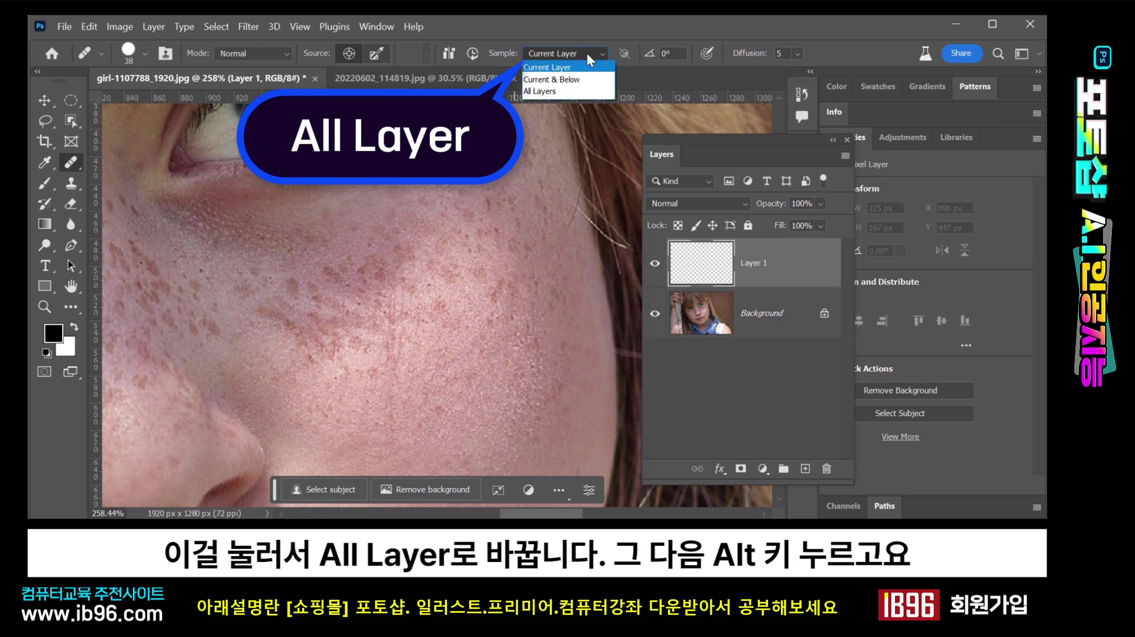
left_click(565, 90)
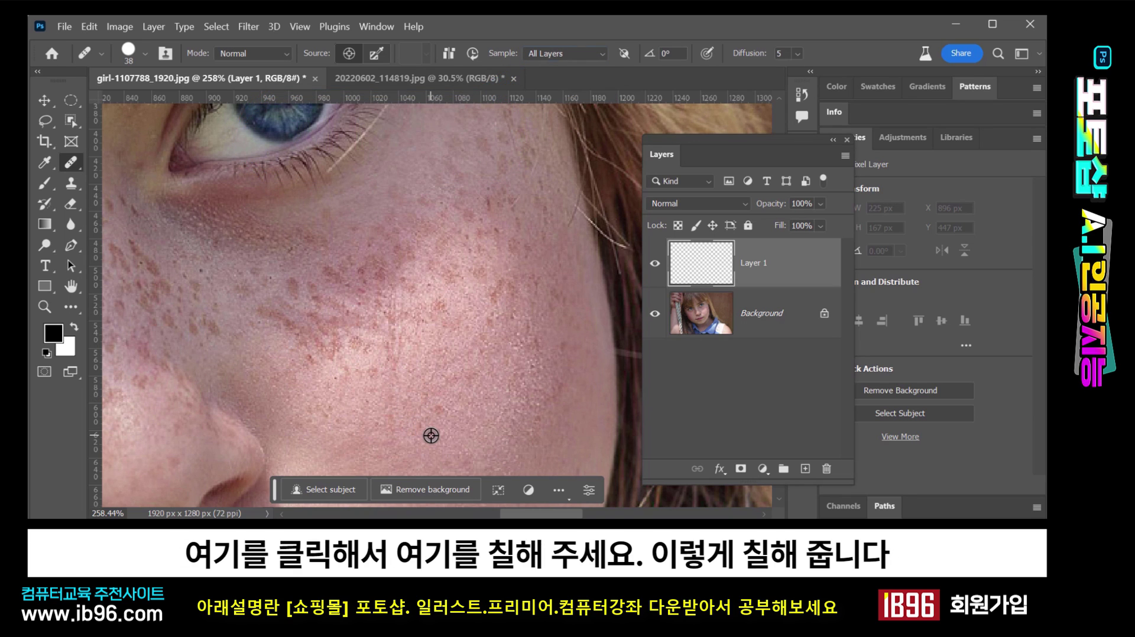
- Heal the freckles below the eye with sampled cheek skin on the new layer, and toggle the layer's visibility to compare
left_click(325, 365, "alt")
mouse_move(352, 383)
left_mouse_down()
mouse_move(338, 370)
mouse_move(402, 352)
mouse_move(404, 339)
mouse_move(344, 354)
mouse_move(337, 307)
mouse_move(418, 307)
mouse_move(414, 285)
mouse_move(332, 296)
mouse_move(420, 269)
mouse_move(337, 268)
mouse_move(285, 305)
left_mouse_up()
left_click(655, 264)
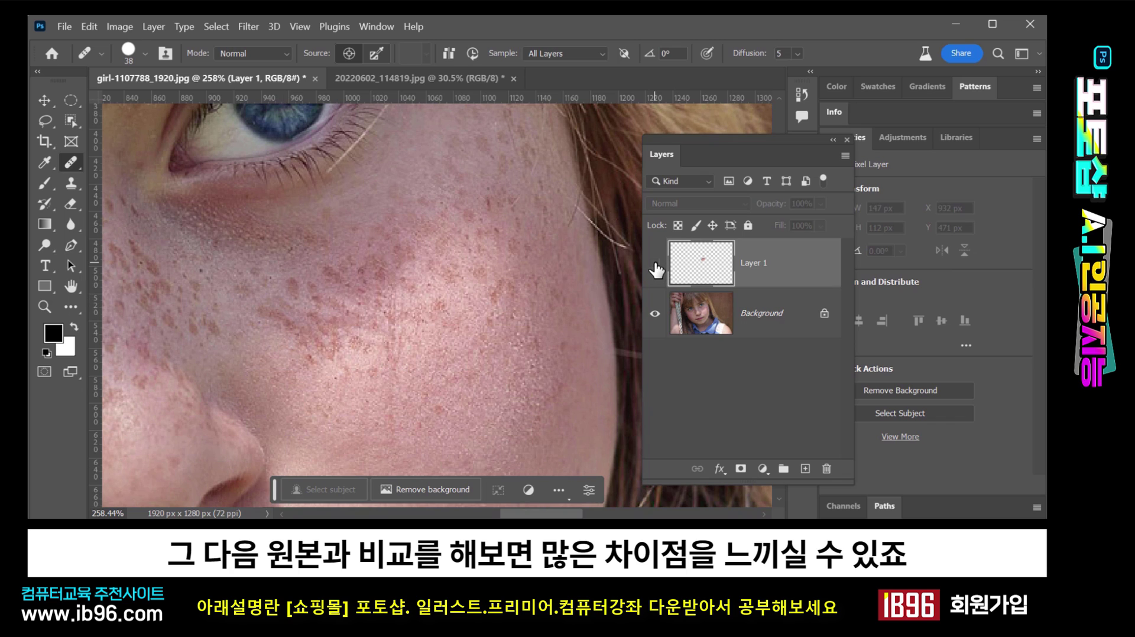
left_click(656, 268)
left_click(656, 266)
left_click(656, 266)
left_click(656, 266)
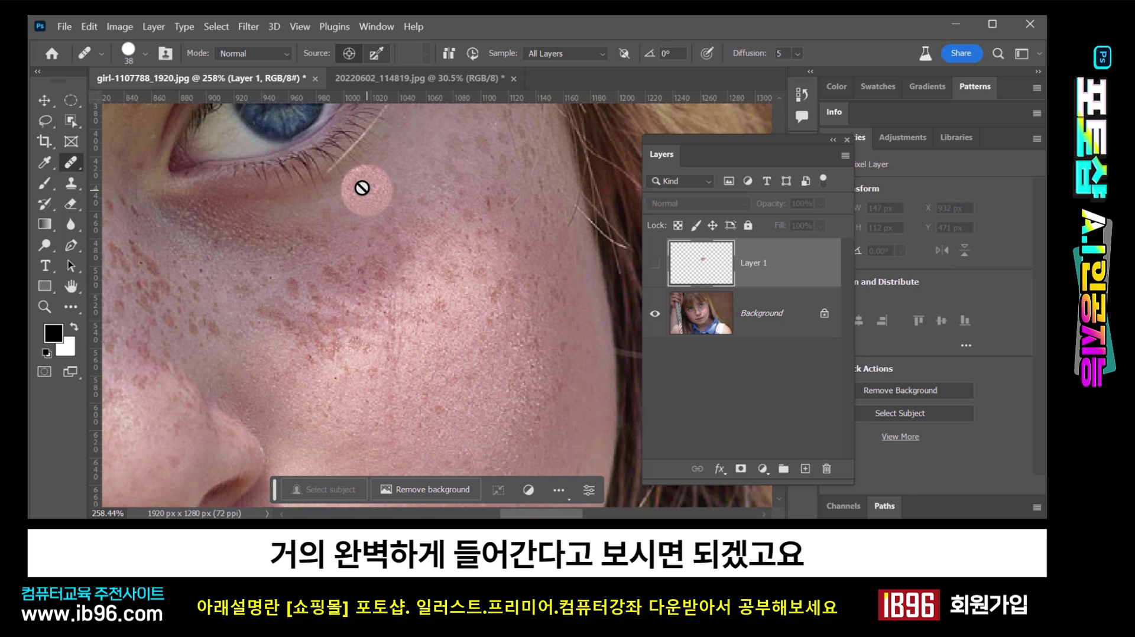
- Reduce the Healing Brush to 25 px, show the retouch layer again and heal the freckles beside the nose from sampled nearby skin
left_click(144, 53)
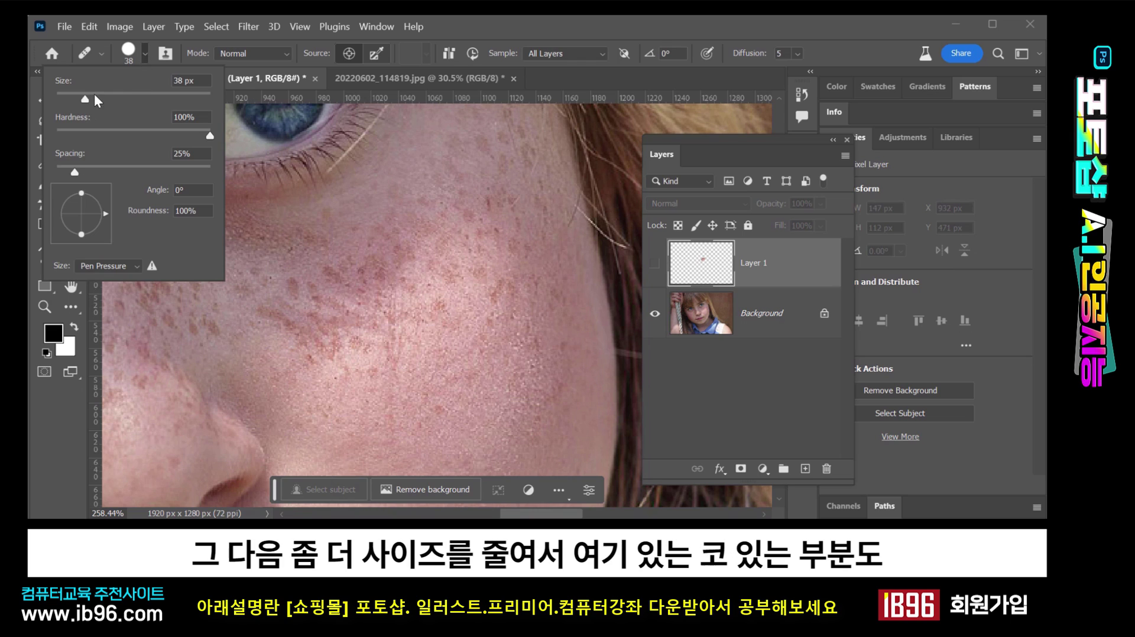
left_click(524, 34)
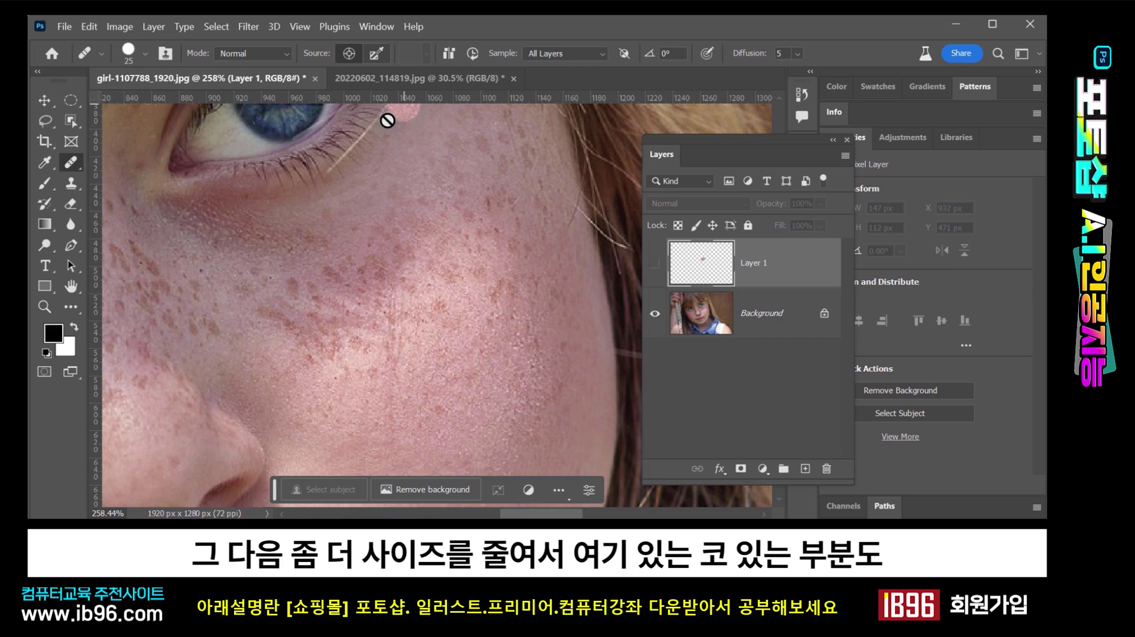
key("ctrl+z")
left_click(214, 373, "alt")
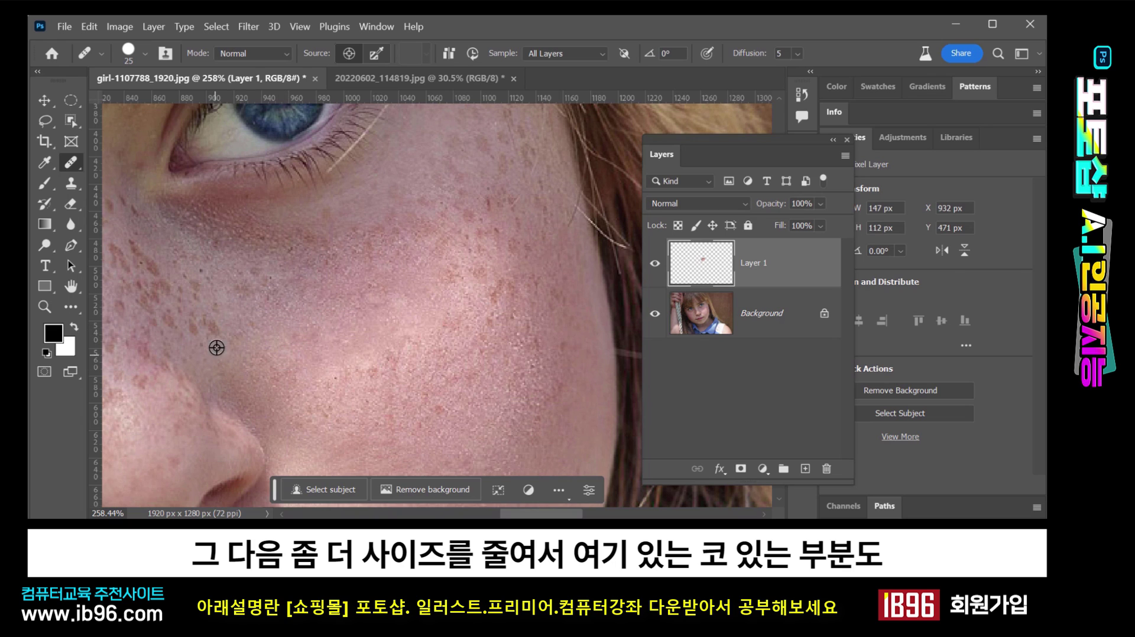
mouse_move(213, 332)
left_mouse_down()
mouse_move(172, 321)
mouse_move(192, 291)
left_mouse_up()
- Heal the freckles on the nose and its bridge with clear skin sampled from the nose tip and upper bridge
left_click_drag(274, 314, 363, 296)
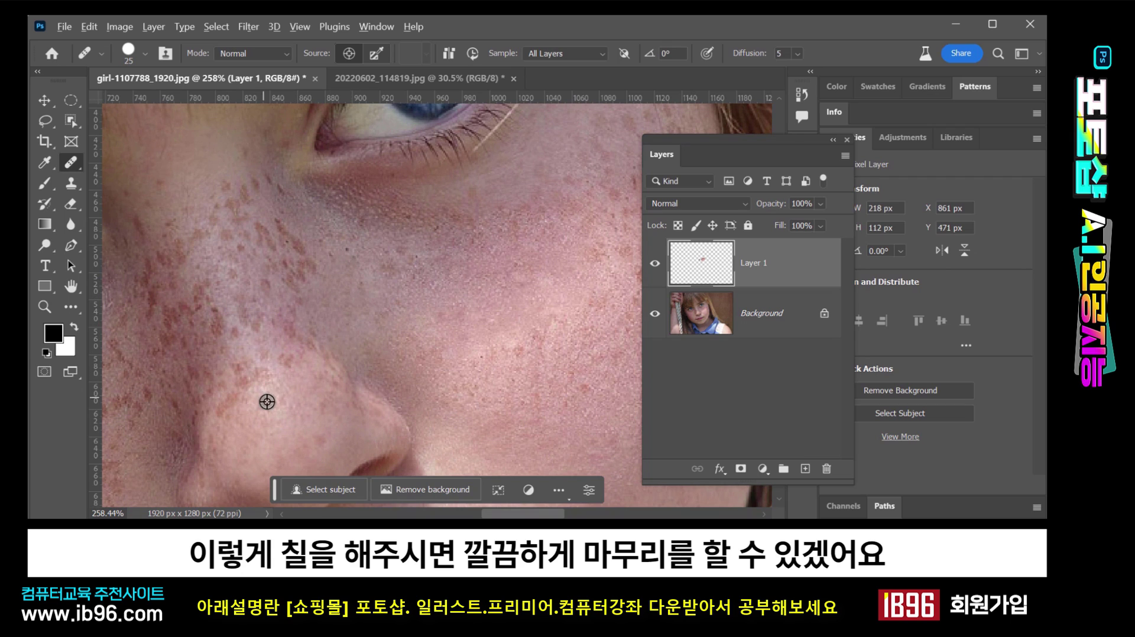
mouse_move(266, 398)
left_mouse_down()
mouse_move(271, 383)
mouse_move(243, 375)
mouse_move(230, 405)
mouse_move(240, 371)
left_mouse_up()
left_click(235, 394, "alt")
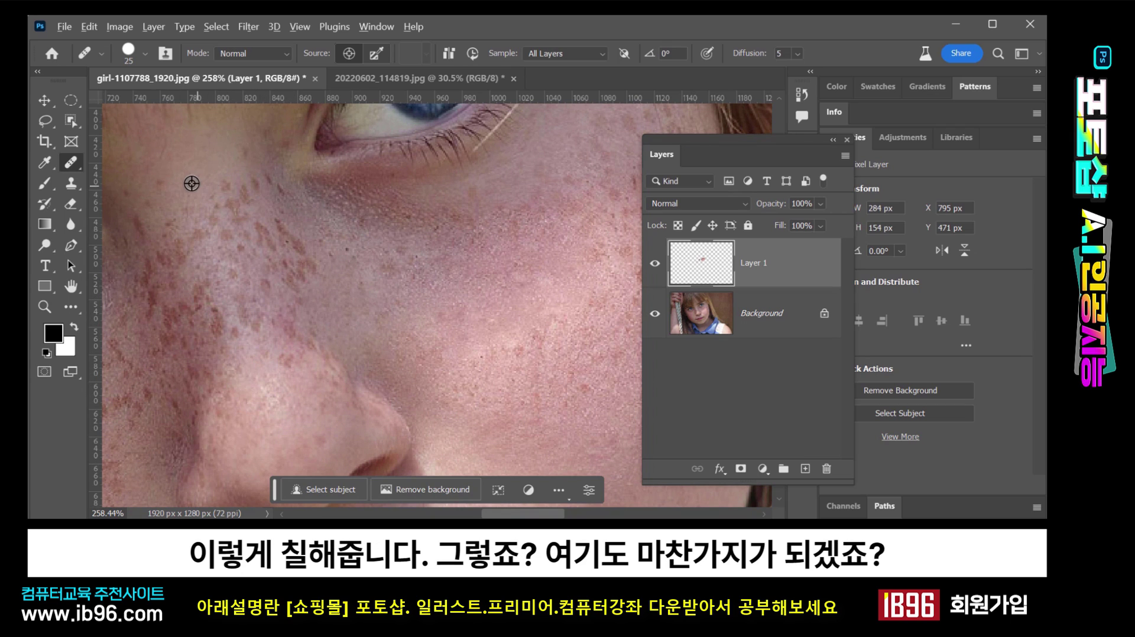
left_click(188, 162, "alt")
mouse_move(221, 185)
left_mouse_down()
mouse_move(208, 214)
mouse_move(241, 188)
mouse_move(237, 225)
left_mouse_up()
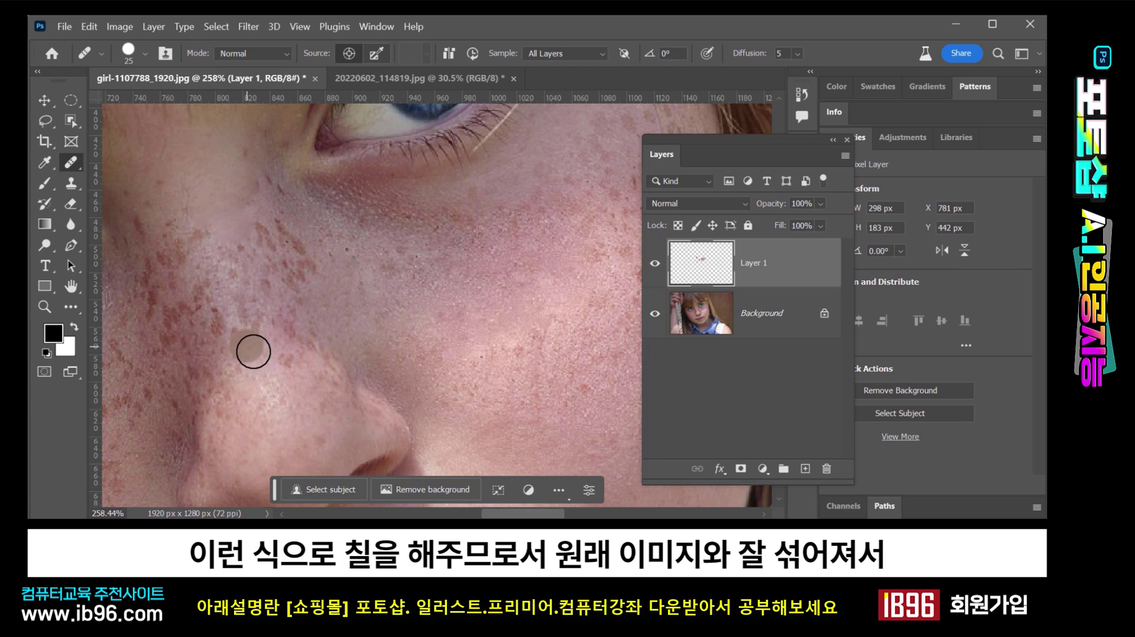
left_click(184, 239, "alt")
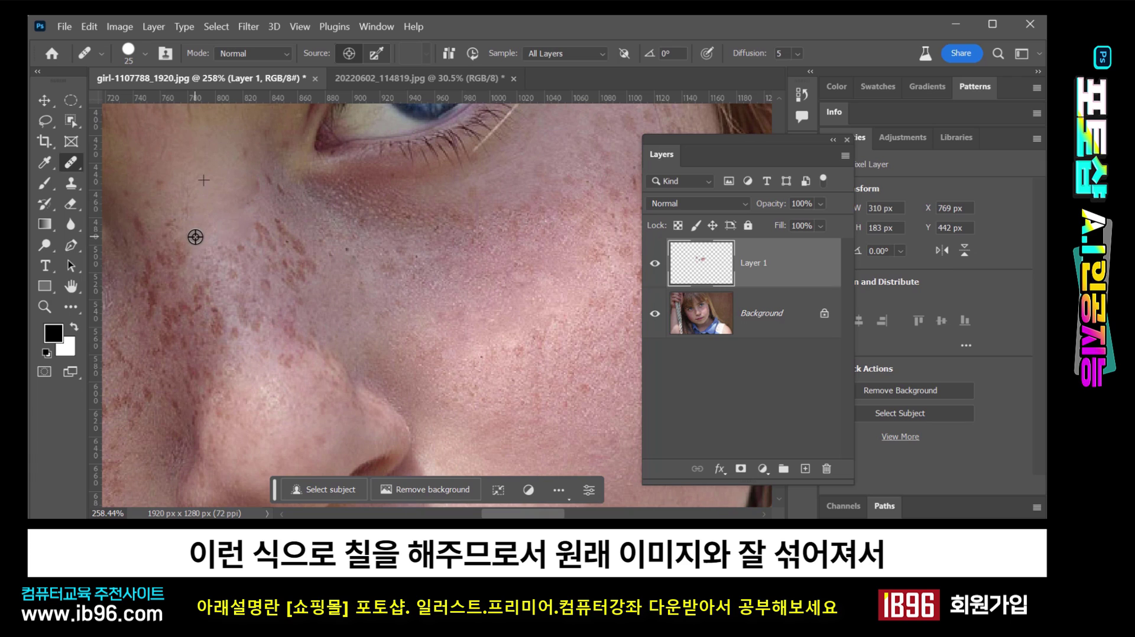
left_click(164, 188)
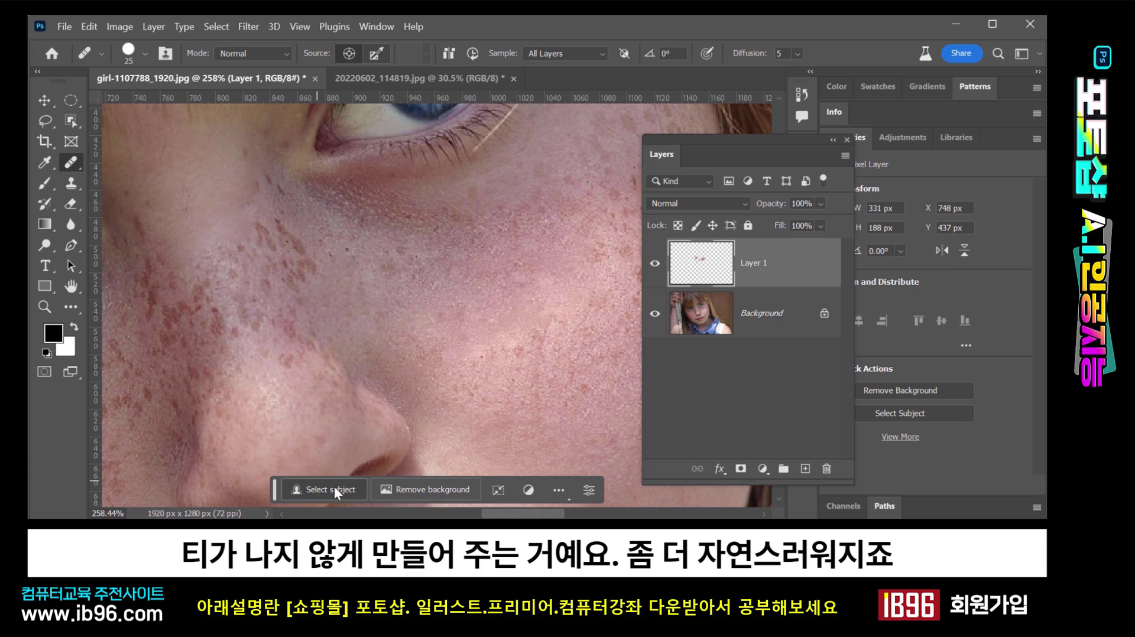
left_click(198, 173, "alt")
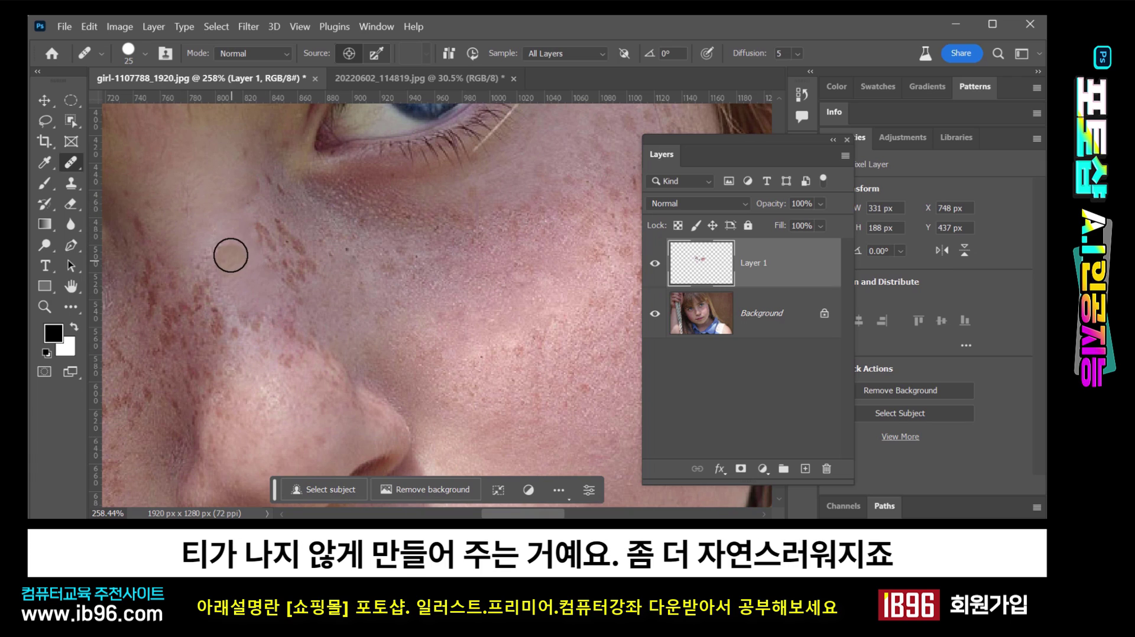
left_click_drag(223, 304, 226, 317)
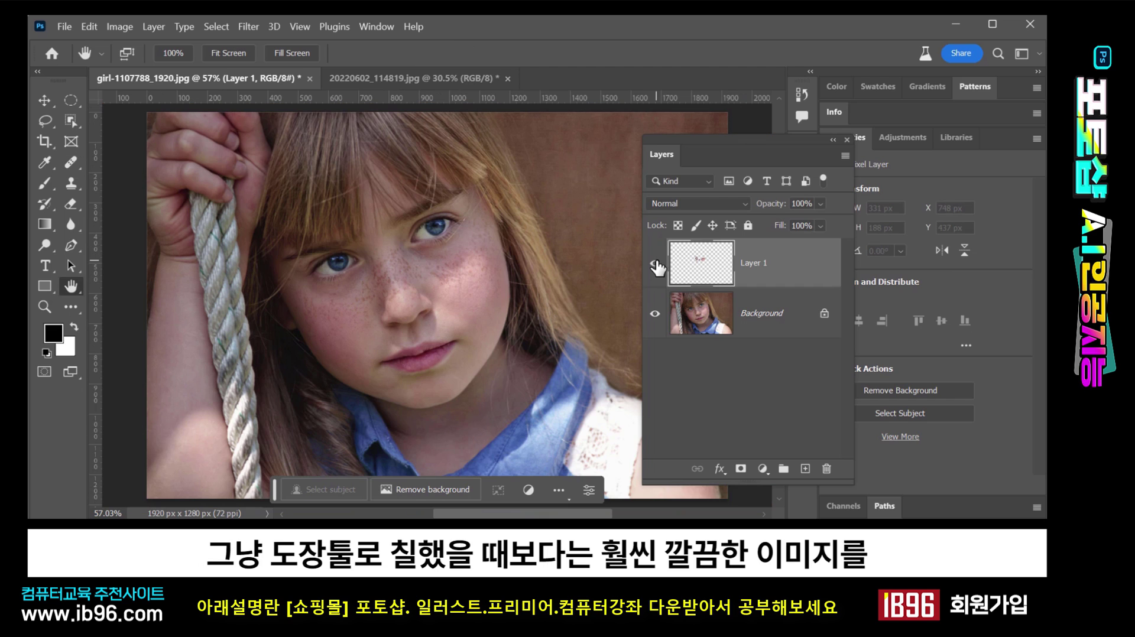
- Toggle the healed layer's visibility in the full portrait view to compare the retouched face with the original
left_click(654, 263)
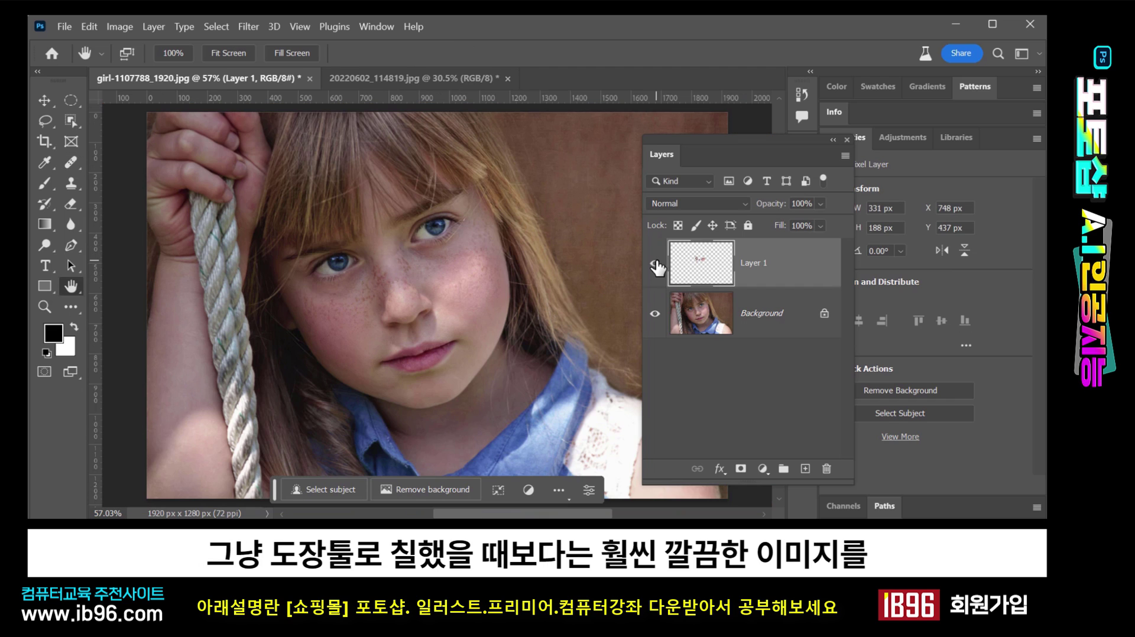
left_click(656, 264)
left_click(655, 265)
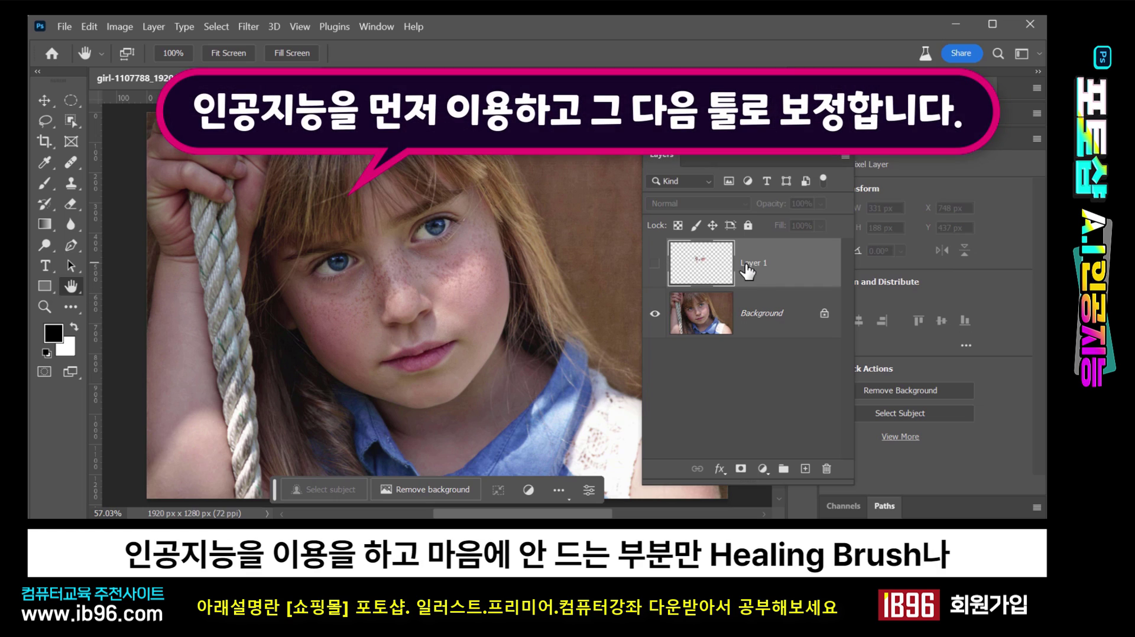
- Delete the retouch layer and fill a lassoed area of the freckled cheek using Generative Fill with an empty prompt
left_click_drag(685, 266, 826, 469)
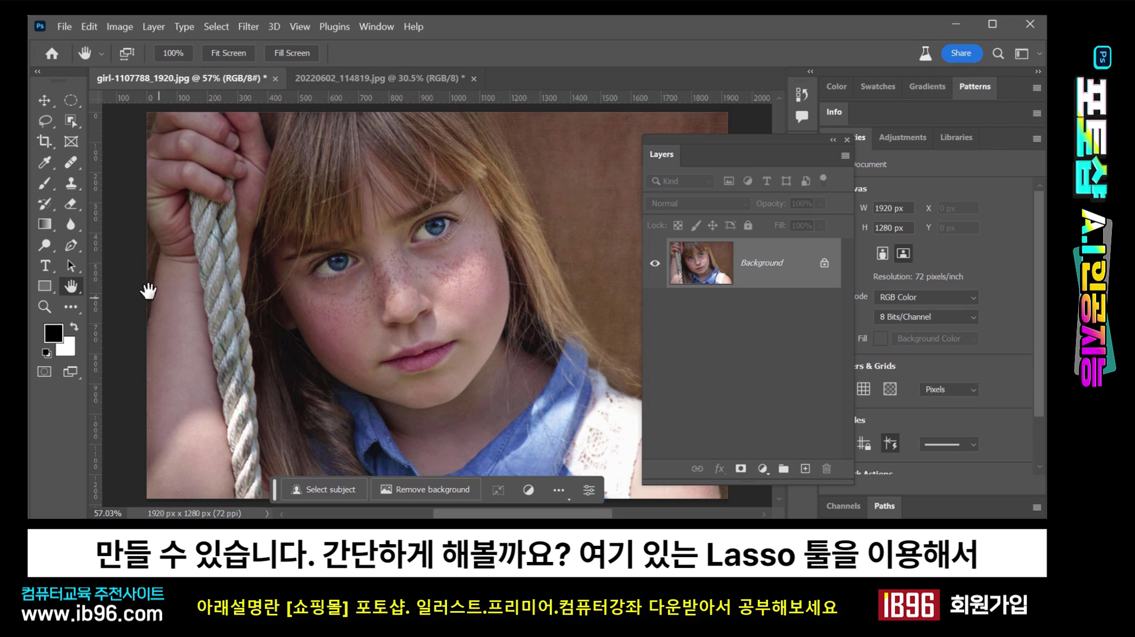
left_click(46, 121)
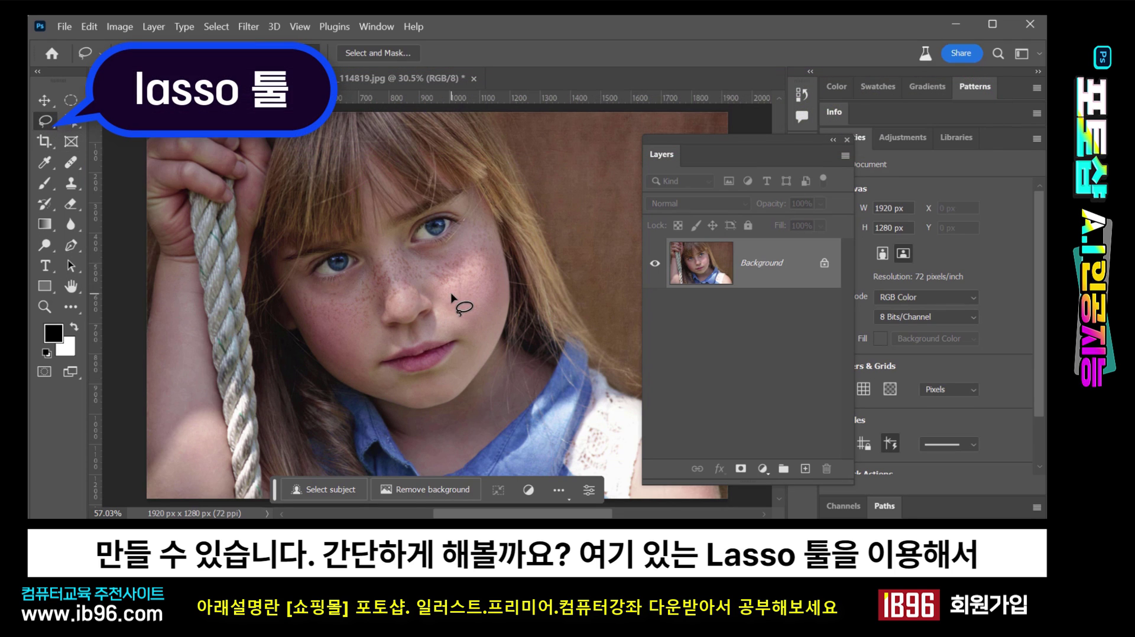
left_click_drag(451, 294, 423, 260)
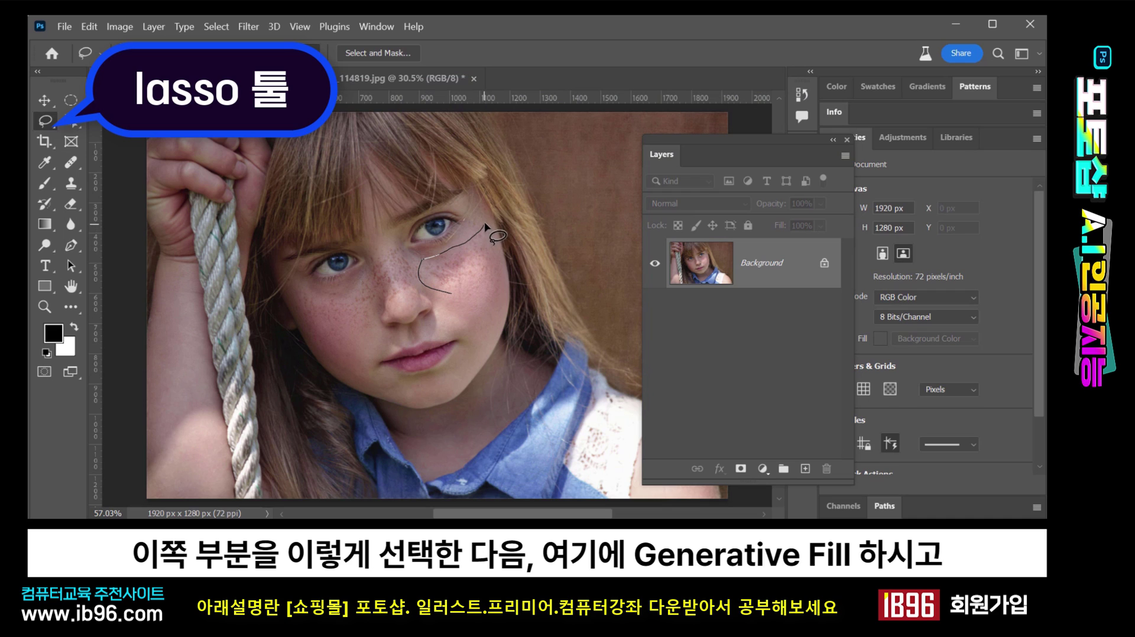
left_click_drag(465, 306, 452, 294)
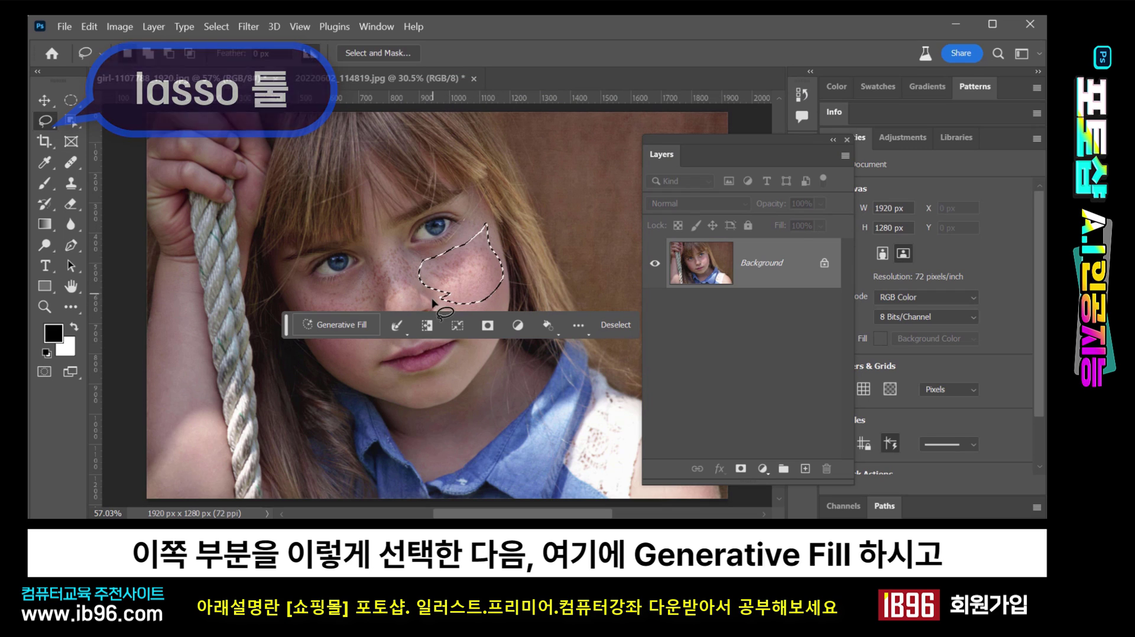
left_click(332, 327)
left_click(541, 326)
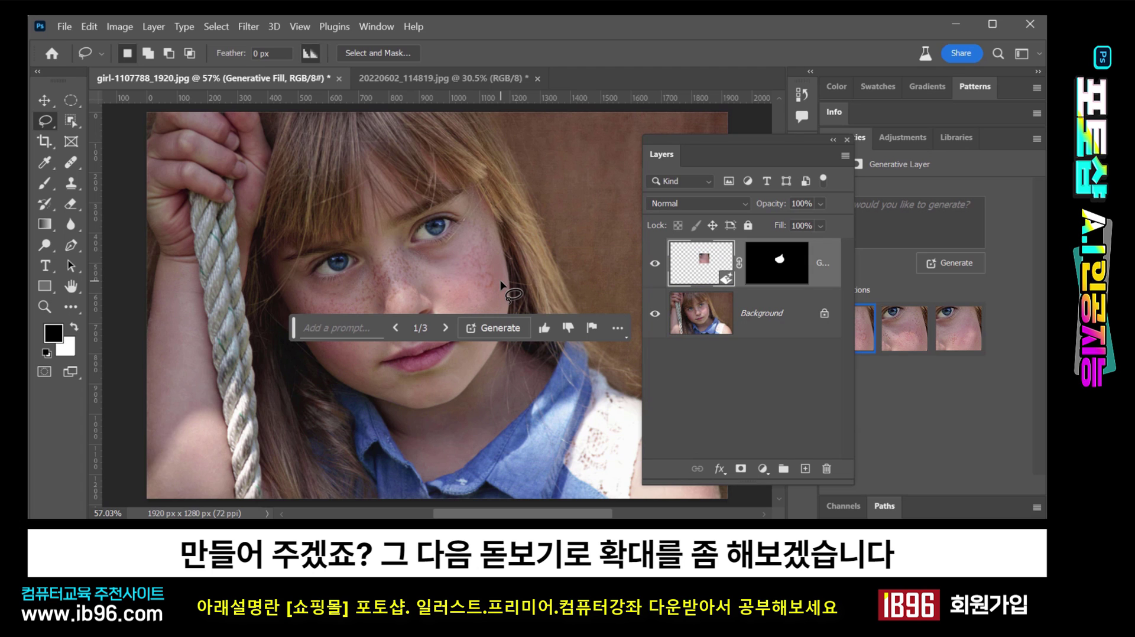
- Get the Healing Brush ready for close-up work on the cheek and add a new empty layer above the generative layer
left_click(45, 306)
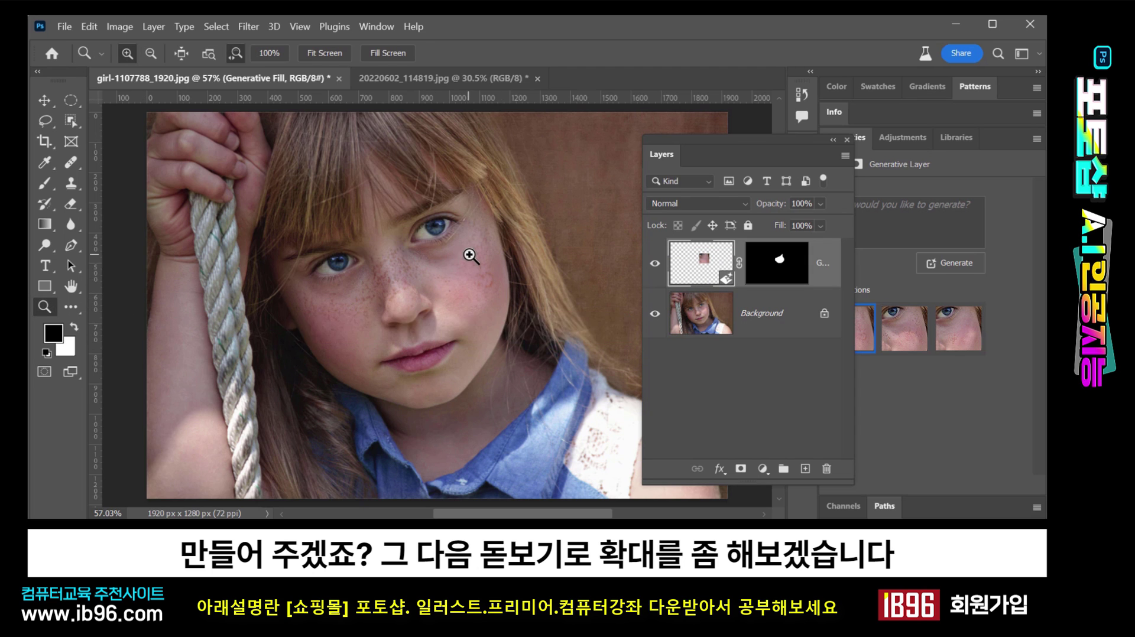
left_click_drag(471, 255, 515, 294)
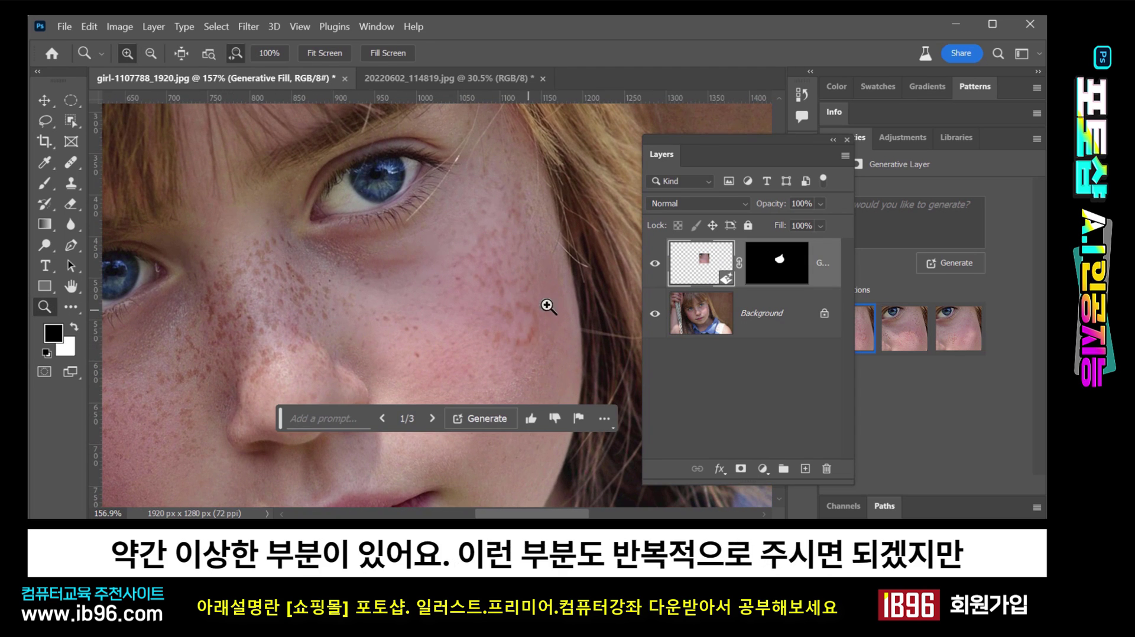
left_click_drag(281, 420, 276, 478)
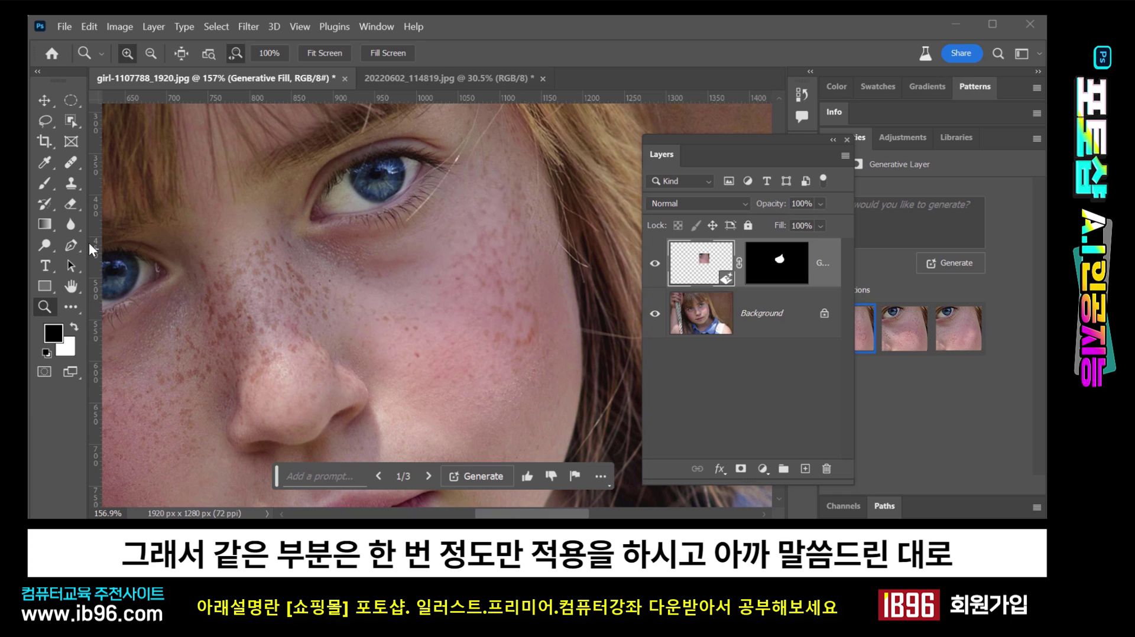
right_click(68, 205)
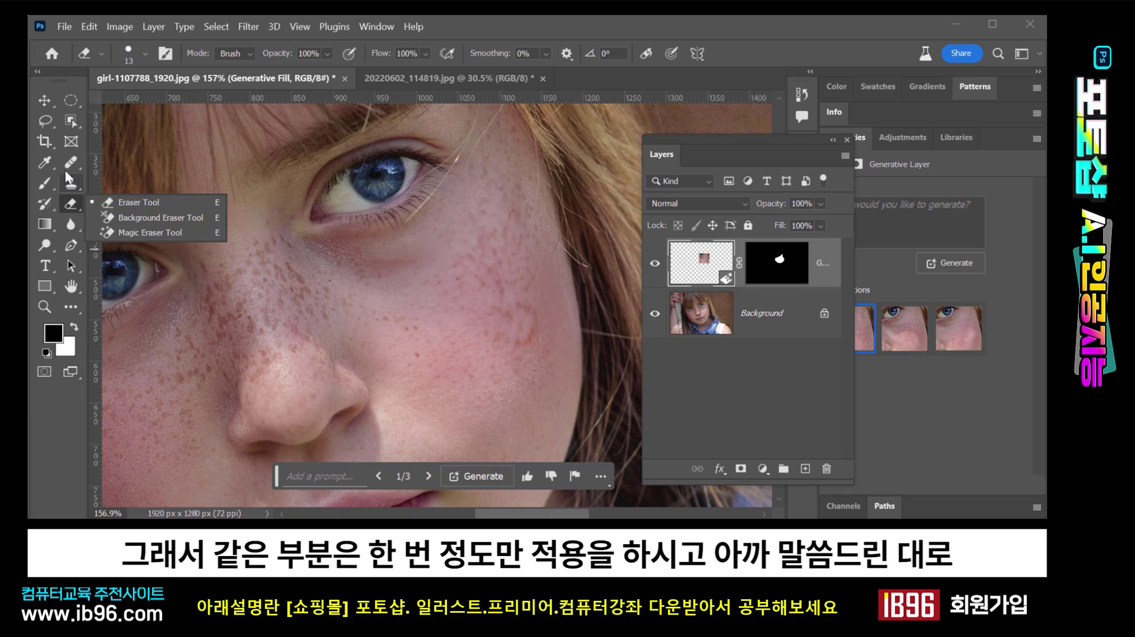
right_click(65, 162)
left_click(148, 195)
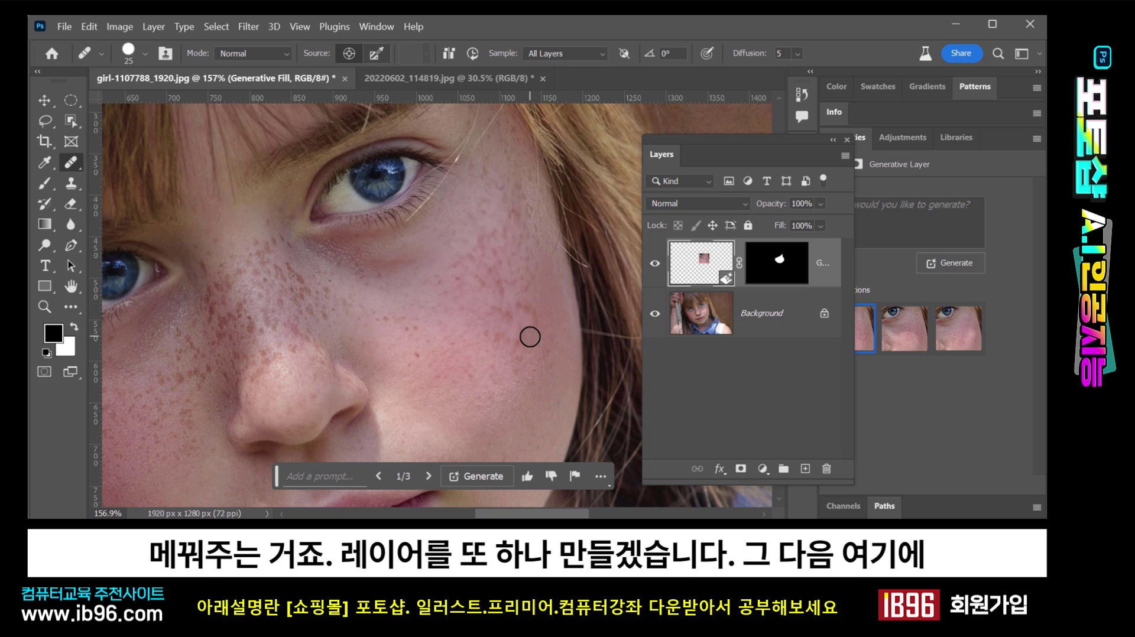
left_click(806, 470)
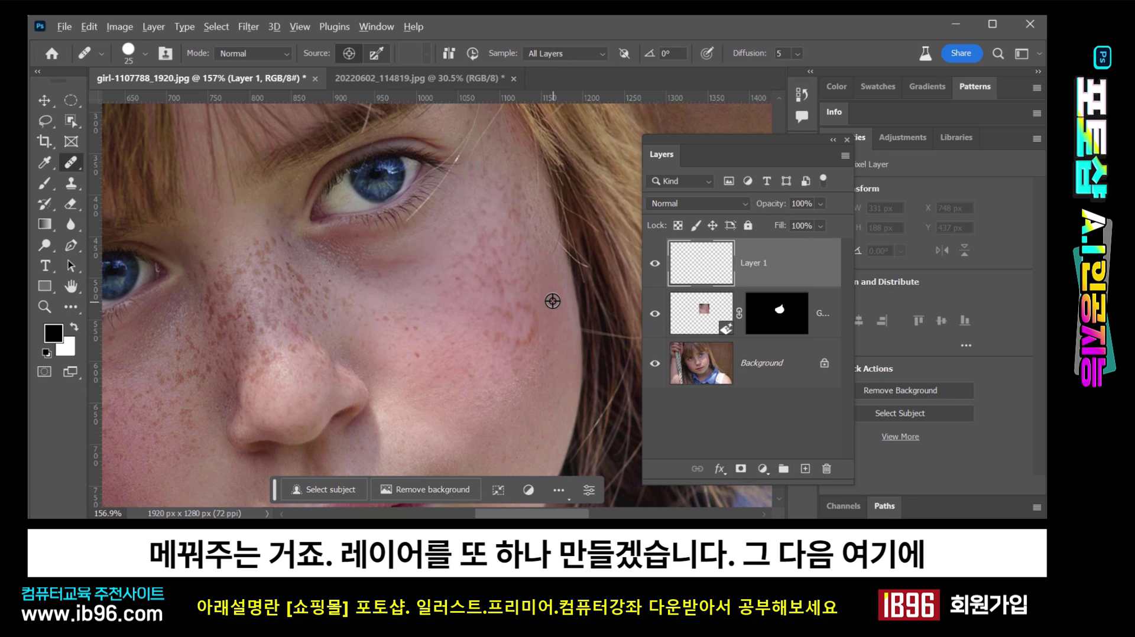
- Heal the remaining blotches on the generated cheek with clear skin sampled nearby, painting on the new layer
left_click(537, 321)
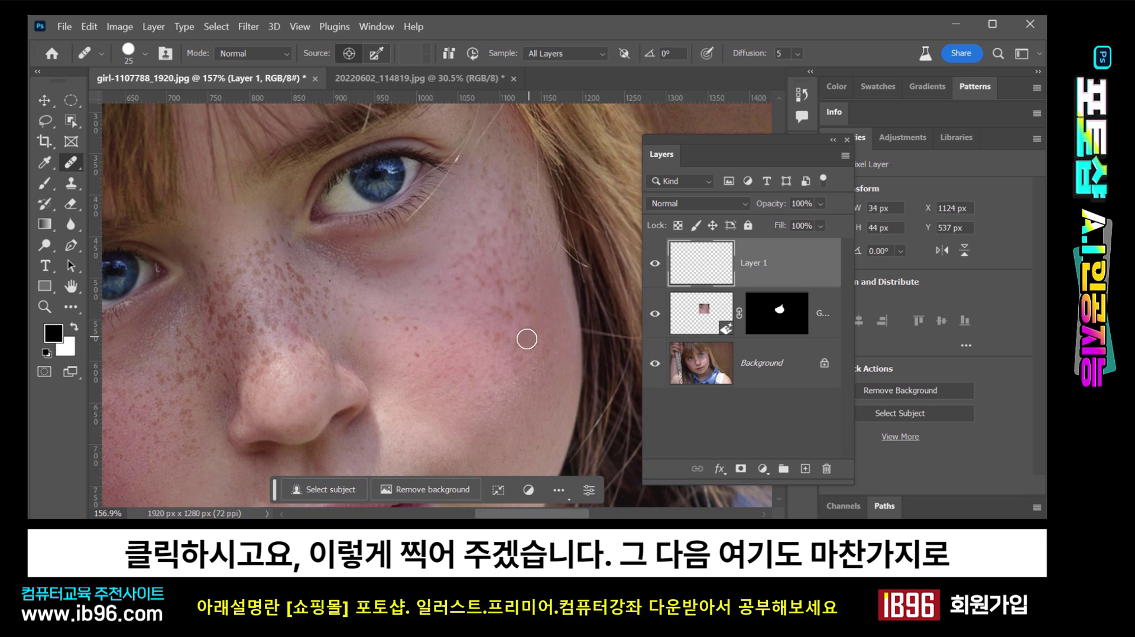
left_click(529, 306)
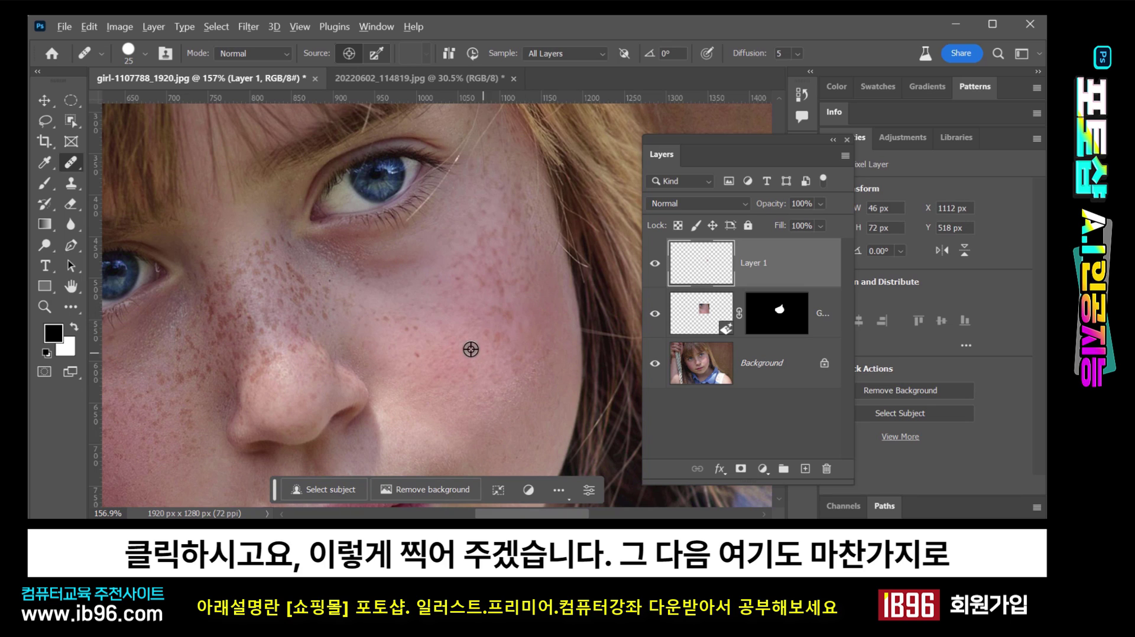
left_click(451, 327, "alt")
left_click(493, 311)
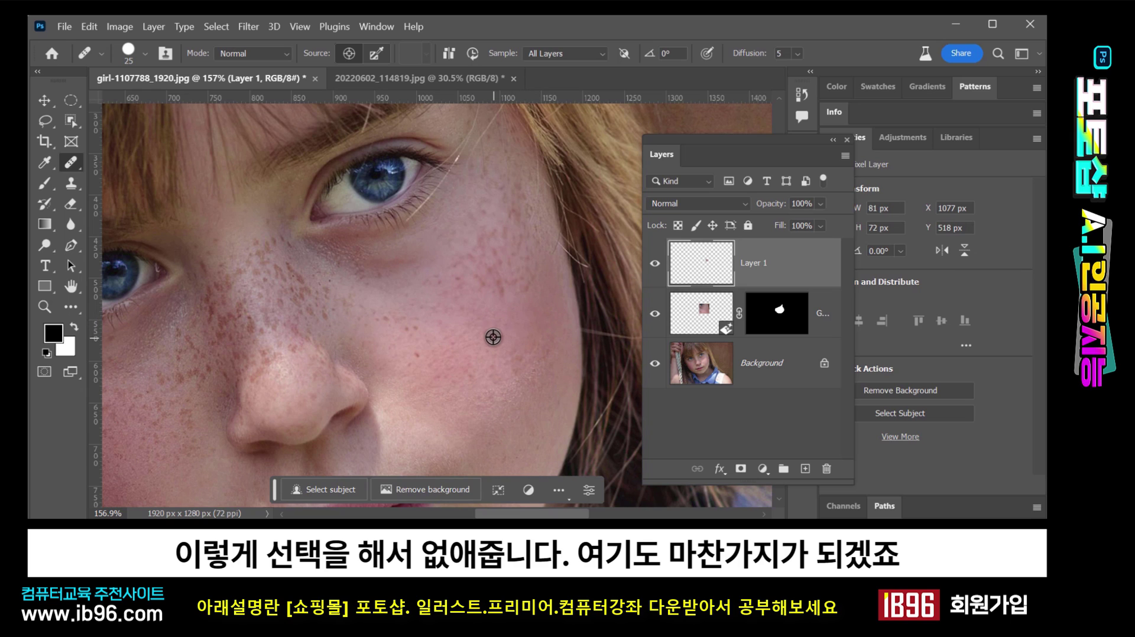
left_click(515, 356)
left_click(520, 276)
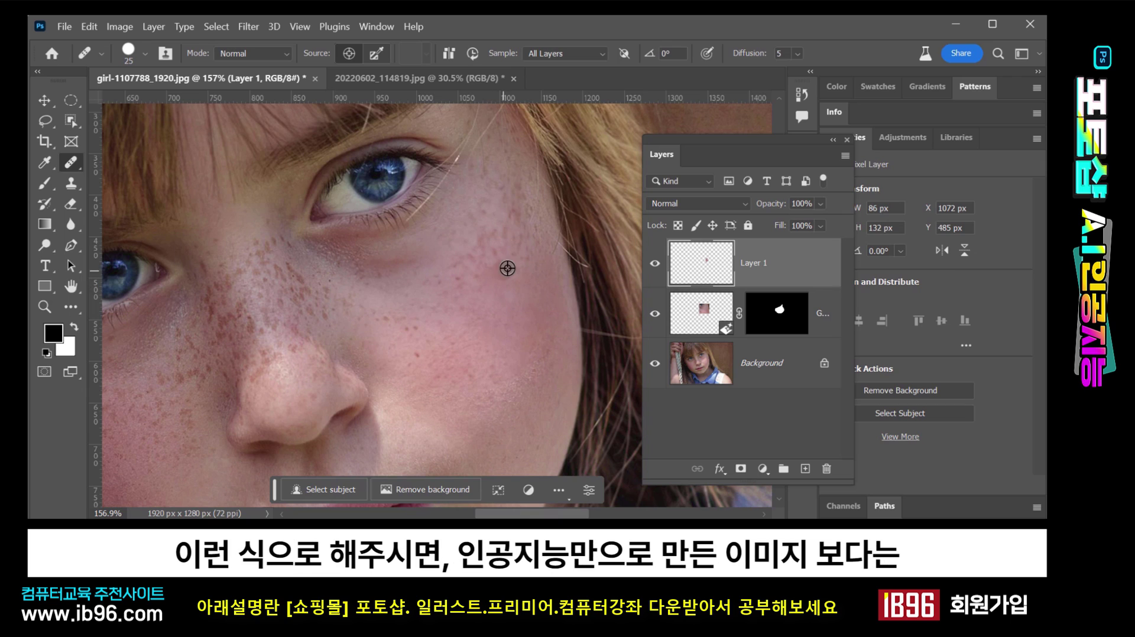
mouse_move(507, 260)
left_mouse_down()
mouse_move(481, 266)
mouse_move(469, 296)
left_mouse_up()
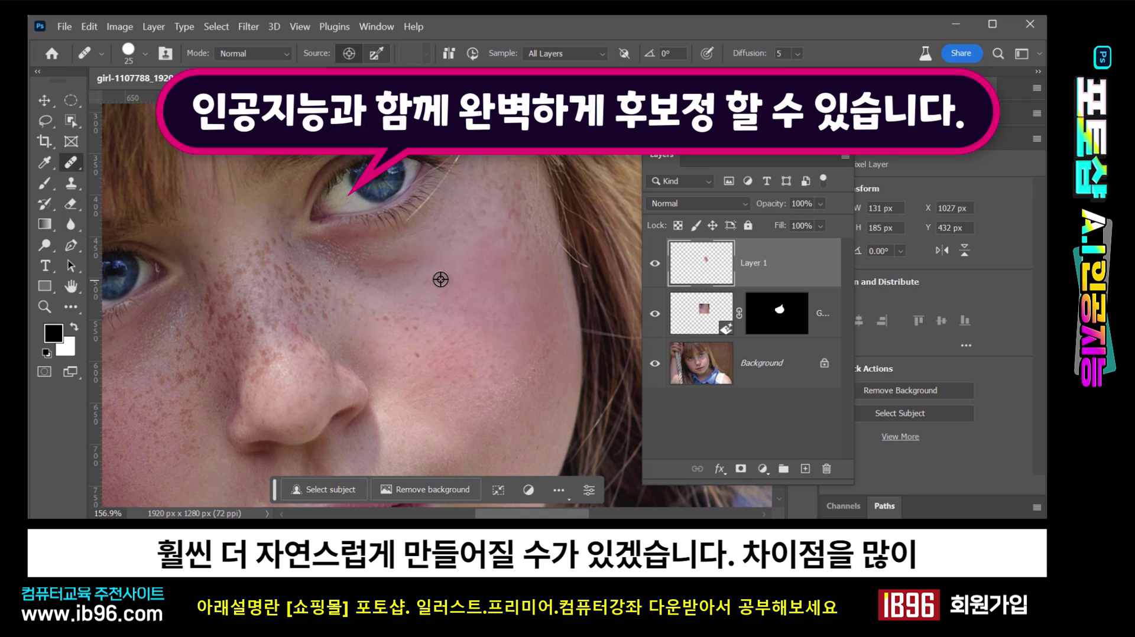
- Toggle the visibility of the healing and generative layers to compare the retouched cheek with the original in the full portrait view
left_click_drag(656, 266, 655, 314)
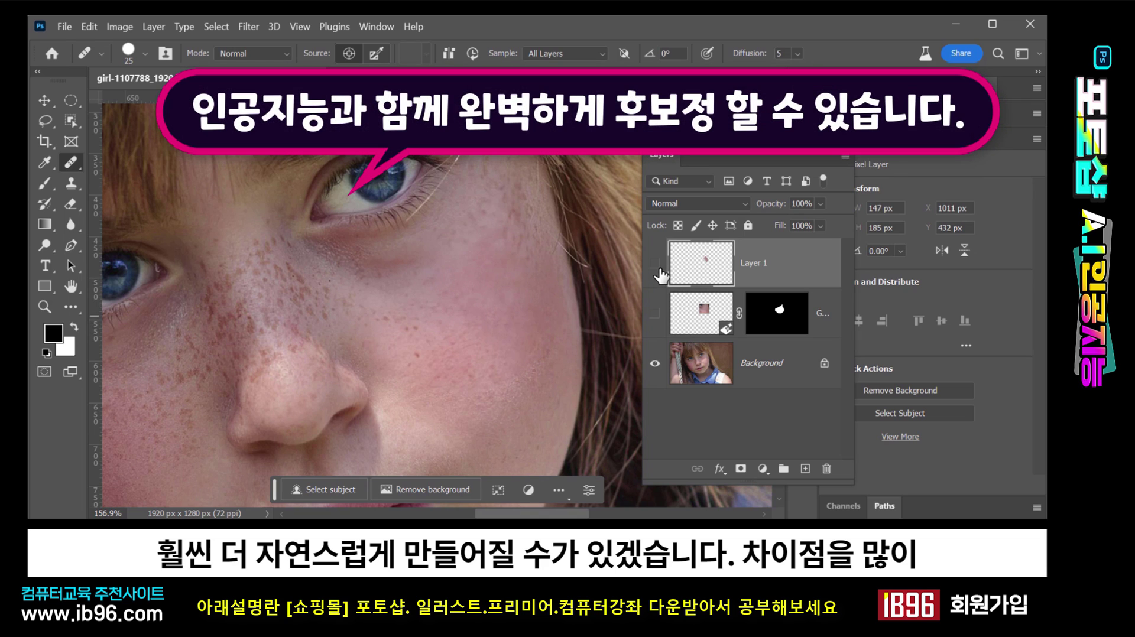
double_click(71, 288)
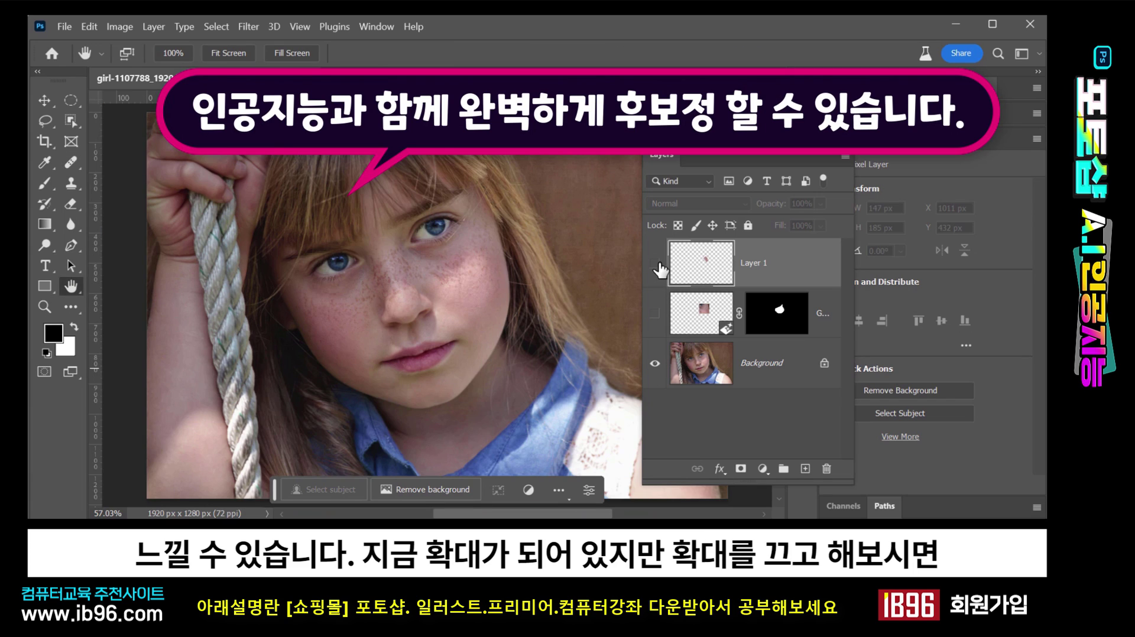
mouse_move(657, 266)
left_mouse_down()
mouse_move(654, 322)
mouse_move(653, 264)
left_mouse_up()
left_click_drag(653, 264, 653, 317)
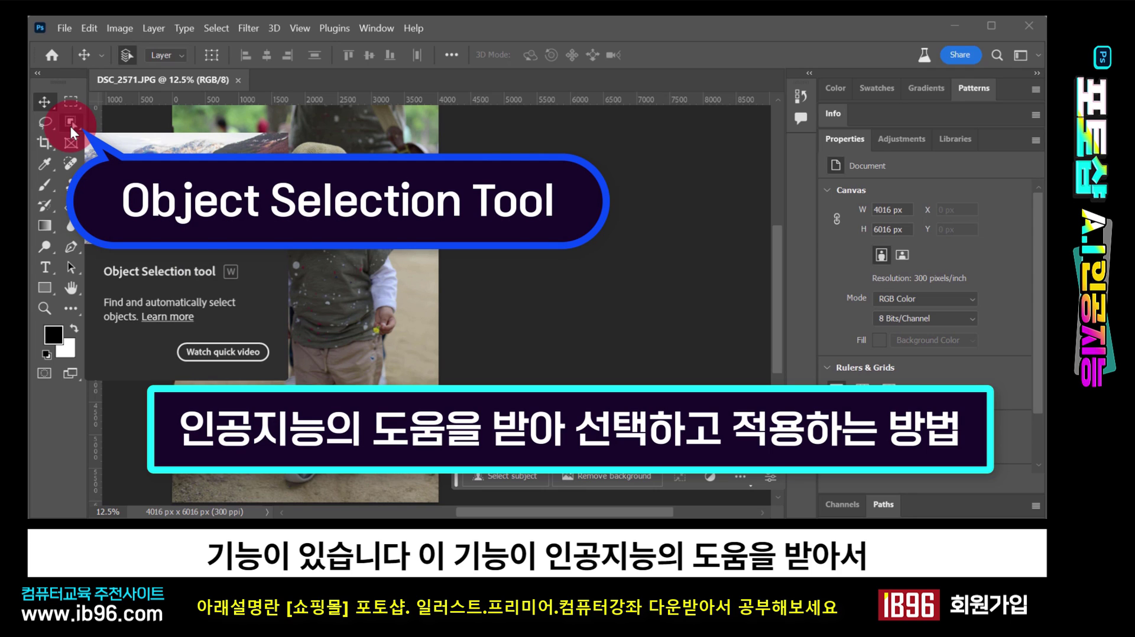
- Select the child's body with the Object Selection tool and add the straw hat to the selection
left_click(70, 126)
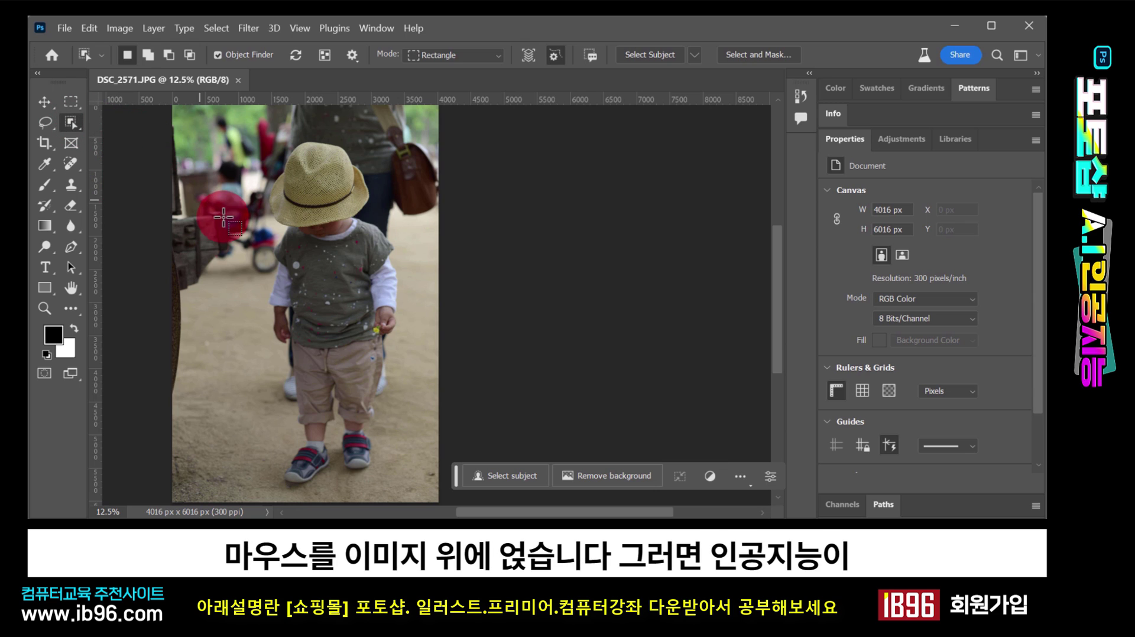
mouse_move(242, 266)
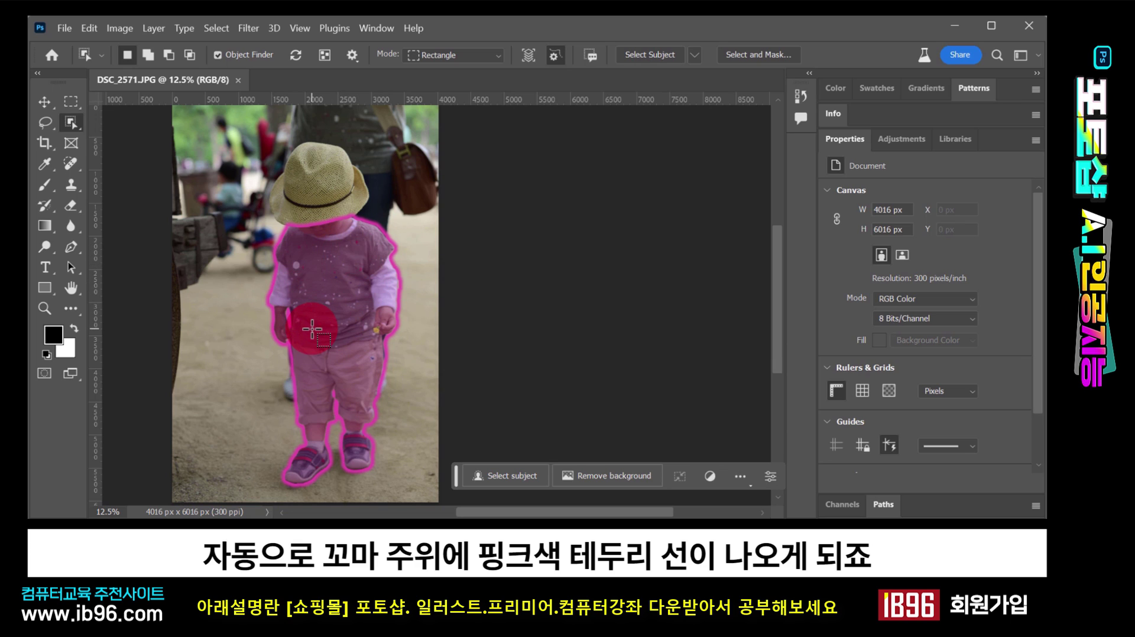
left_click(332, 272)
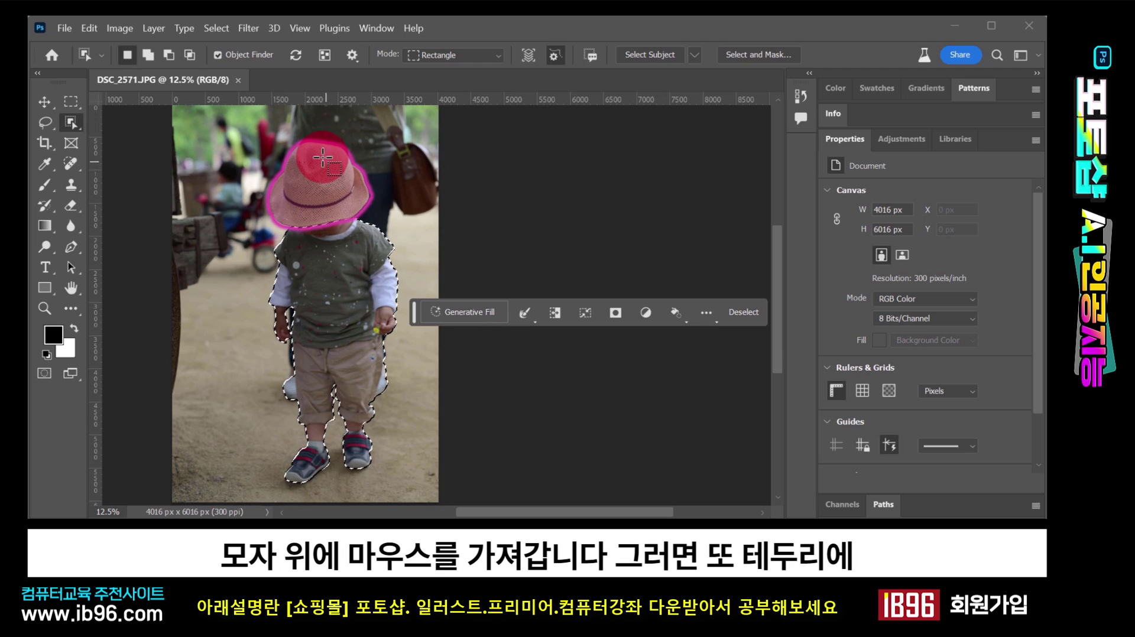
key("shift")
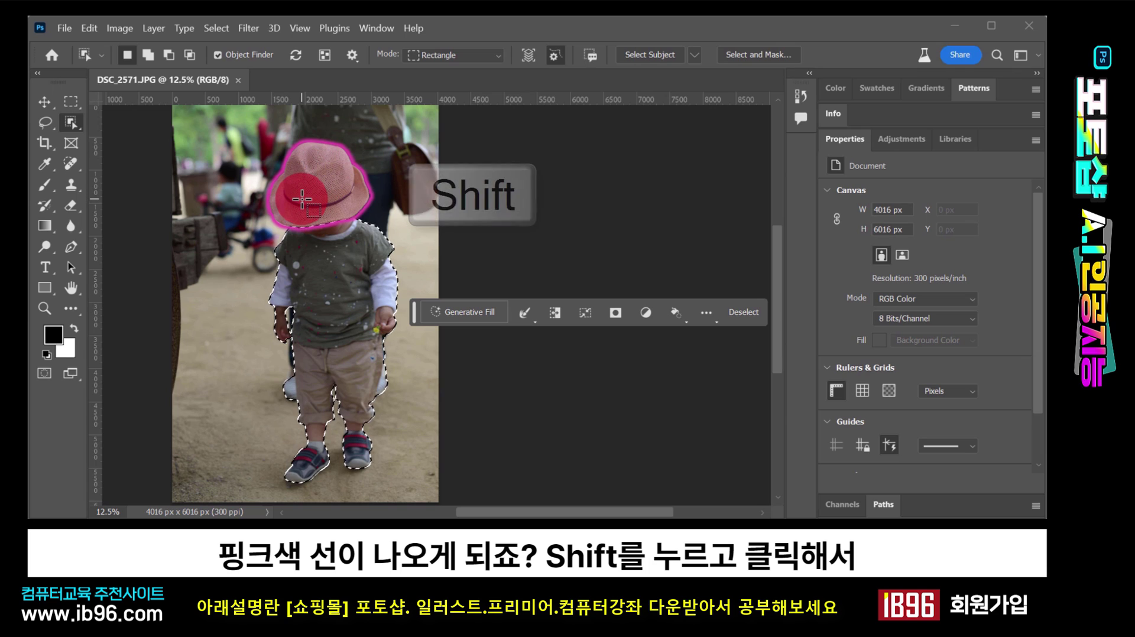
left_click(304, 202, "shift")
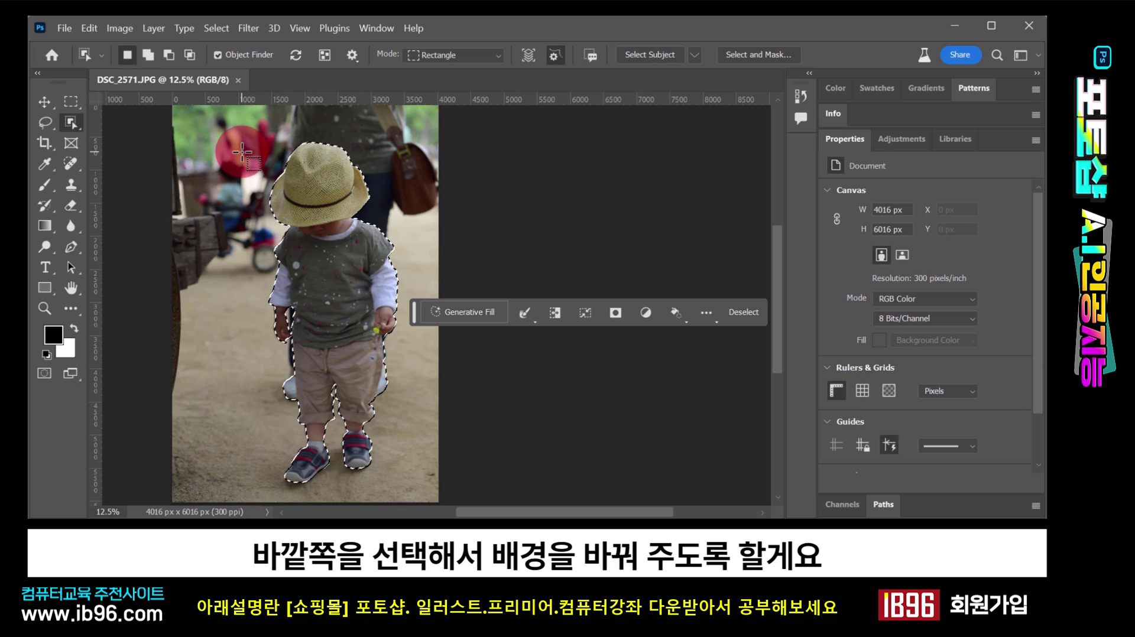
- Invert the selection to cover the background and replace it using Generative Fill with an empty prompt
left_click(216, 28)
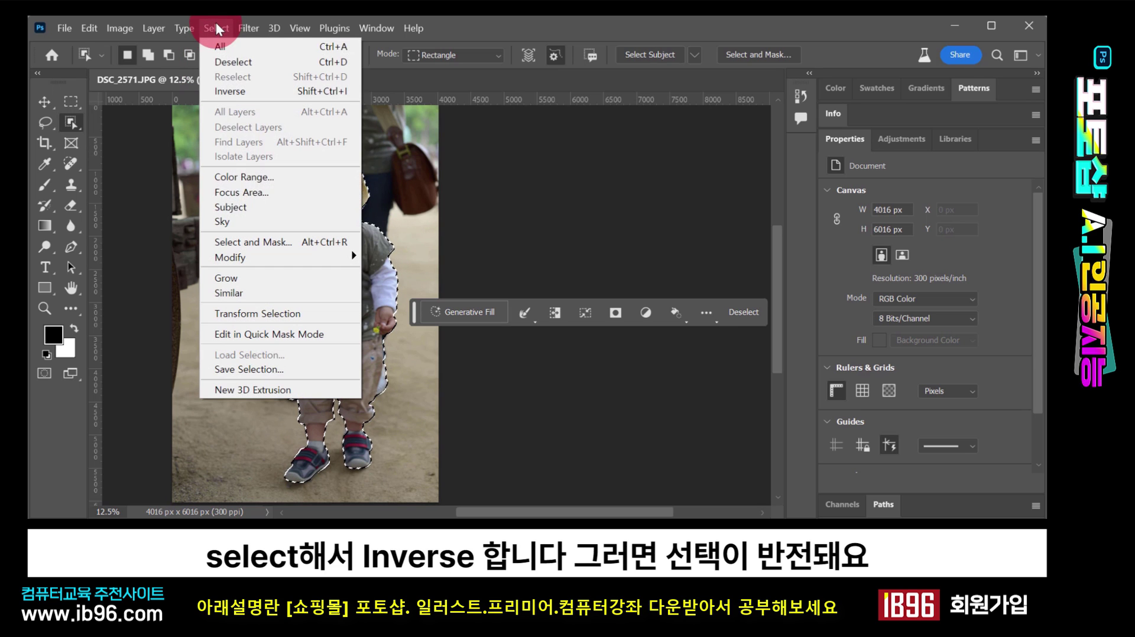
left_click(231, 91)
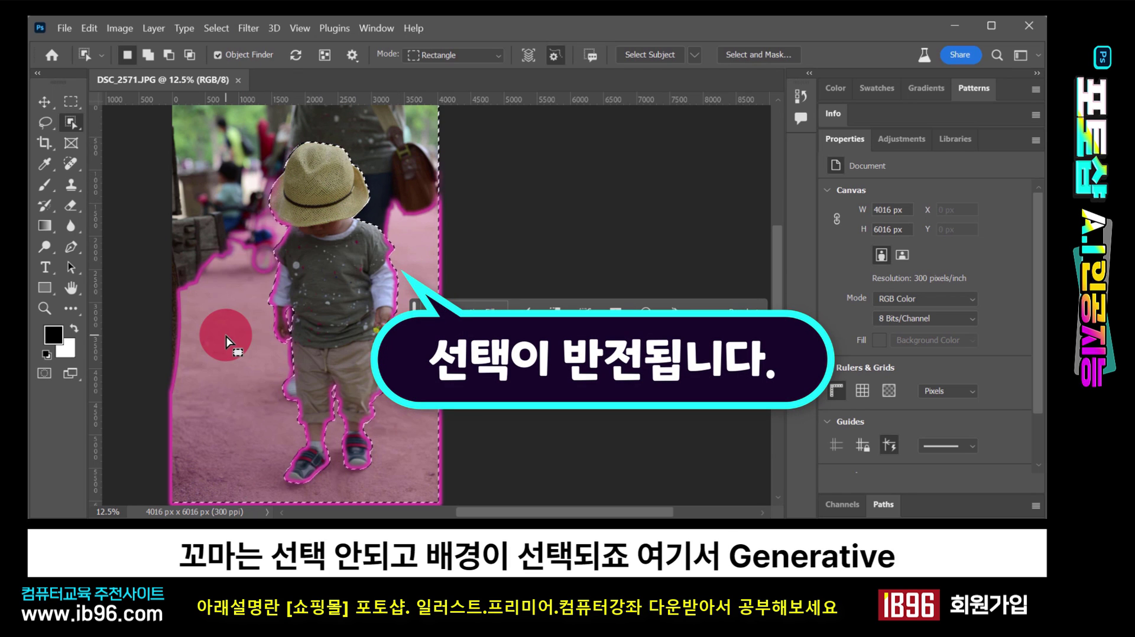
left_click_drag(414, 312, 421, 421)
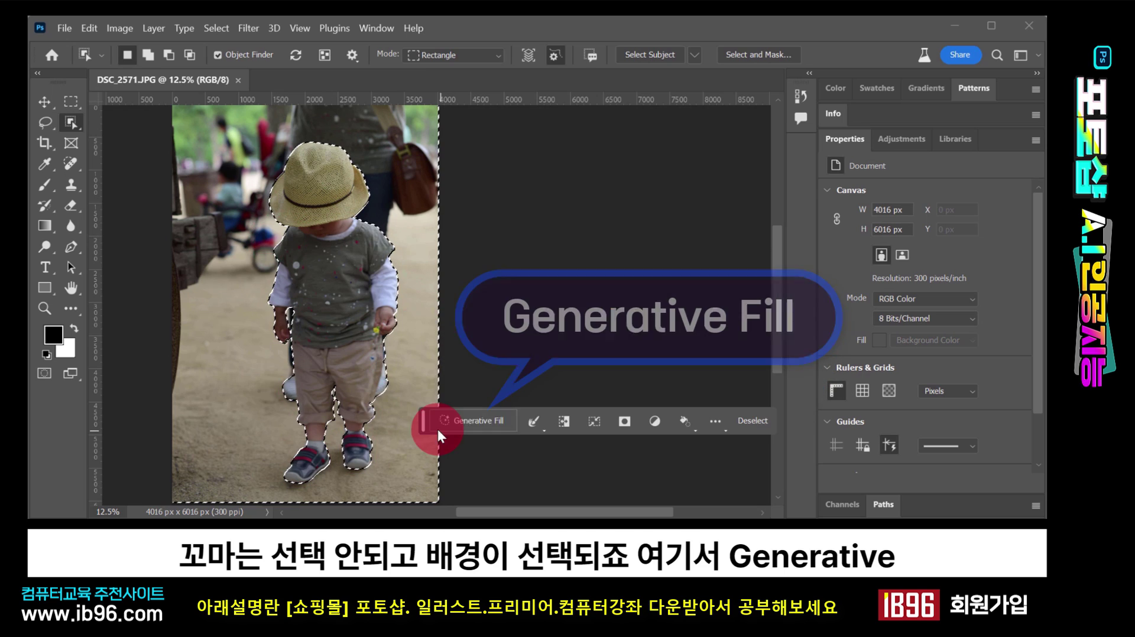
left_click(487, 423)
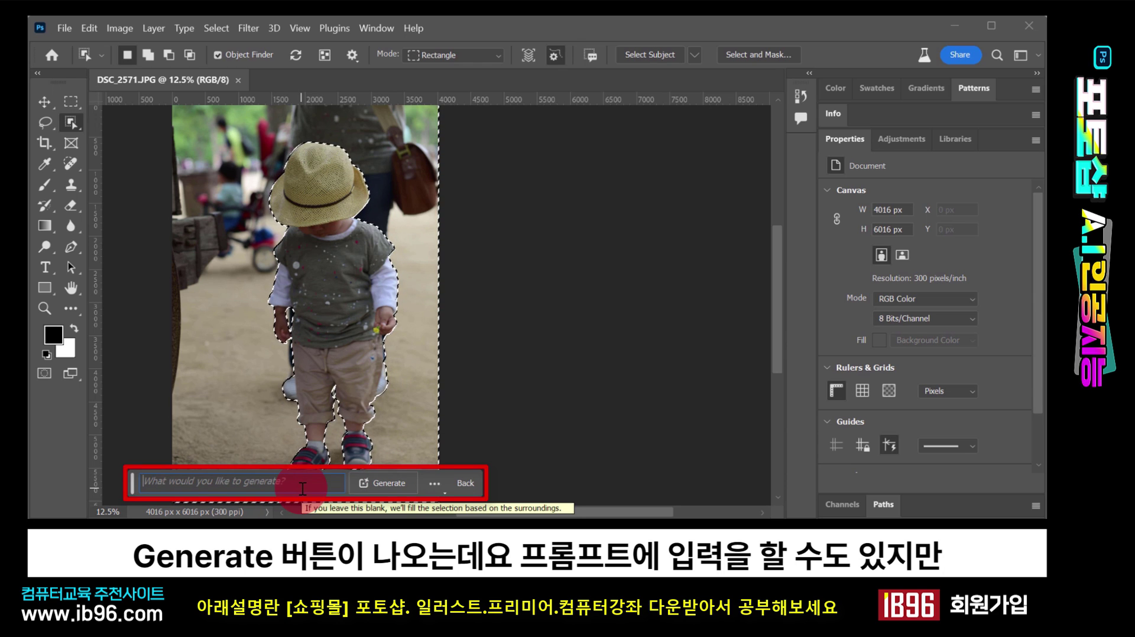
left_click(386, 485)
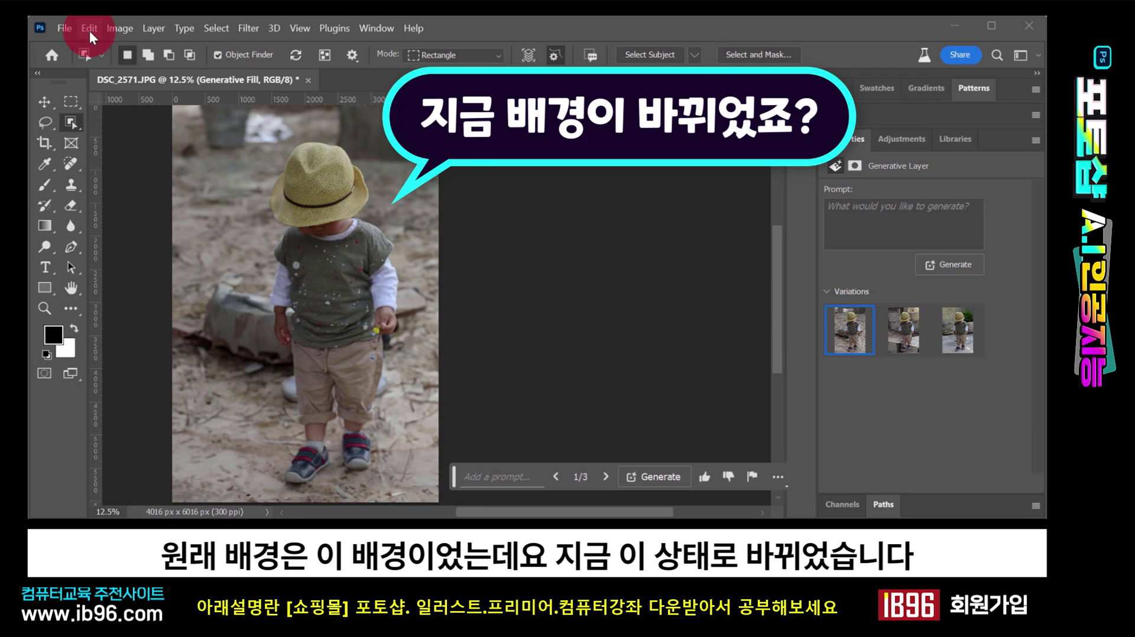
- Compare the new background with the original, preview the generated variations and apply the third one, with the stone wall and shrub
key("ctrl+z")
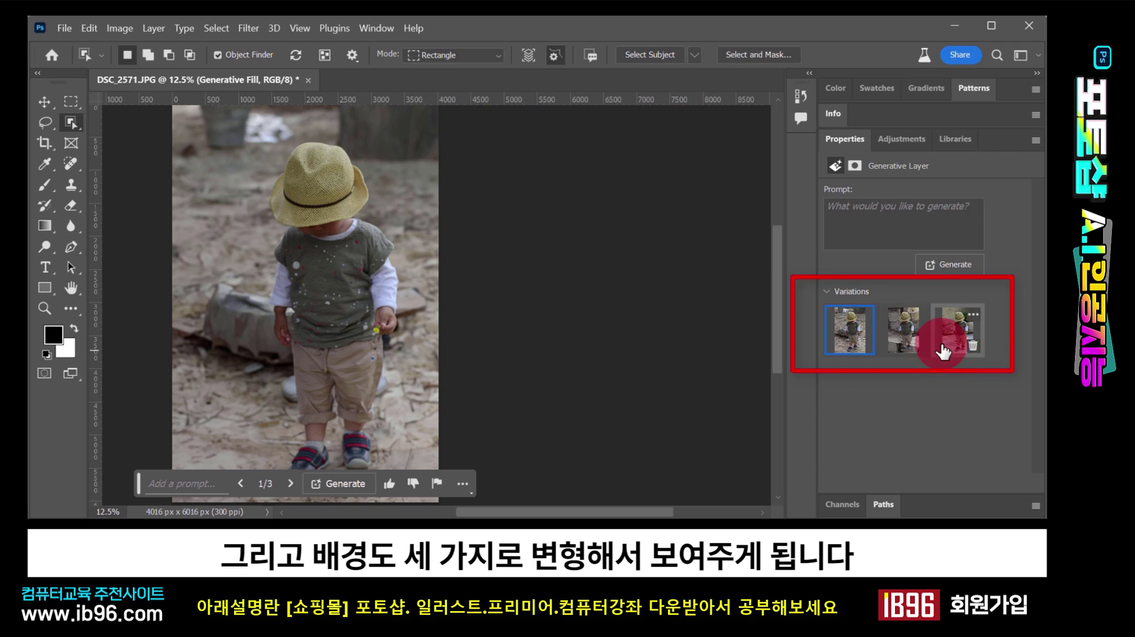
mouse_move(908, 351)
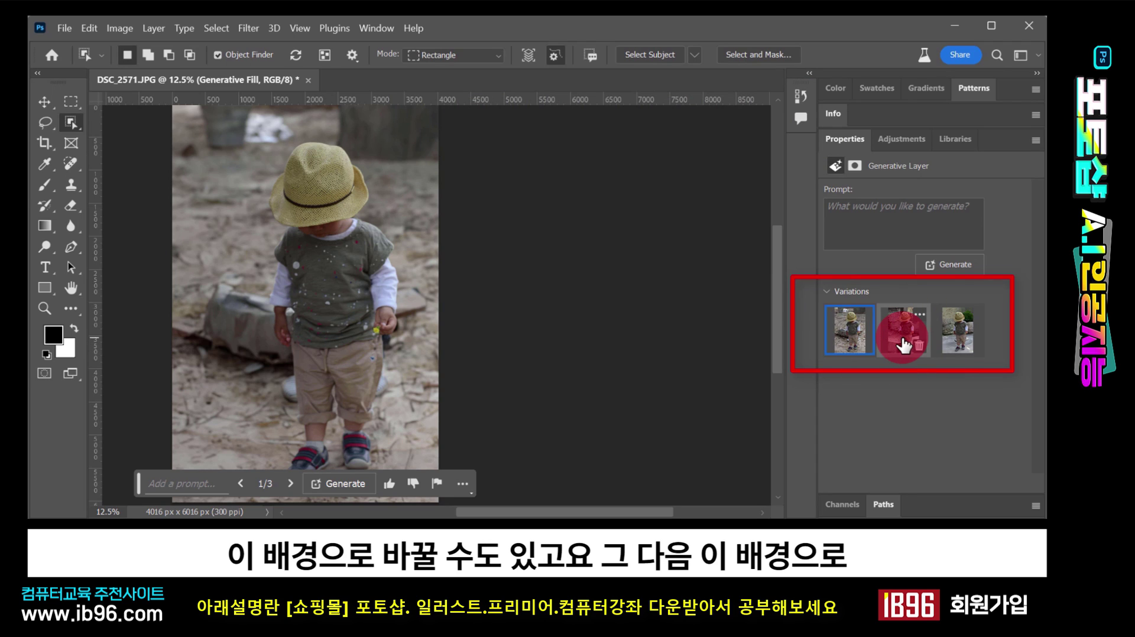
left_click(904, 345)
left_click(959, 332)
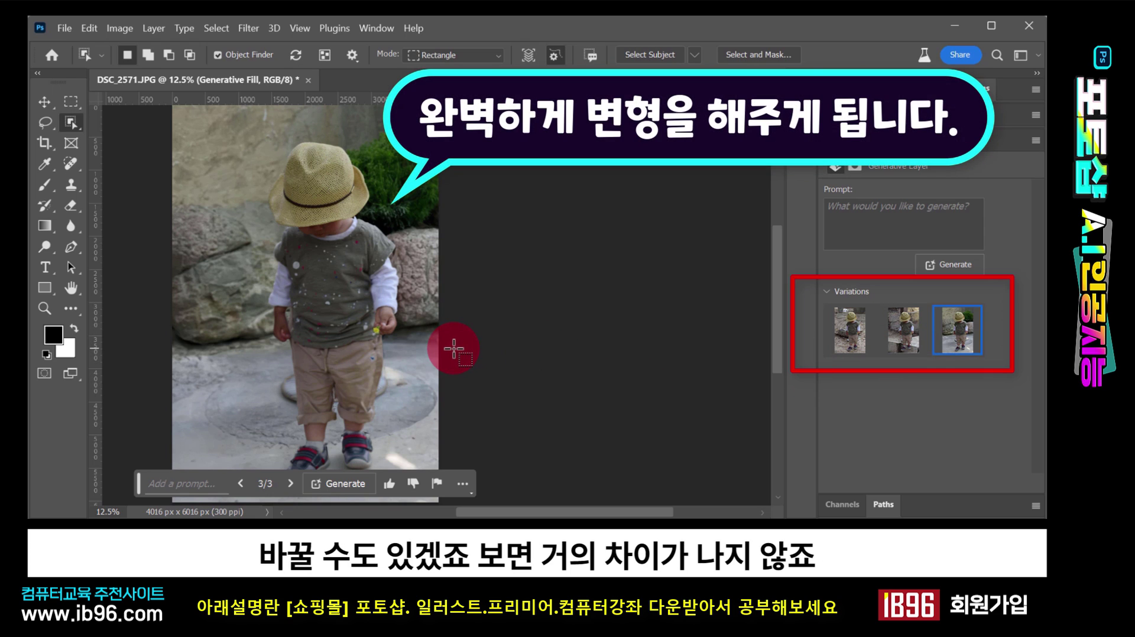
left_click(844, 343)
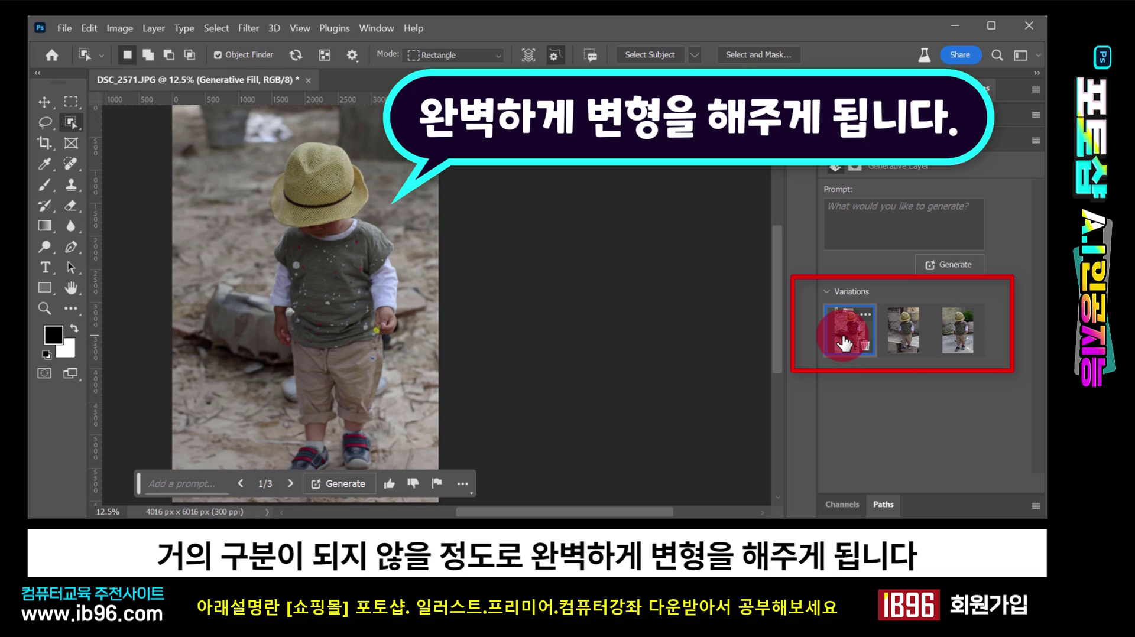
left_click(954, 341)
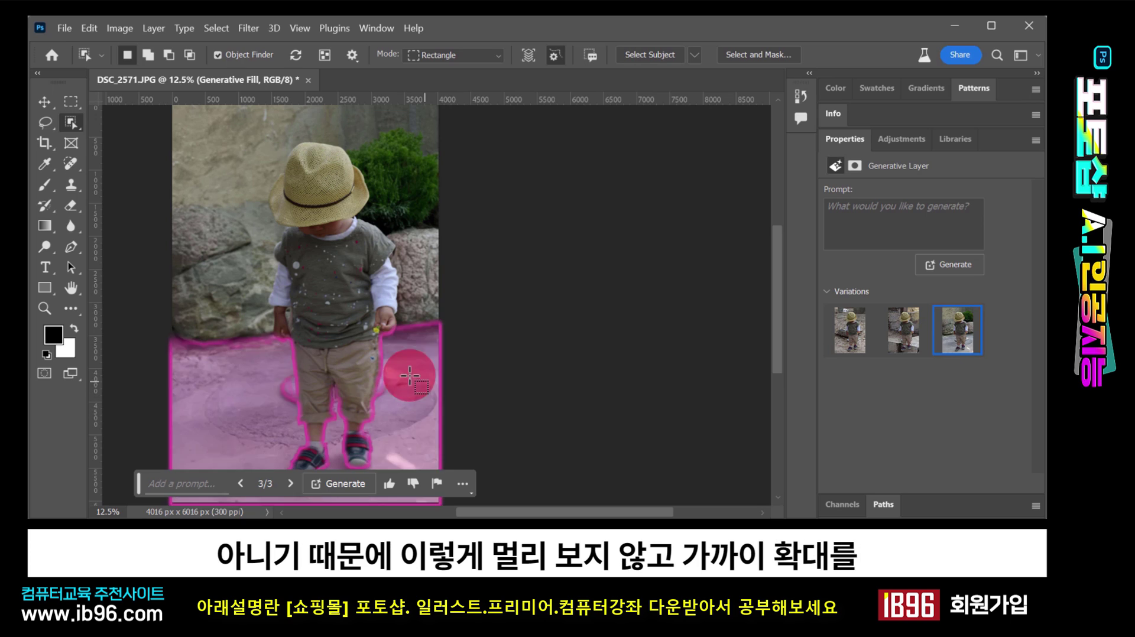
- Examine the child's outline against the new background up close, from the shirt and hands to the shoes and hat, and return to the full photo
left_click(45, 306)
left_click_drag(260, 263, 319, 302)
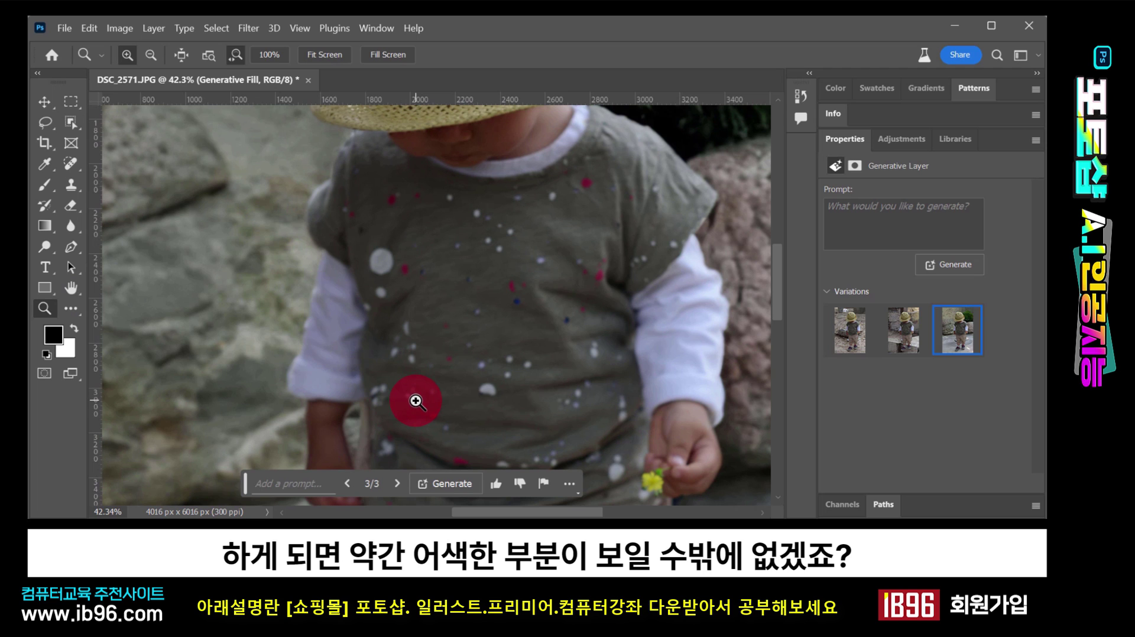
scroll(410, 346, "down", 3)
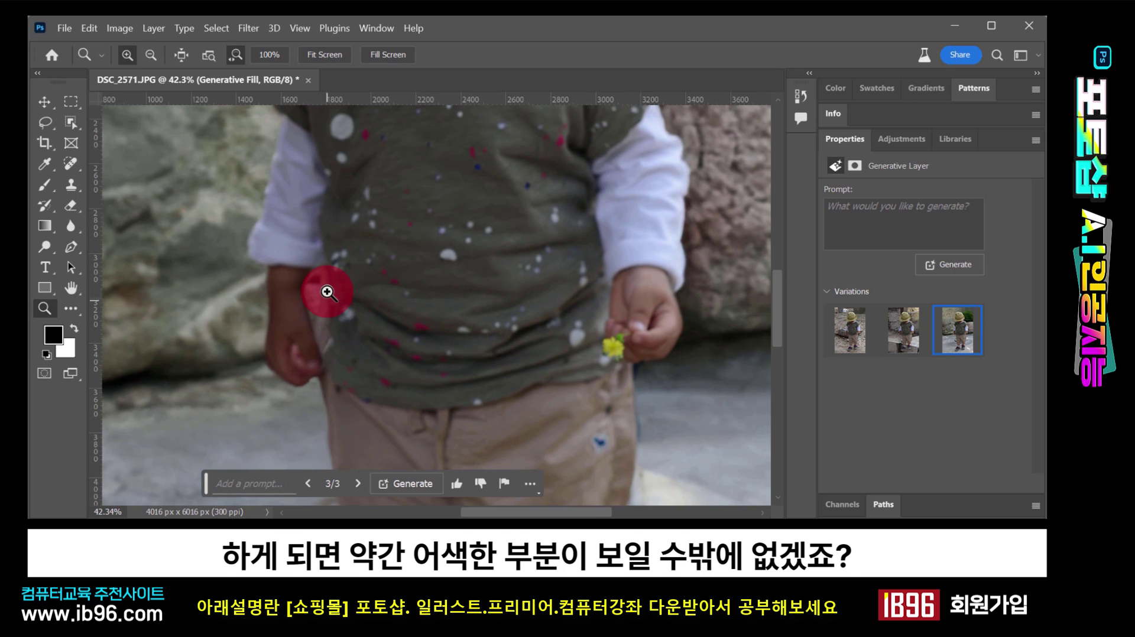
left_click_drag(417, 367, 402, 171)
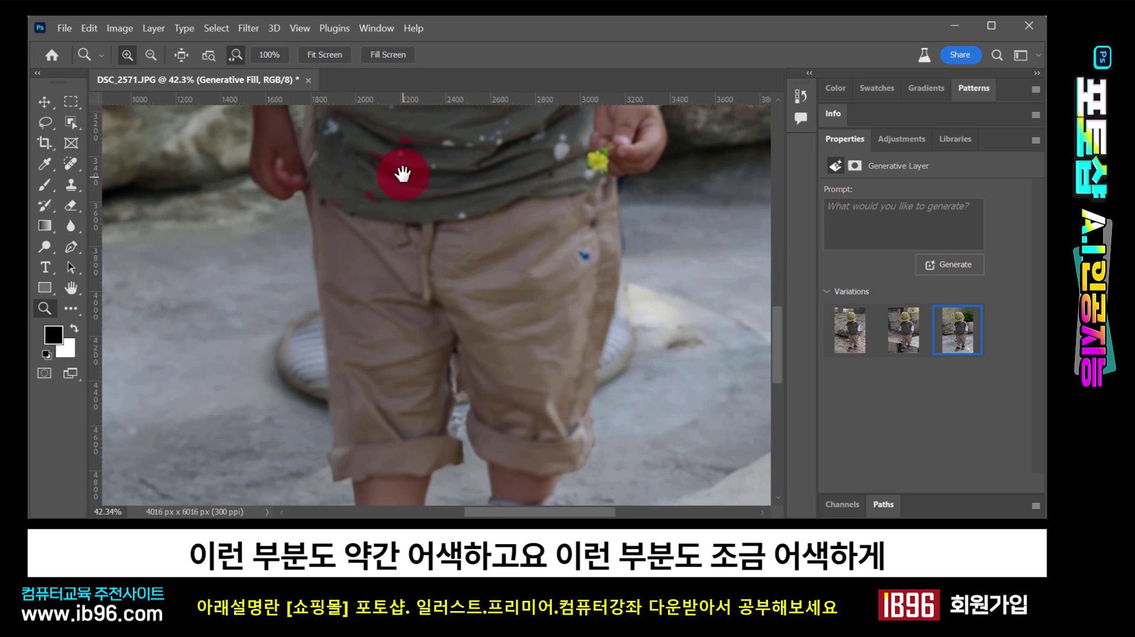
left_click_drag(418, 334, 393, 284)
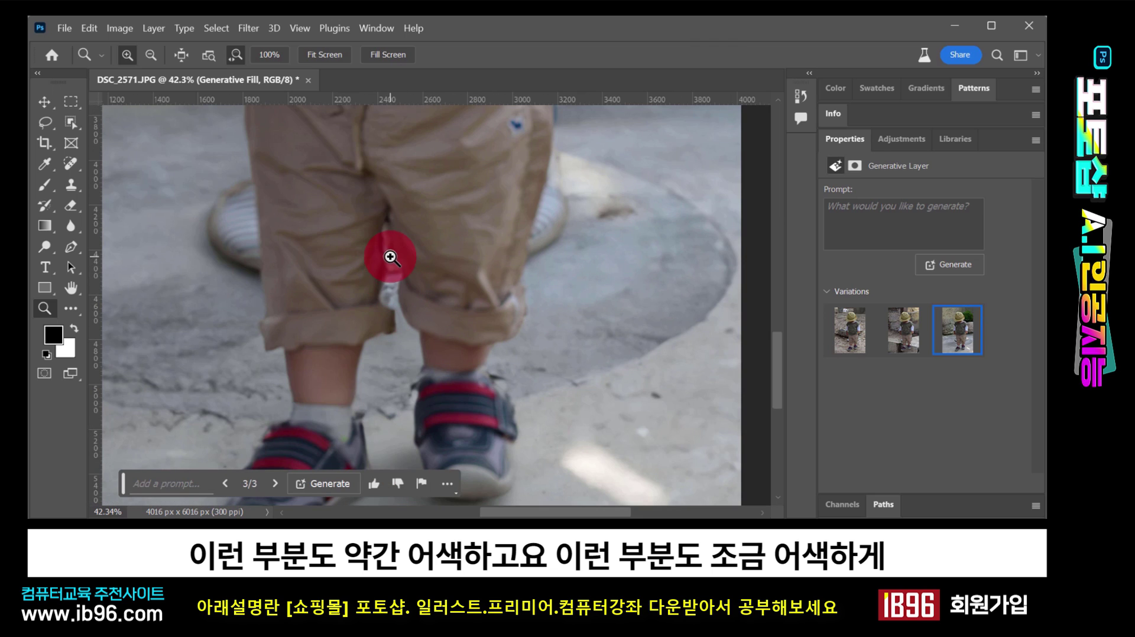
scroll(384, 310, "down", 2)
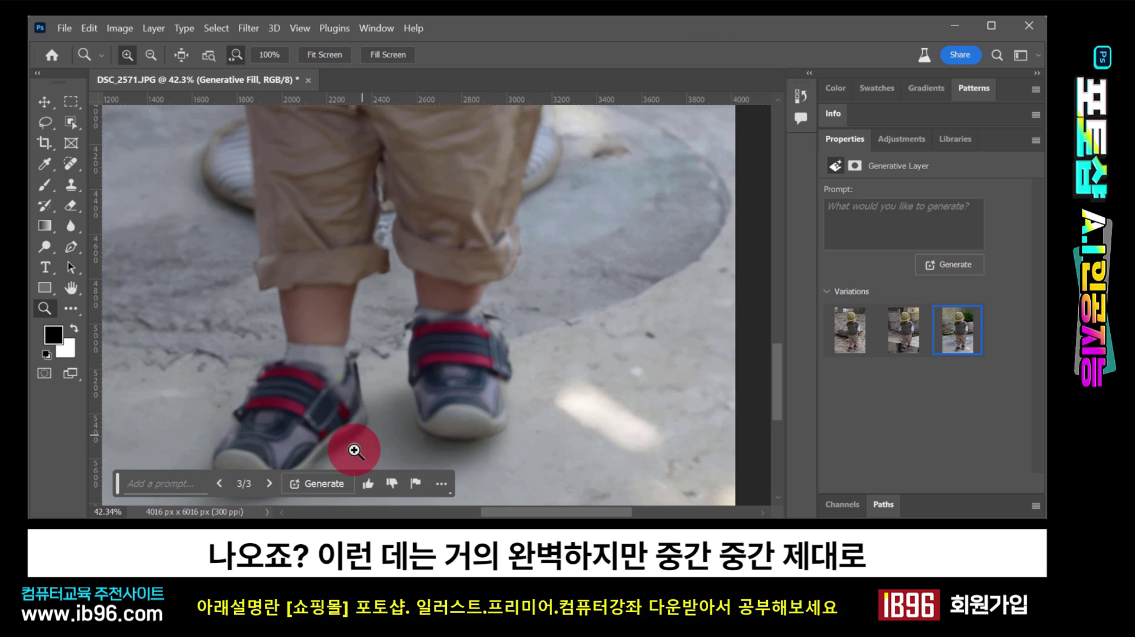
left_click_drag(473, 244, 504, 337)
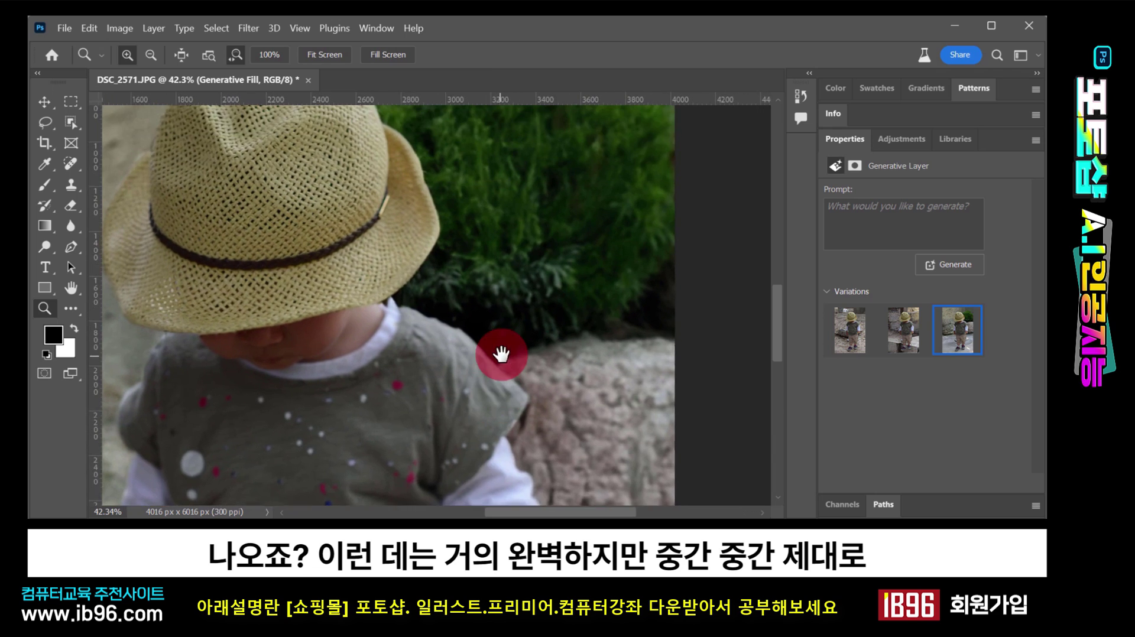
left_click_drag(404, 357, 515, 306)
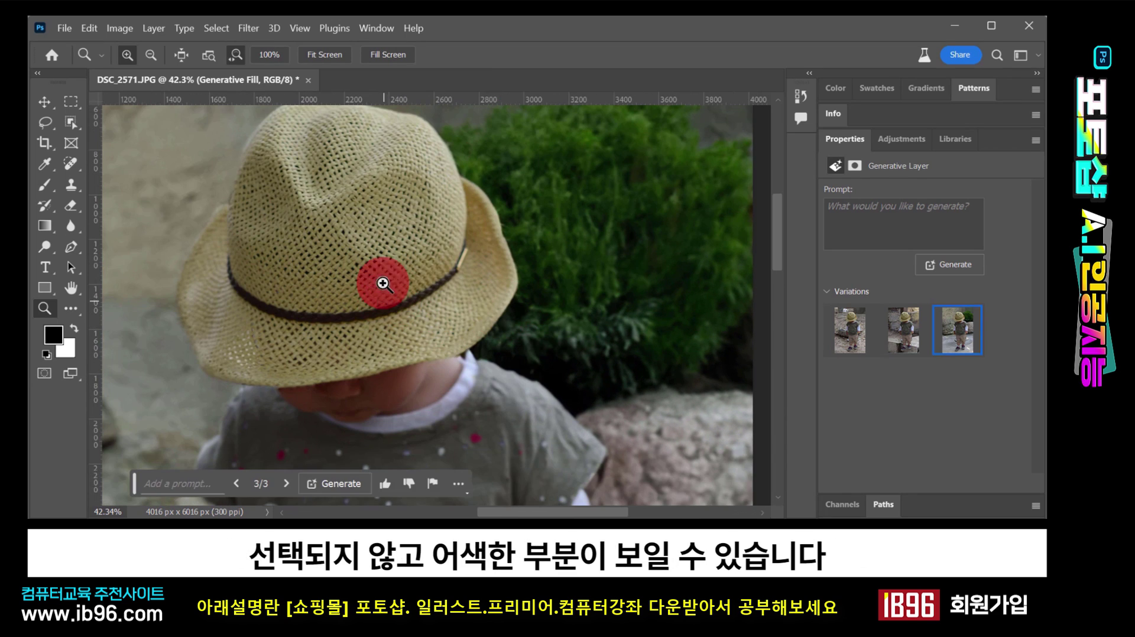
left_click(385, 232)
left_click_drag(392, 254, 434, 168)
double_click(69, 288)
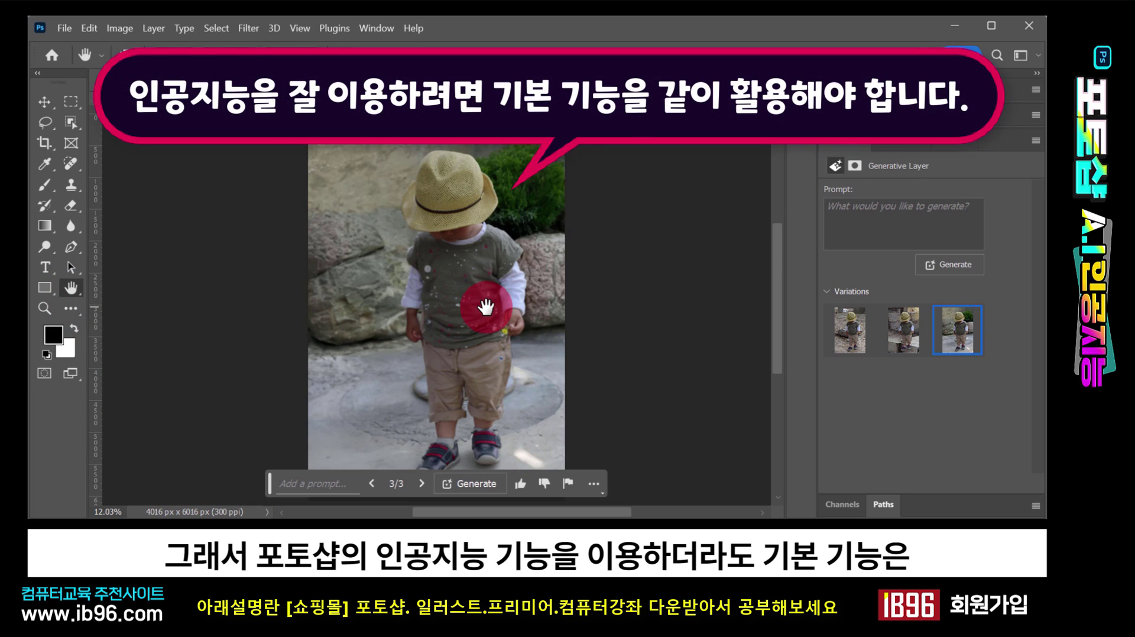
left_click_drag(525, 324, 407, 322)
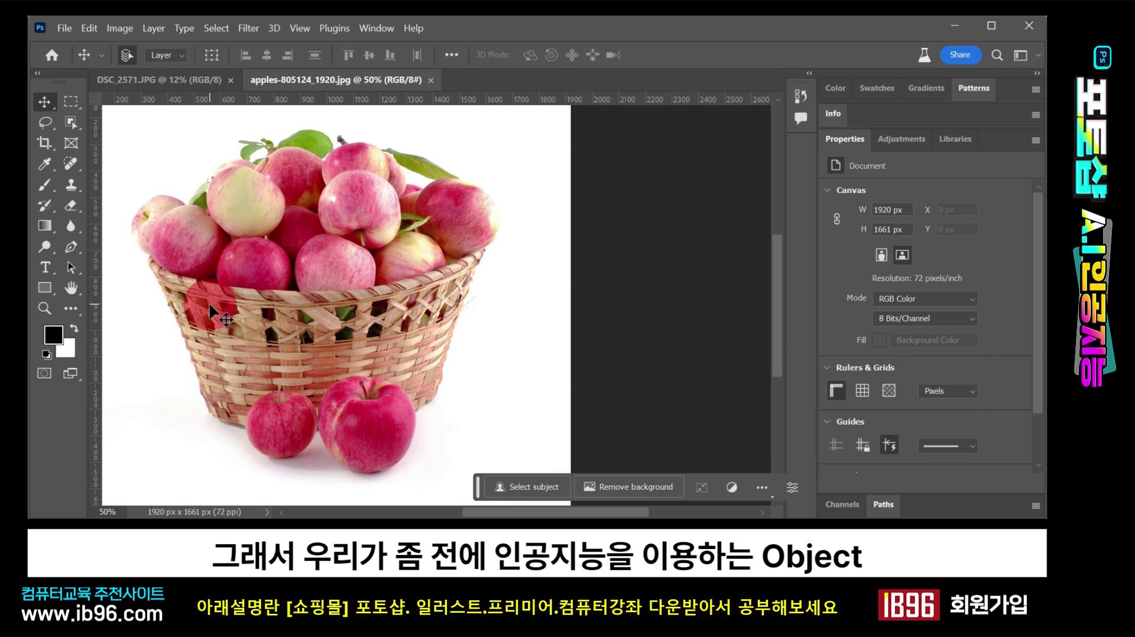
- Try selecting the large apple in front of the basket with the Object Selection tool, and deselect it
left_click(73, 125)
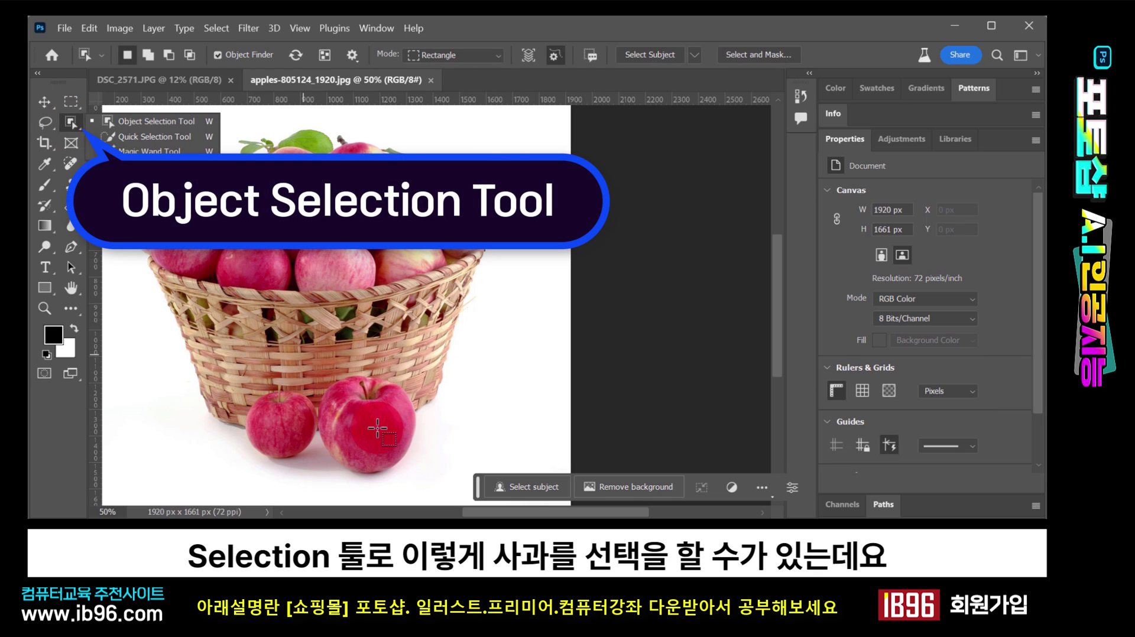
left_click_drag(304, 356, 447, 490)
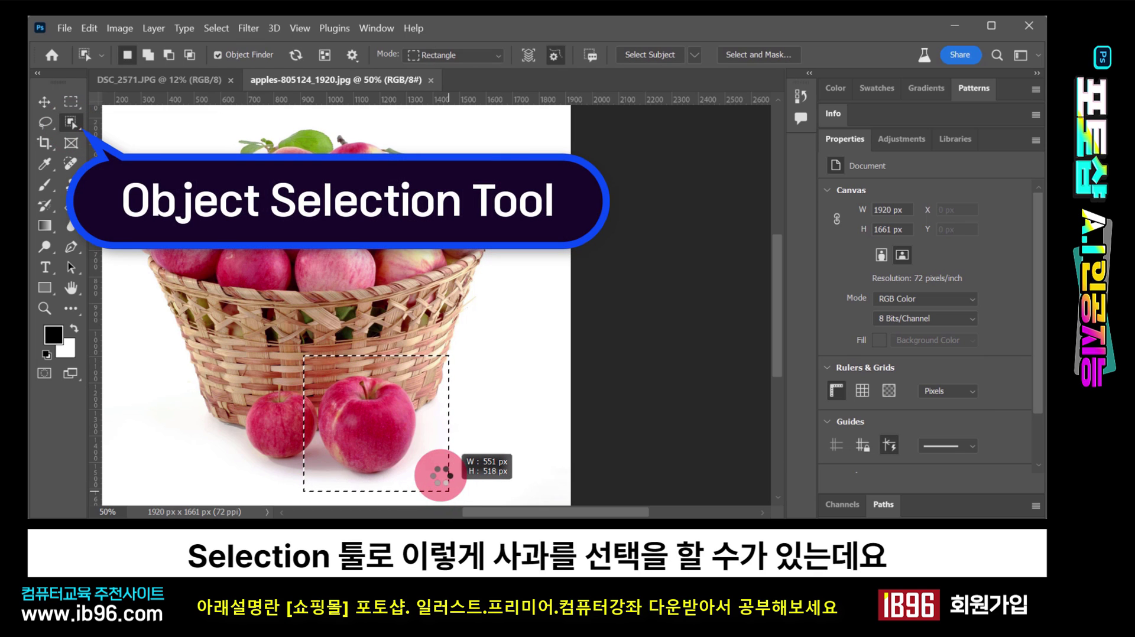
key("ctrl+d")
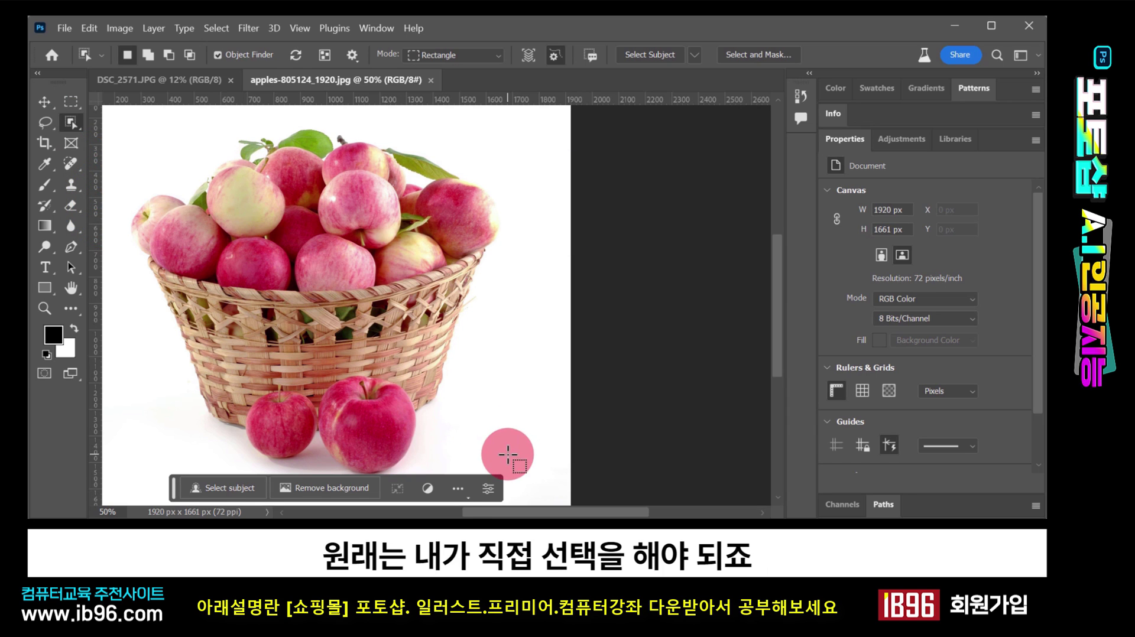
- Zoom in on the large apple in front of the basket to about 152%
scroll(437, 343, "down", 1)
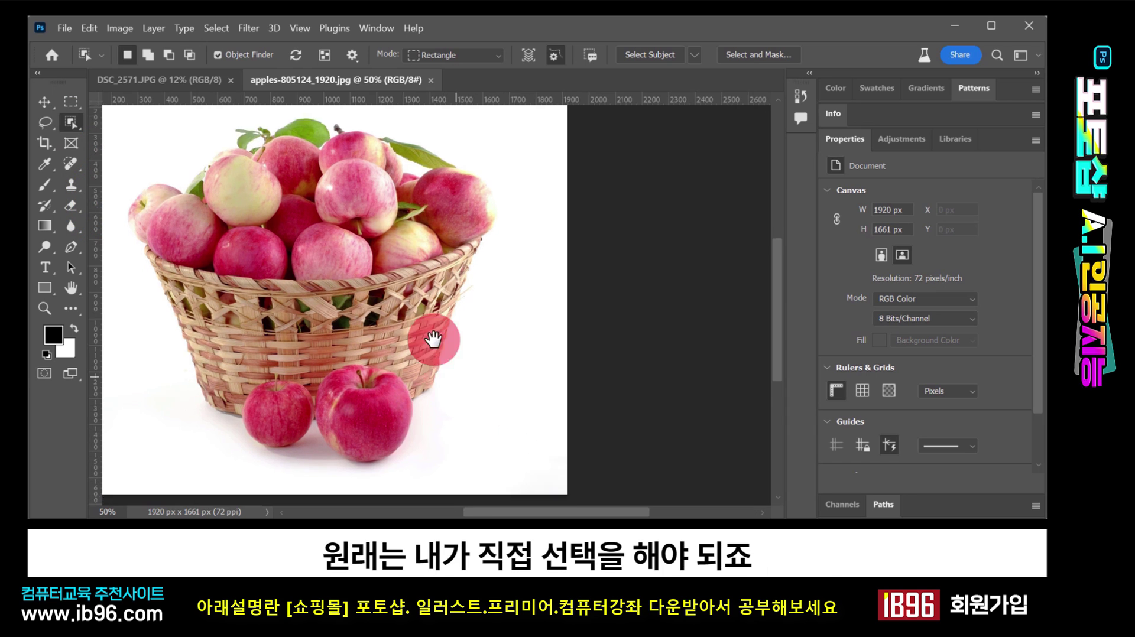
key("h")
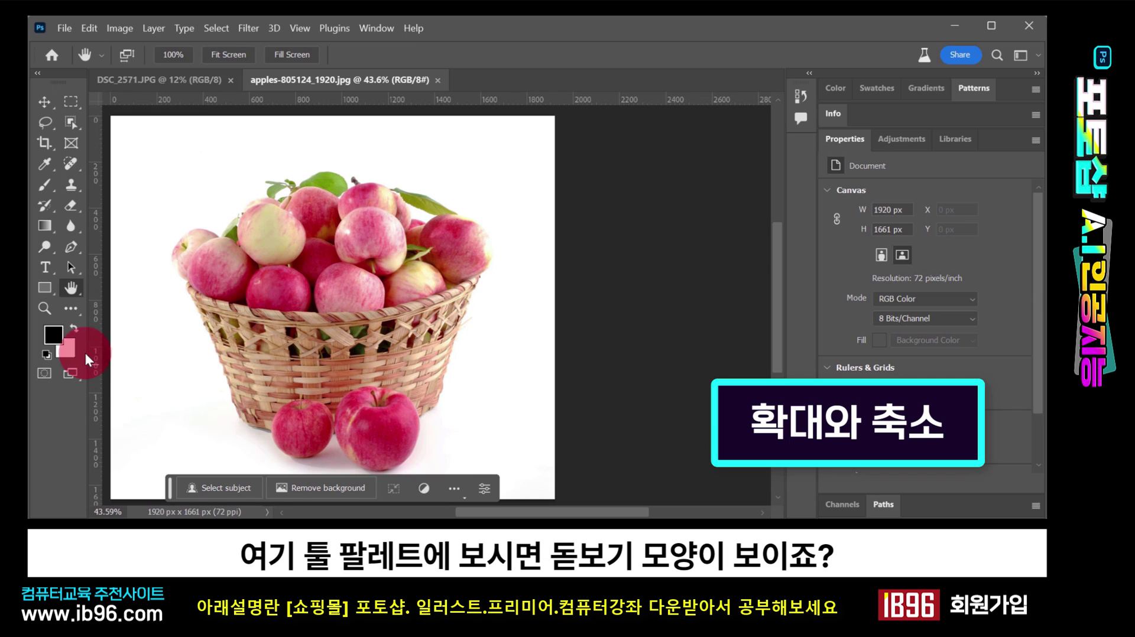
left_click(43, 308)
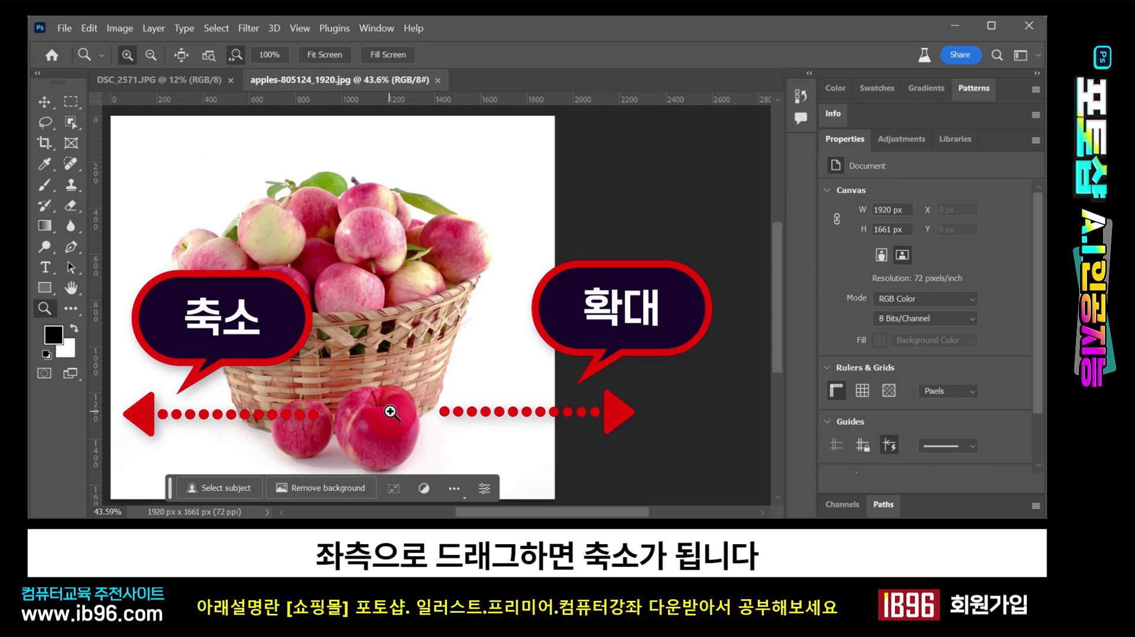
left_click_drag(391, 412, 428, 449)
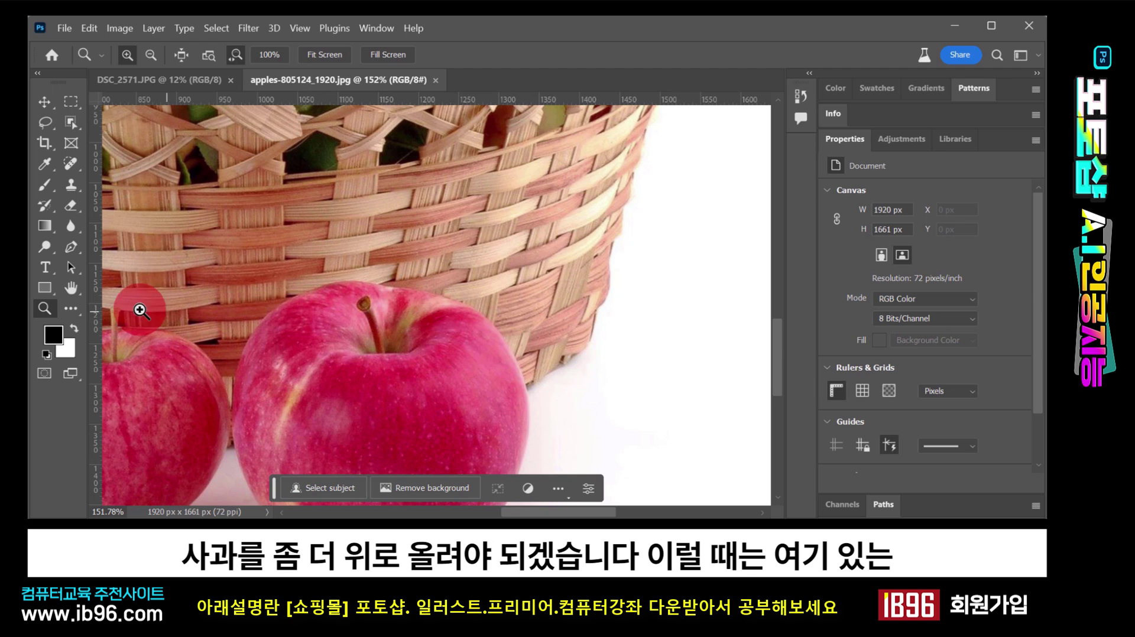
- Pan with the Hand tool and temporarily from the Move tool to show the whole large apple, and shift the contextual task bar aside
left_click(71, 288)
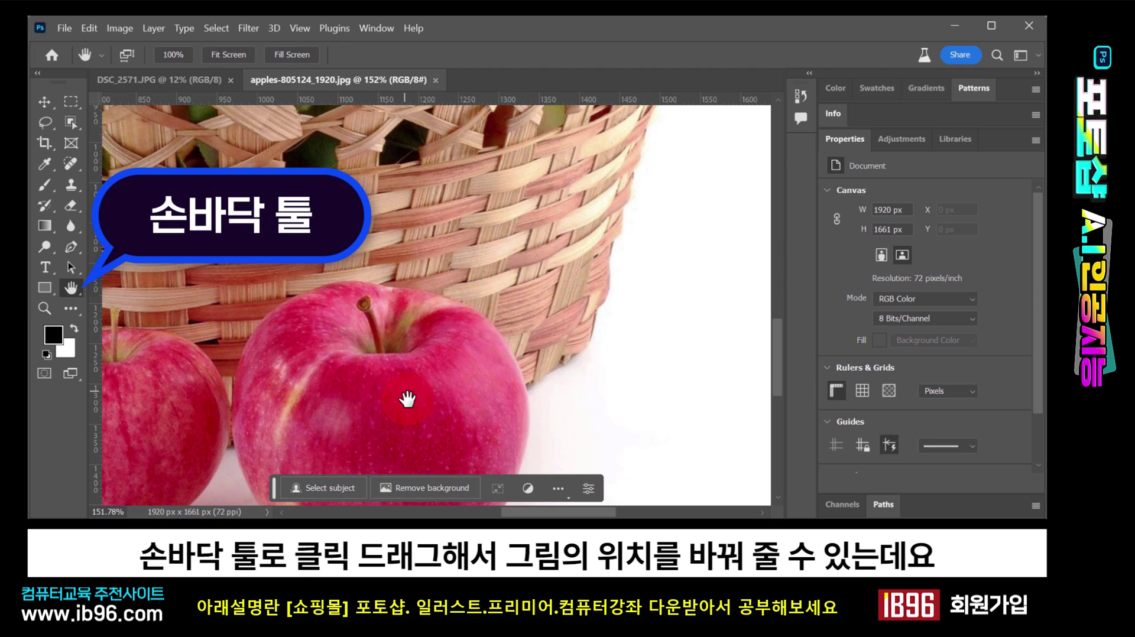
left_click_drag(405, 398, 327, 274)
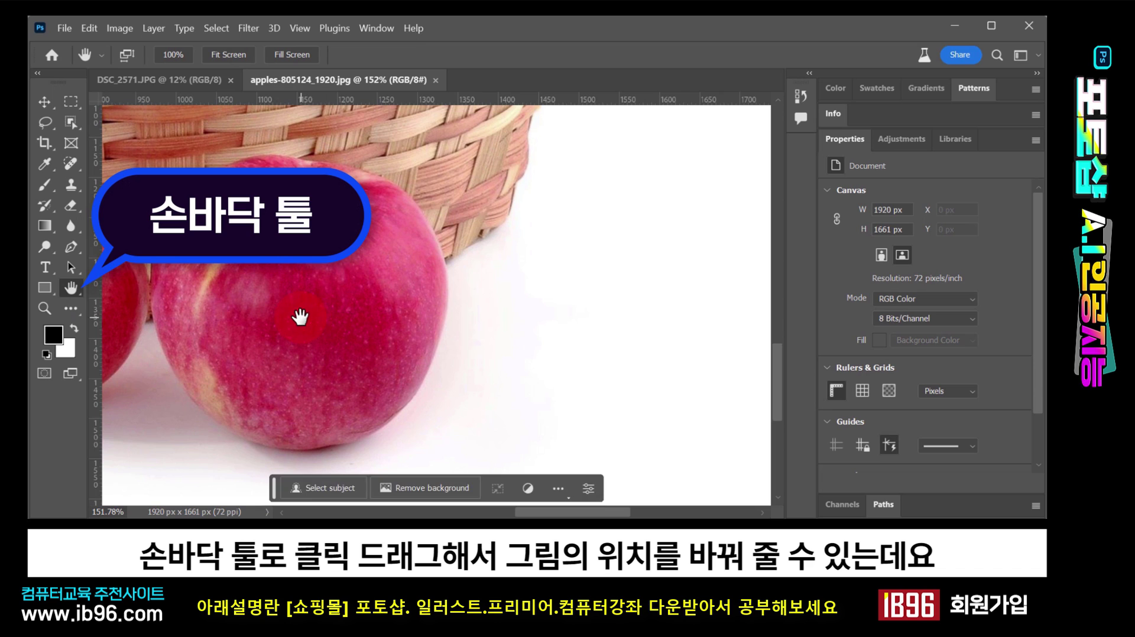
mouse_move(296, 314)
left_mouse_down()
mouse_move(573, 294)
mouse_move(512, 344)
mouse_move(307, 325)
left_mouse_up()
key("v")
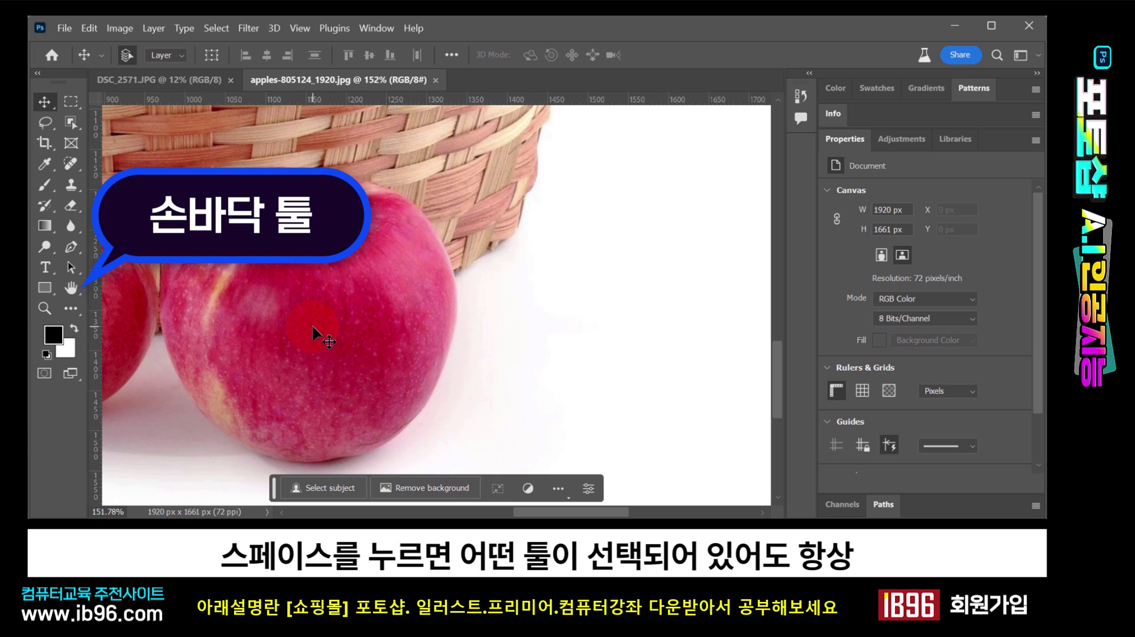
key("space")
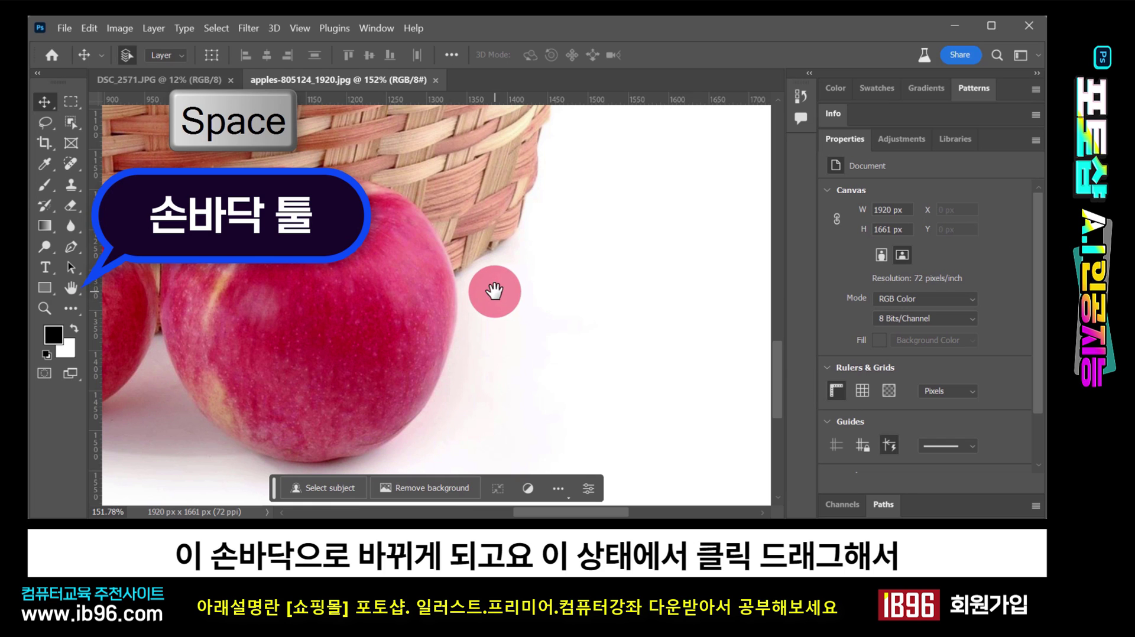
mouse_move(370, 291)
left_mouse_down()
mouse_move(684, 313)
mouse_move(357, 314)
mouse_move(631, 311)
mouse_move(354, 304)
mouse_move(499, 286)
mouse_move(519, 296)
mouse_move(332, 266)
mouse_move(615, 309)
mouse_move(529, 299)
mouse_move(390, 309)
mouse_move(388, 299)
left_mouse_up()
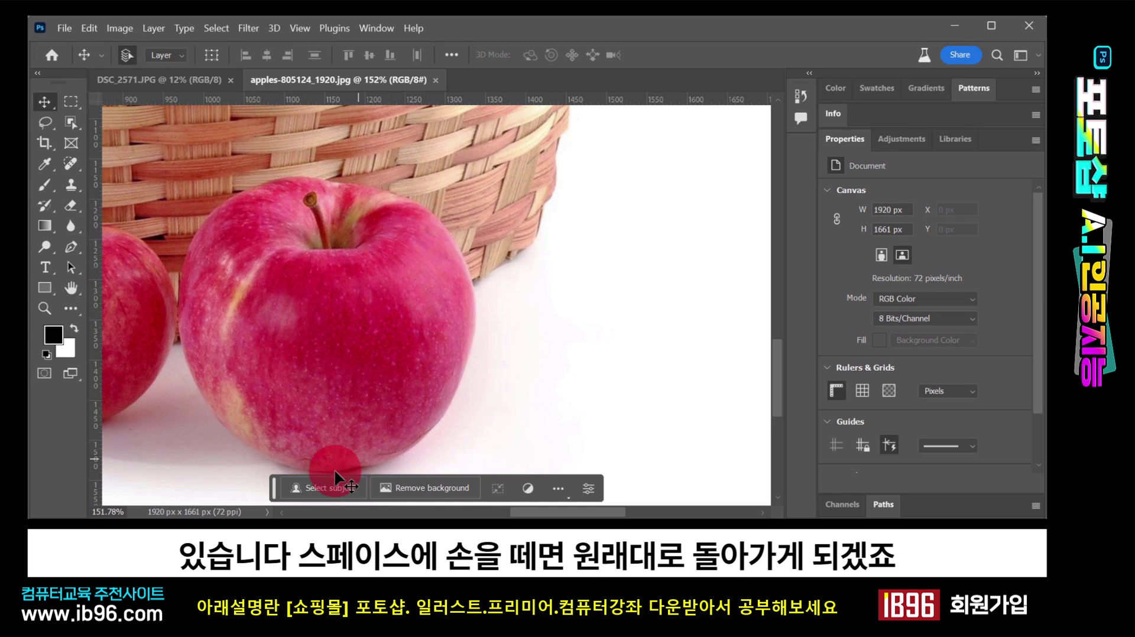
left_click_drag(275, 492, 310, 497)
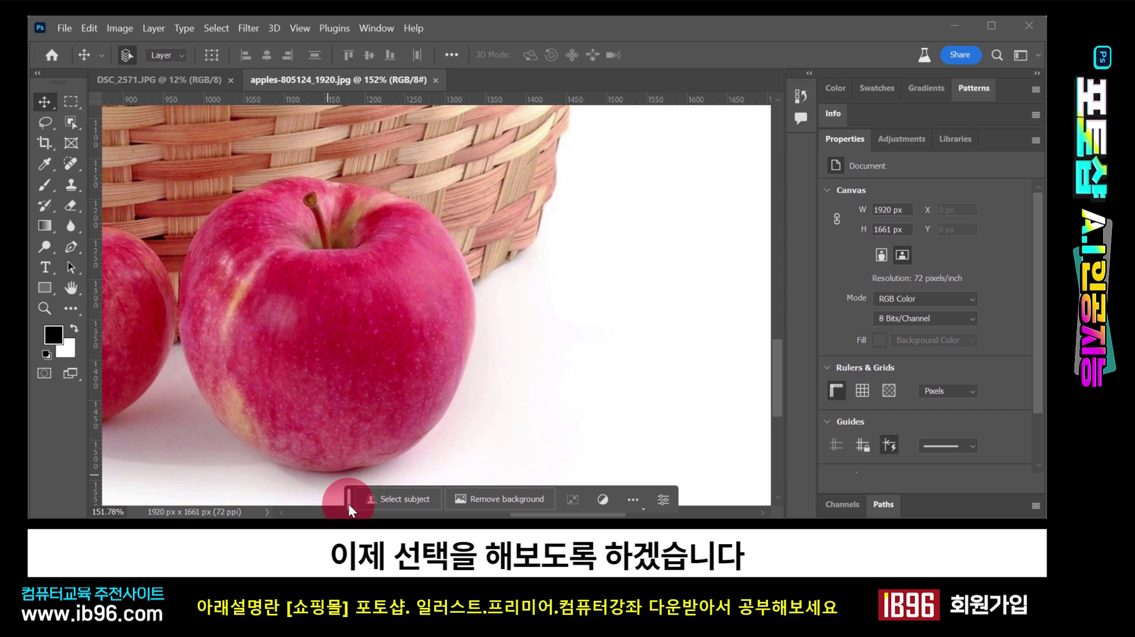
- Draw rectangular marquee selections over the white background and the apple's edge, ending with one around the large apple's upper part
left_click(75, 104)
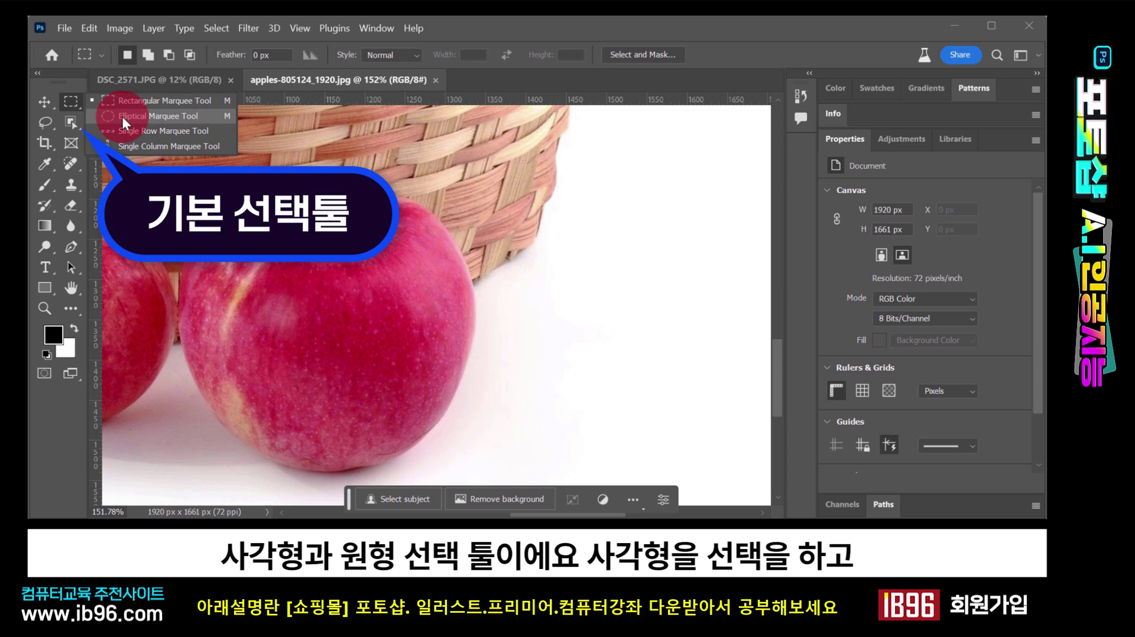
left_click(159, 104)
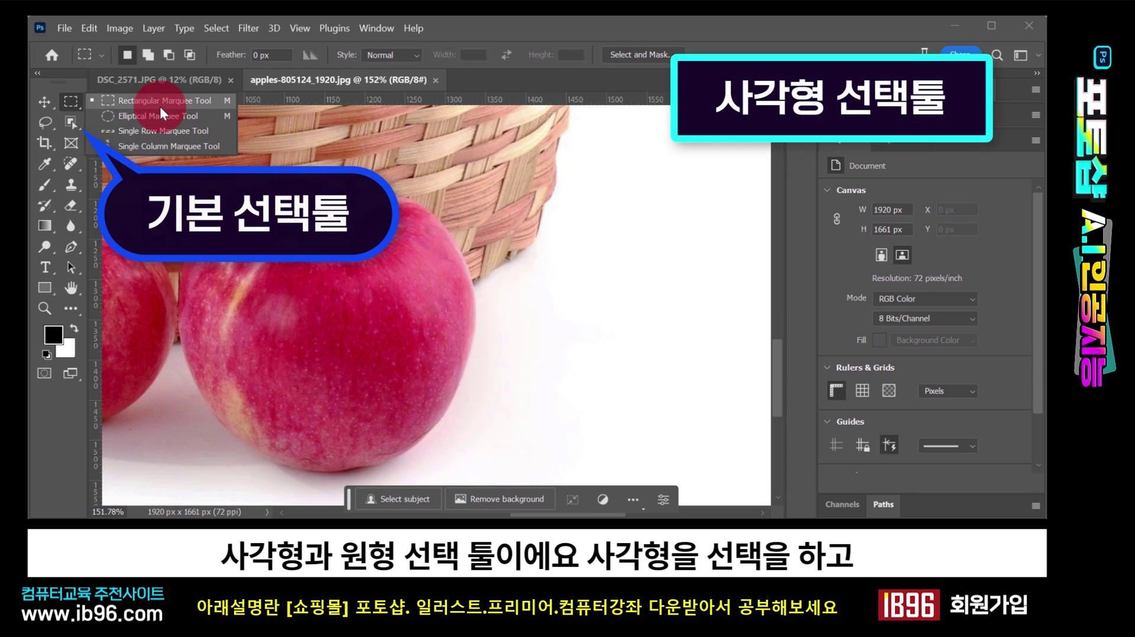
left_click_drag(552, 225, 748, 401)
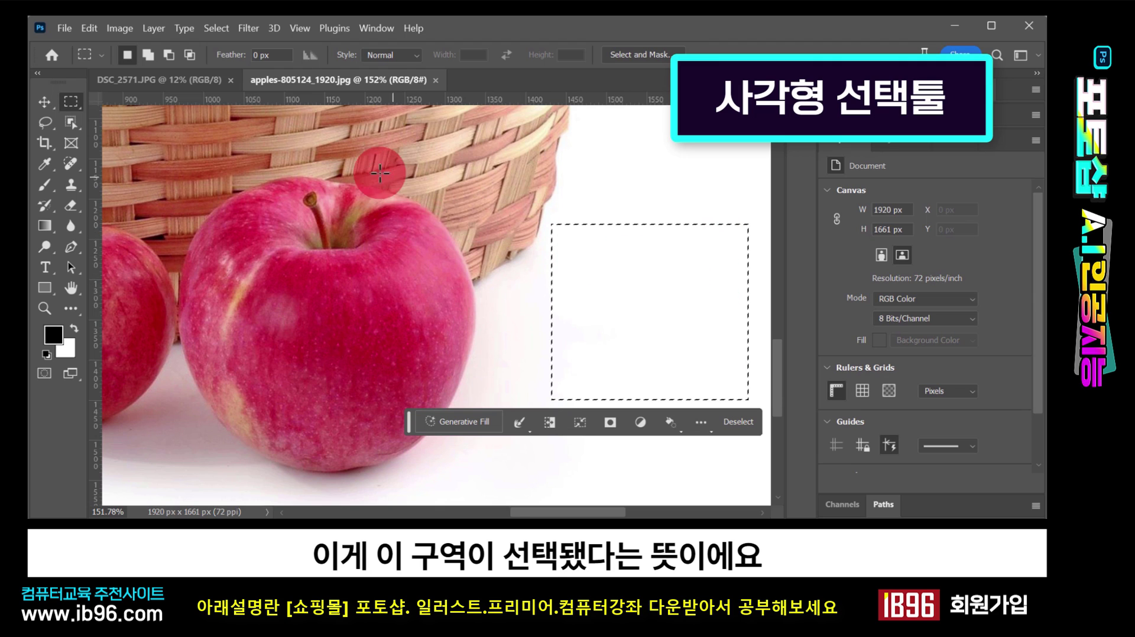
left_click_drag(376, 172, 661, 369)
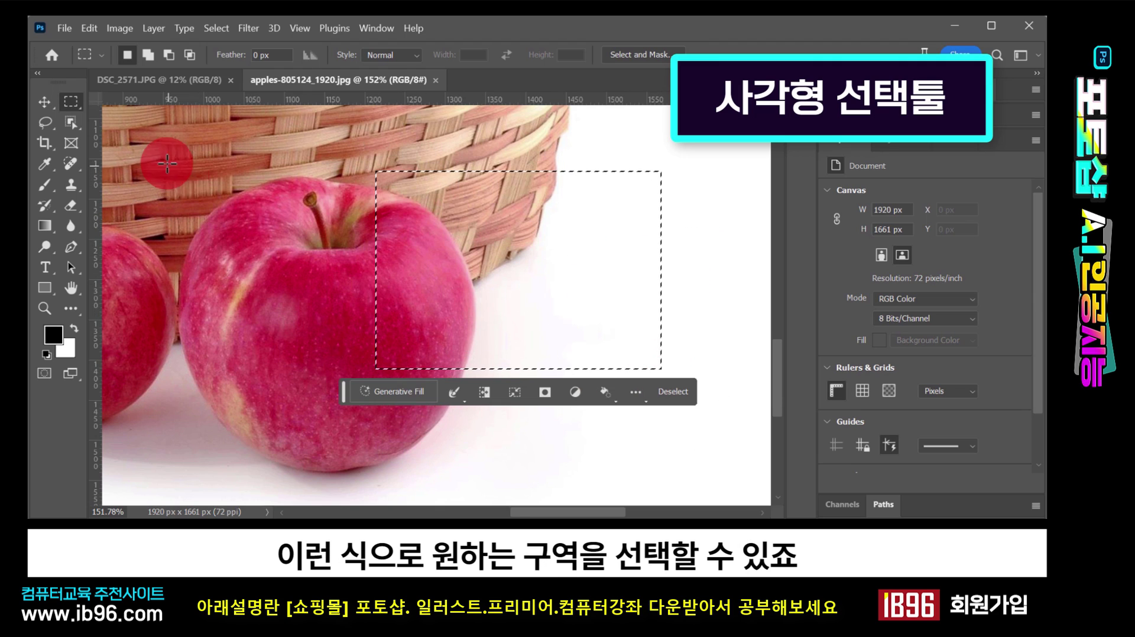
left_click_drag(166, 164, 444, 347)
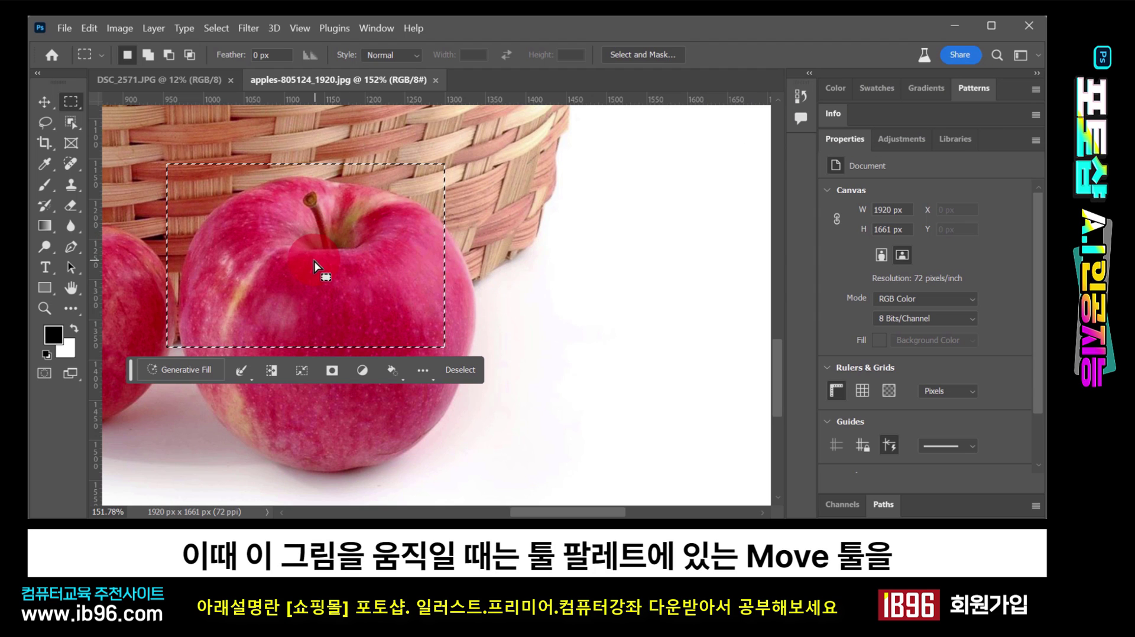
- Try moving the selected apple area onto the white background twice with the Move tool, undoing each move
left_click(45, 103)
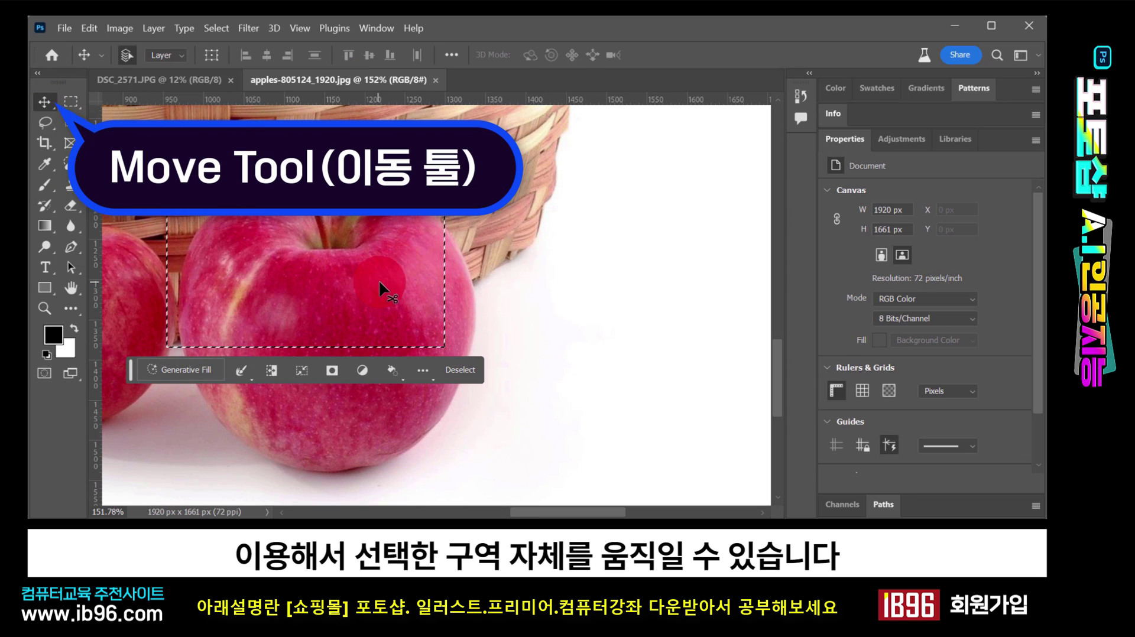
left_click_drag(283, 285, 601, 350)
key("ctrl+z")
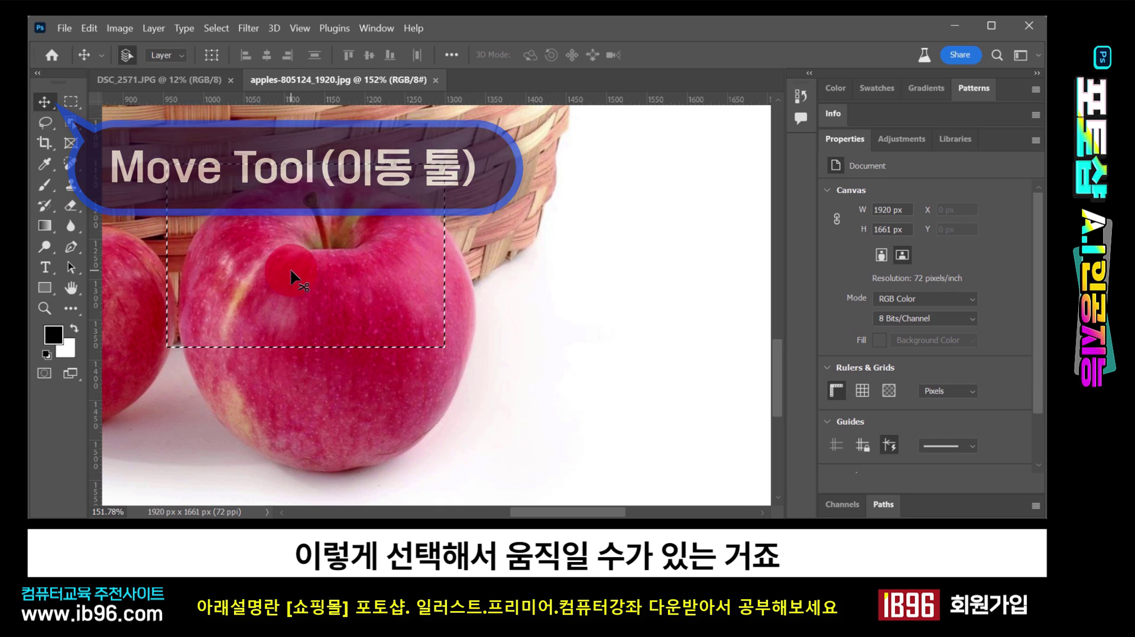
left_click_drag(291, 274, 584, 321)
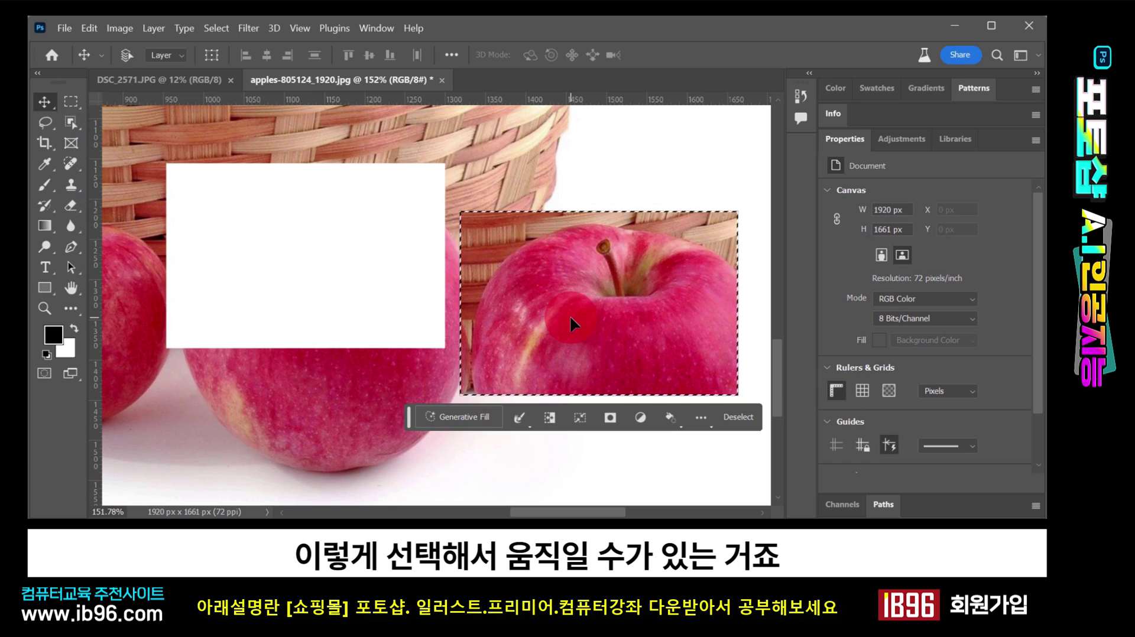
key("ctrl+z")
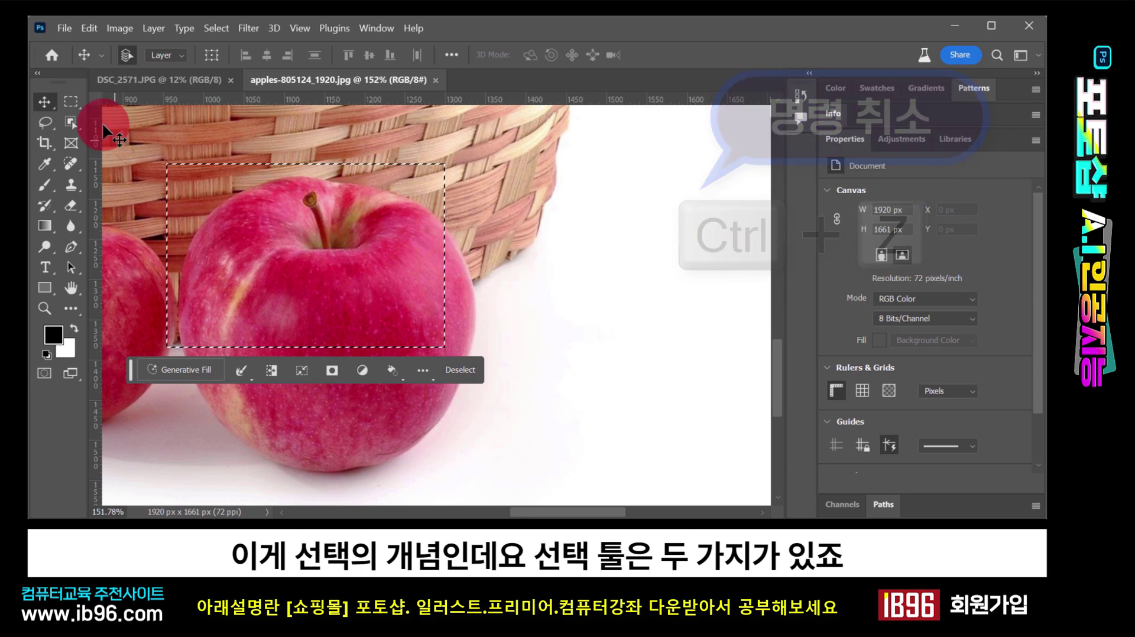
- Draw an elliptical selection over the large apple with the Elliptical Marquee tool, and clear it
left_click(72, 102)
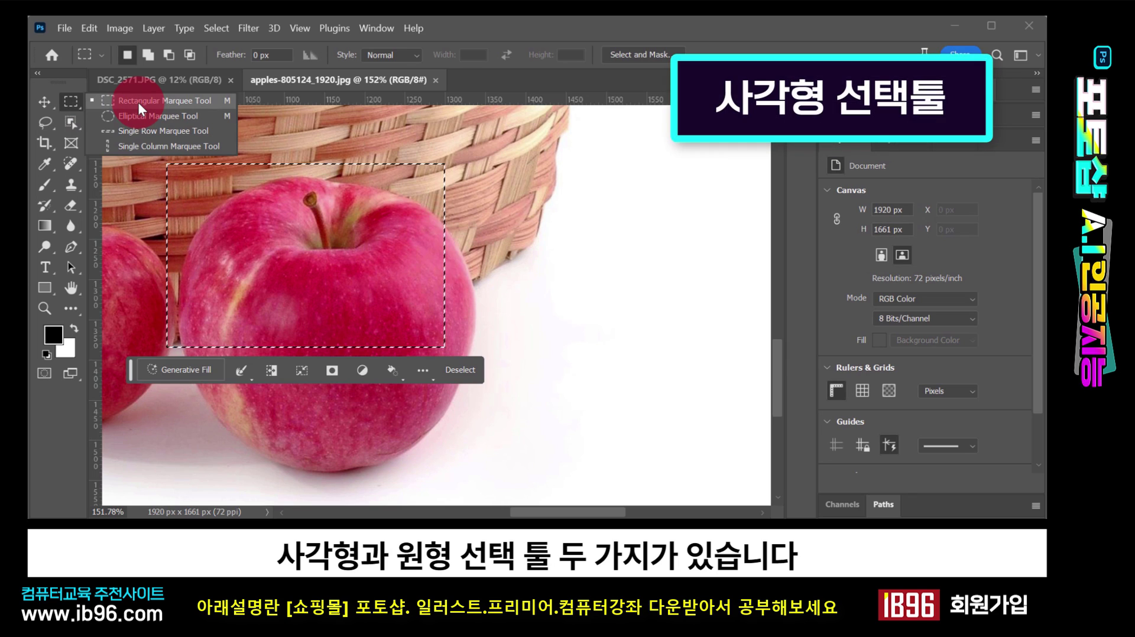
left_click(138, 115)
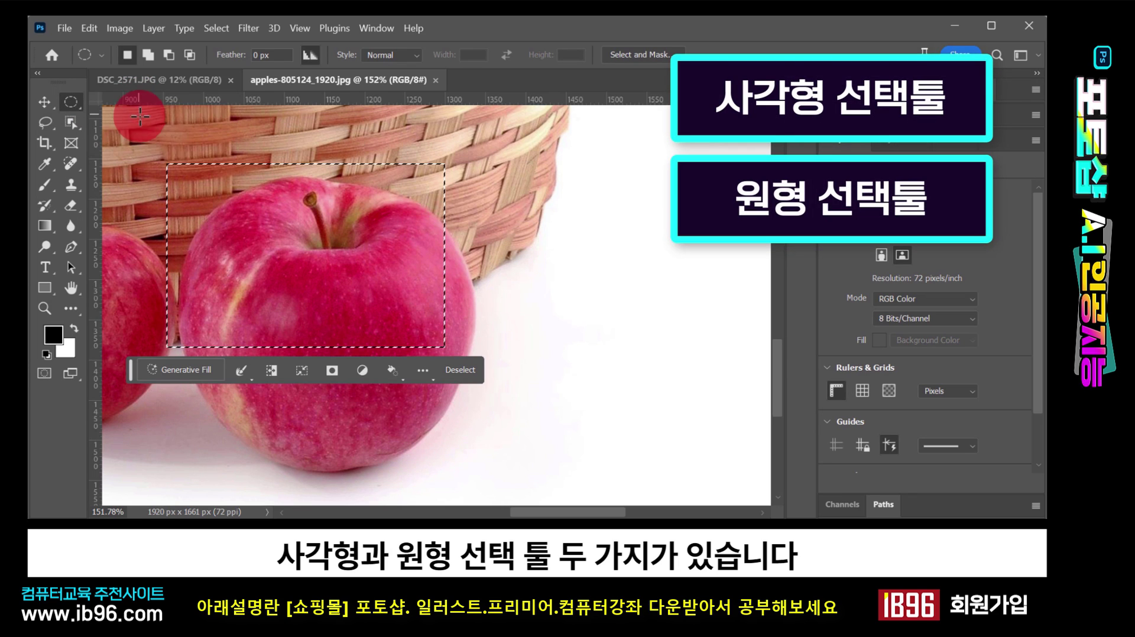
left_click(225, 183)
left_click_drag(225, 184, 495, 461)
left_click(550, 359)
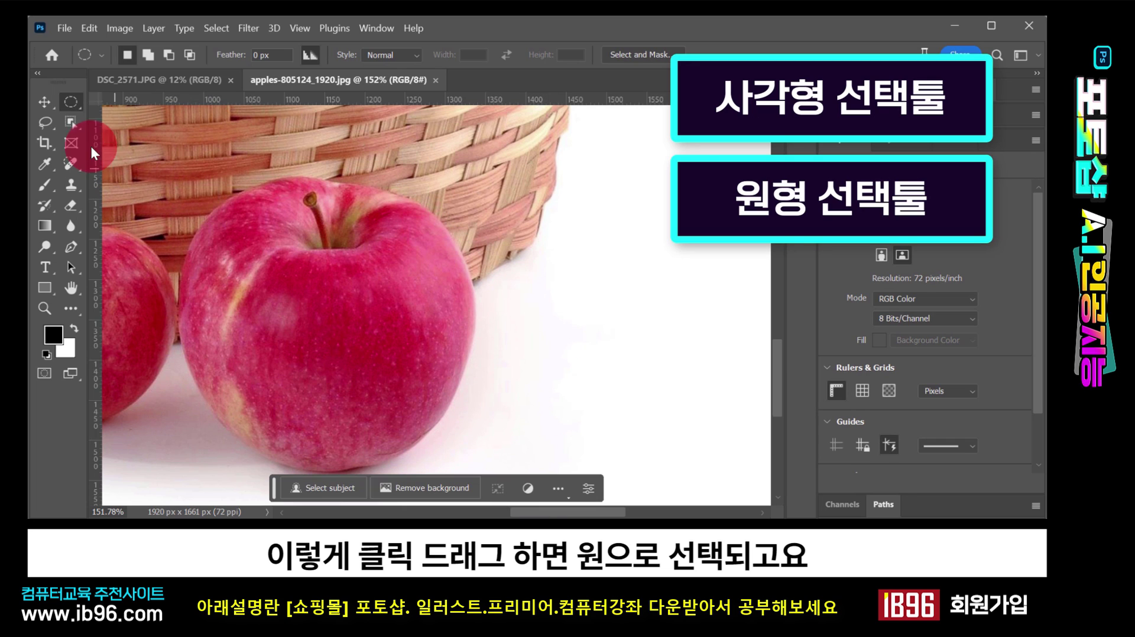
- Switch back to the Rectangular Marquee tool for a rectangular selection on the large apple
right_click(72, 103)
left_click(144, 101)
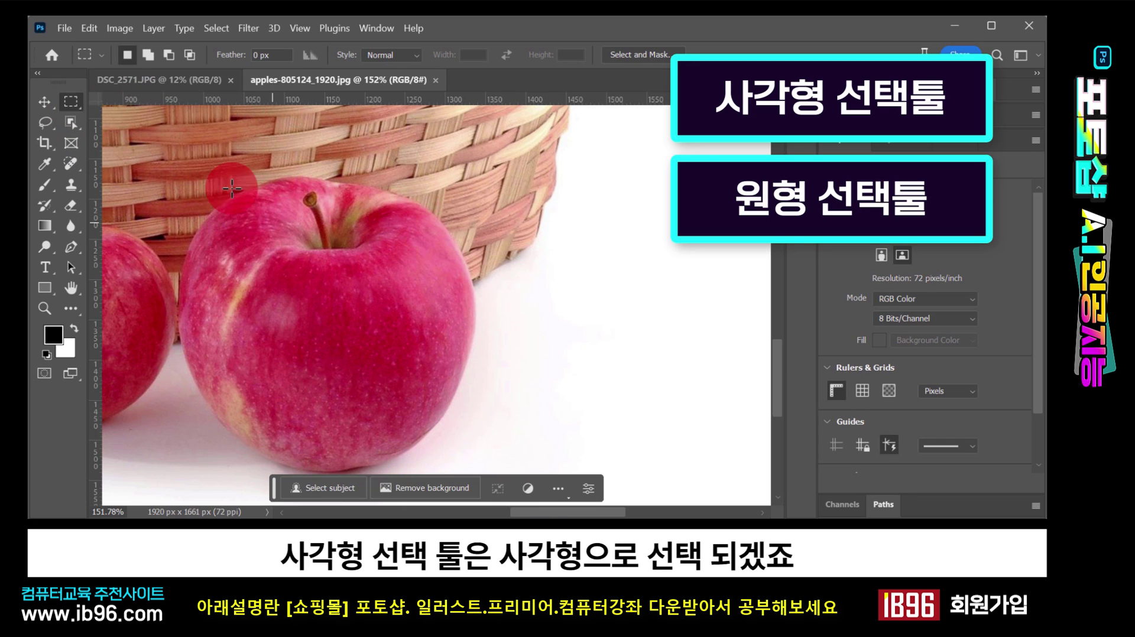
- Draw a rectangular marquee selection over the front apple and clear it
left_click_drag(209, 166, 510, 402)
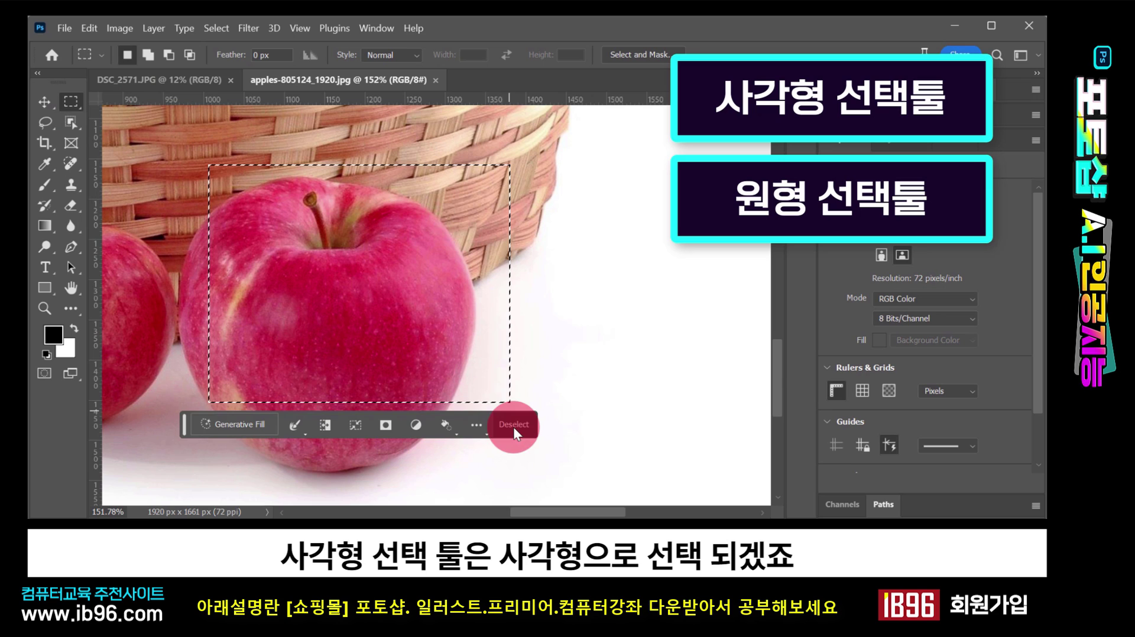
left_click(573, 314)
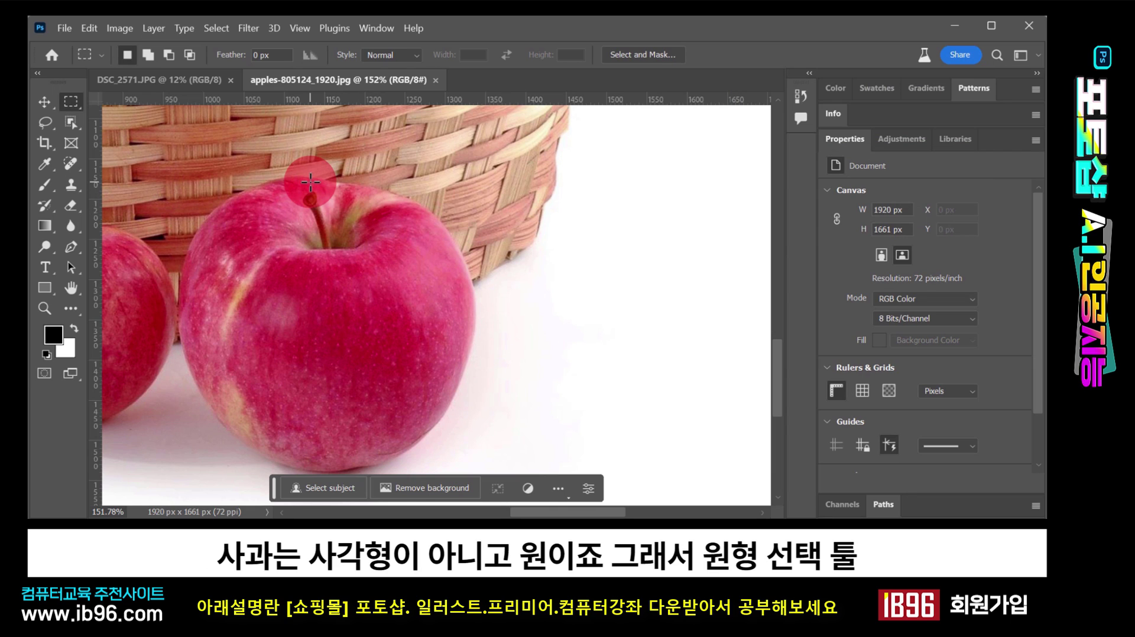
- Switch from the Rectangular Marquee to the Elliptical Marquee tool
right_click(69, 104)
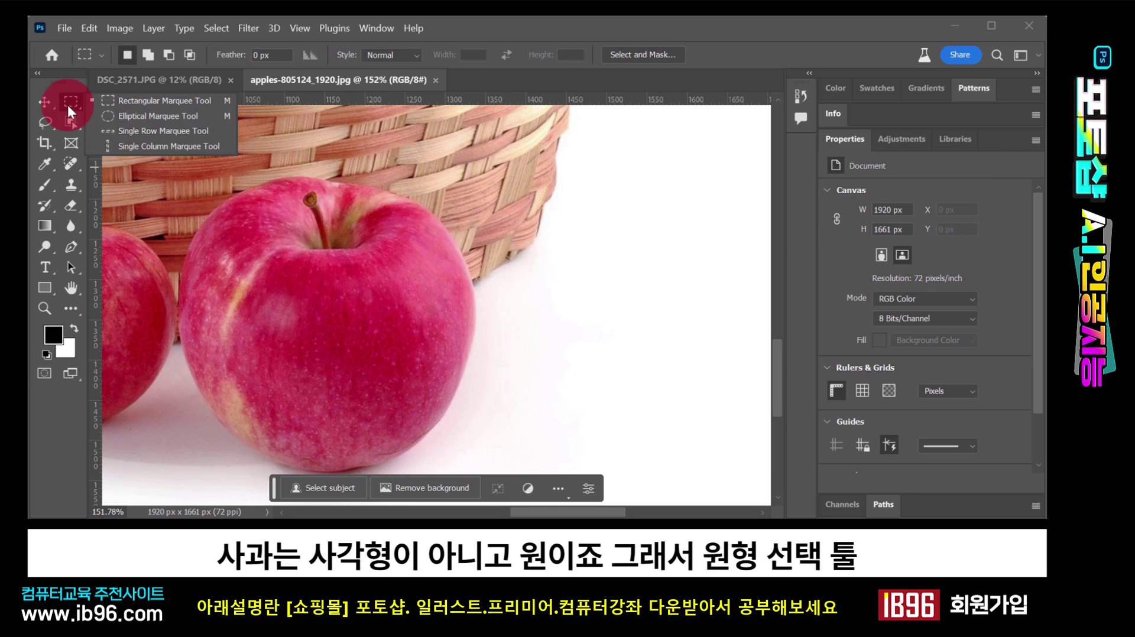
right_click(66, 103)
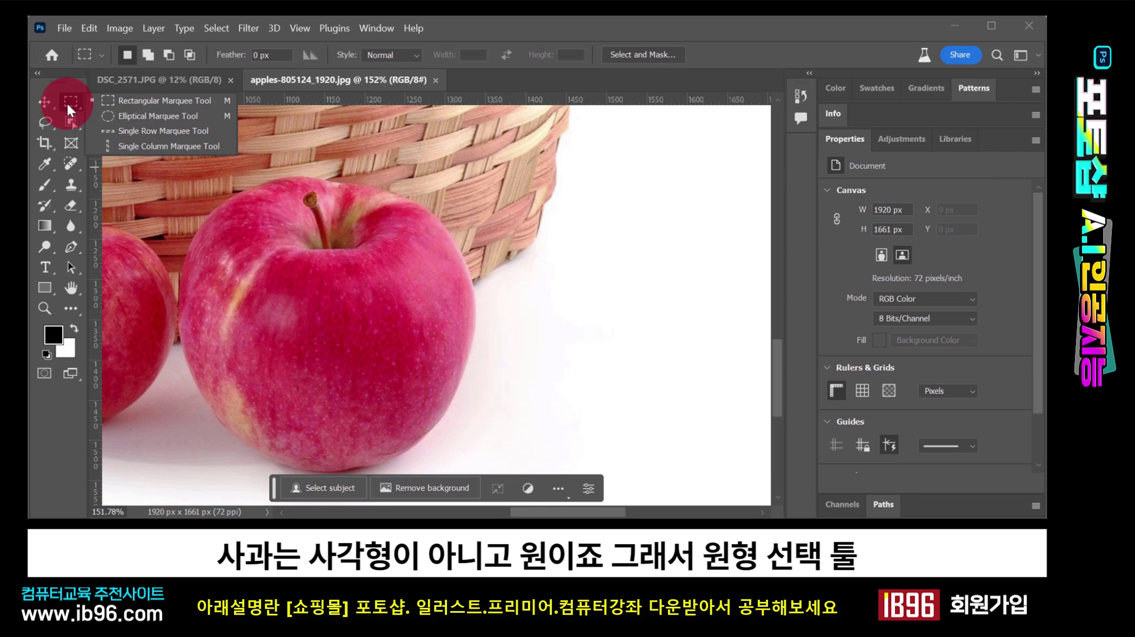
left_click(120, 115)
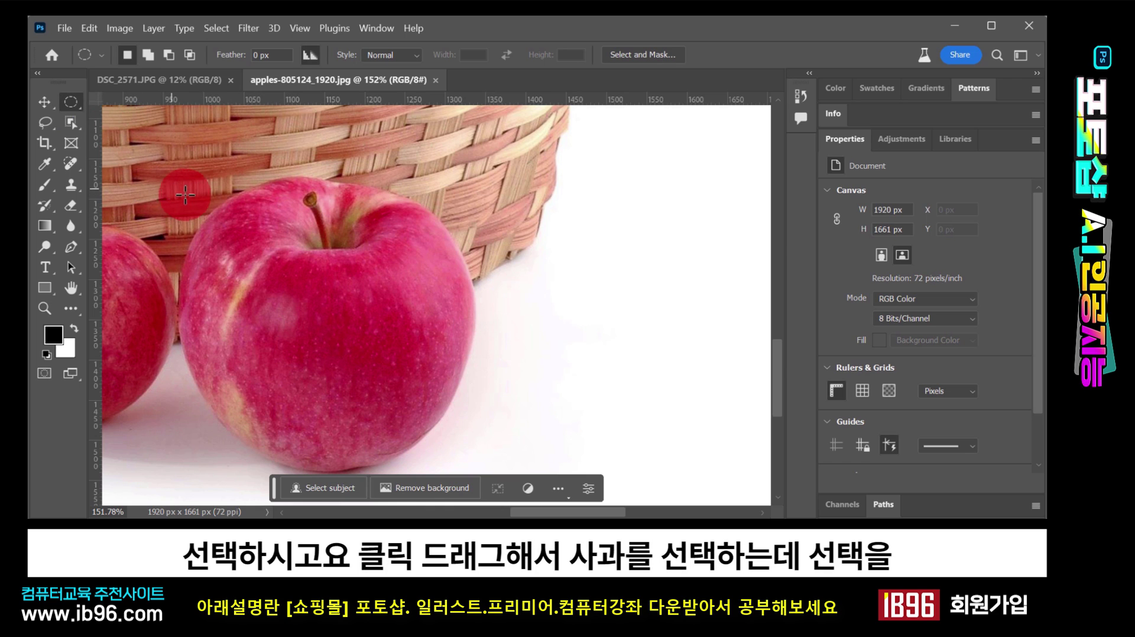
- Try out freehand elliptical selections around the apple and on the white area beside it, clearing each one
left_click_drag(189, 181, 473, 465)
left_click(552, 298)
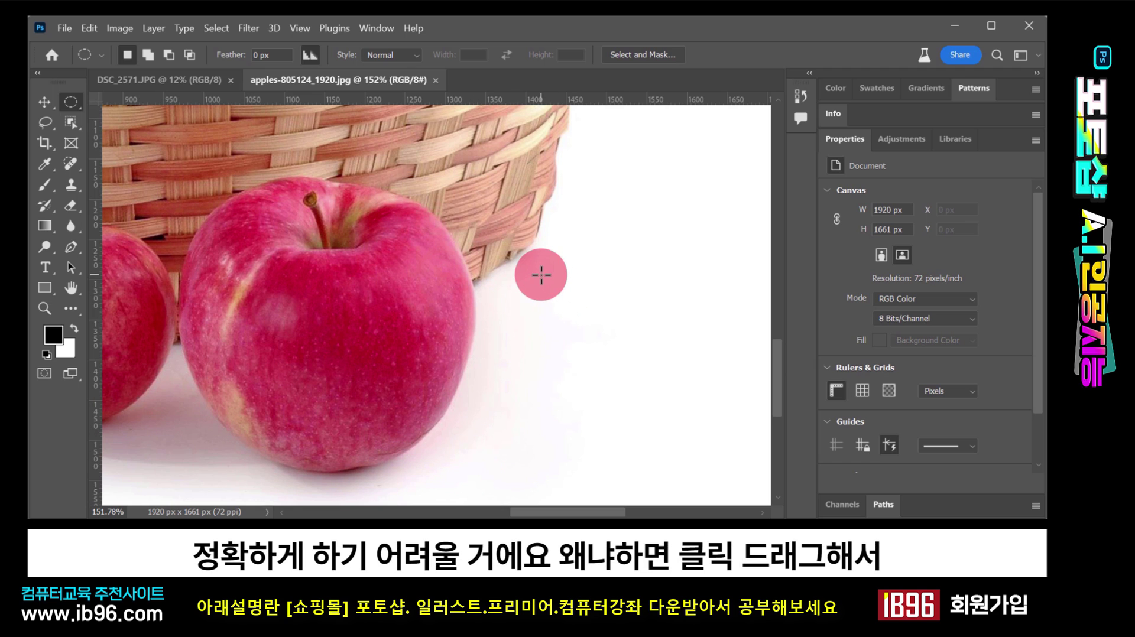
left_click_drag(541, 274, 623, 359)
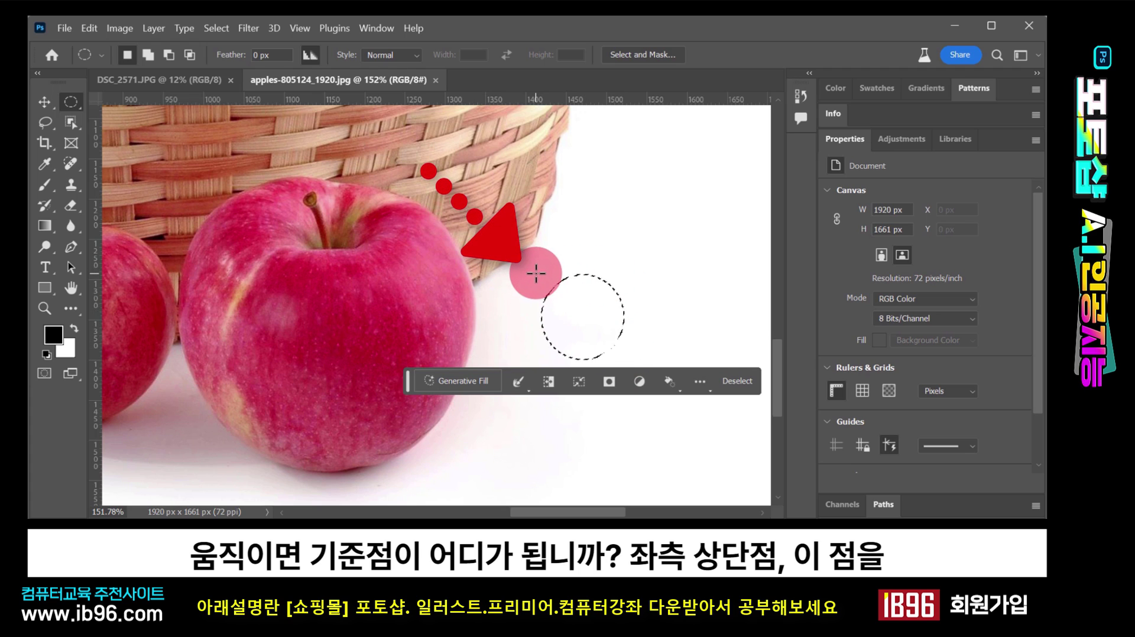
left_click(536, 273)
left_click_drag(536, 273, 680, 409)
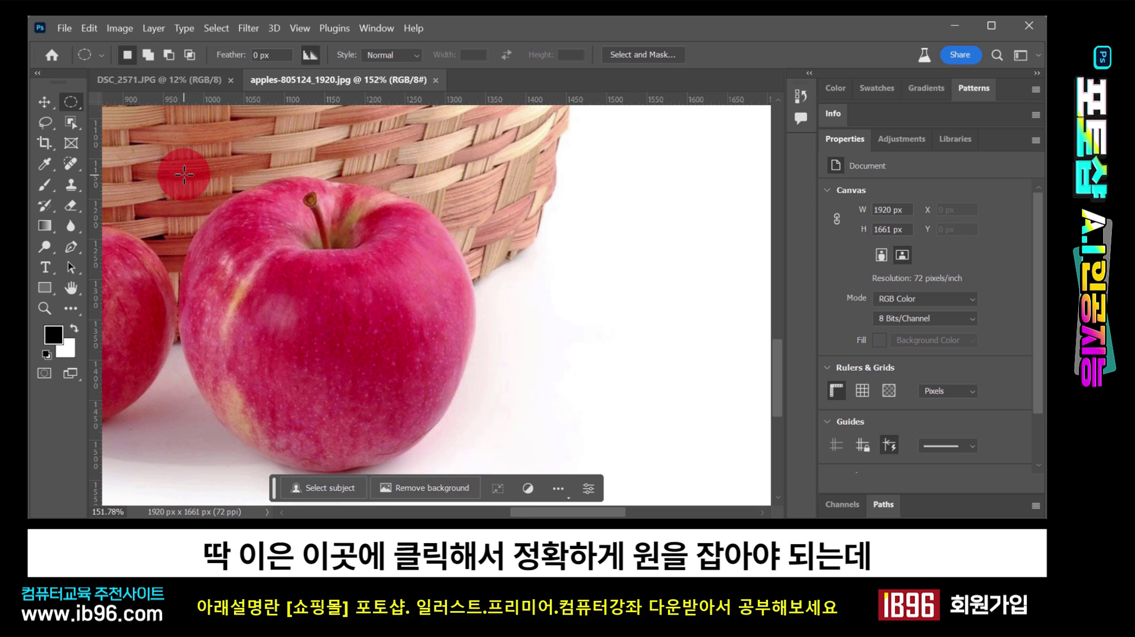
left_click_drag(183, 174, 467, 461)
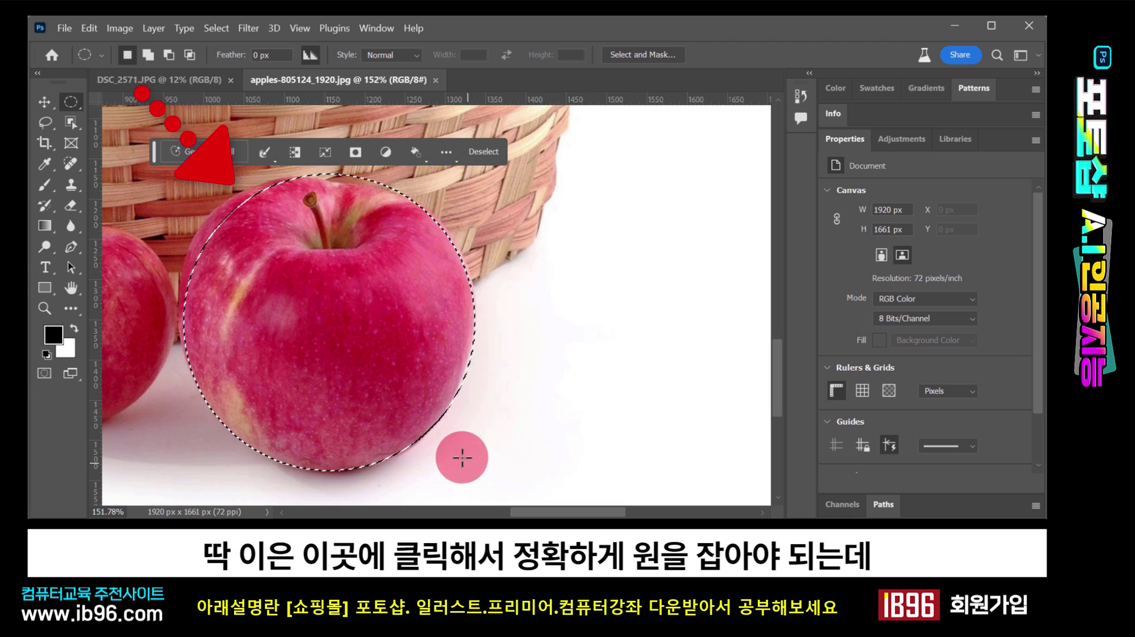
left_click(507, 382)
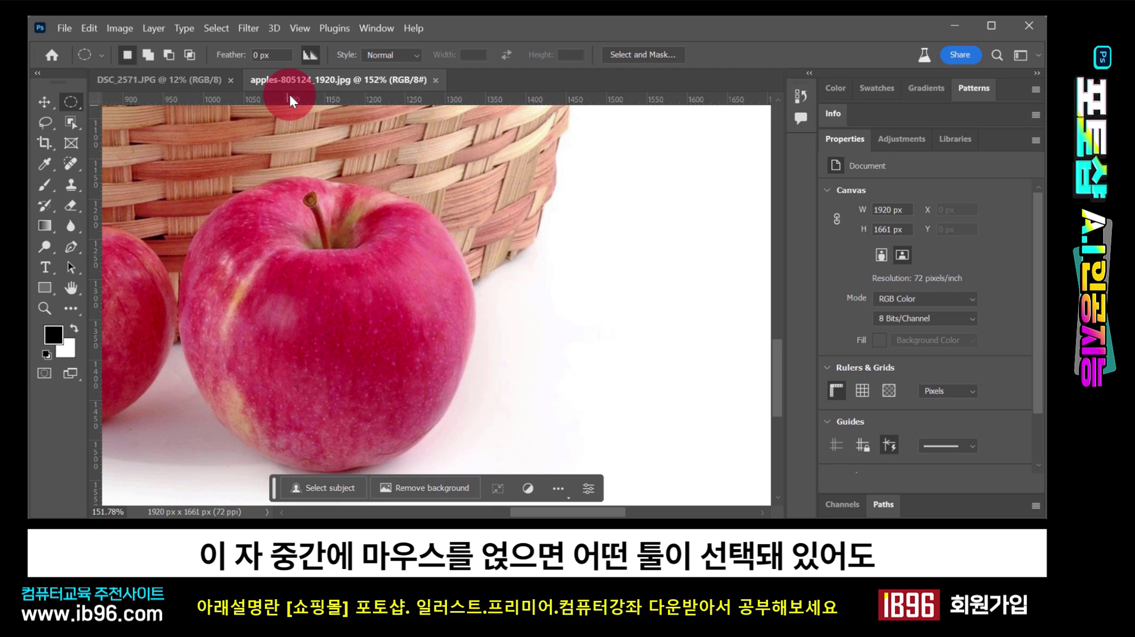
- With the Move tool, place a horizontal guide at the apple's top edge and a vertical guide at its left edge
left_click(76, 184)
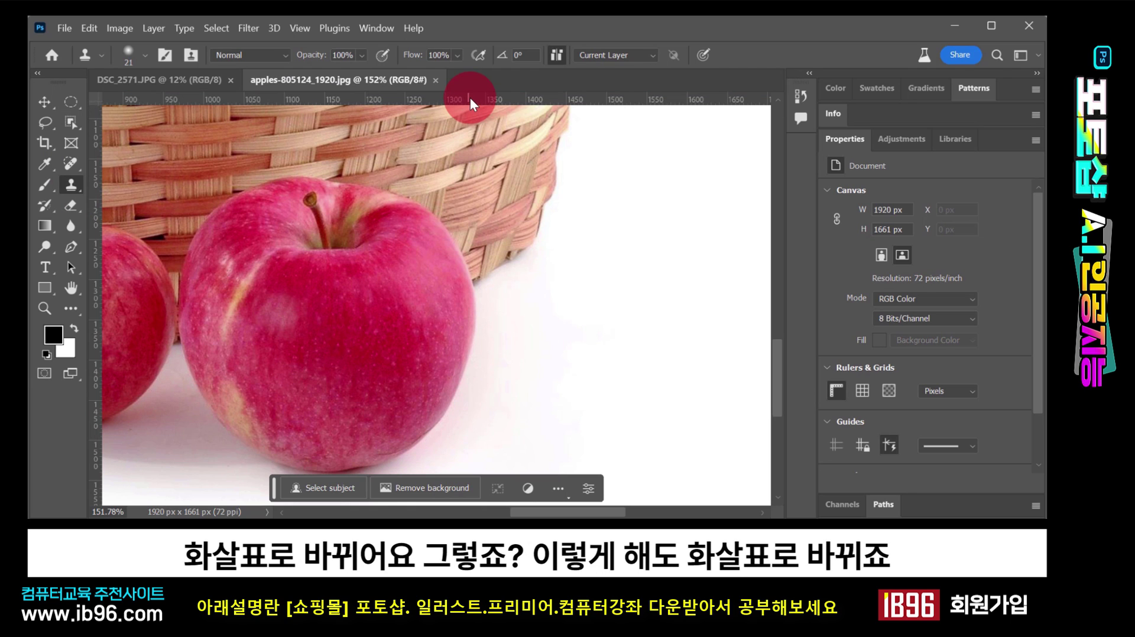
left_click(46, 102)
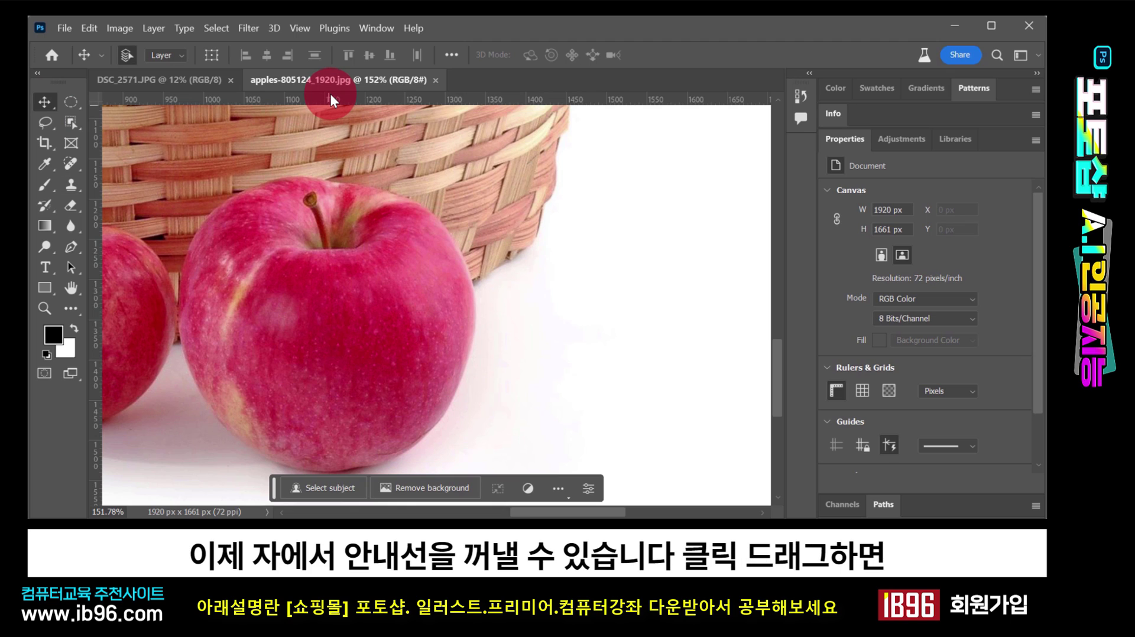
left_click_drag(330, 93, 370, 176)
left_click_drag(112, 175, 136, 176)
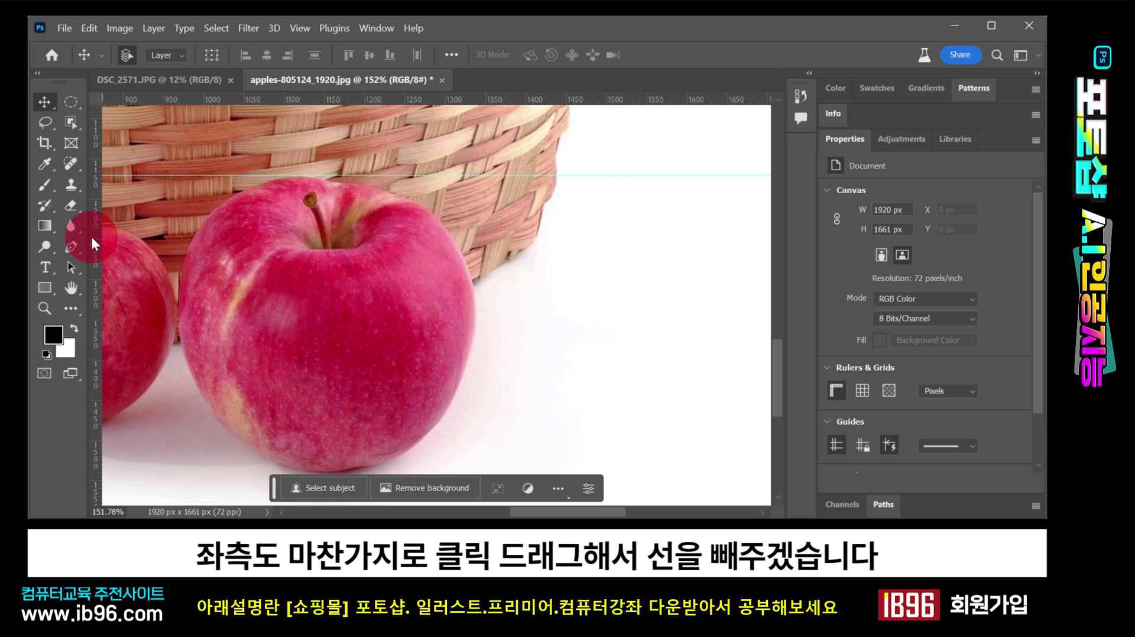
left_click_drag(91, 237, 179, 249)
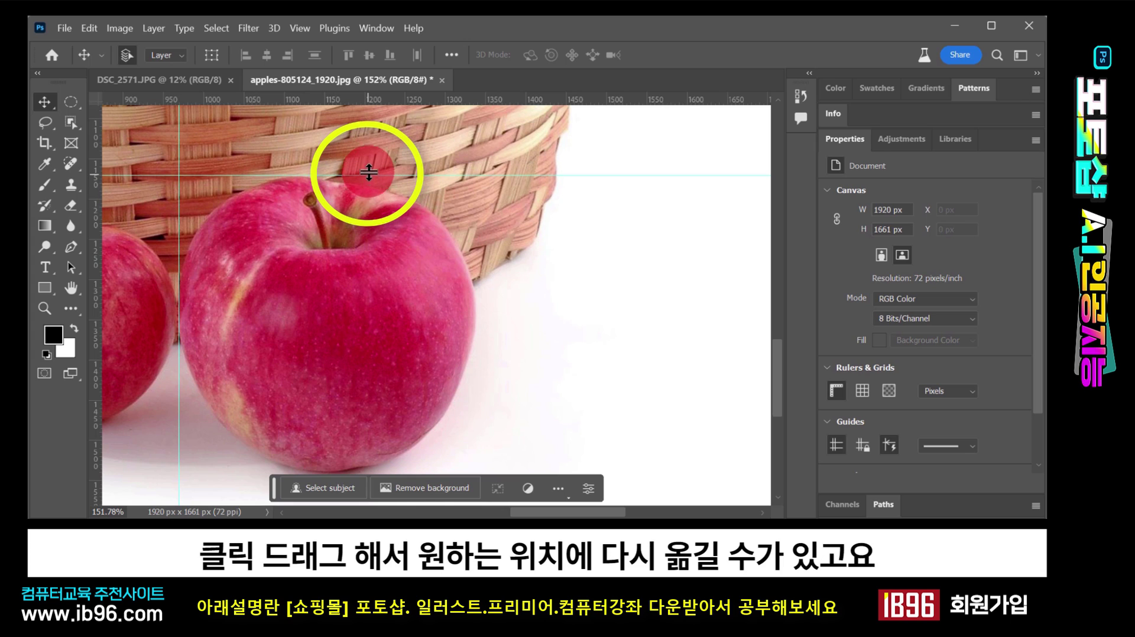
- Remove the horizontal guide and place a new one at the apple's top edge
mouse_move(367, 175)
left_mouse_down()
mouse_move(365, 140)
mouse_move(385, 301)
mouse_move(384, 177)
left_mouse_up()
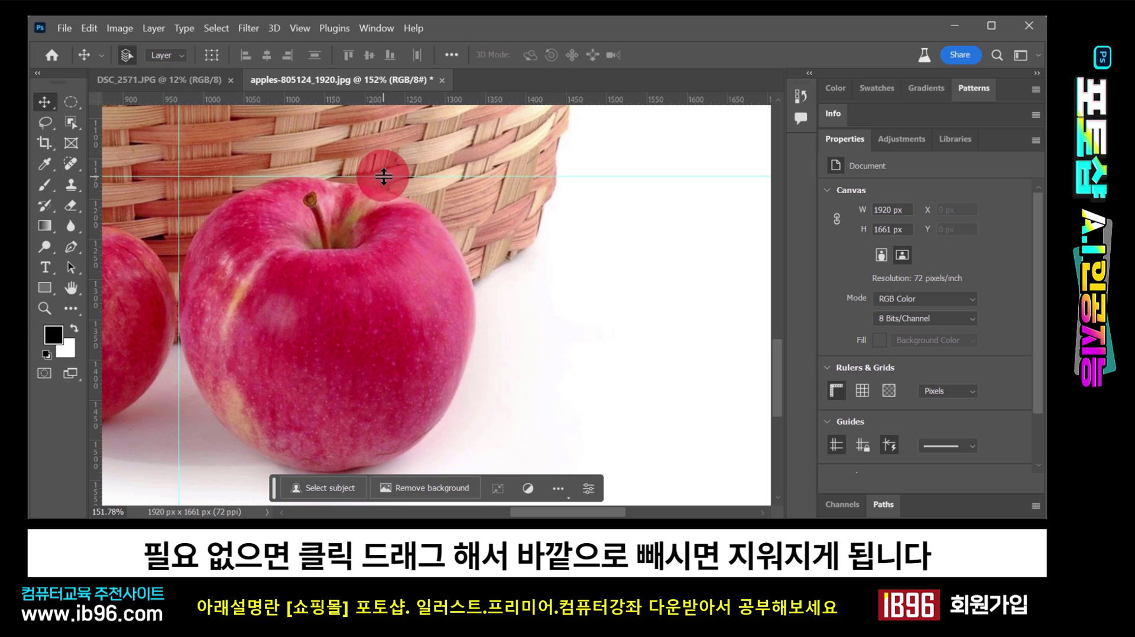
left_click_drag(384, 176, 374, 27)
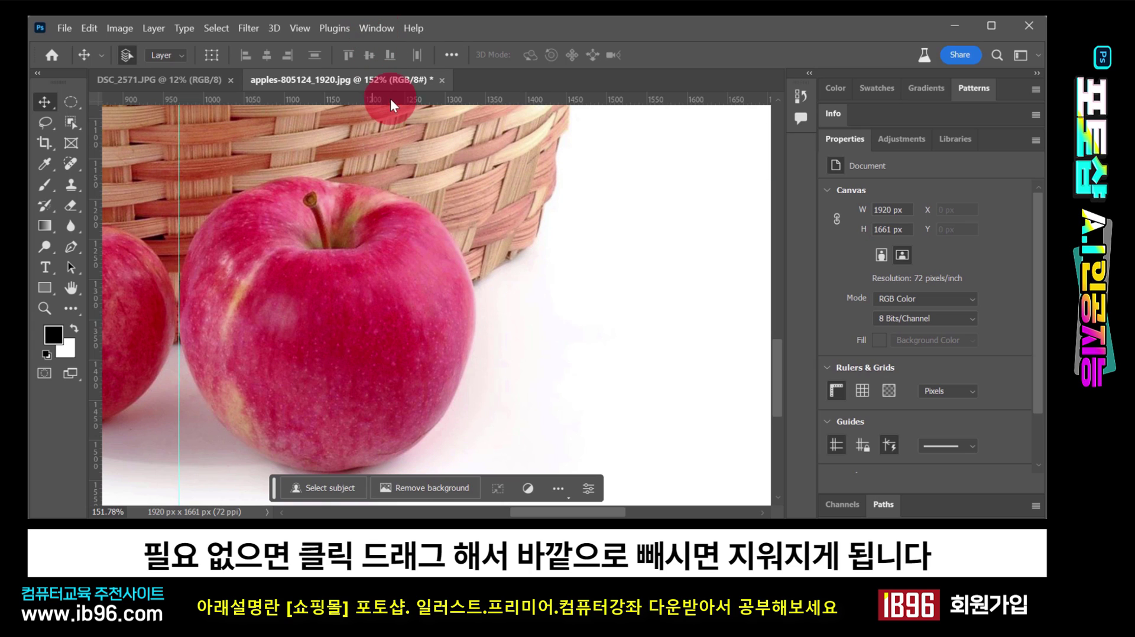
left_click_drag(391, 98, 396, 175)
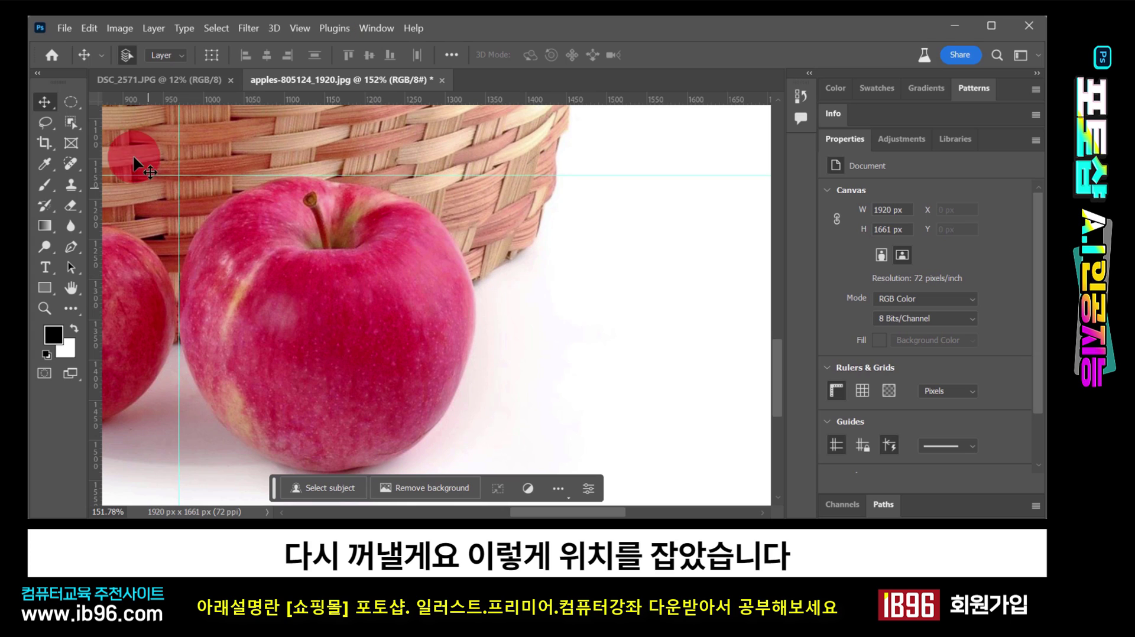
- Draw an elliptical selection around the apple, starting from the intersection of the two guides
left_click(70, 102)
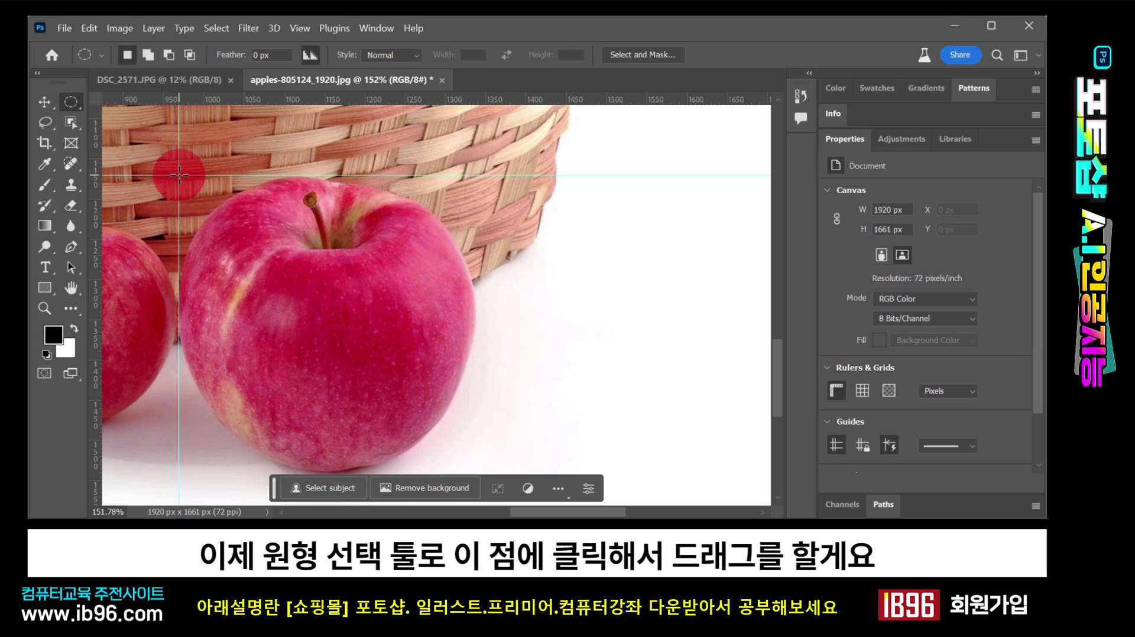
left_click_drag(178, 175, 473, 472)
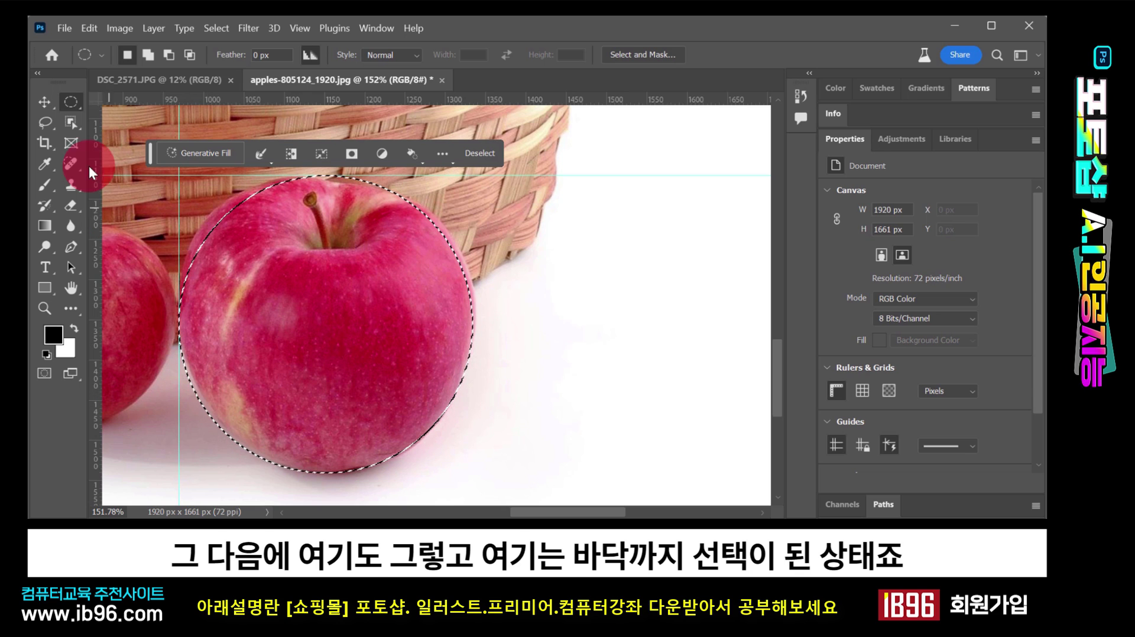
- Try moving the selected apple pixels onto the white area beside it, and undo the move
left_click(45, 103)
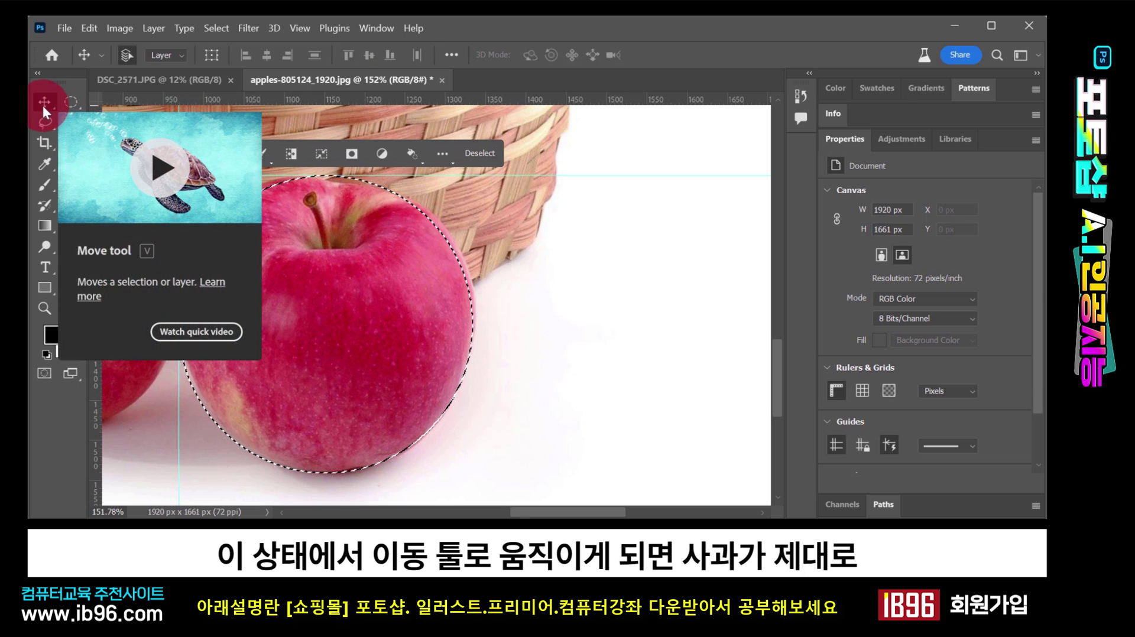
left_click_drag(353, 331, 628, 348)
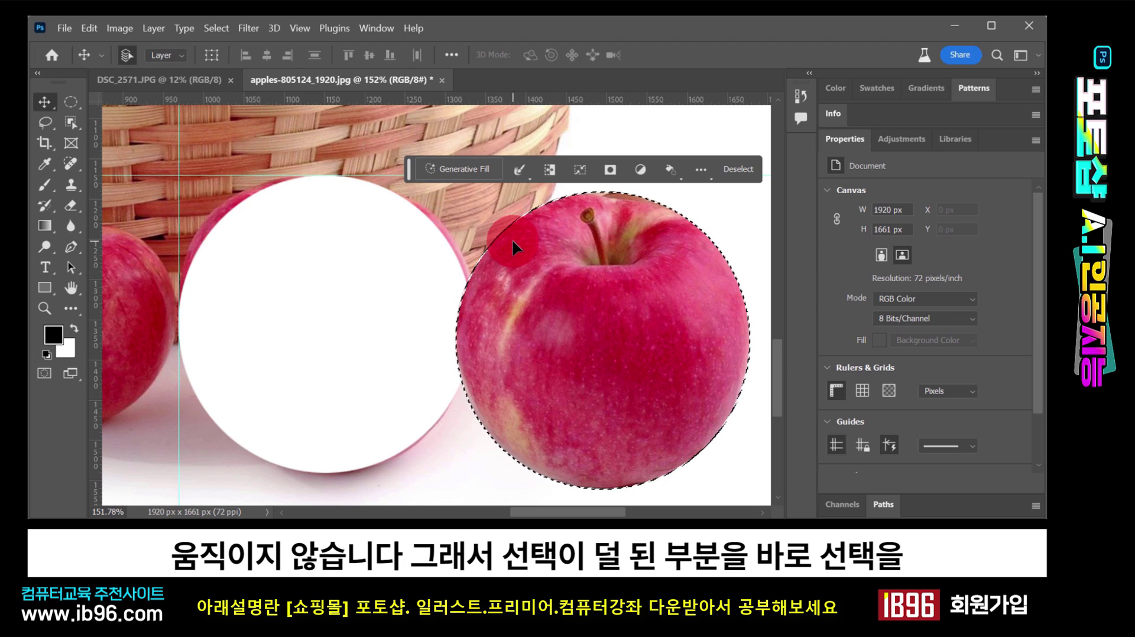
key("ctrl+z")
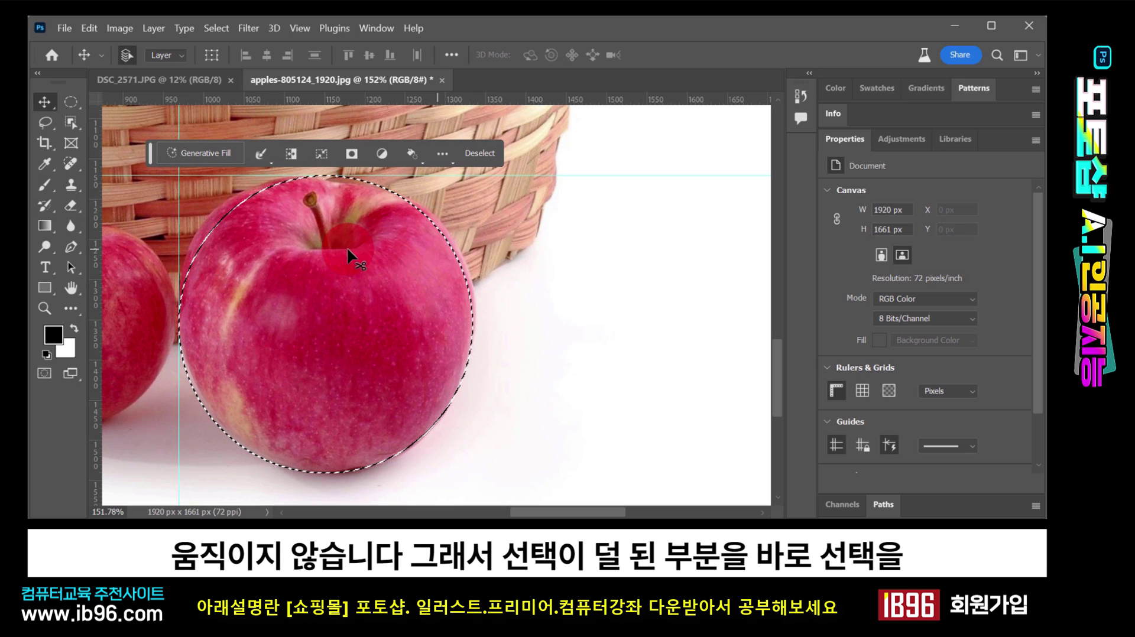
- Zoom in on the right edge of the apple's selection and activate the Lasso tool
left_click(42, 308)
left_click_drag(463, 251, 502, 256)
left_click_drag(612, 428, 544, 309)
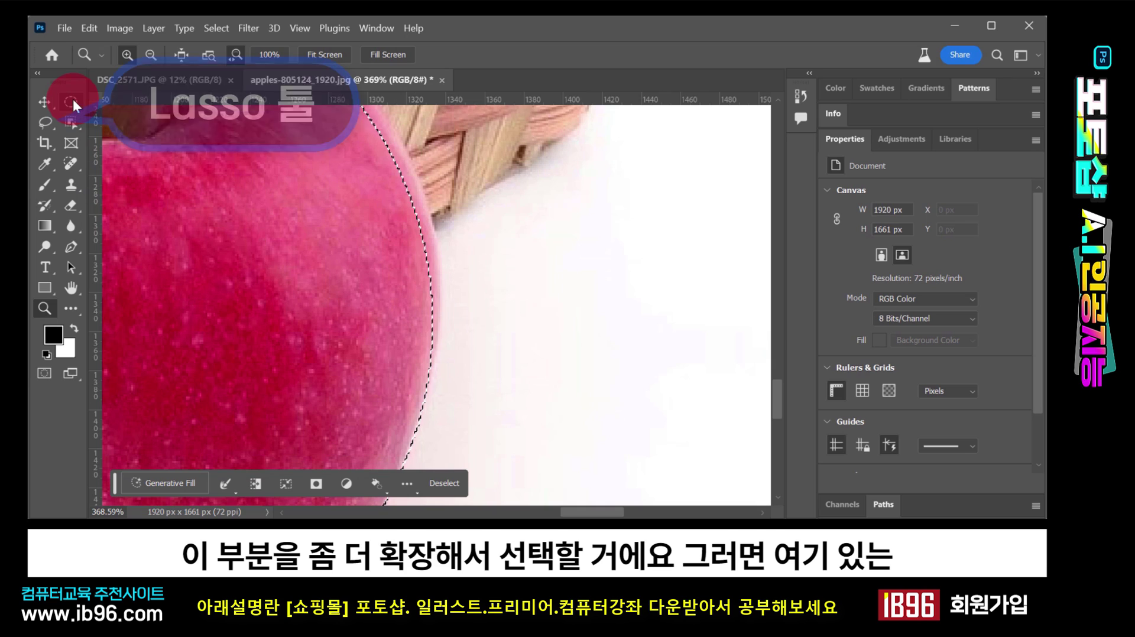
left_click(47, 122)
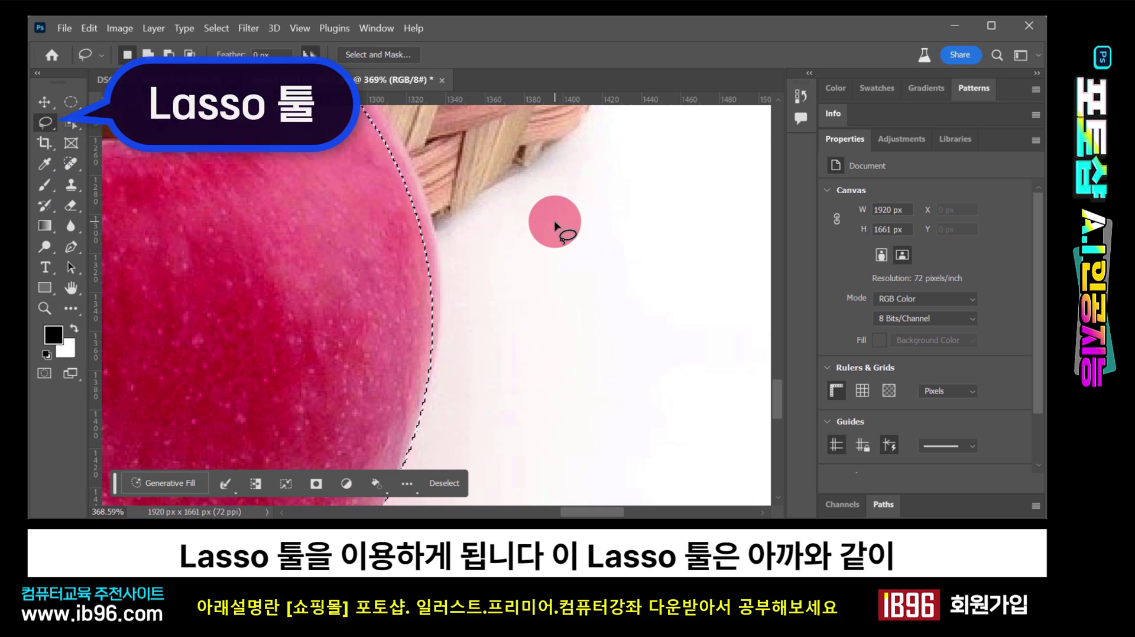
- Switch to the blank Untitled-1 document and activate the Lasso tool there
key("ctrl+Tab")
left_click(73, 103)
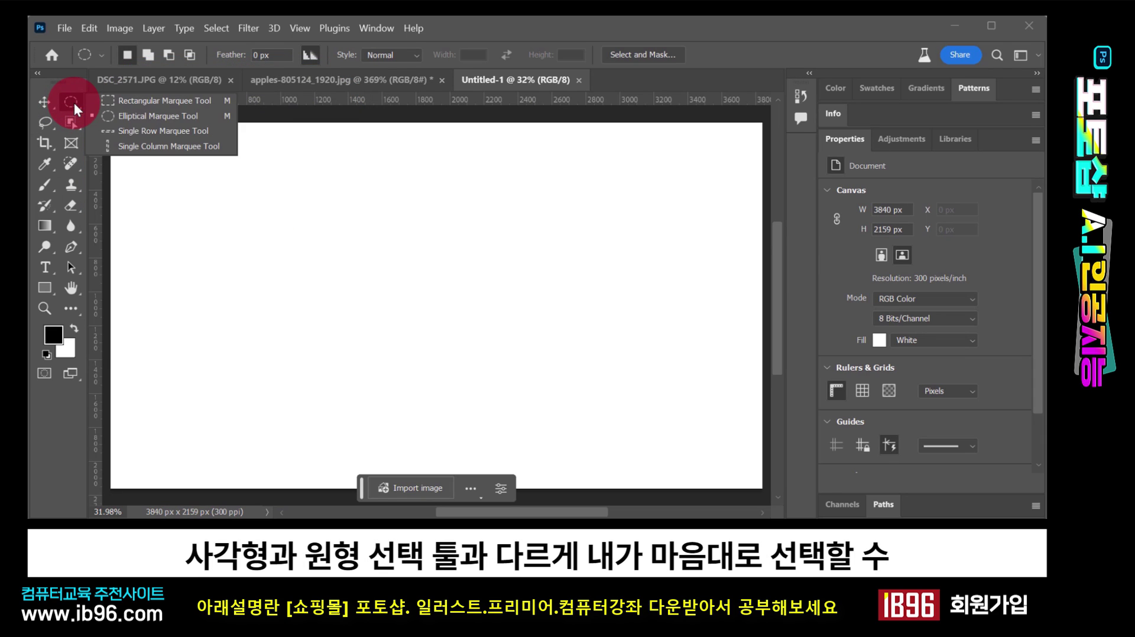
left_click(45, 122)
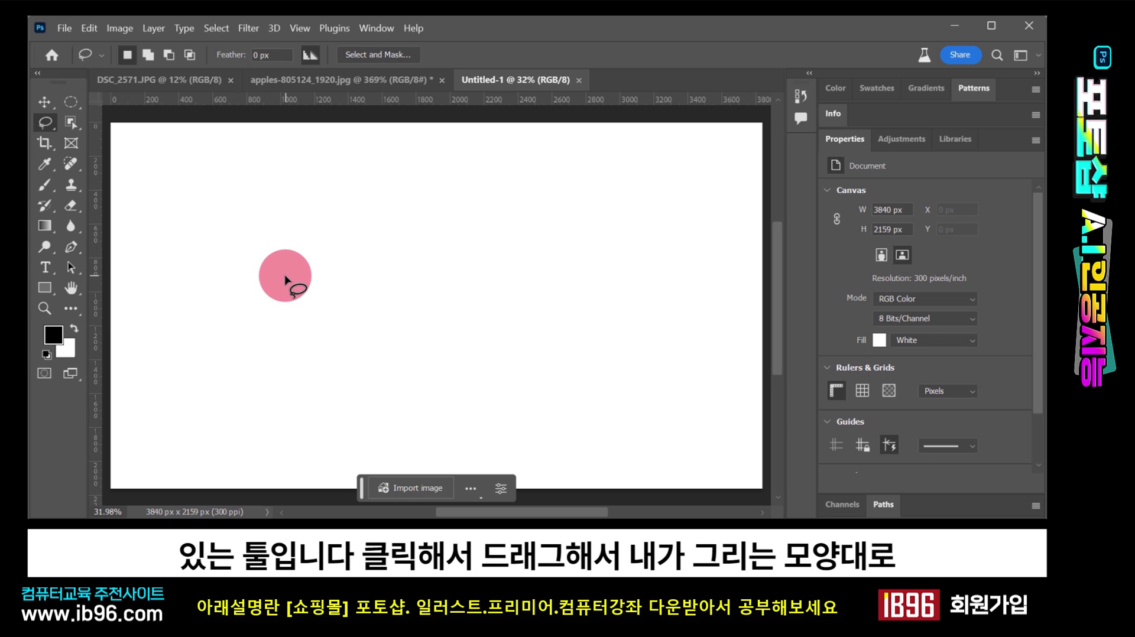
- Try the Lasso with one freehand outline closed at its start point and another released away from it
mouse_move(285, 276)
left_mouse_down()
mouse_move(289, 235)
mouse_move(414, 221)
mouse_move(497, 238)
mouse_move(483, 279)
mouse_move(506, 378)
mouse_move(474, 317)
mouse_move(395, 280)
mouse_move(346, 347)
mouse_move(252, 348)
mouse_move(225, 276)
mouse_move(285, 269)
left_mouse_up()
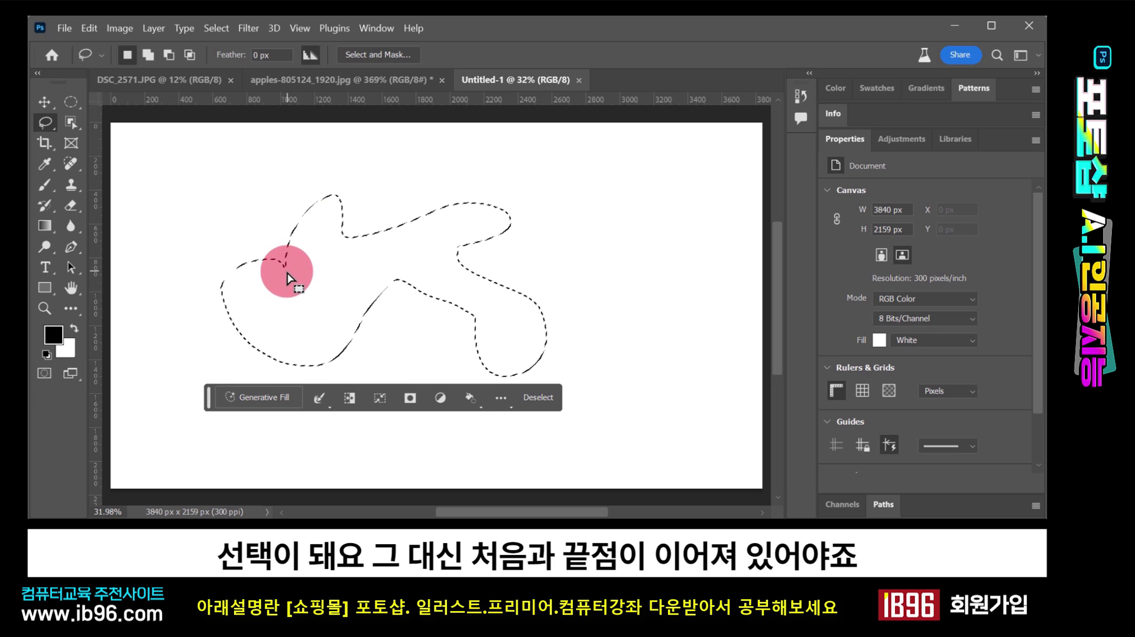
left_click(231, 206)
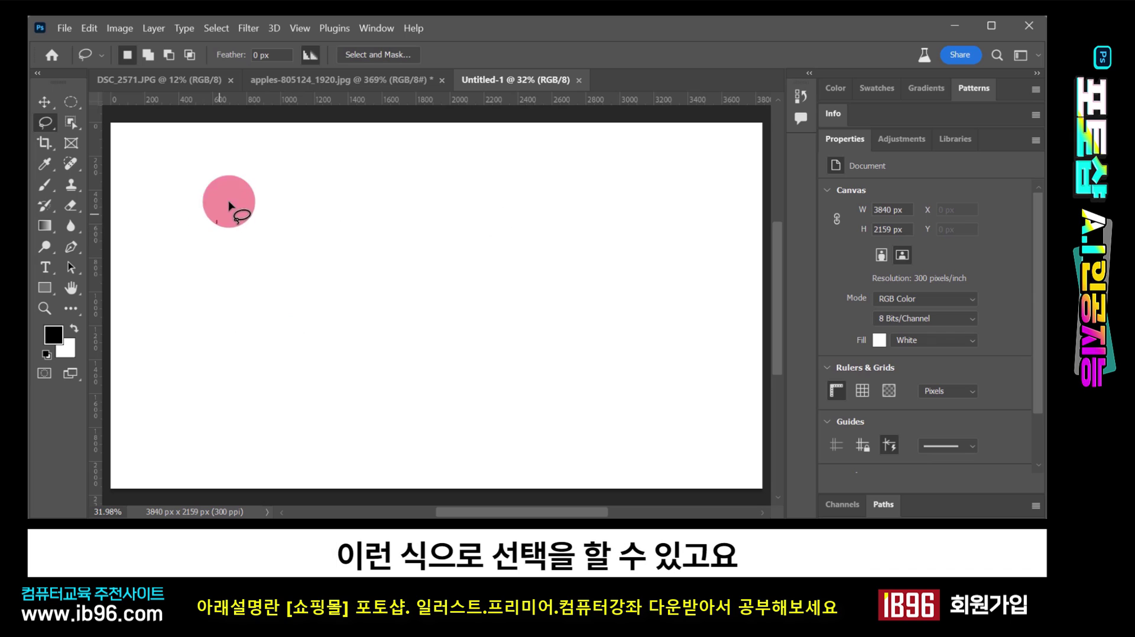
mouse_move(229, 205)
left_mouse_down()
mouse_move(353, 246)
mouse_move(566, 176)
mouse_move(630, 267)
mouse_move(419, 398)
left_mouse_up()
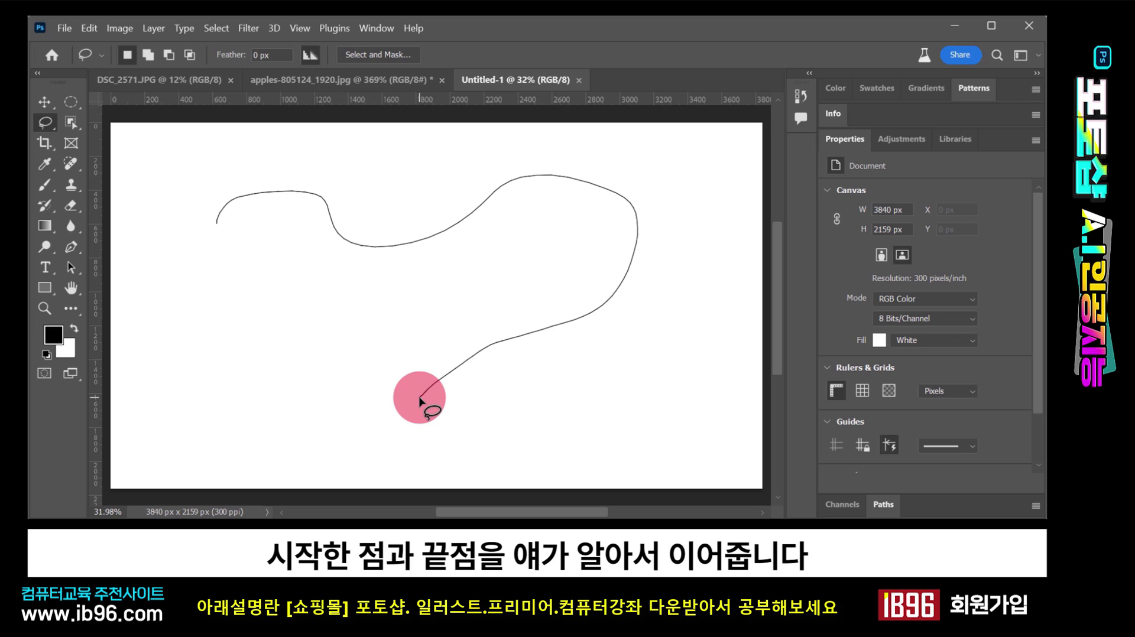
left_click_drag(419, 399, 419, 399)
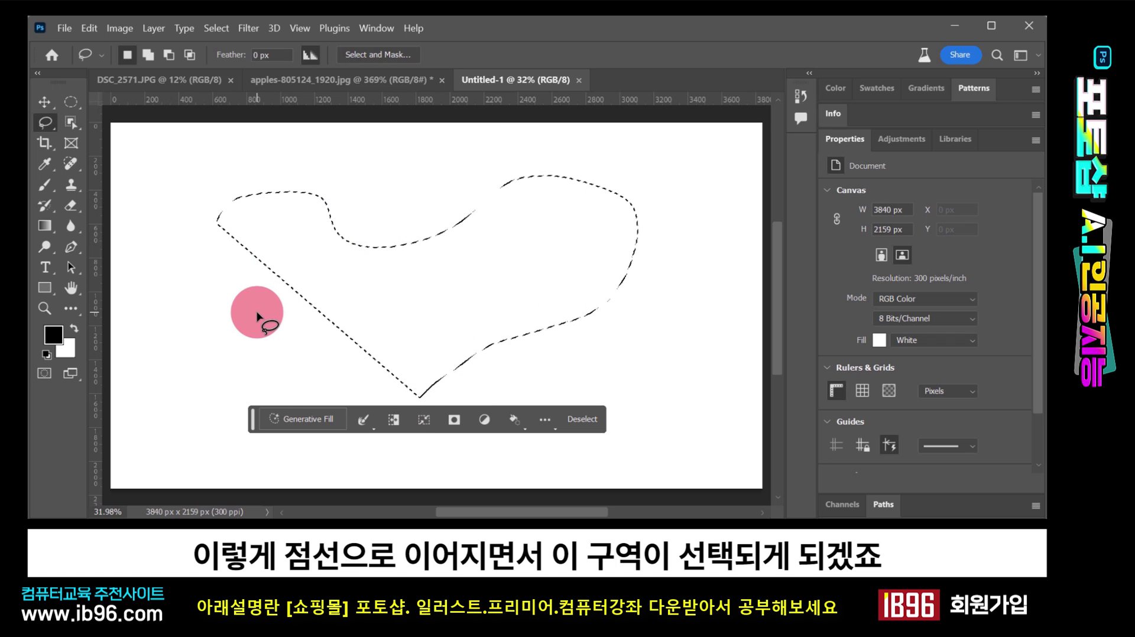
- Lasso a boot-shaped freehand selection on the blank canvas and add extra area along its inner bend
mouse_move(262, 312)
left_mouse_down()
mouse_move(361, 201)
mouse_move(356, 284)
mouse_move(474, 360)
mouse_move(323, 362)
mouse_move(269, 313)
left_mouse_up()
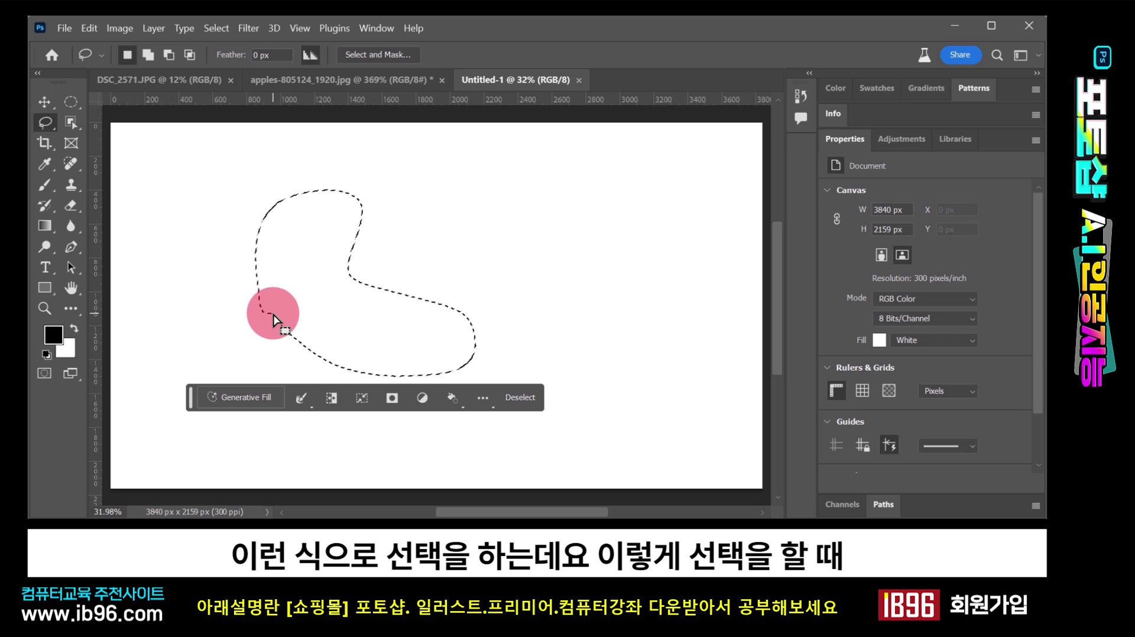
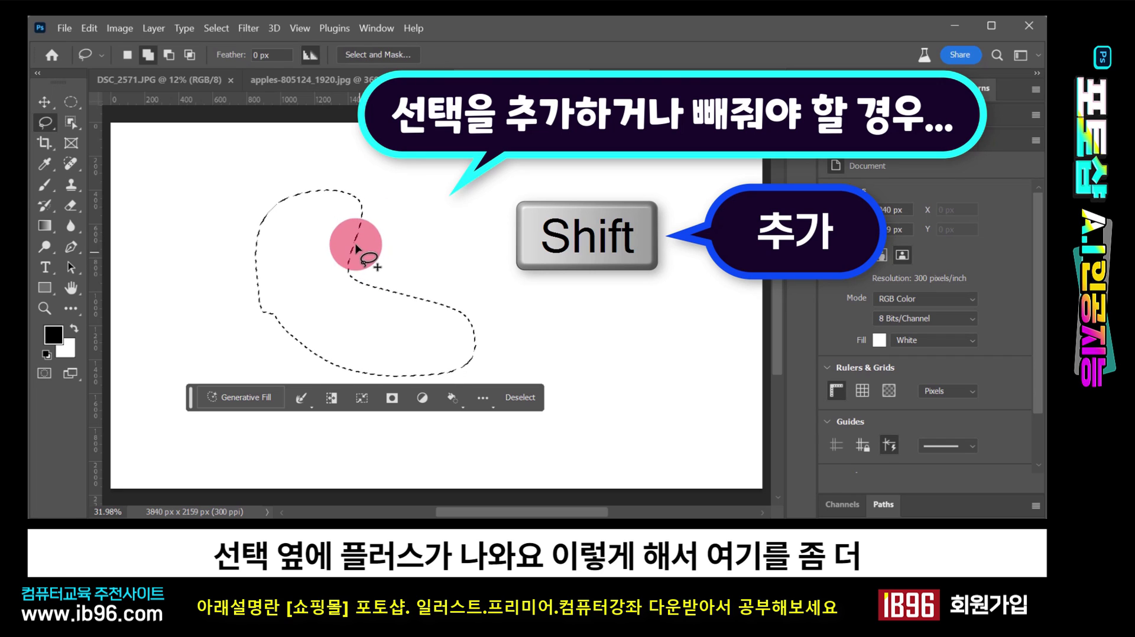
left_click_drag(356, 249, 357, 234)
mouse_move(362, 302)
left_mouse_down()
mouse_move(355, 223)
mouse_move(296, 327)
left_mouse_up()
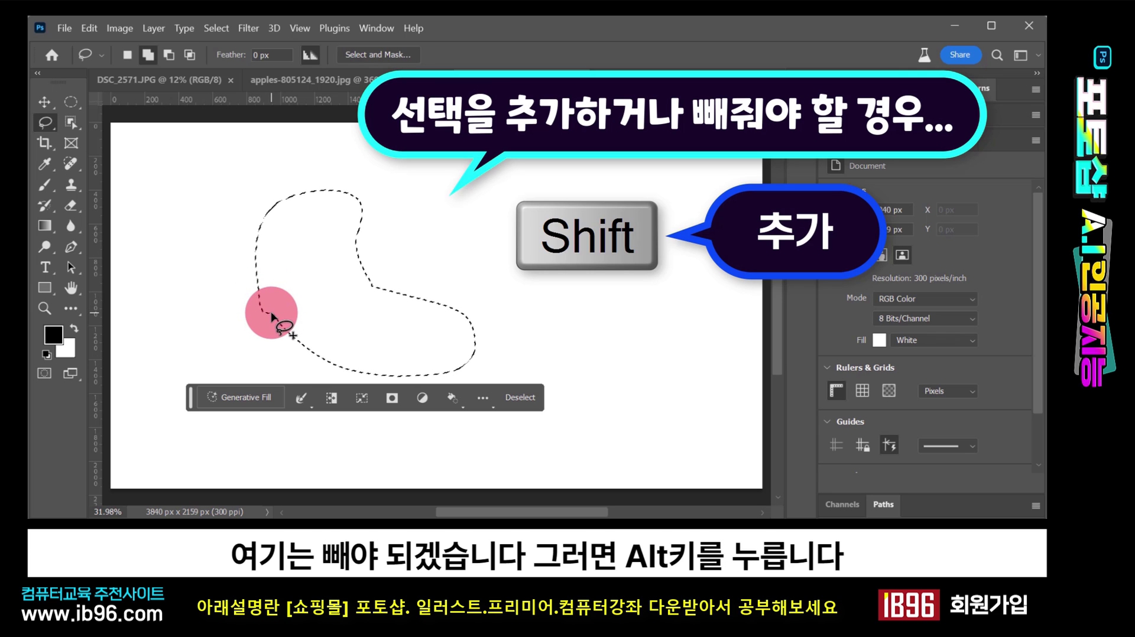
- Subtract the small protruding corner at the lower left of the boot-shaped selection with the Lasso
key("alt")
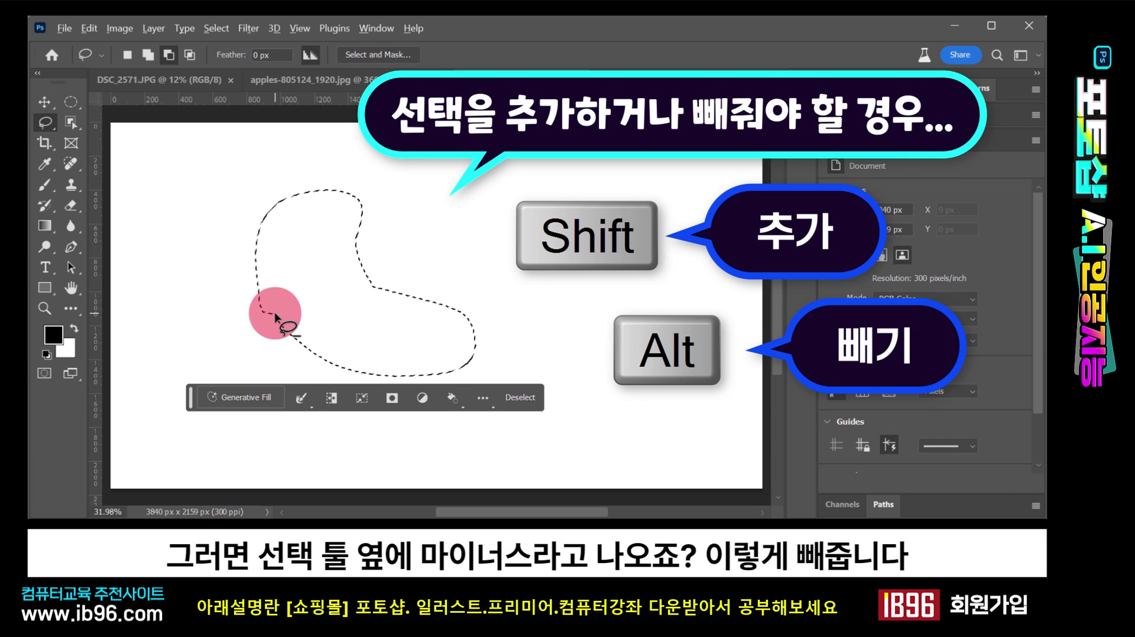
mouse_move(276, 317)
left_mouse_down()
mouse_move(252, 263)
mouse_move(237, 288)
mouse_move(248, 323)
mouse_move(284, 326)
left_mouse_up()
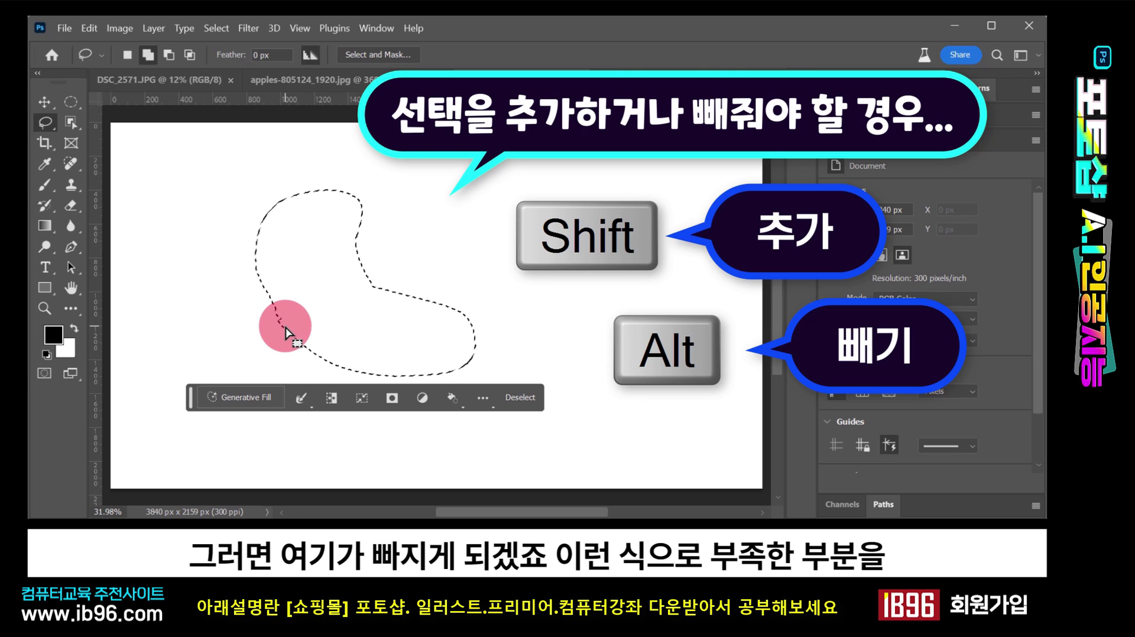
- Switch to the apples-805124_1920.jpg document and add the missed strip along the apple's right edge to the selection with the Lasso
left_click_drag(285, 327, 285, 321)
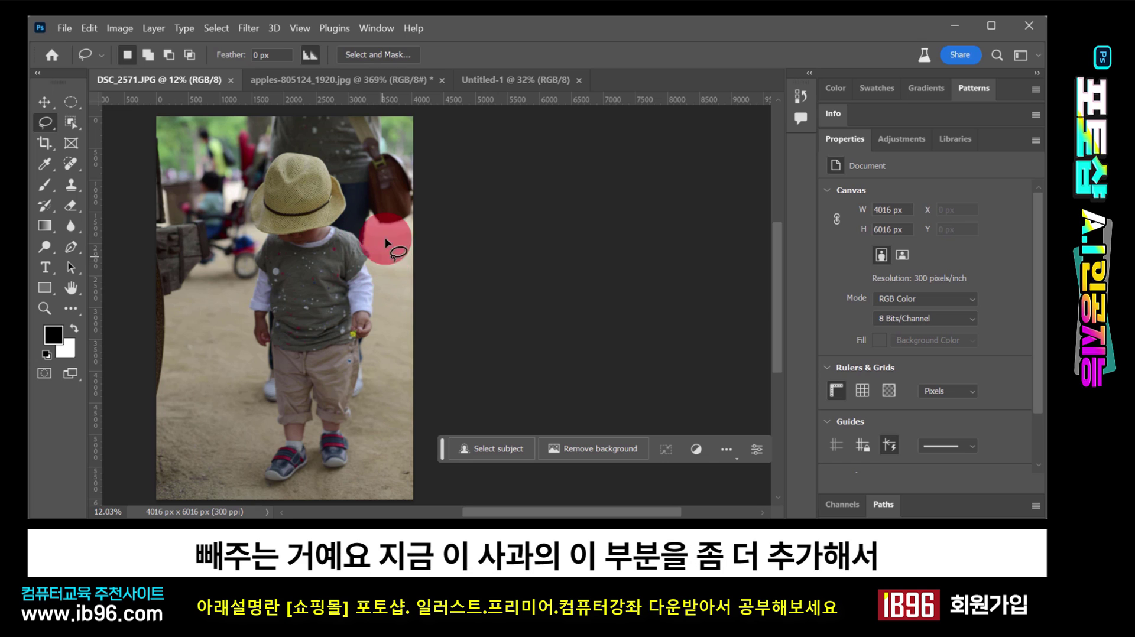
left_click(385, 80)
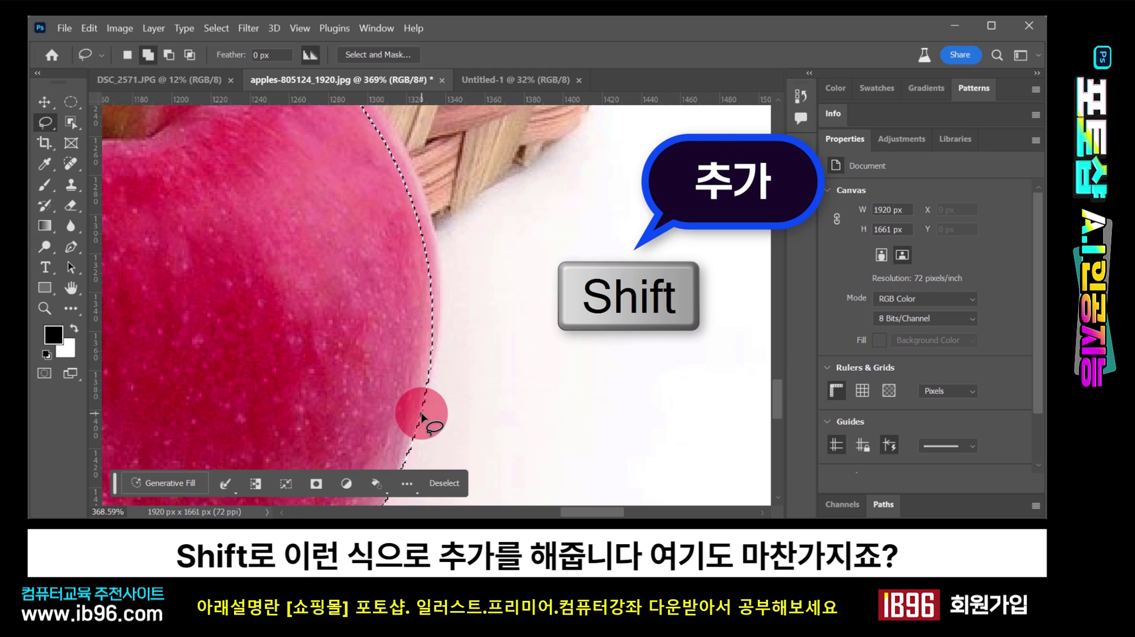
mouse_move(421, 417)
left_mouse_down()
mouse_move(445, 301)
mouse_move(426, 249)
mouse_move(360, 298)
mouse_move(360, 384)
mouse_move(395, 421)
left_mouse_up()
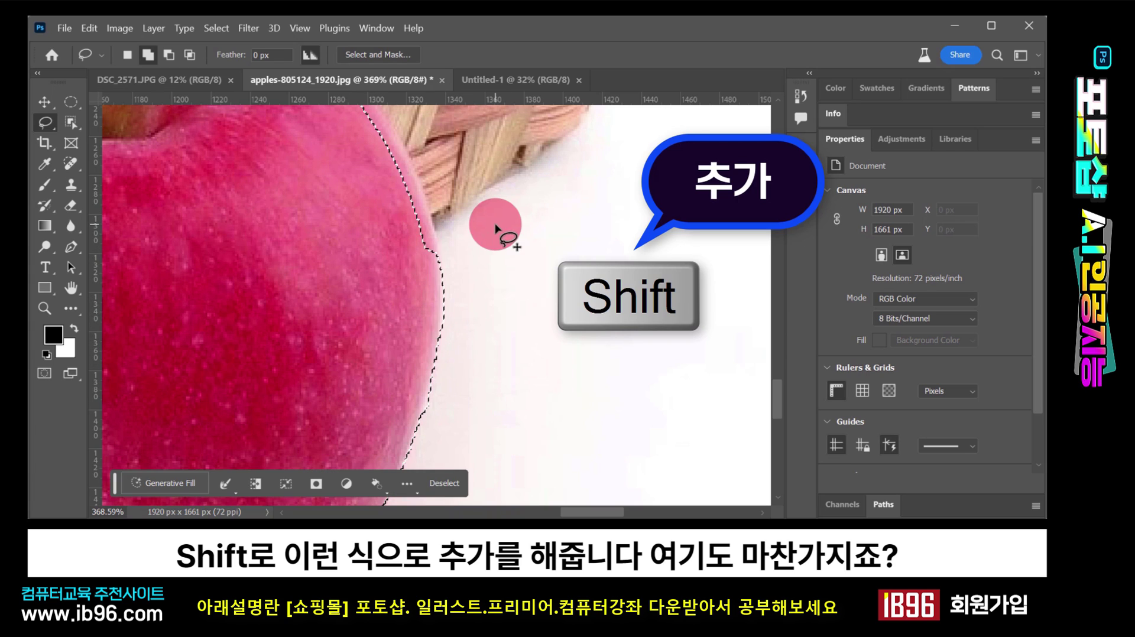
- Extend the selection with the Lasso to cover the missed strip along the apple's upper-right edge beside the basket
mouse_move(437, 253)
left_mouse_down()
mouse_move(416, 196)
mouse_move(399, 226)
mouse_move(436, 252)
left_mouse_up()
mouse_move(429, 204)
left_mouse_down()
mouse_move(398, 148)
mouse_move(381, 181)
mouse_move(416, 214)
mouse_move(416, 295)
left_mouse_up()
mouse_move(439, 253)
left_mouse_down()
mouse_move(428, 214)
mouse_move(414, 213)
mouse_move(403, 260)
mouse_move(447, 263)
left_mouse_up()
mouse_move(427, 219)
left_mouse_down()
mouse_move(389, 172)
mouse_move(364, 194)
mouse_move(382, 225)
mouse_move(342, 152)
left_mouse_up()
mouse_move(380, 197)
left_mouse_down()
mouse_move(329, 126)
mouse_move(308, 114)
mouse_move(293, 124)
mouse_move(350, 170)
mouse_move(355, 133)
mouse_move(380, 139)
mouse_move(380, 167)
mouse_move(355, 178)
left_mouse_up()
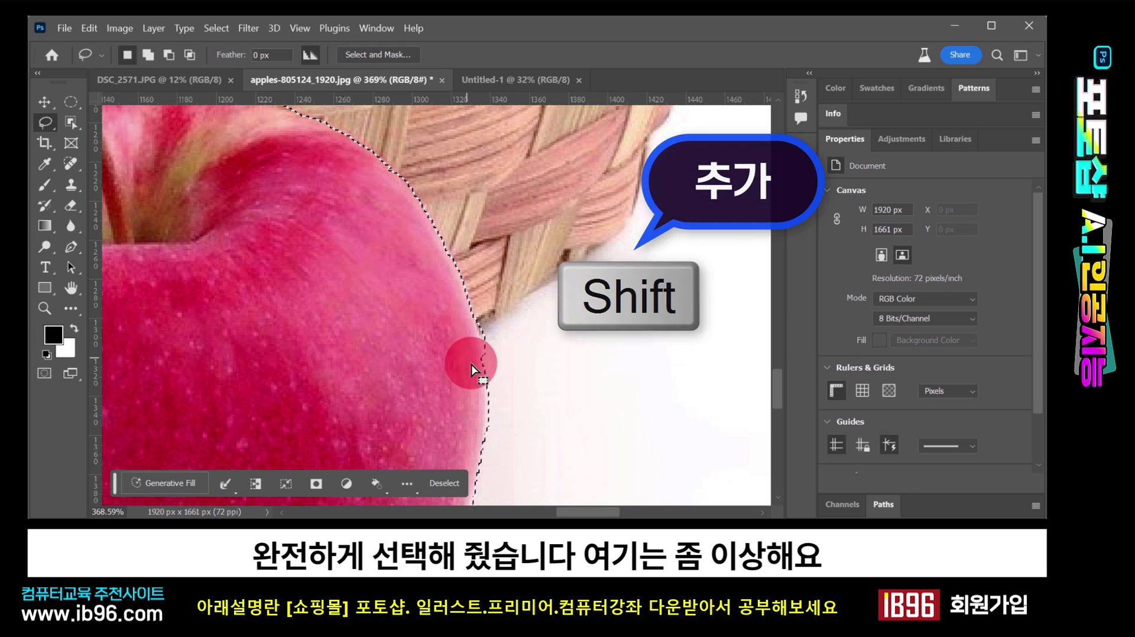
- Subtract the excess outside the apple's right edge from the selection with the Lasso
key("alt")
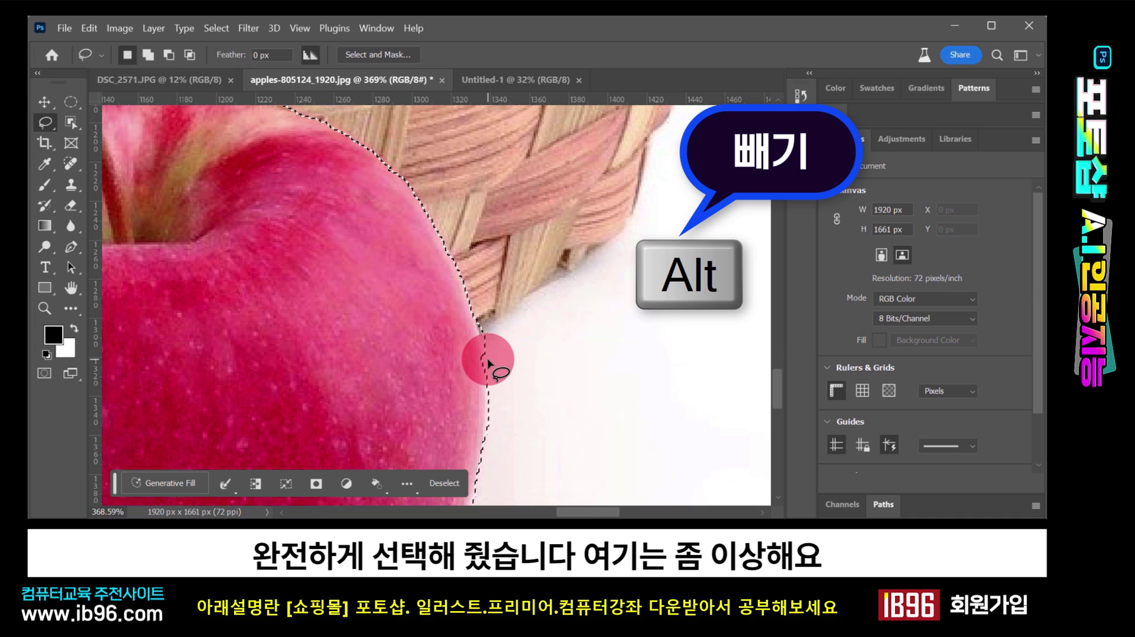
mouse_move(486, 360)
left_mouse_down()
mouse_move(480, 319)
mouse_move(490, 357)
mouse_move(503, 358)
mouse_move(485, 240)
left_mouse_up()
key("space")
key("alt")
mouse_move(469, 309)
left_mouse_down()
mouse_move(469, 296)
mouse_move(506, 298)
mouse_move(456, 227)
left_mouse_up()
left_click_drag(441, 356, 499, 286)
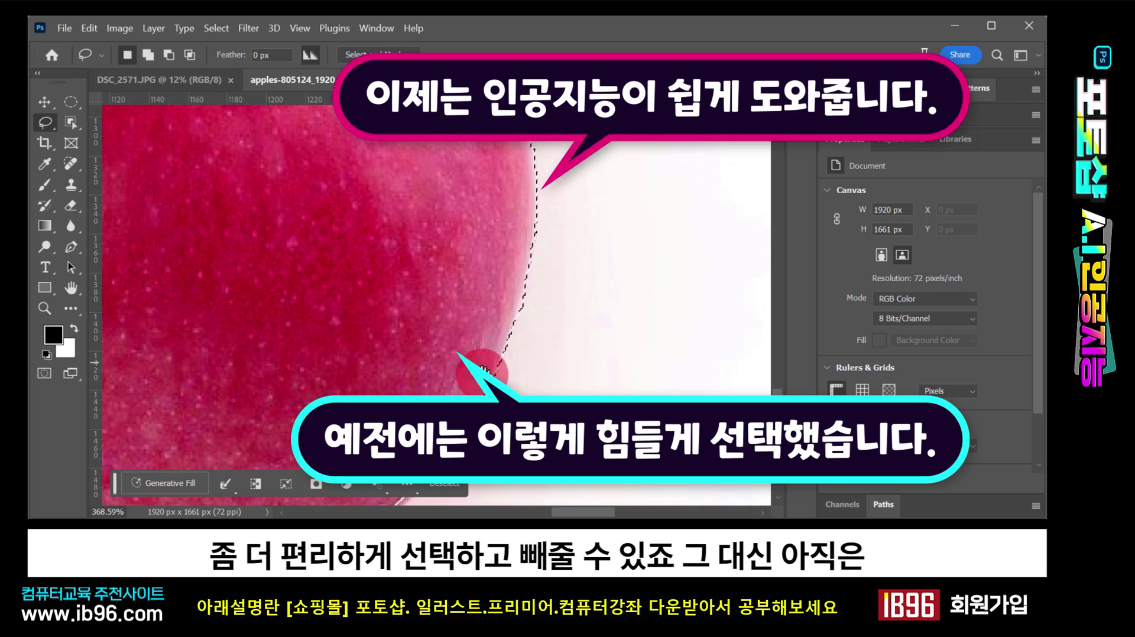
- Add the missed areas along the apple's lower-right curve to the selection with the Lasso
mouse_move(472, 375)
left_mouse_down()
mouse_move(573, 273)
mouse_move(556, 342)
mouse_move(566, 329)
mouse_move(550, 352)
left_mouse_up()
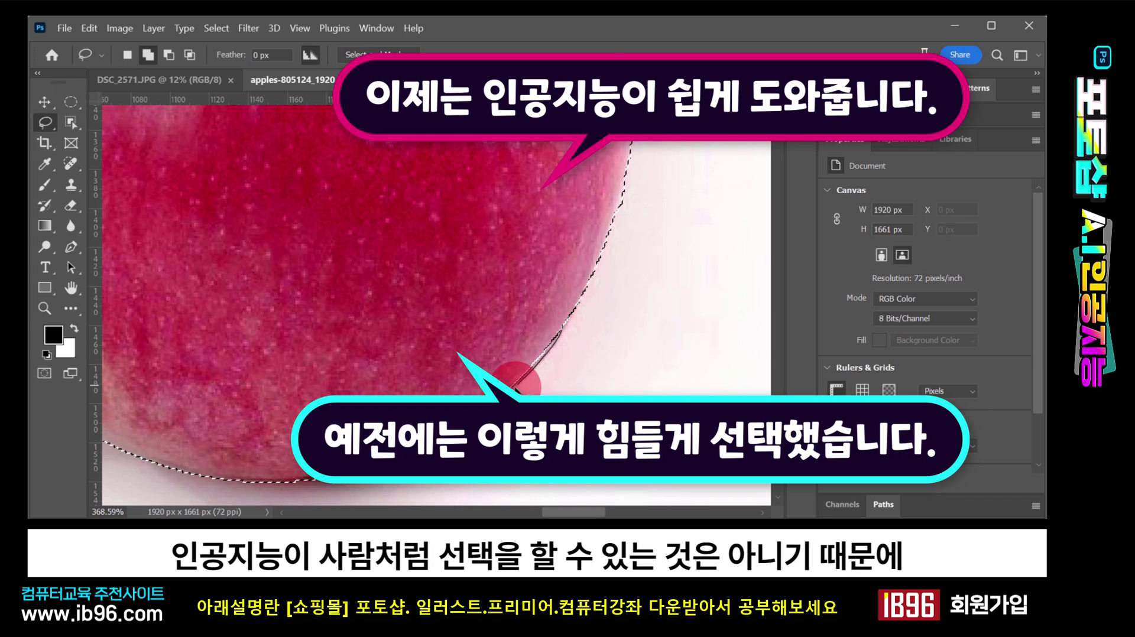
left_click_drag(513, 387, 473, 455)
mouse_move(419, 445)
left_mouse_down()
mouse_move(413, 412)
mouse_move(516, 317)
mouse_move(555, 324)
left_mouse_up()
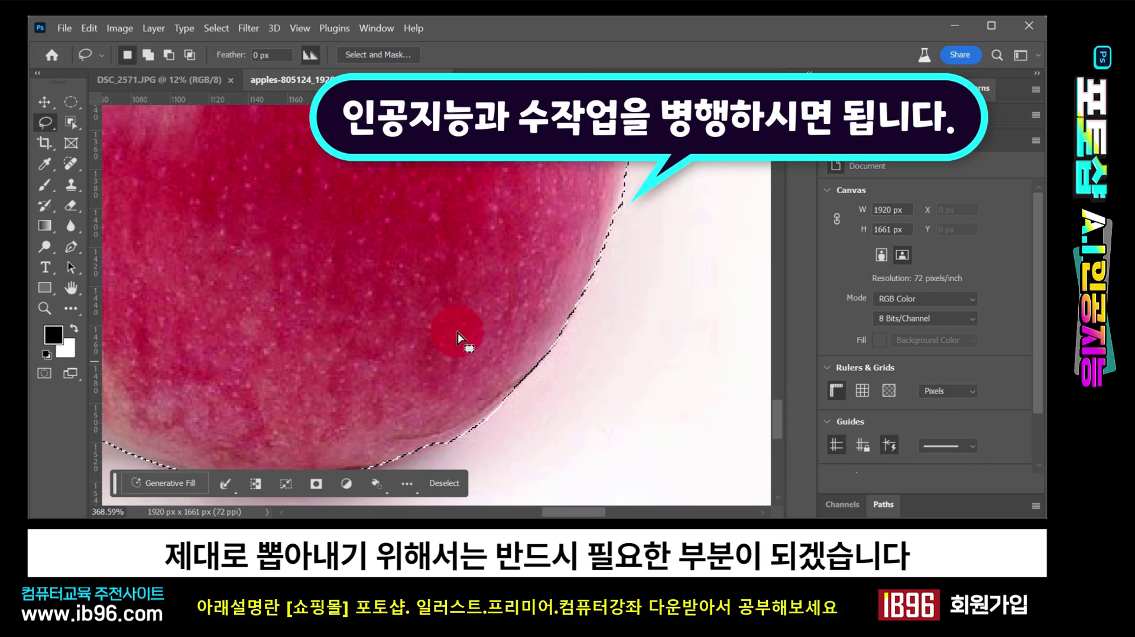
- Subtract the excess beside the apple's left edge, near the vertical guide, from the selection with the Lasso
left_click_drag(502, 317, 654, 301)
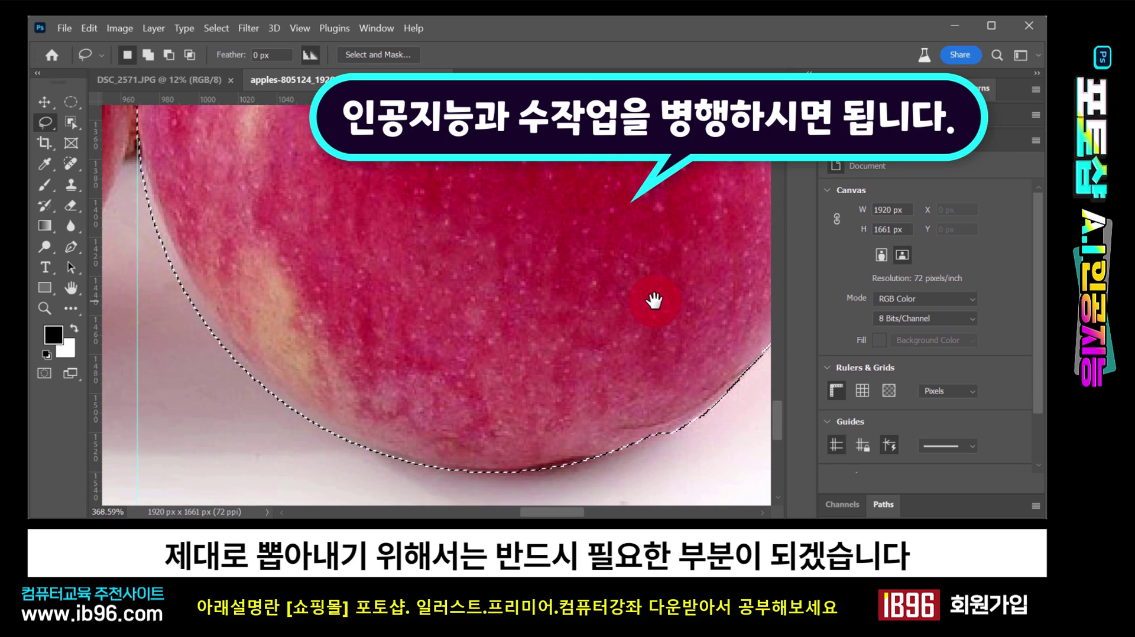
left_click_drag(419, 309, 534, 331)
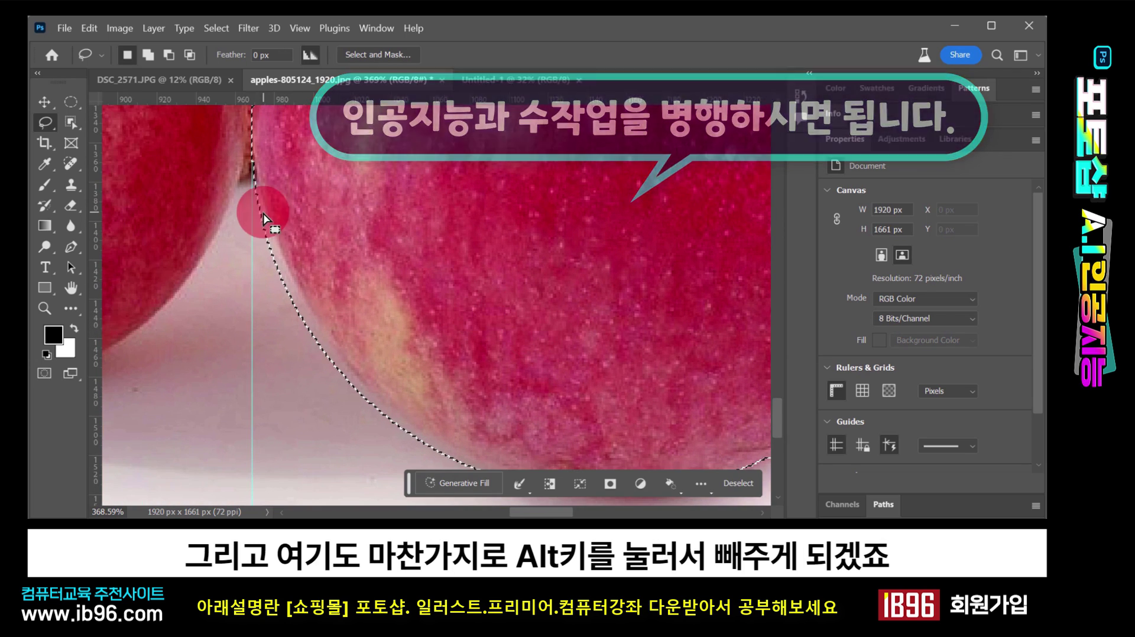
mouse_move(254, 177)
left_mouse_down()
mouse_move(260, 220)
mouse_move(243, 154)
left_mouse_up()
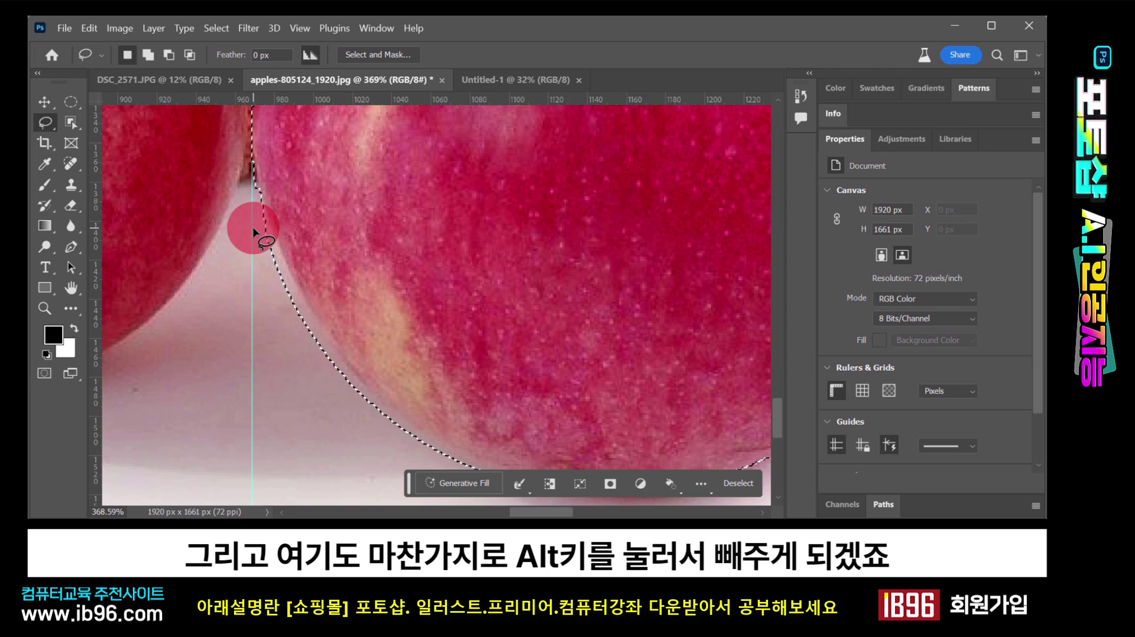
- View the selected apple at 200% and fit the whole image on screen with the Hand tool
double_click(45, 309)
left_click(512, 354)
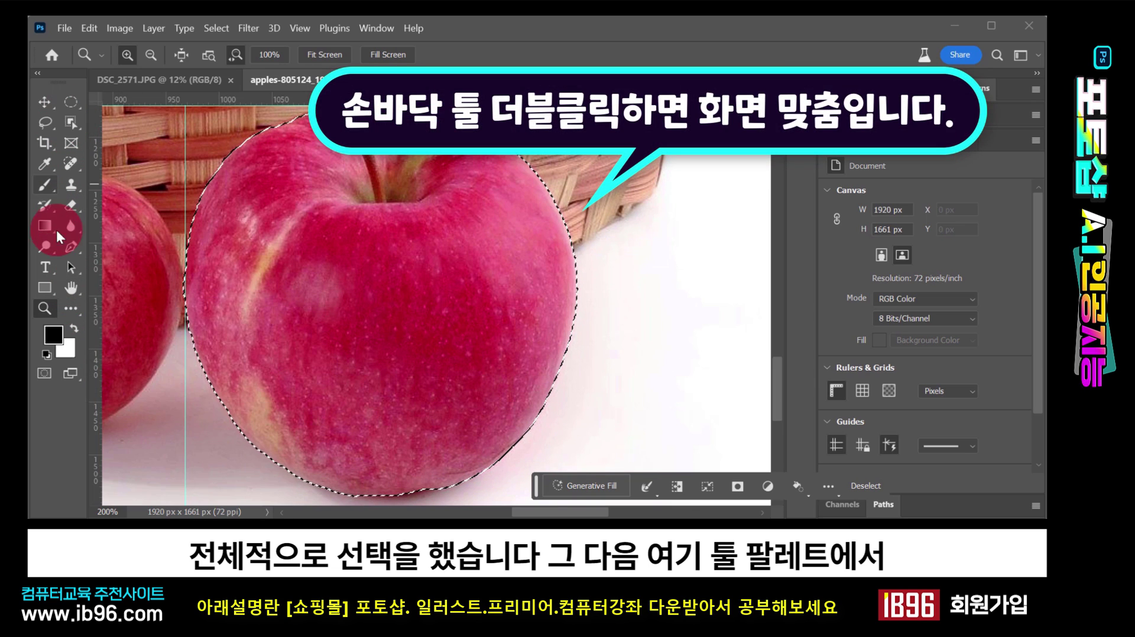
double_click(71, 286)
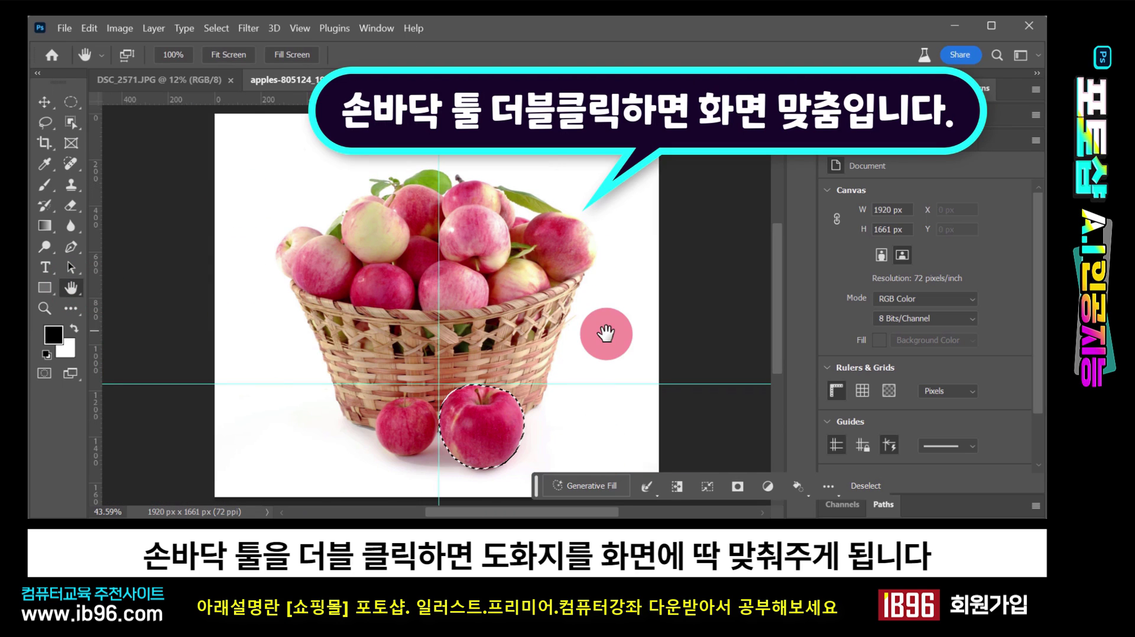
left_click_drag(577, 325, 487, 325)
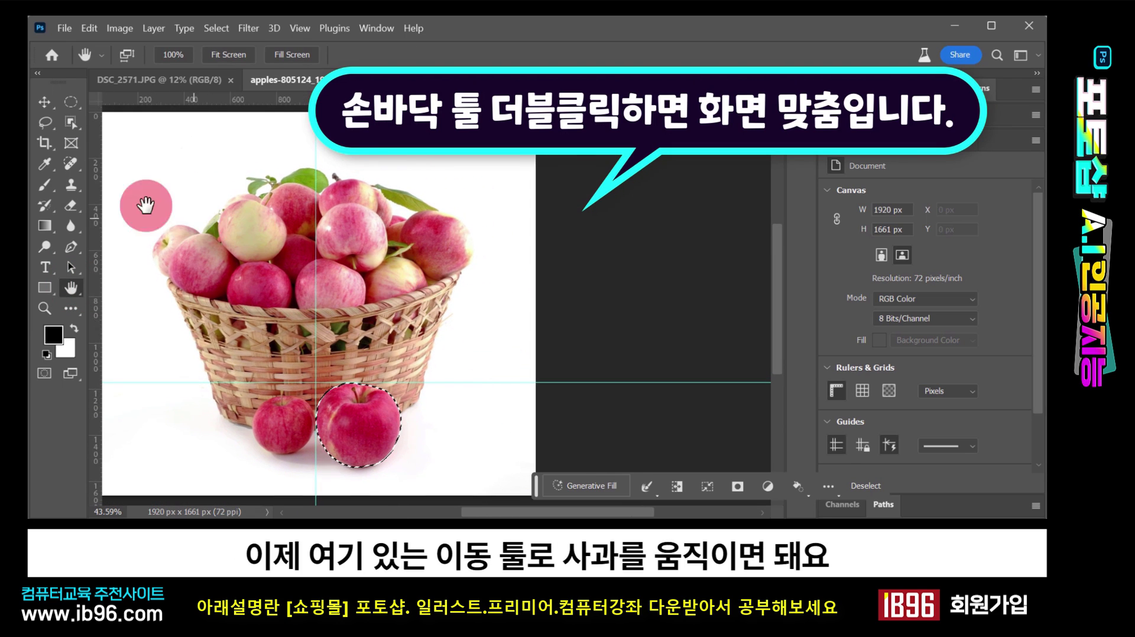
- Try moving the selected apple into the white area to its right with the Move tool, and undo each move
left_click(45, 103)
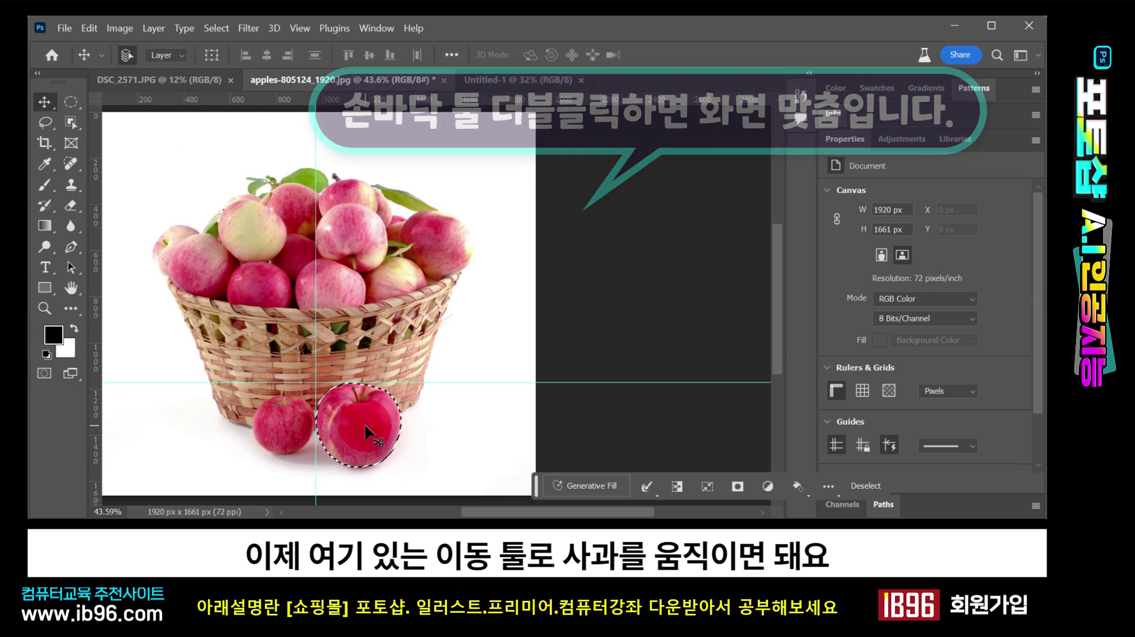
left_click_drag(367, 426, 467, 432)
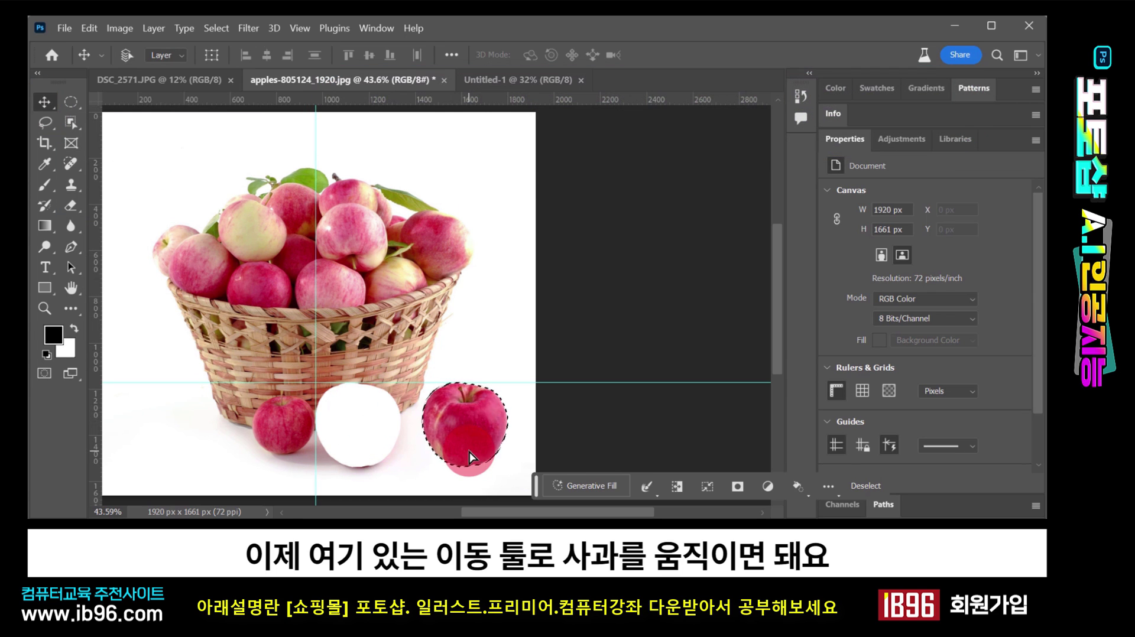
key("ctrl+z")
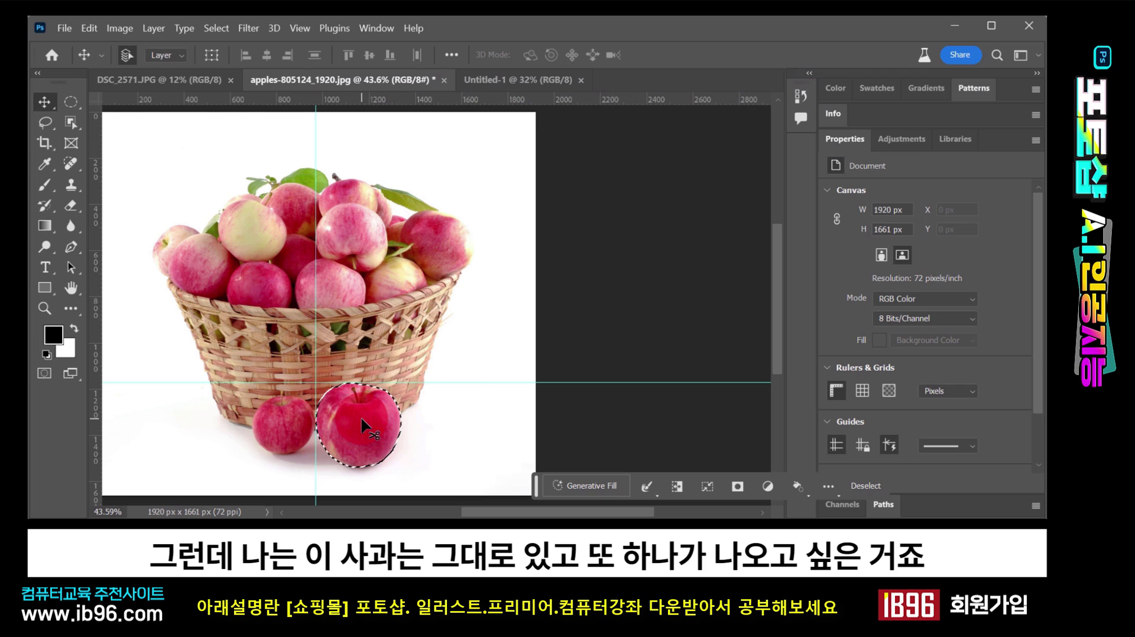
left_click_drag(356, 428, 458, 432)
key("ctrl+z")
left_click_drag(363, 431, 481, 429)
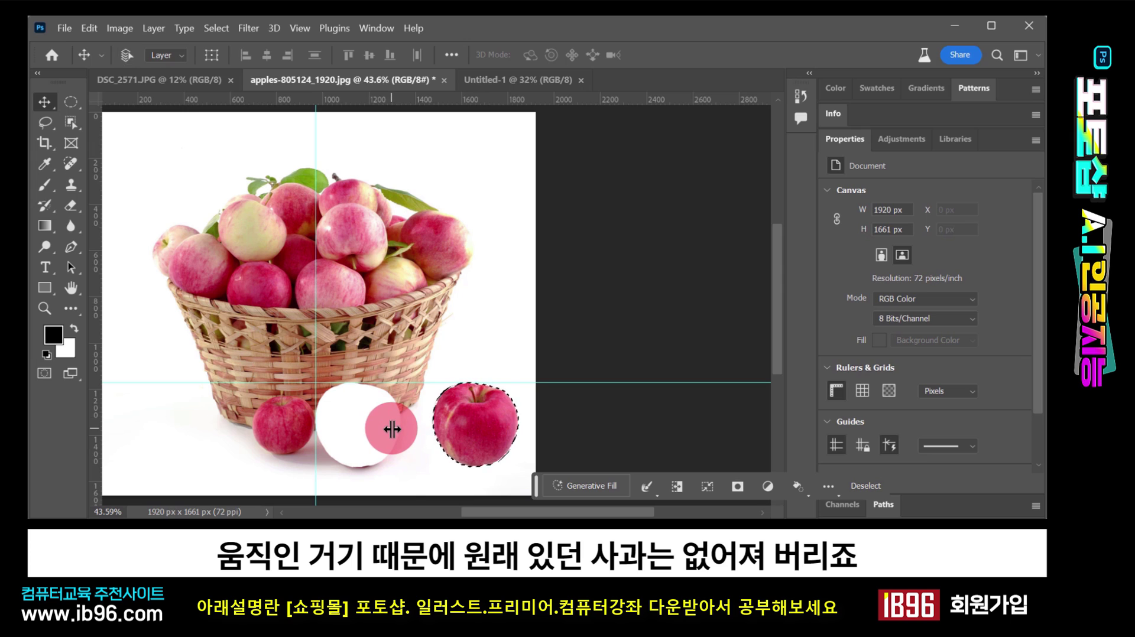
key("ctrl+z")
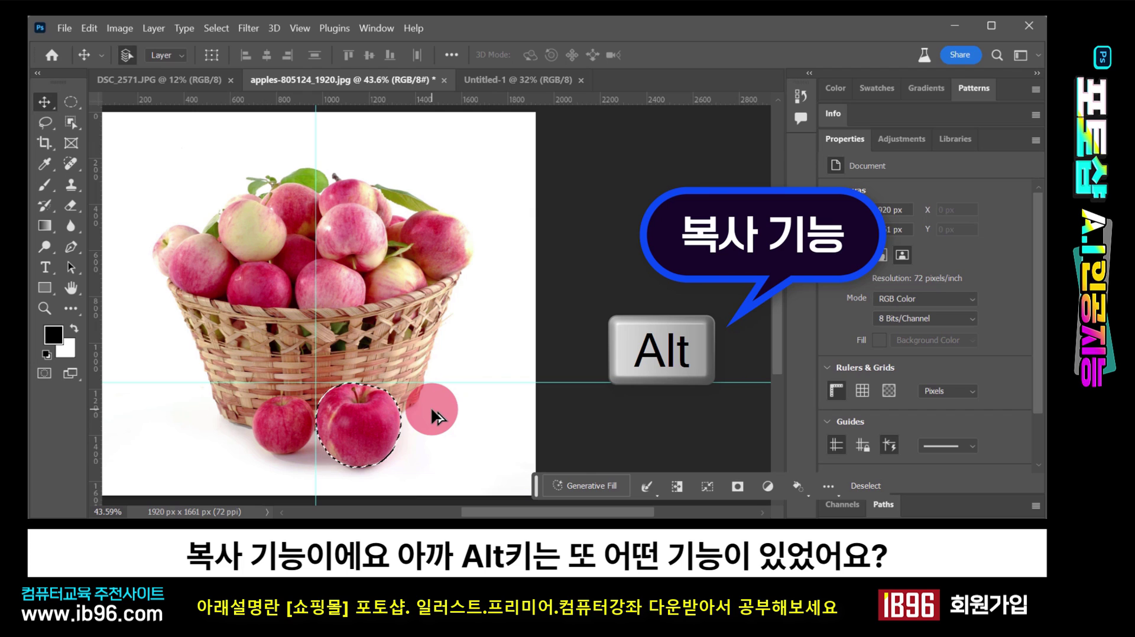
- Try subtracting part of the apple's right side from the selection with the Lasso, and likewise with the Elliptical Marquee tool
left_click(44, 122)
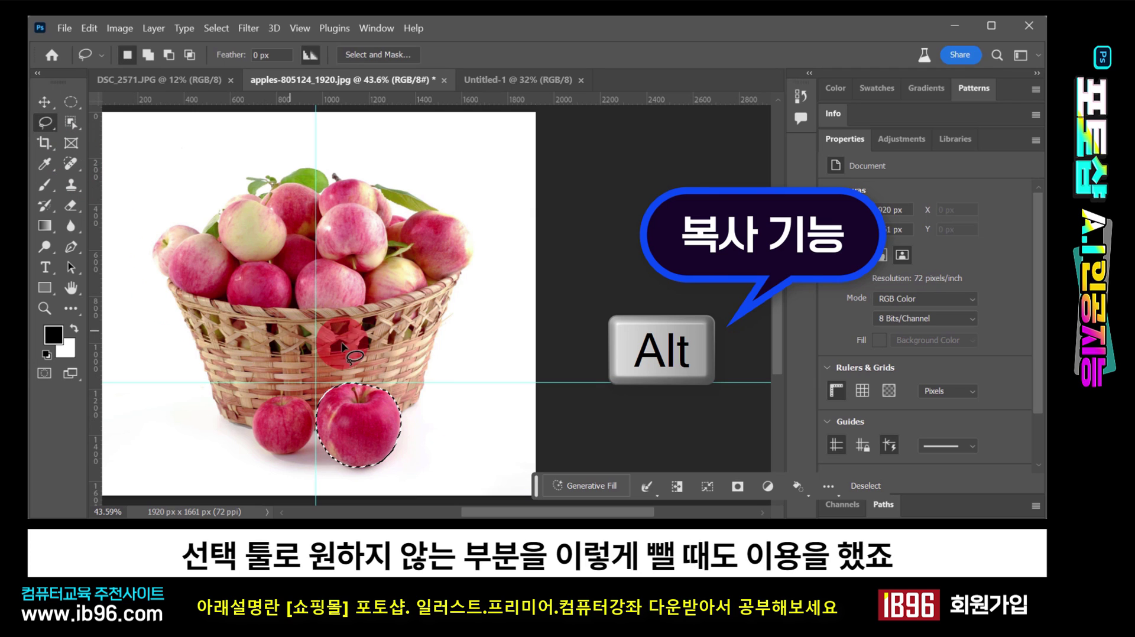
mouse_move(412, 408)
left_mouse_down()
mouse_move(379, 427)
mouse_move(418, 455)
left_mouse_up()
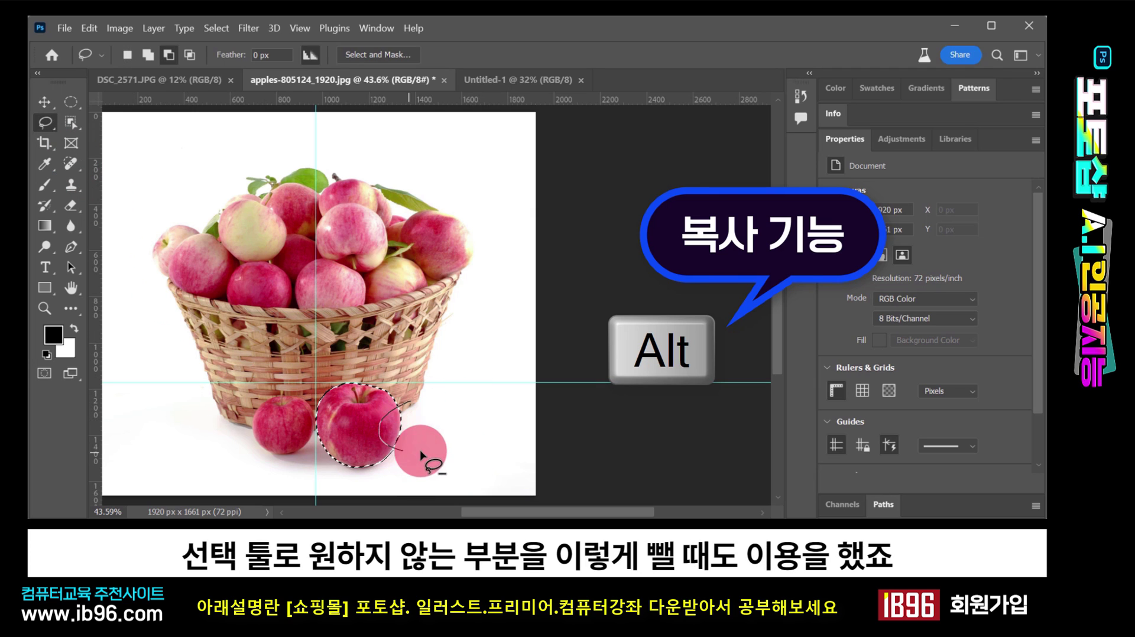
key("ctrl+z")
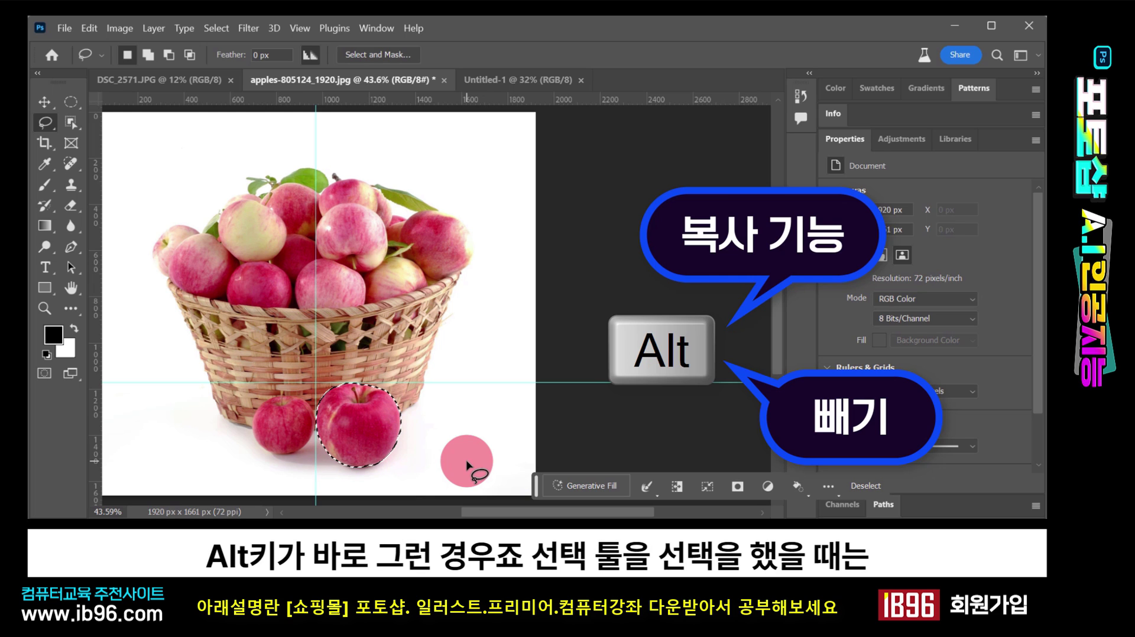
left_click(71, 101)
key("alt")
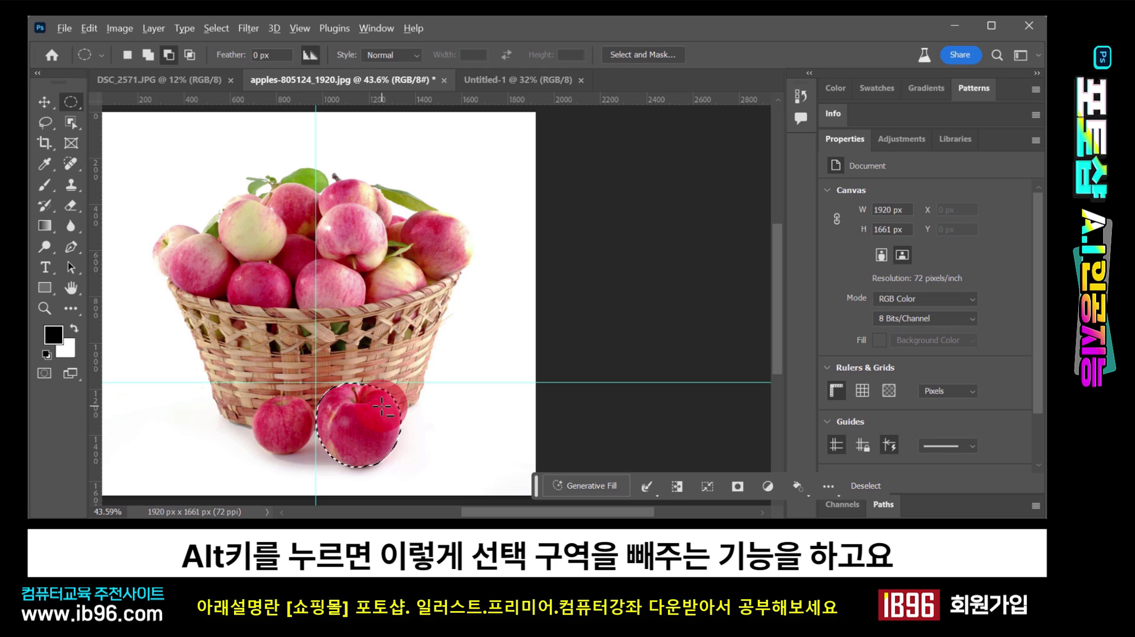
left_click_drag(382, 407, 450, 509)
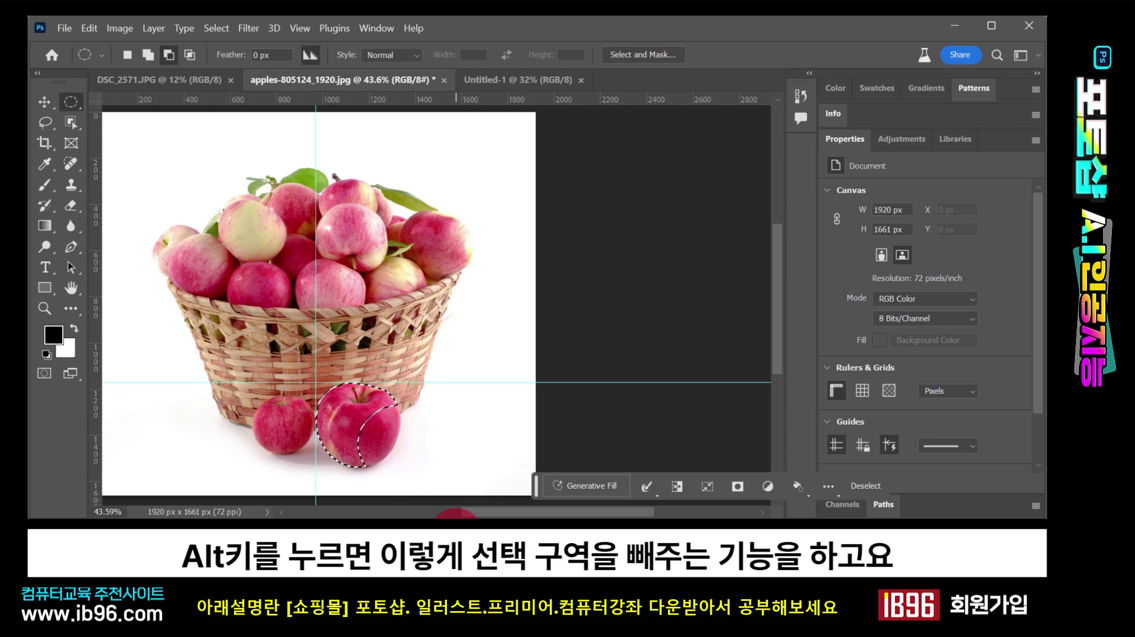
- Duplicate the selected apple to the right of the original with the Move tool, and deselect the copy
left_click(45, 102)
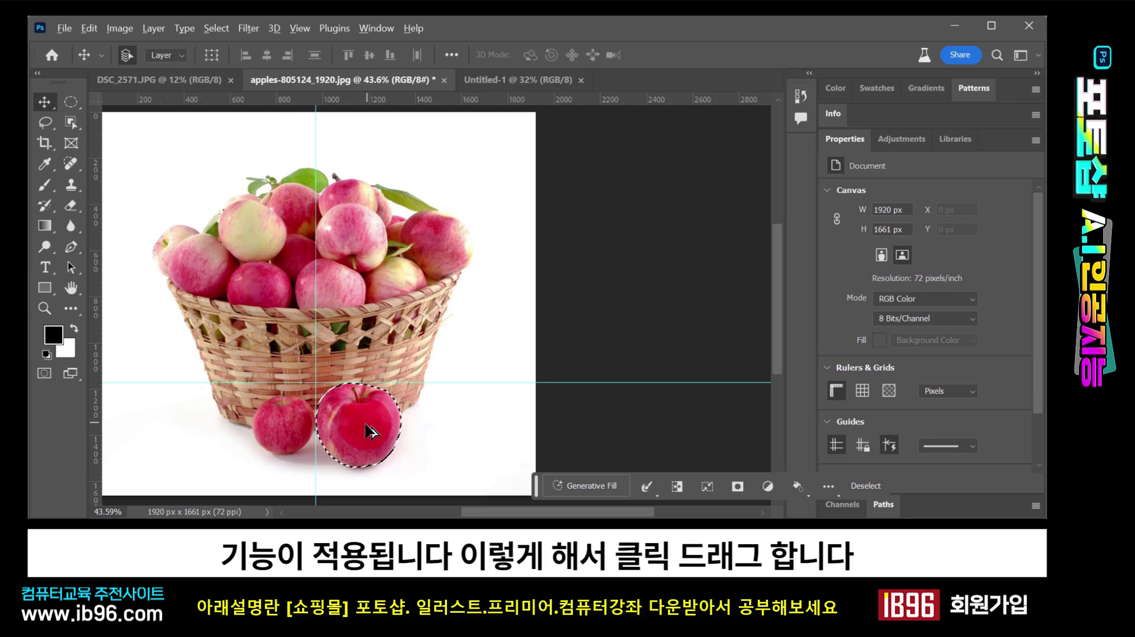
left_click_drag(365, 424, 419, 429)
left_click(507, 485)
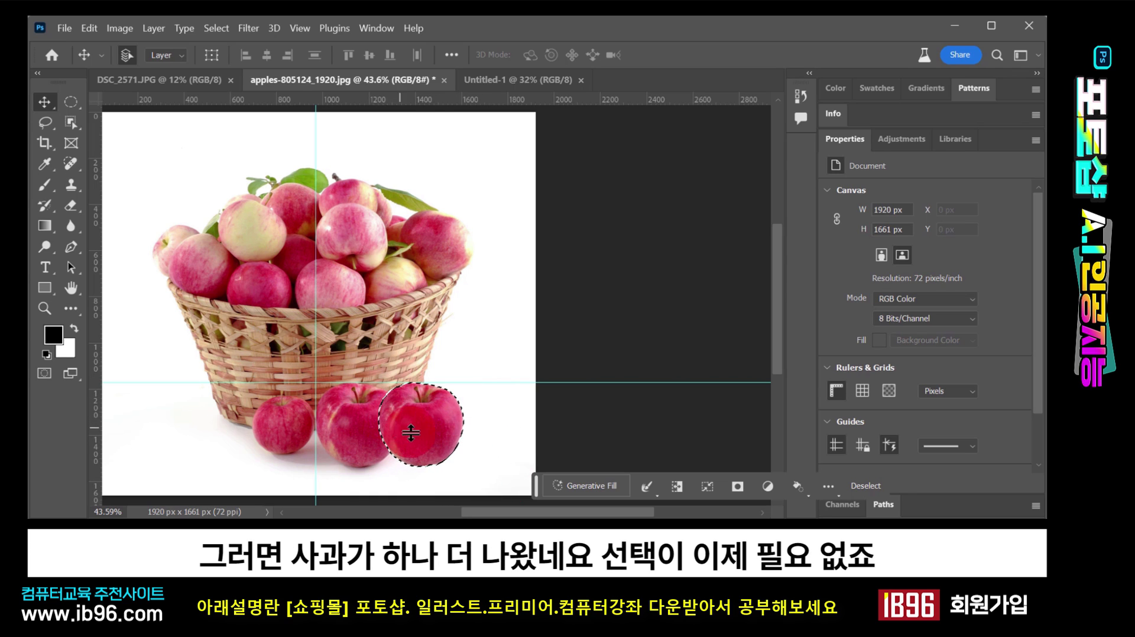
left_click_drag(427, 432, 502, 469)
key("ctrl+z")
key("ctrl+d")
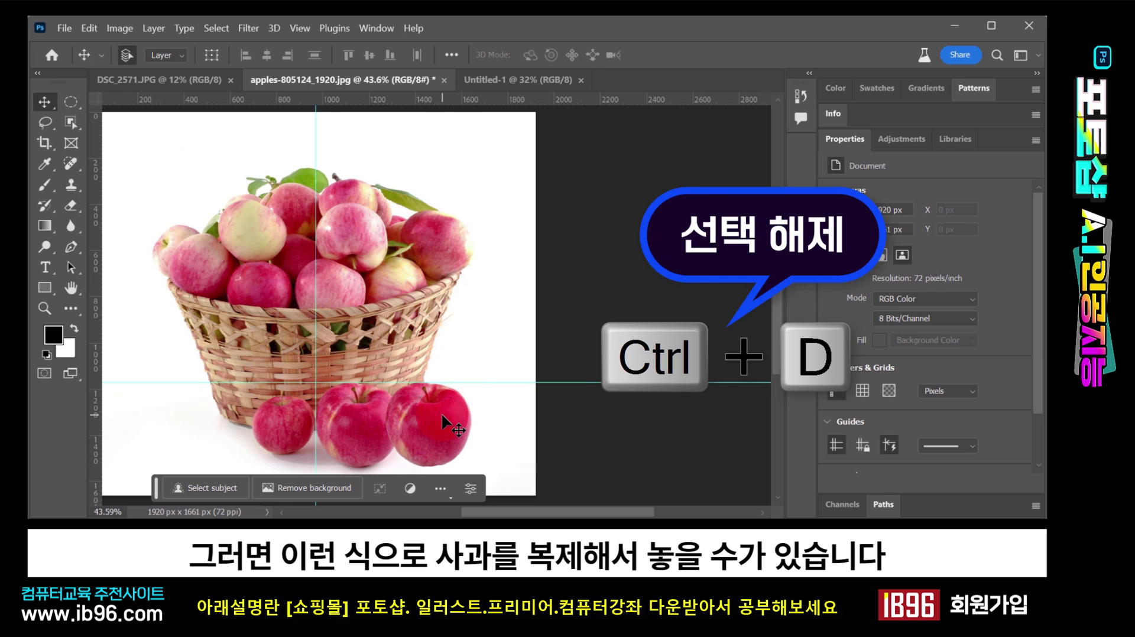
- Restore the selection to shift the copied apple slightly lower, and place another copy in front between the two left apples
key("ctrl+z")
left_click_drag(431, 428, 309, 452)
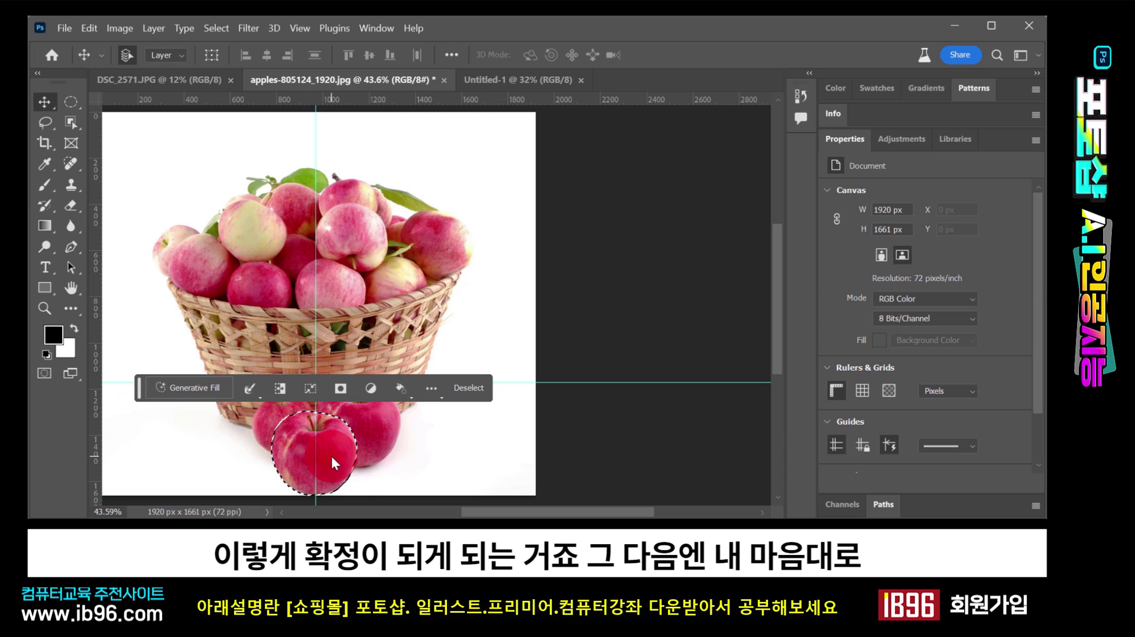
left_click_drag(331, 454, 416, 452)
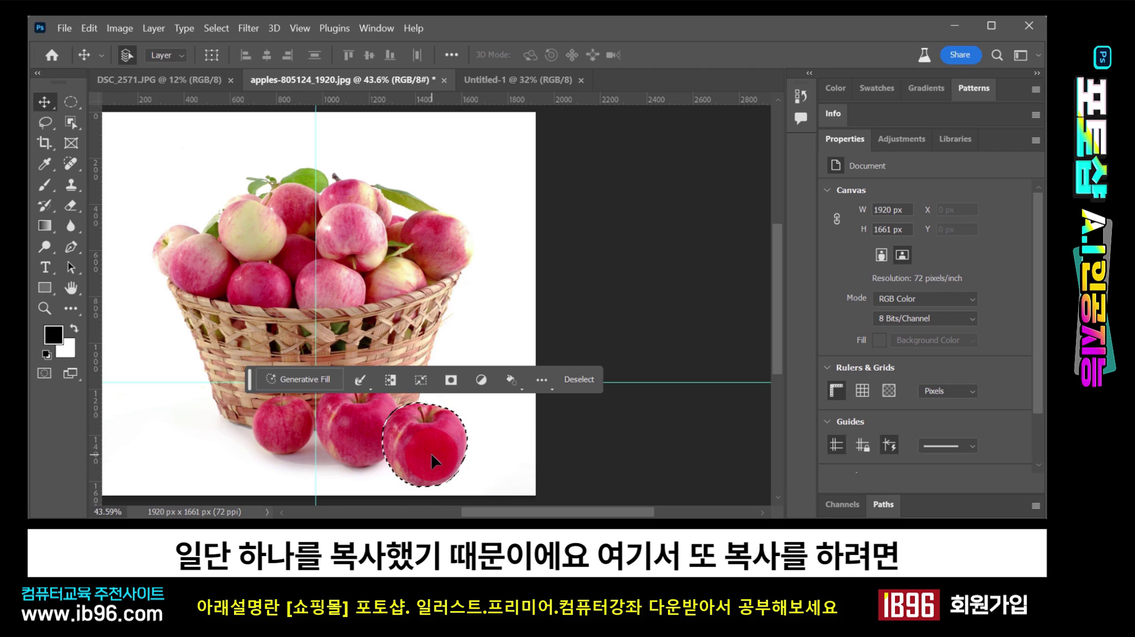
left_click_drag(431, 454, 330, 480)
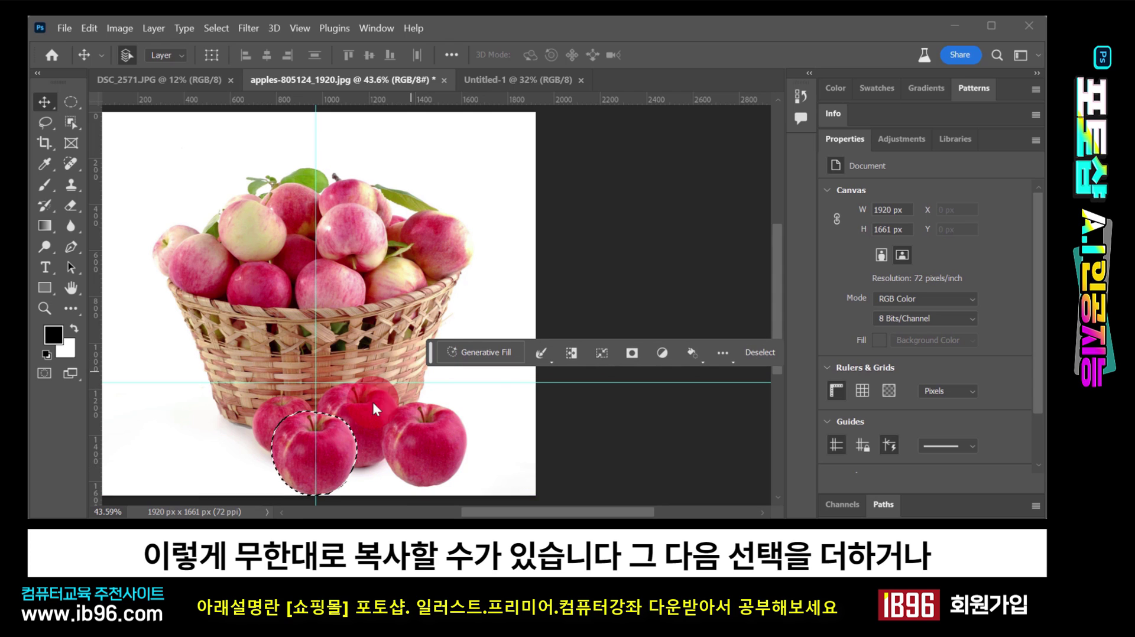
- Display the marquee tool variants to review the rectangular and elliptical selection tools
left_click(129, 228)
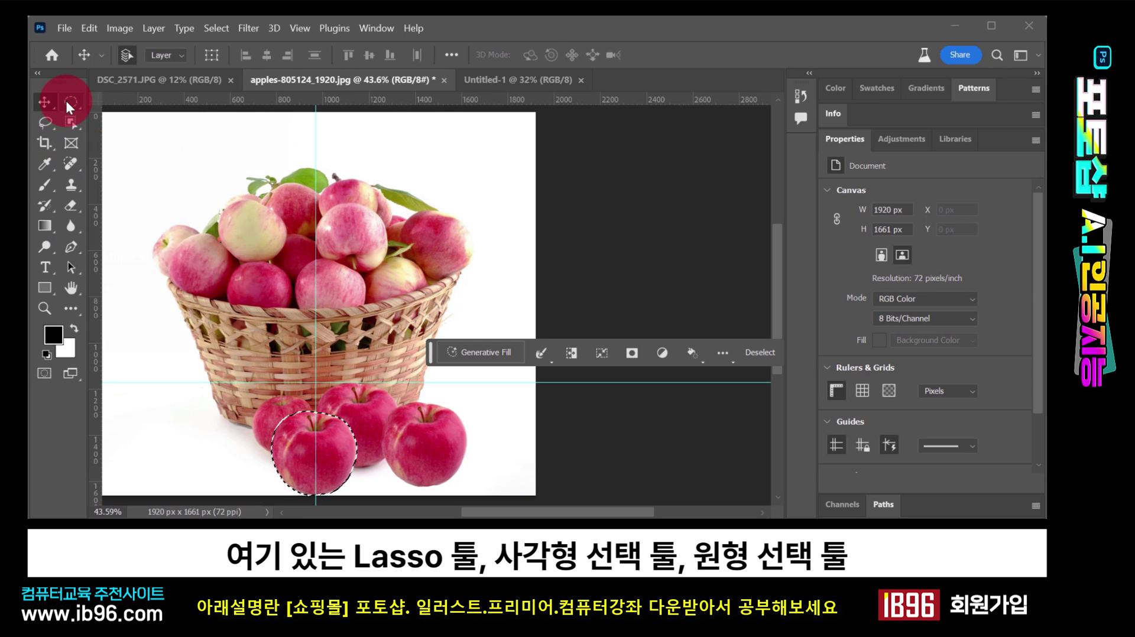
left_click_drag(65, 101, 105, 102)
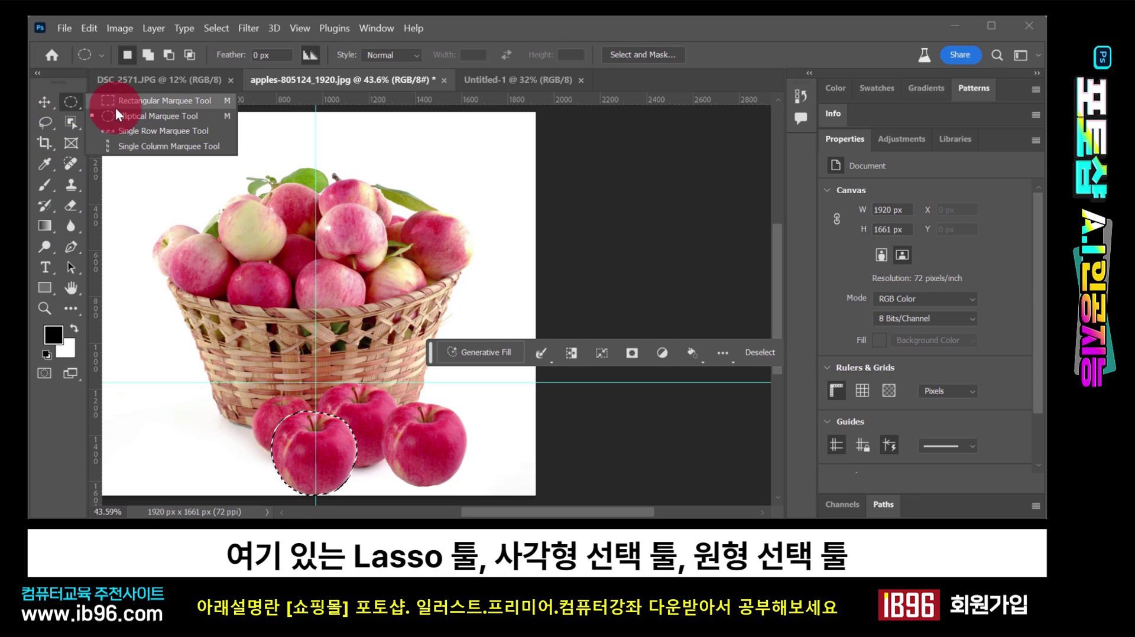
left_click(276, 321)
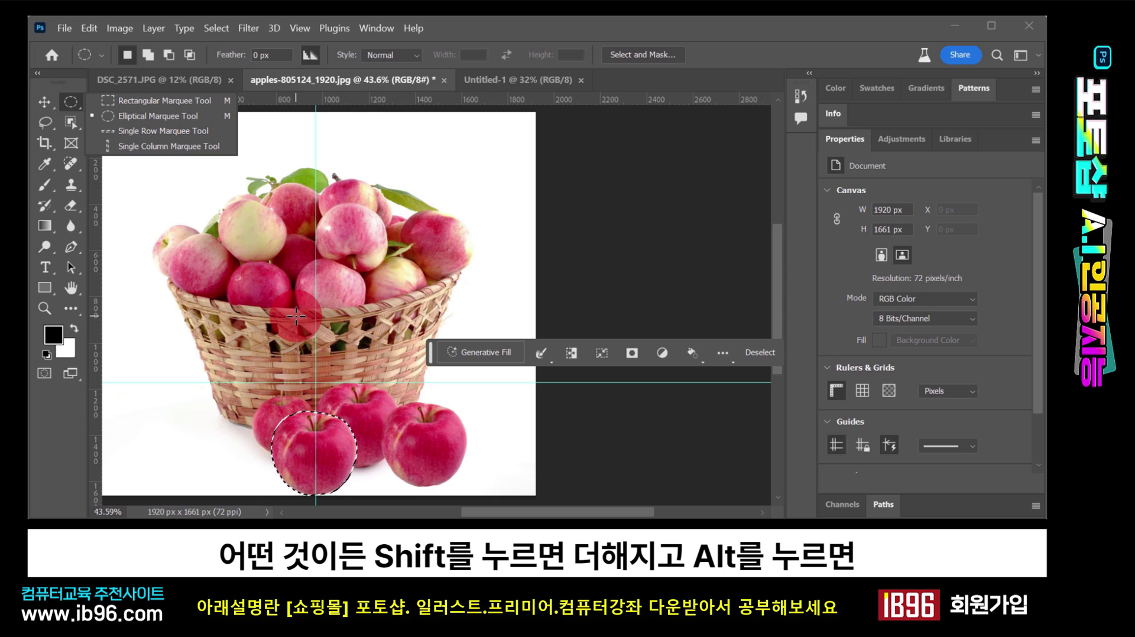
- Select the child in the DSC_2571.JPG photo by framing the whole figure with the Object Selection tool
left_click(46, 102)
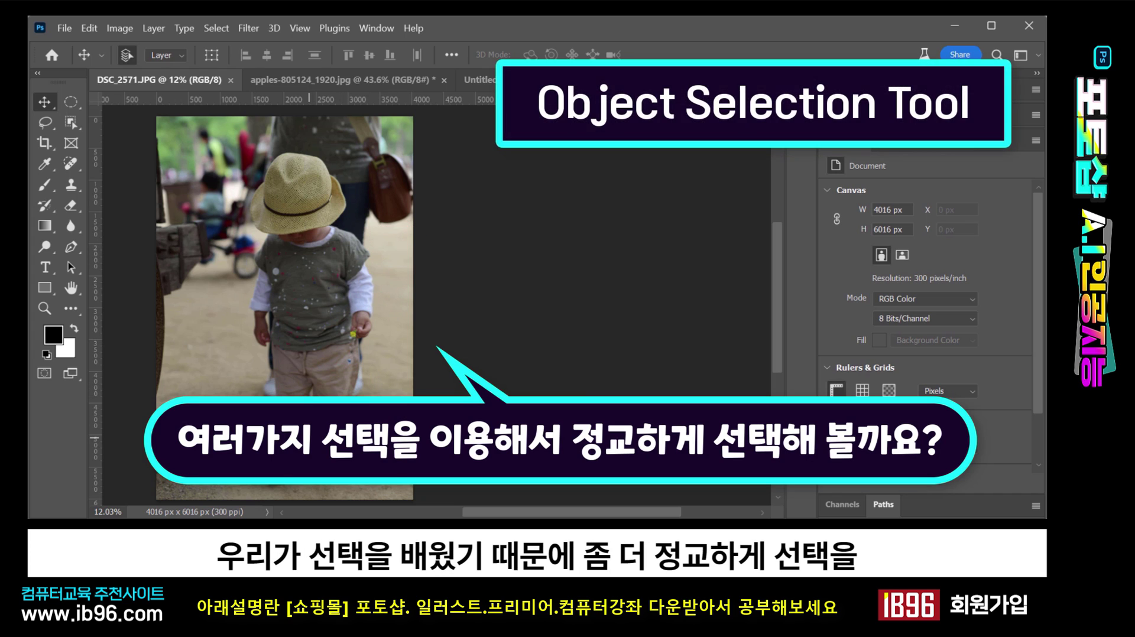
left_click(71, 122)
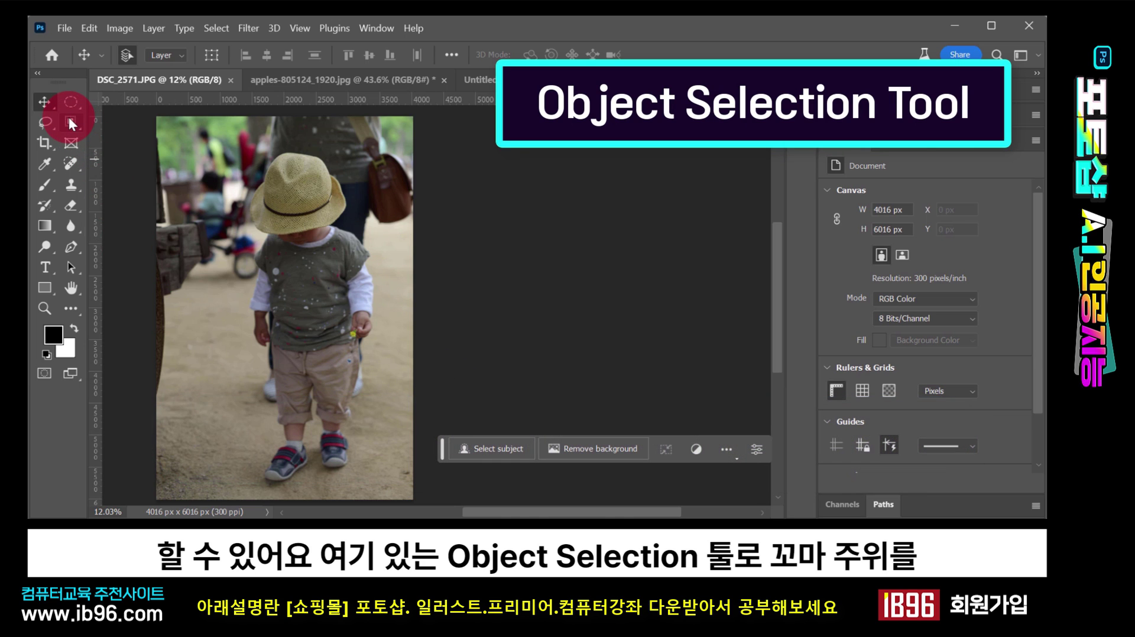
left_click(72, 123)
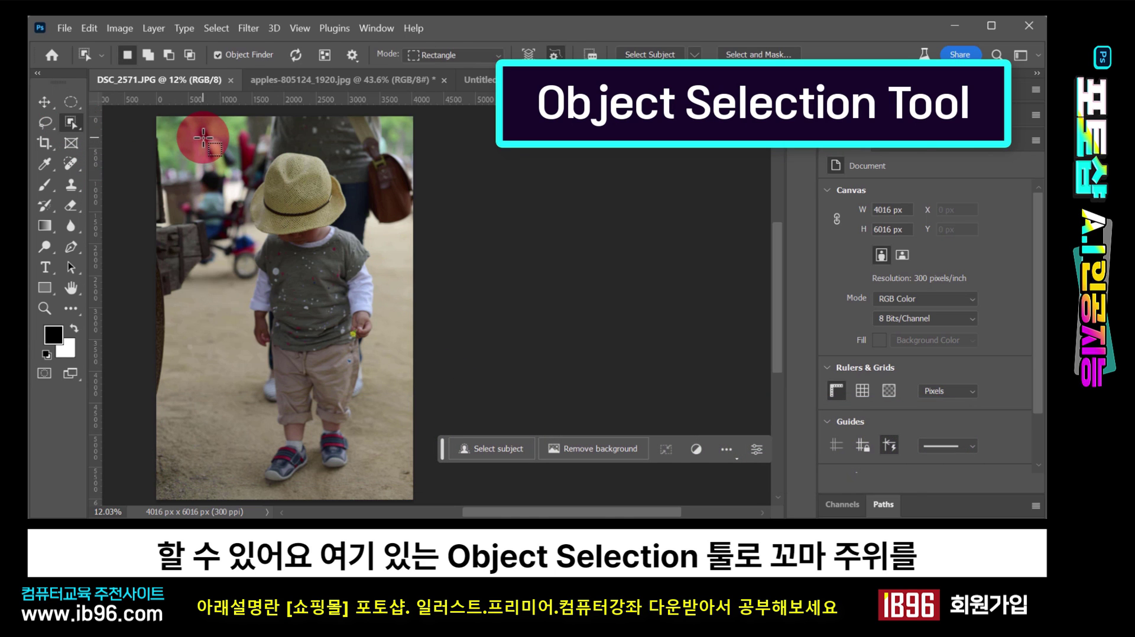
left_click_drag(203, 138, 398, 493)
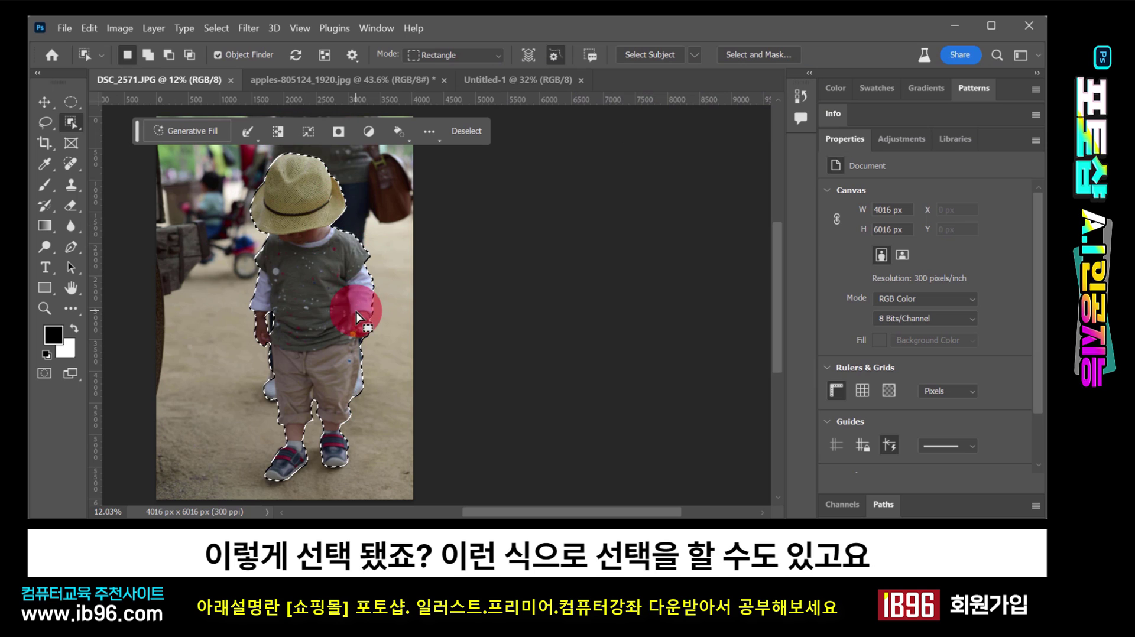
left_click(373, 438)
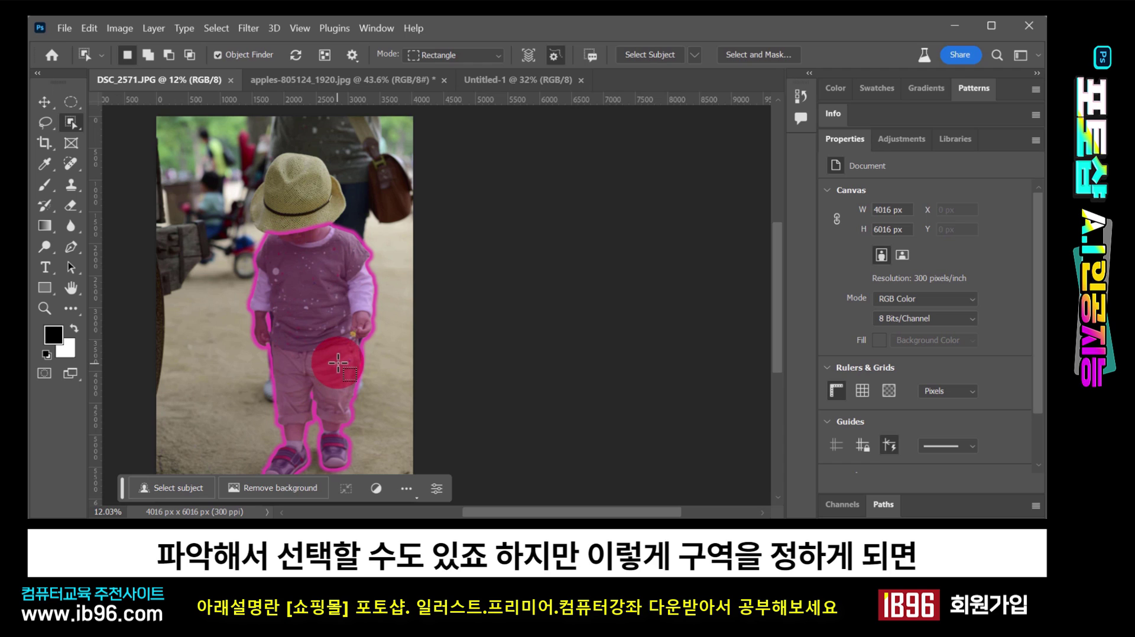
left_click_drag(213, 130, 393, 491)
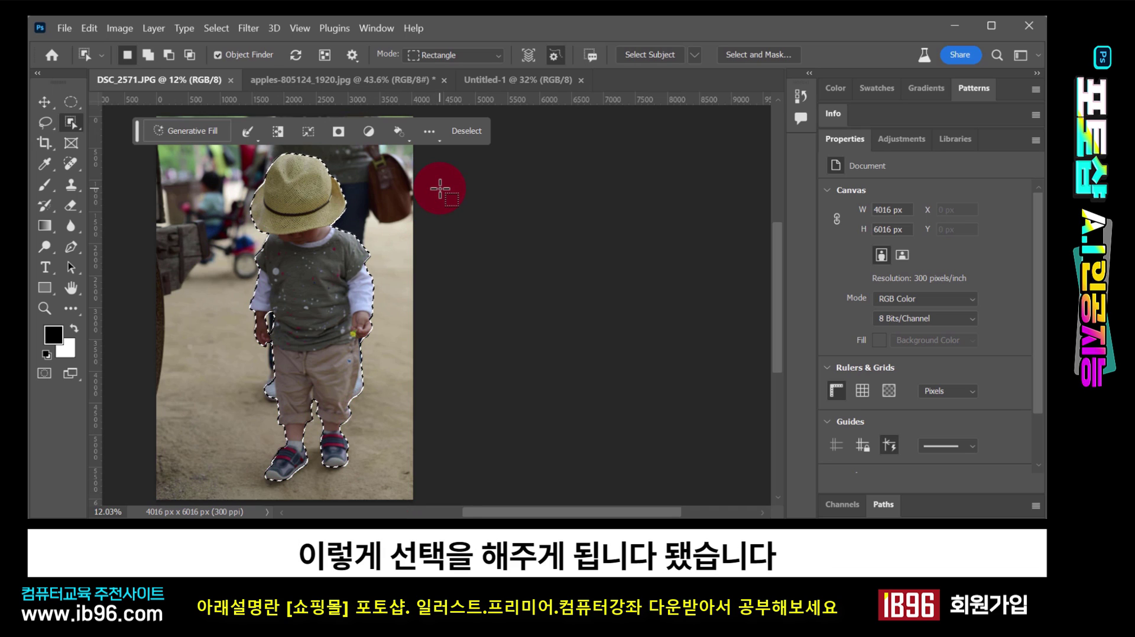
- Subtract the background person's shoe beside the left edge of the child's shorts from the selection with the Lasso tool
left_click(41, 307)
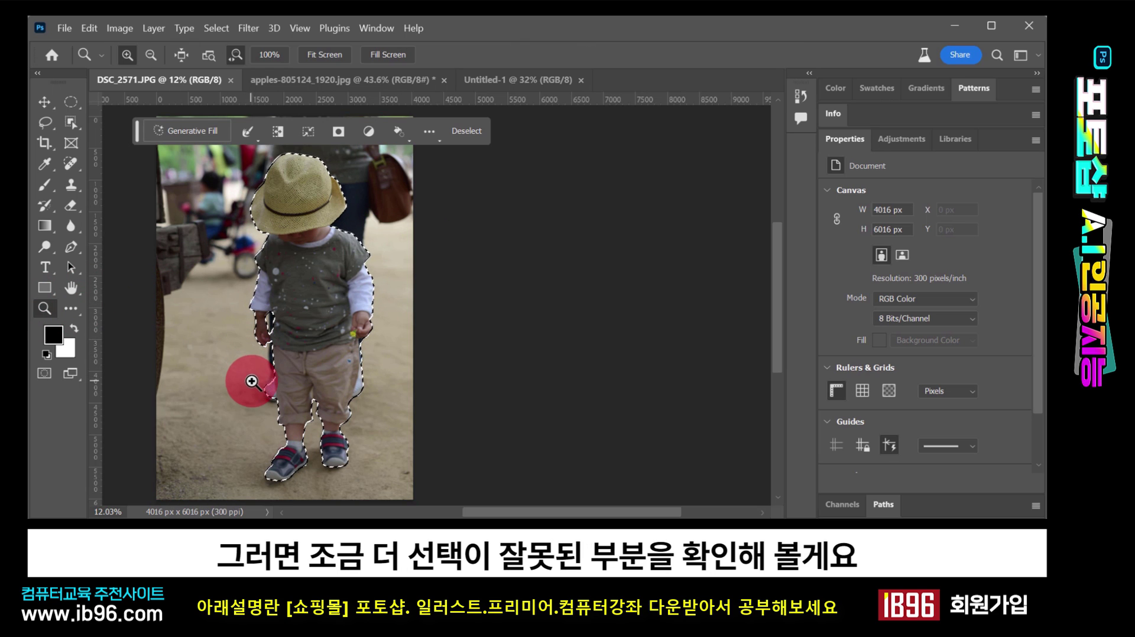
left_click_drag(277, 396, 292, 331)
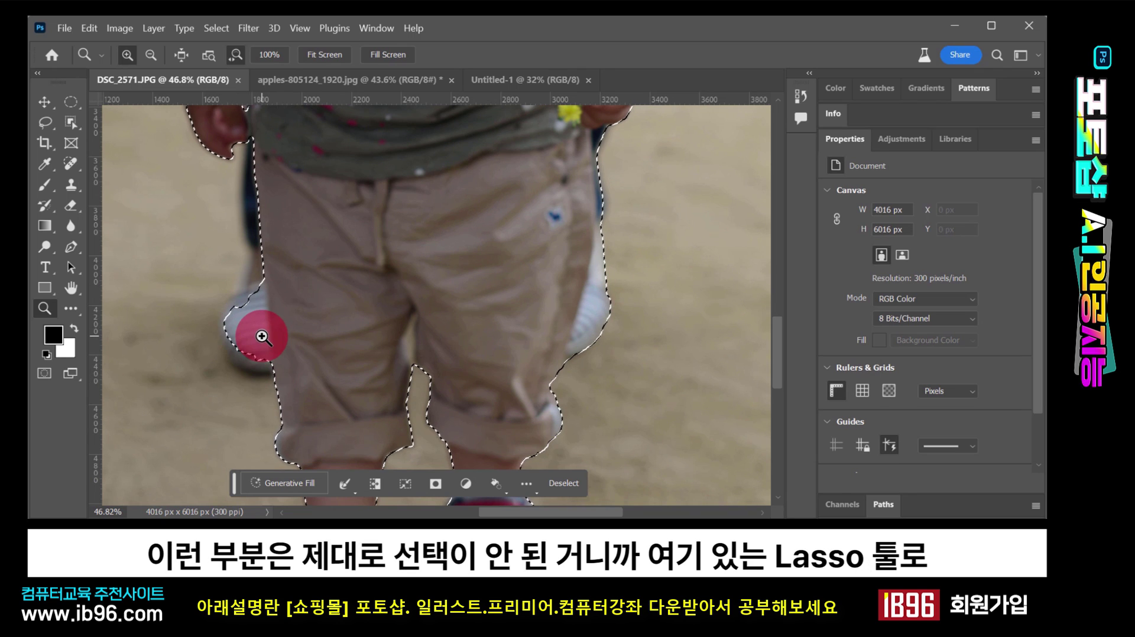
left_click(40, 123)
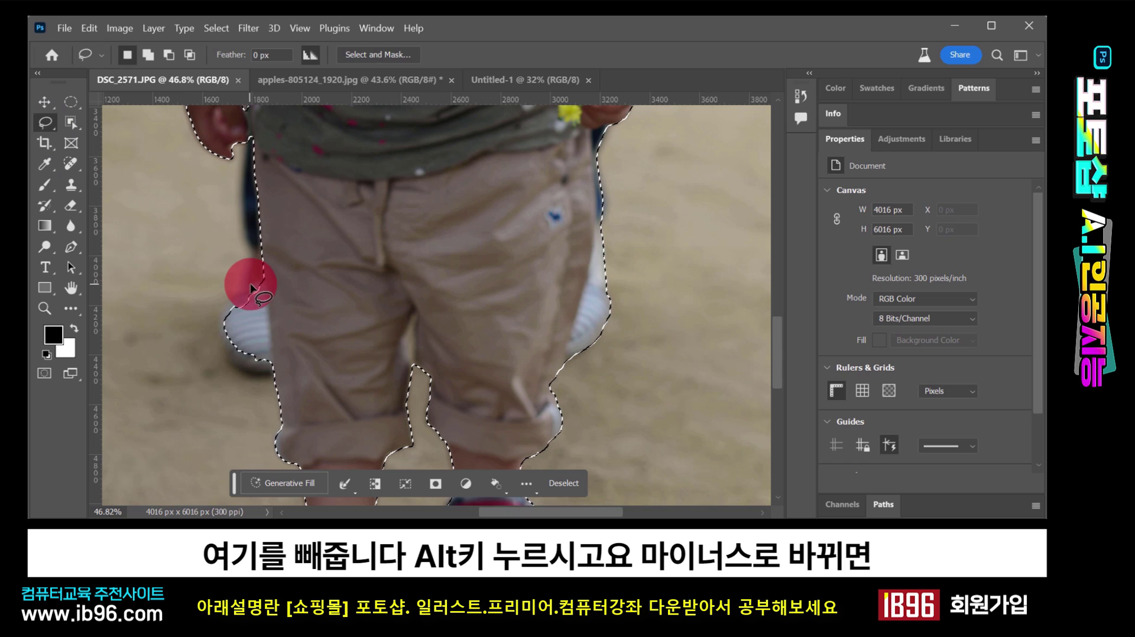
mouse_move(251, 288)
left_mouse_down()
mouse_move(262, 319)
mouse_move(223, 331)
left_mouse_up()
key("alt")
mouse_move(224, 277)
left_mouse_down()
mouse_move(251, 311)
mouse_move(266, 310)
mouse_move(265, 356)
mouse_move(246, 369)
mouse_move(228, 300)
mouse_move(268, 342)
mouse_move(269, 371)
mouse_move(244, 367)
left_mouse_up()
key("alt")
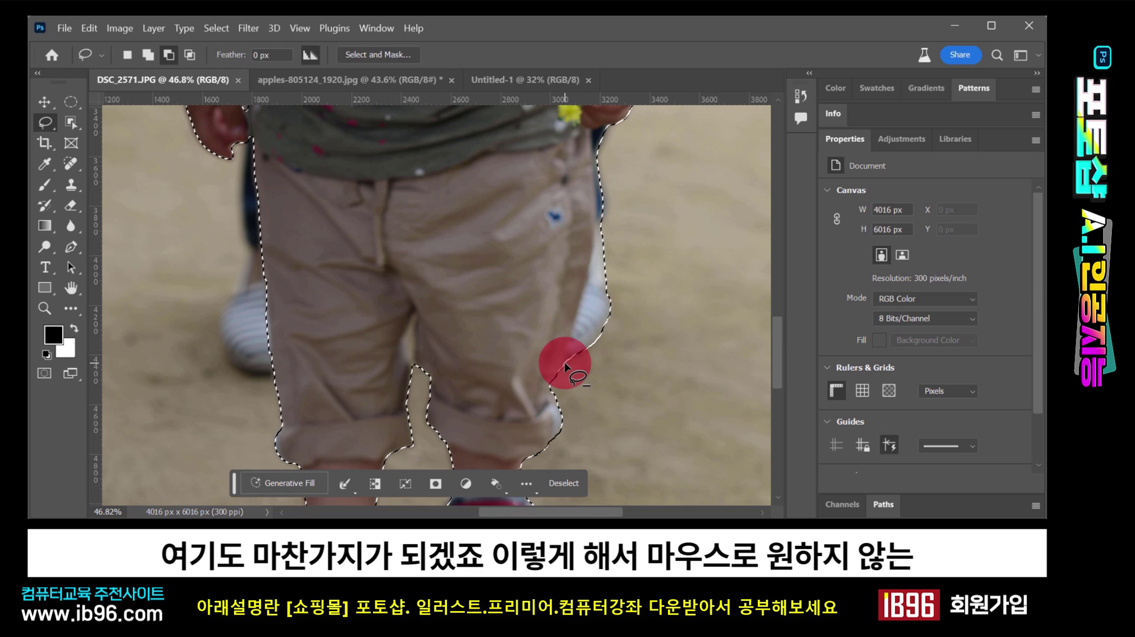
- Subtract the background shoe and leg along the right edge of the shorts and the gap between the child's legs with the Lasso
mouse_move(565, 368)
left_mouse_down()
mouse_move(599, 302)
mouse_move(621, 328)
mouse_move(615, 353)
mouse_move(577, 362)
left_mouse_up()
mouse_move(577, 322)
left_mouse_down()
mouse_move(601, 241)
mouse_move(638, 311)
mouse_move(583, 329)
mouse_move(608, 253)
mouse_move(621, 258)
mouse_move(594, 242)
mouse_move(587, 212)
mouse_move(600, 188)
mouse_move(597, 126)
mouse_move(615, 119)
mouse_move(691, 169)
left_mouse_up()
left_click_drag(609, 138, 608, 127)
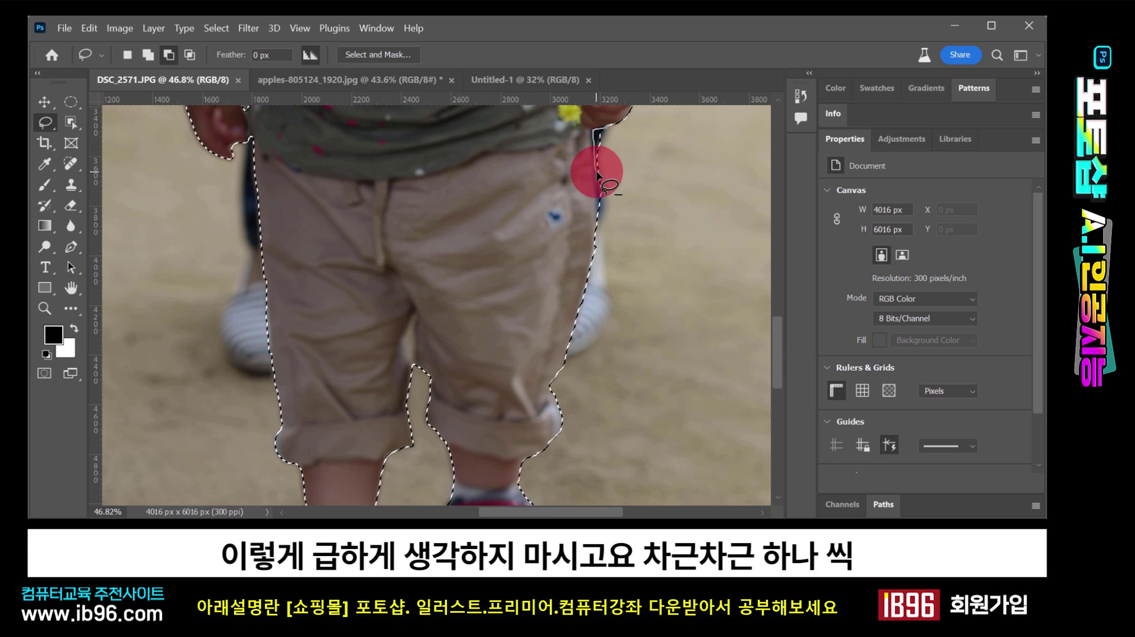
mouse_move(597, 176)
left_mouse_down()
mouse_move(601, 149)
mouse_move(602, 236)
left_mouse_up()
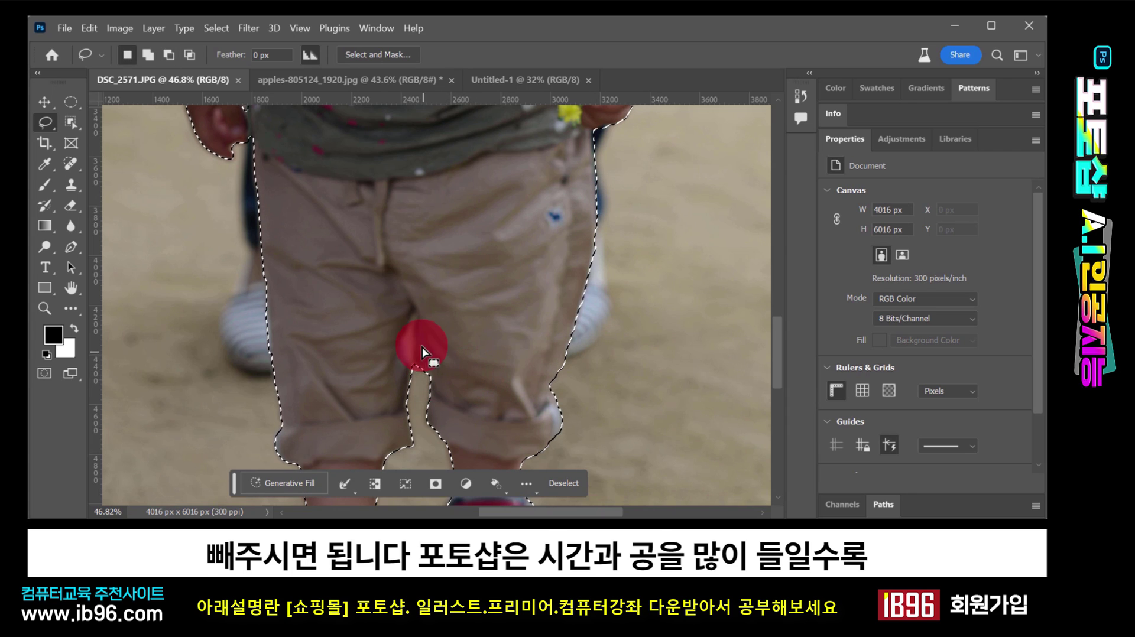
mouse_move(415, 322)
left_mouse_down()
mouse_move(420, 343)
mouse_move(419, 331)
left_mouse_up()
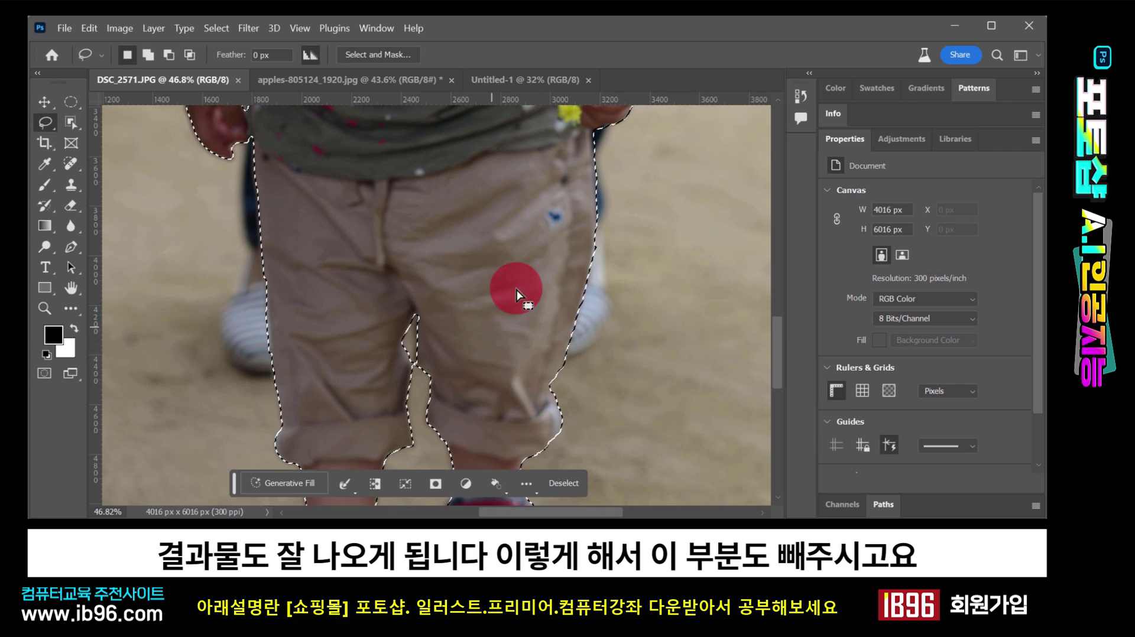
- Examine the selection outline around the child's shirt, arms and hat, and return to a view of the whole photo
left_click_drag(514, 227, 535, 405)
left_click_drag(464, 325, 459, 375)
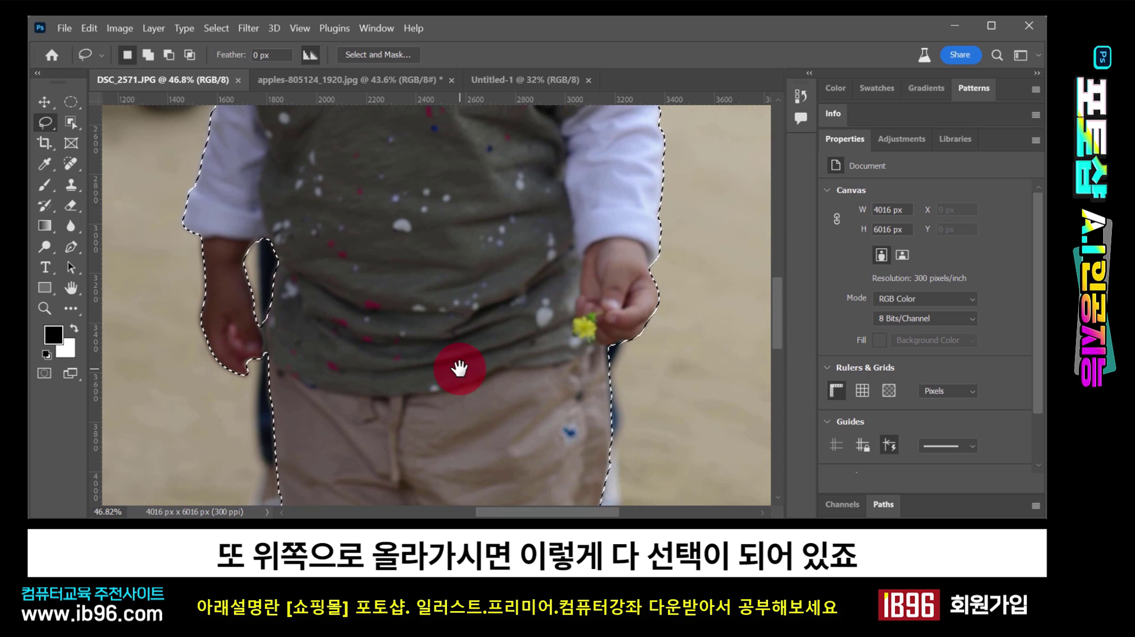
left_click_drag(618, 330, 625, 359)
mouse_move(540, 154)
left_mouse_down()
mouse_move(544, 253)
mouse_move(568, 324)
left_mouse_up()
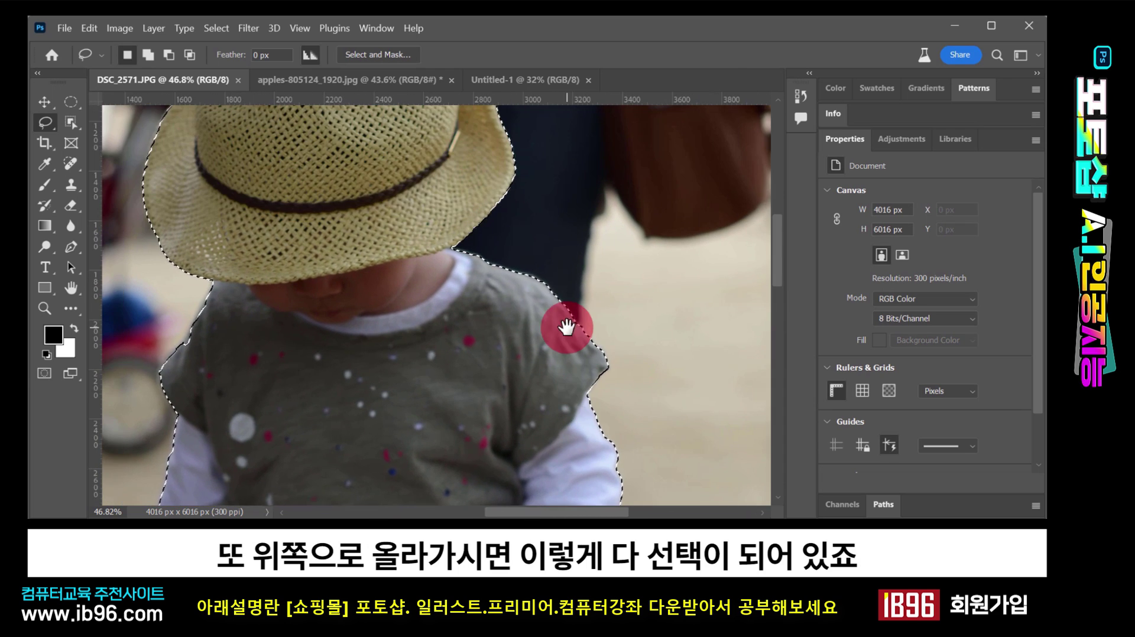
left_click_drag(508, 178, 514, 215)
left_click_drag(382, 319, 418, 208)
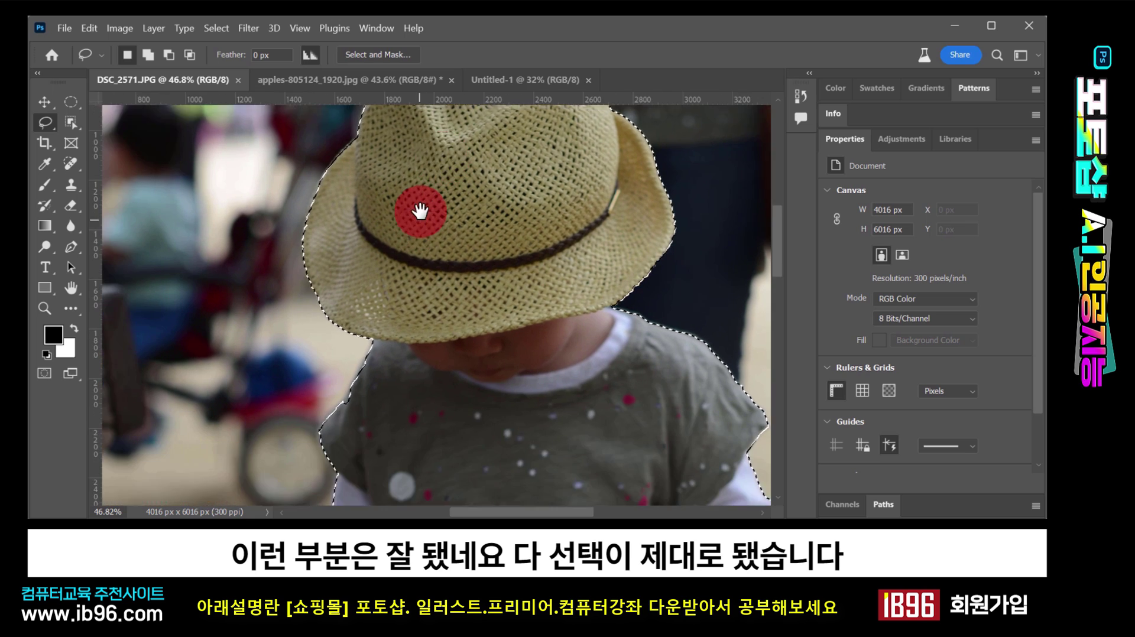
left_click_drag(414, 354, 399, 245)
mouse_move(446, 491)
left_mouse_down()
mouse_move(443, 363)
mouse_move(398, 241)
left_mouse_up()
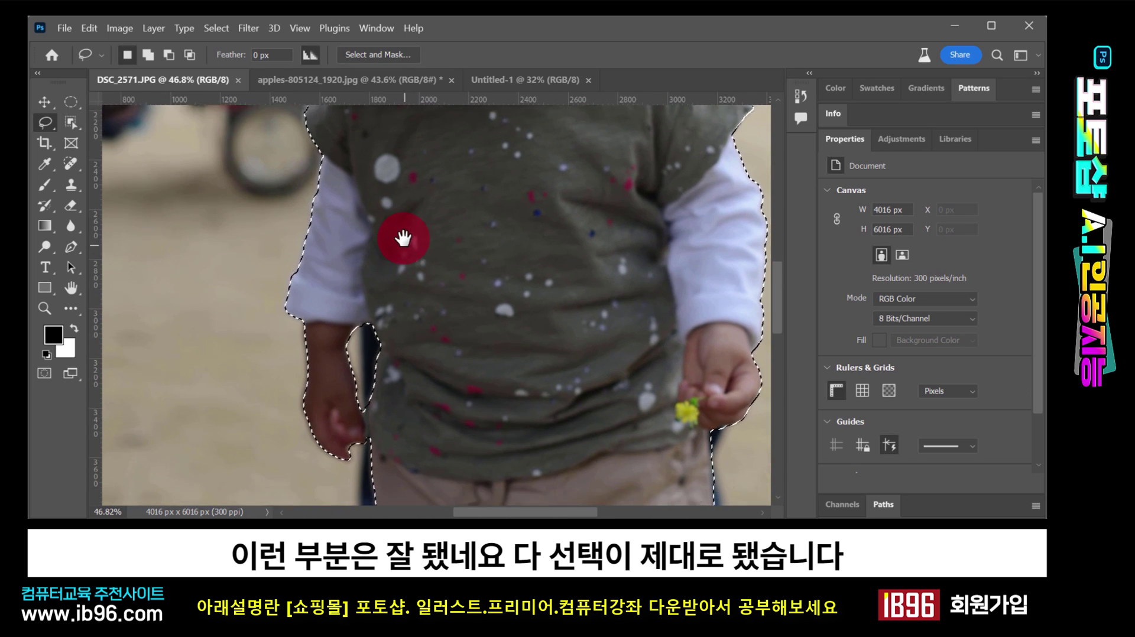
mouse_move(503, 402)
left_mouse_down()
mouse_move(499, 370)
mouse_move(385, 243)
left_mouse_up()
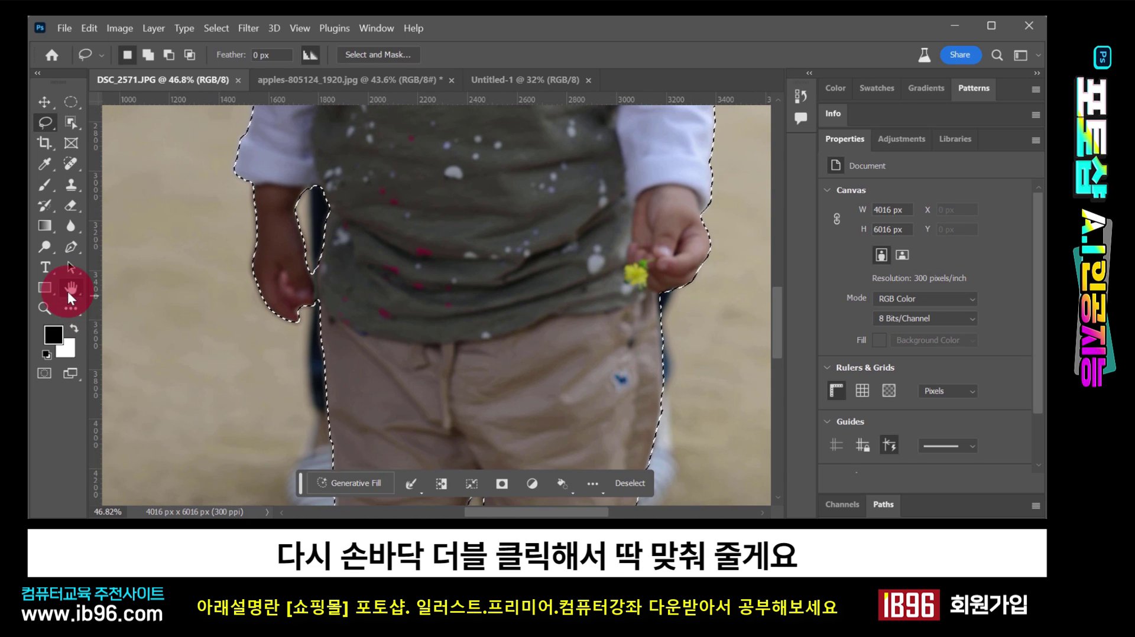
double_click(69, 290)
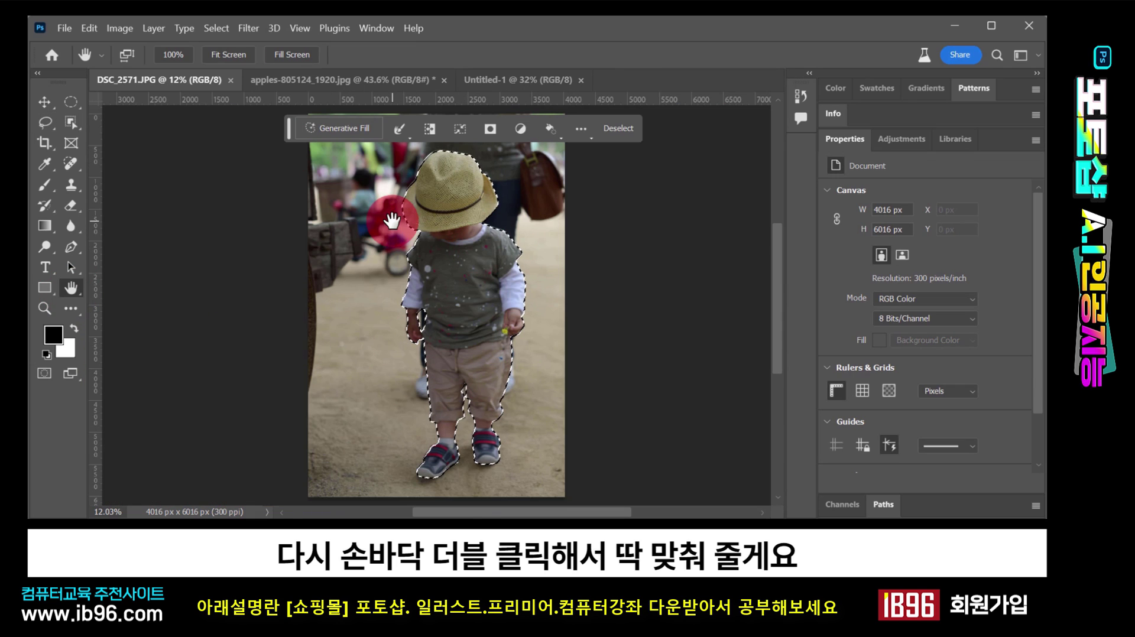
left_click(439, 179)
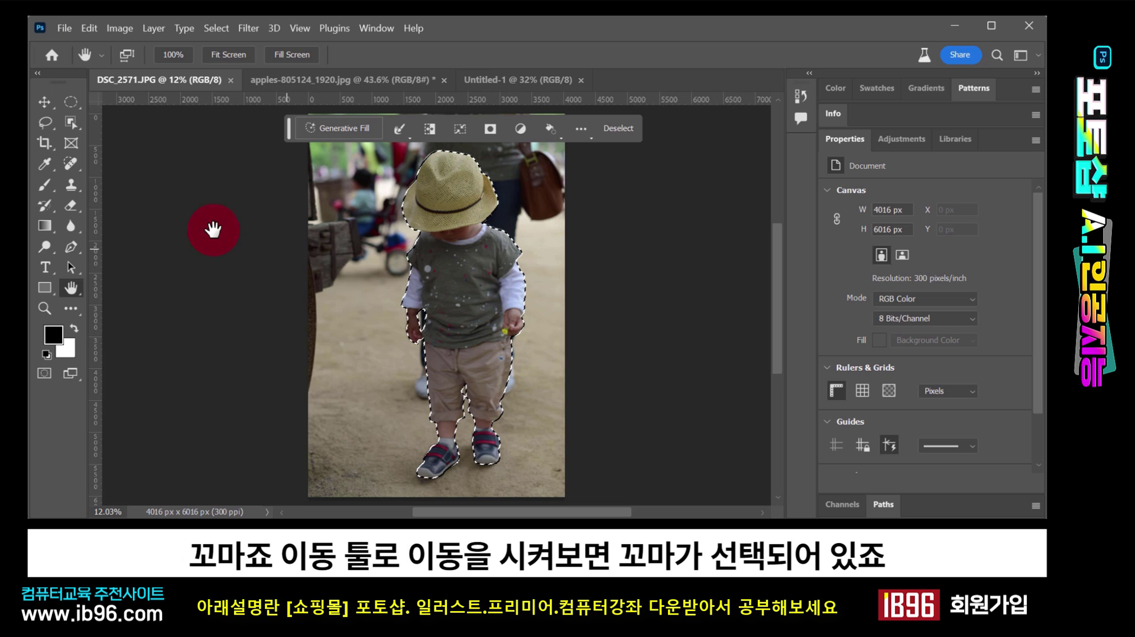
- Try moving the selected child to the left with the Move tool, and undo the move
left_click(44, 103)
left_click_drag(447, 265, 340, 294)
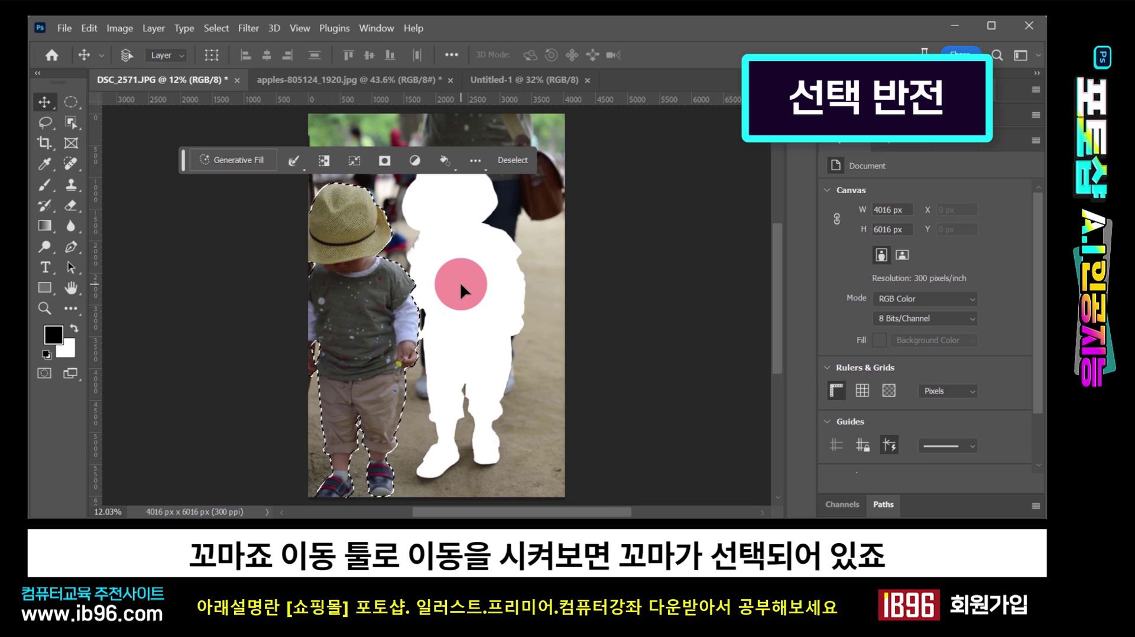
key("ctrl+z")
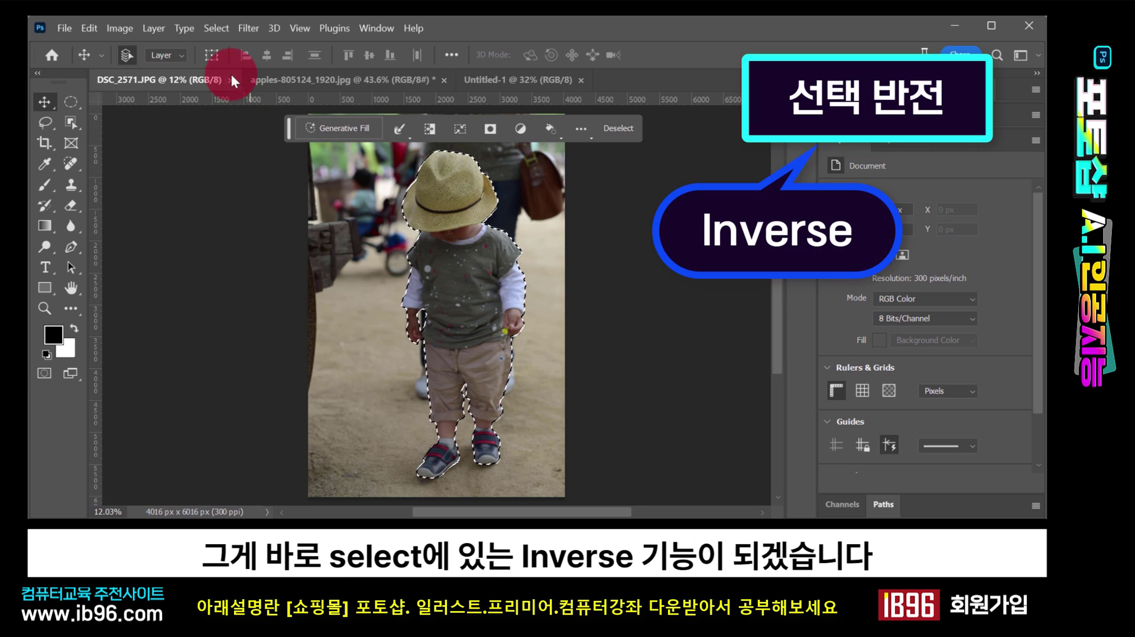
- Invert the selection so that it covers the background instead of the child
left_click(216, 29)
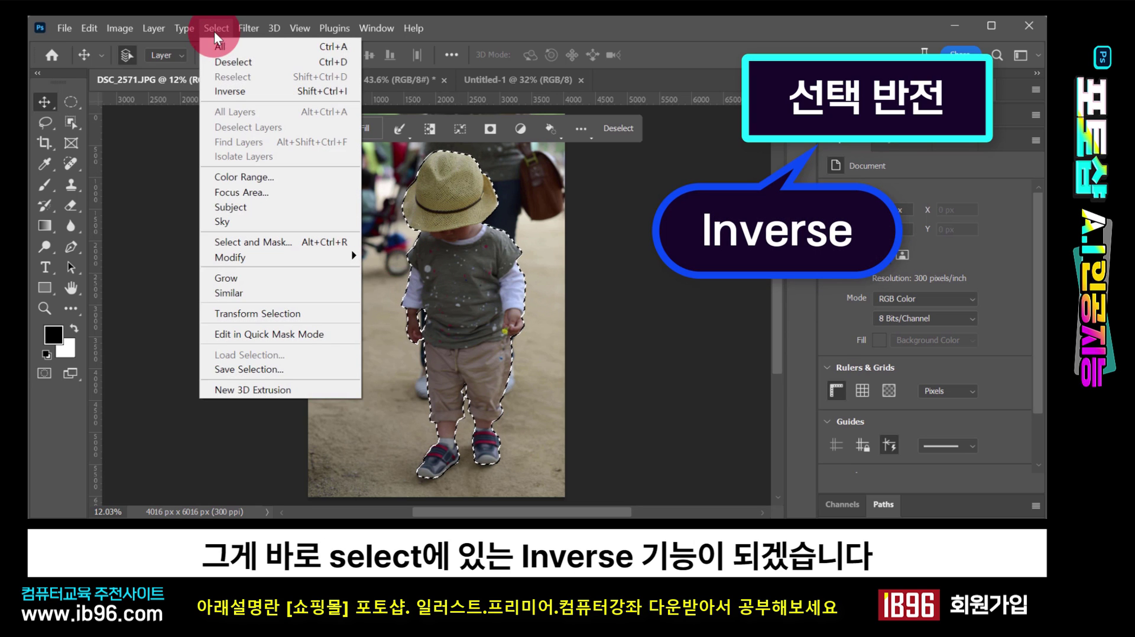
left_click(227, 91)
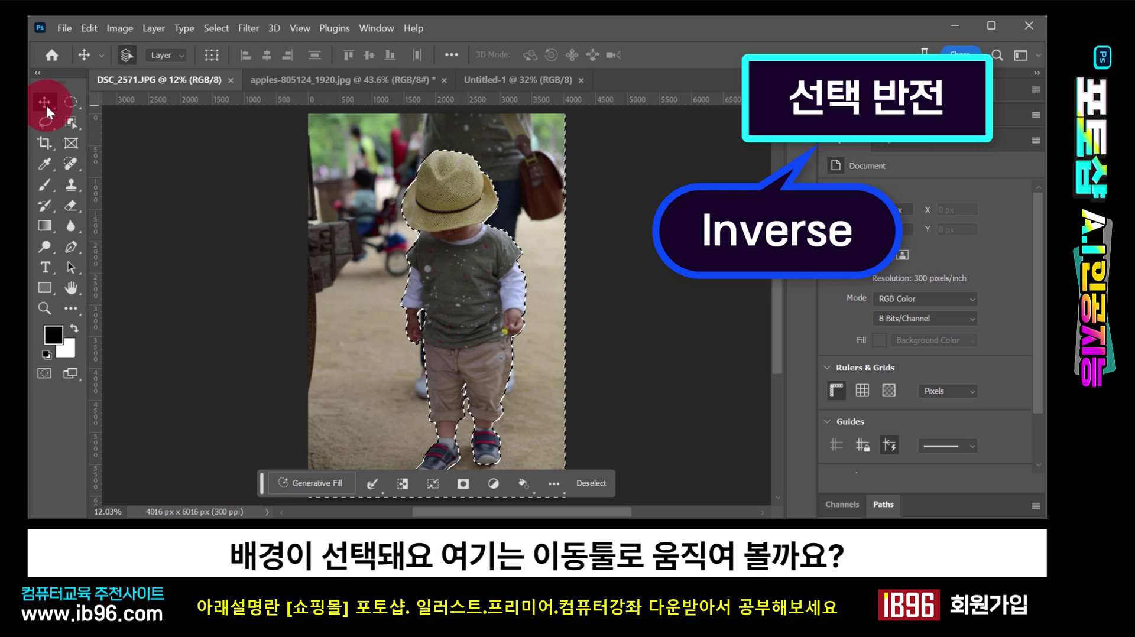
- Try moving the selected background down and to the left with the Move tool, and undo the move
left_click_drag(378, 168, 281, 274)
left_click_drag(505, 239, 343, 278)
left_click_drag(410, 226, 391, 249)
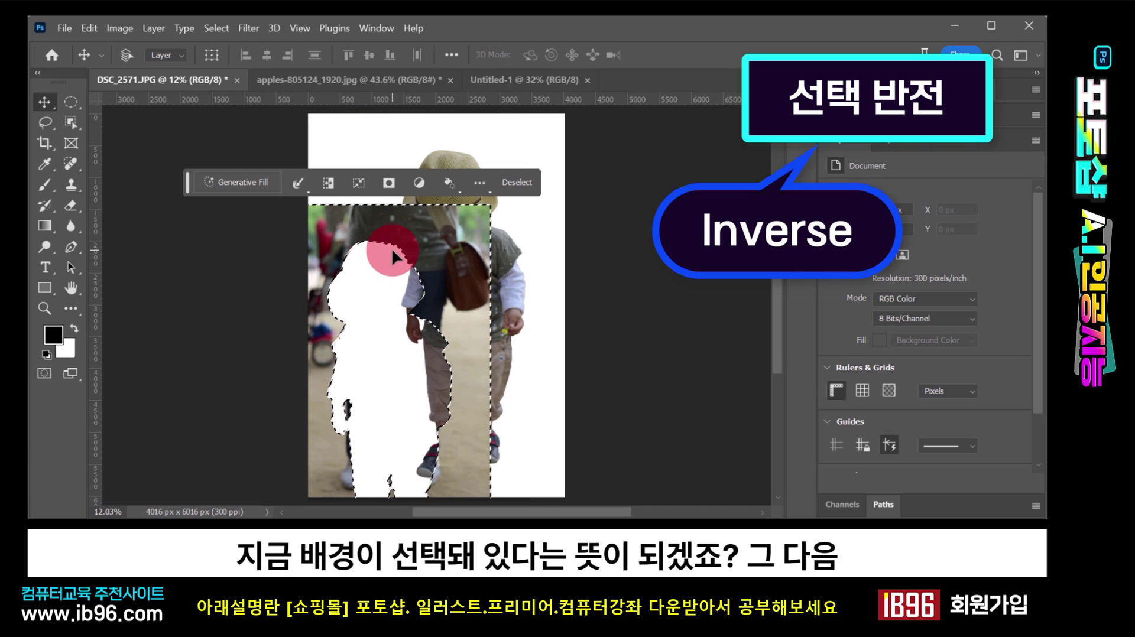
key("ctrl+z")
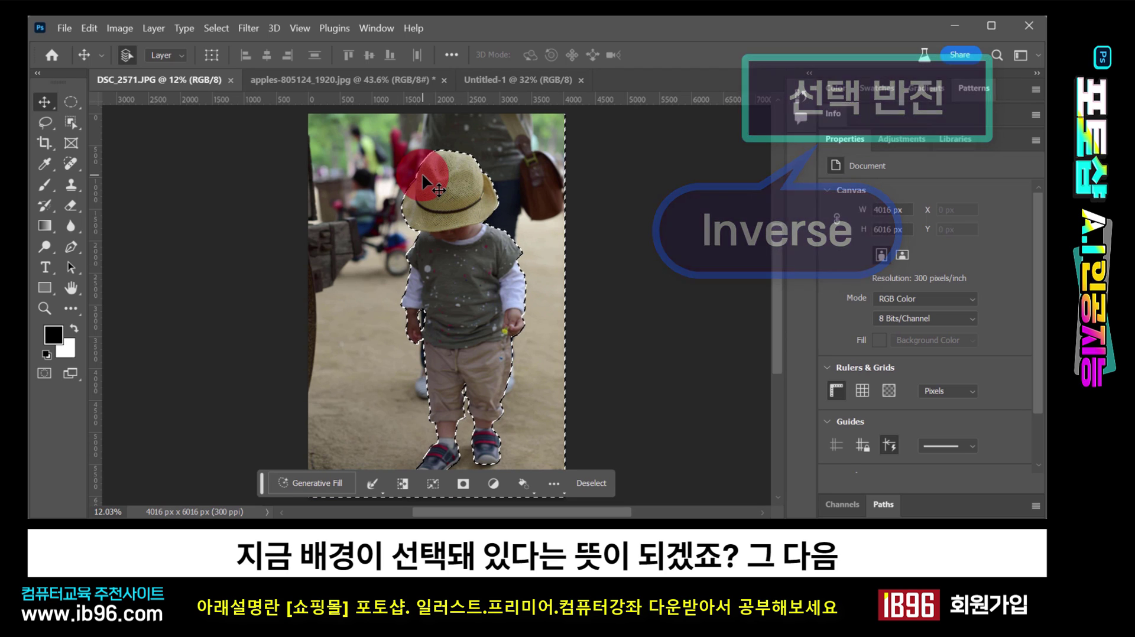
- Replace the selected background using Generative Fill with an empty prompt
left_click(343, 473)
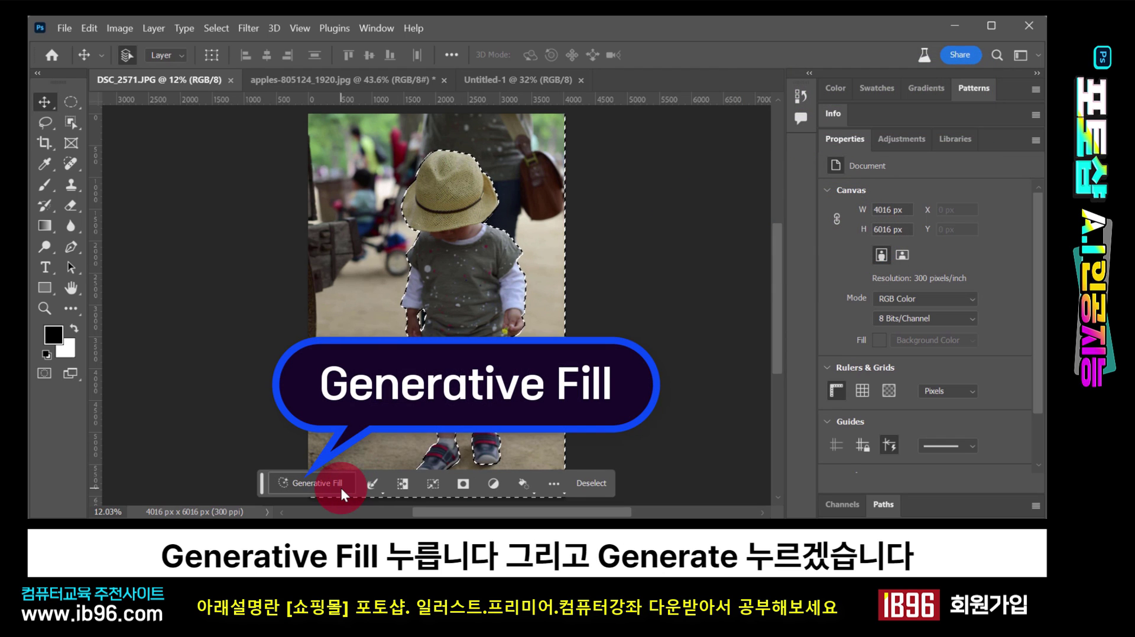
left_click(341, 483)
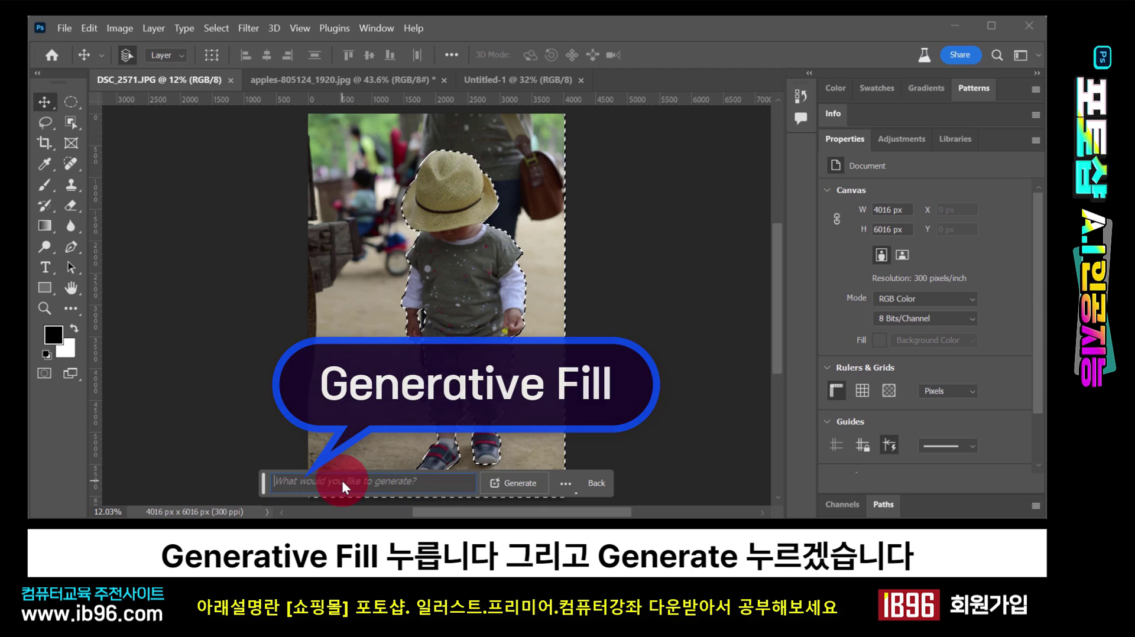
left_click(523, 482)
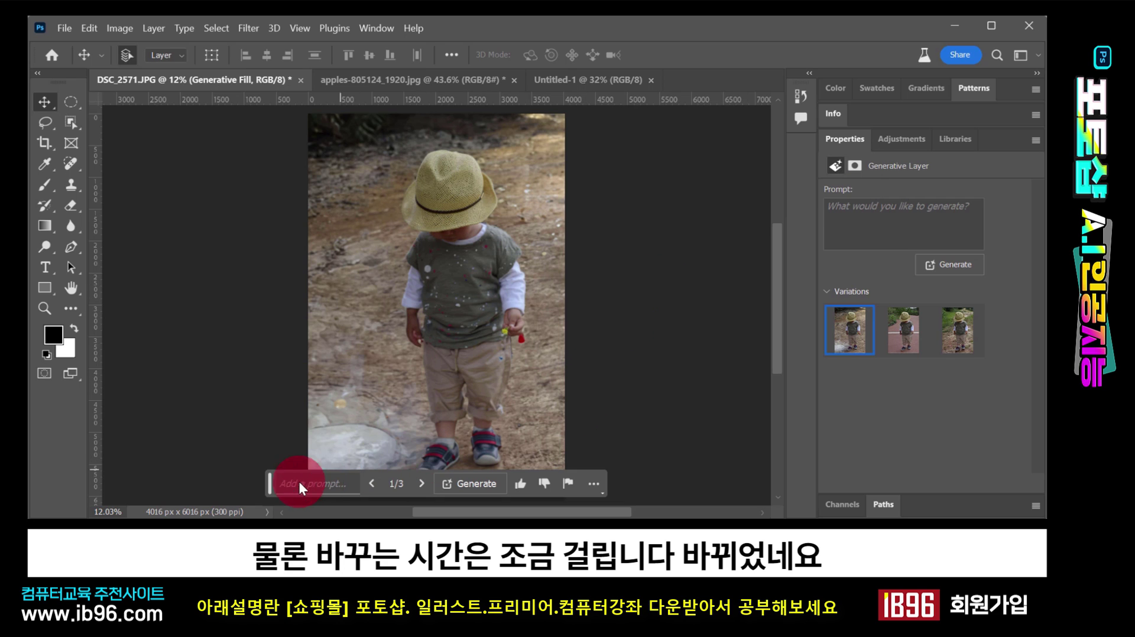
- Move the floating generation bar aside, compare the three background variations, and choose the second one with the red pavement
left_click_drag(271, 485, 545, 480)
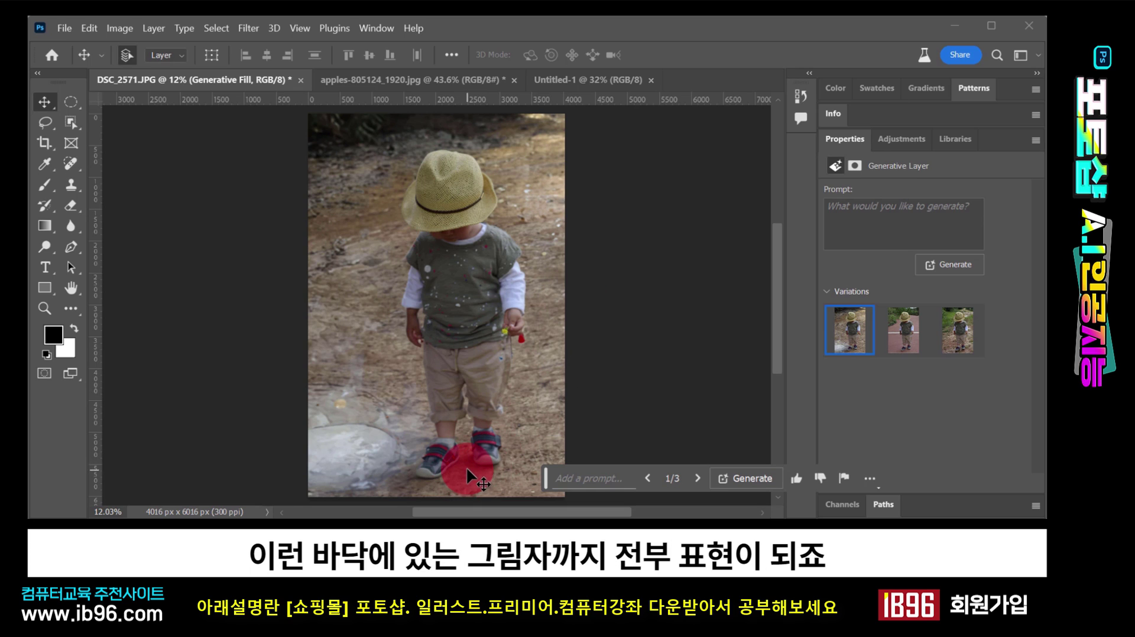
left_click(903, 336)
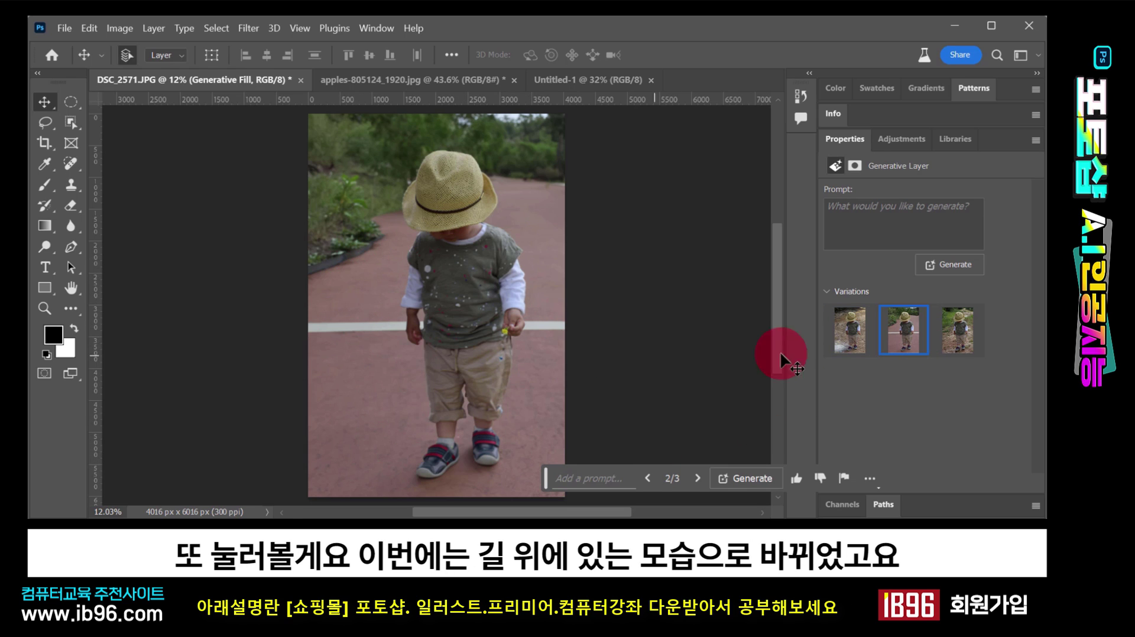
left_click(961, 343)
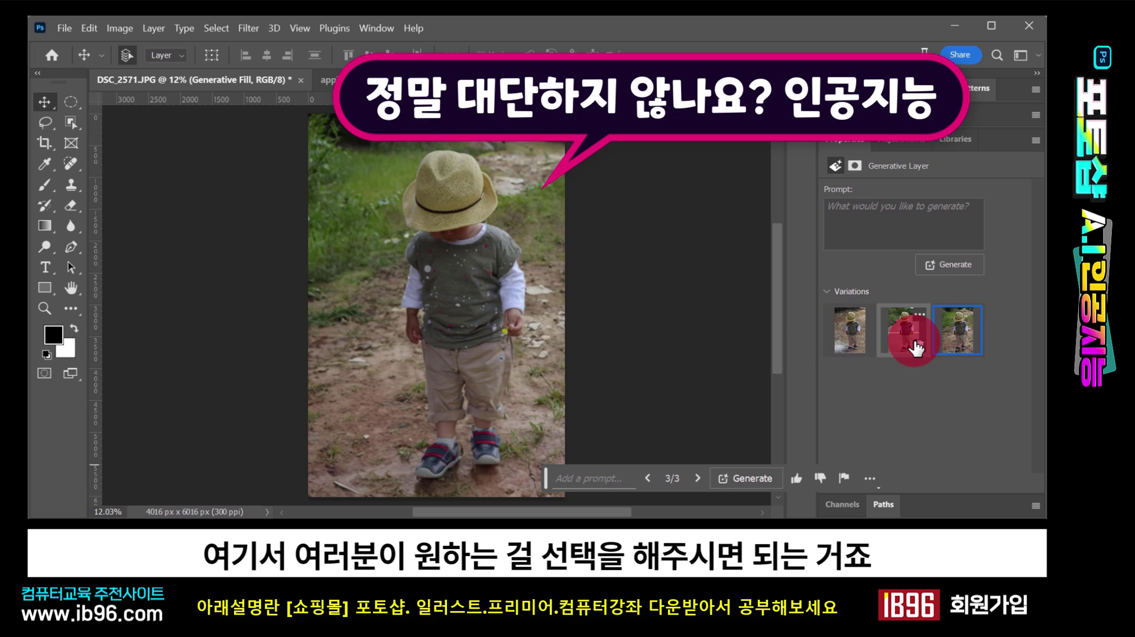
left_click(854, 353)
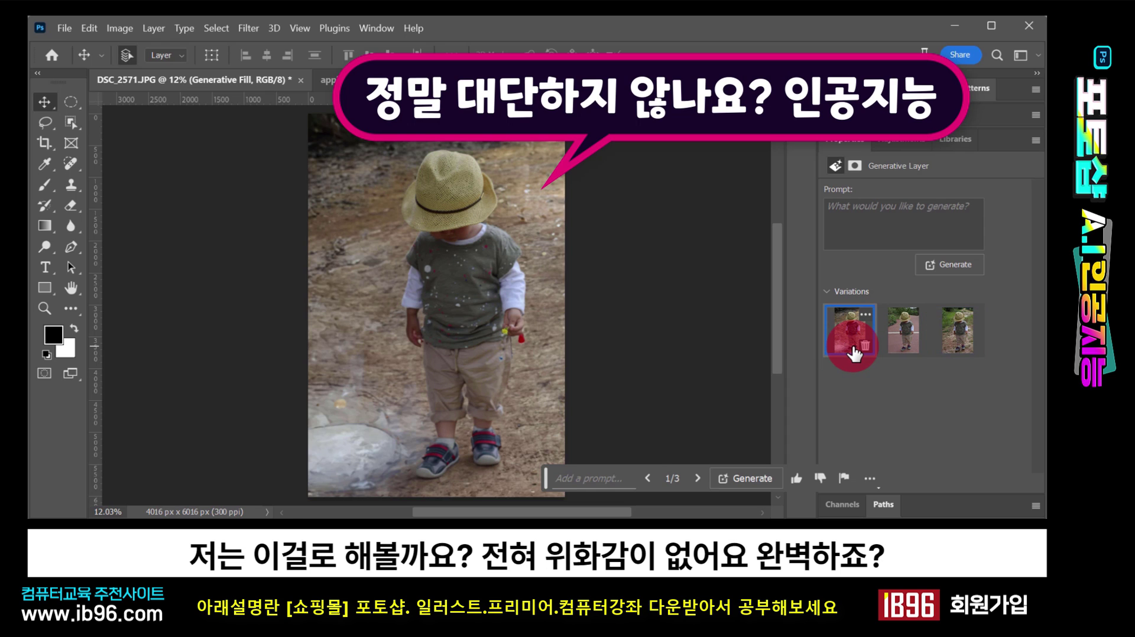
left_click(903, 330)
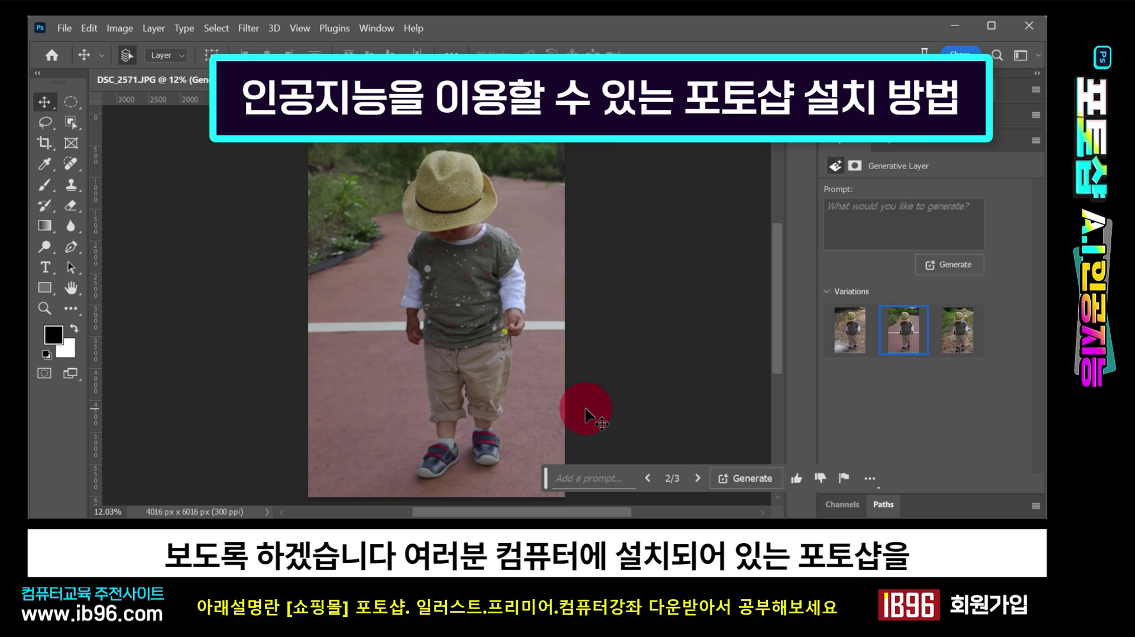
left_click_drag(544, 484, 518, 416)
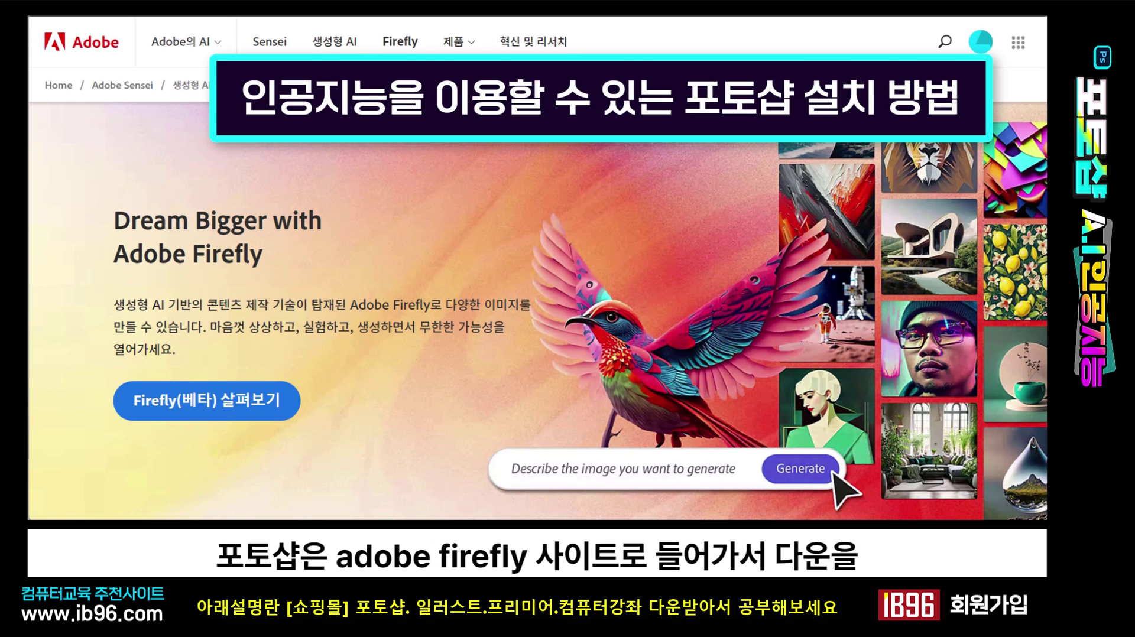
- Browse the Adobe Firefly web page from its introduction through the text-to-image, Generative Fill and text-effect examples
scroll(538, 310, "down", 3)
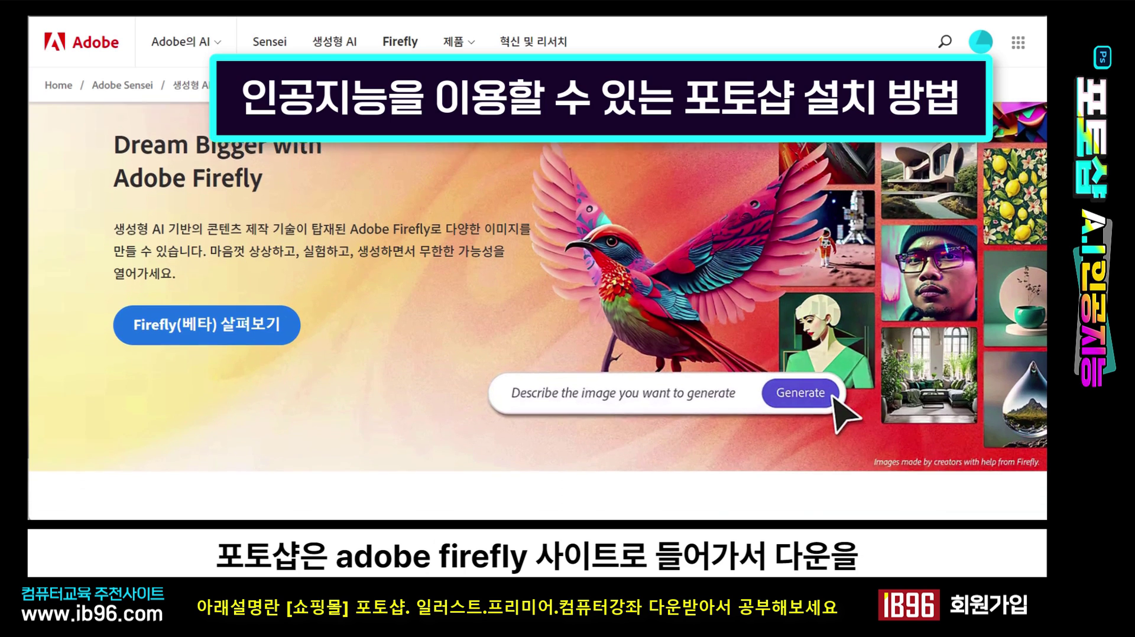
scroll(538, 310, "down", 3)
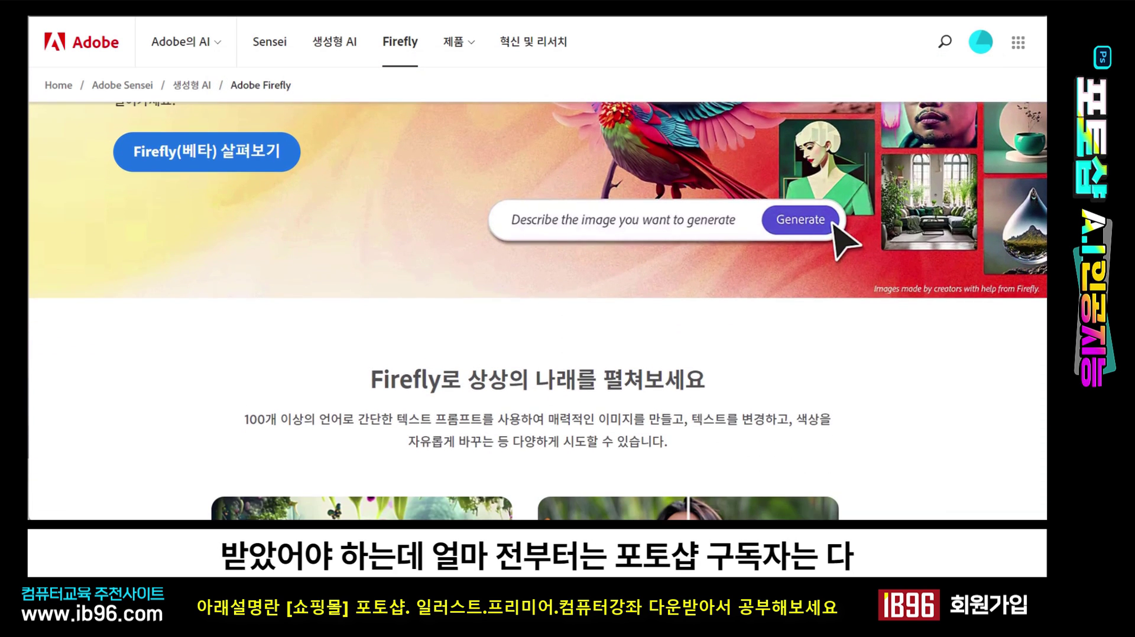
scroll(538, 310, "down", 3)
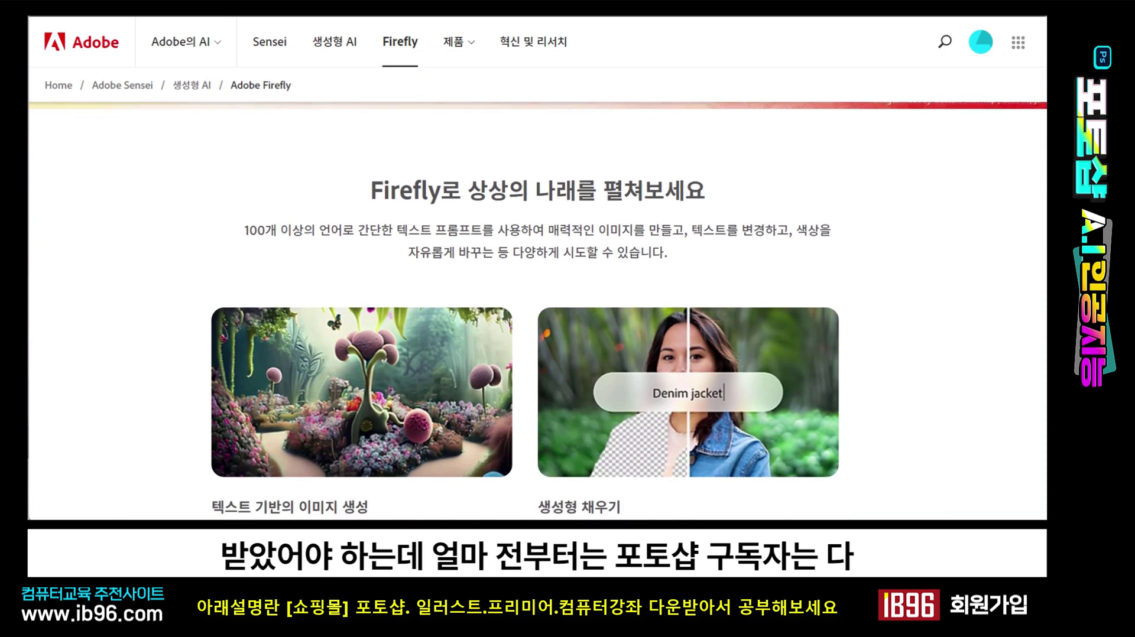
scroll(538, 310, "down", 3)
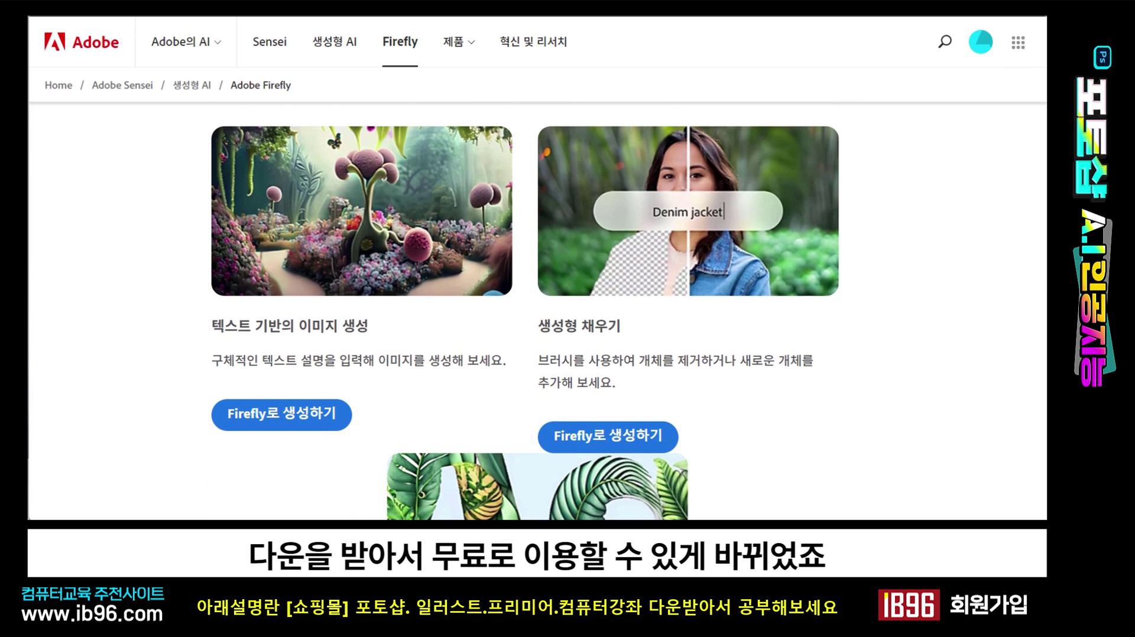
scroll(538, 310, "down", 3)
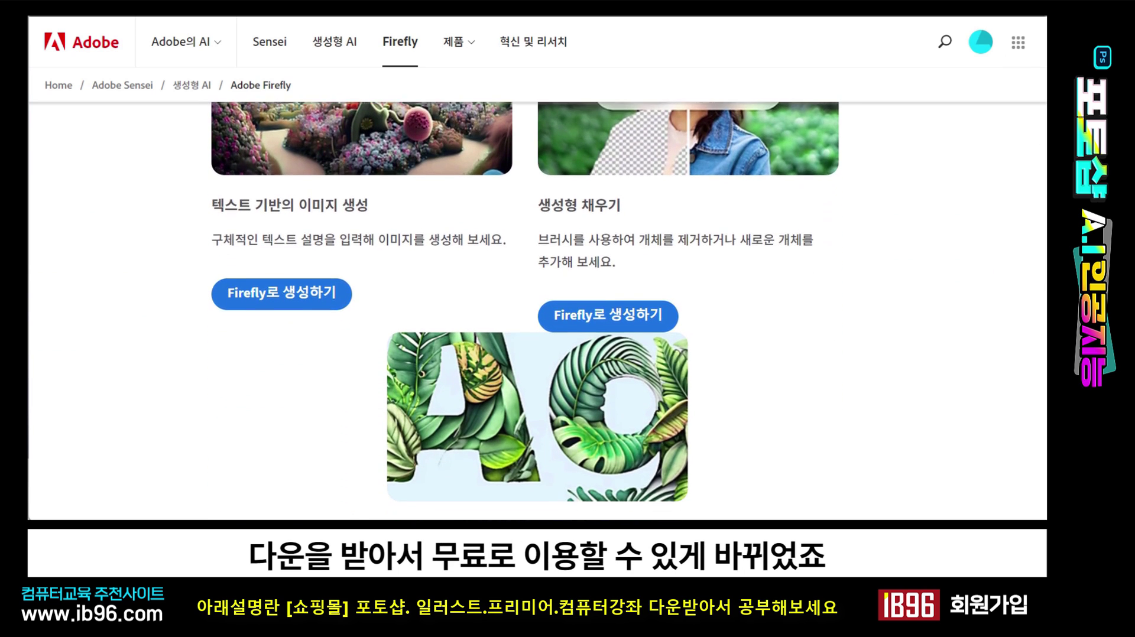
scroll(538, 310, "down", 3)
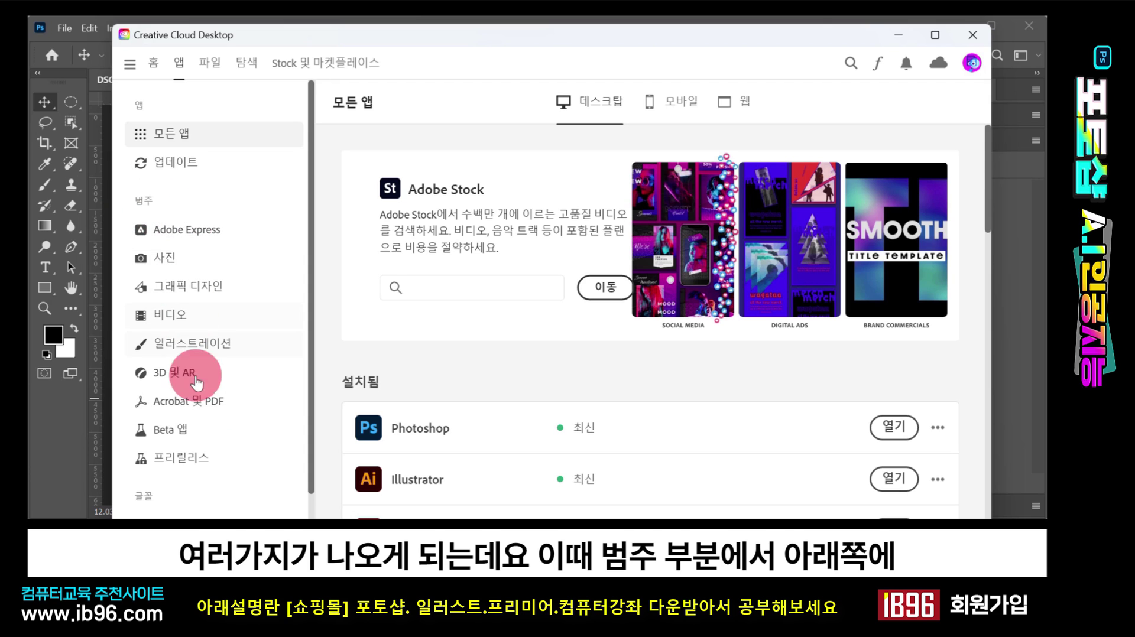
- In Creative Cloud Desktop, browse the Beta apps category for Photoshop (Beta) and the other installed betas, and close the window
scroll(190, 402, "down", 3)
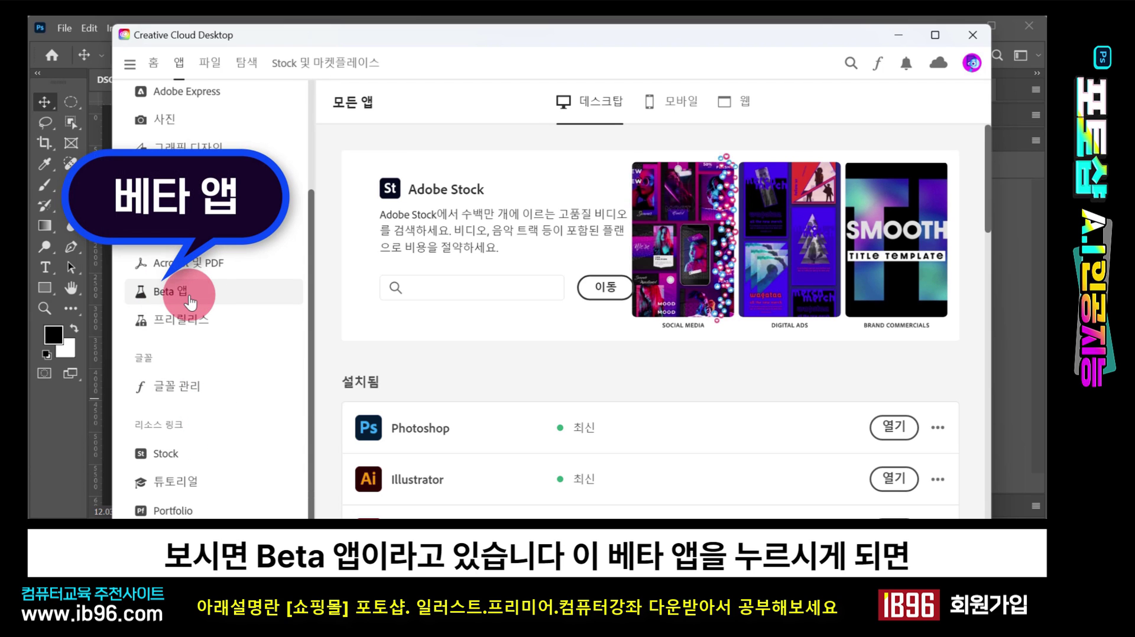
left_click(191, 299)
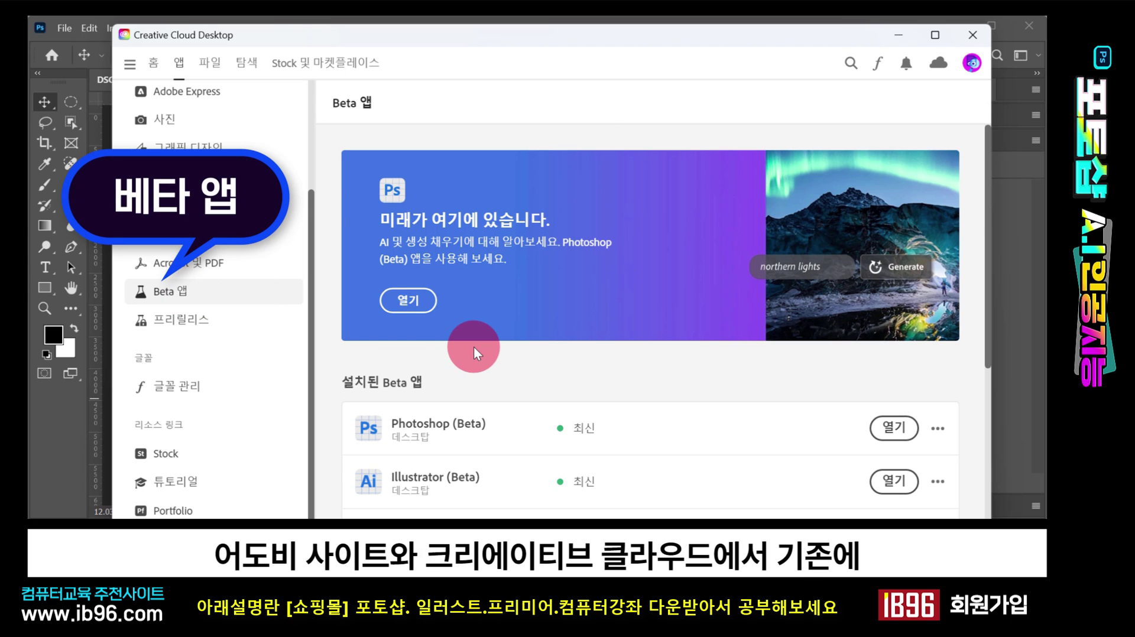
scroll(476, 355, "down", 3)
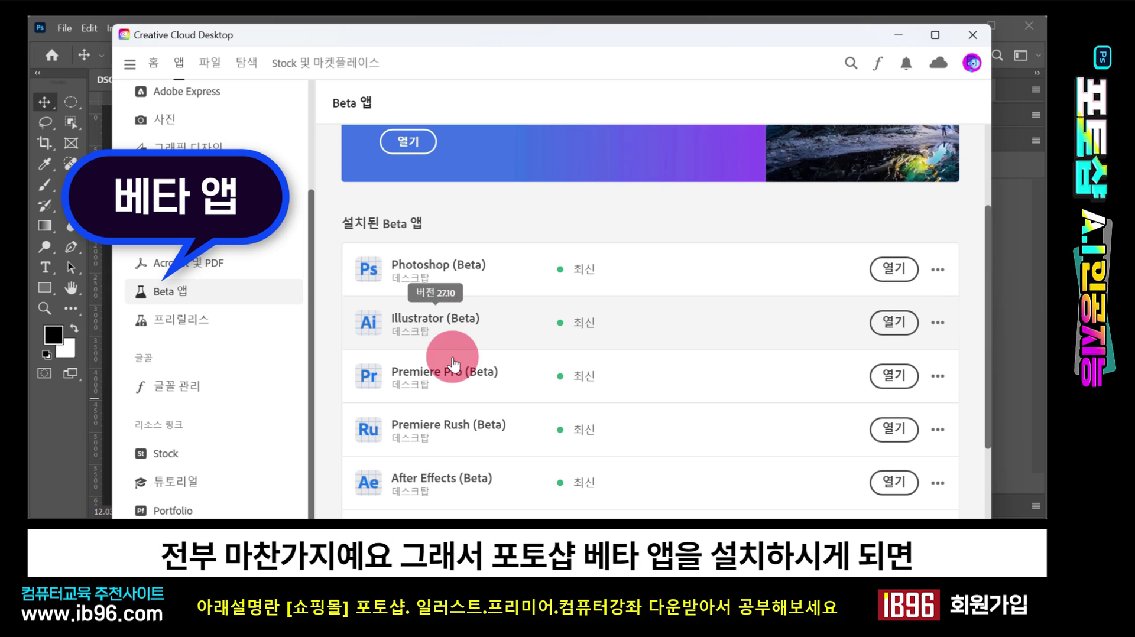
left_click(972, 35)
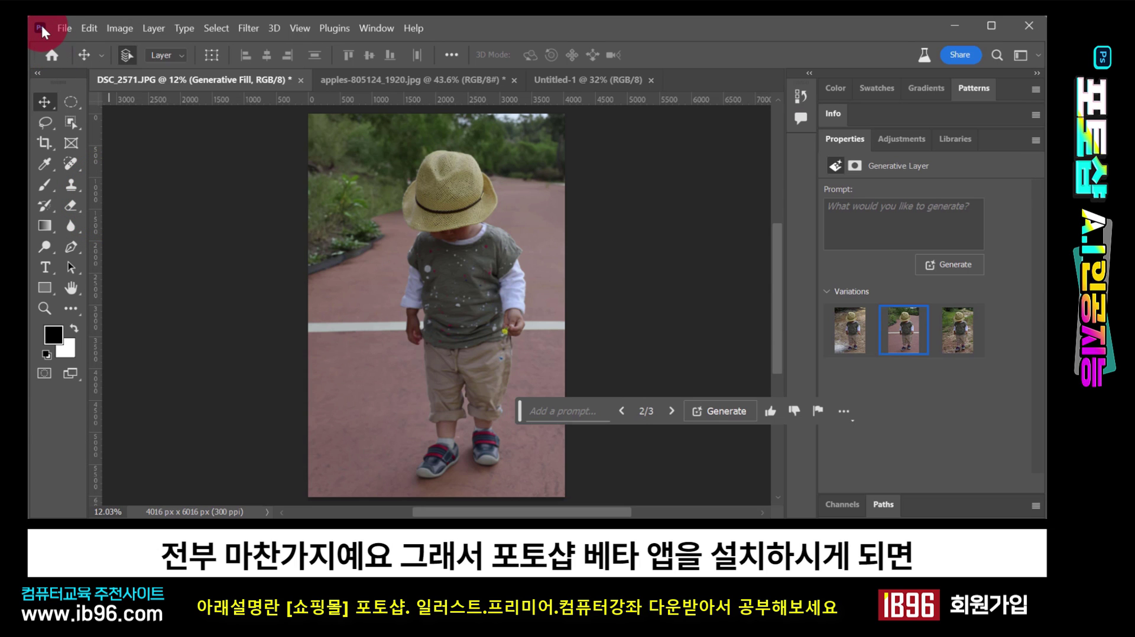
- View the About Photoshop information to check which edition is running, and close it
left_click(406, 29)
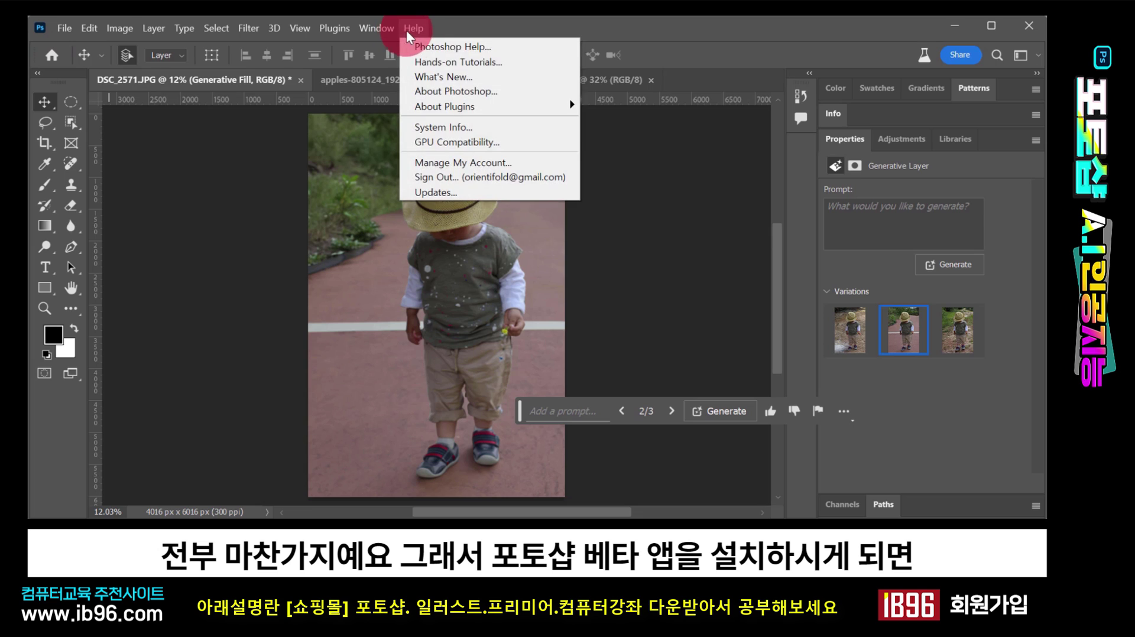
left_click(438, 90)
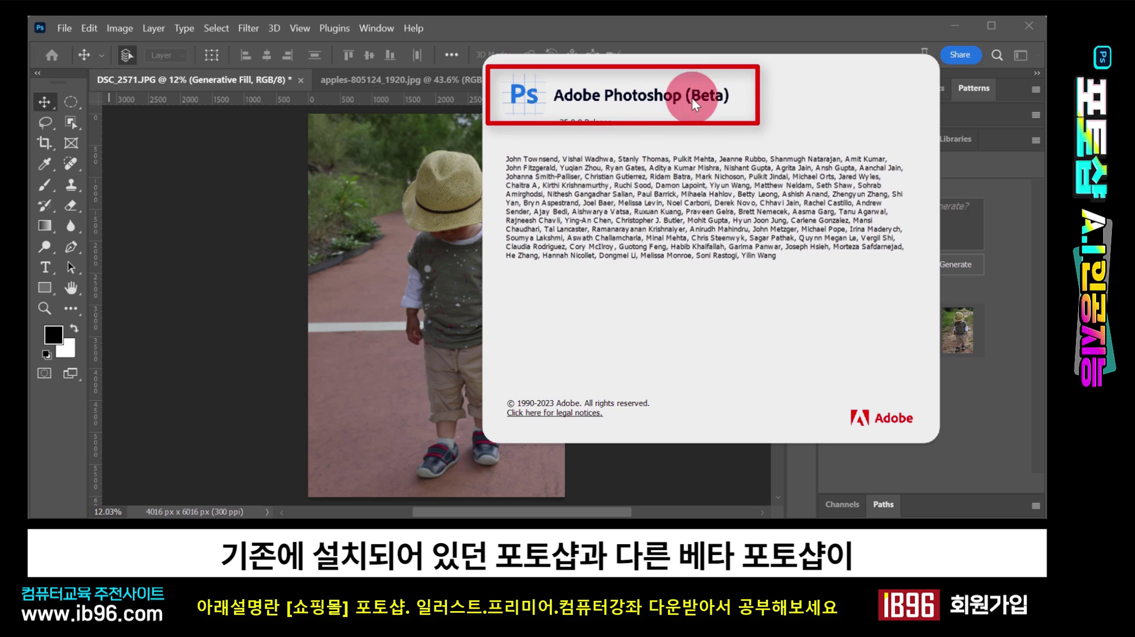
left_click(797, 30)
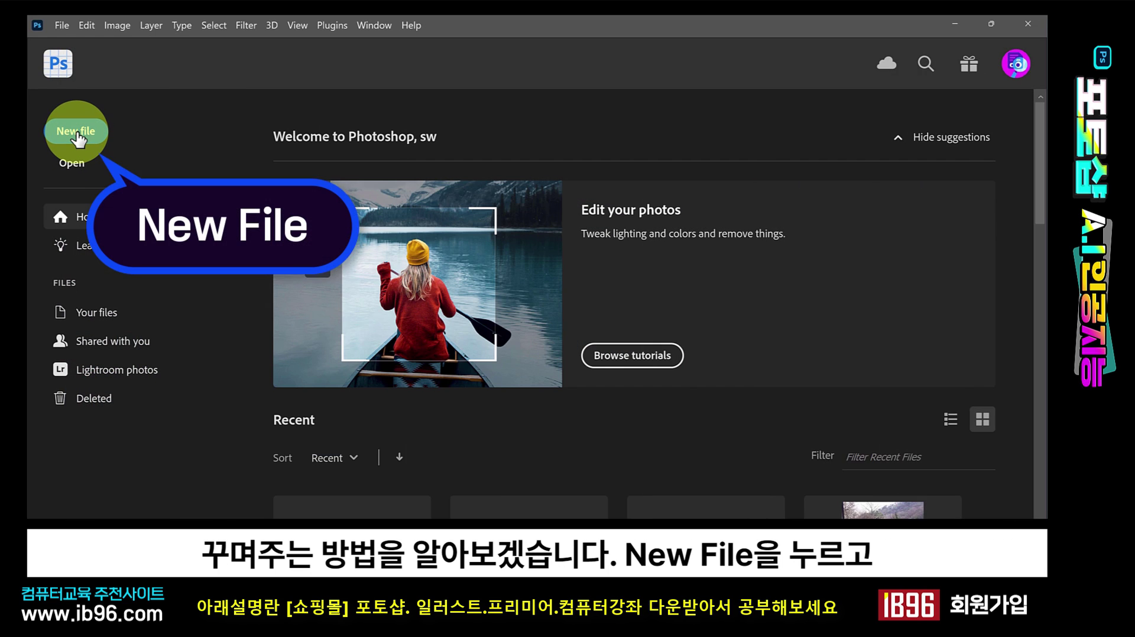
- Create a new document from the Web Large preset, 1920 x 1080 px at 72 ppi with a white background
left_click(75, 131)
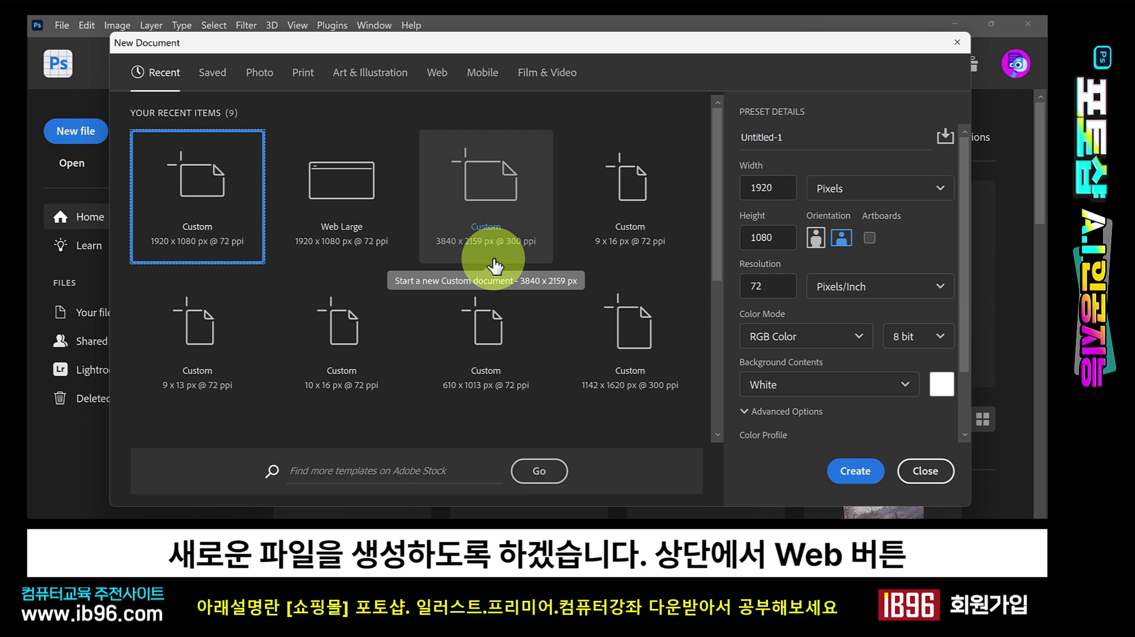
left_click(436, 83)
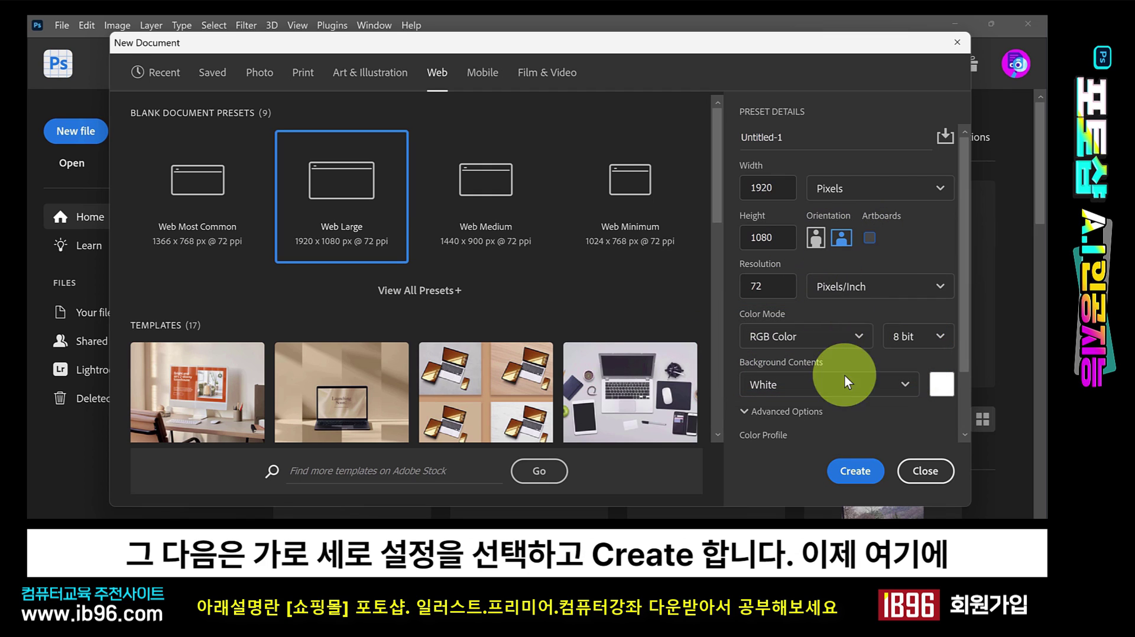
left_click(865, 473)
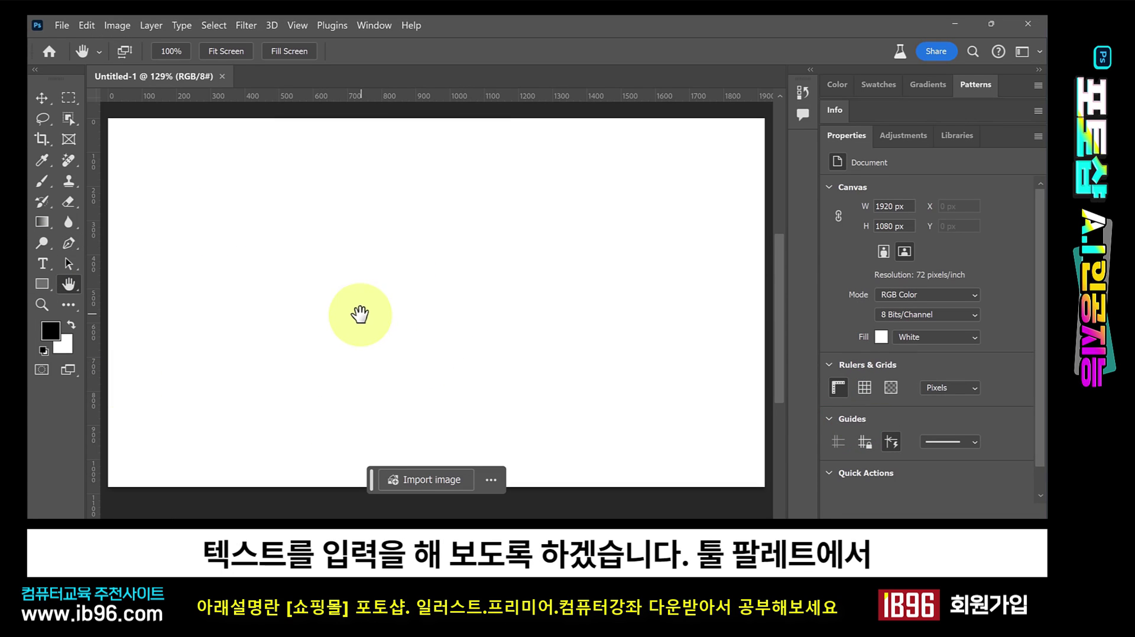
- Add the text PHOTOSHOP to the canvas with the Type tool and move it near the middle of the page
left_click(44, 263)
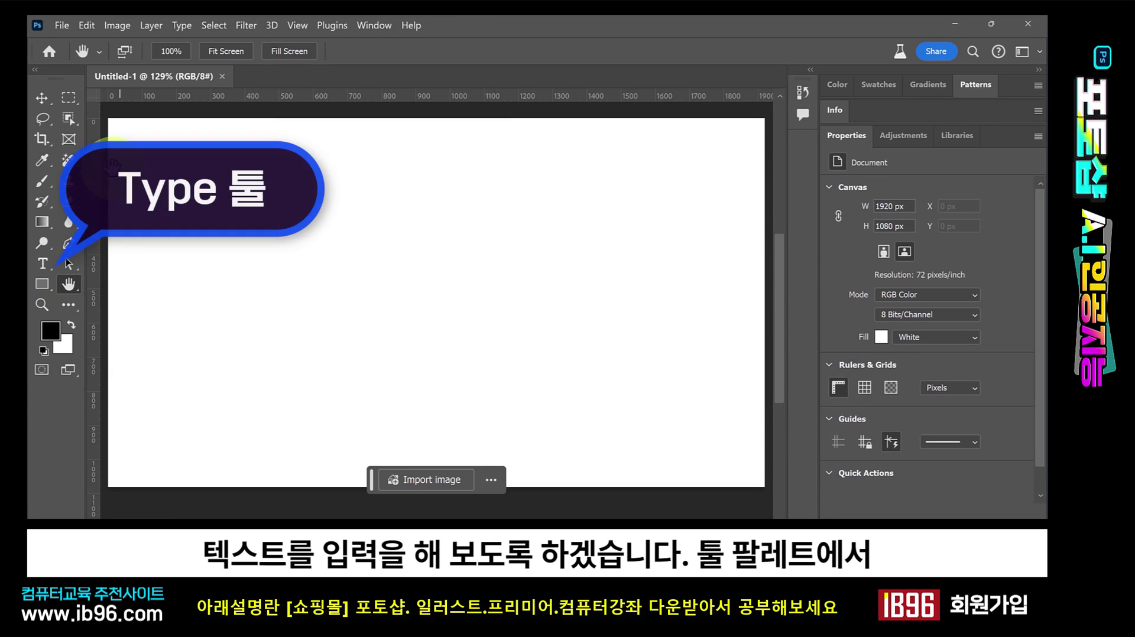
left_click(41, 261)
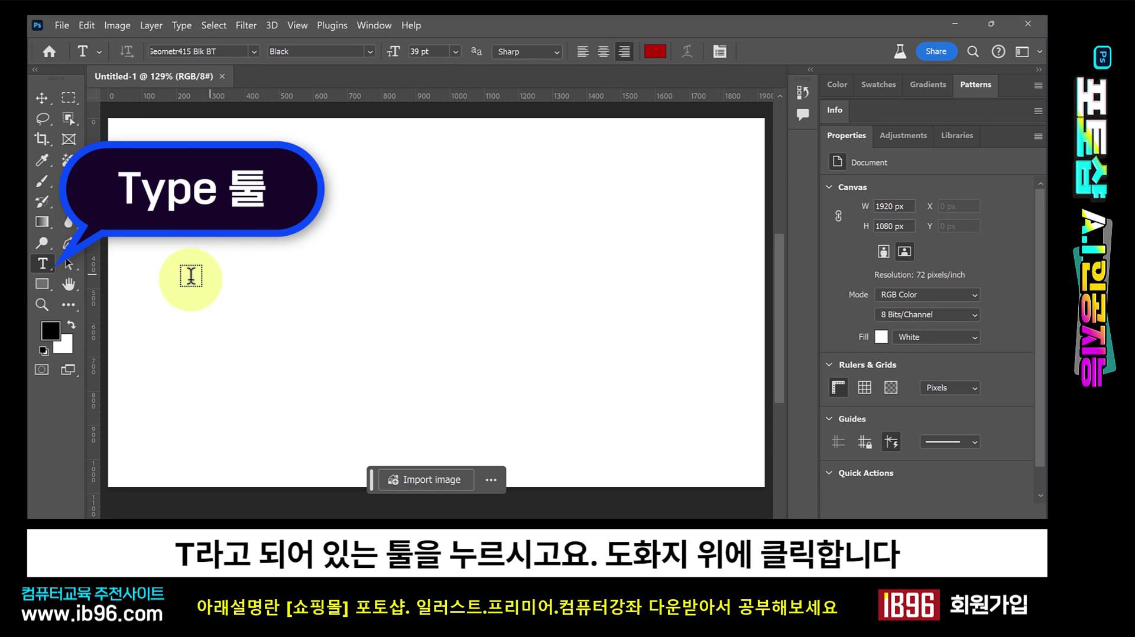
left_click(173, 279)
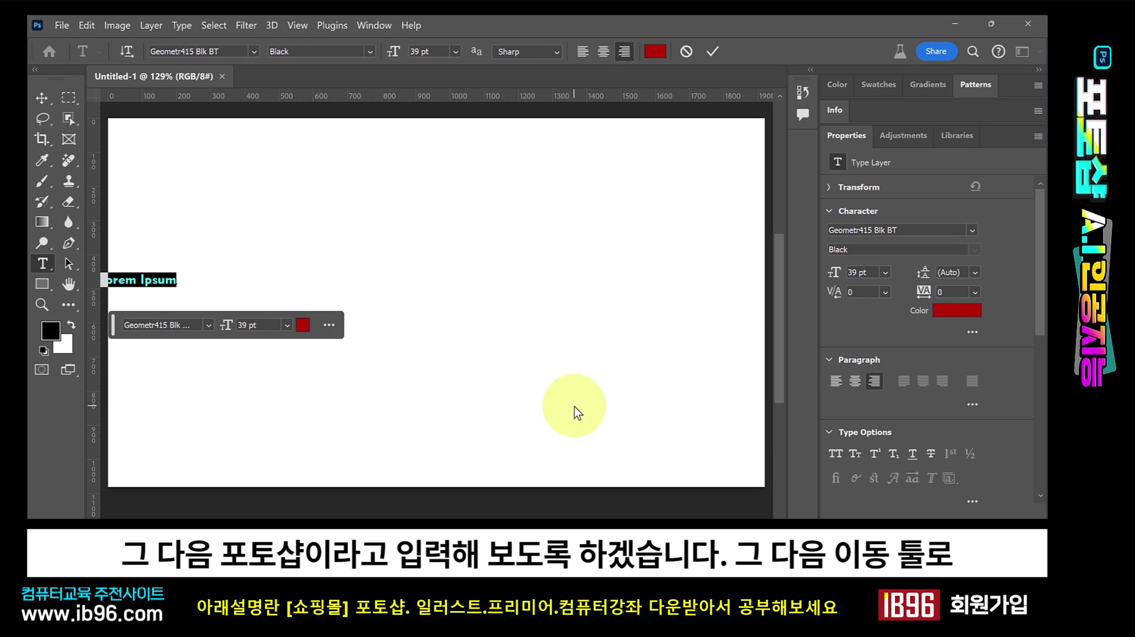
type("PHOTOSHOP")
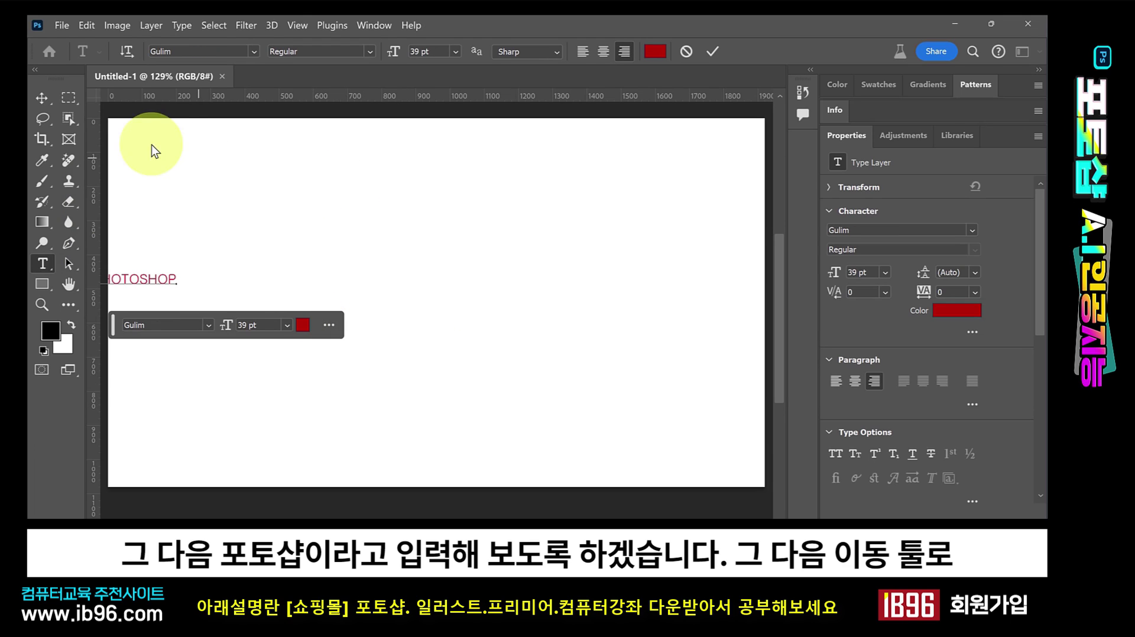
left_click(47, 98)
left_click_drag(144, 288, 451, 279)
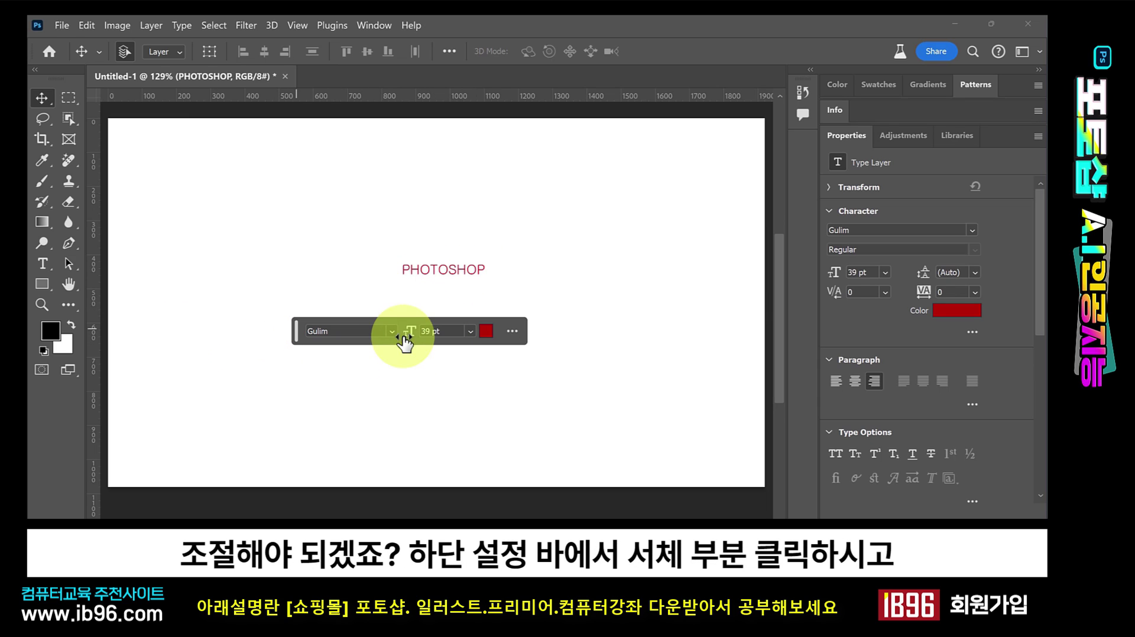
- Set the PHOTOSHOP text to the bold font Geometr706 BlkCn BT and enlarge it to 320 pt, roughly centred on the canvas
left_click(391, 331)
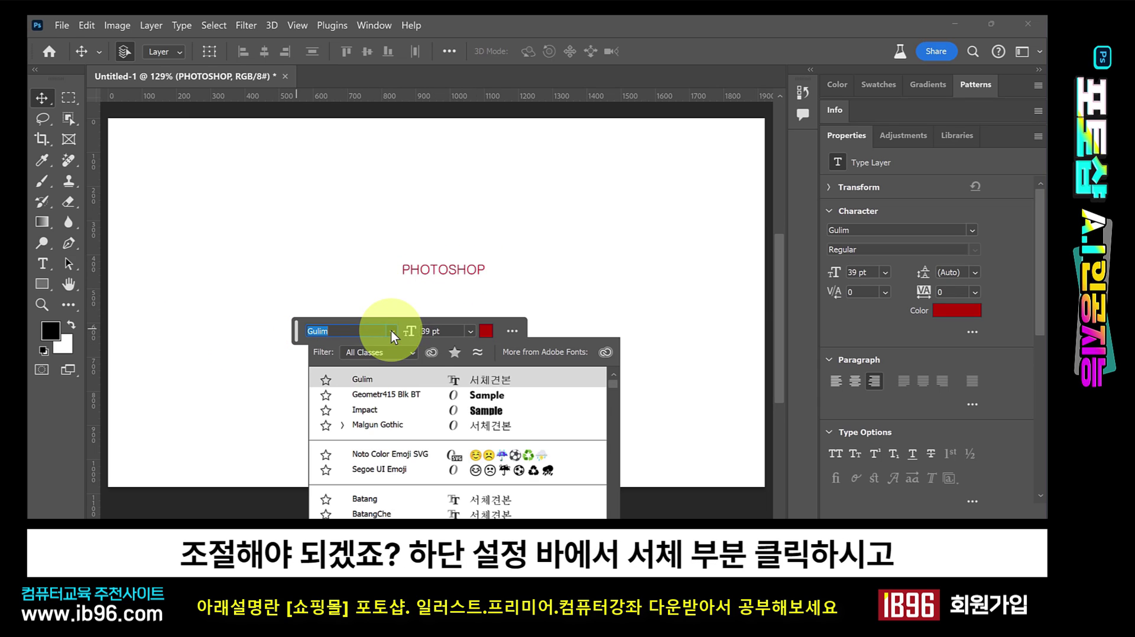
left_click(432, 397)
scroll(432, 398, "down", 10)
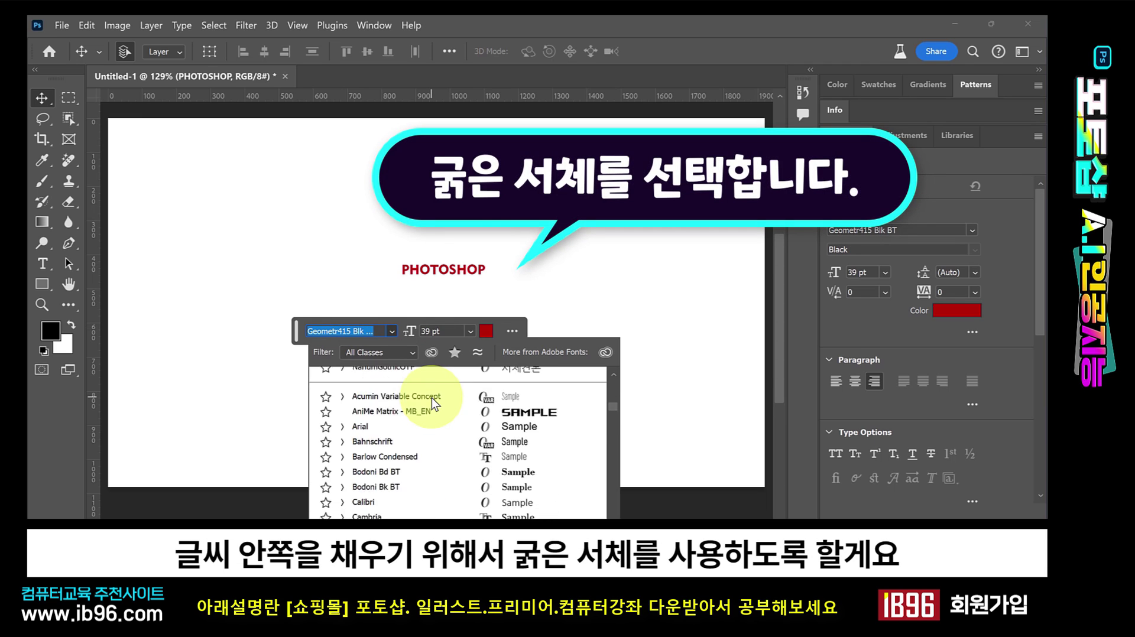
scroll(432, 398, "down", 7)
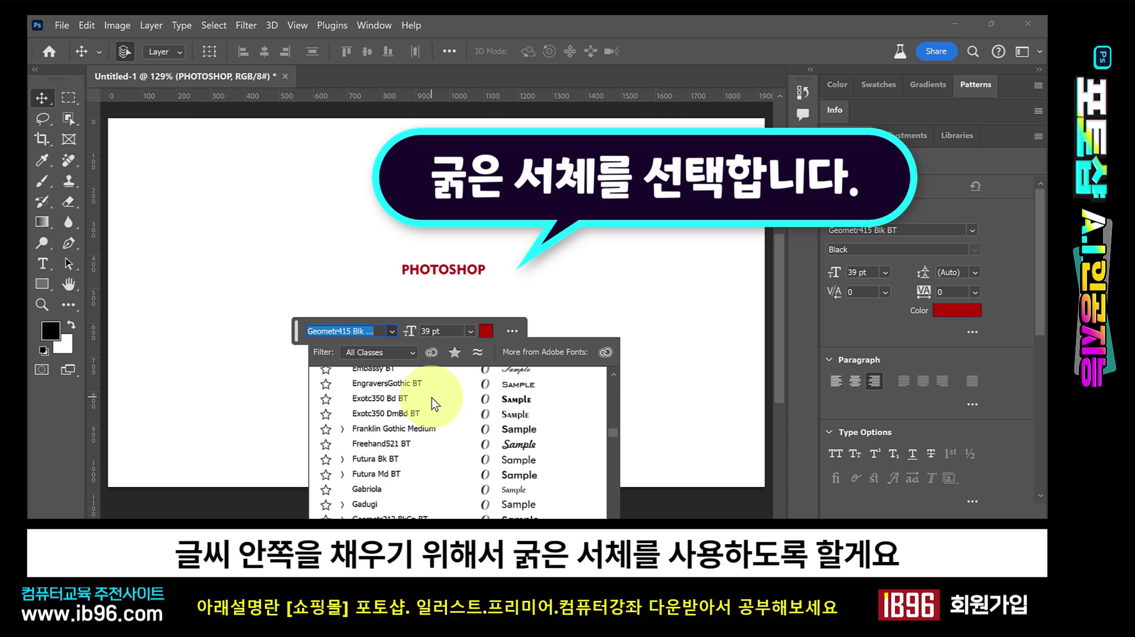
scroll(432, 399, "down", 3)
left_click(516, 425)
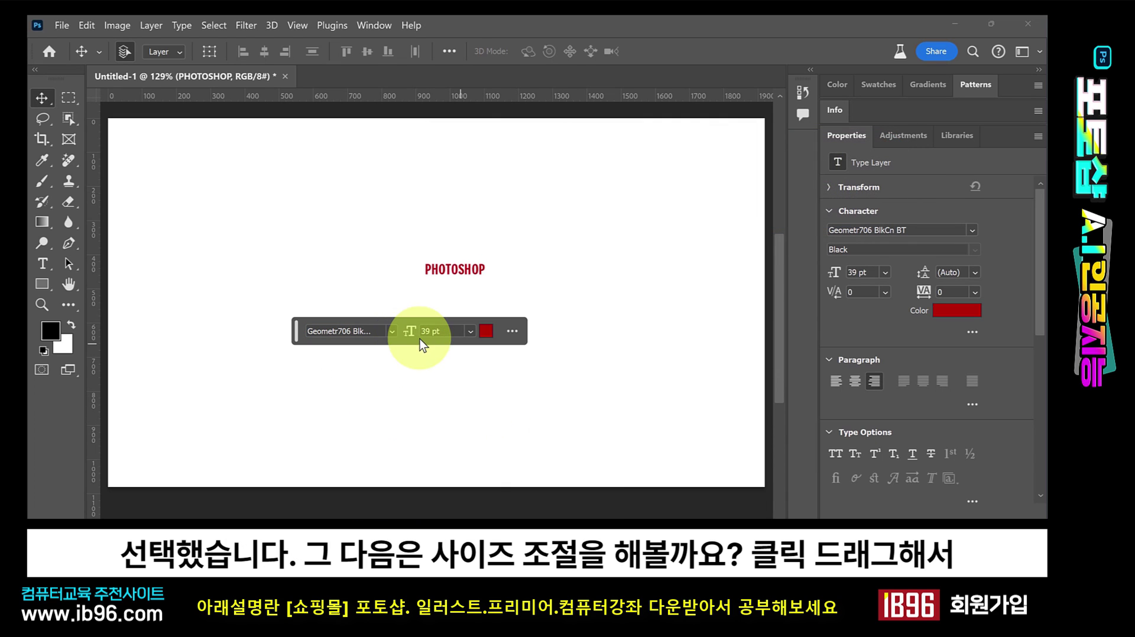
left_click_drag(410, 332, 473, 331)
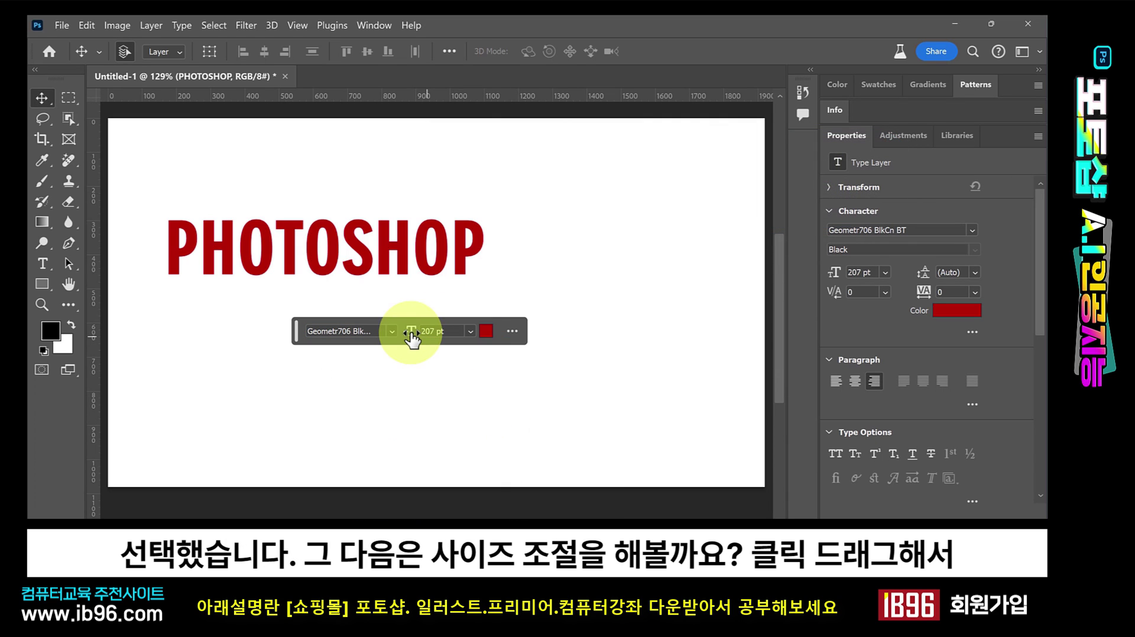
left_click_drag(384, 332, 514, 185)
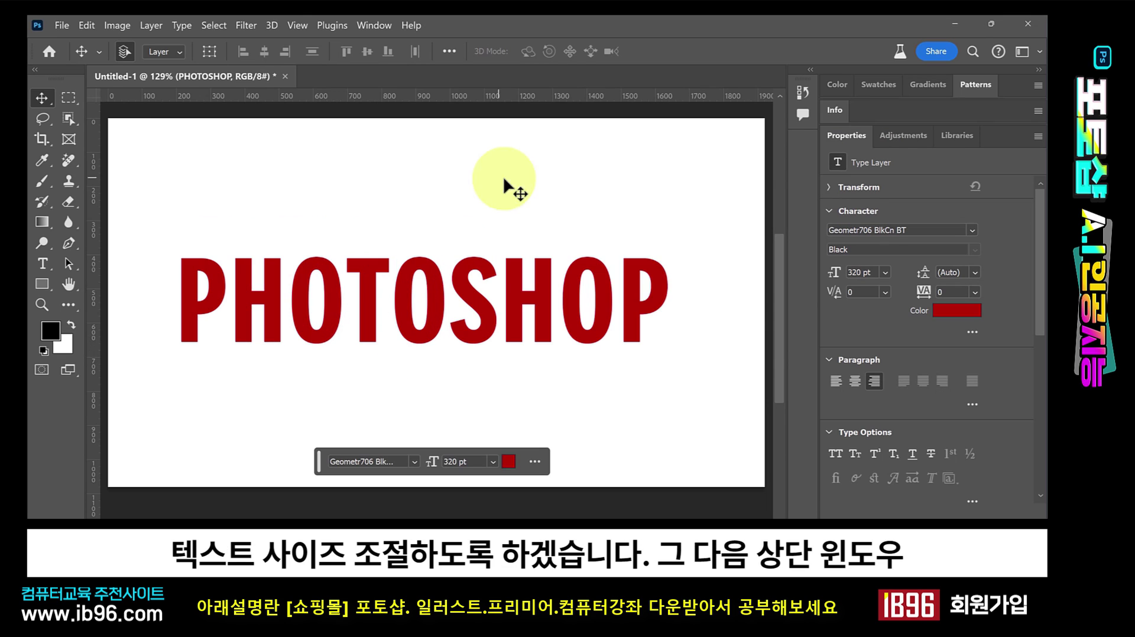
- Show the document's layers and load the PHOTOSHOP text layer's letter shapes as a selection
left_click(375, 27)
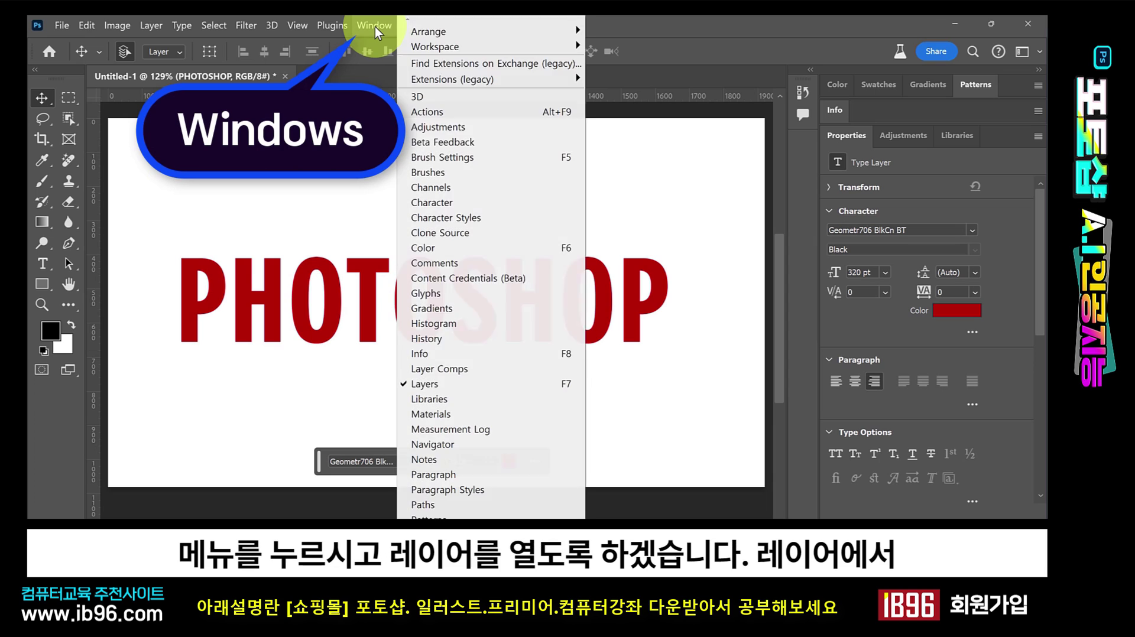
left_click(471, 384)
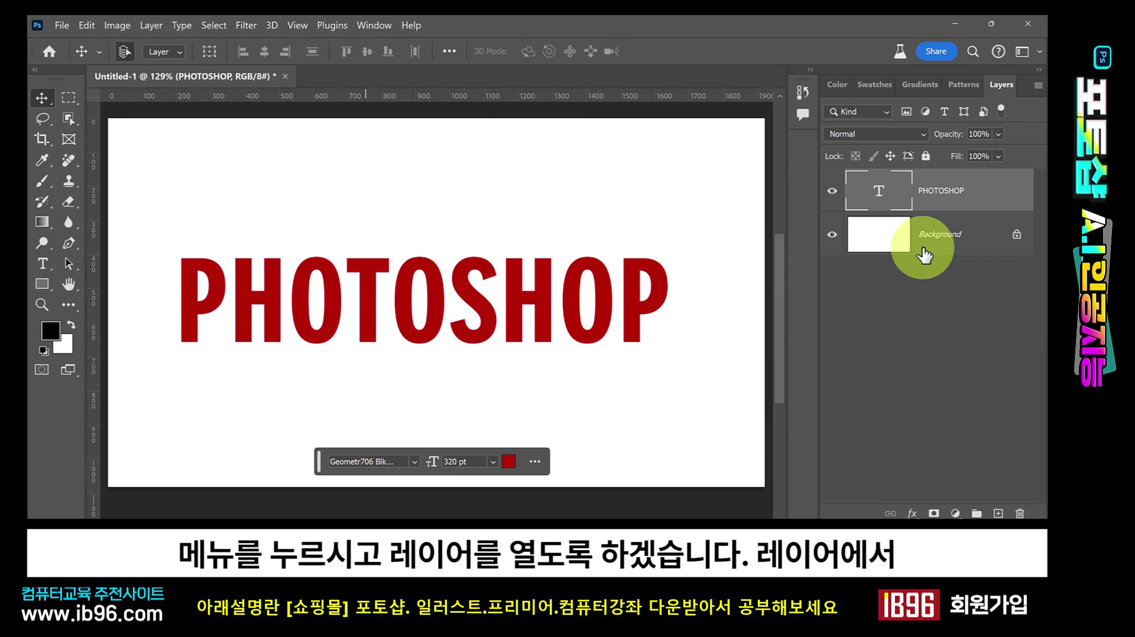
left_click(883, 196, "ctrl")
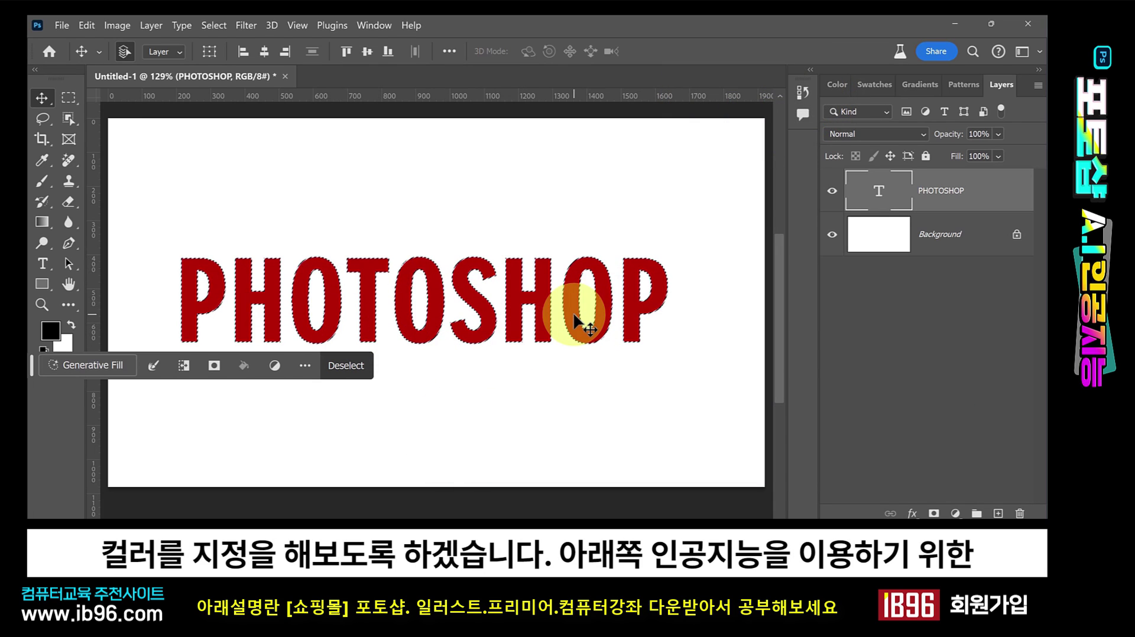
- Fill the selected letters using Generative Fill with the prompt "7가지 무지개색으로 채워 주세요"
left_click_drag(30, 370, 265, 403)
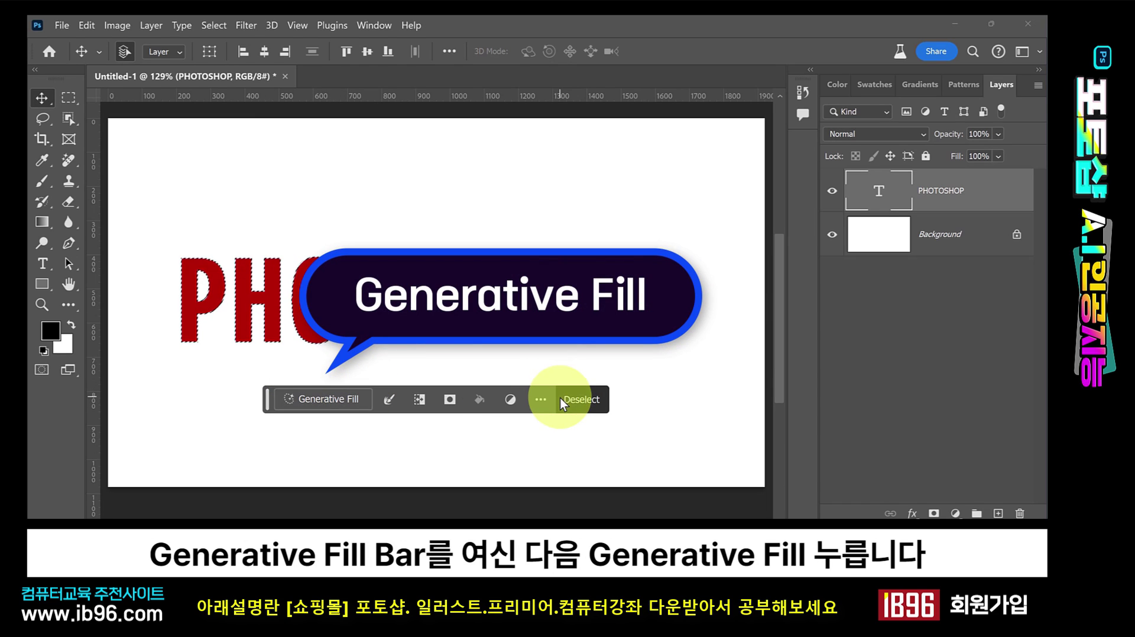
left_click(319, 402)
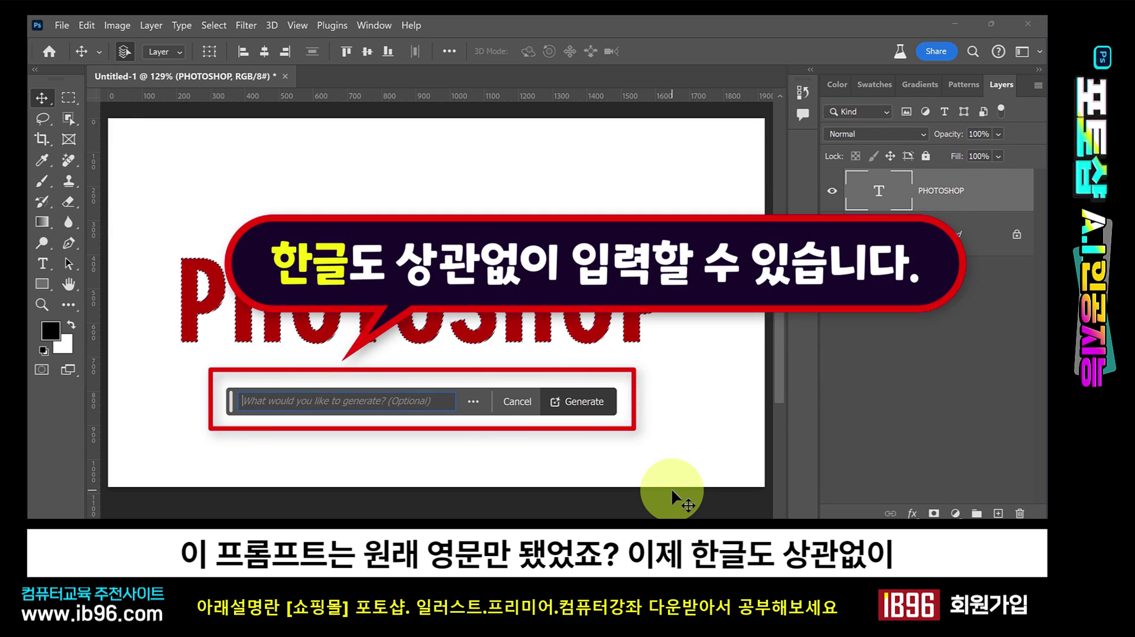
type("7가지 무지개색으로 채워 주세요")
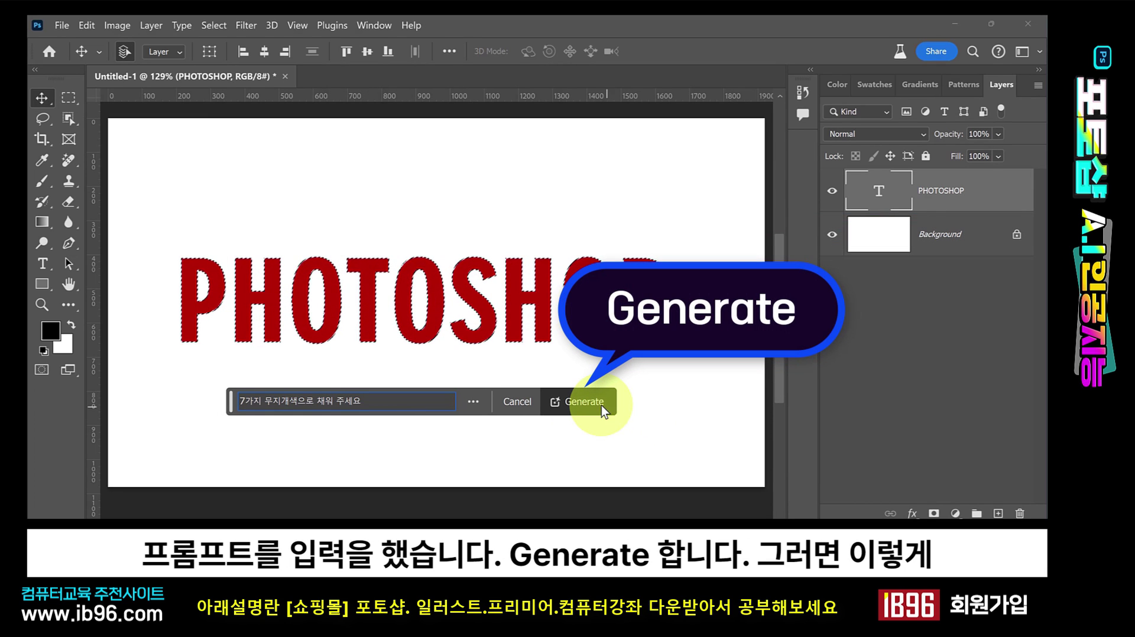
left_click(589, 401)
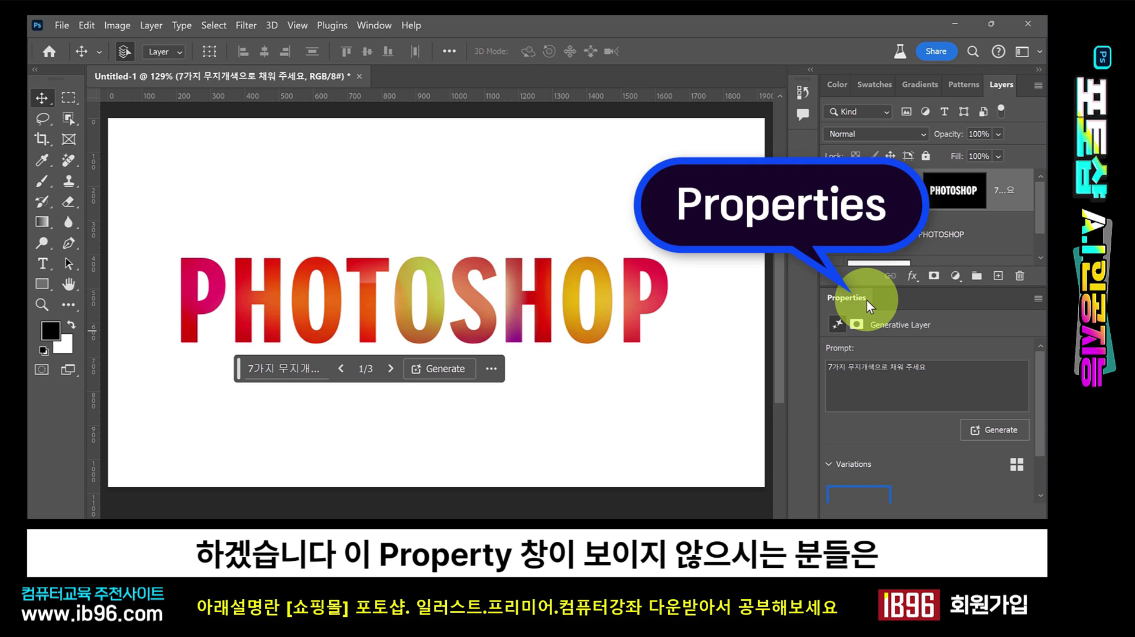
- Compare the three generated rainbow variations of the PHOTOSHOP lettering and leave the first one chosen
left_click(370, 24)
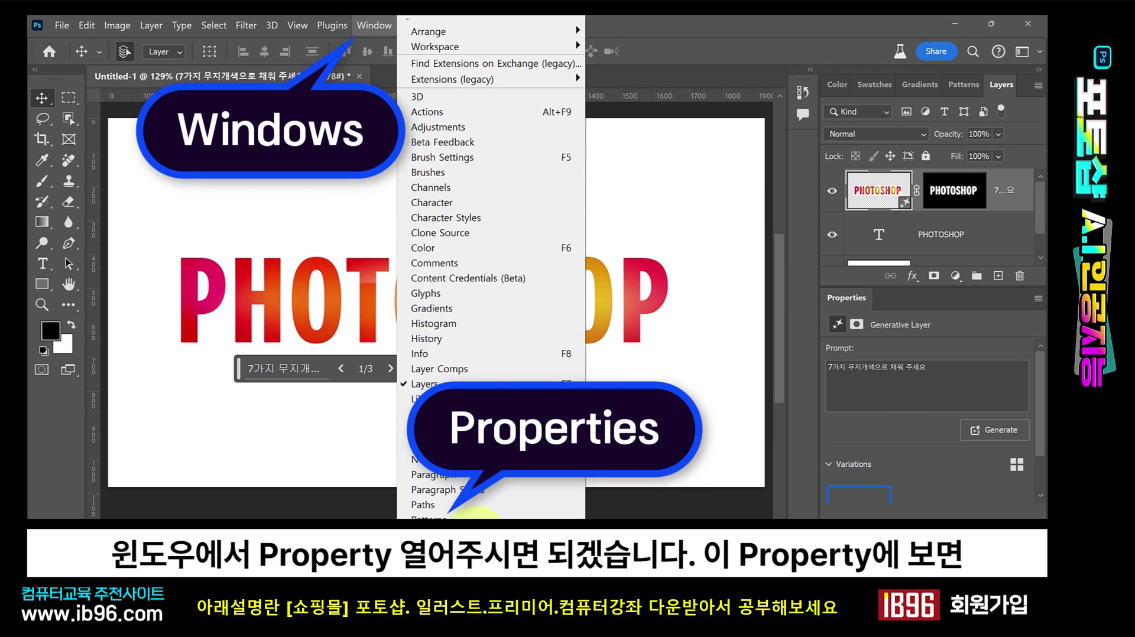
left_click(883, 435)
scroll(877, 408, "down", 1)
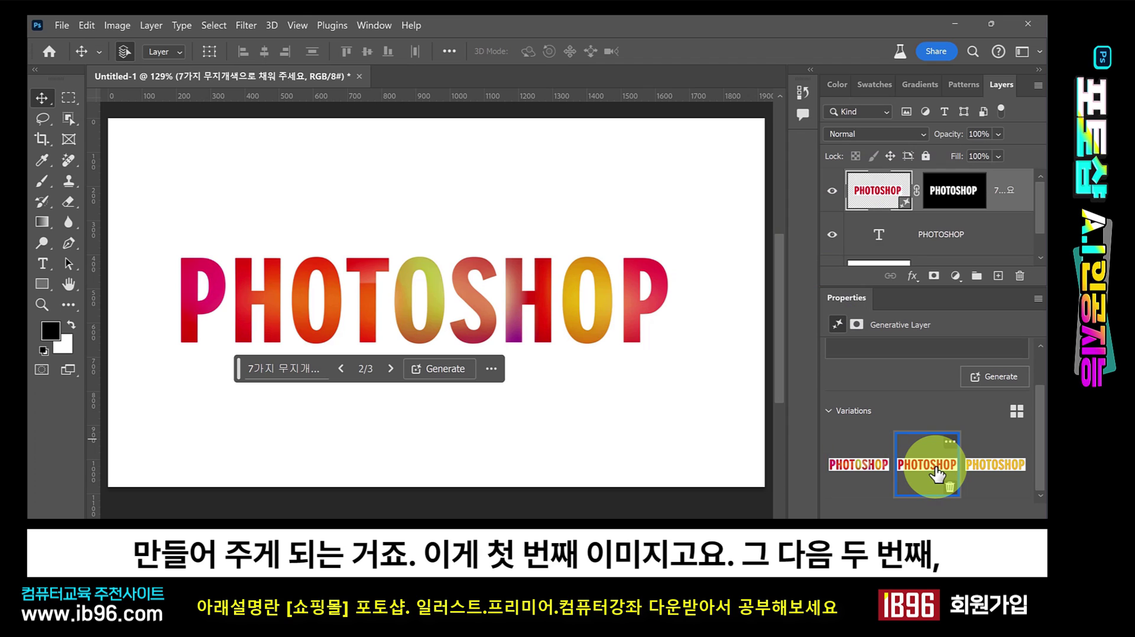
left_click(1012, 467)
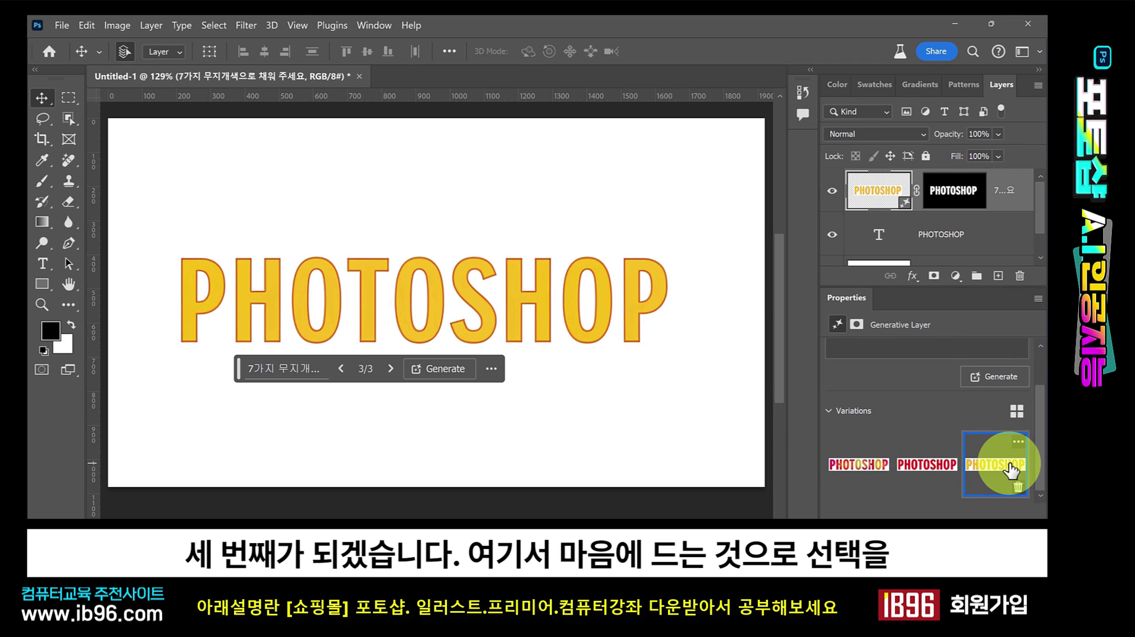
left_click(926, 467)
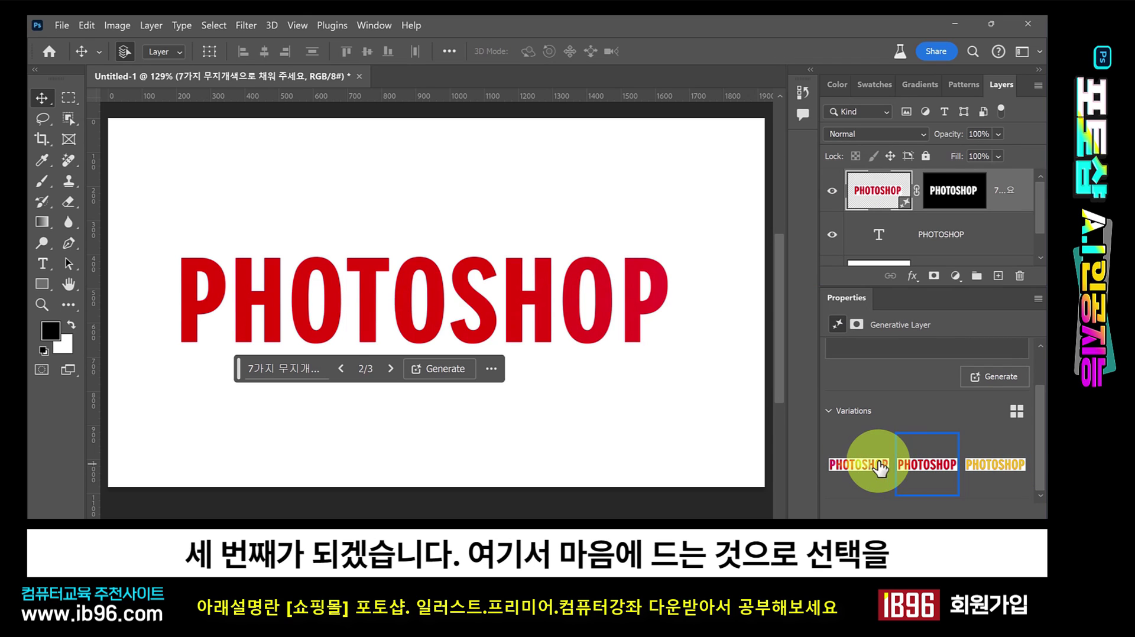
left_click(846, 469)
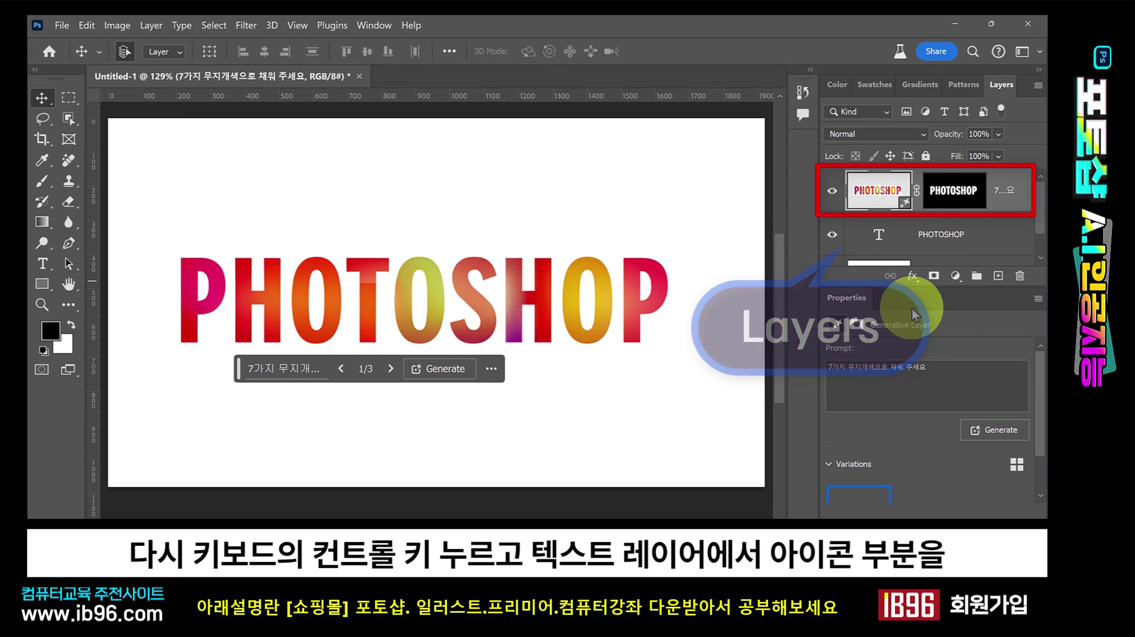
- Load the PHOTOSHOP text layer's letter shapes as a selection and open Generative Fill for them
key("ctrl")
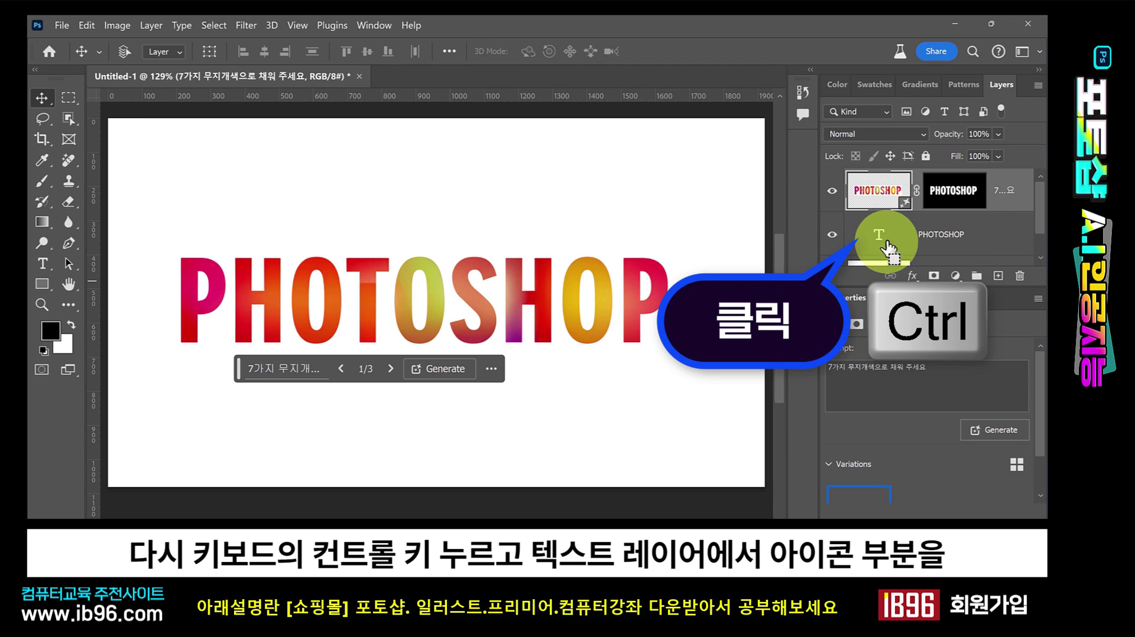
left_click(879, 237, "ctrl")
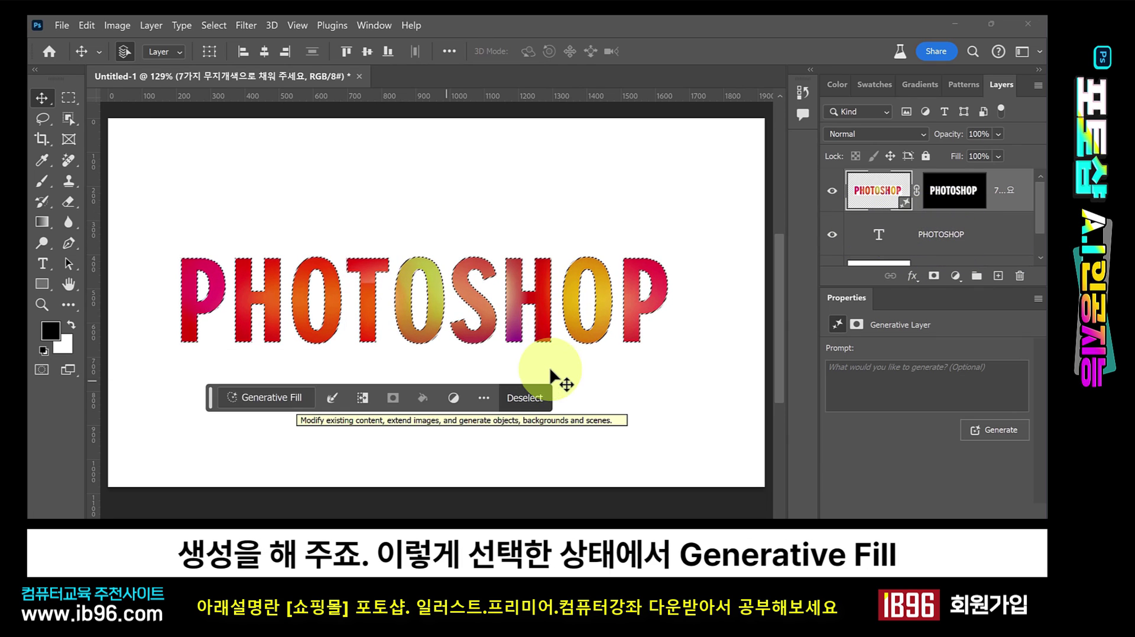
left_click(271, 398)
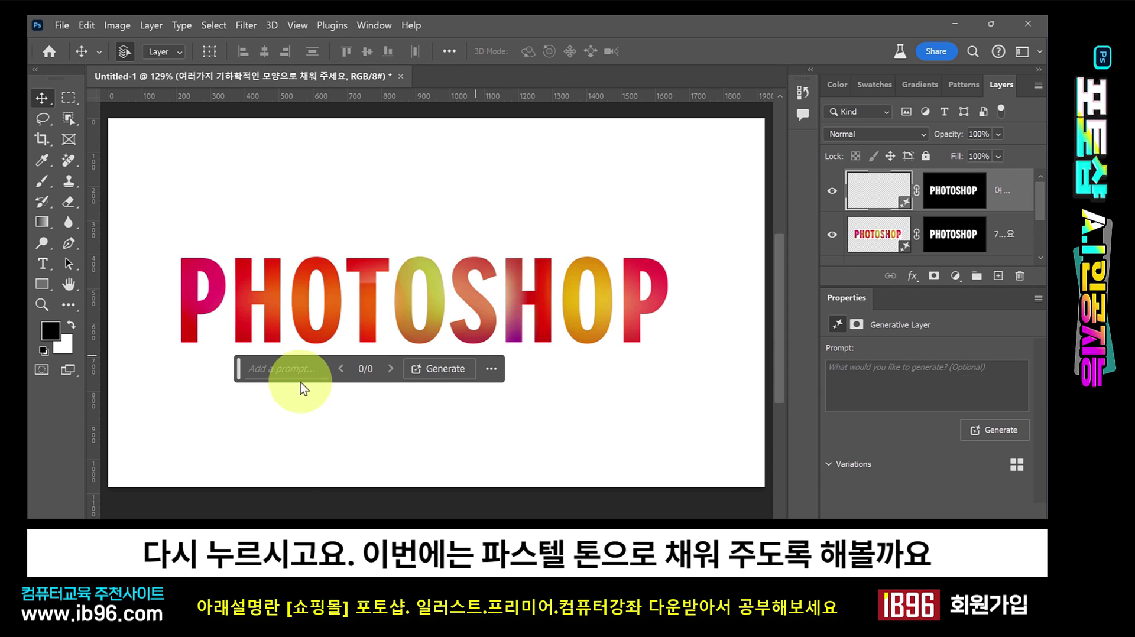
- Move the floating prompt bar further below the lettering and generate a fill with the prompt "5가지의 파스텔톤 컬러로 채워주세요"
left_click_drag(239, 369, 248, 425)
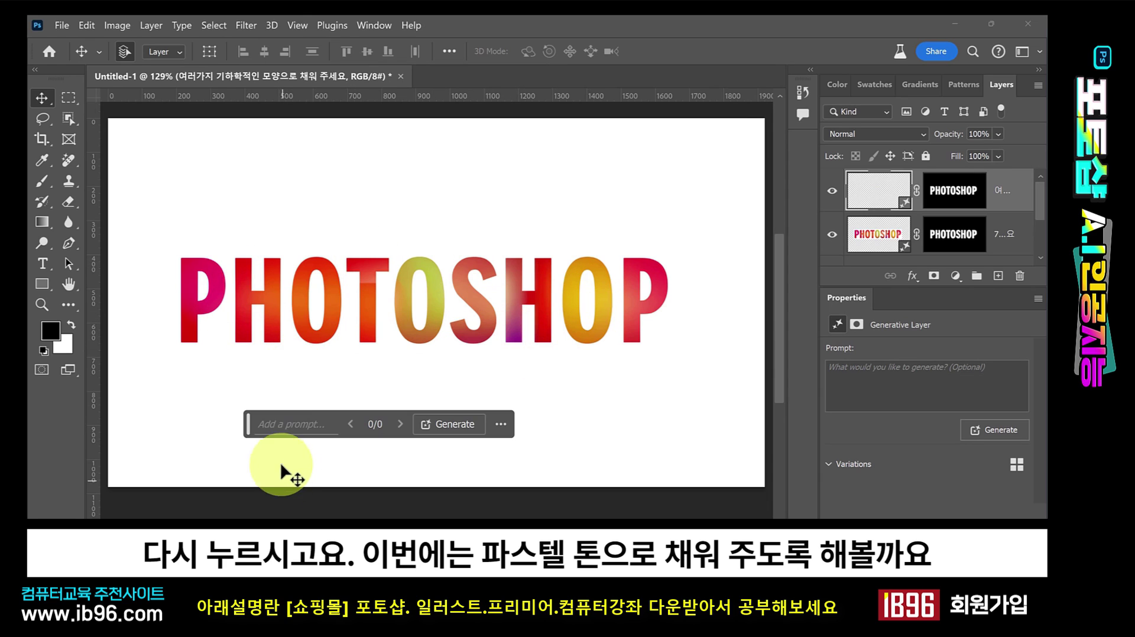
left_click(275, 423)
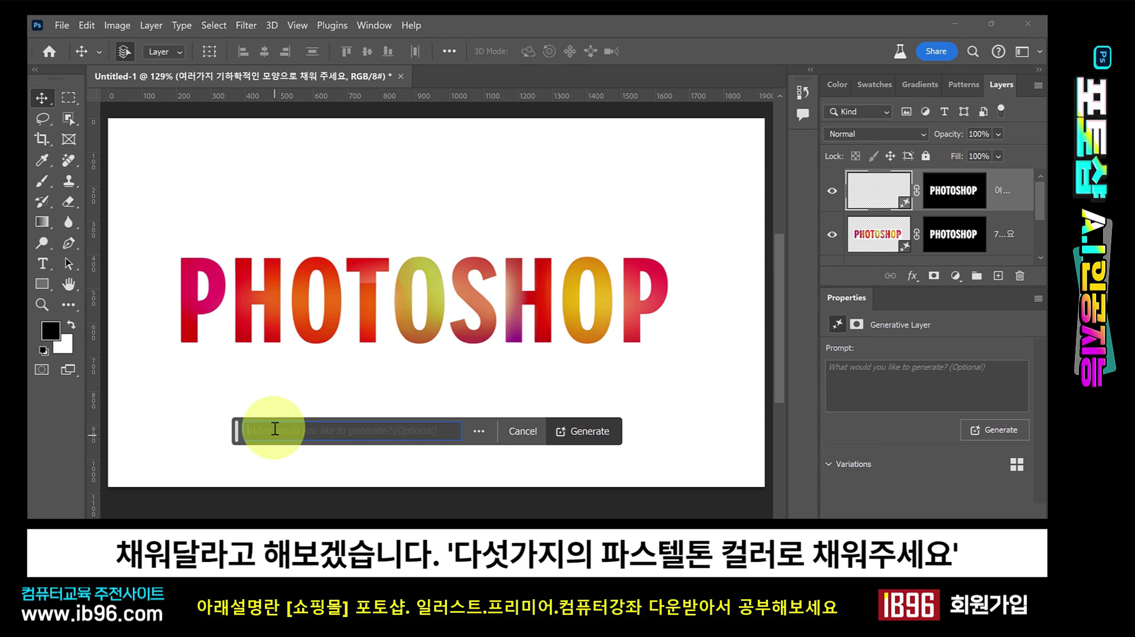
type("5가지의 파스텔톤 컬러로 채워주세요")
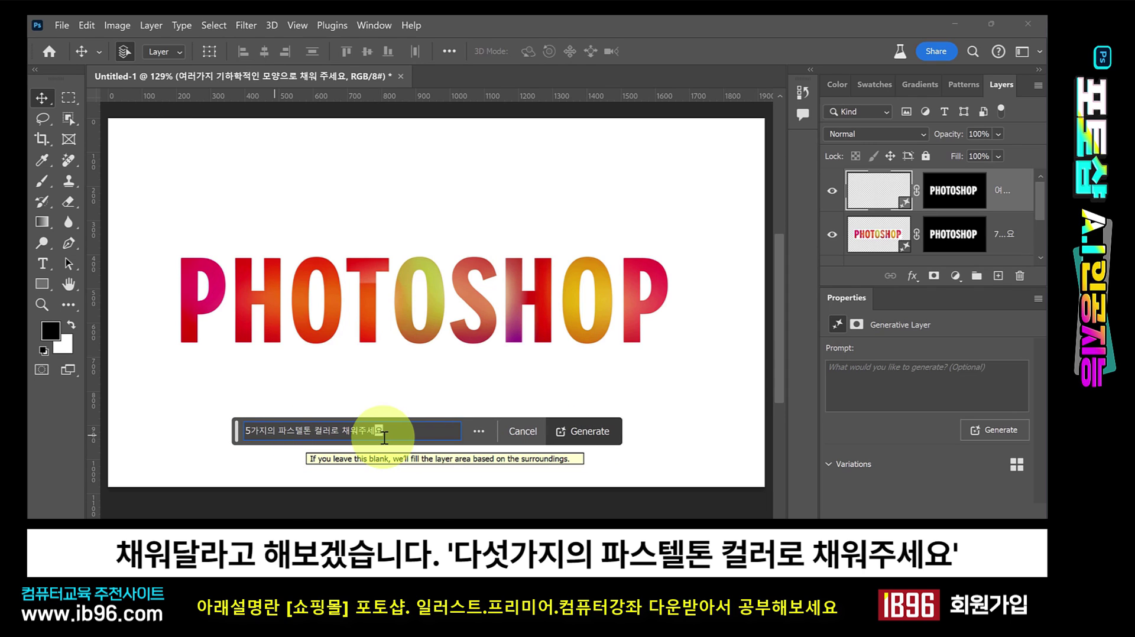
left_click(603, 442)
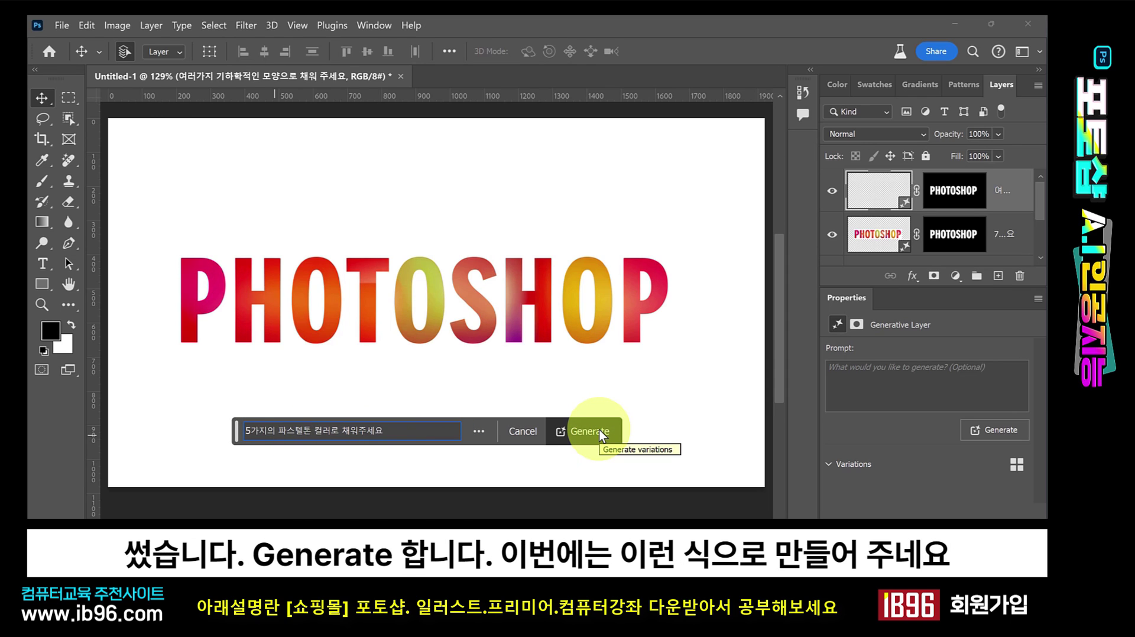
left_click(601, 436)
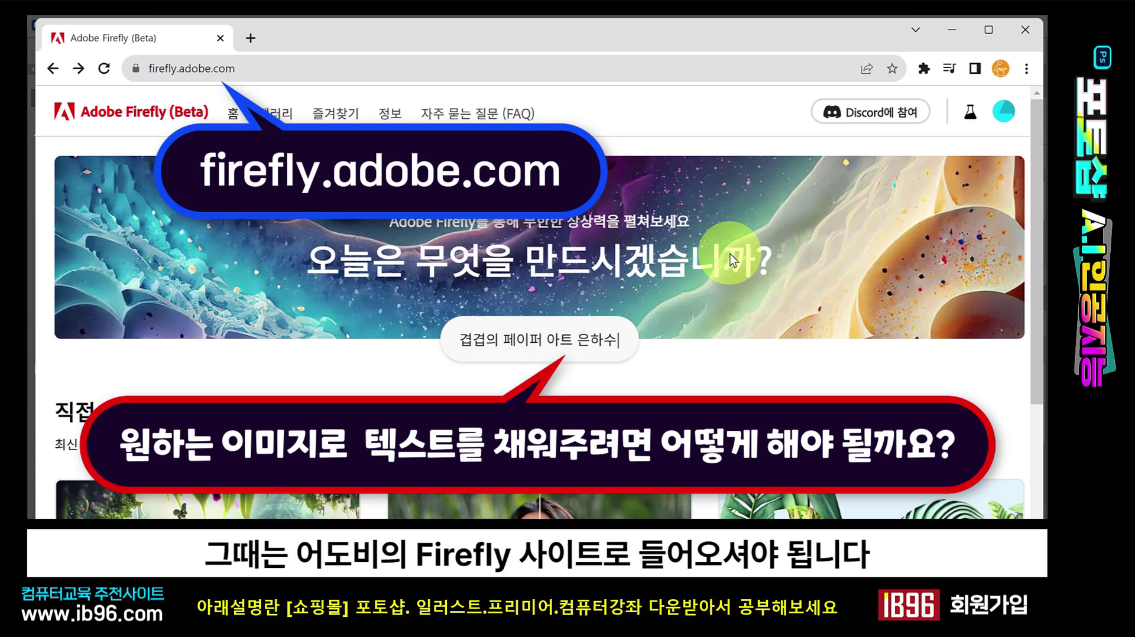
- Switch to the Adobe Firefly site at firefly.adobe.com and open the 텍스트 효과 (text effects) generator
left_click(201, 68)
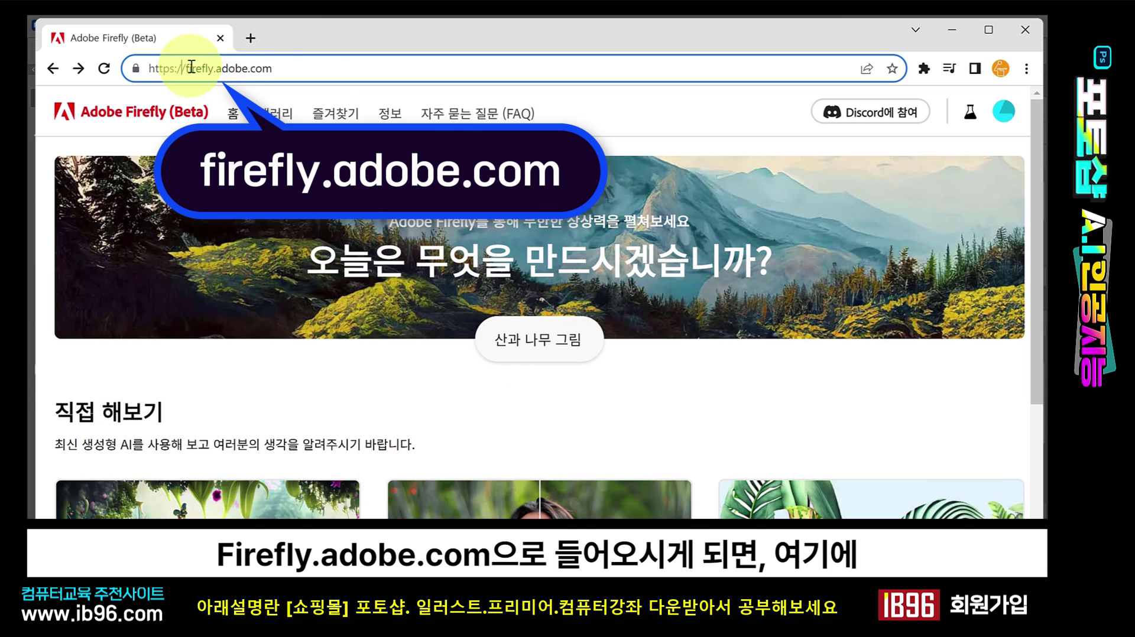
left_click_drag(191, 67, 323, 83)
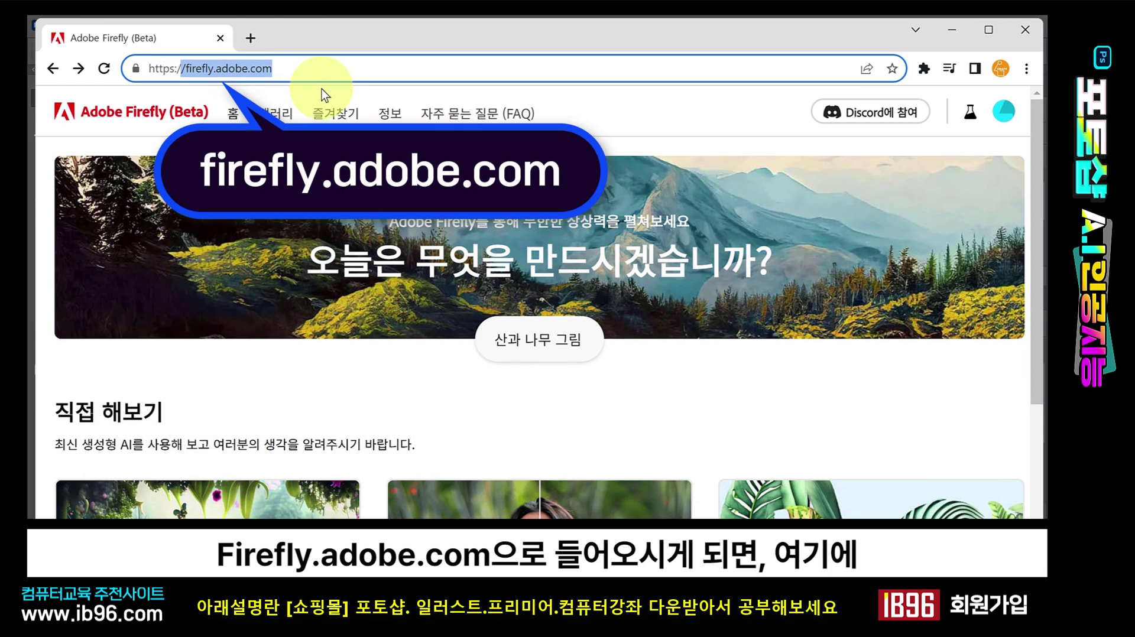
scroll(311, 258, "down", 5)
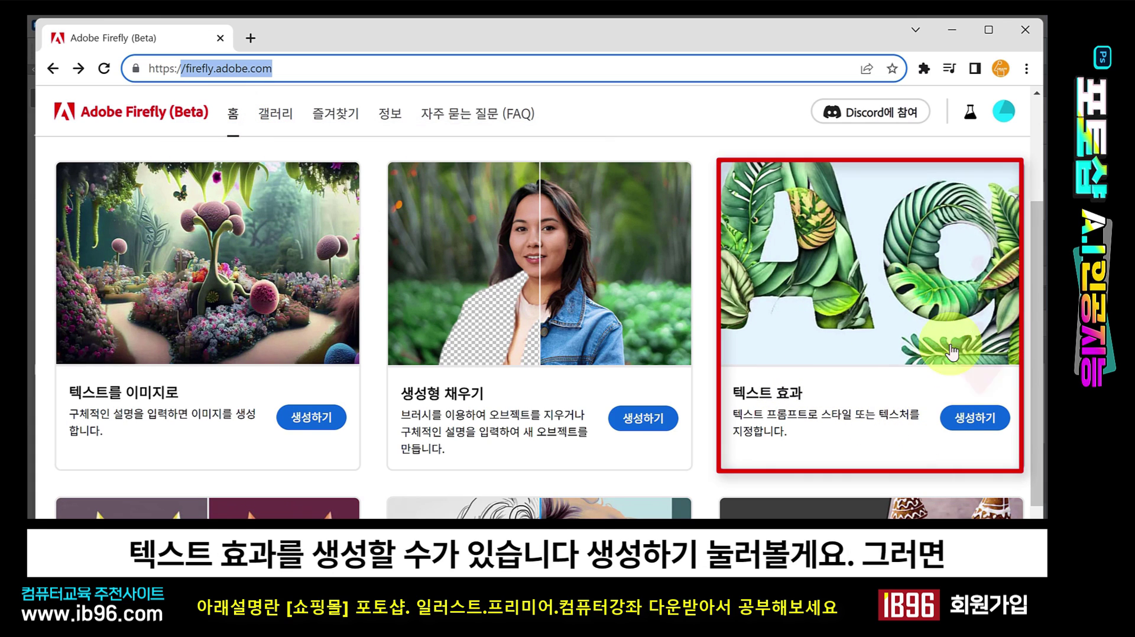
left_click(981, 424)
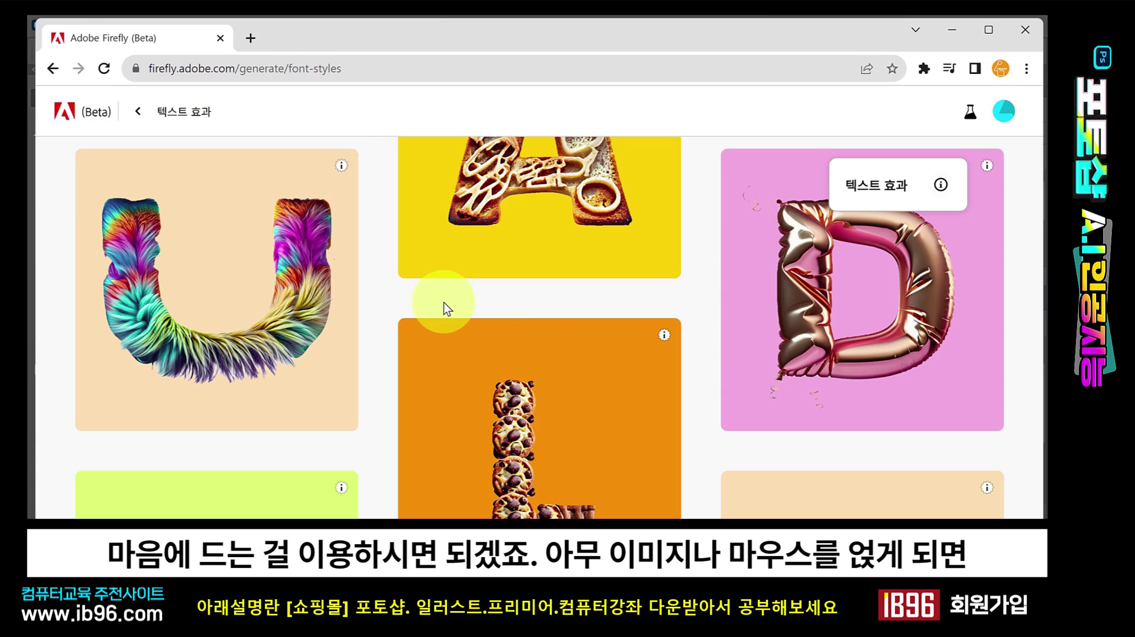
- Try the gallery prompt "다양한 색상의 덥수룩한 털" on the furry letter U and change the effect's text to IB96
mouse_move(245, 305)
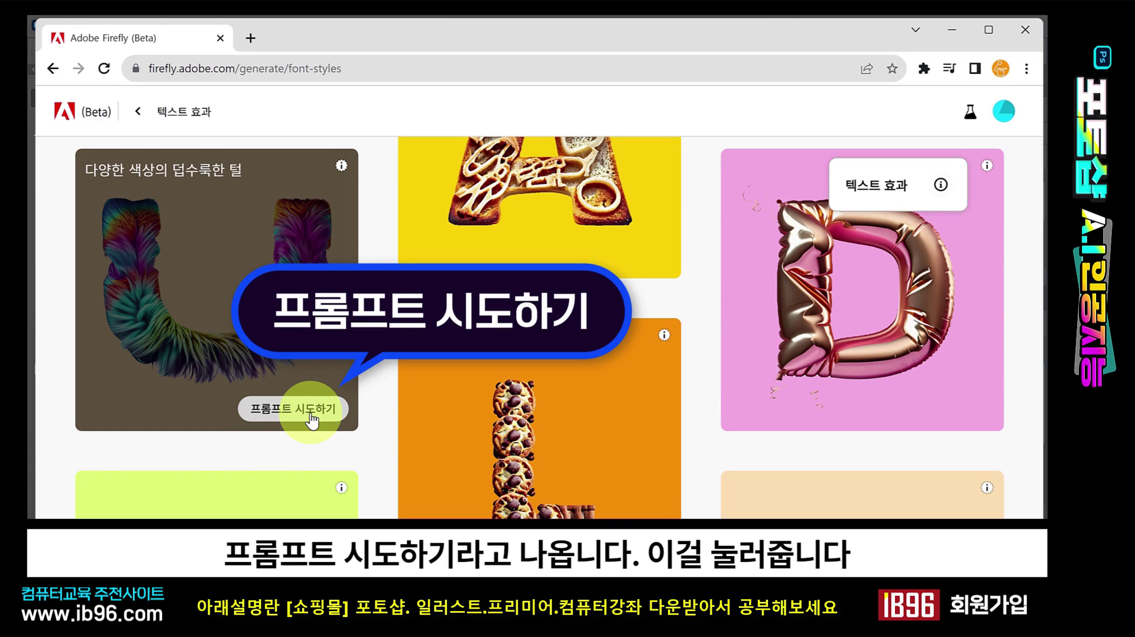
left_click(311, 421)
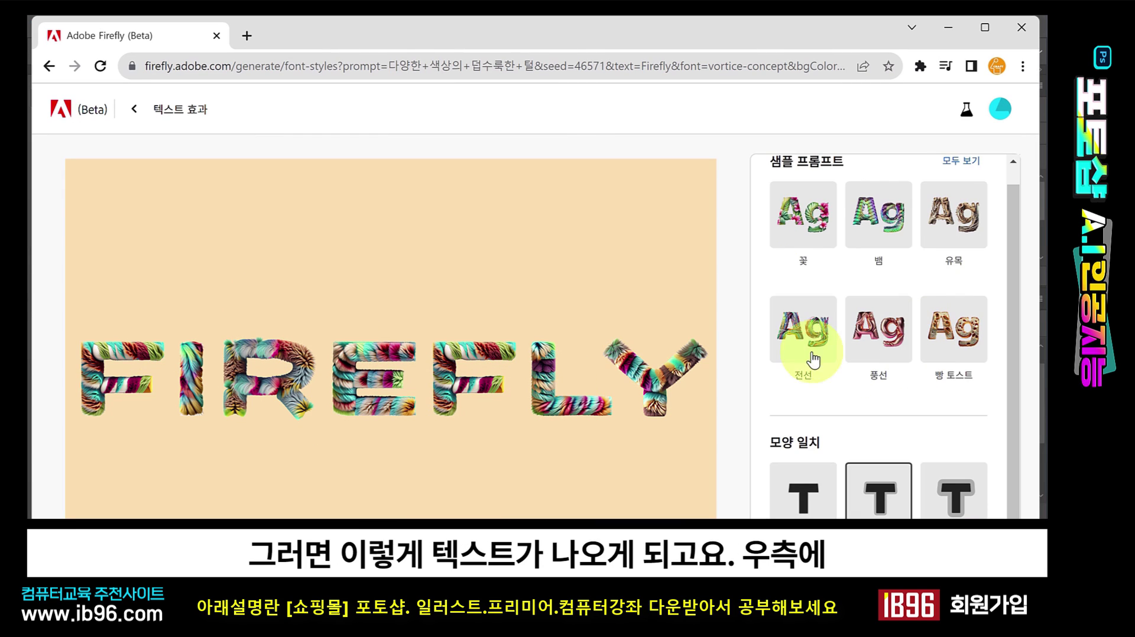
scroll(917, 278, "up", 1)
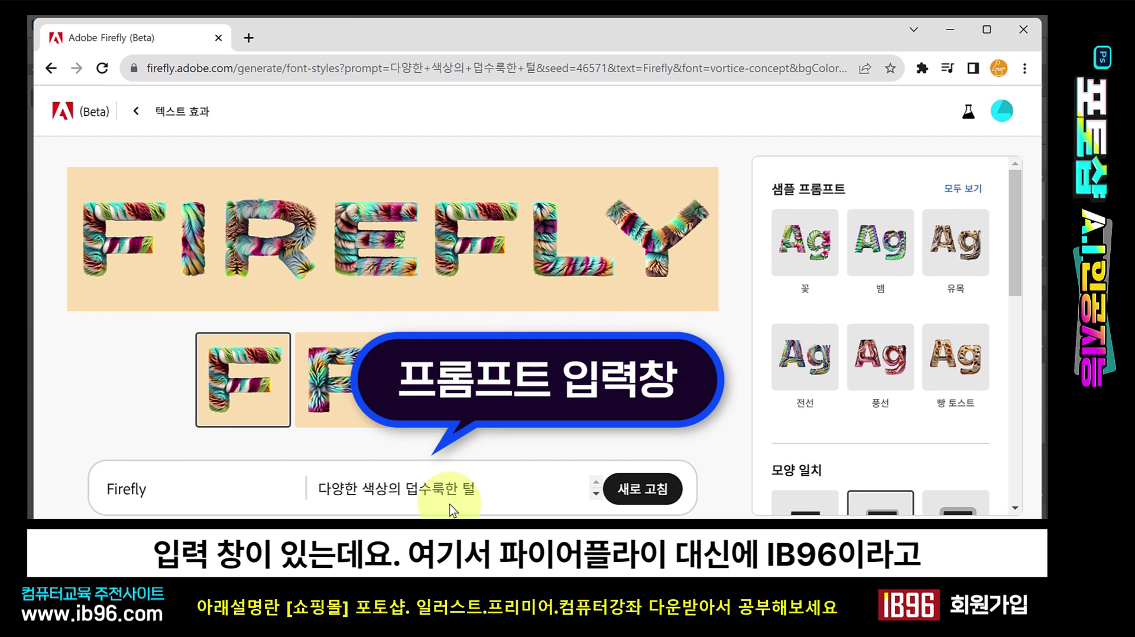
left_click_drag(151, 492, 121, 497)
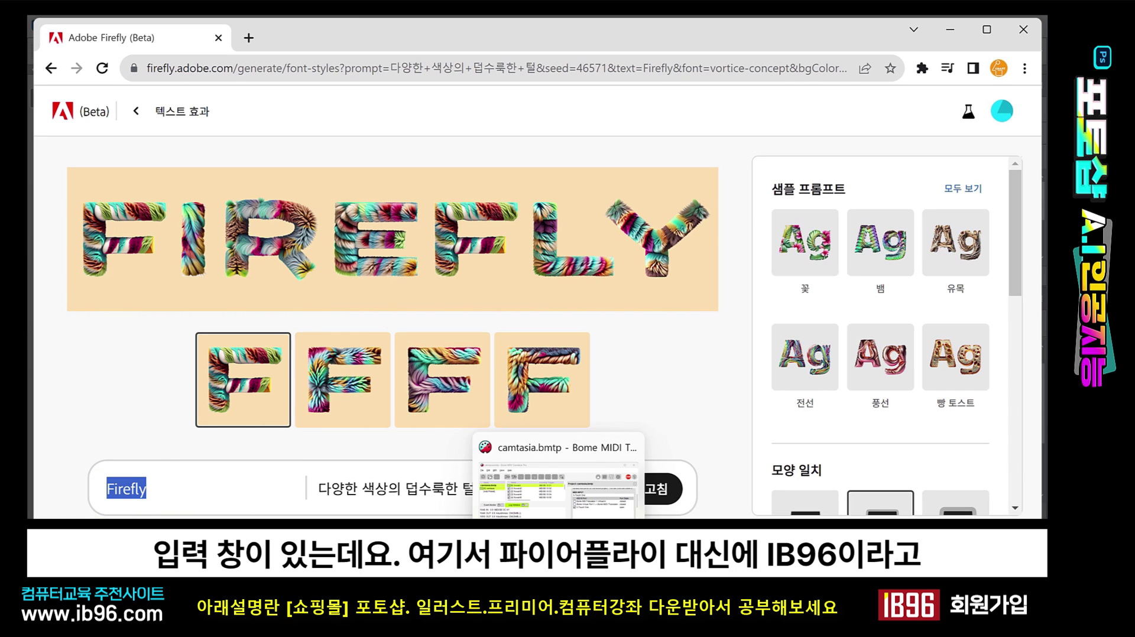
type("IB96")
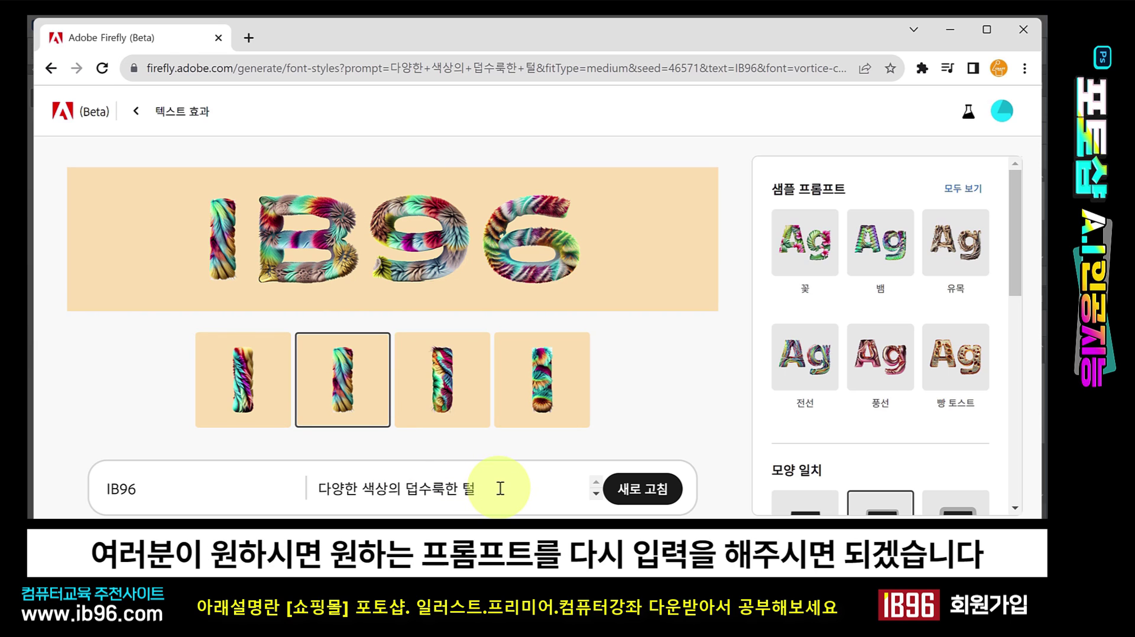
left_click_drag(500, 488, 273, 488)
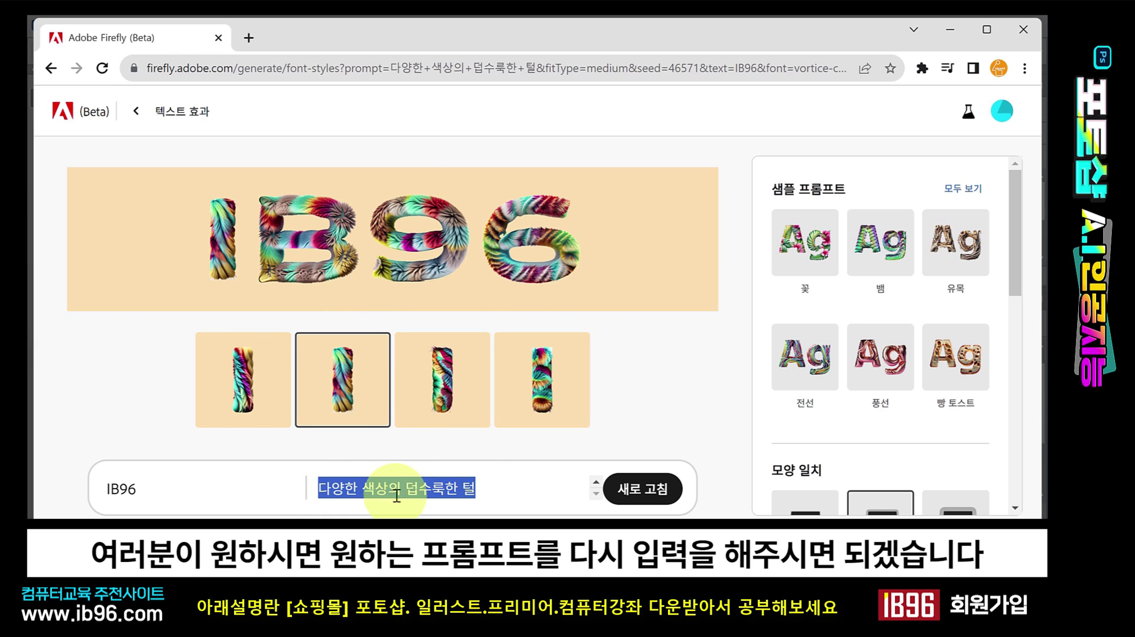
left_click(700, 414)
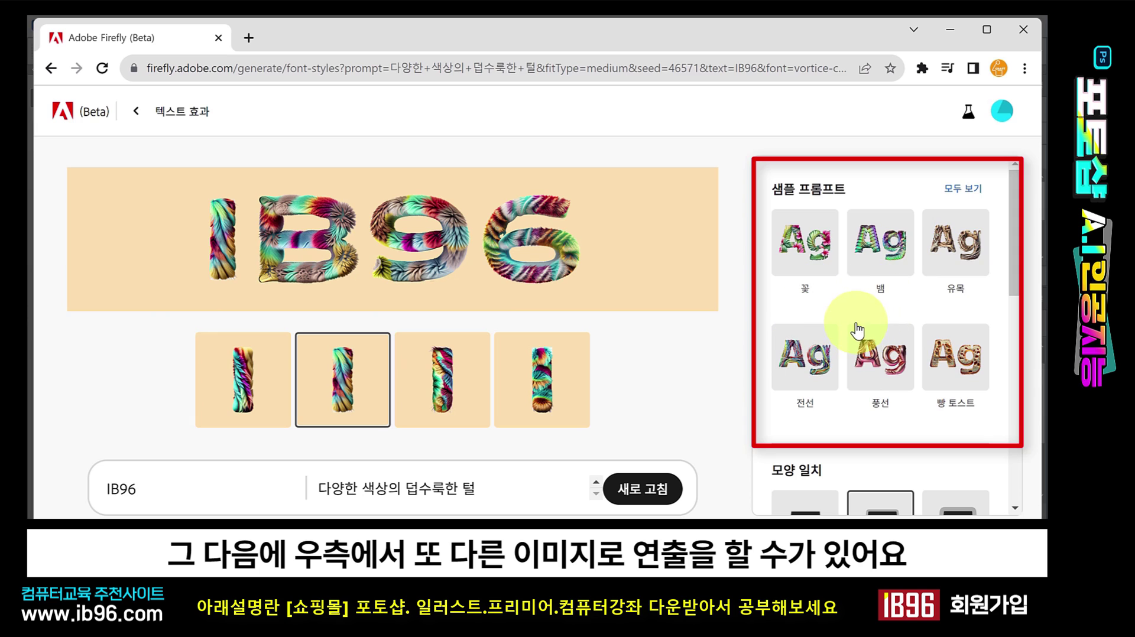
- Show all sample prompts and apply the 컬러 대리석 (colour marble) effect to the IB96 text
left_click(962, 188)
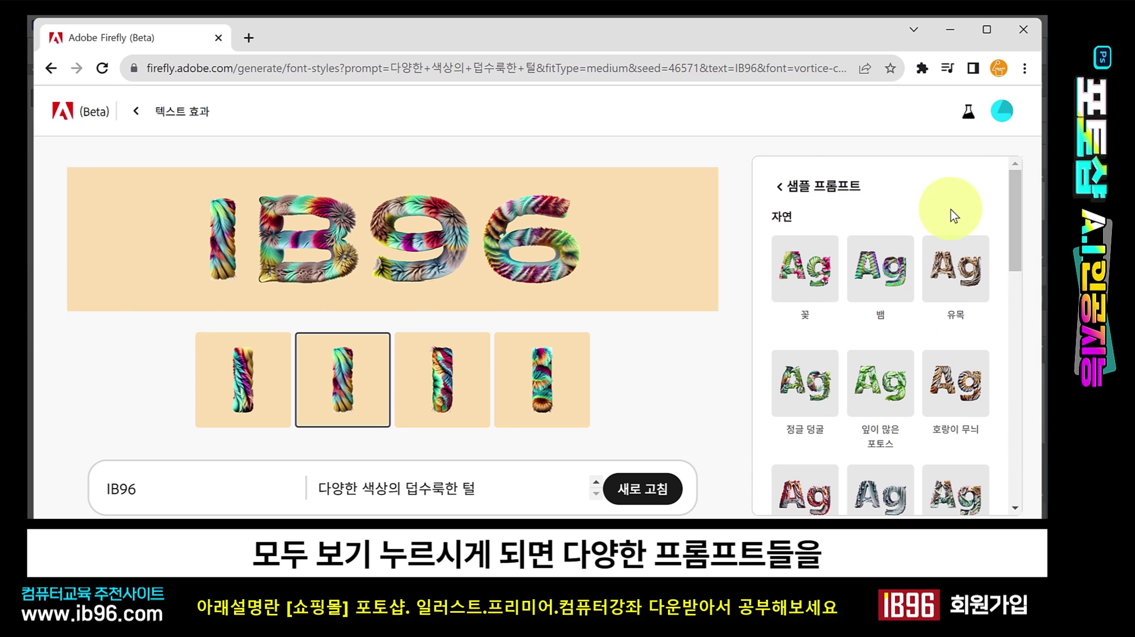
scroll(896, 321, "down", 10)
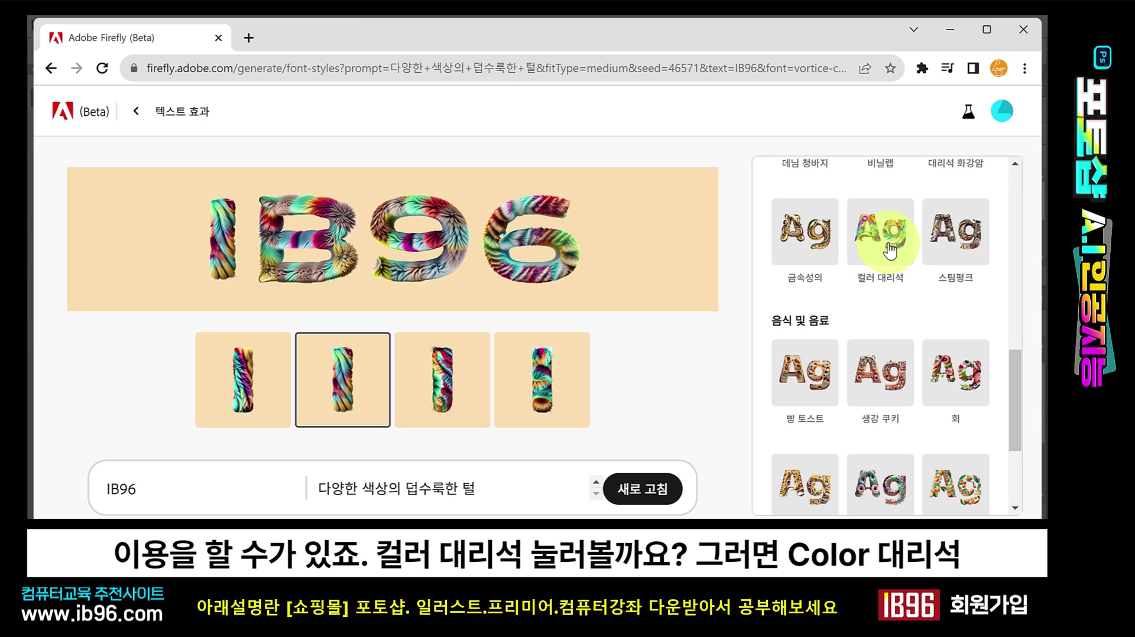
left_click(888, 247)
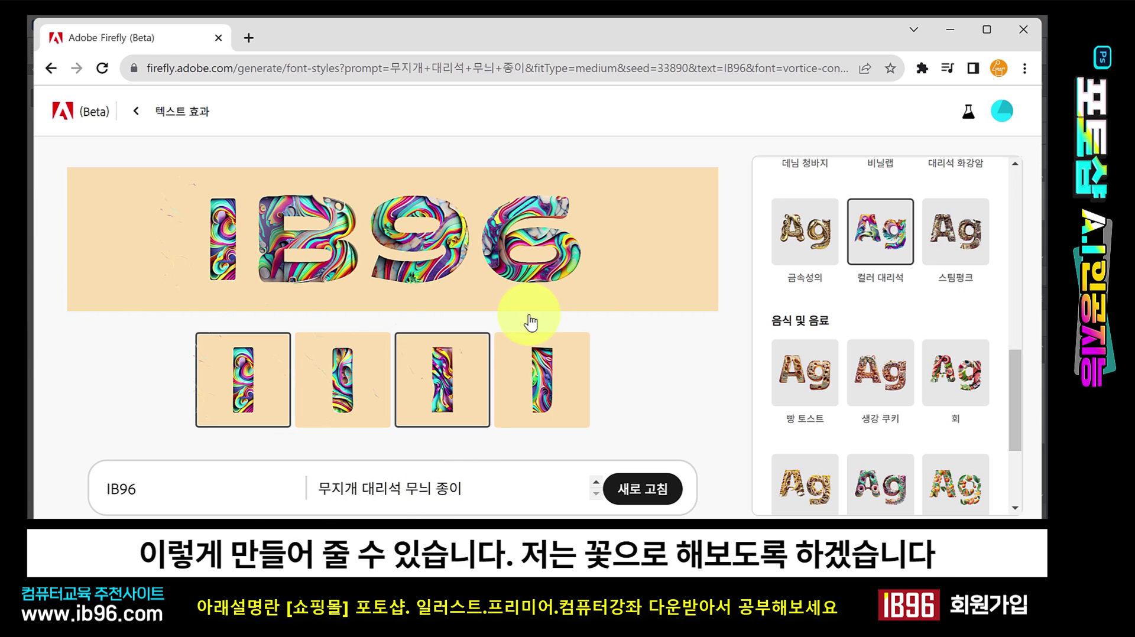
- Apply the 꽃 (flower) sample prompt to the IB96 text, try the fourth variation and choose the second
scroll(875, 355, "up", 6)
left_click(831, 283)
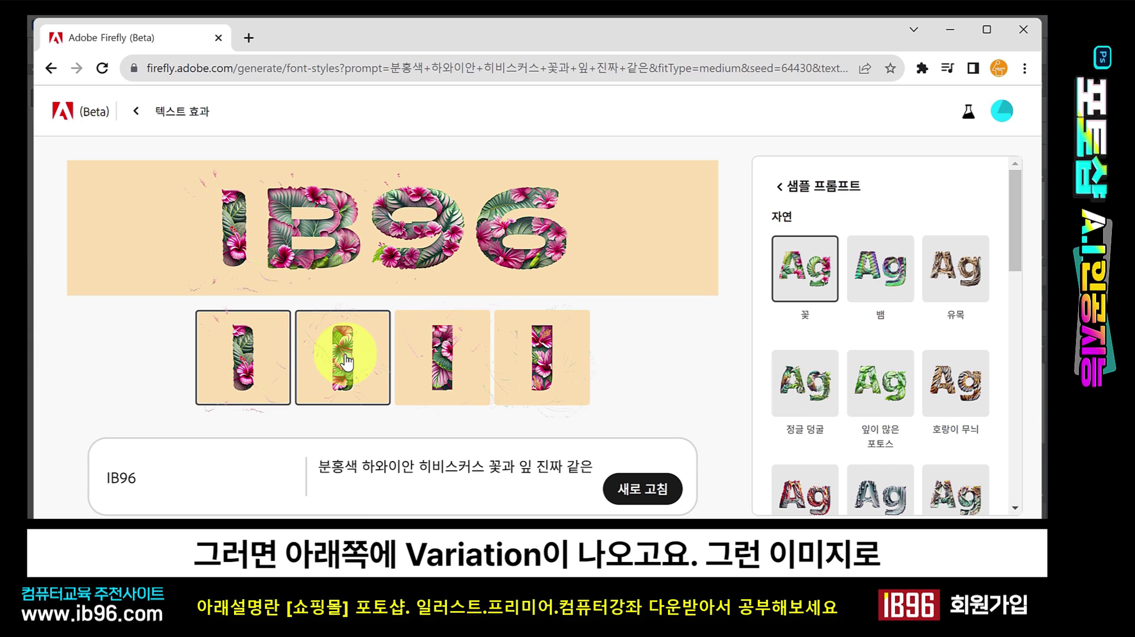
left_click(542, 372)
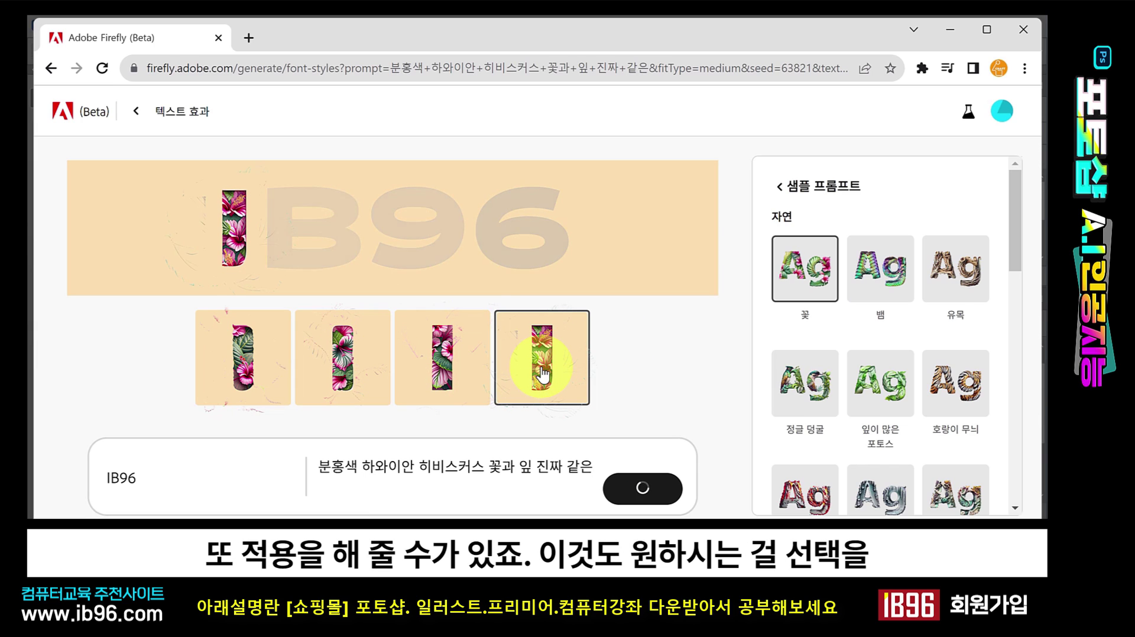
left_click(343, 361)
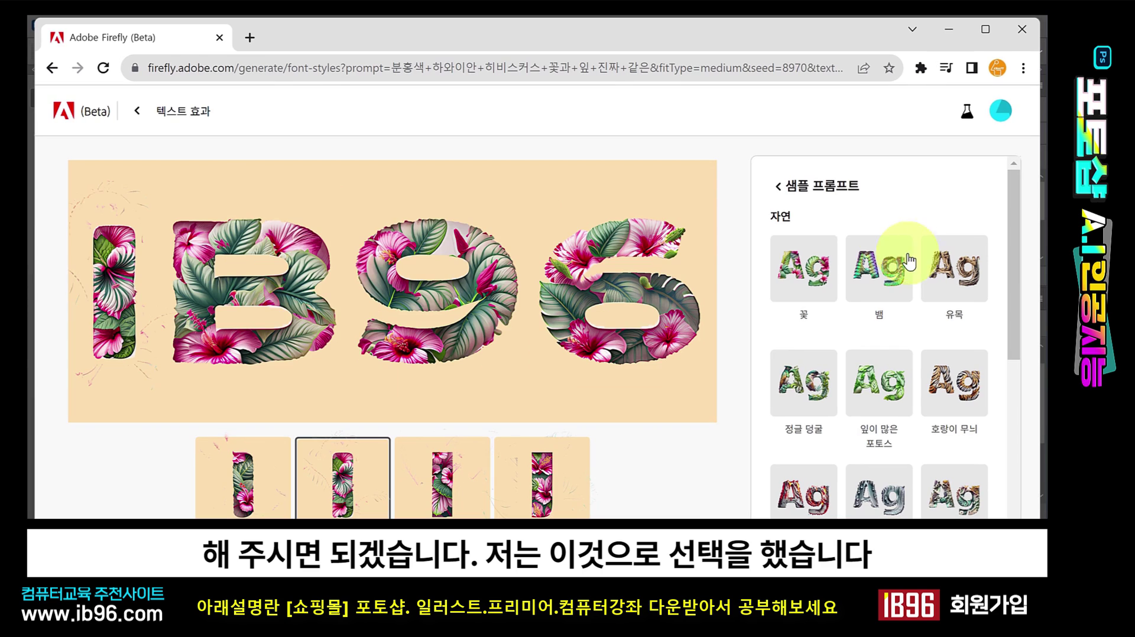
- Leave the sample prompt list and try the 촘촘하게 and 느슨하게 shape matches on IB96, finishing with 중간 정도
left_click(796, 193)
scroll(922, 275, "down", 5)
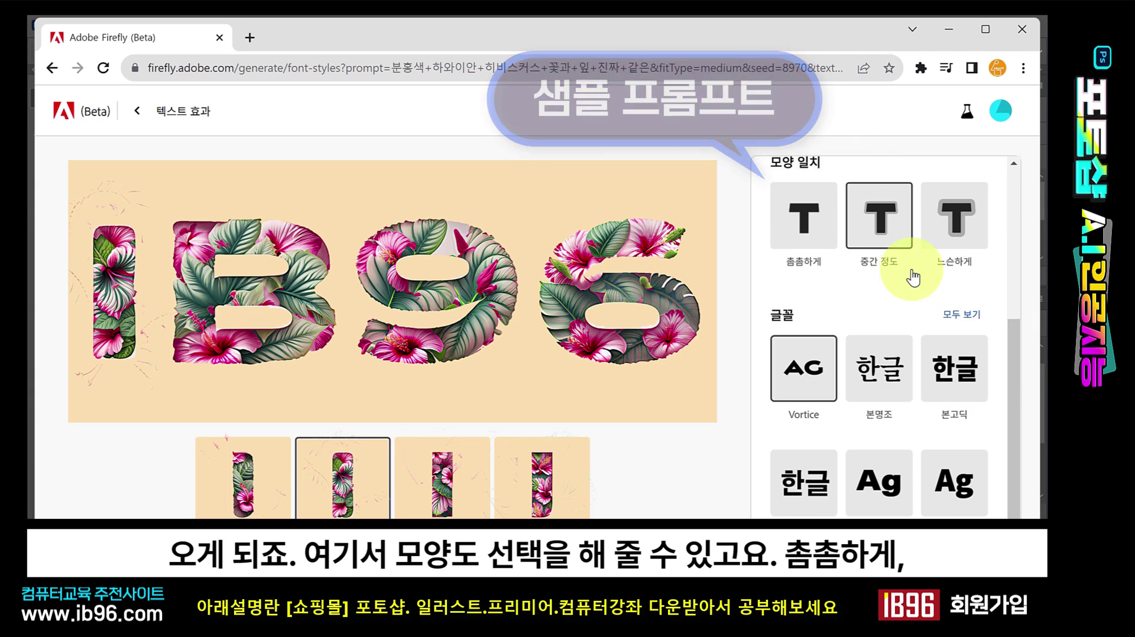
scroll(914, 272, "up", 2)
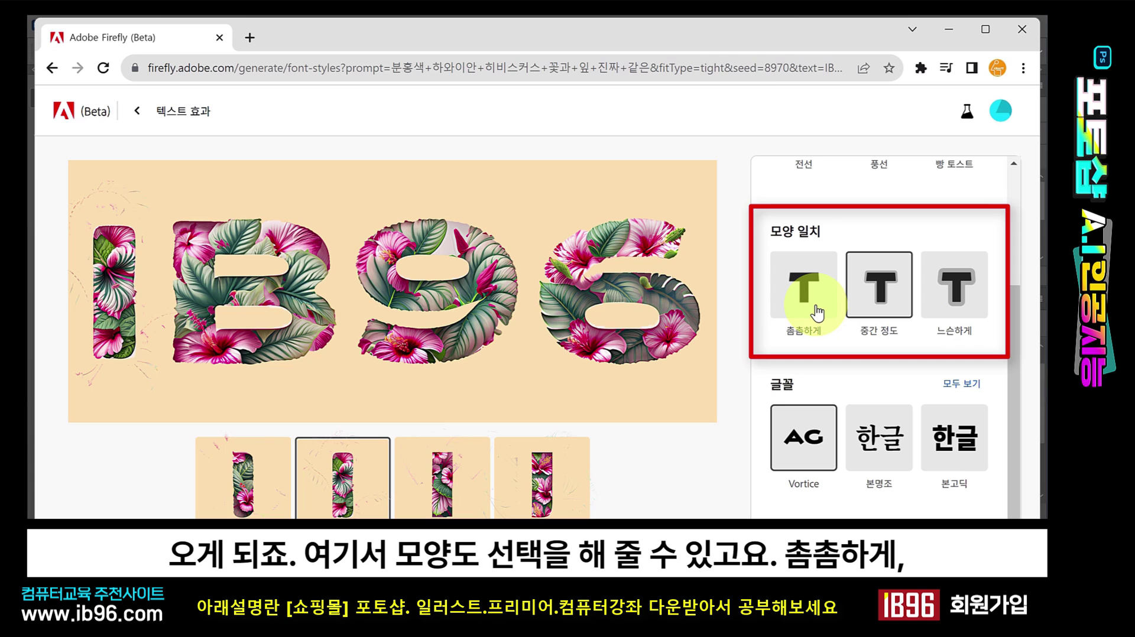
left_click(893, 310)
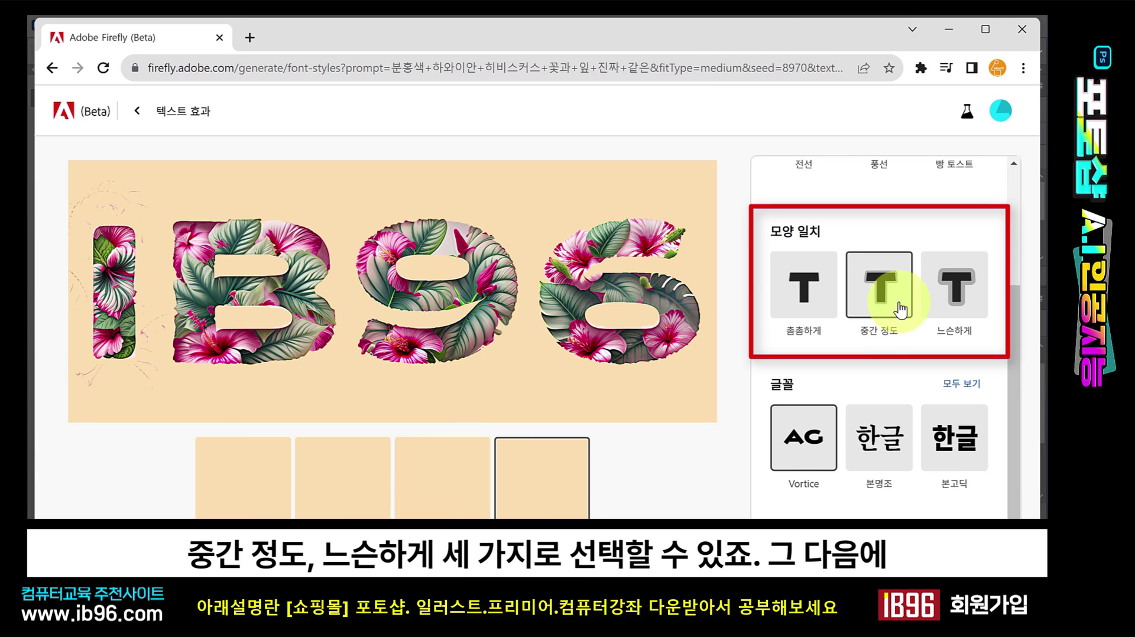
left_click(958, 305)
left_click(869, 304)
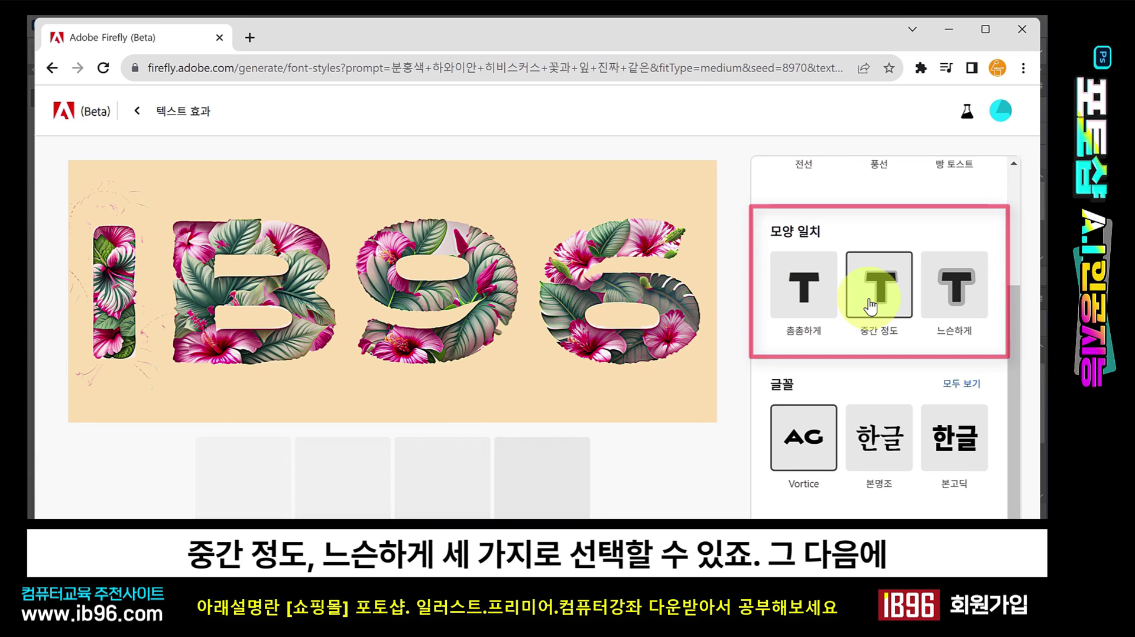
scroll(871, 306, "down", 4)
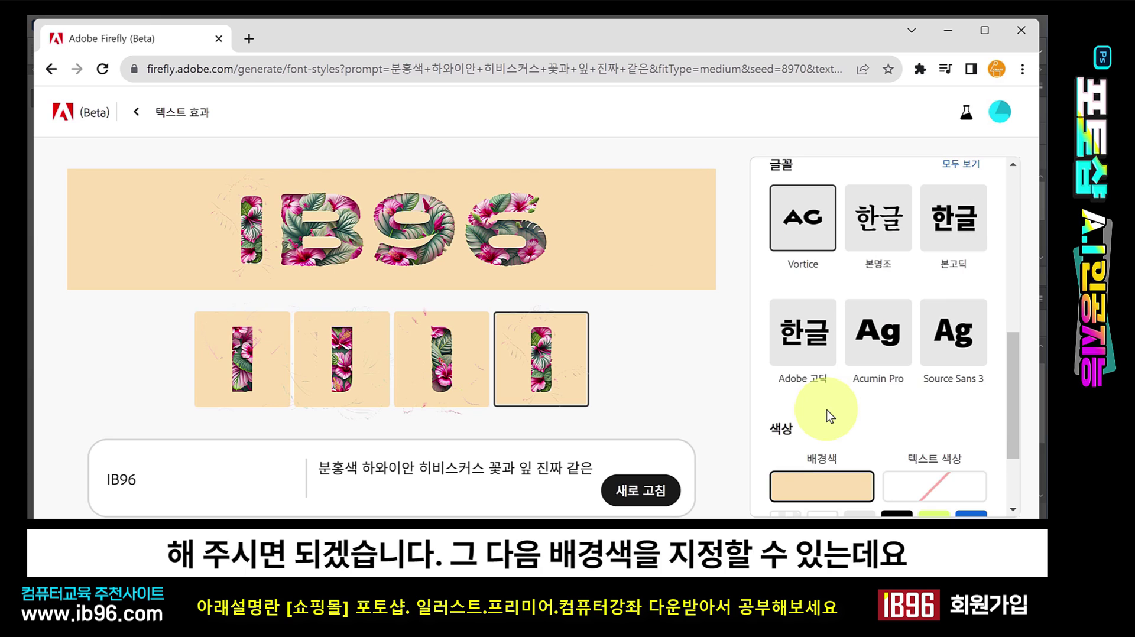
- Make the IB96 effect's background transparent and download the image, continuing past the content credentials notice
scroll(828, 412, "down", 2)
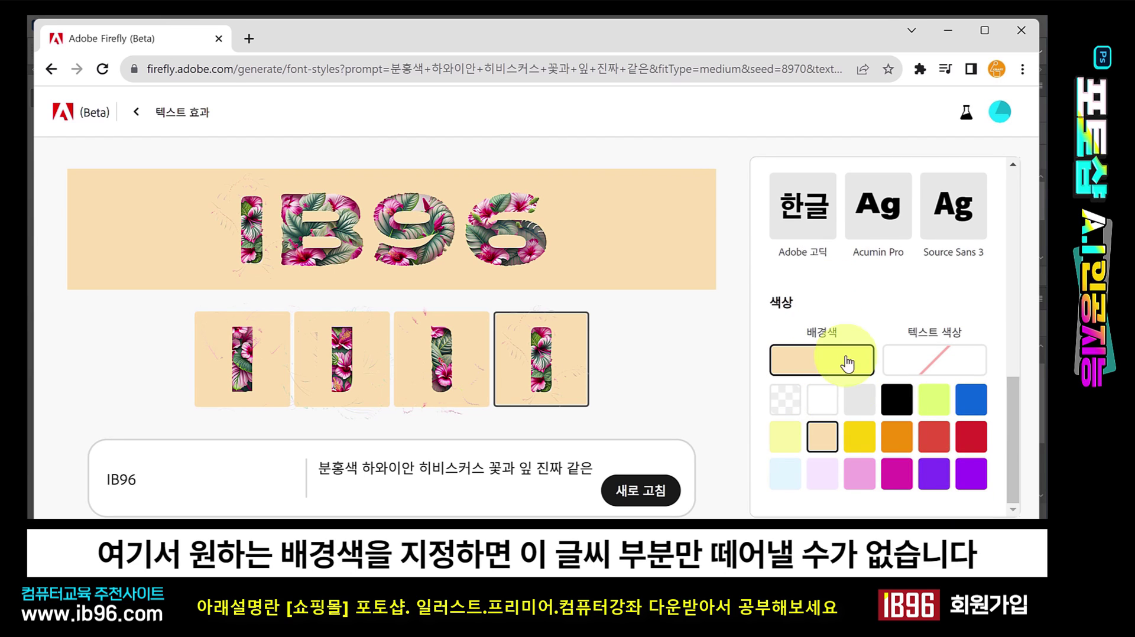
mouse_move(450, 248)
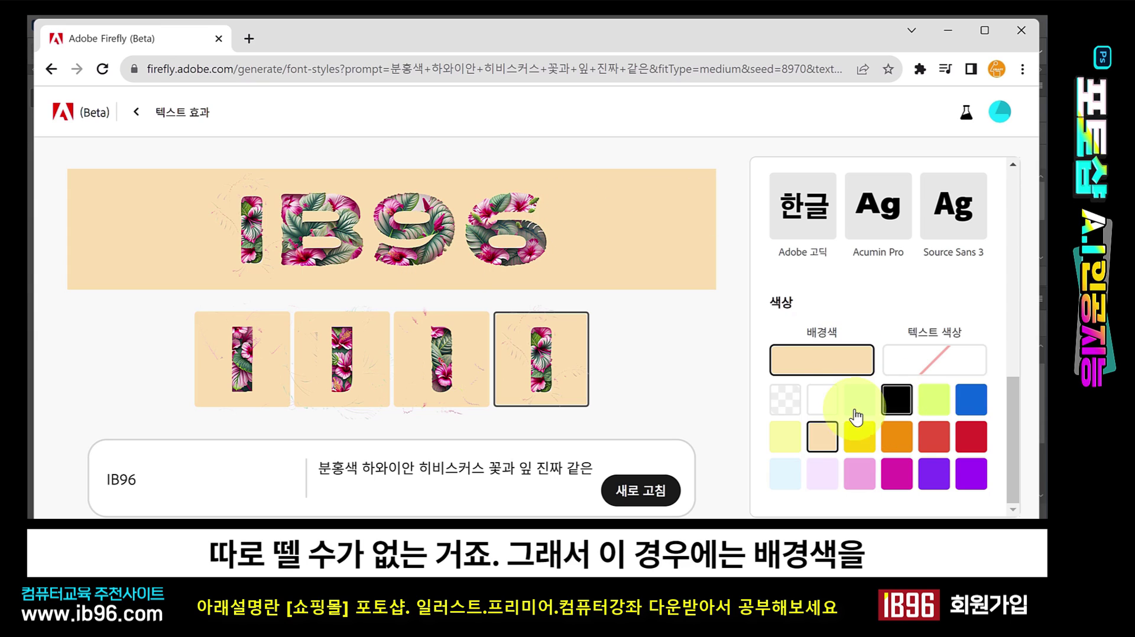
left_click(785, 407)
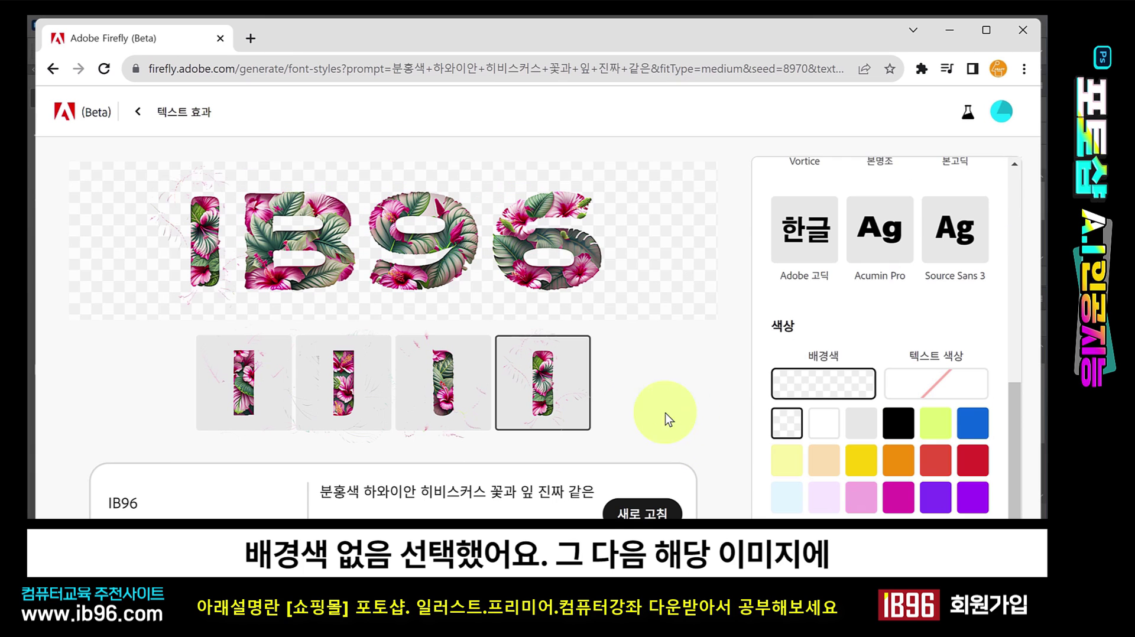
mouse_move(647, 254)
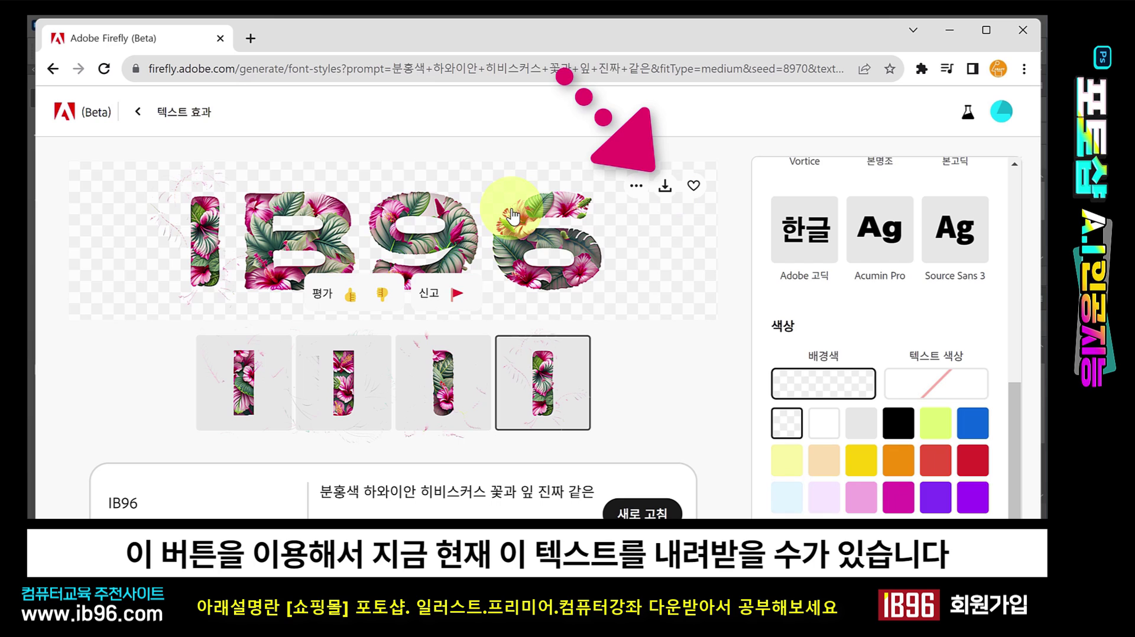
left_click(666, 188)
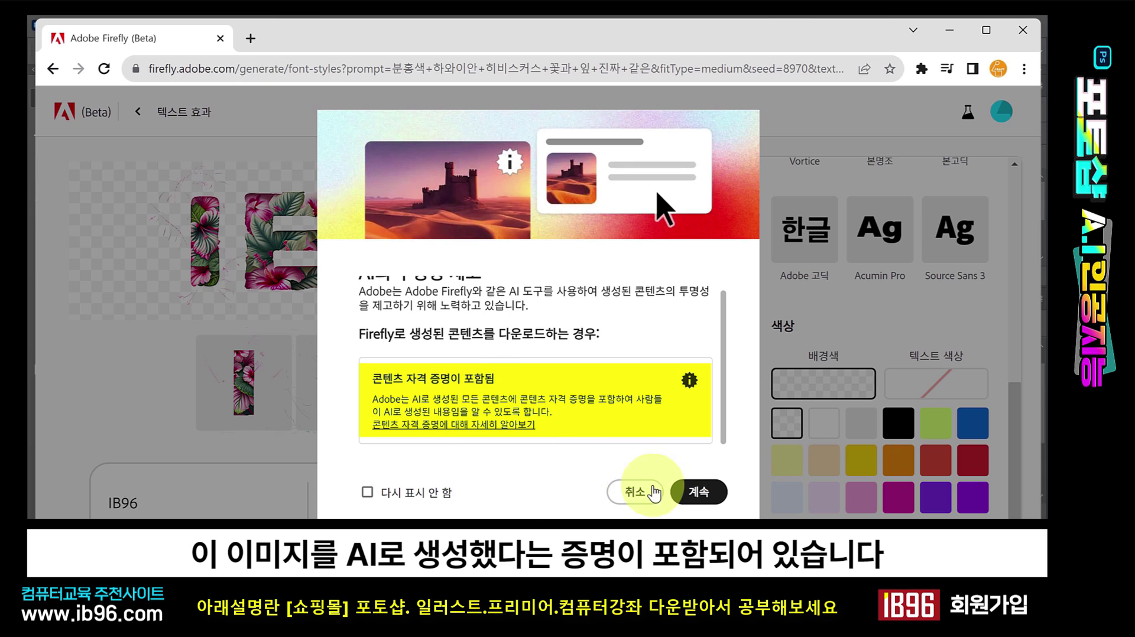
left_click(695, 496)
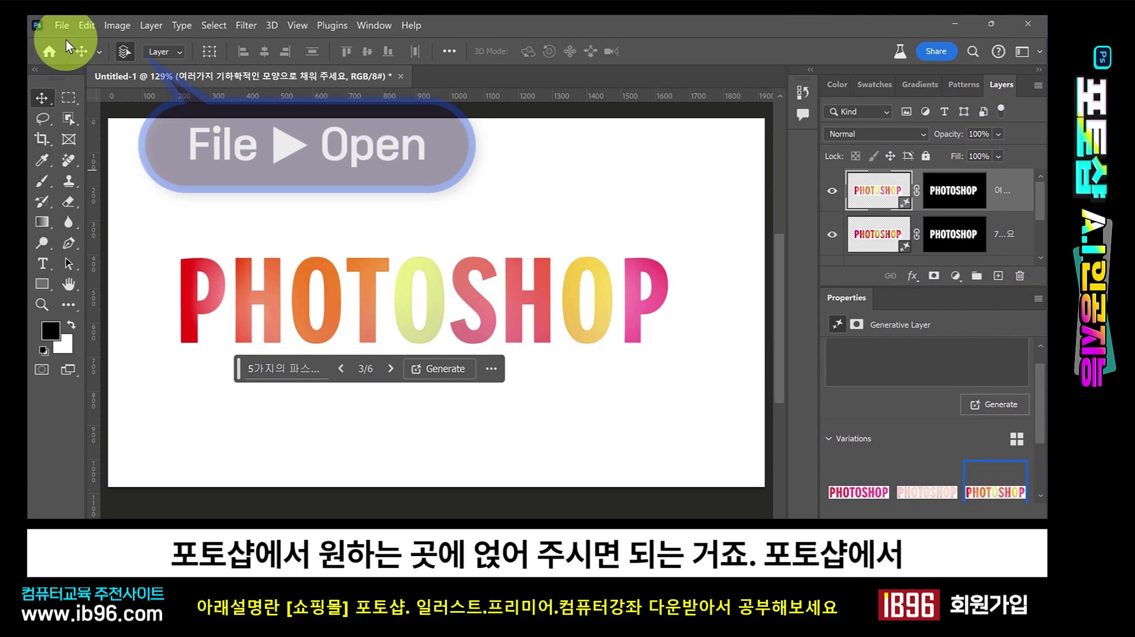
- Switch to Photoshop and open "Firefly IB96-분홍색 하와이안 히비스커스 꽃과 잎 진짜 같은 8970" from the 다운로드 folder
left_click(59, 23)
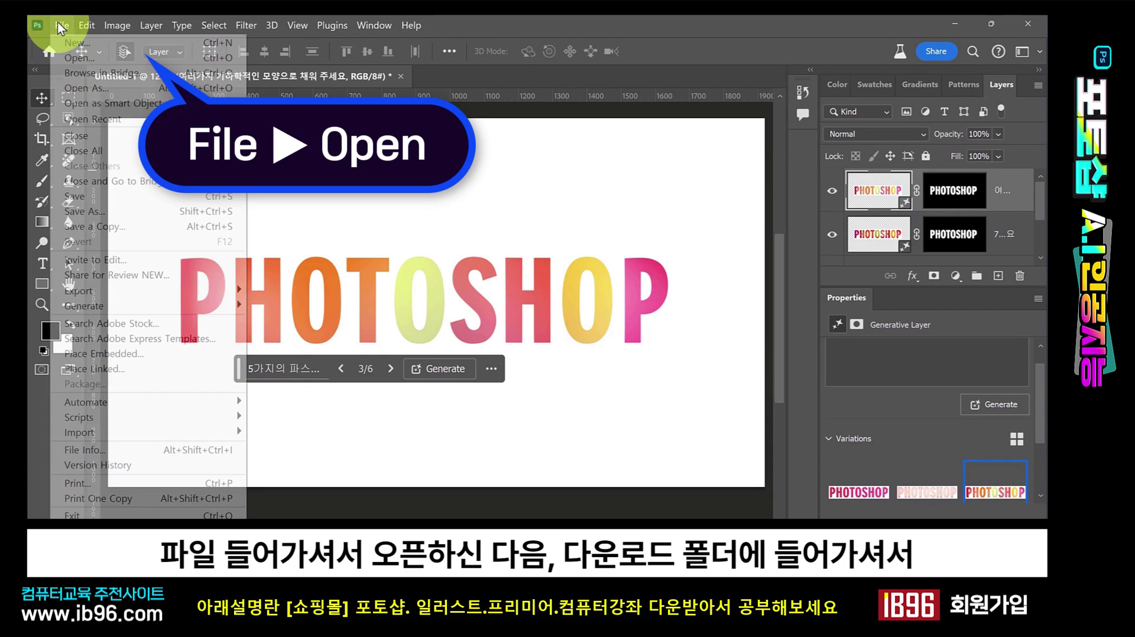
left_click(67, 59)
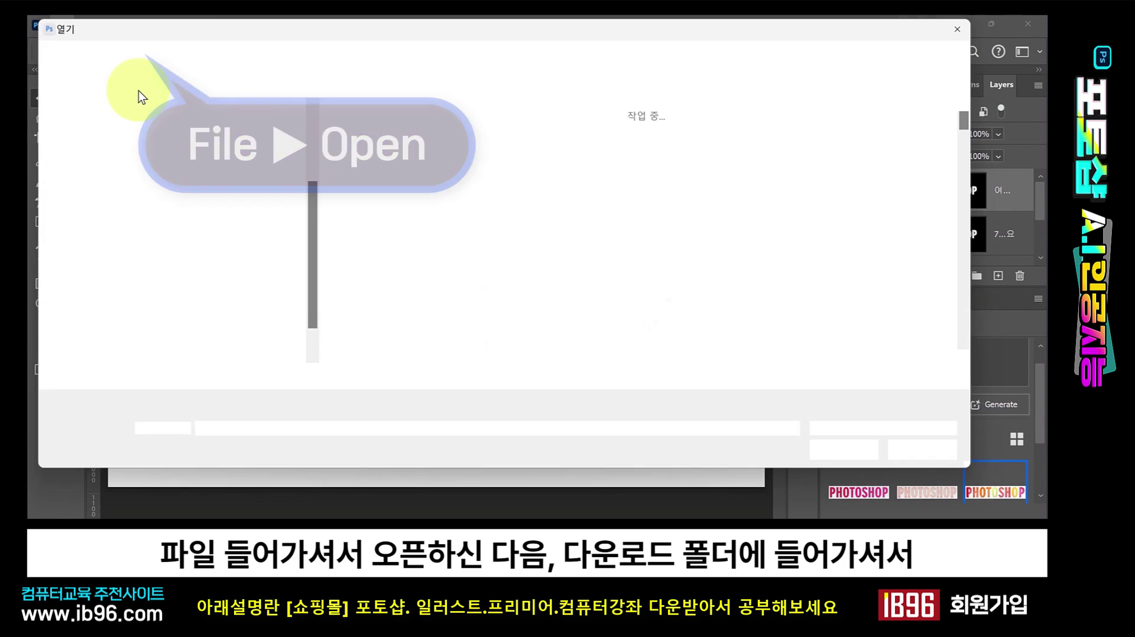
left_click(93, 188)
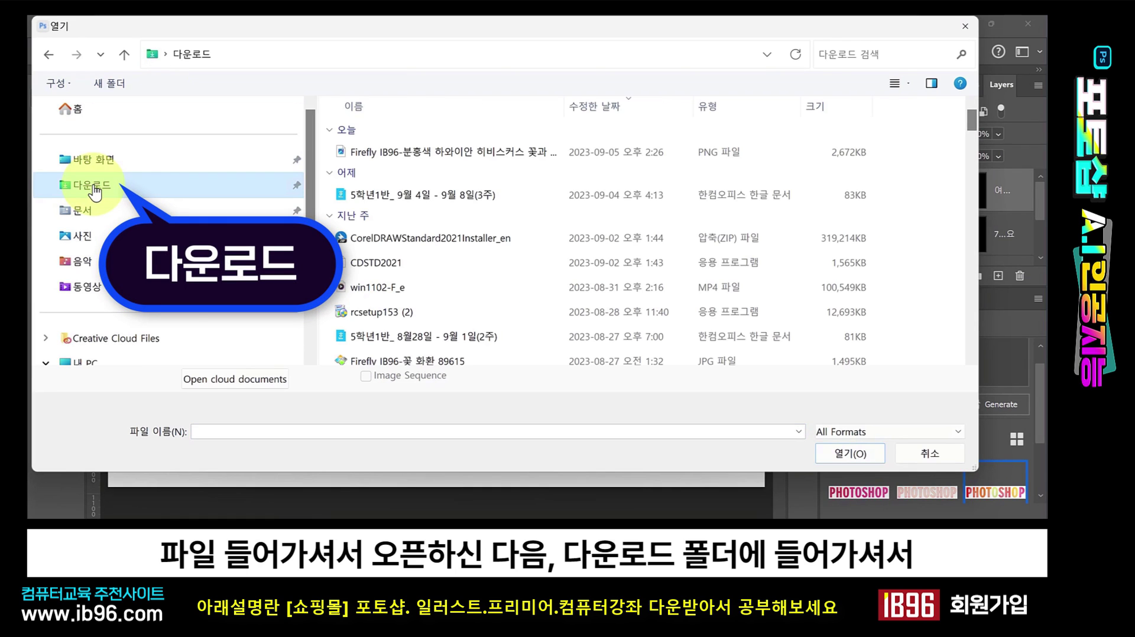
left_click(483, 151)
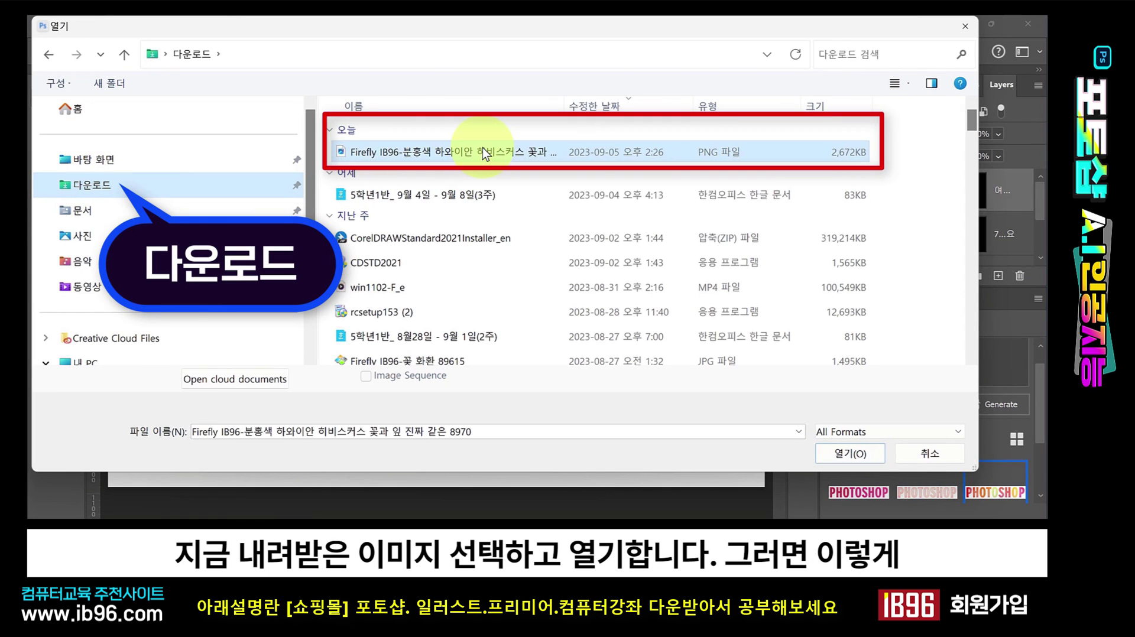
left_click(870, 459)
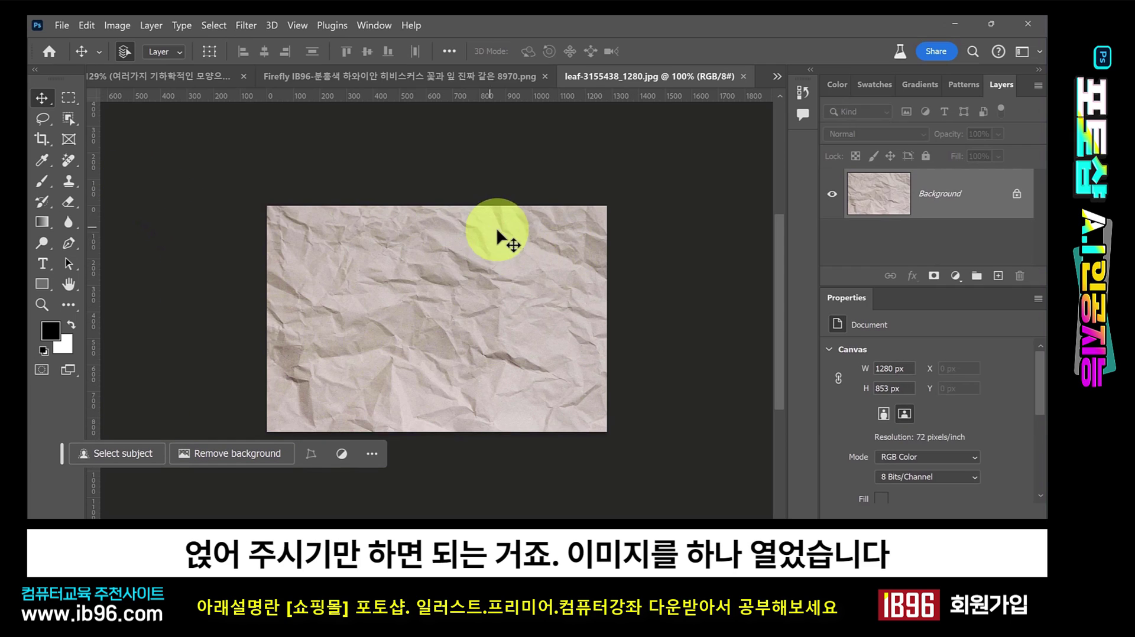
- Select the entire IB96 lettering image for copying and switch to the crumpled paper image leaf-3155438_1280.jpg
left_click(425, 77)
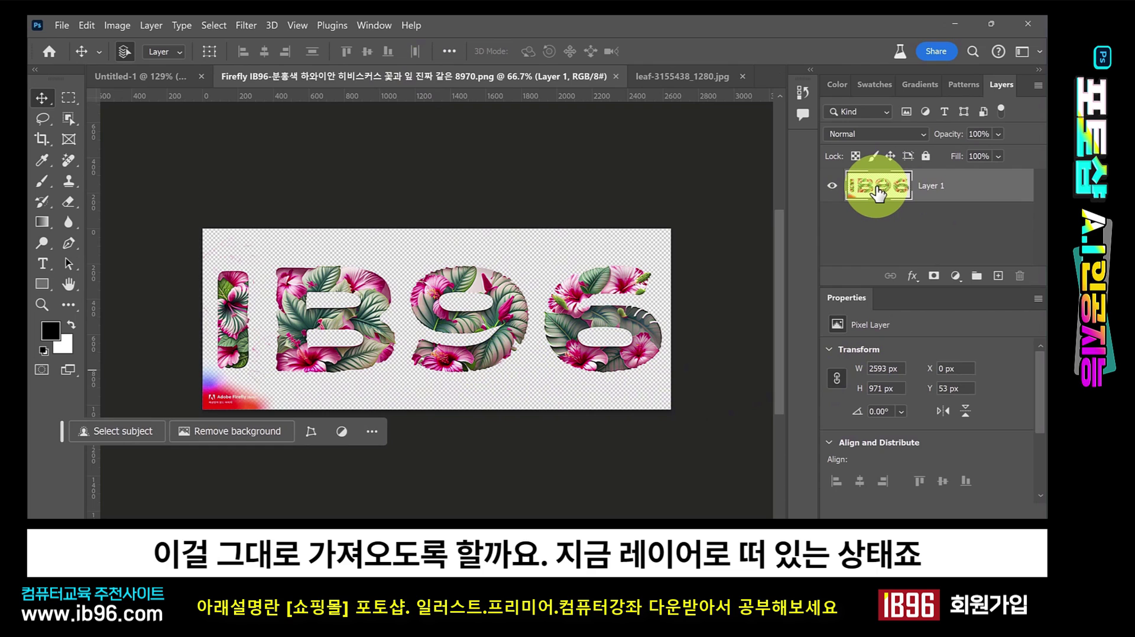
key("ctrl+a")
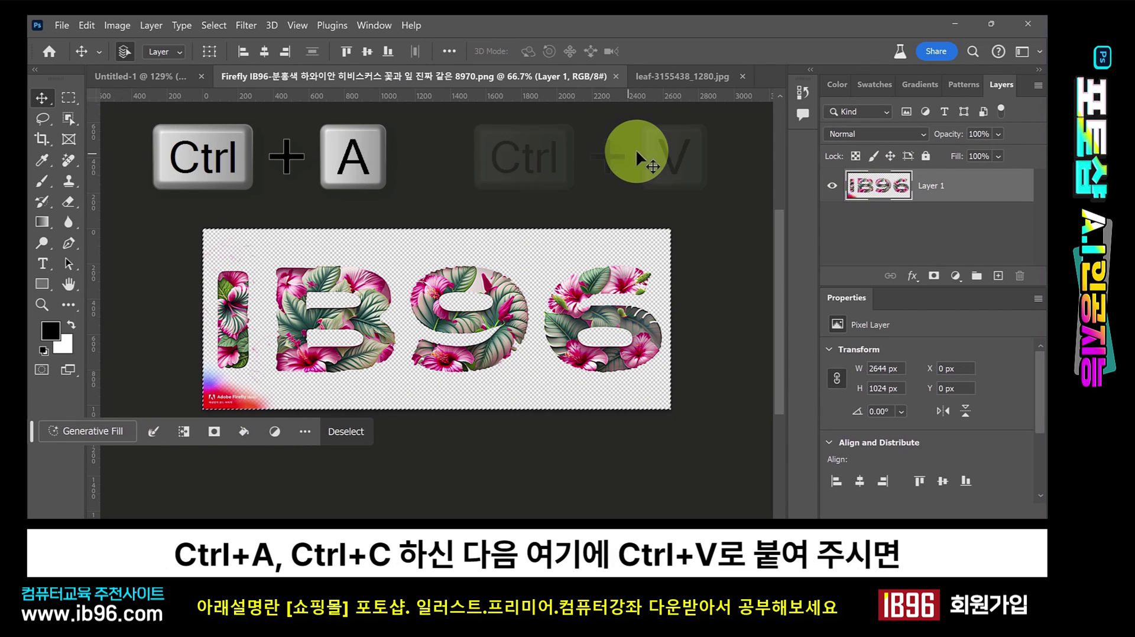
left_click(677, 76)
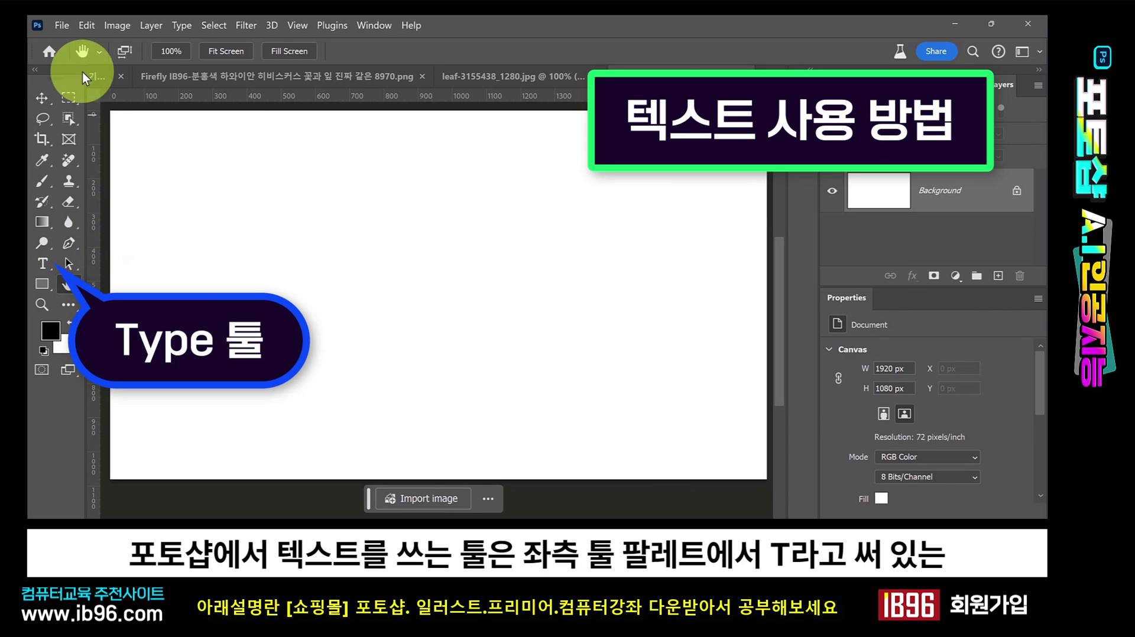
- Use the Type tool to add the text PHOTOSHOP in the upper-left part of the blank canvas and select its letters
left_click(43, 263)
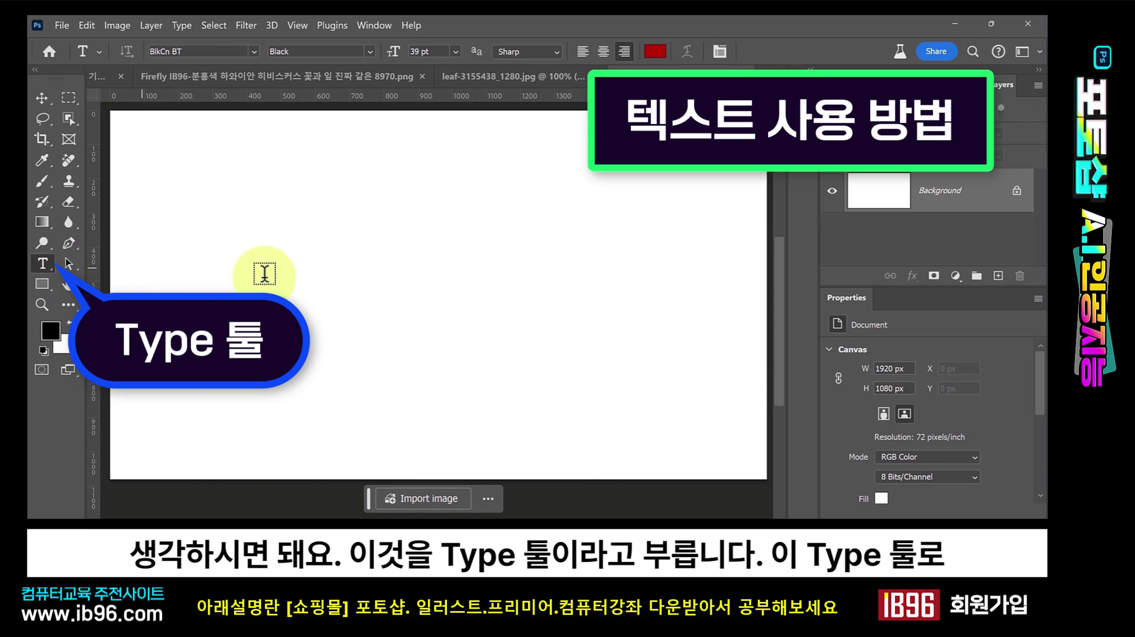
left_click(296, 201)
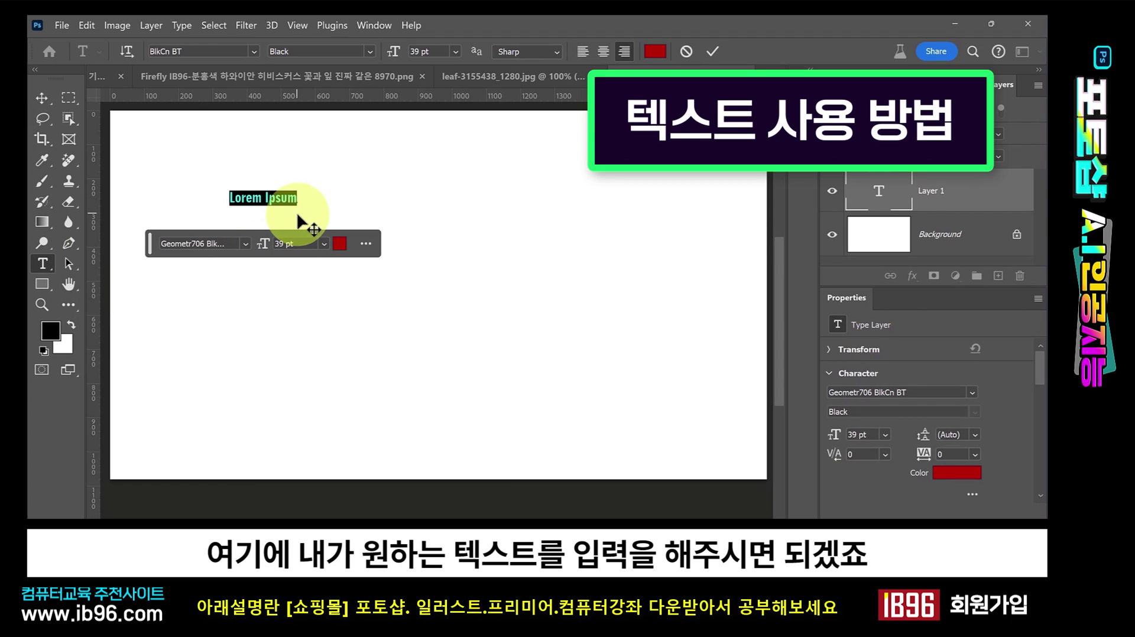
type("PHOTOSHOP")
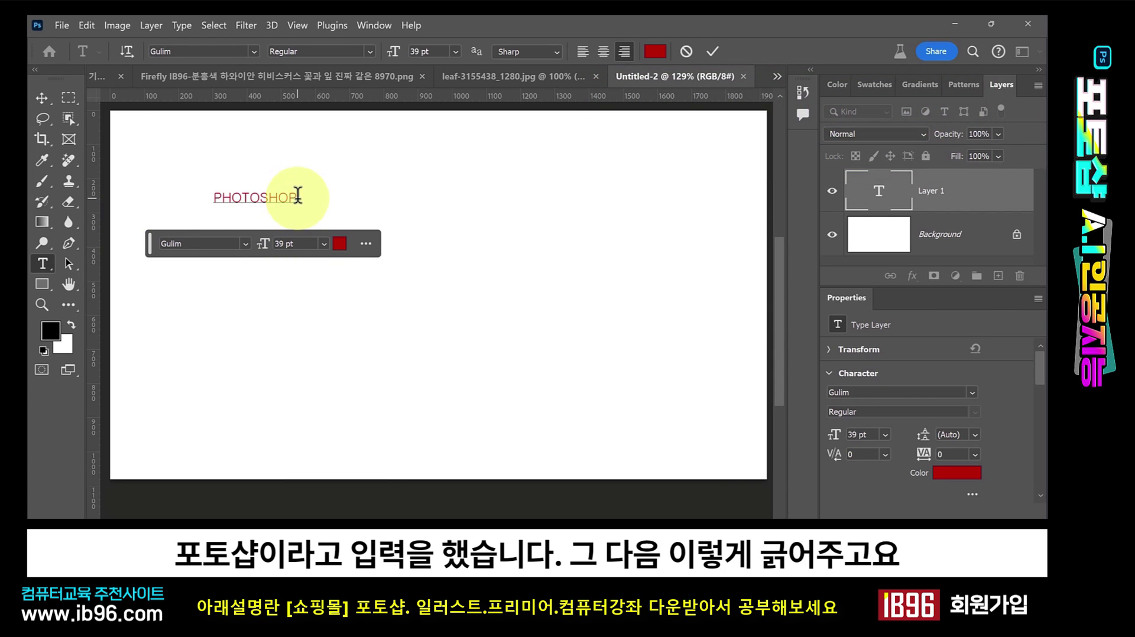
left_click_drag(298, 197, 202, 197)
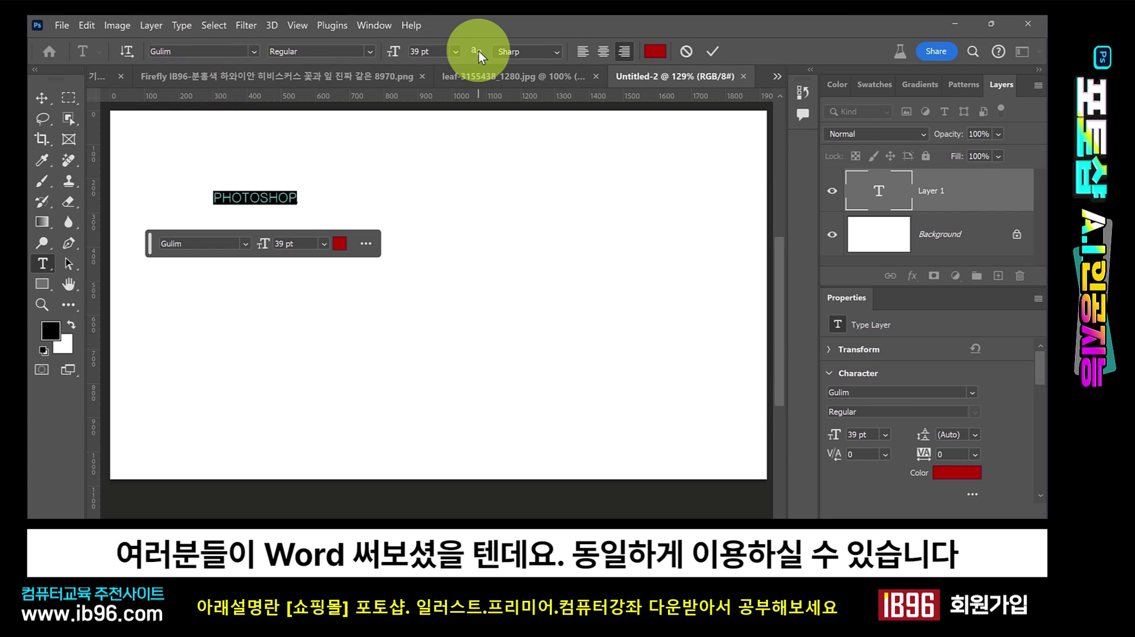
- Try the Exotc350 Bd BT font on the PHOTOSHOP text and check which styles it offers
left_click(252, 49)
scroll(311, 279, "down", 5)
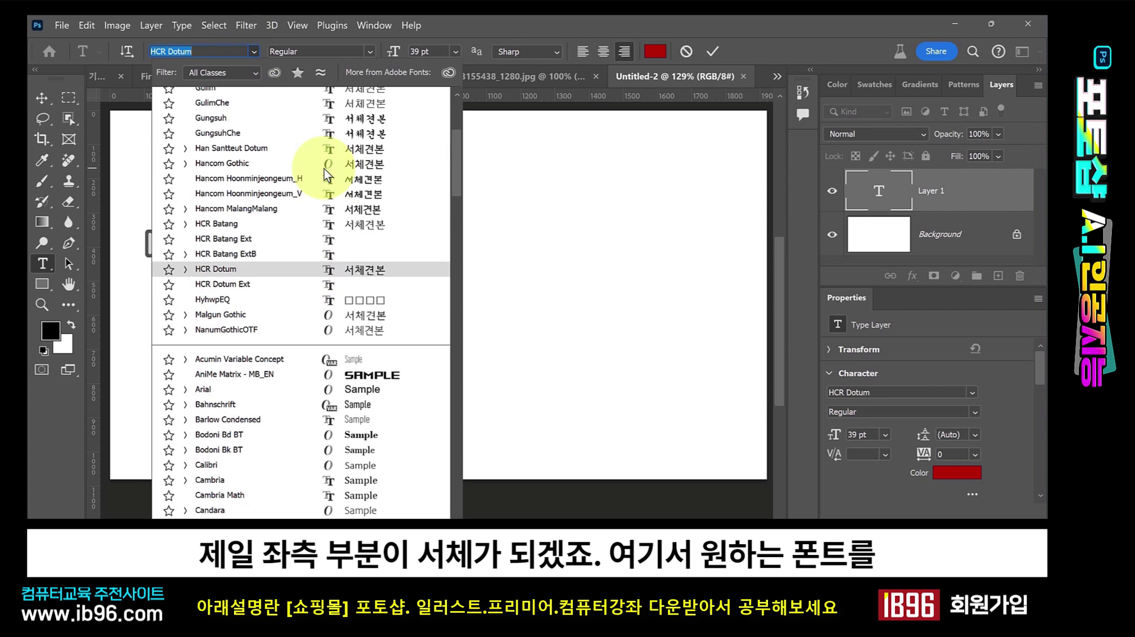
scroll(320, 192, "down", 3)
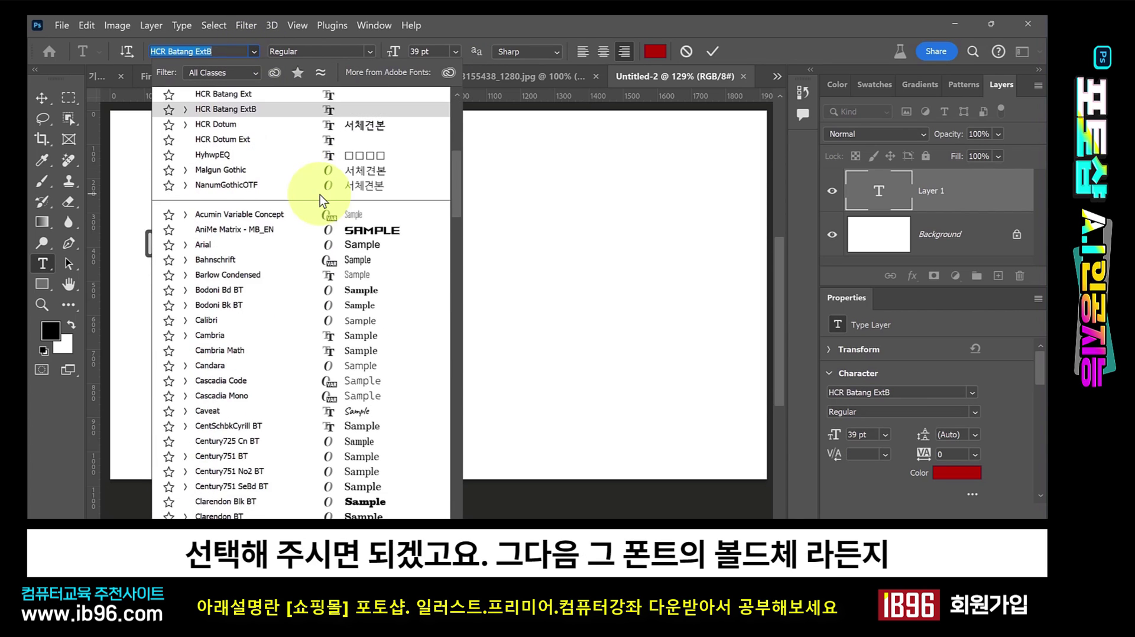
scroll(321, 196, "down", 2)
left_click(390, 418)
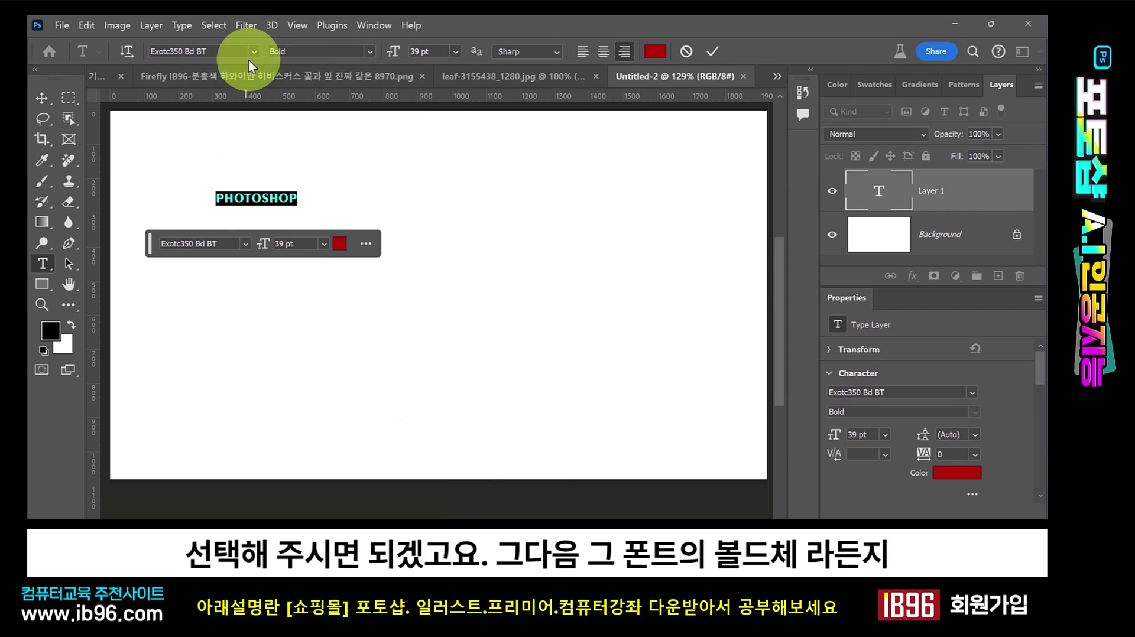
left_click(368, 50)
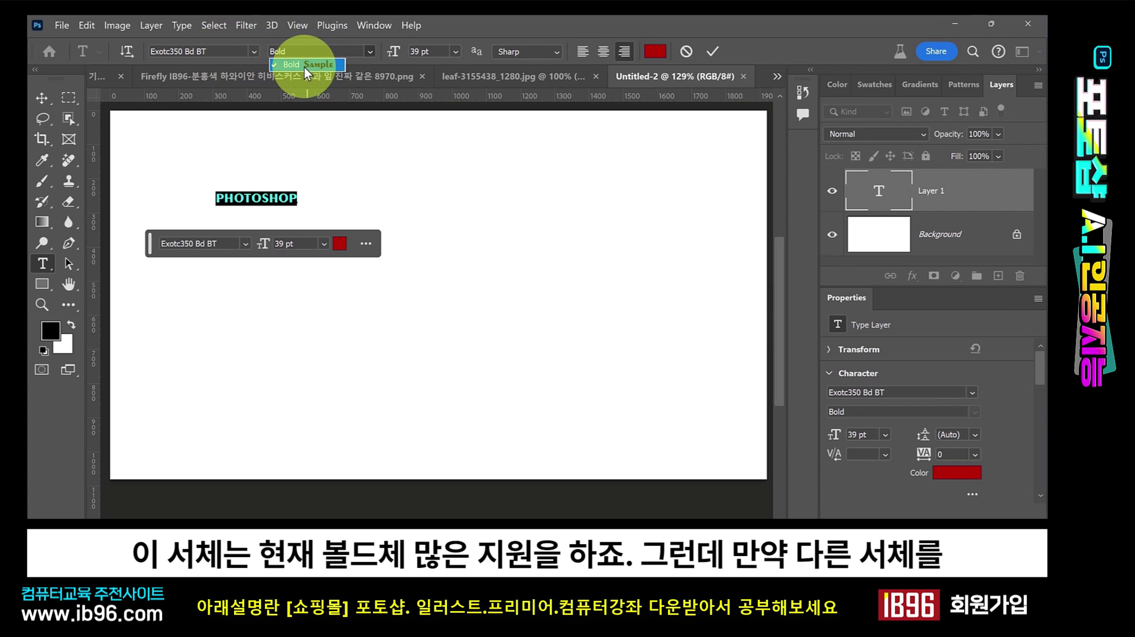
- Set the PHOTOSHOP text's font to Arial in the Black style
left_click(255, 51)
left_click(254, 50)
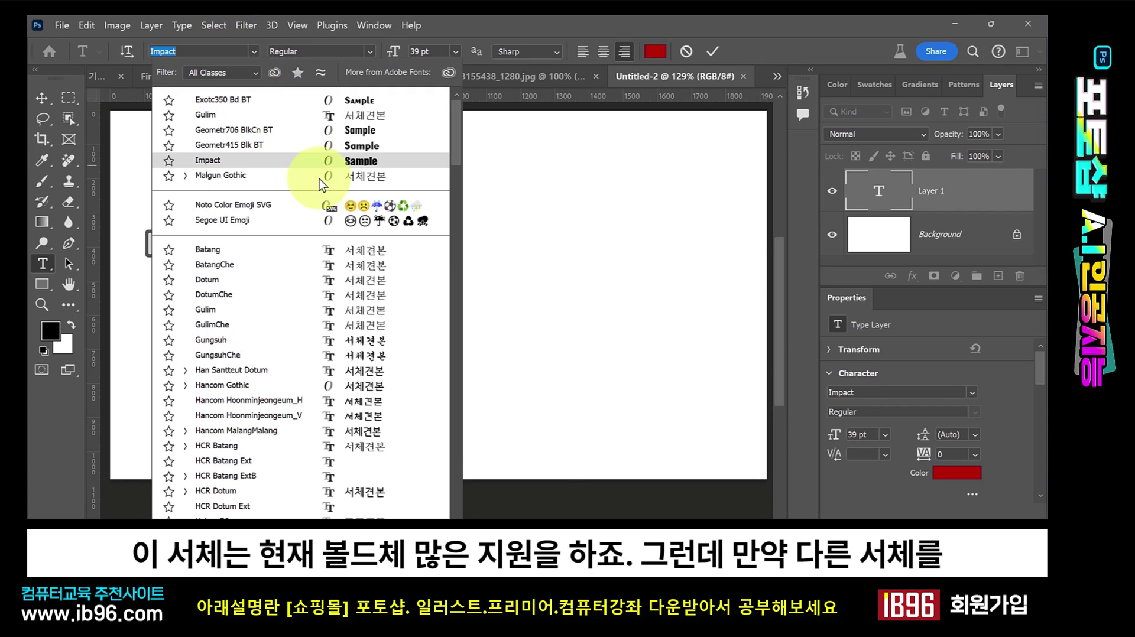
key("Escape")
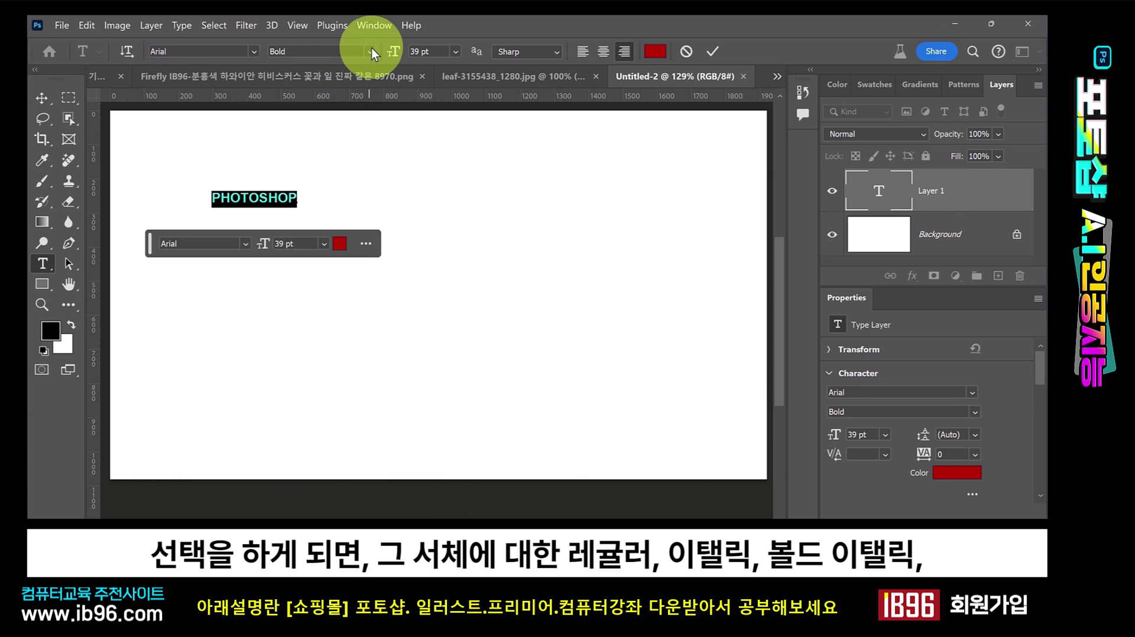
left_click(370, 51)
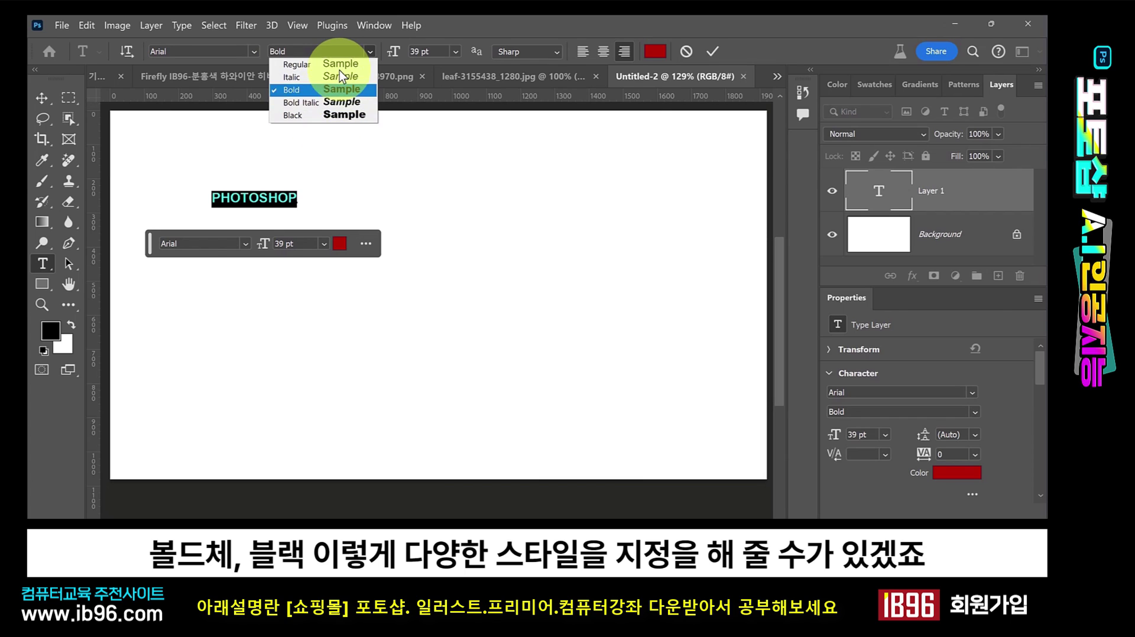
left_click(332, 115)
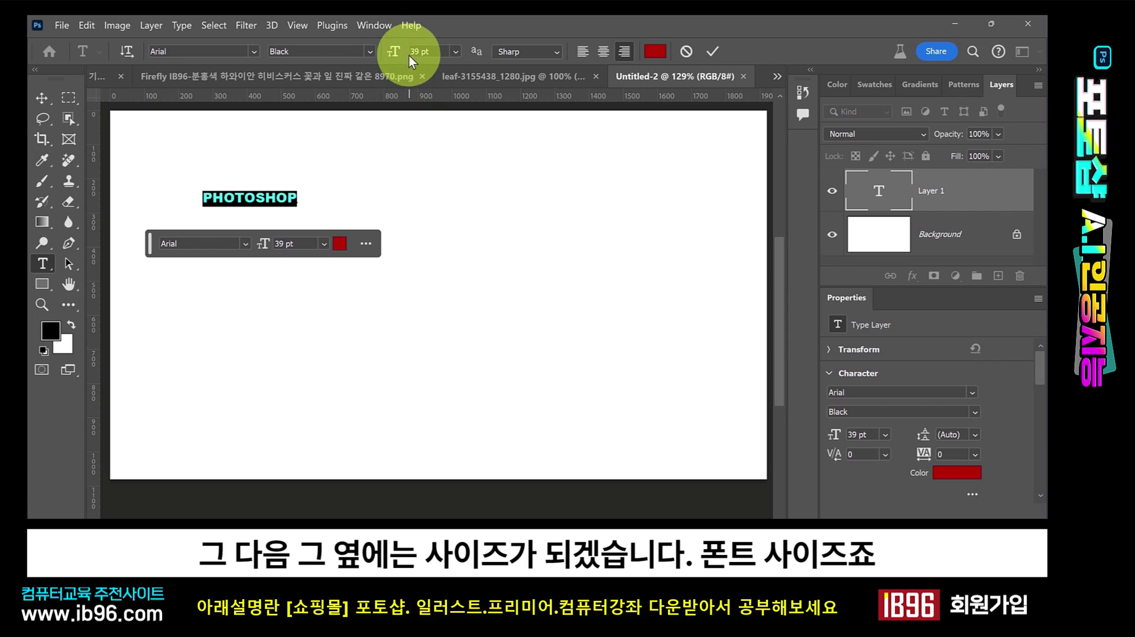
- Set the PHOTOSHOP text's size to the 150 pt preset and enlarge it further to 198 pt
left_click(456, 52)
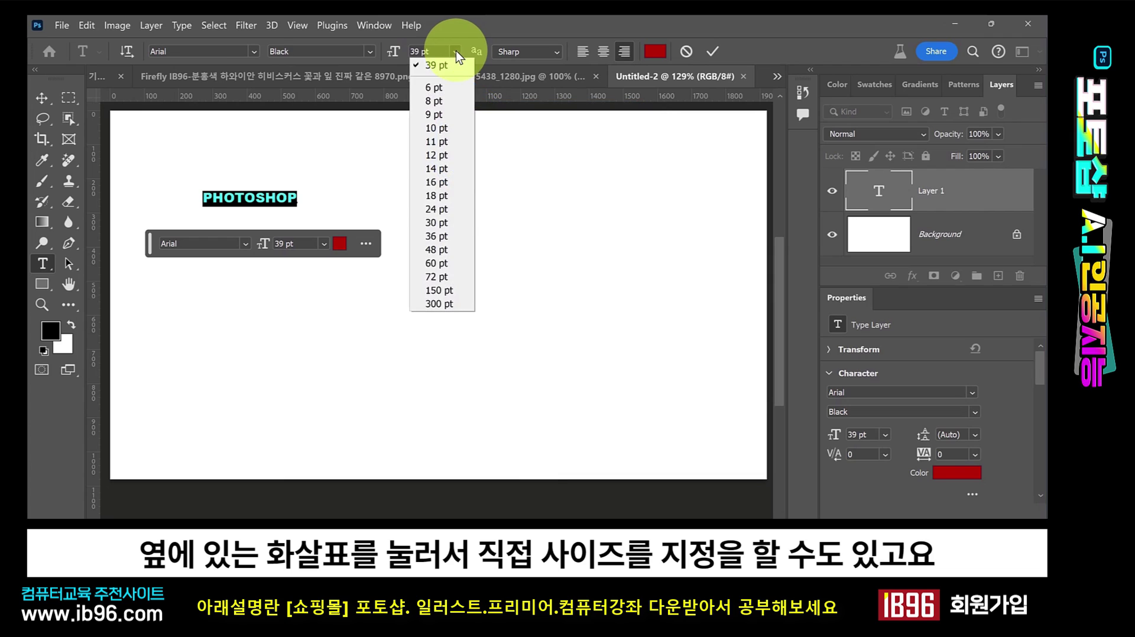
left_click(456, 290)
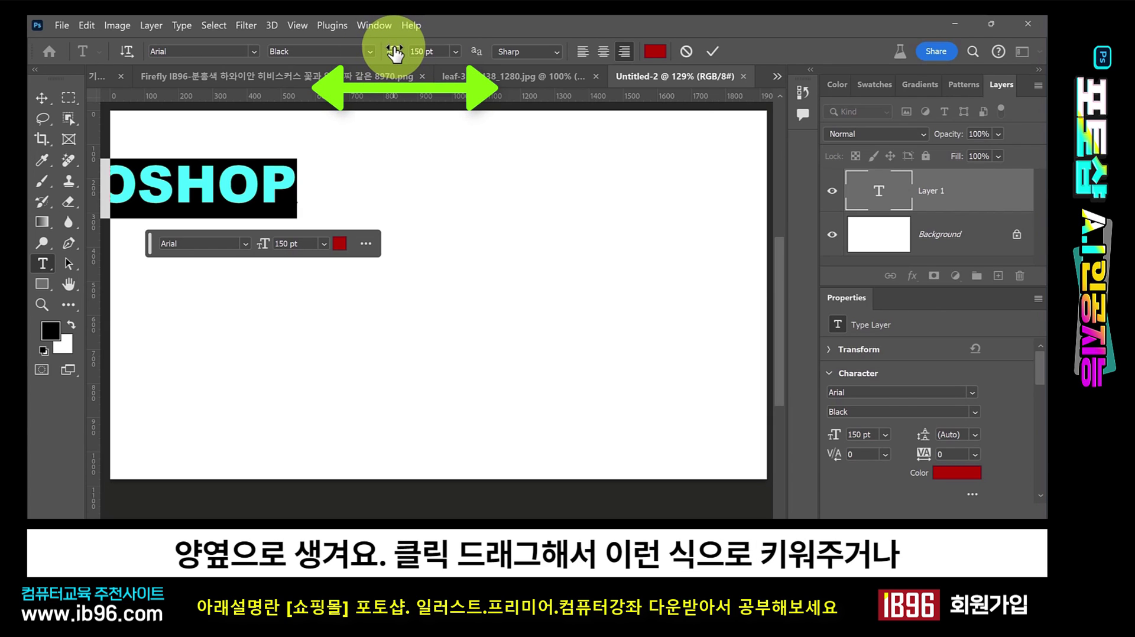
left_click_drag(394, 54, 438, 74)
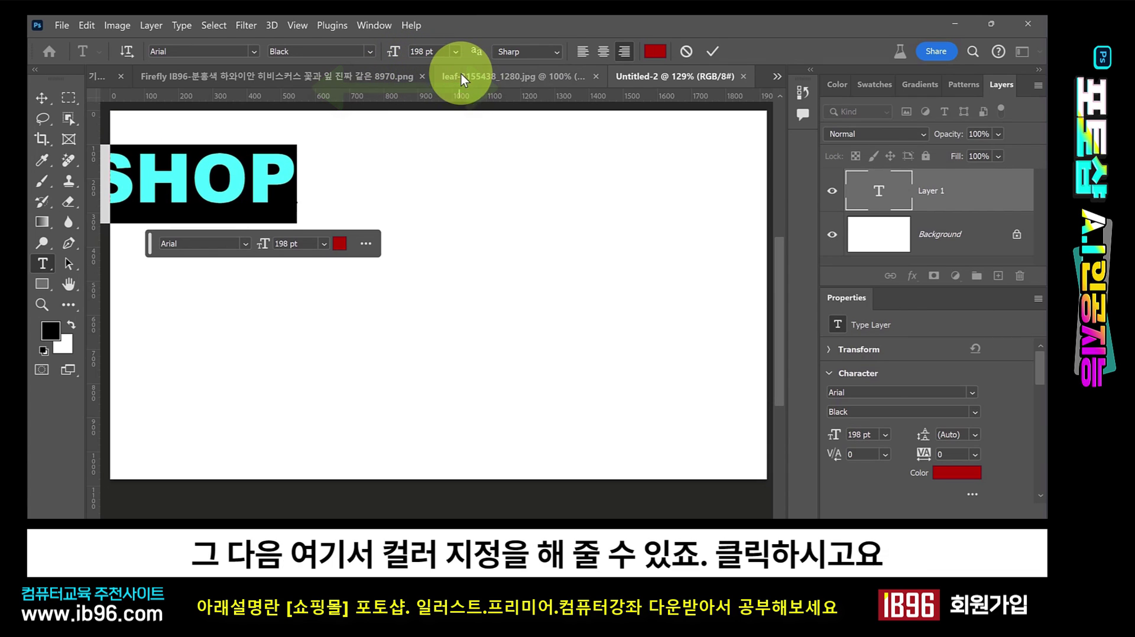
- Change the PHOTOSHOP text's color to a turquoise blue and accept it
left_click(655, 53)
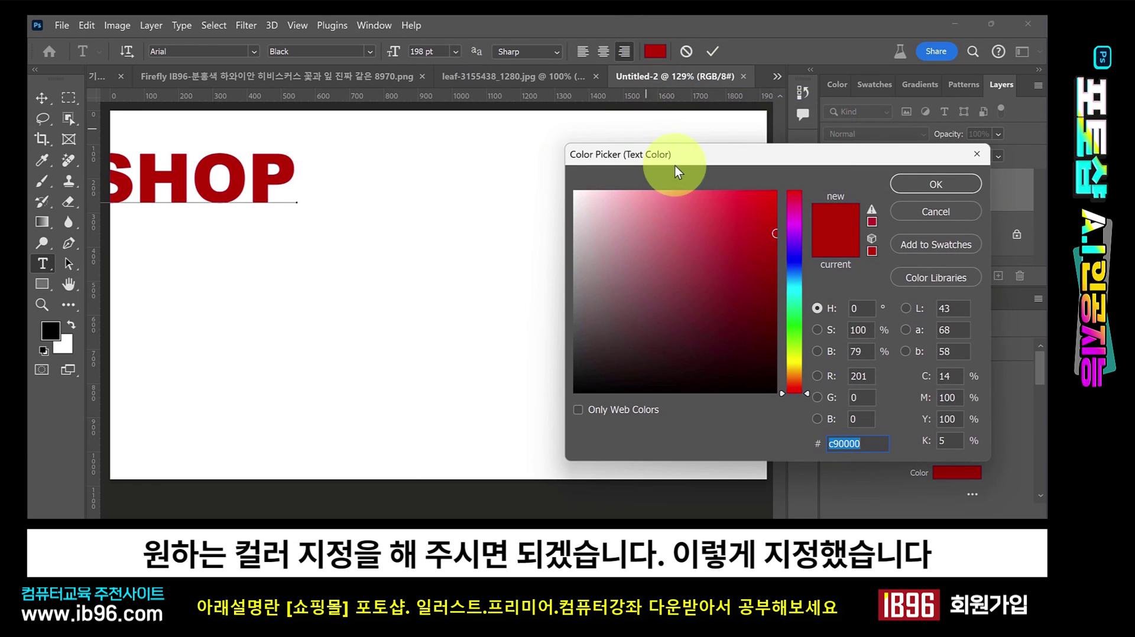
mouse_move(804, 298)
left_mouse_down()
mouse_move(800, 262)
mouse_move(799, 285)
left_mouse_up()
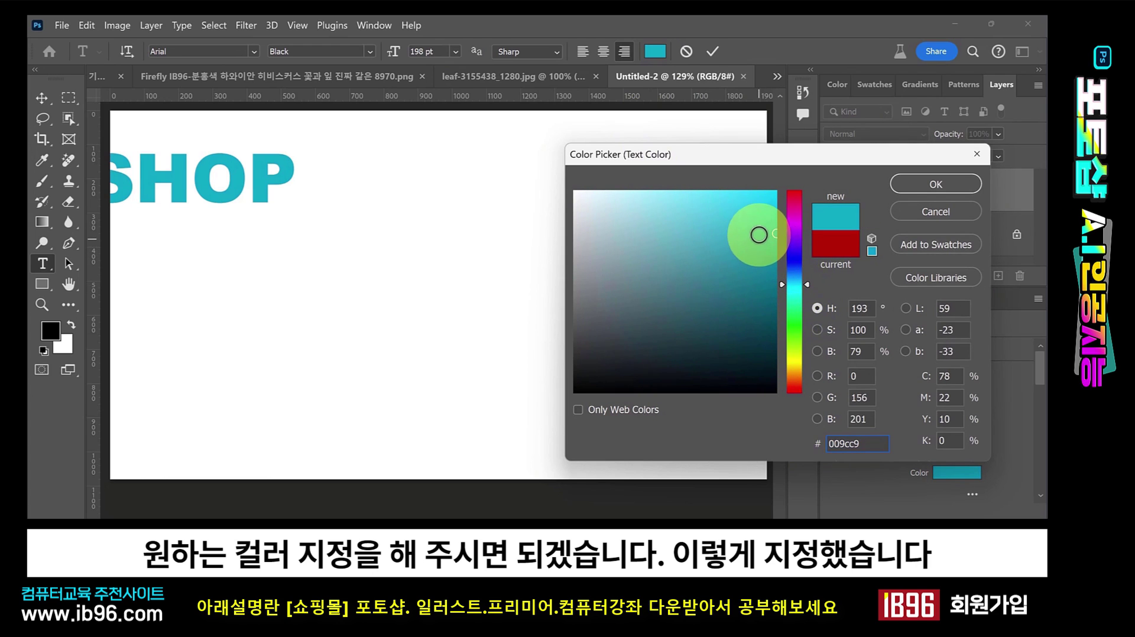
left_click(927, 182)
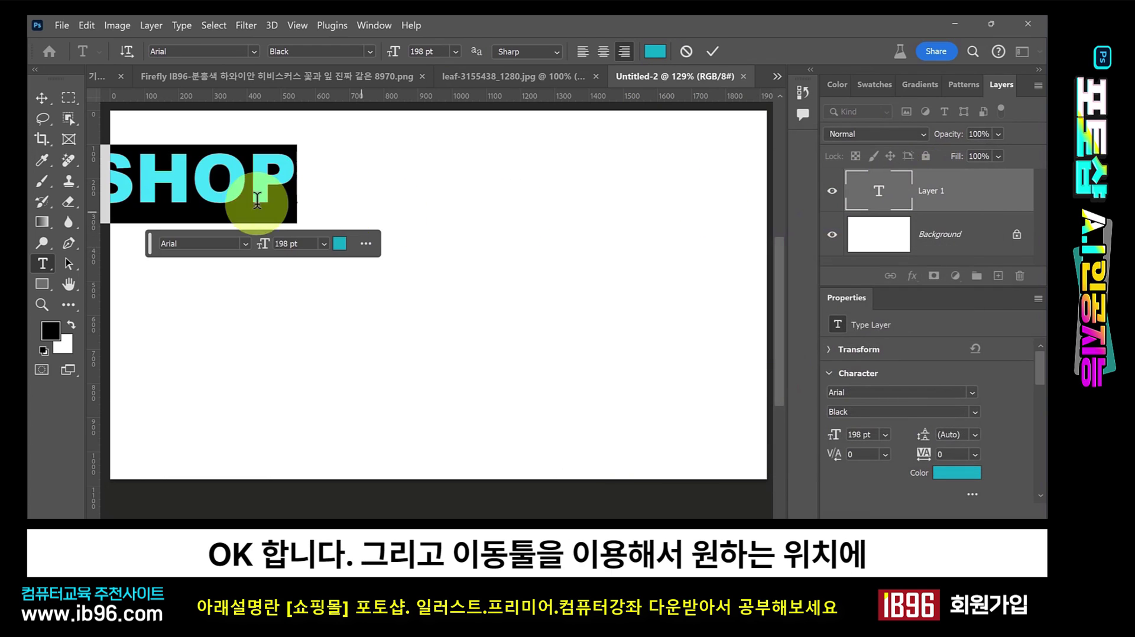
- Move the PHOTOSHOP text to the middle of the canvas, slightly above center, and reactivate the Type tool
left_click(43, 97)
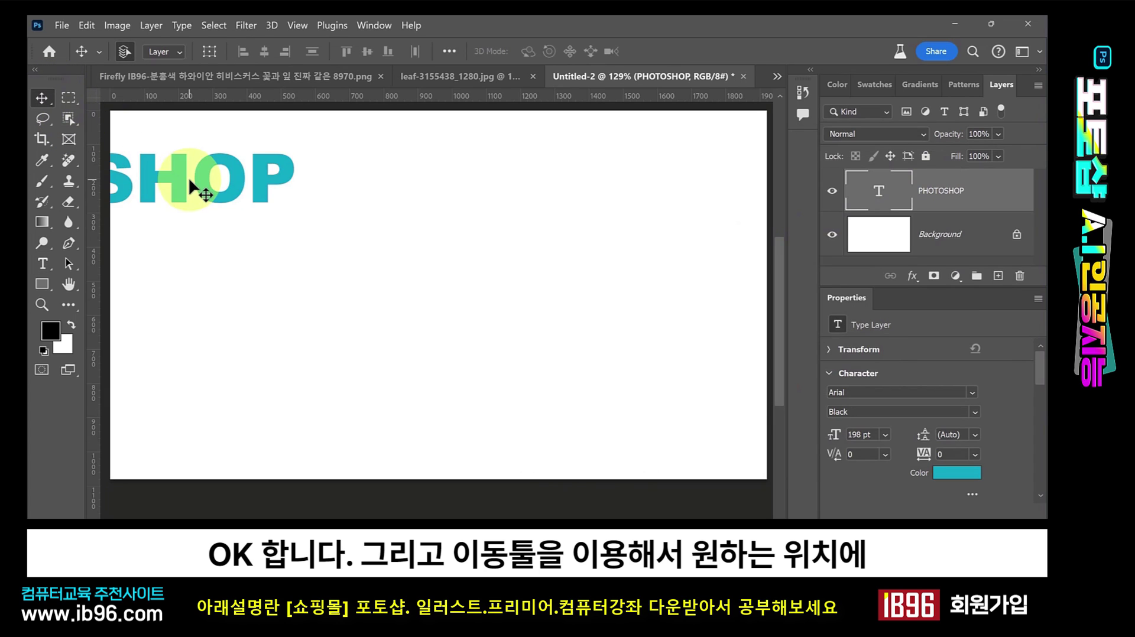
left_click_drag(191, 188, 568, 266)
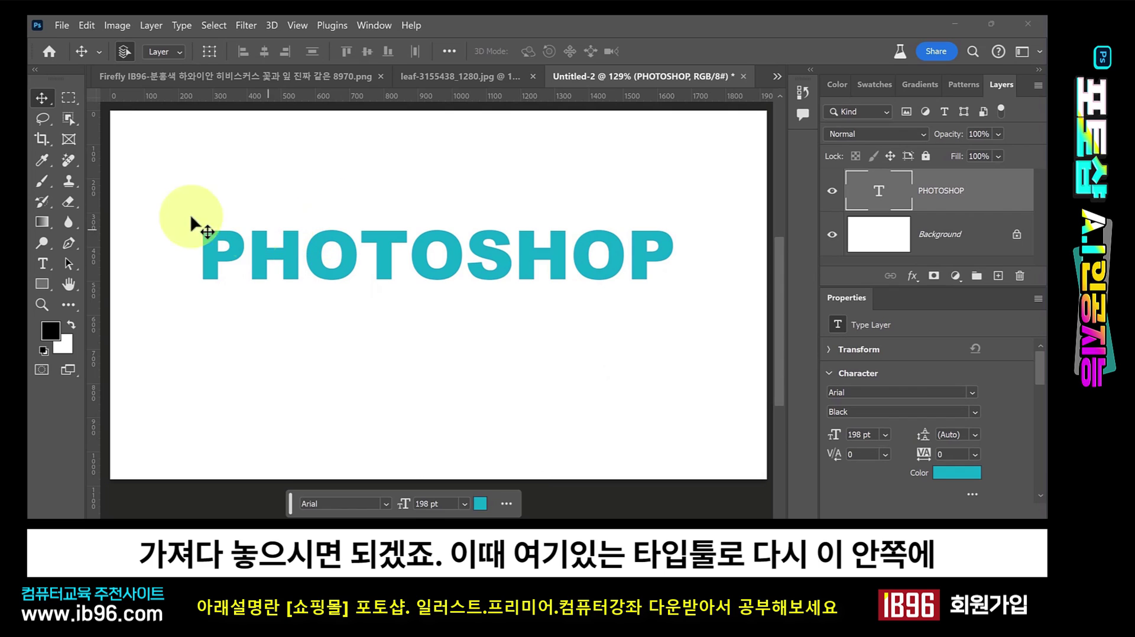
left_click(44, 264)
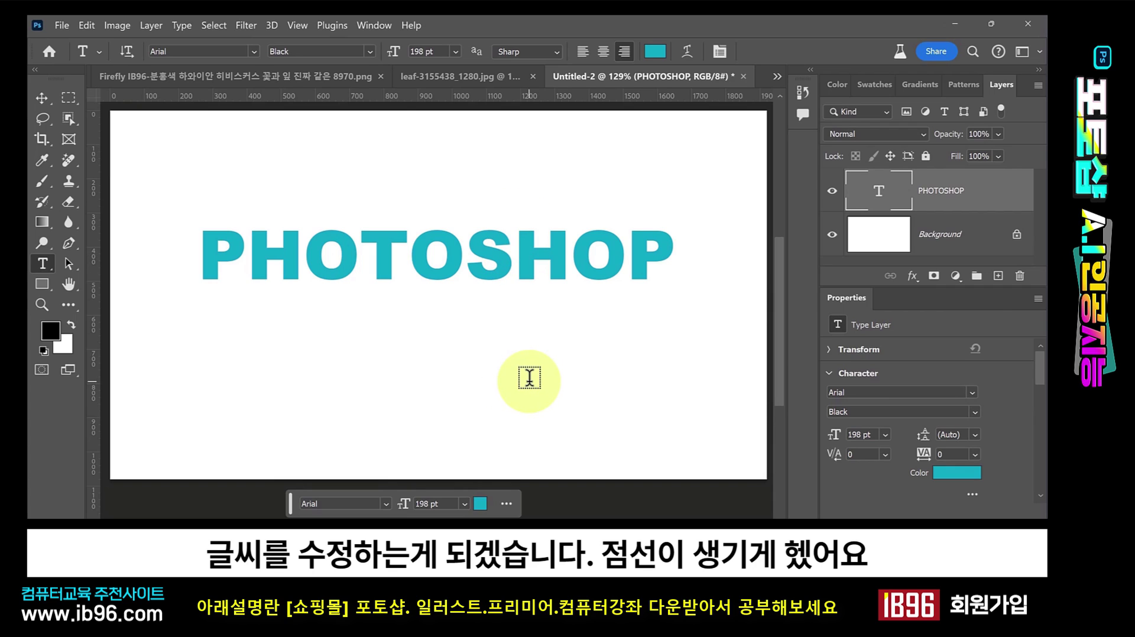
- Start a second text layer in the empty area below PHOTOSHOP and delete that layer
left_click(529, 378)
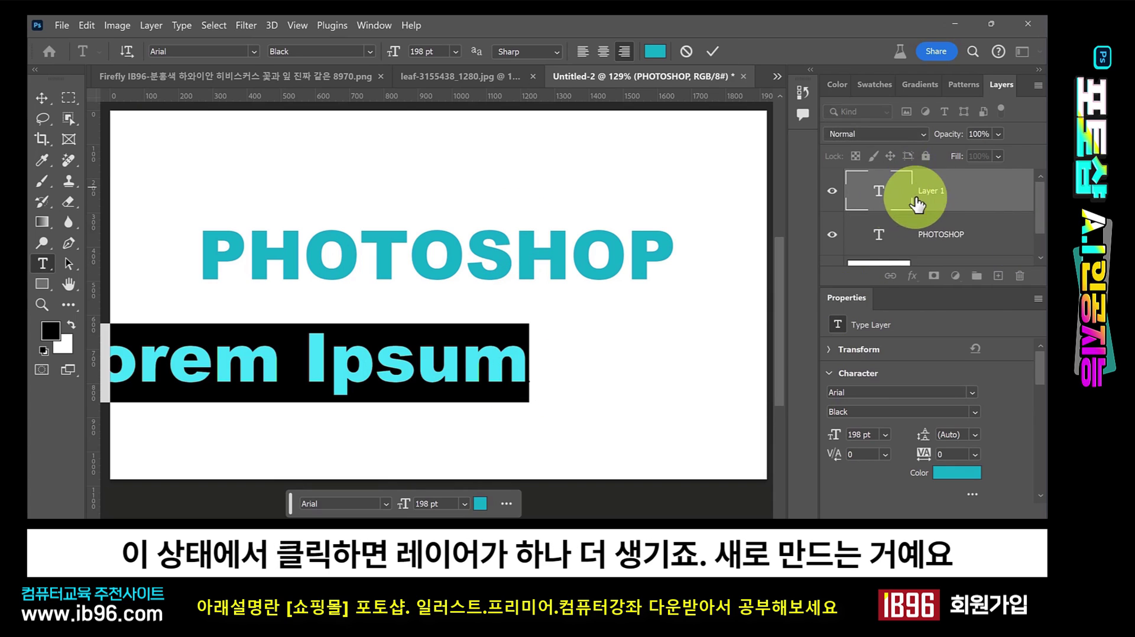
left_click(867, 192)
left_click_drag(868, 192, 1019, 276)
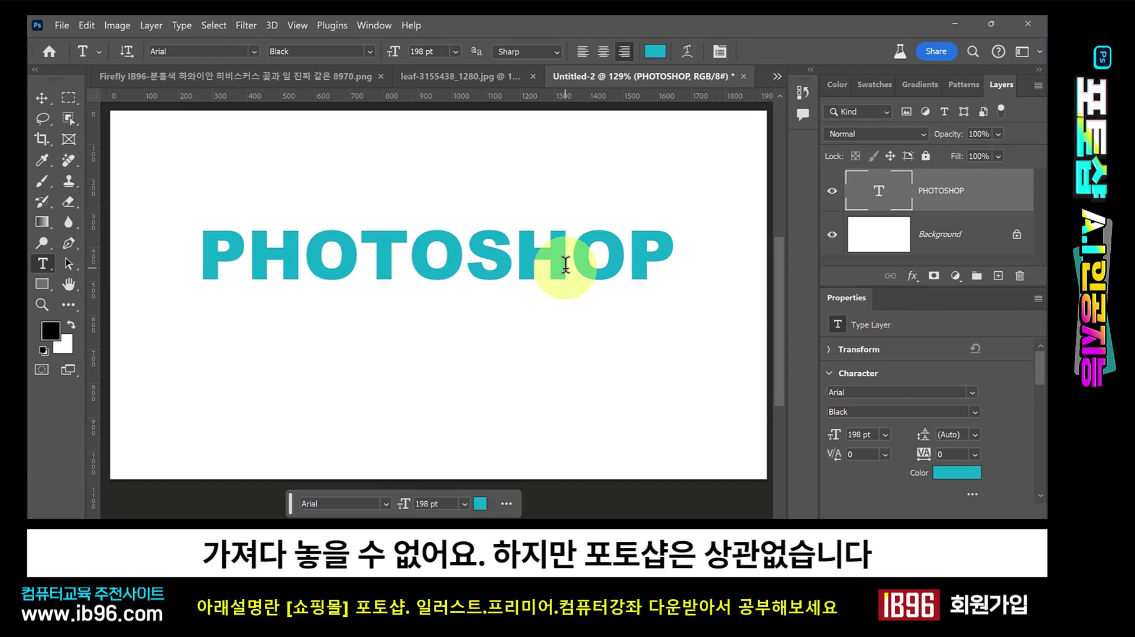
- Move the PHOTOSHOP text up toward the canvas's upper-left corner and add ib96 as a separate text layer below it
left_click(43, 95)
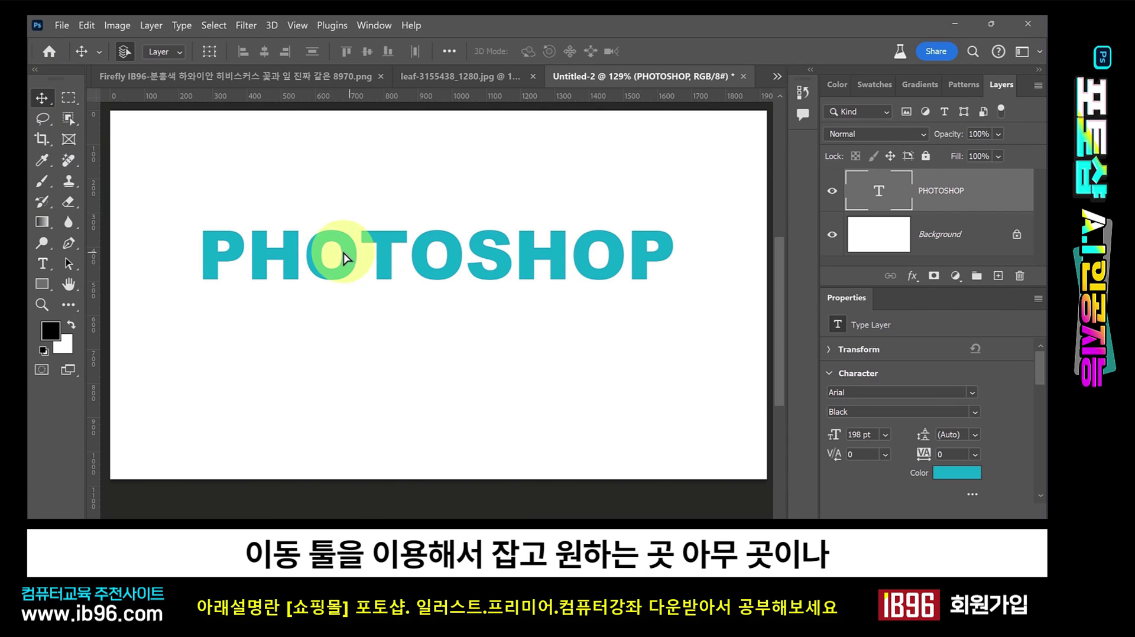
left_click_drag(331, 251, 293, 186)
left_click(43, 263)
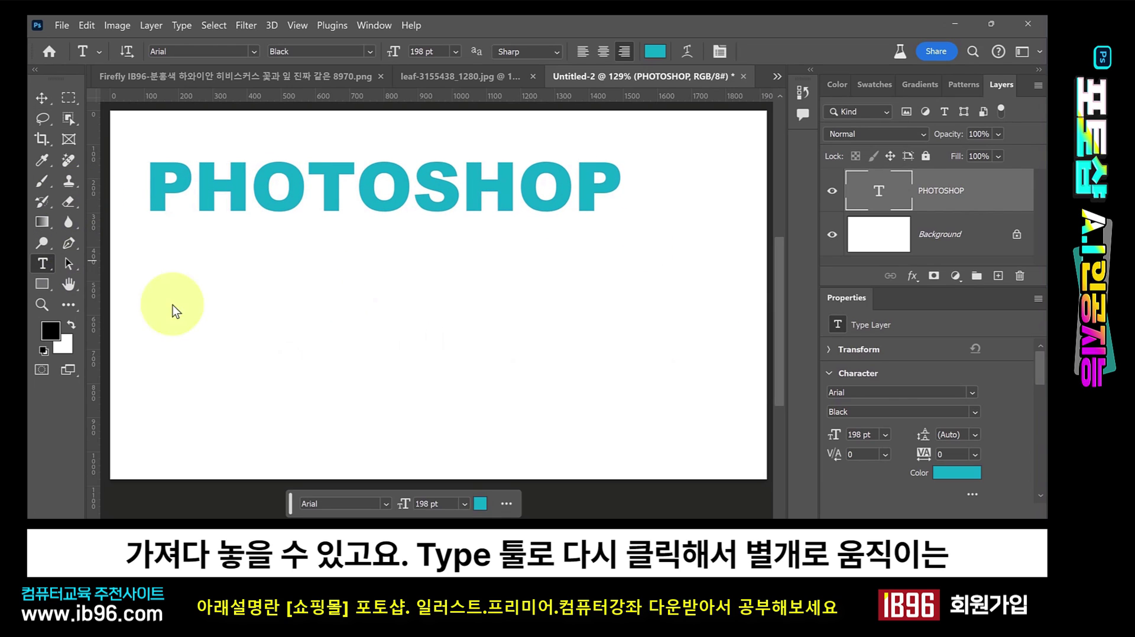
left_click(393, 367)
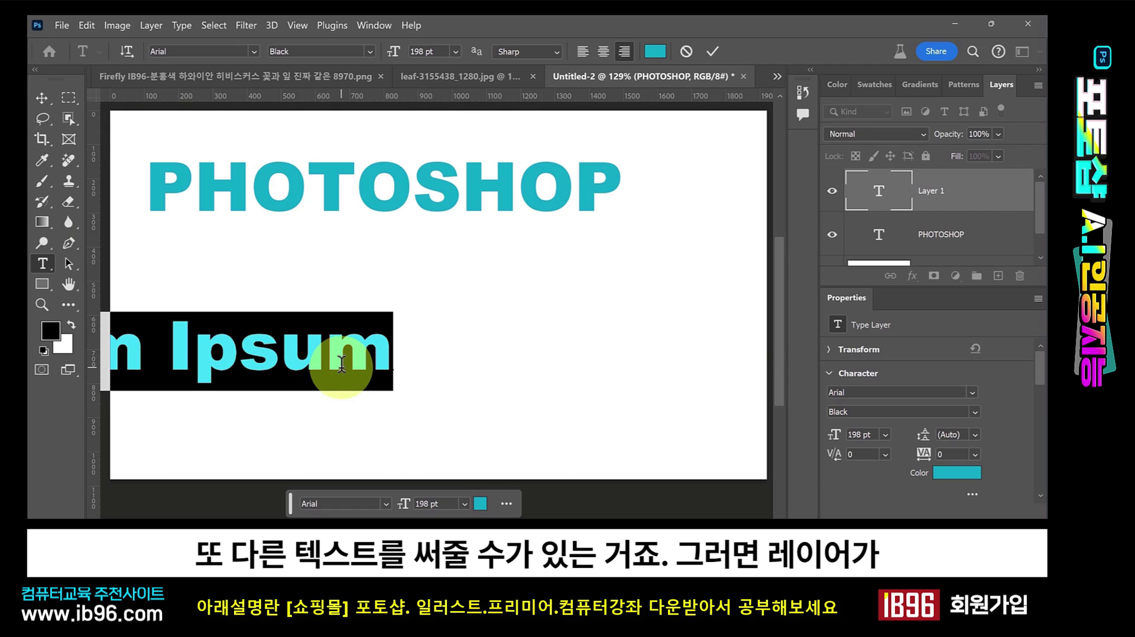
type("ib96")
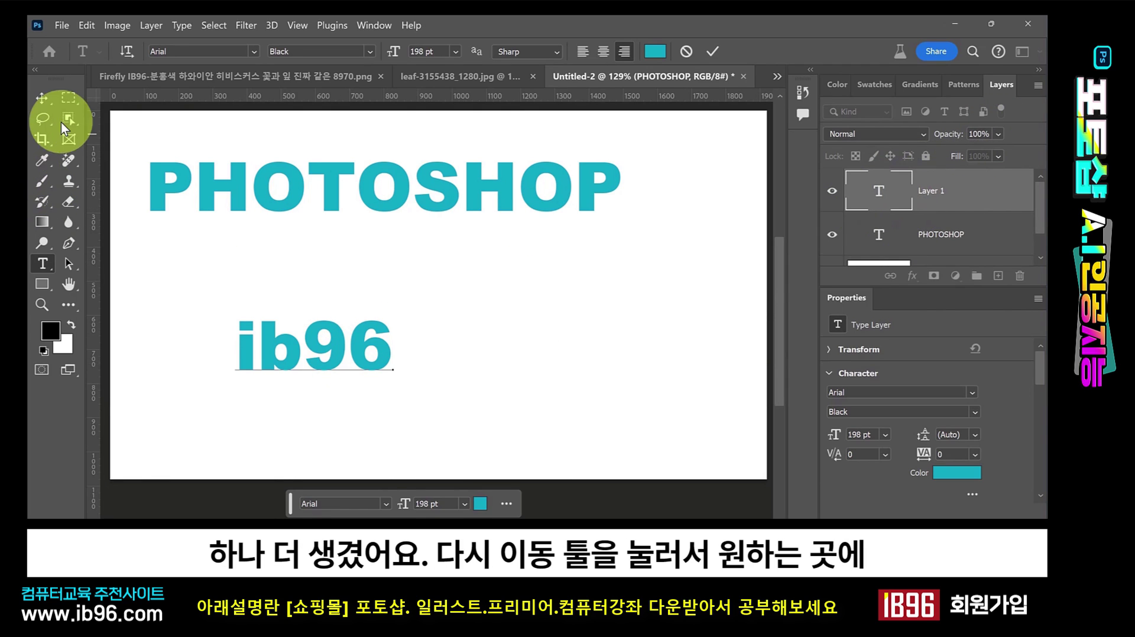
- Move the separate ib96 text to the canvas's lower-right corner and back toward the middle below PHOTOSHOP
left_click(42, 98)
left_click_drag(344, 350, 656, 470)
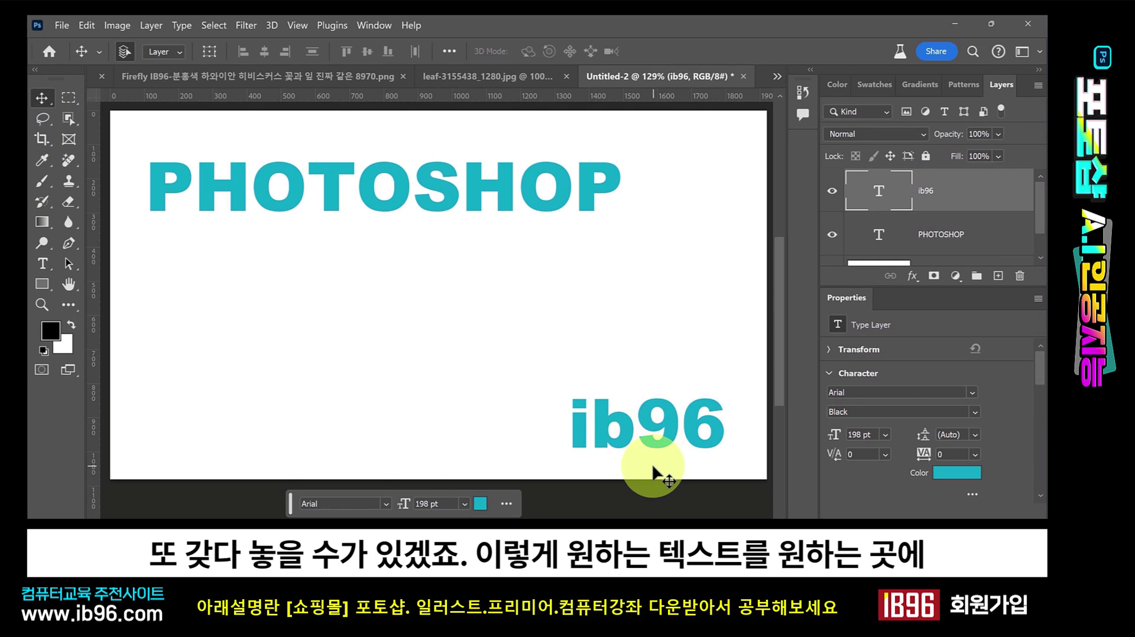
left_click_drag(654, 431, 467, 395)
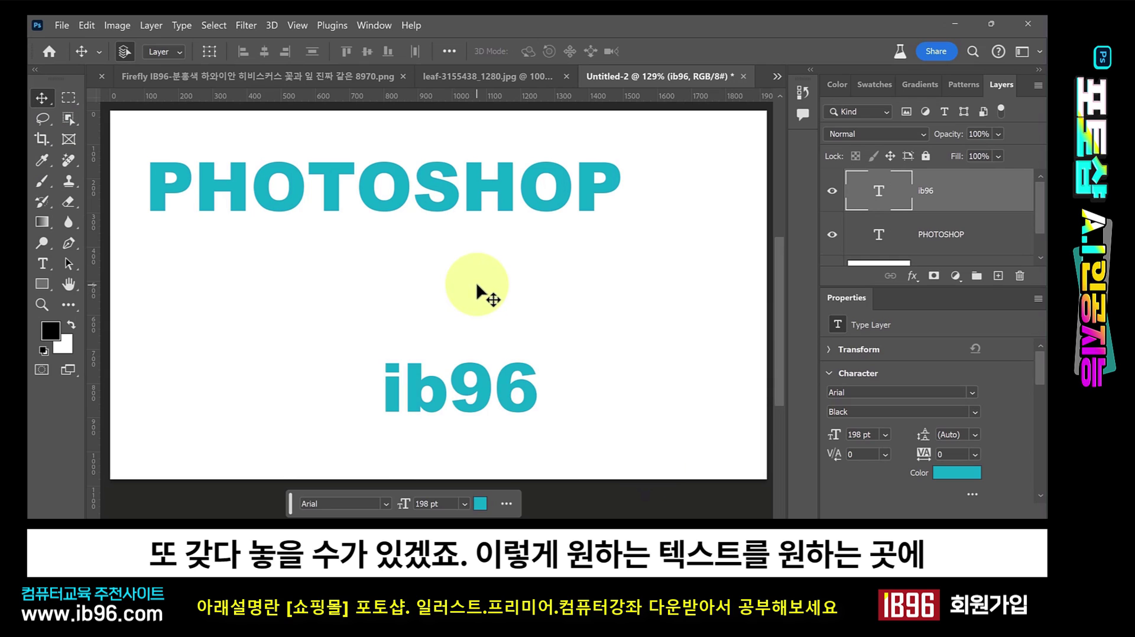
left_click_drag(484, 406, 319, 304)
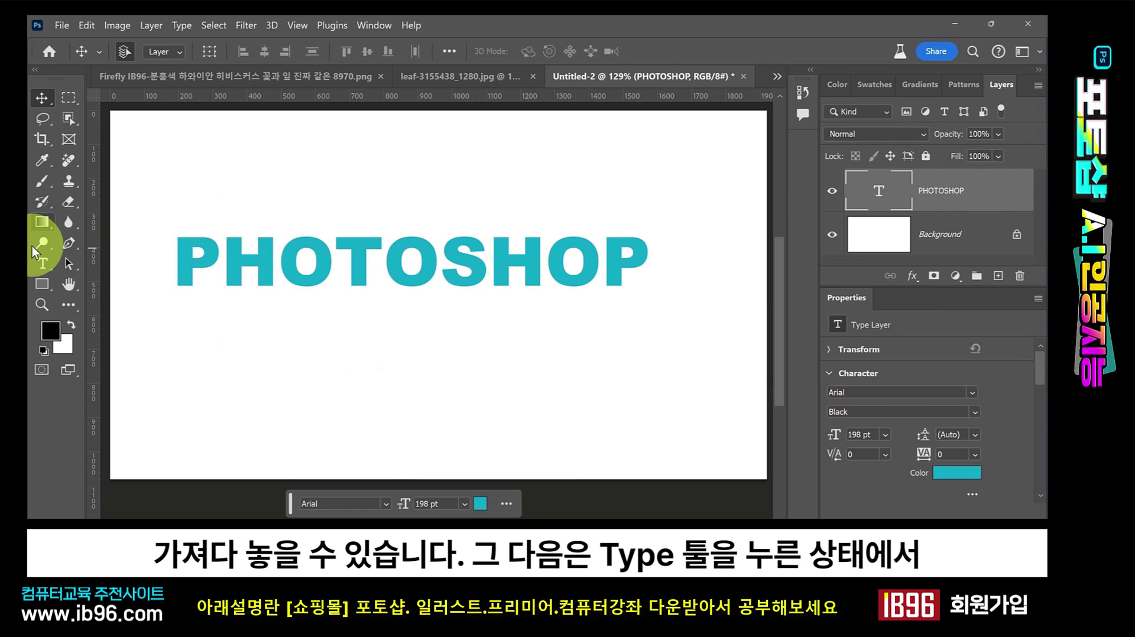
- Add ib96 and education as two new lines within the PHOTOSHOP text and move the block toward the canvas's upper right
left_click(43, 264)
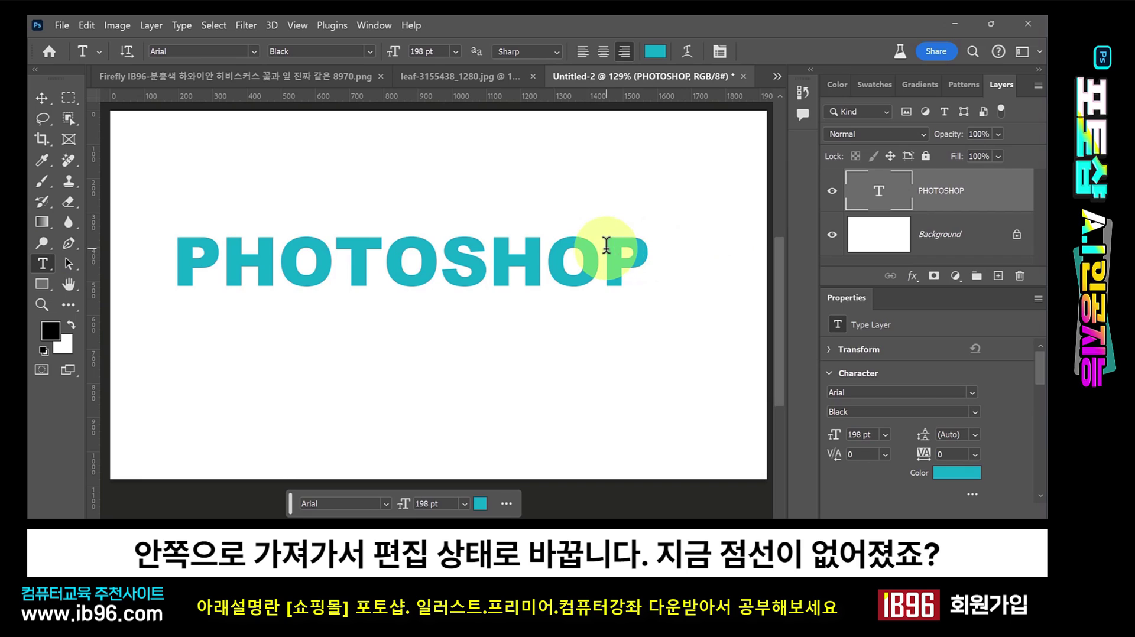
left_click(649, 247)
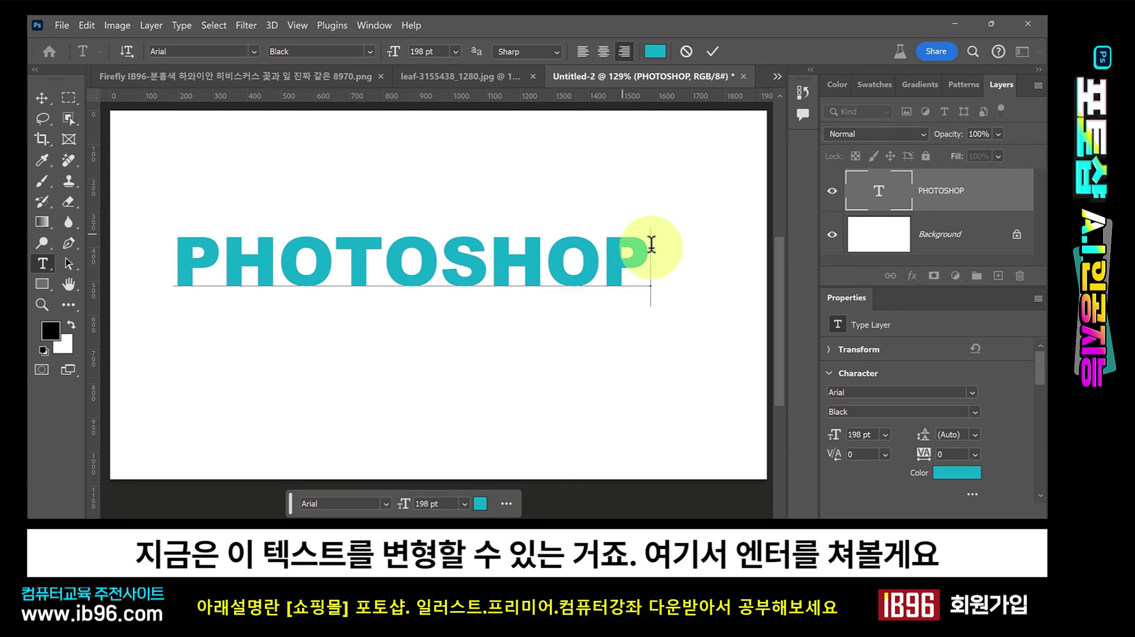
key("Return")
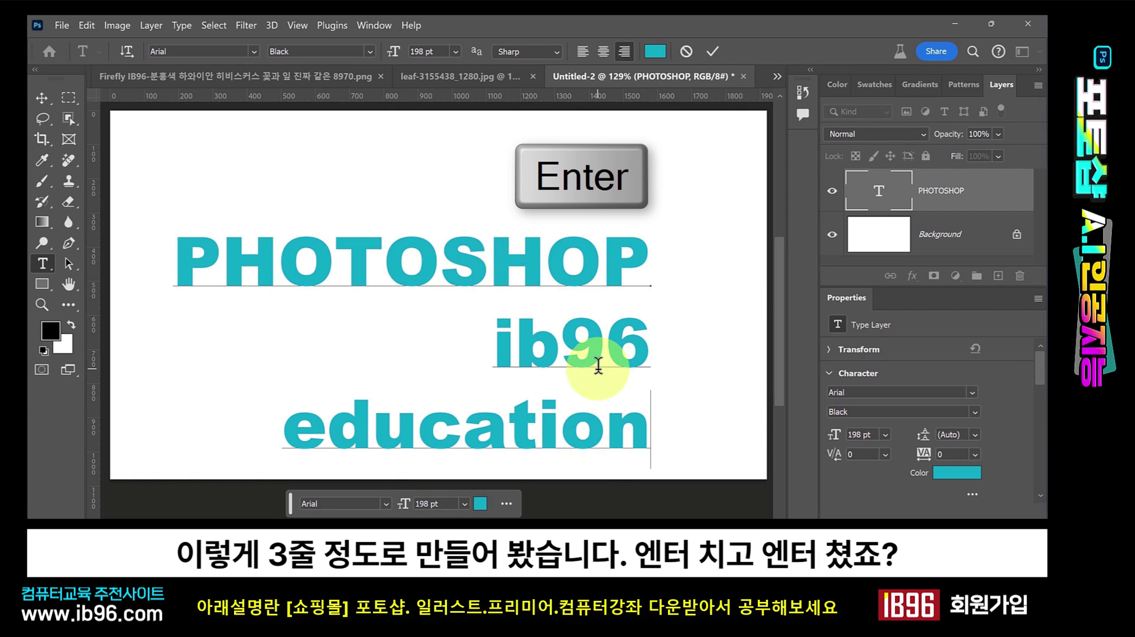
left_click(649, 247)
left_click(646, 346)
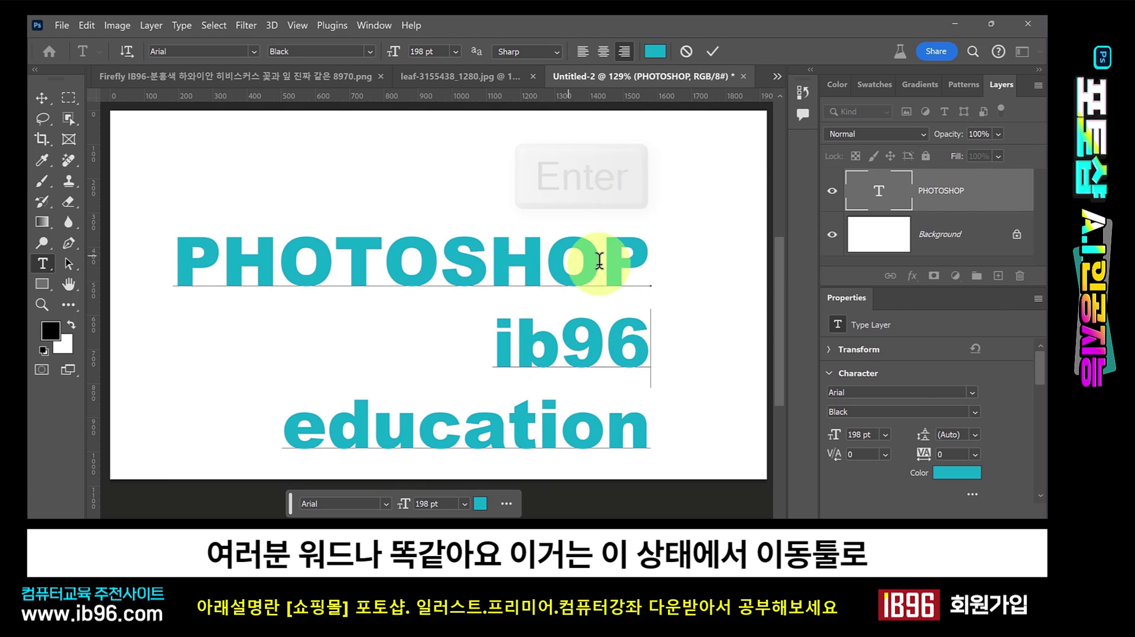
left_click(36, 101)
left_click_drag(482, 257, 571, 173)
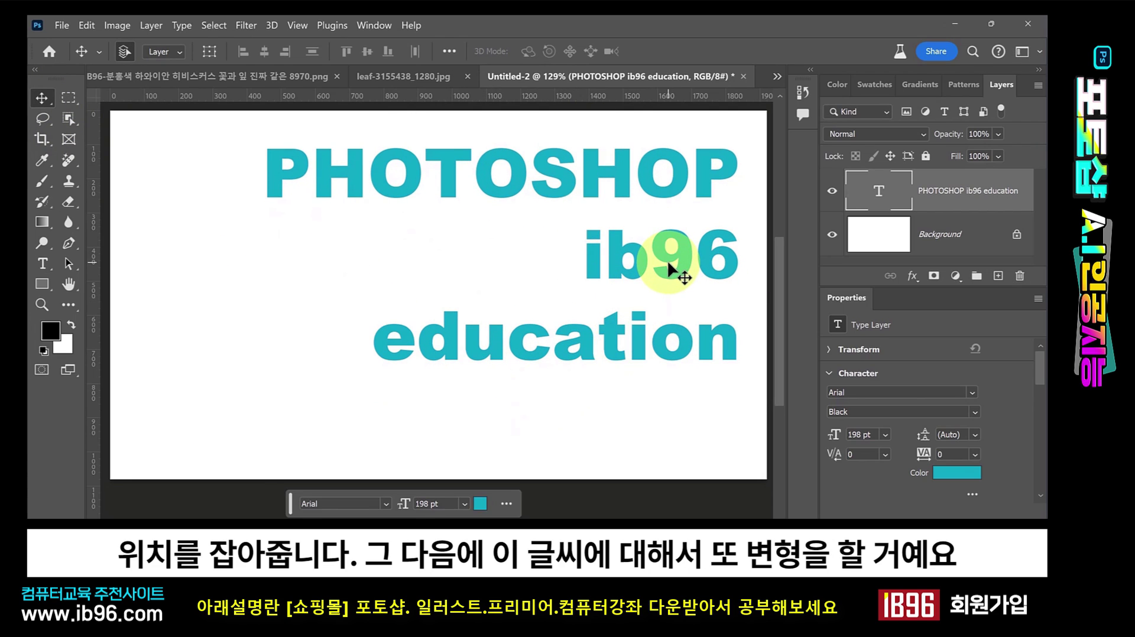
left_click(43, 266)
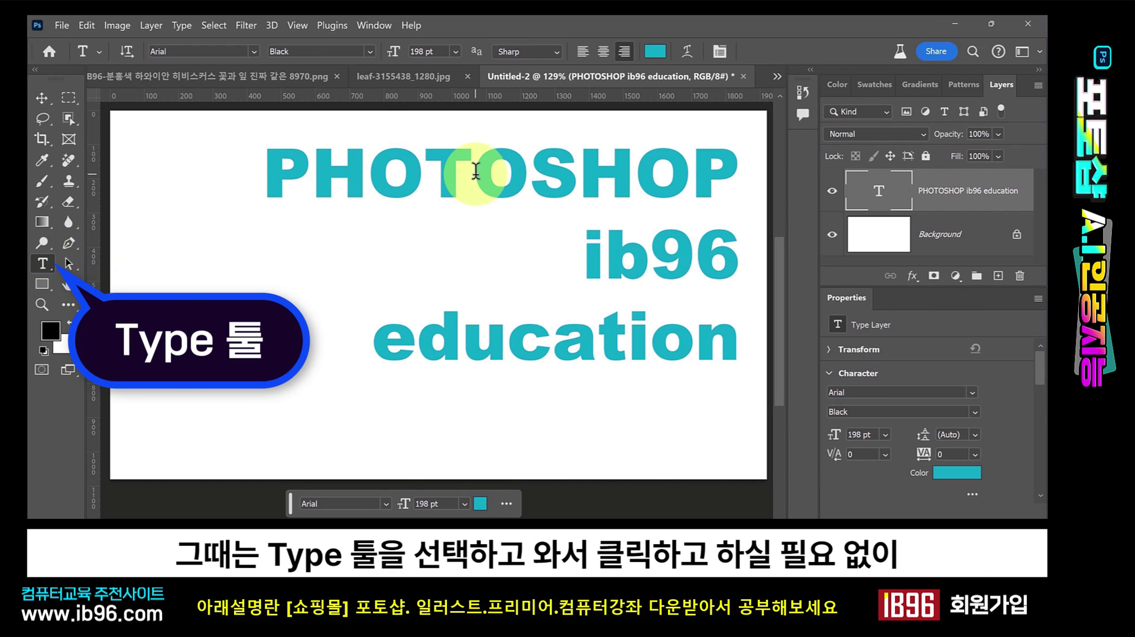
left_click(42, 99)
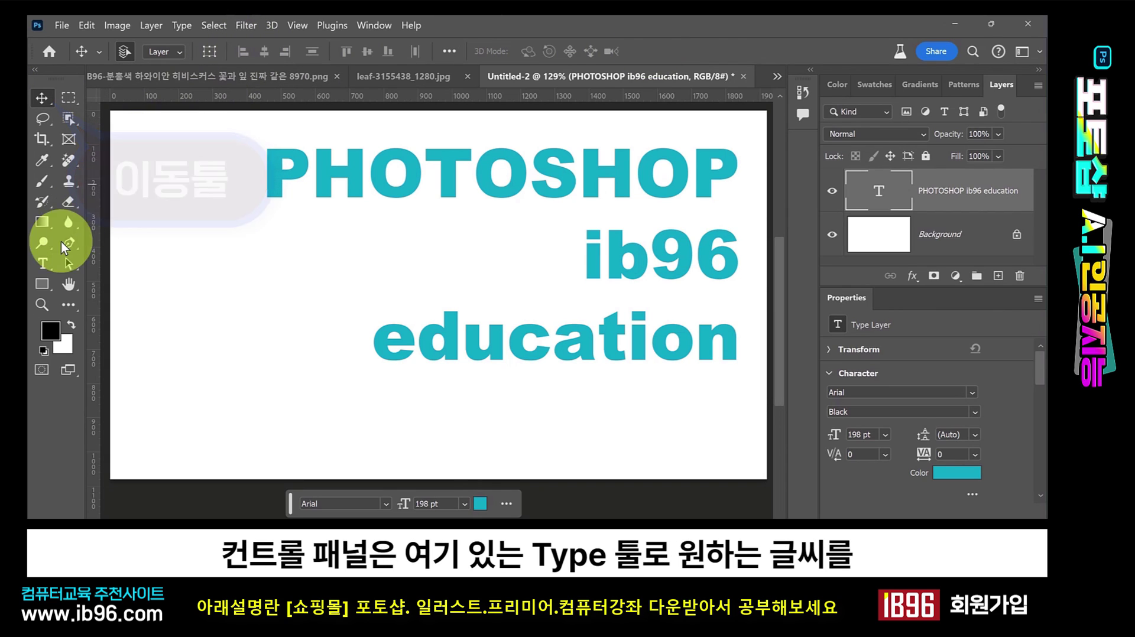
left_click(43, 263)
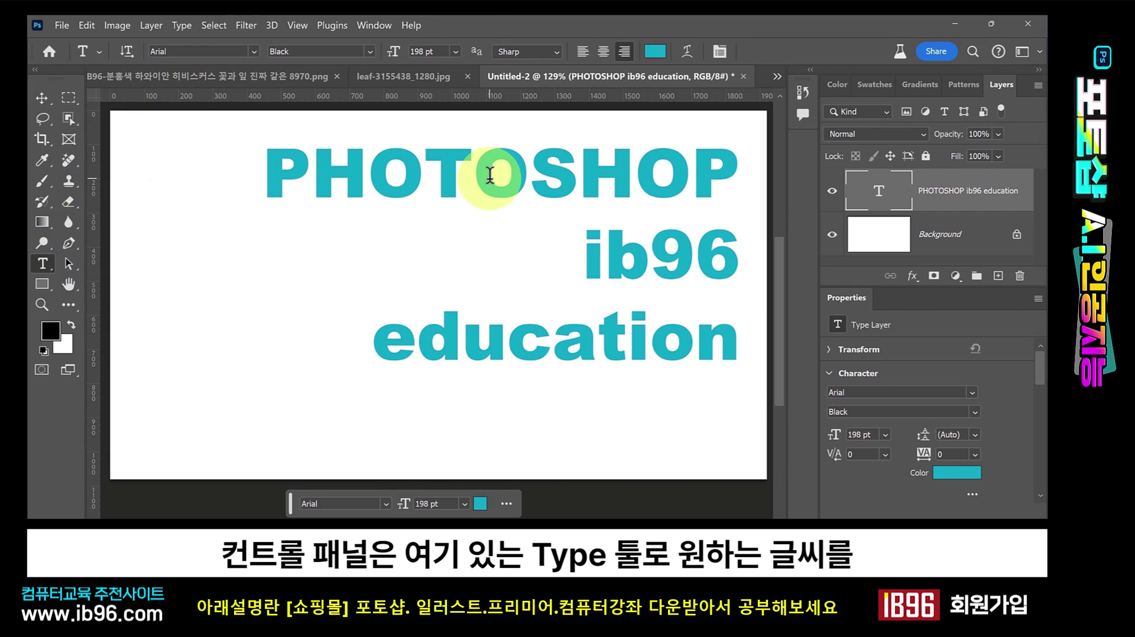
left_click_drag(635, 171, 425, 175)
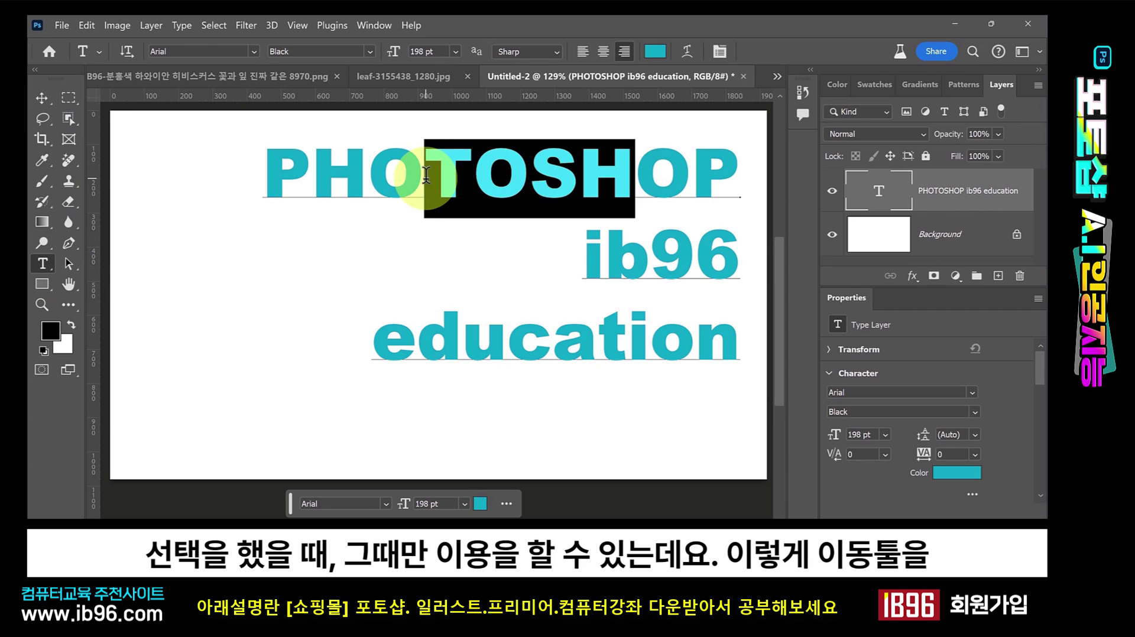
left_click(41, 101)
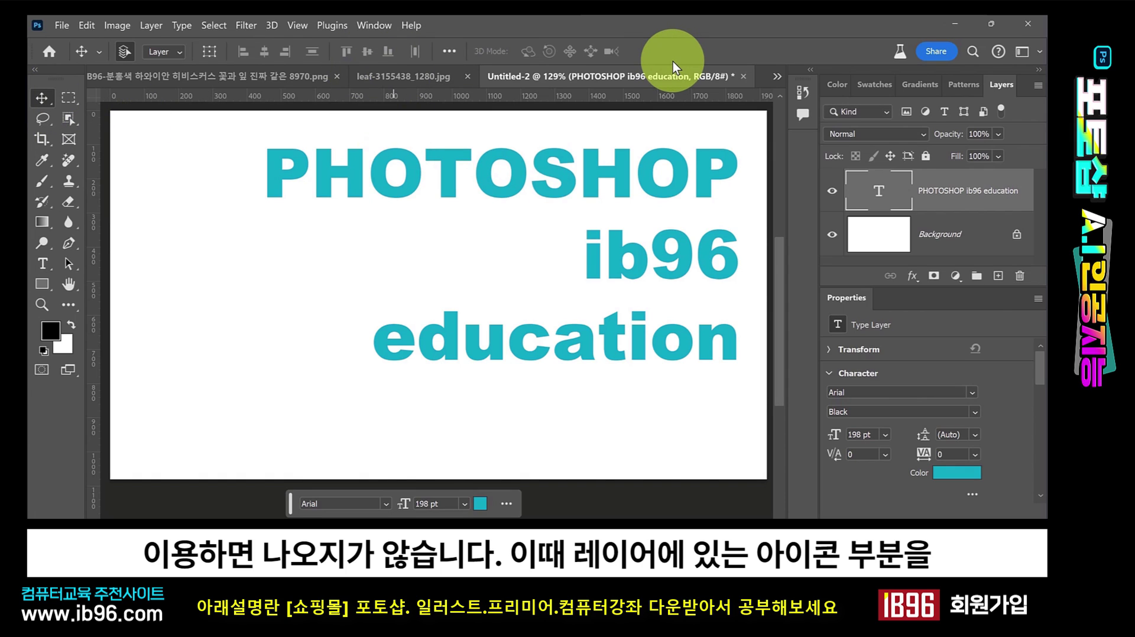
- Center-align all three text lines after trying left alignment, and move the block back to the middle of the canvas
double_click(879, 191)
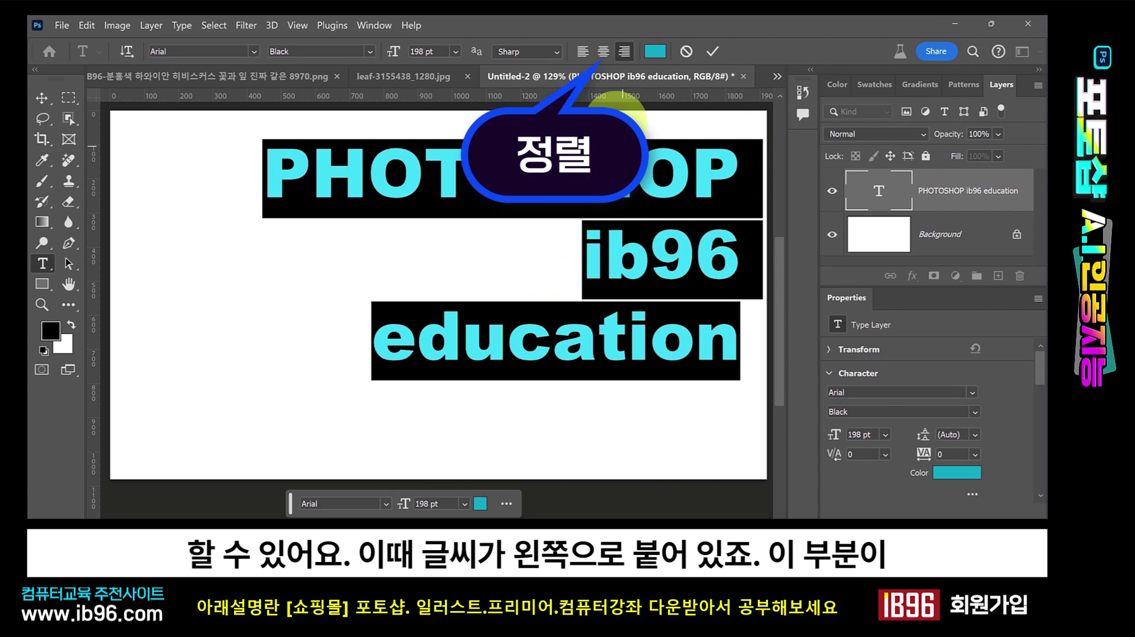
left_click(604, 52)
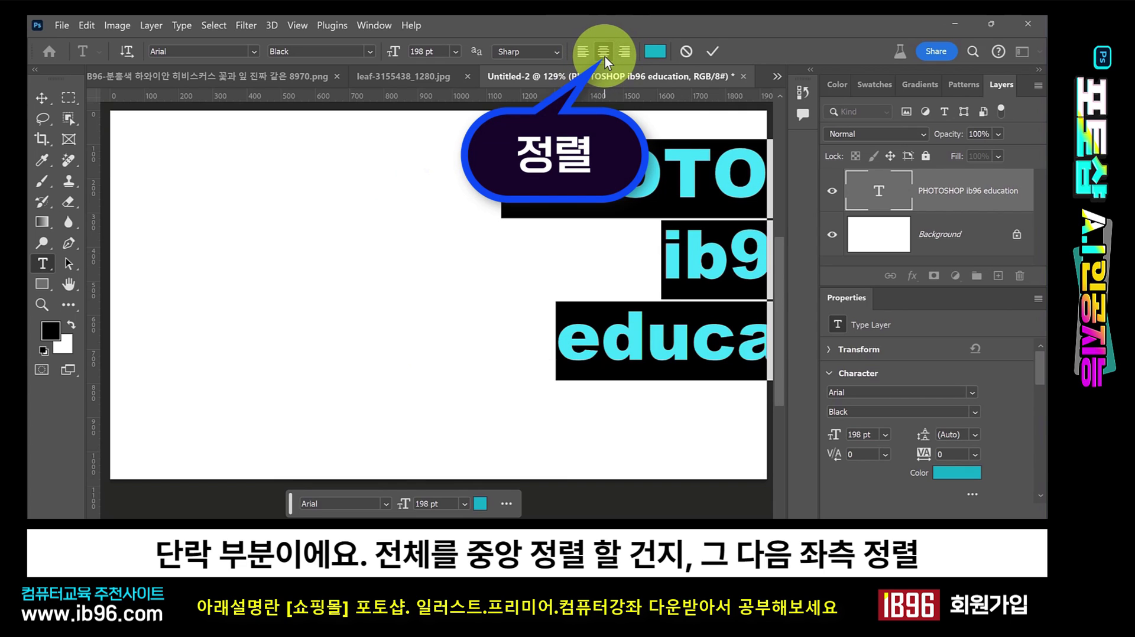
left_click(579, 51)
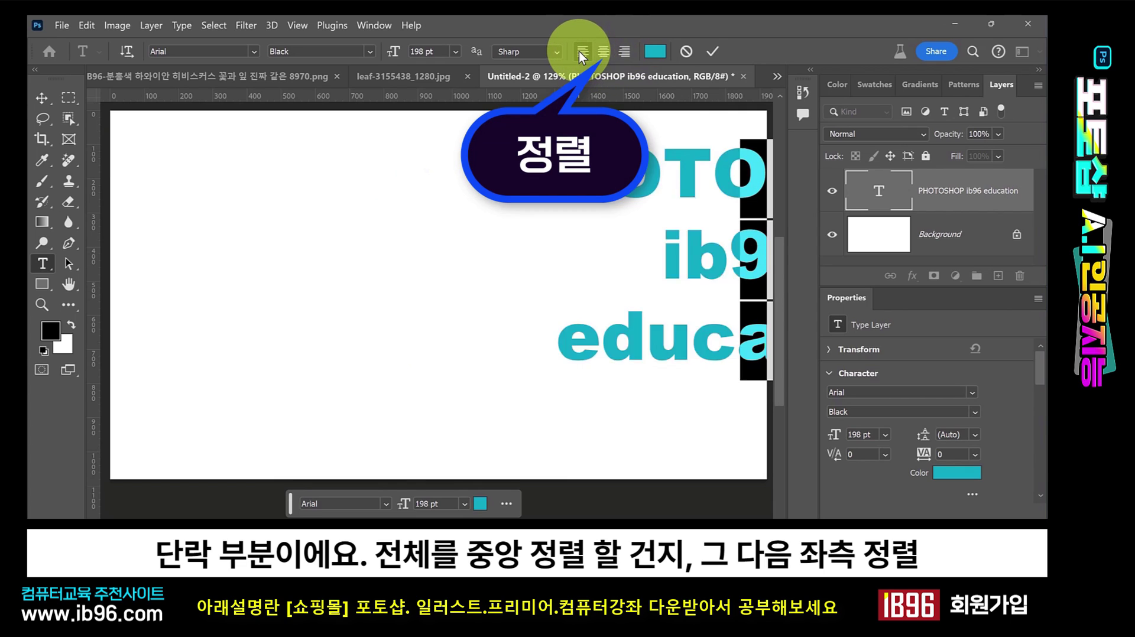
left_click(604, 52)
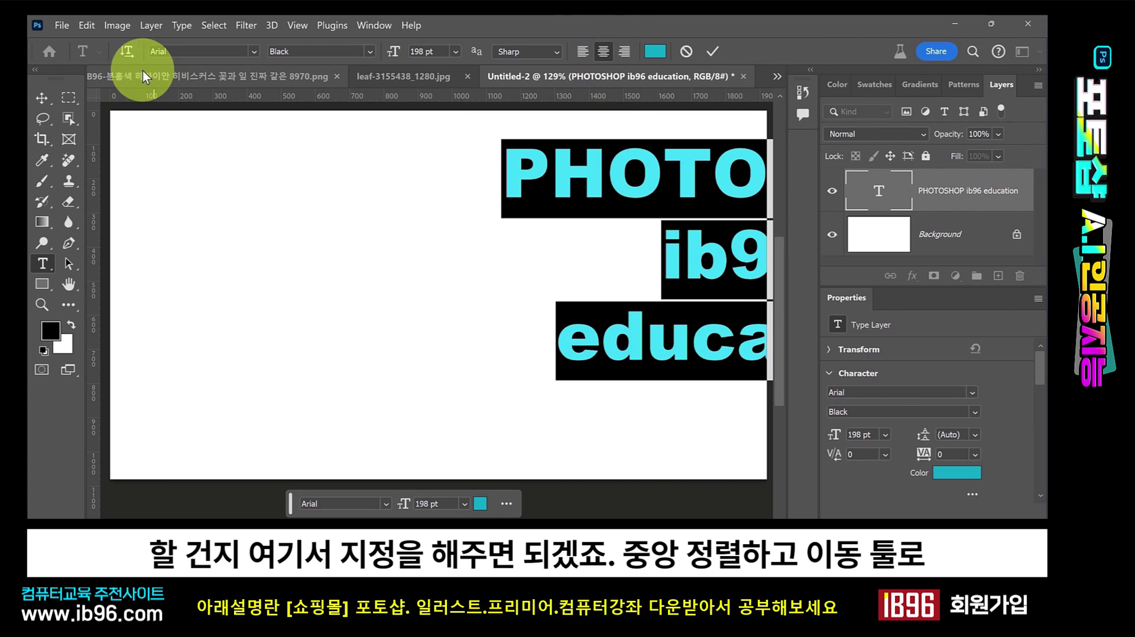
left_click(44, 100)
left_click_drag(674, 186, 402, 204)
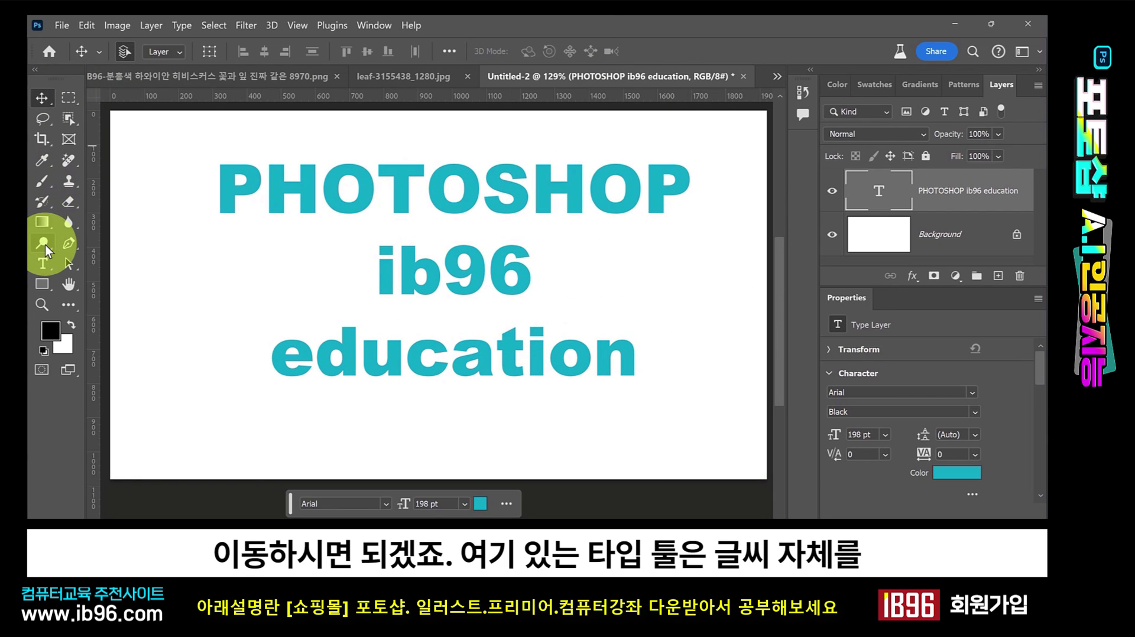
- Shift the three-line text block left with the Move tool and bring it partway back toward the canvas center
left_click(45, 262)
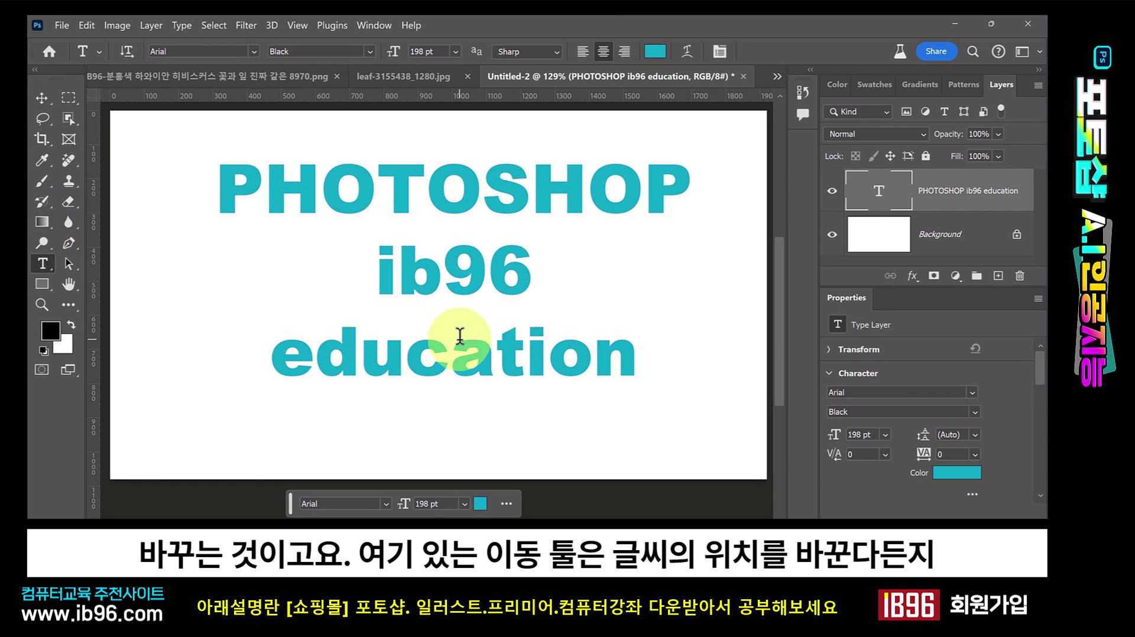
left_click(38, 95)
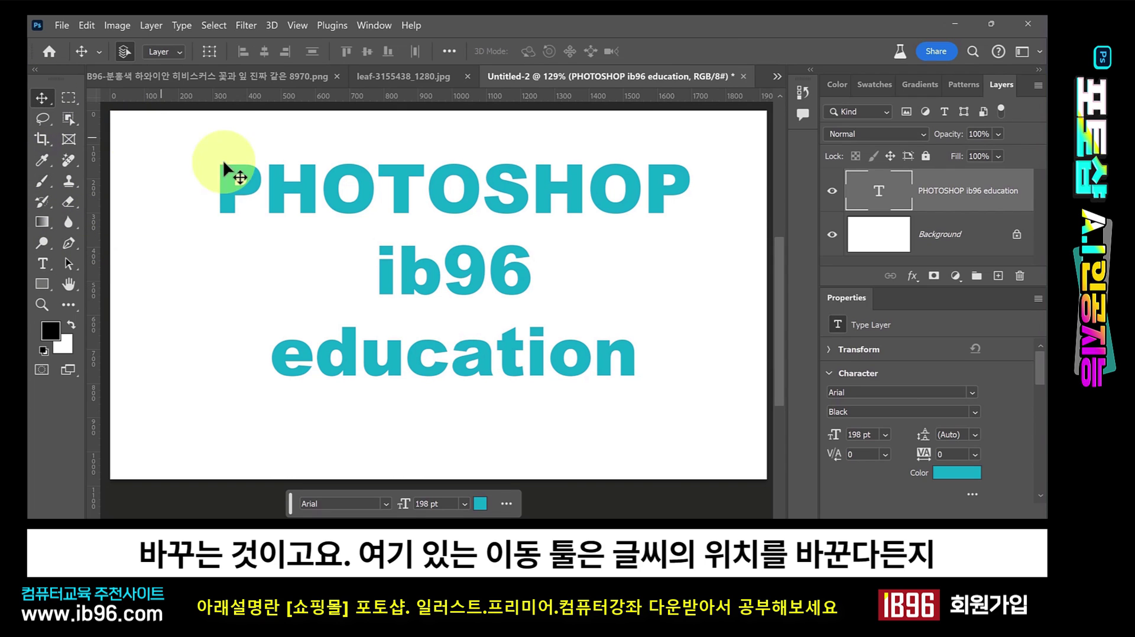
left_click_drag(361, 175, 297, 174)
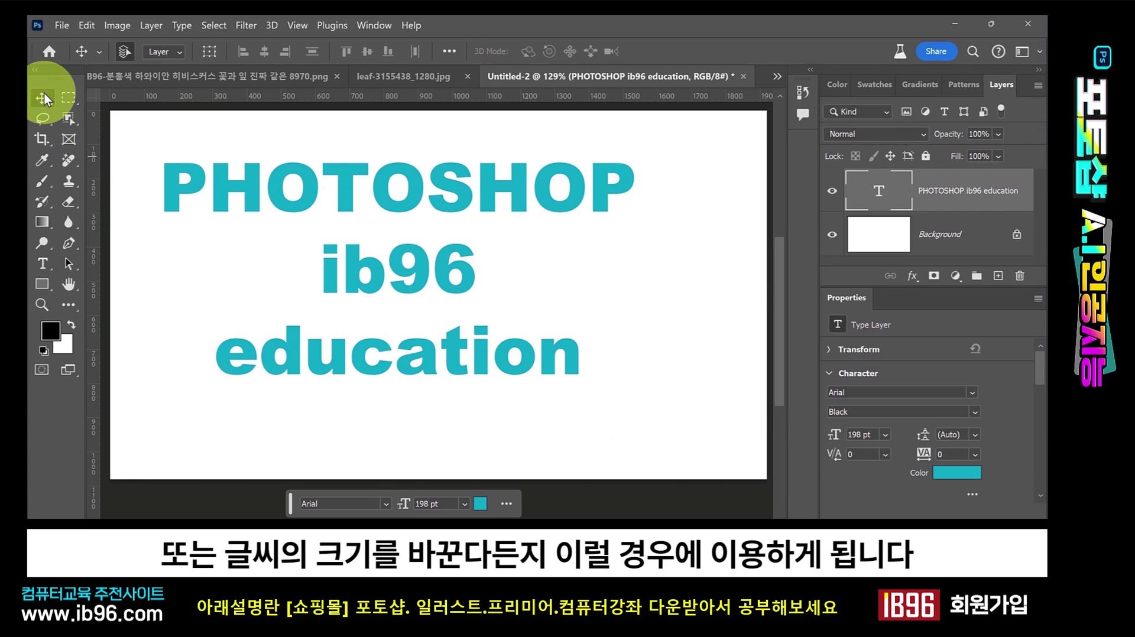
left_click_drag(470, 210, 498, 219)
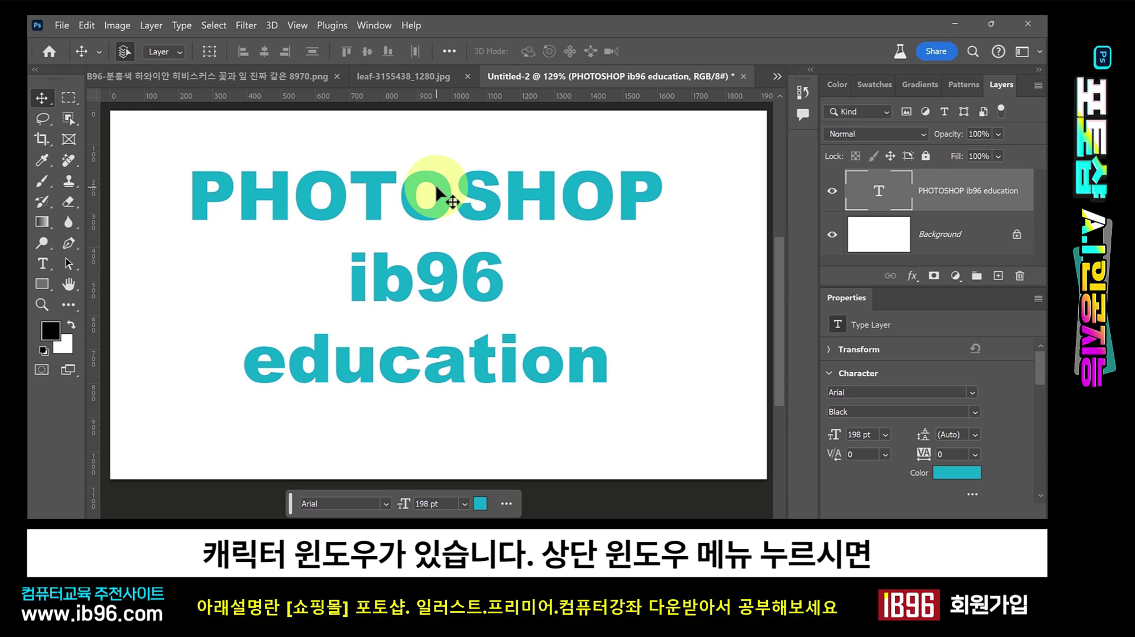
- Show the Character settings and adjust the three-line text's leading, trying 281 pt before settling on 240 pt
left_click(370, 26)
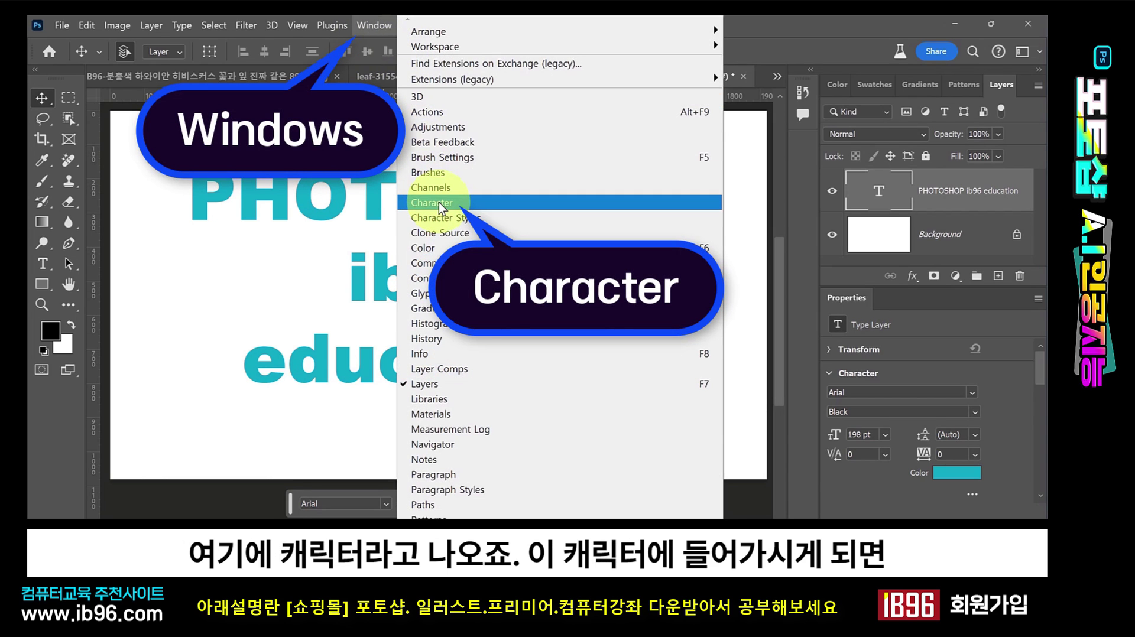
left_click(438, 202)
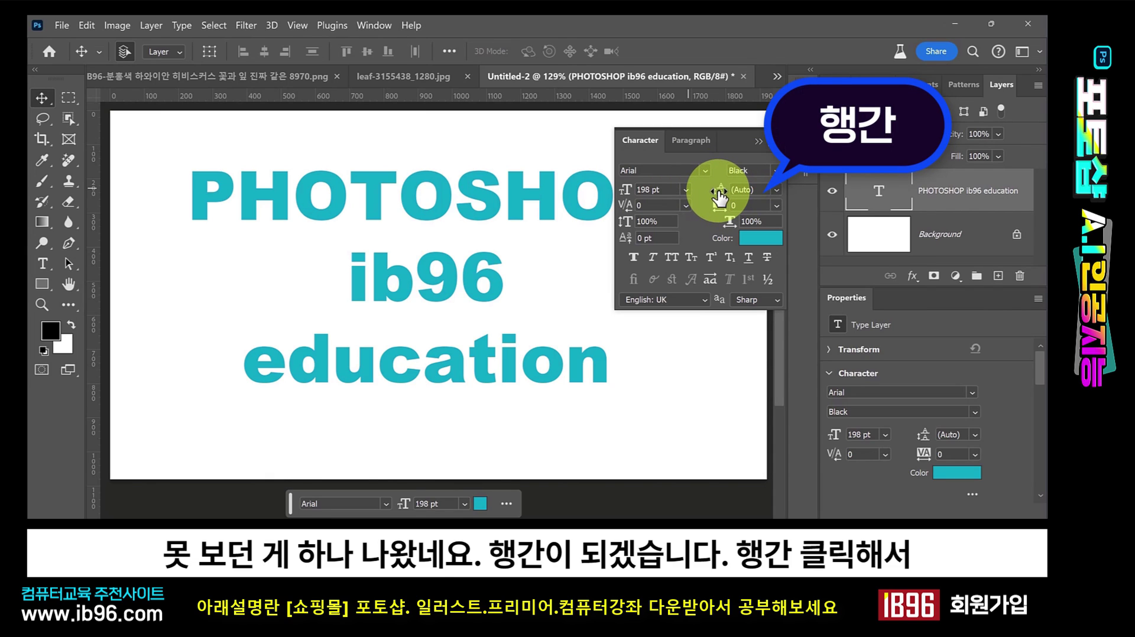
left_click_drag(719, 197, 750, 195)
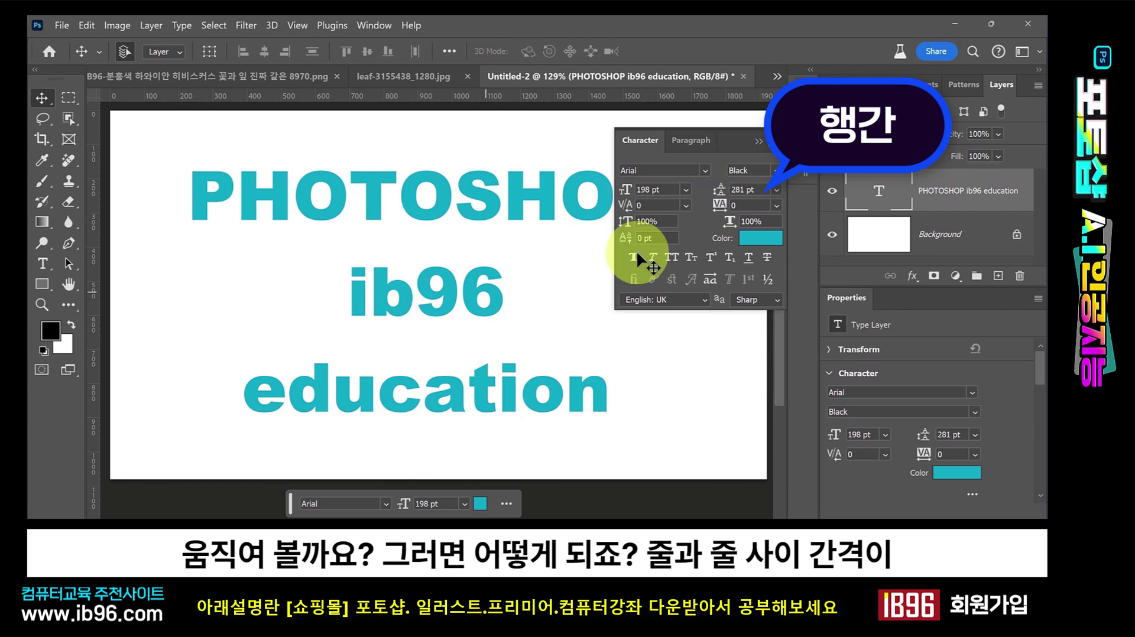
left_click_drag(720, 190, 789, 197)
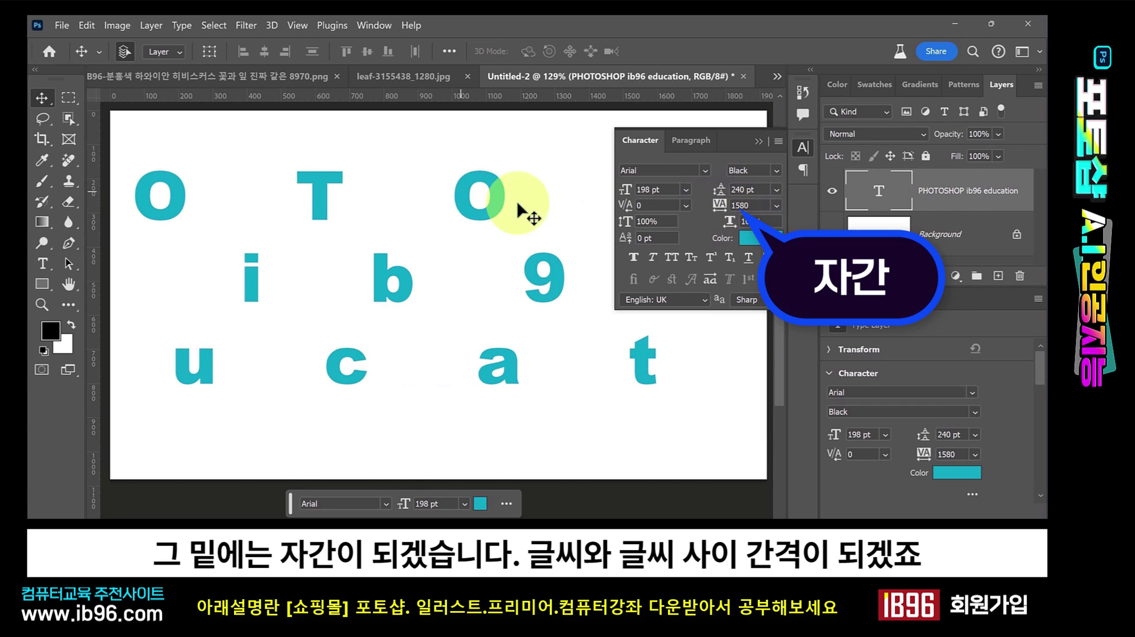
- Try the text's letter tracking at 1580 and -220, and reset it to 0
mouse_move(720, 208)
left_mouse_down()
mouse_move(711, 210)
mouse_move(775, 208)
left_mouse_up()
left_click(776, 205)
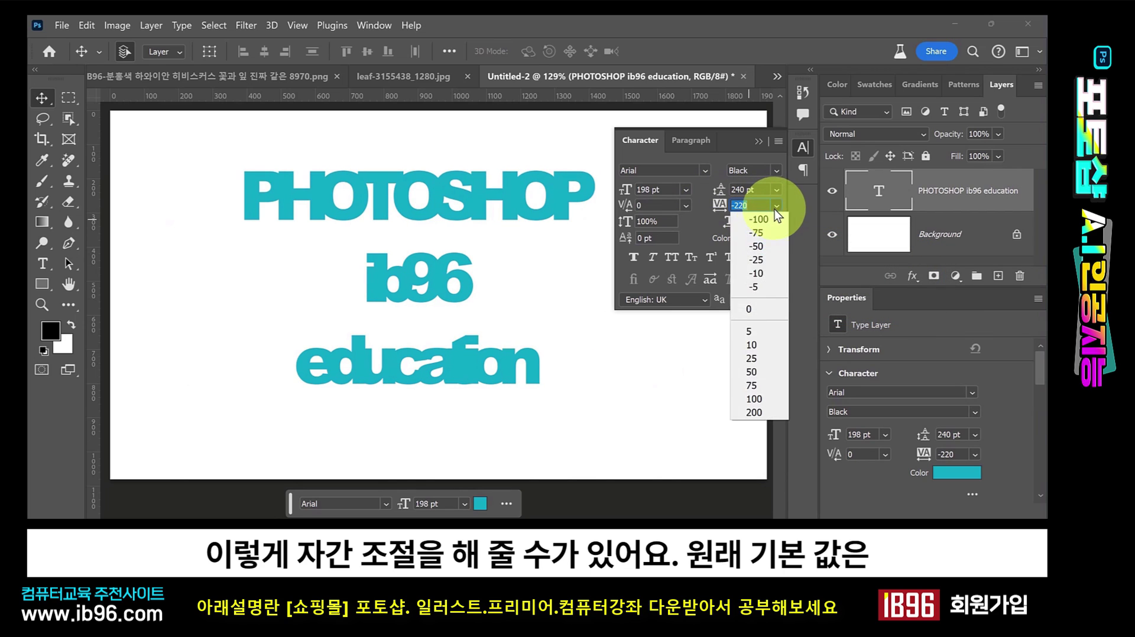
left_click(757, 307)
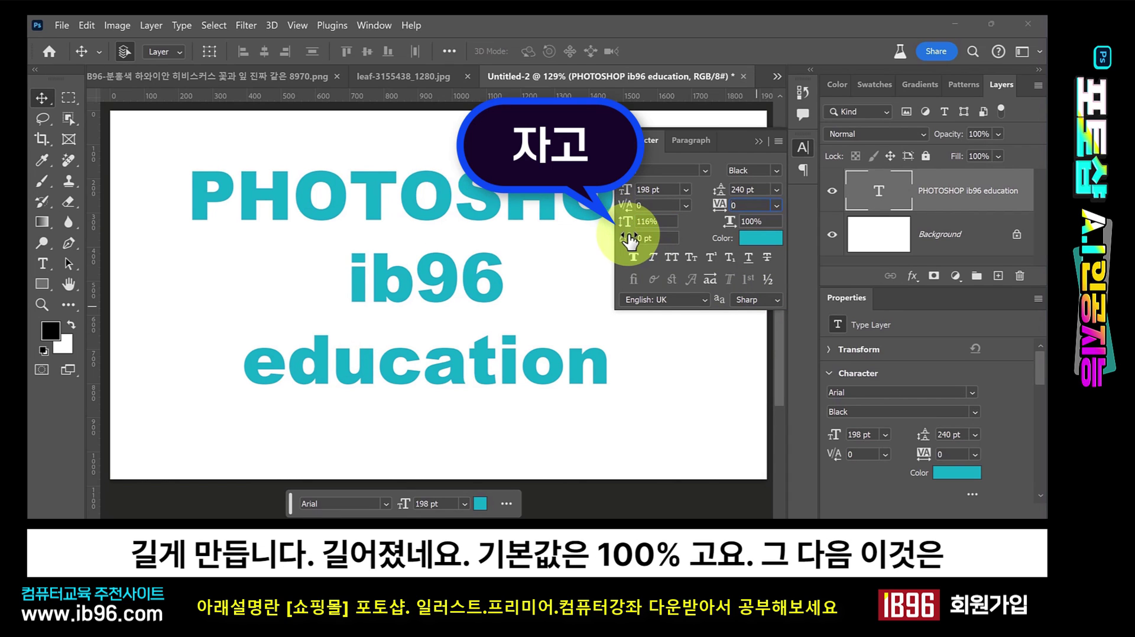
- Reset the text's vertical scale to 100%, try a 158% horizontal scale, and return that to 100%
left_click_drag(626, 230, 641, 229)
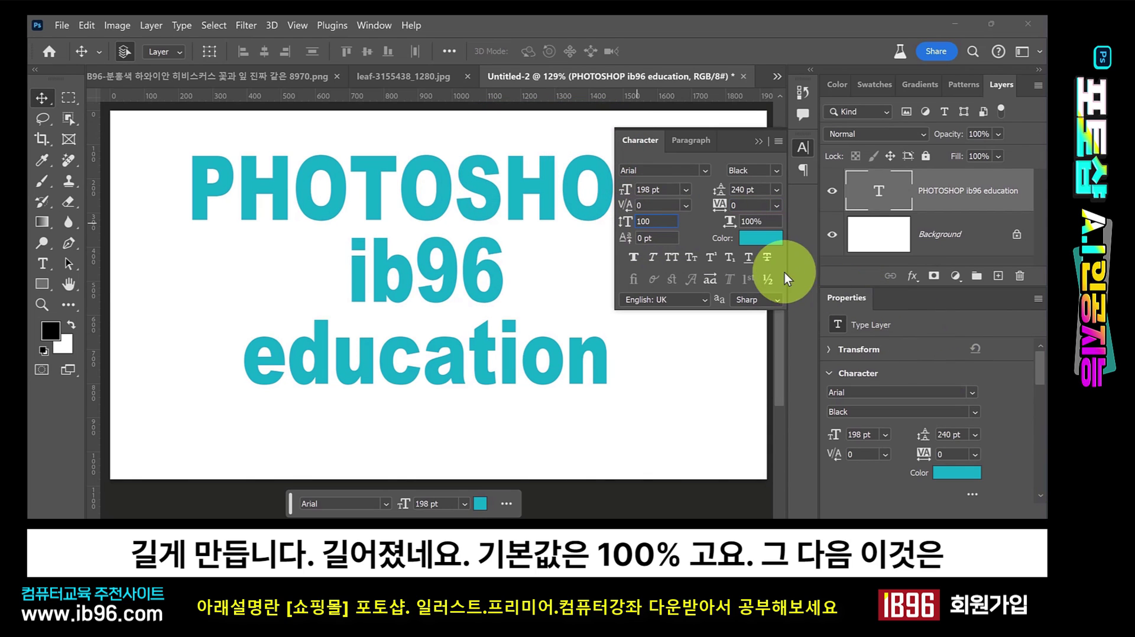
left_click_drag(735, 228, 771, 227)
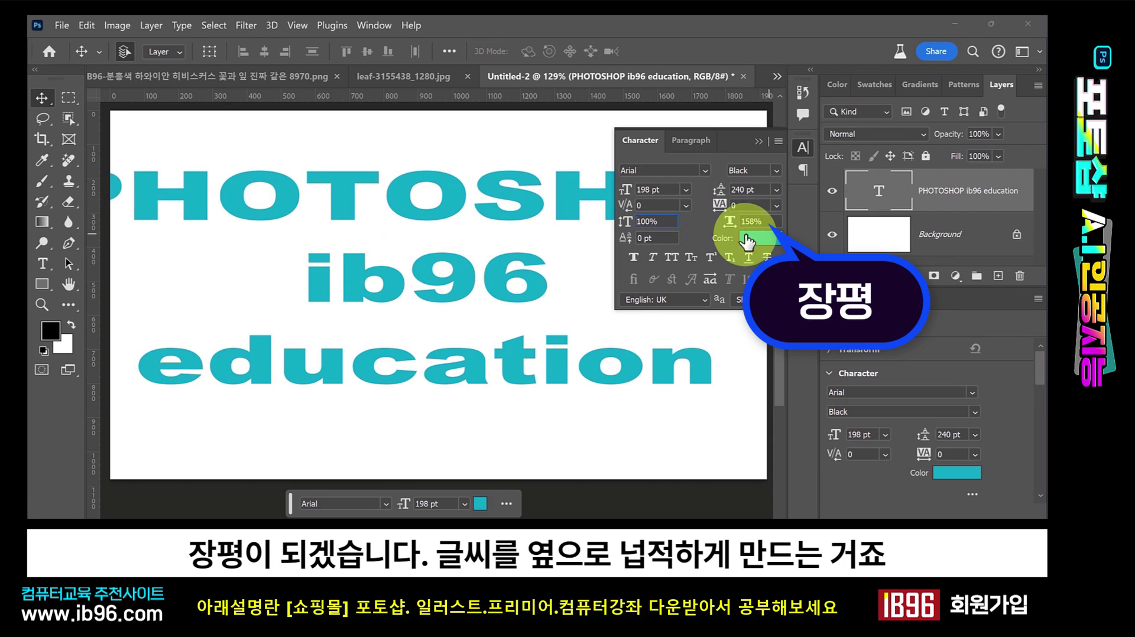
left_click_drag(773, 221, 633, 238)
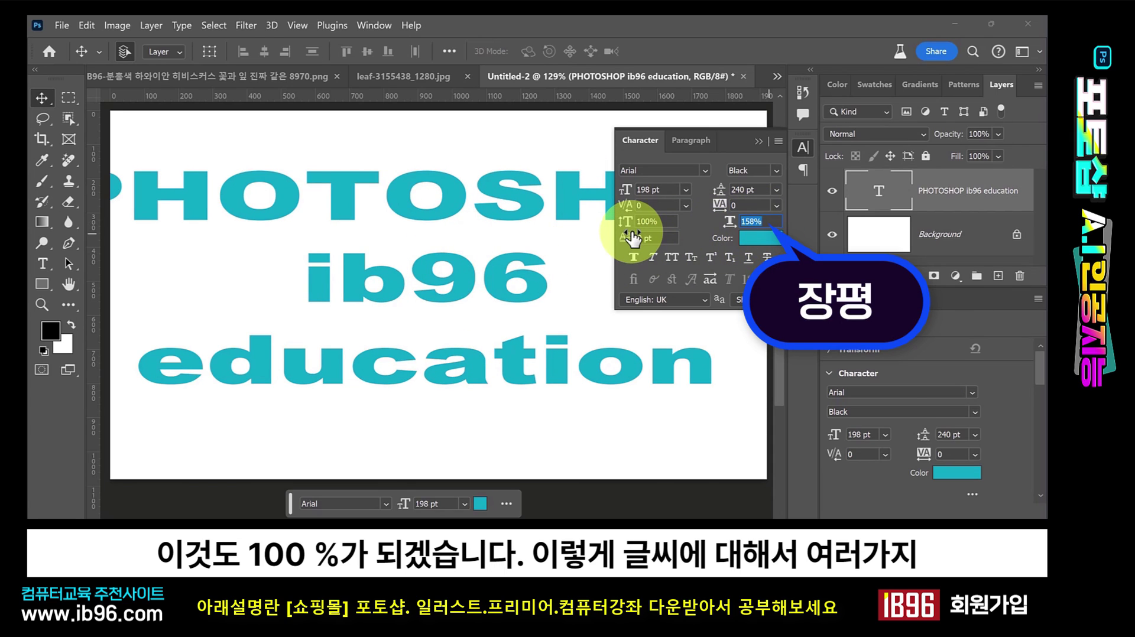
type("100")
key("Return")
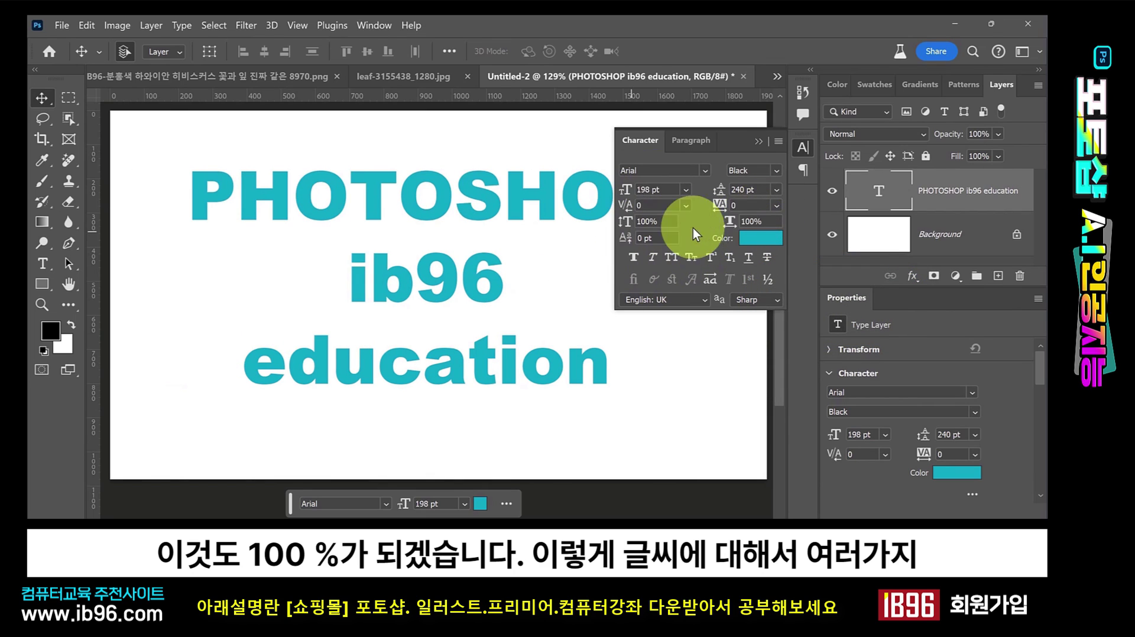
- Try faux bold and faux italic on the three-line text, and turn both styles off again
left_click(635, 257)
left_click(651, 262)
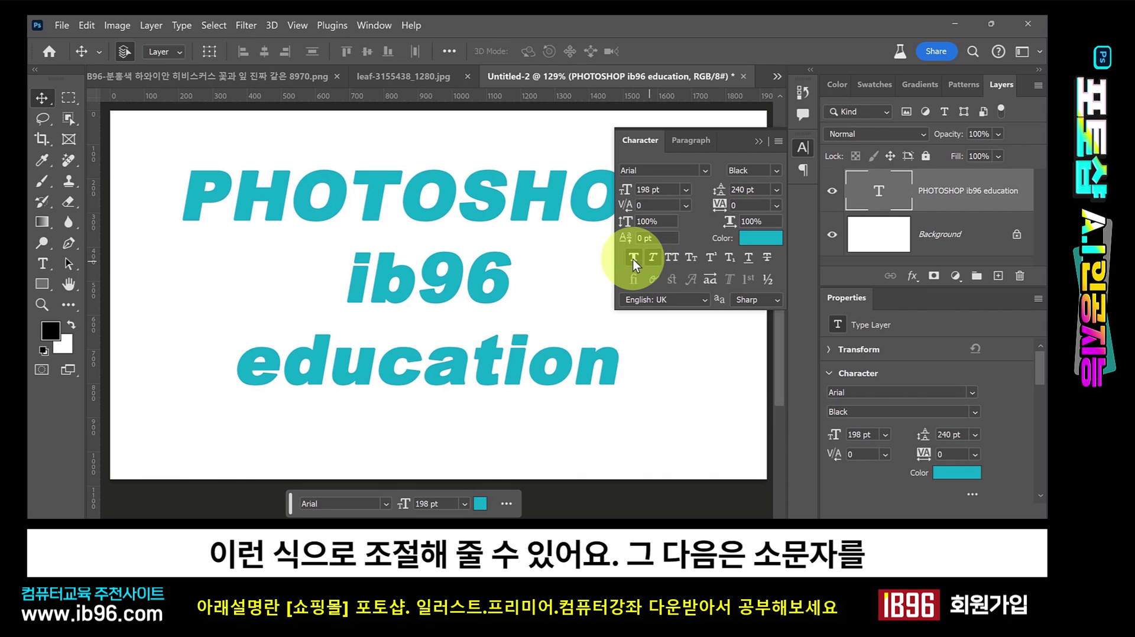
left_click(633, 260)
left_click(650, 260)
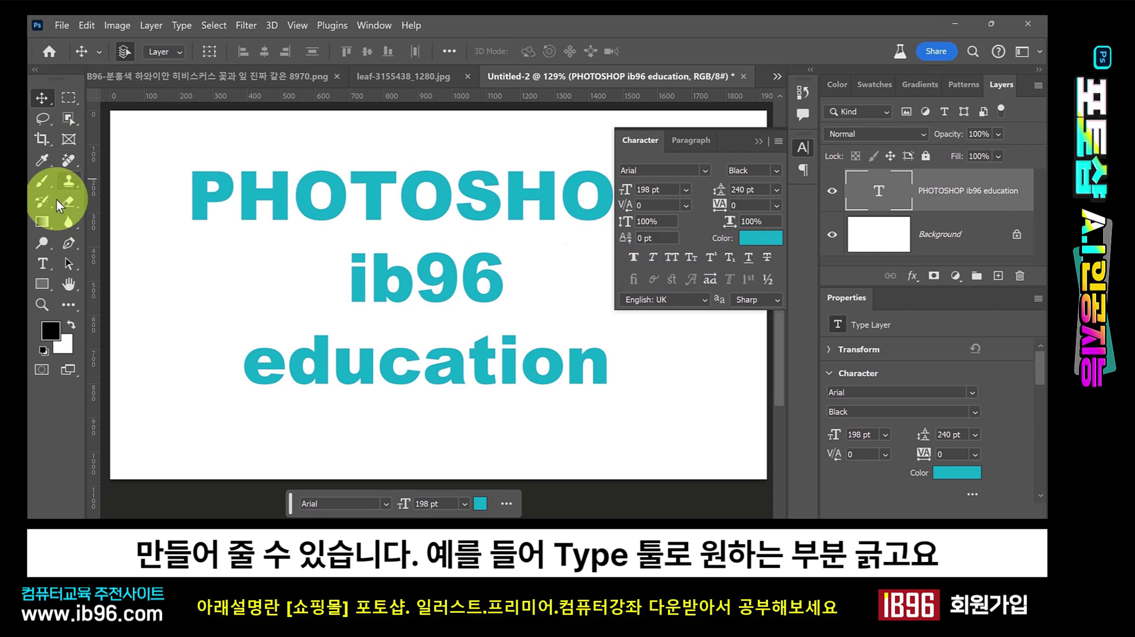
- Try superscript and subscript on the 6 in ib96, and return the digit to normal position
left_click(44, 264)
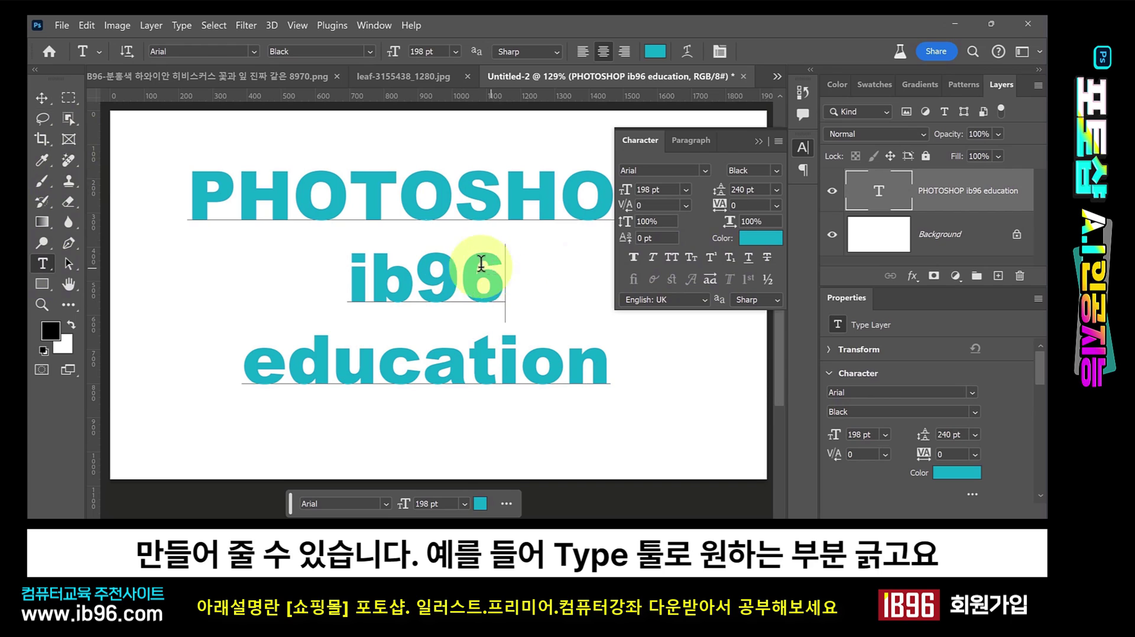
left_click_drag(506, 277, 467, 260)
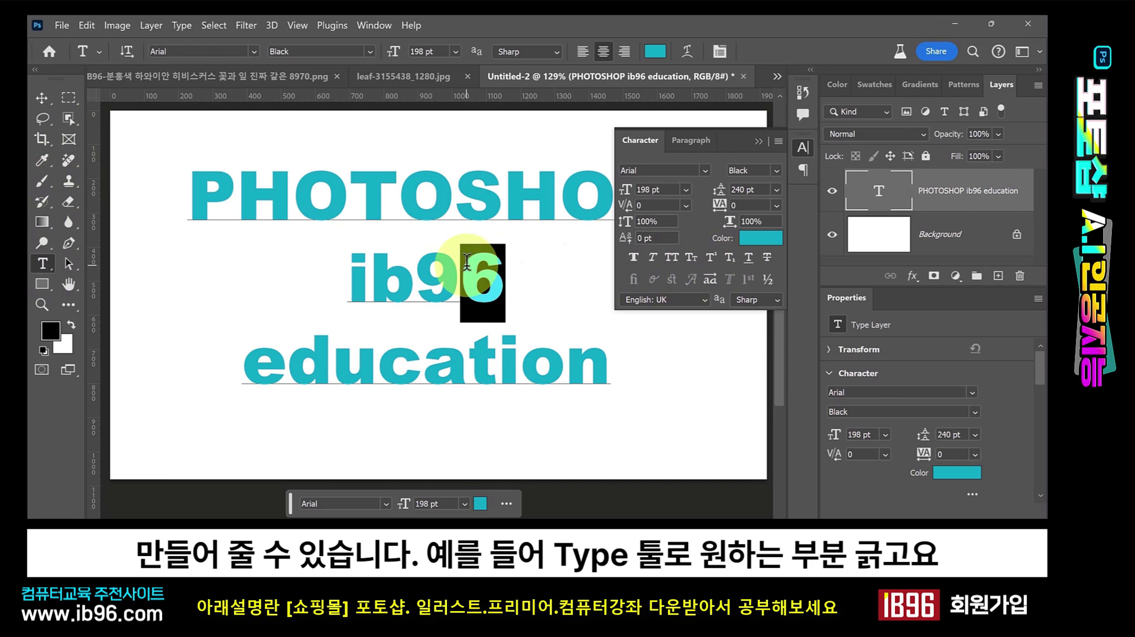
left_click(712, 257)
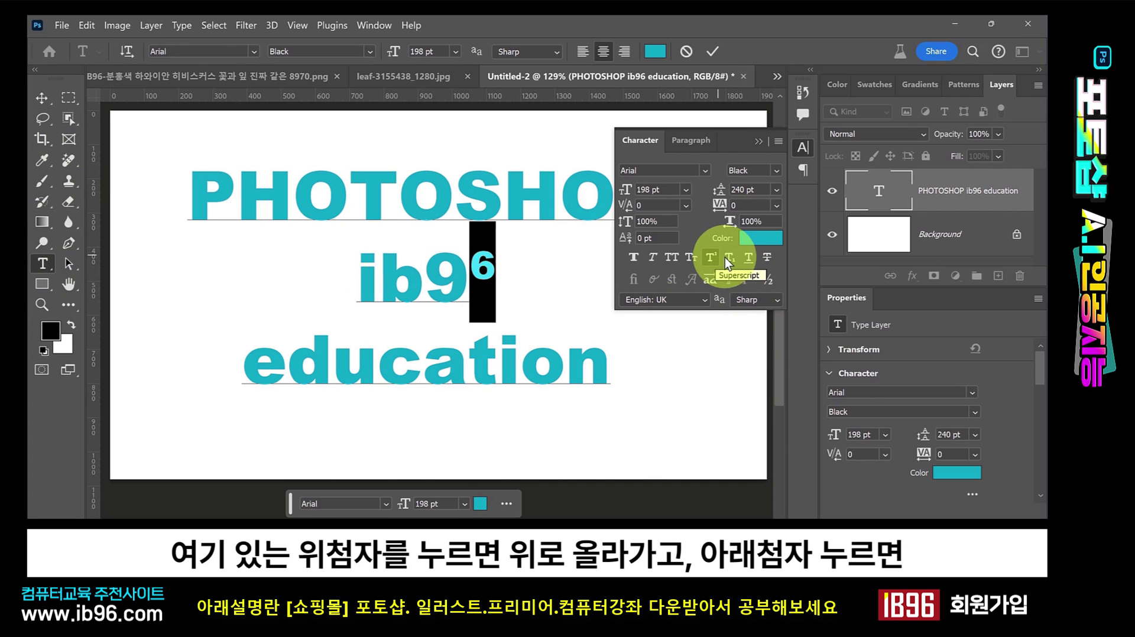
left_click(733, 260)
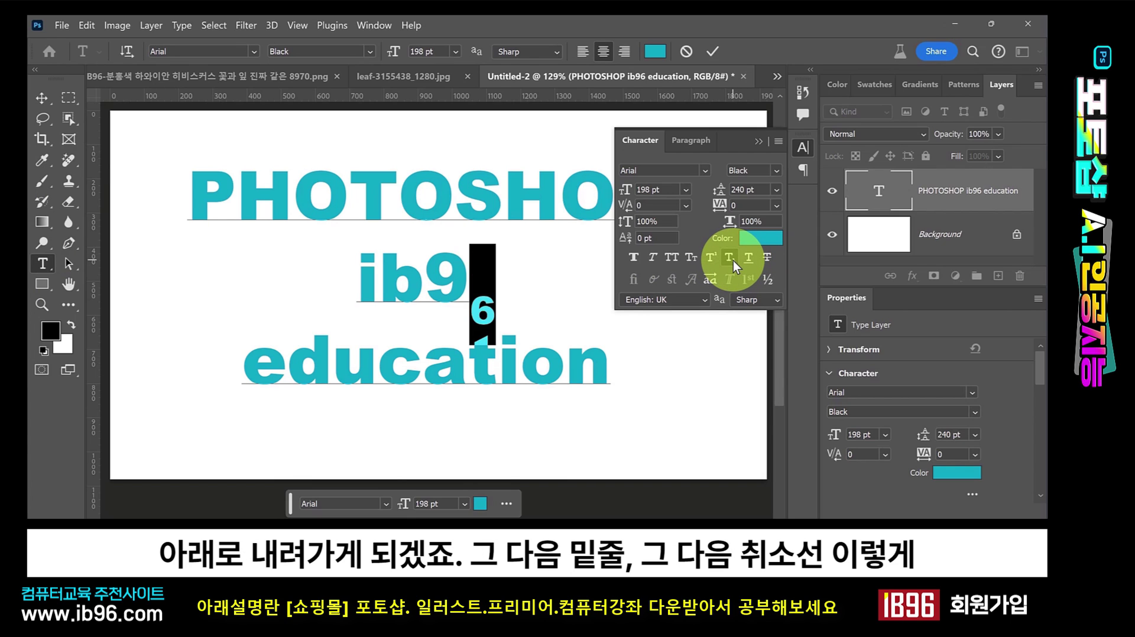
left_click(733, 261)
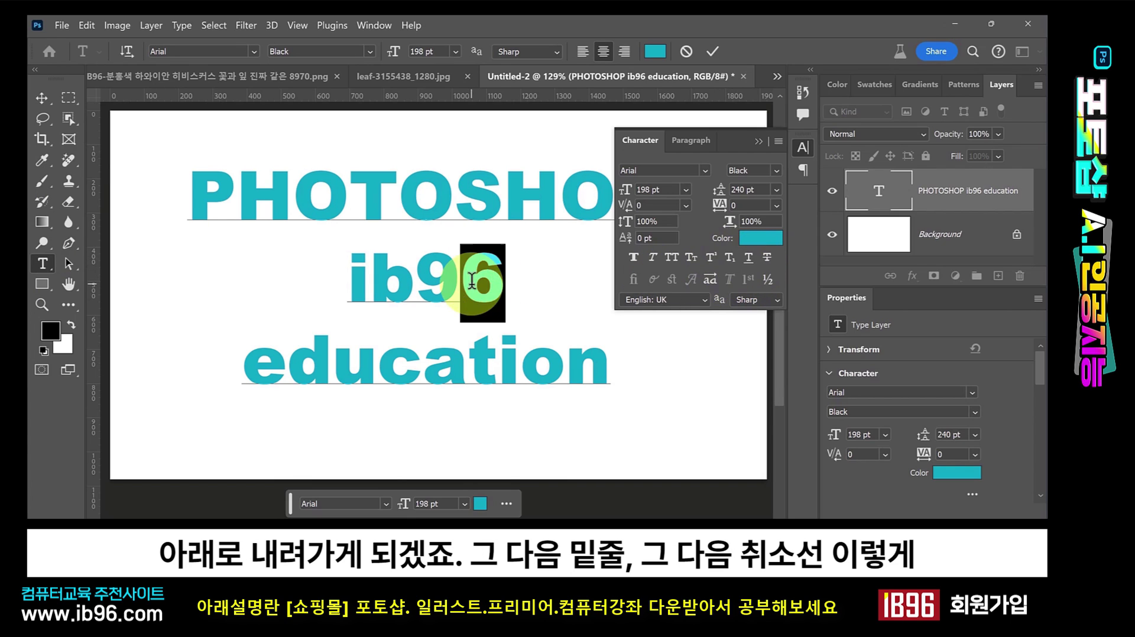
- Try underline and strikethrough on the whole text layer, and remove the line styling
left_click(479, 280)
key("v")
left_click(747, 260)
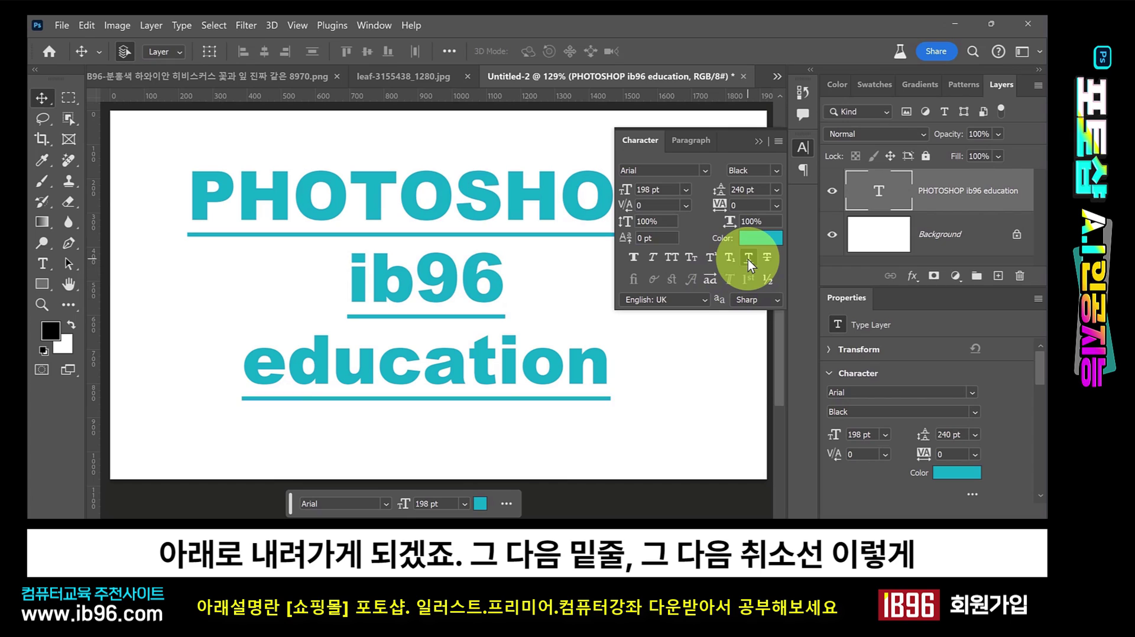
left_click(766, 258)
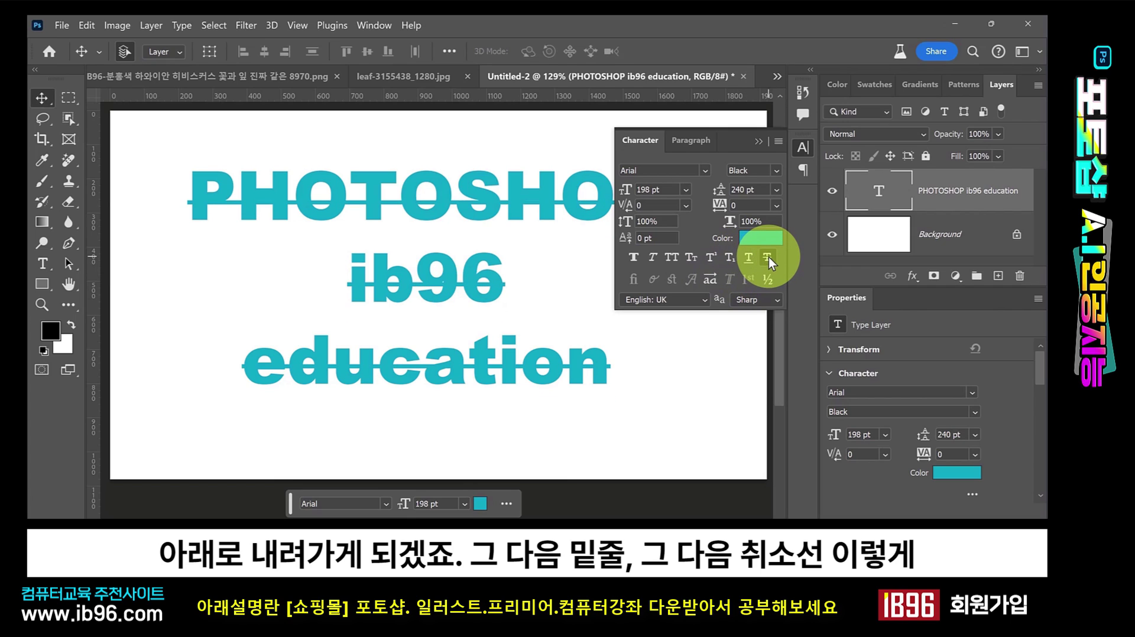
left_click(769, 257)
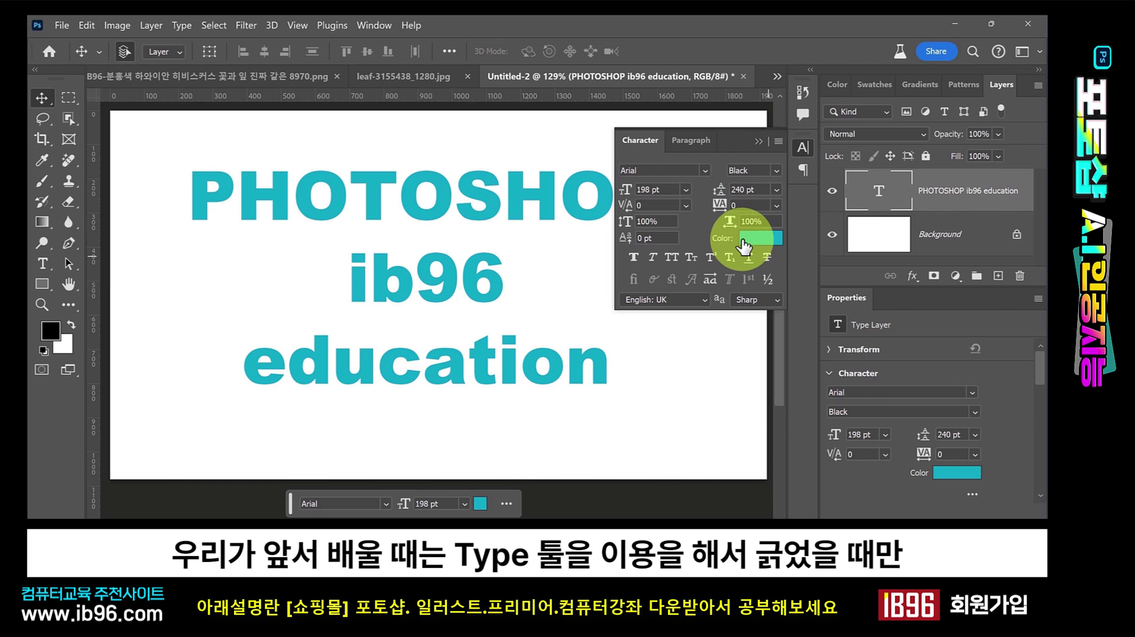
- Practise highlighting parts of PHOTOSHOP and ib96 with the Type tool, and leave text editing with the Move tool
left_click(42, 262)
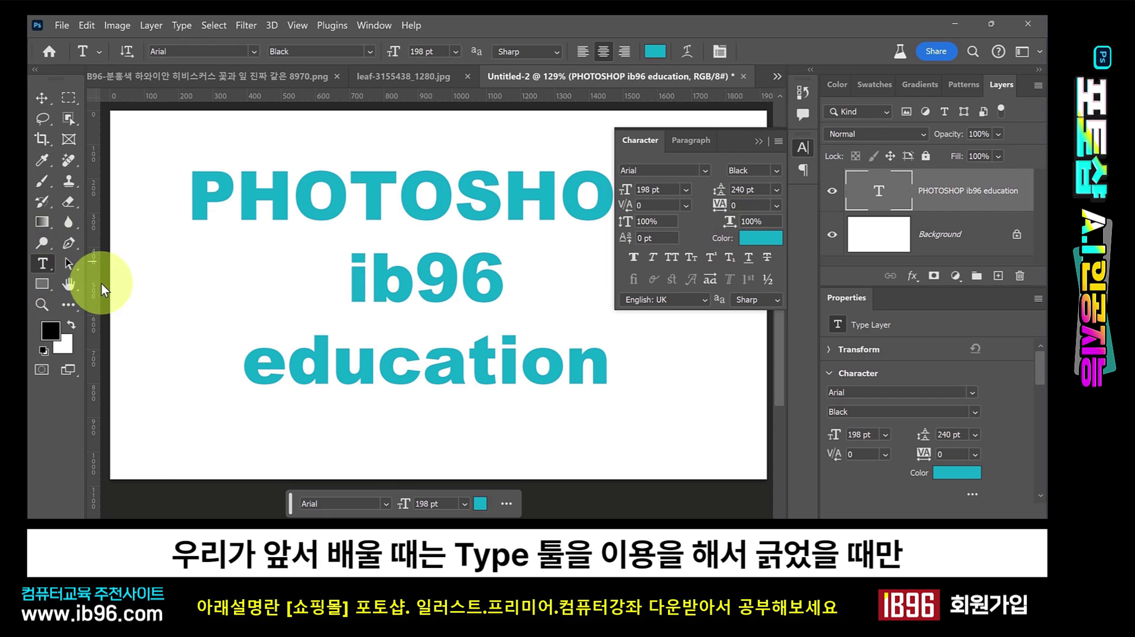
left_click_drag(349, 184, 496, 296)
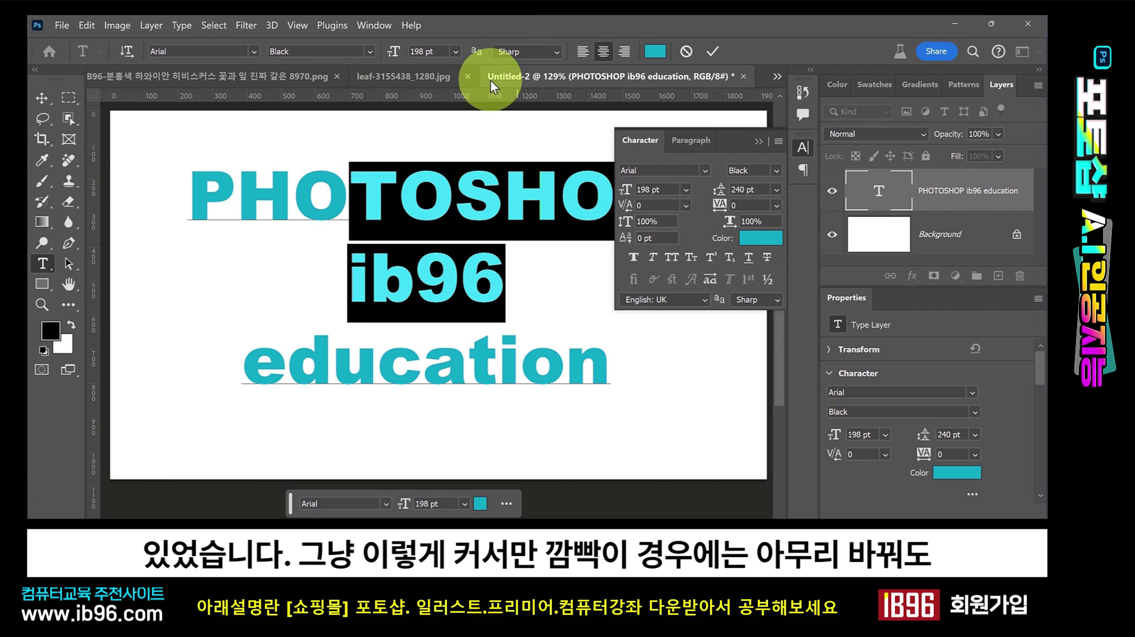
left_click(345, 188)
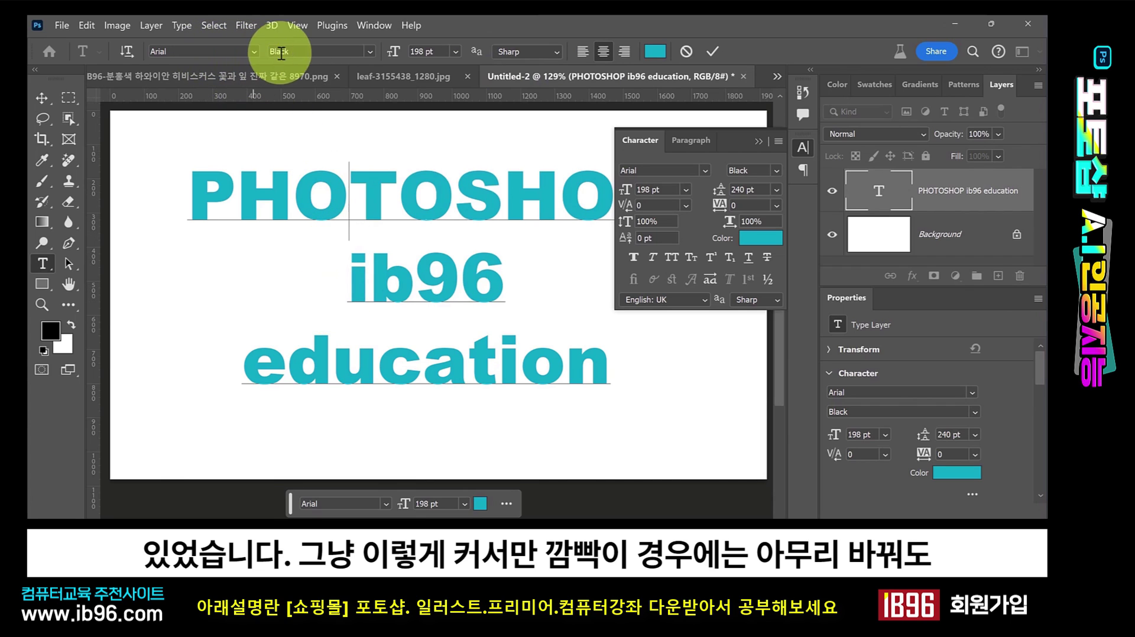
left_click_drag(393, 52, 628, 54)
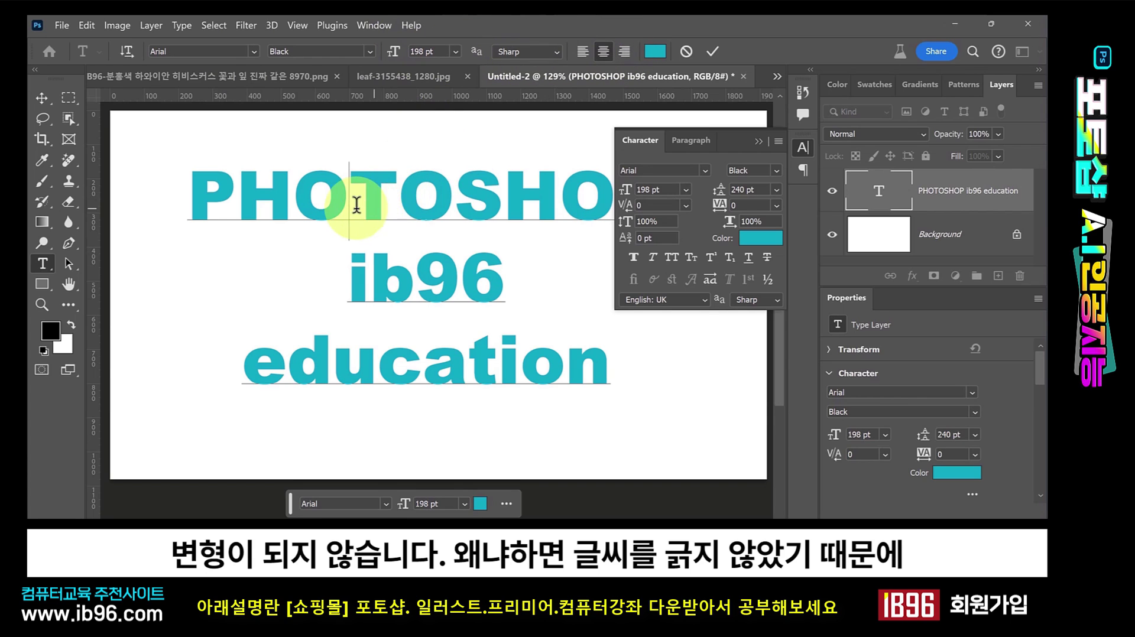
left_click_drag(349, 187, 503, 240)
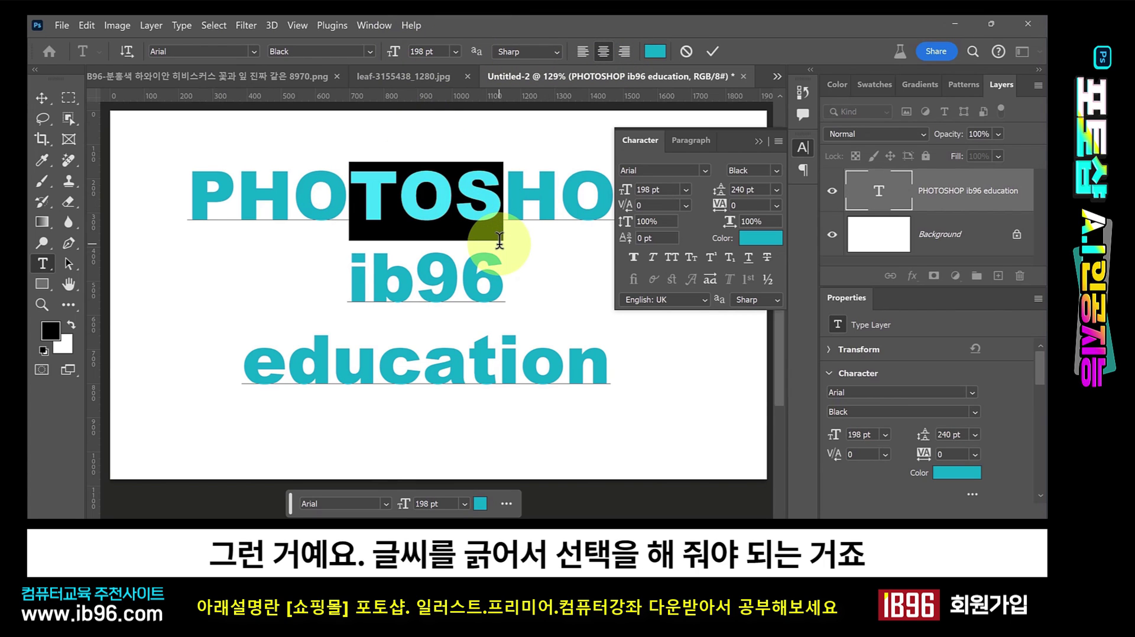
left_click(503, 202)
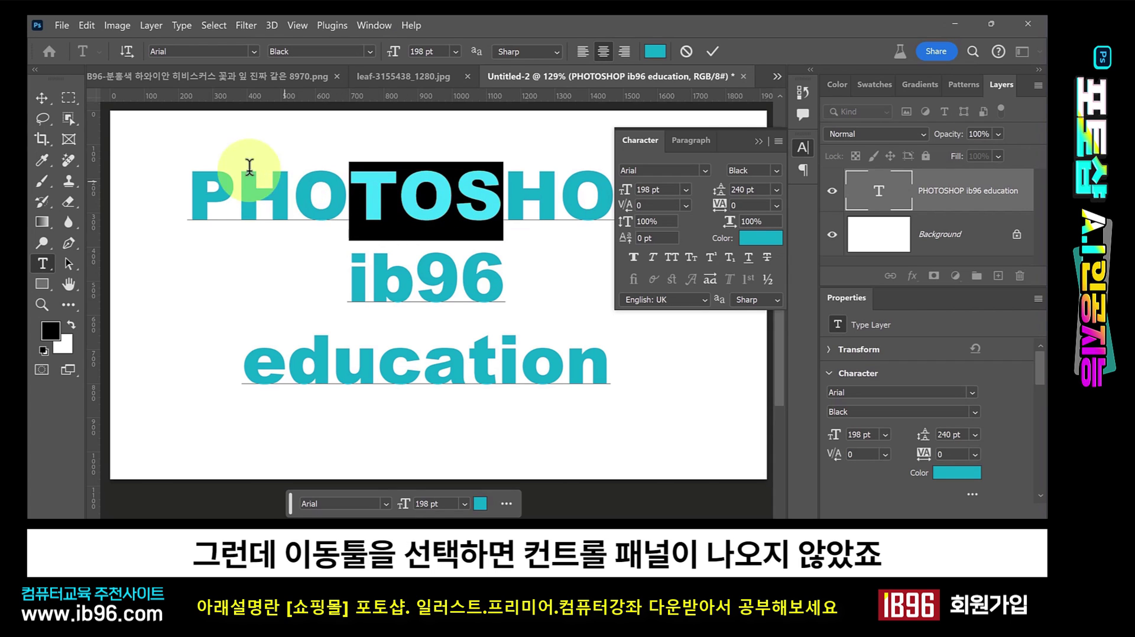
left_click(41, 98)
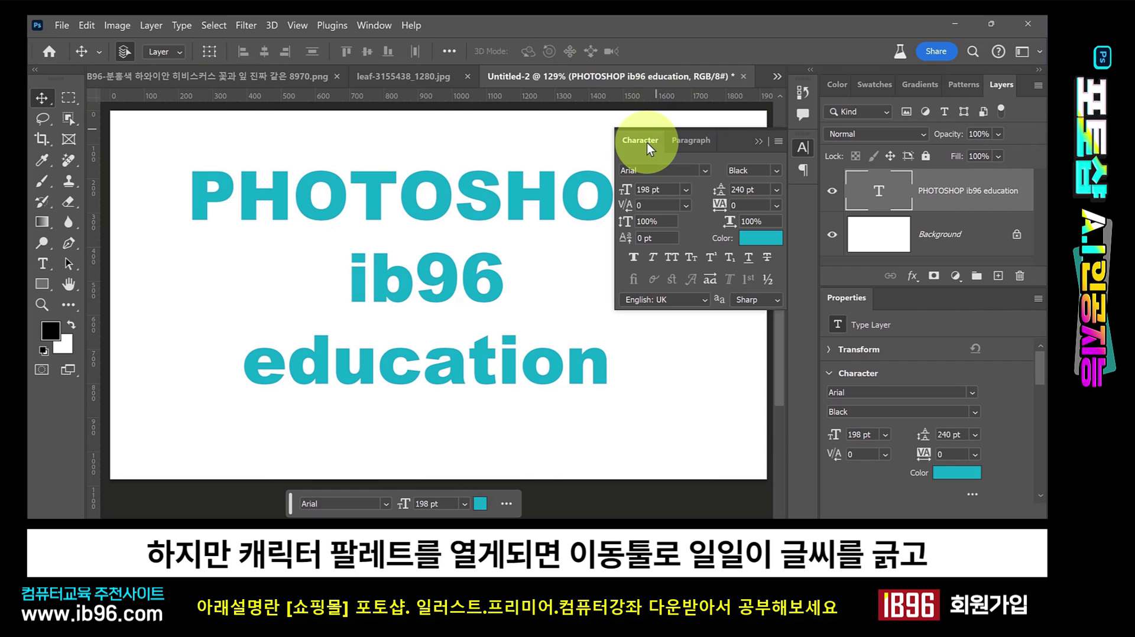
left_click(43, 264)
left_click_drag(350, 188, 464, 188)
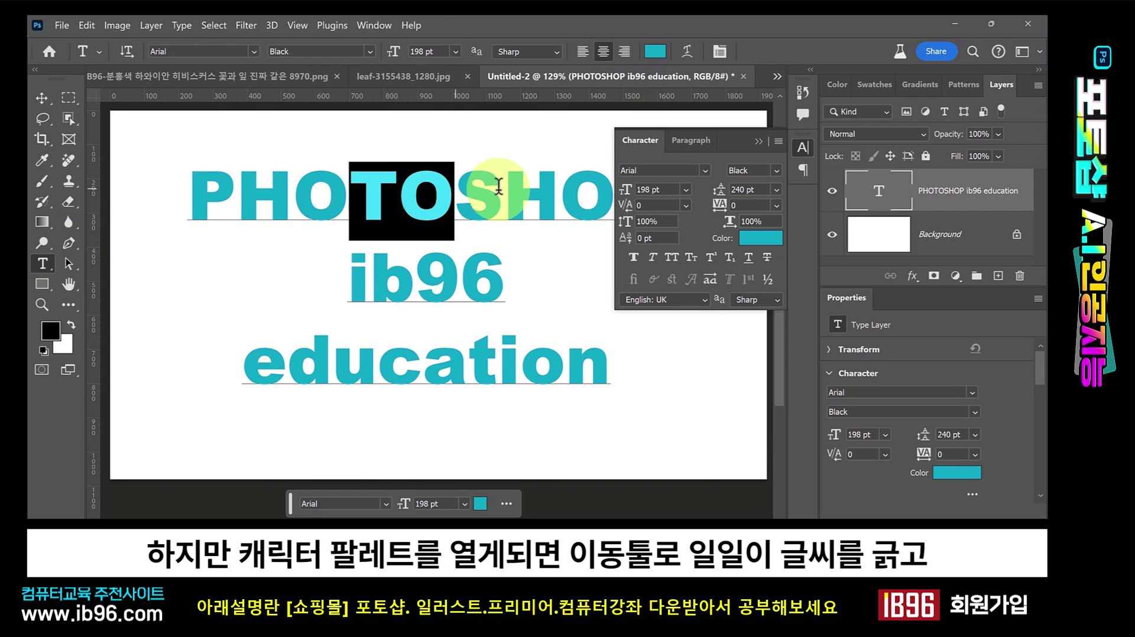
left_click(559, 195)
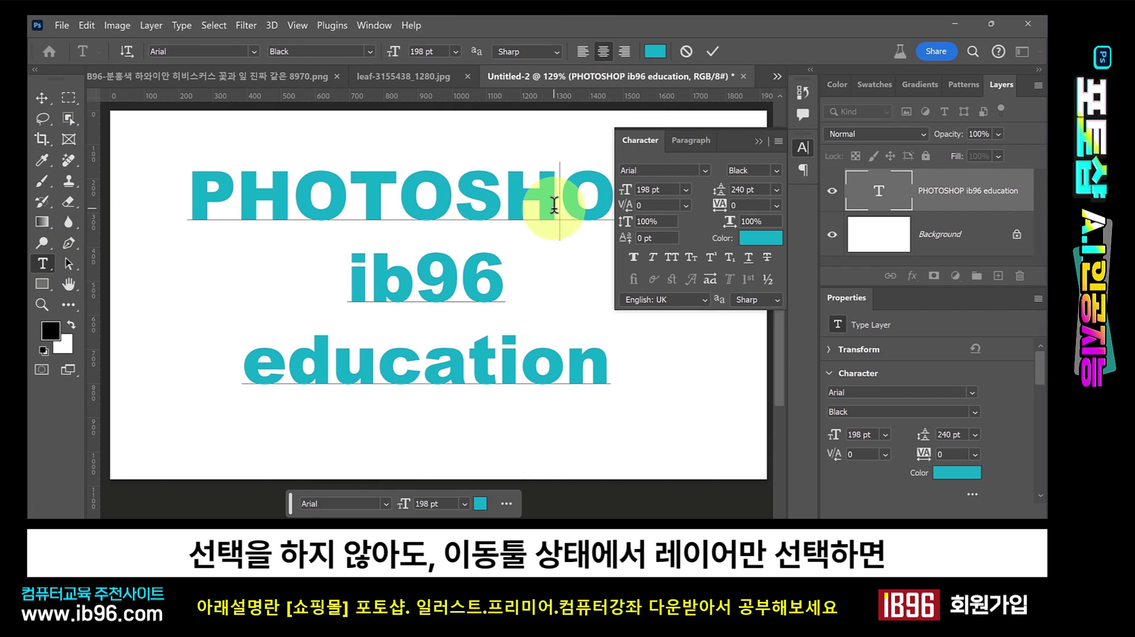
left_click(37, 93)
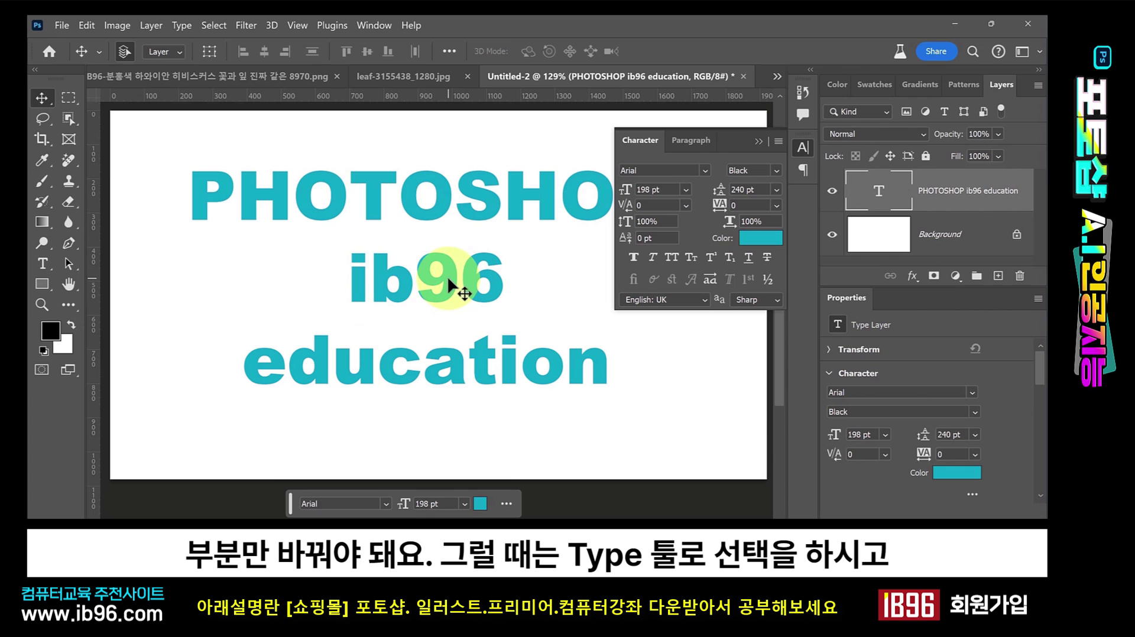
- Set only the word PHOTOSHOP to 117 pt, and try right alignment before keeping the text centered
left_click(42, 264)
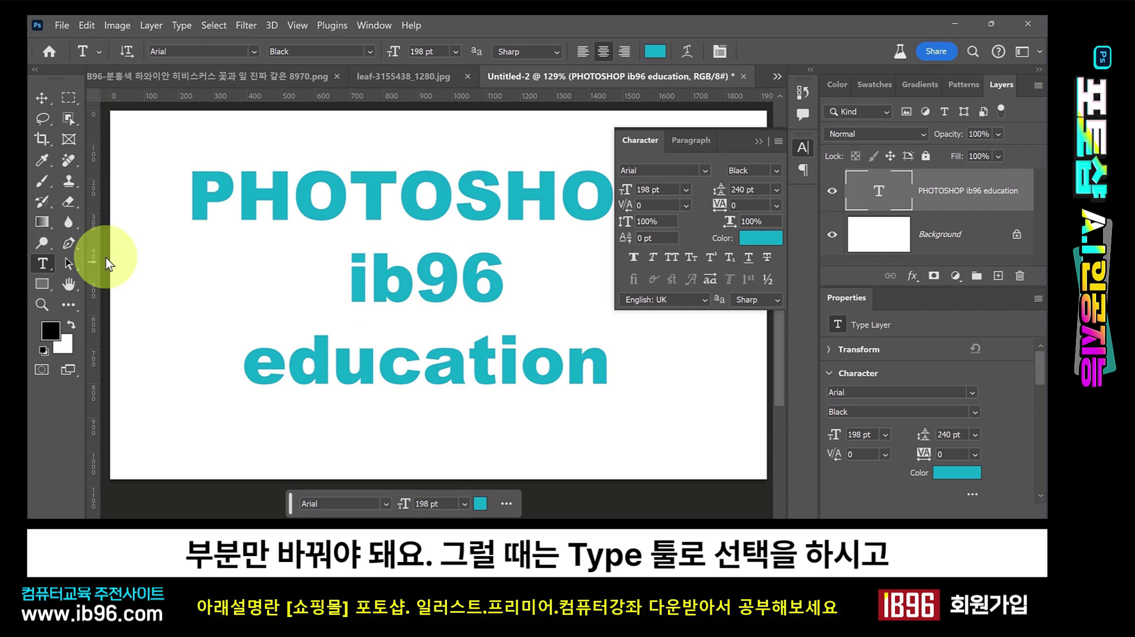
left_click_drag(198, 183, 612, 219)
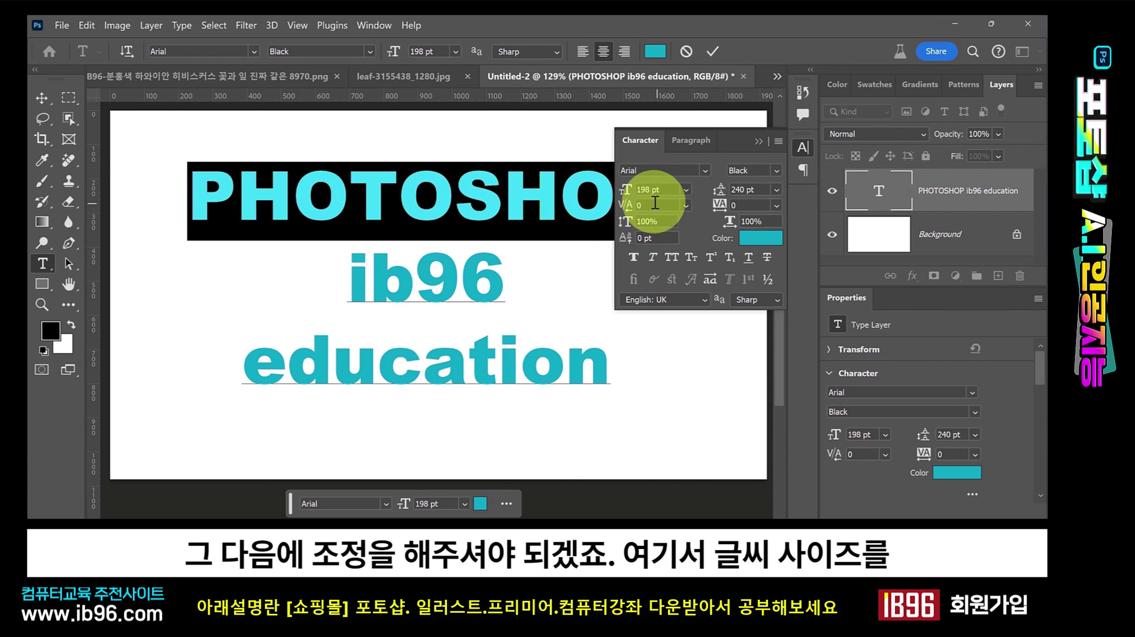
left_click_drag(632, 193, 565, 208)
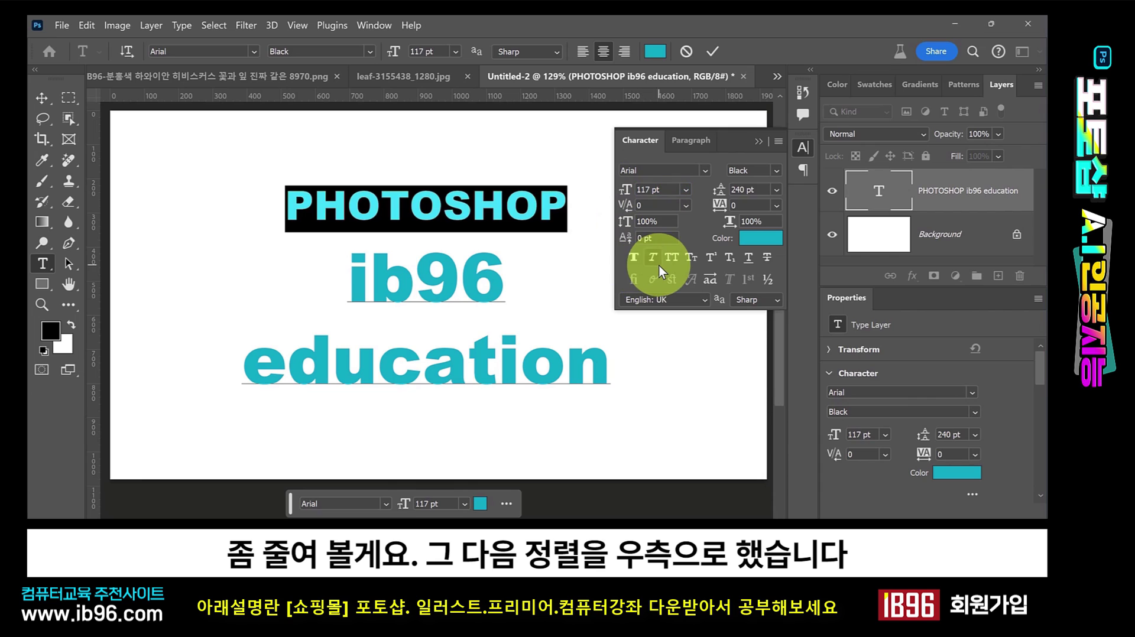
left_click(622, 52)
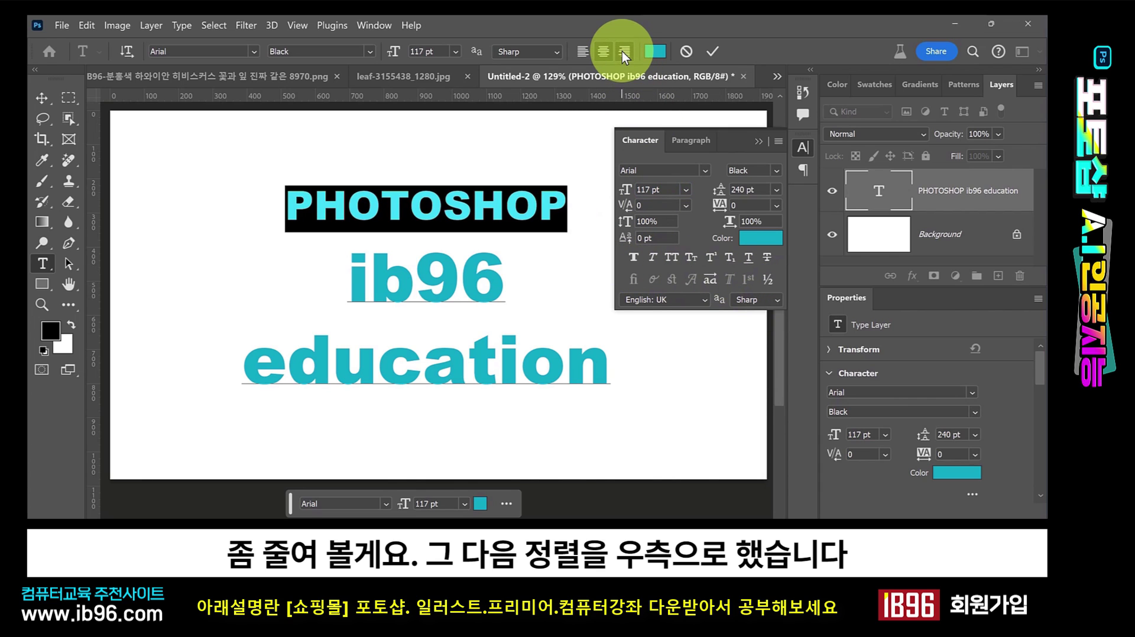
key("ctrl+shift+l")
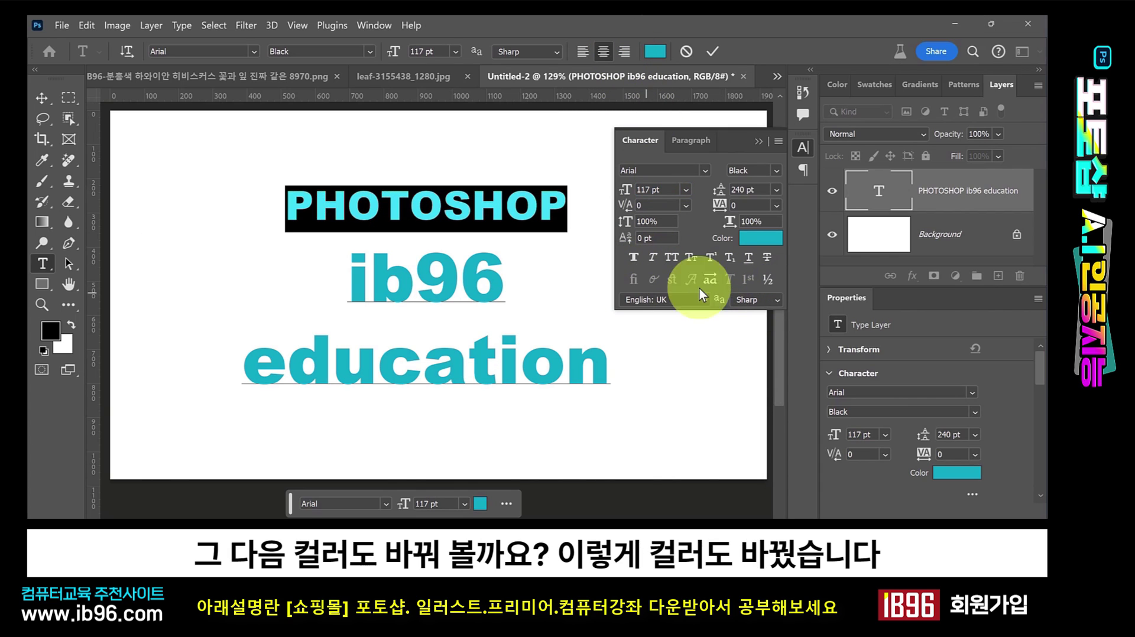
- Change the color of the selected word PHOTOSHOP to pink ea788e and finish editing the text
left_click(760, 238)
left_click(793, 198)
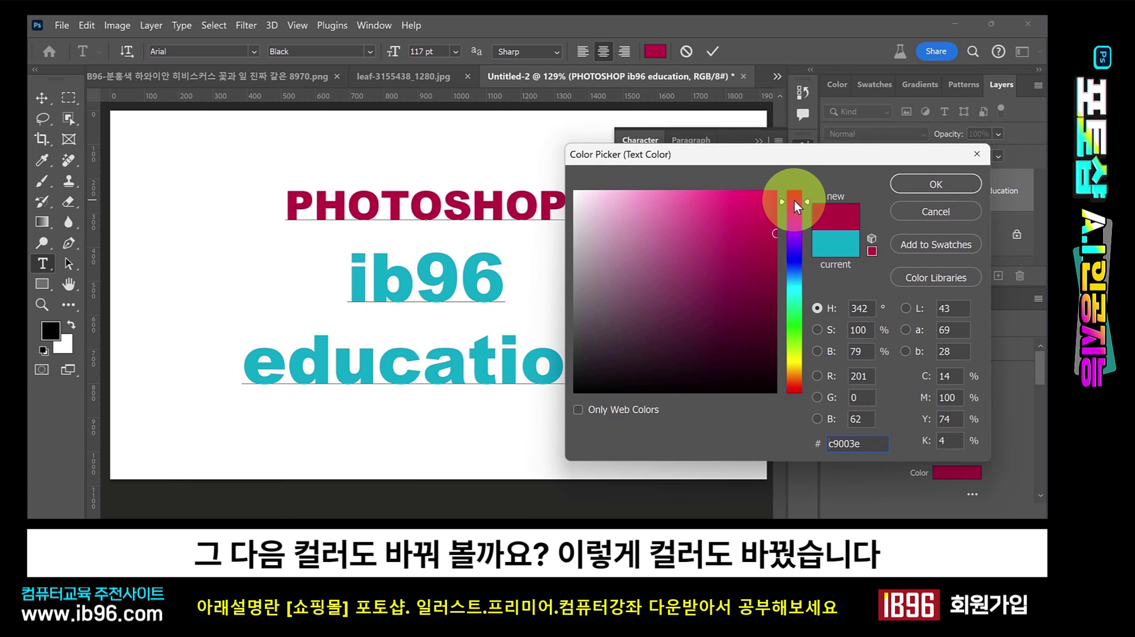
left_click(672, 207)
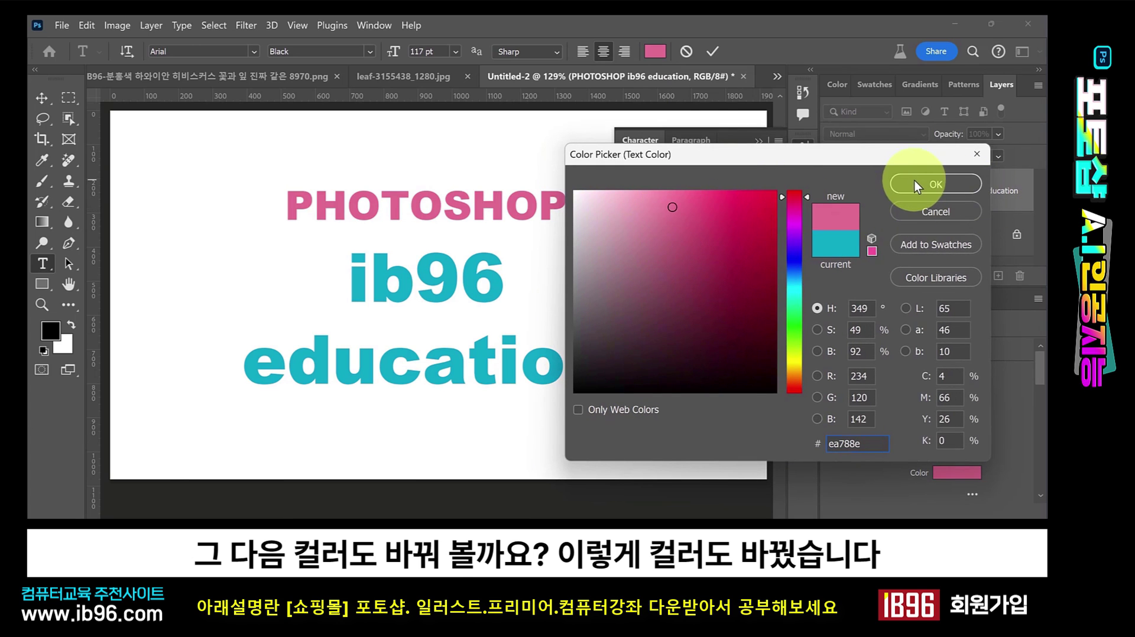
left_click(969, 184)
left_click(42, 98)
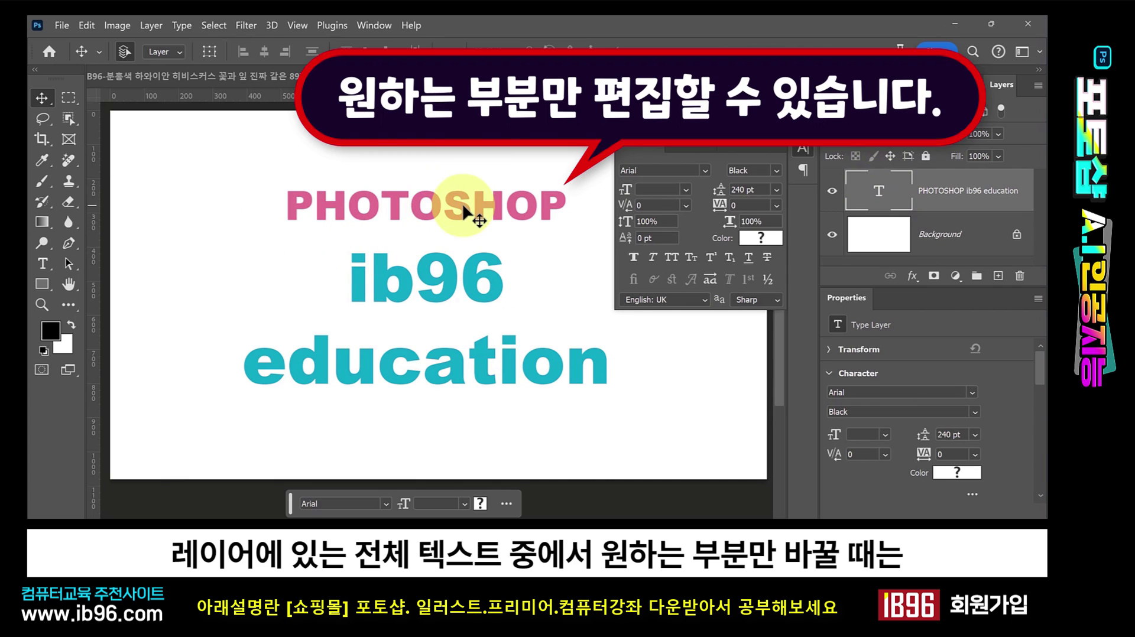
left_click(43, 264)
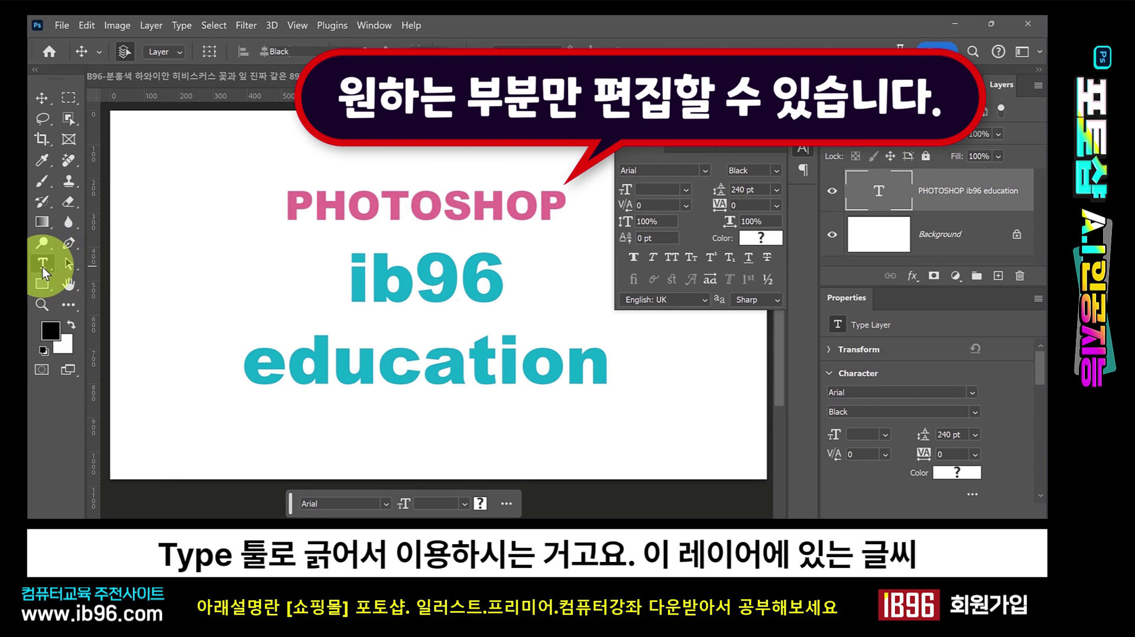
left_click_drag(287, 205, 539, 205)
left_click(39, 97)
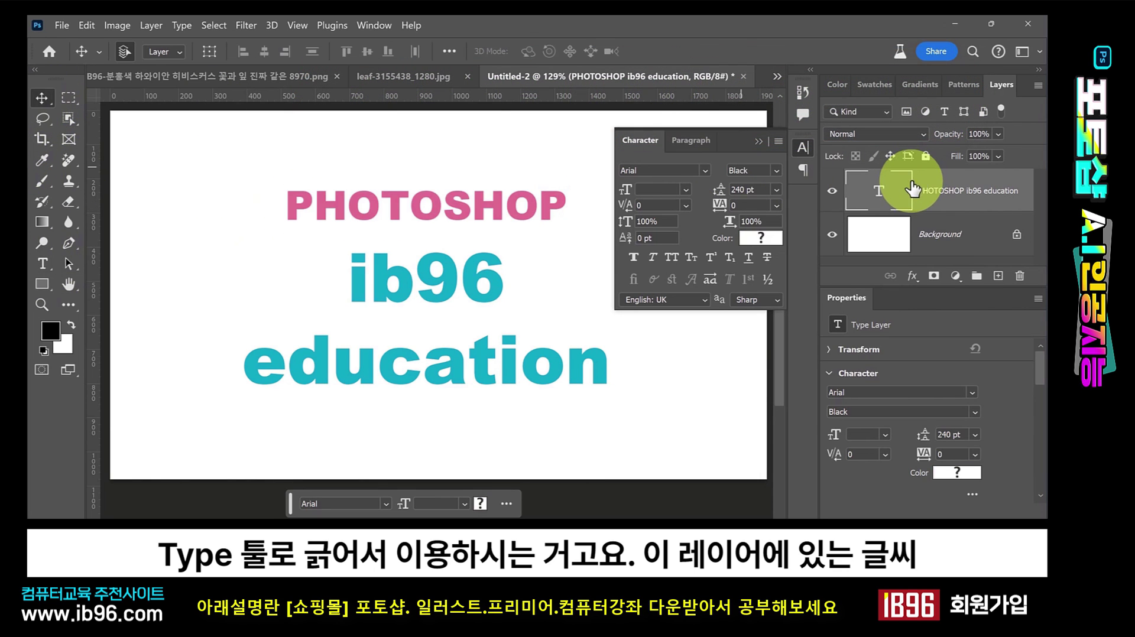